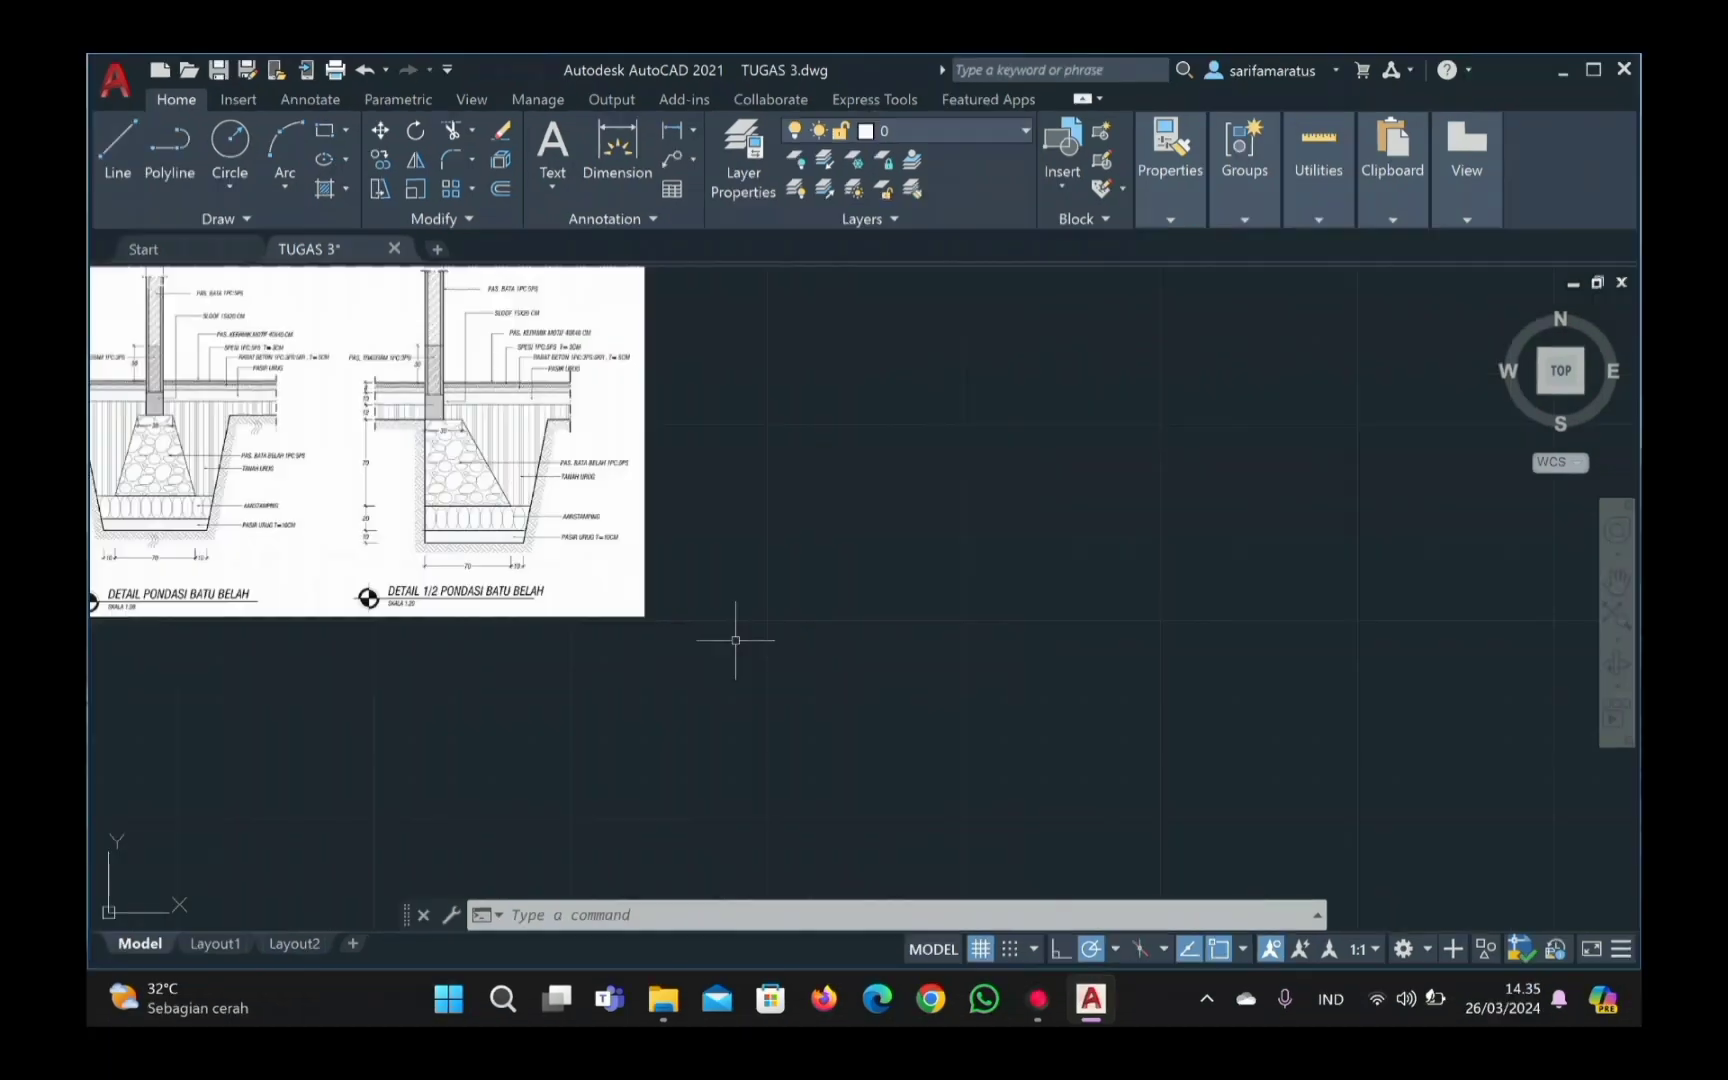
# Step: Draw a horizontal base line beside the reference details and a horizontal line 30 units long above it
pyautogui.press('l')
pyautogui.press('Return')
pyautogui.click(1126, 615)
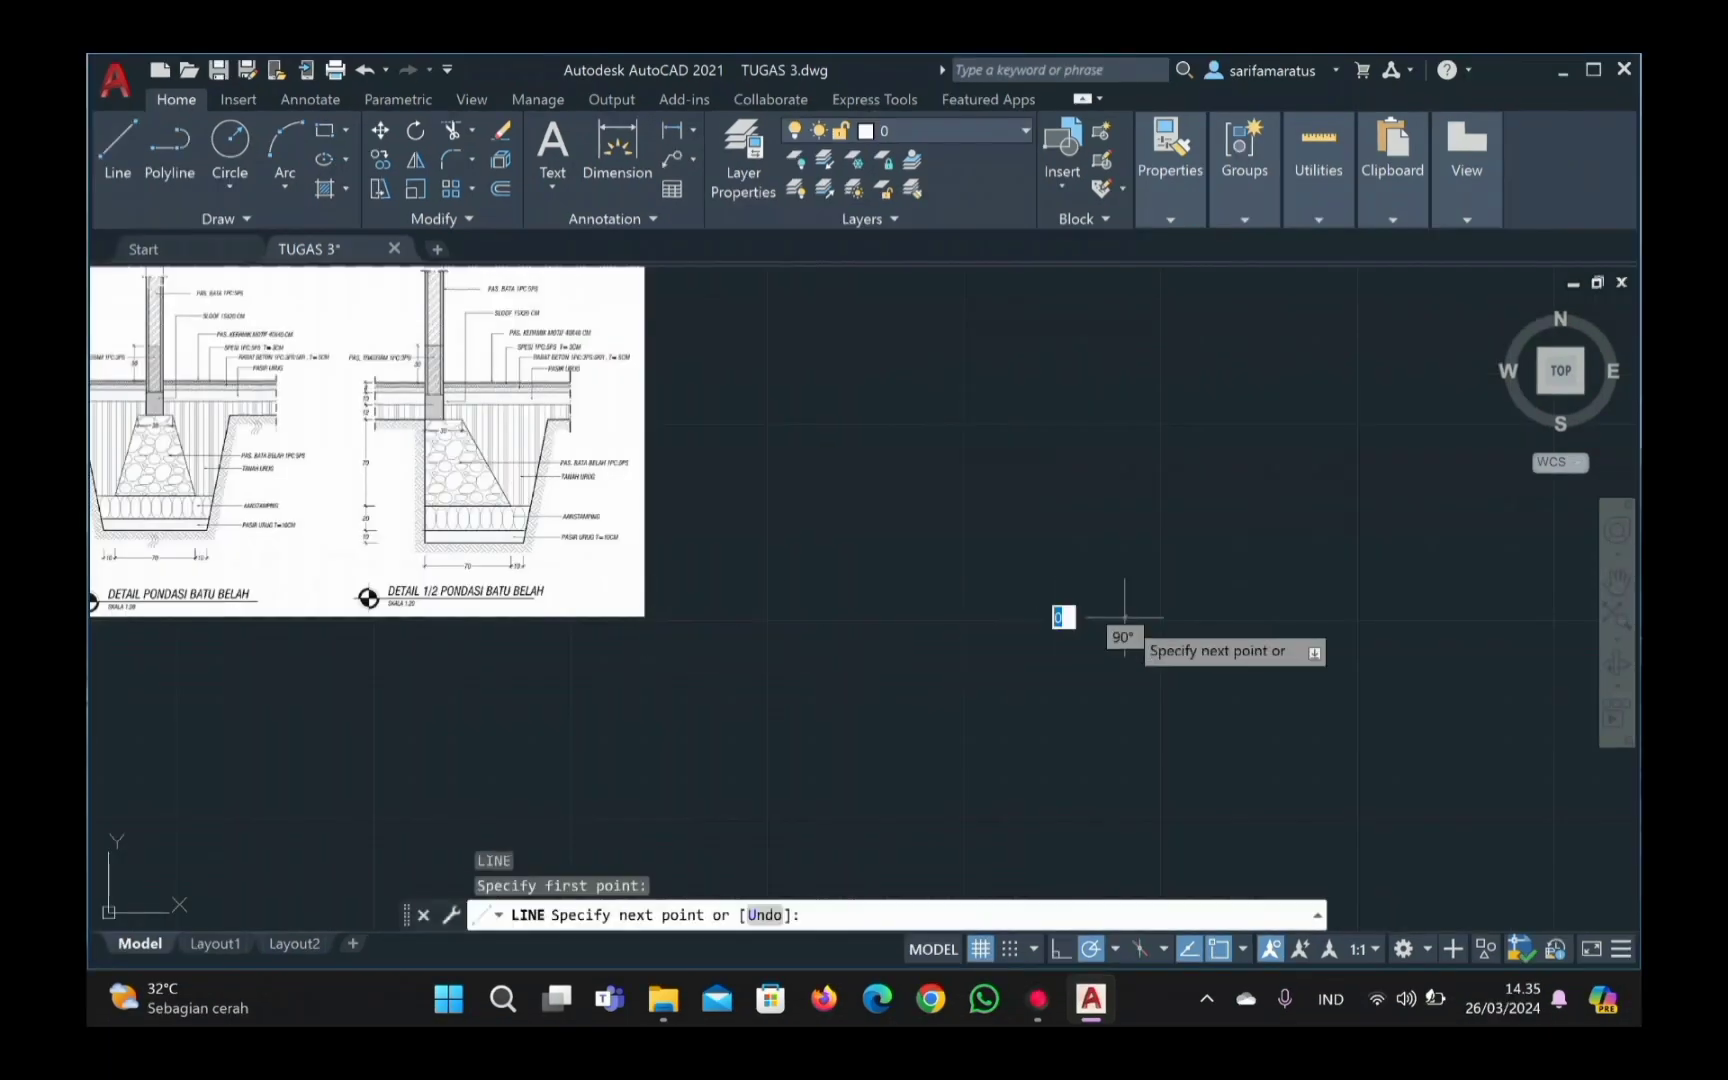
pyautogui.press('Return')
pyautogui.press('Return')
pyautogui.press('Return')
pyautogui.click(1216, 511)
pyautogui.write('30')
pyautogui.press('Return')
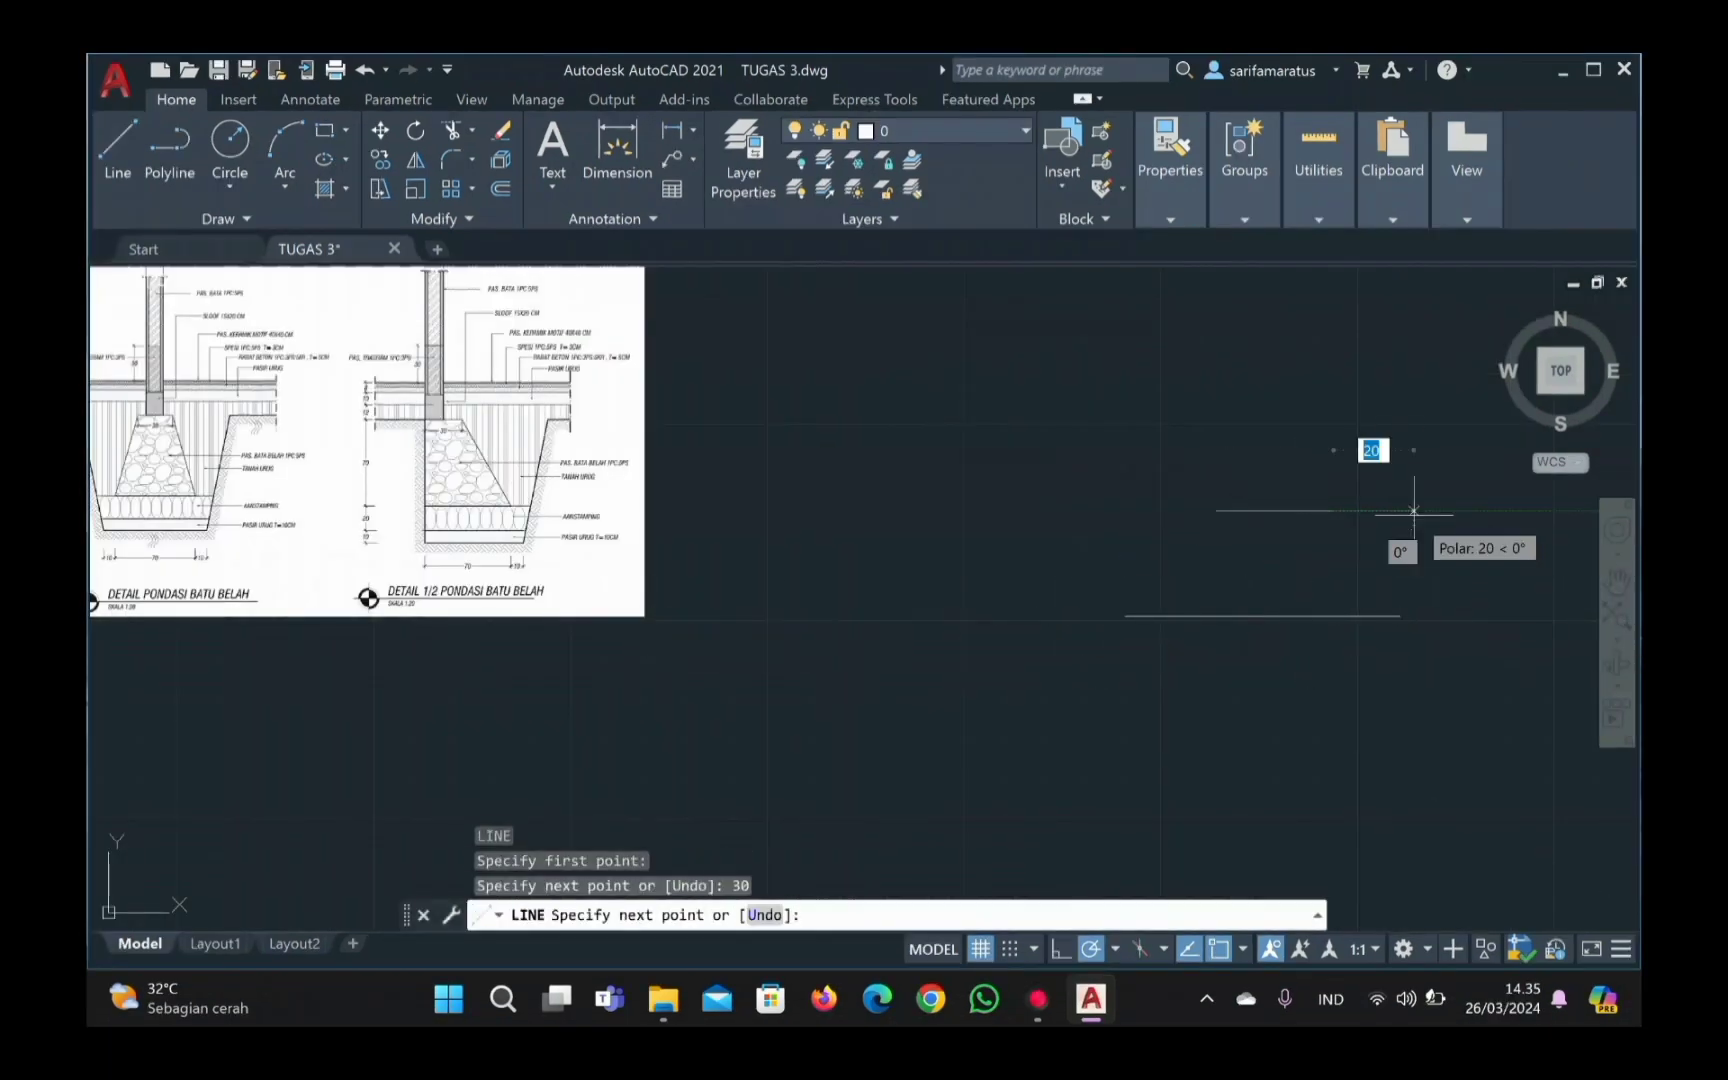
pyautogui.press('Return')
# Step: Move the 30-unit line by its midpoint to the base line's midpoint and raise it above the base line
pyautogui.click(1297, 511)
pyautogui.press('m')
pyautogui.press('Return')
pyautogui.click(1275, 511)
pyautogui.click(1275, 616)
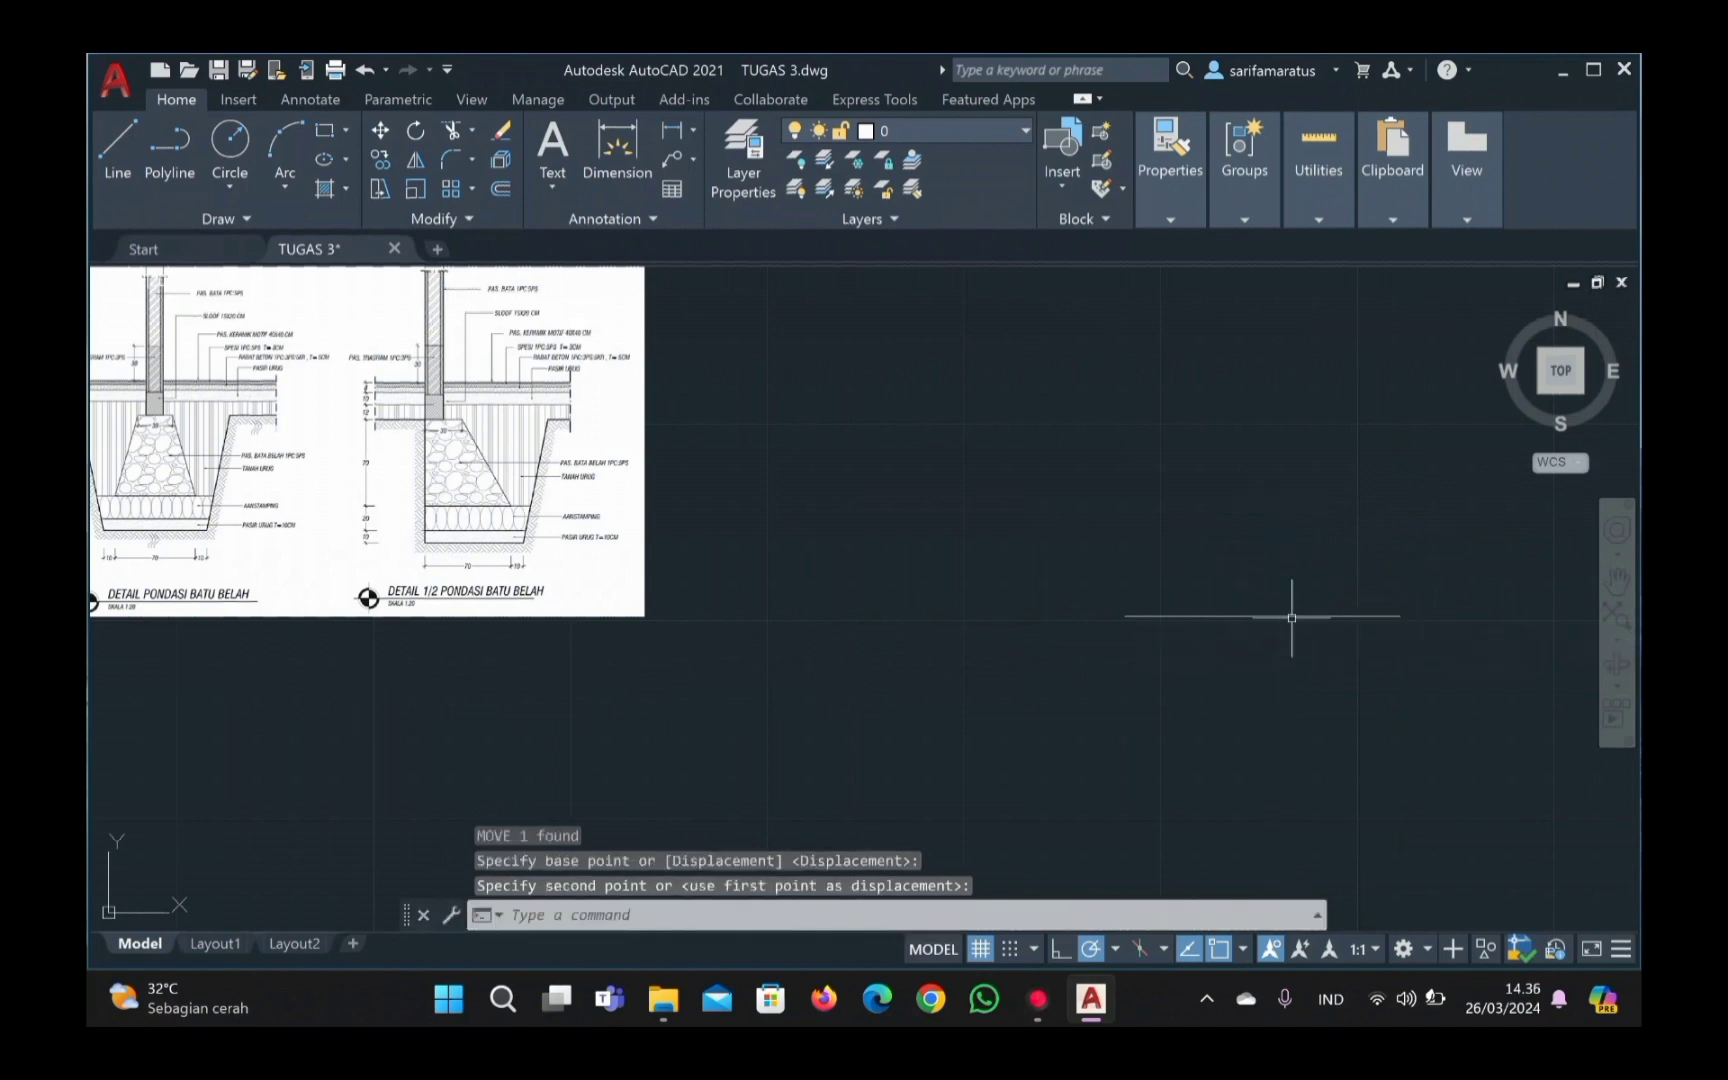
pyautogui.press('Return')
pyautogui.click(1283, 616)
pyautogui.press('Escape')
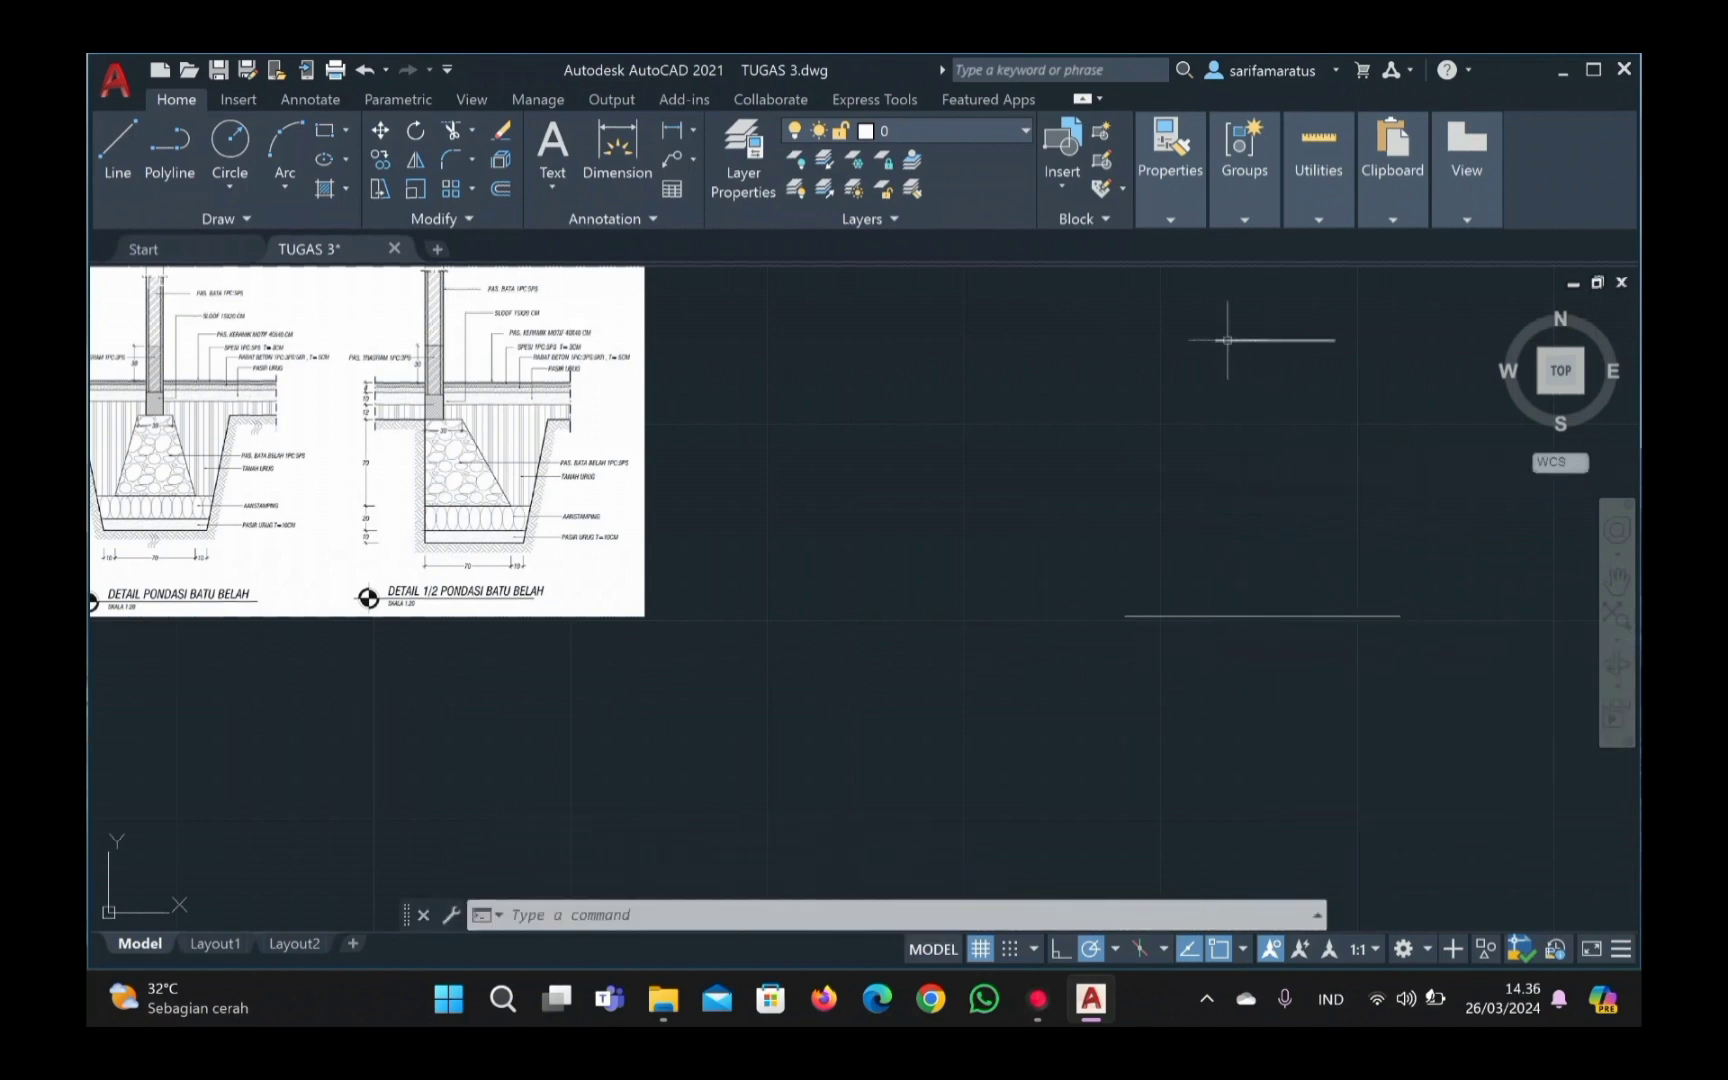
# Step: Try joining the ends of the 30-unit line and base line with two slanted sides, and erase both sides
pyautogui.press('l')
pyautogui.press('Return')
pyautogui.click(1215, 340)
pyautogui.click(1125, 616)
pyautogui.press('Return')
pyautogui.press('Return')
pyautogui.click(1335, 340)
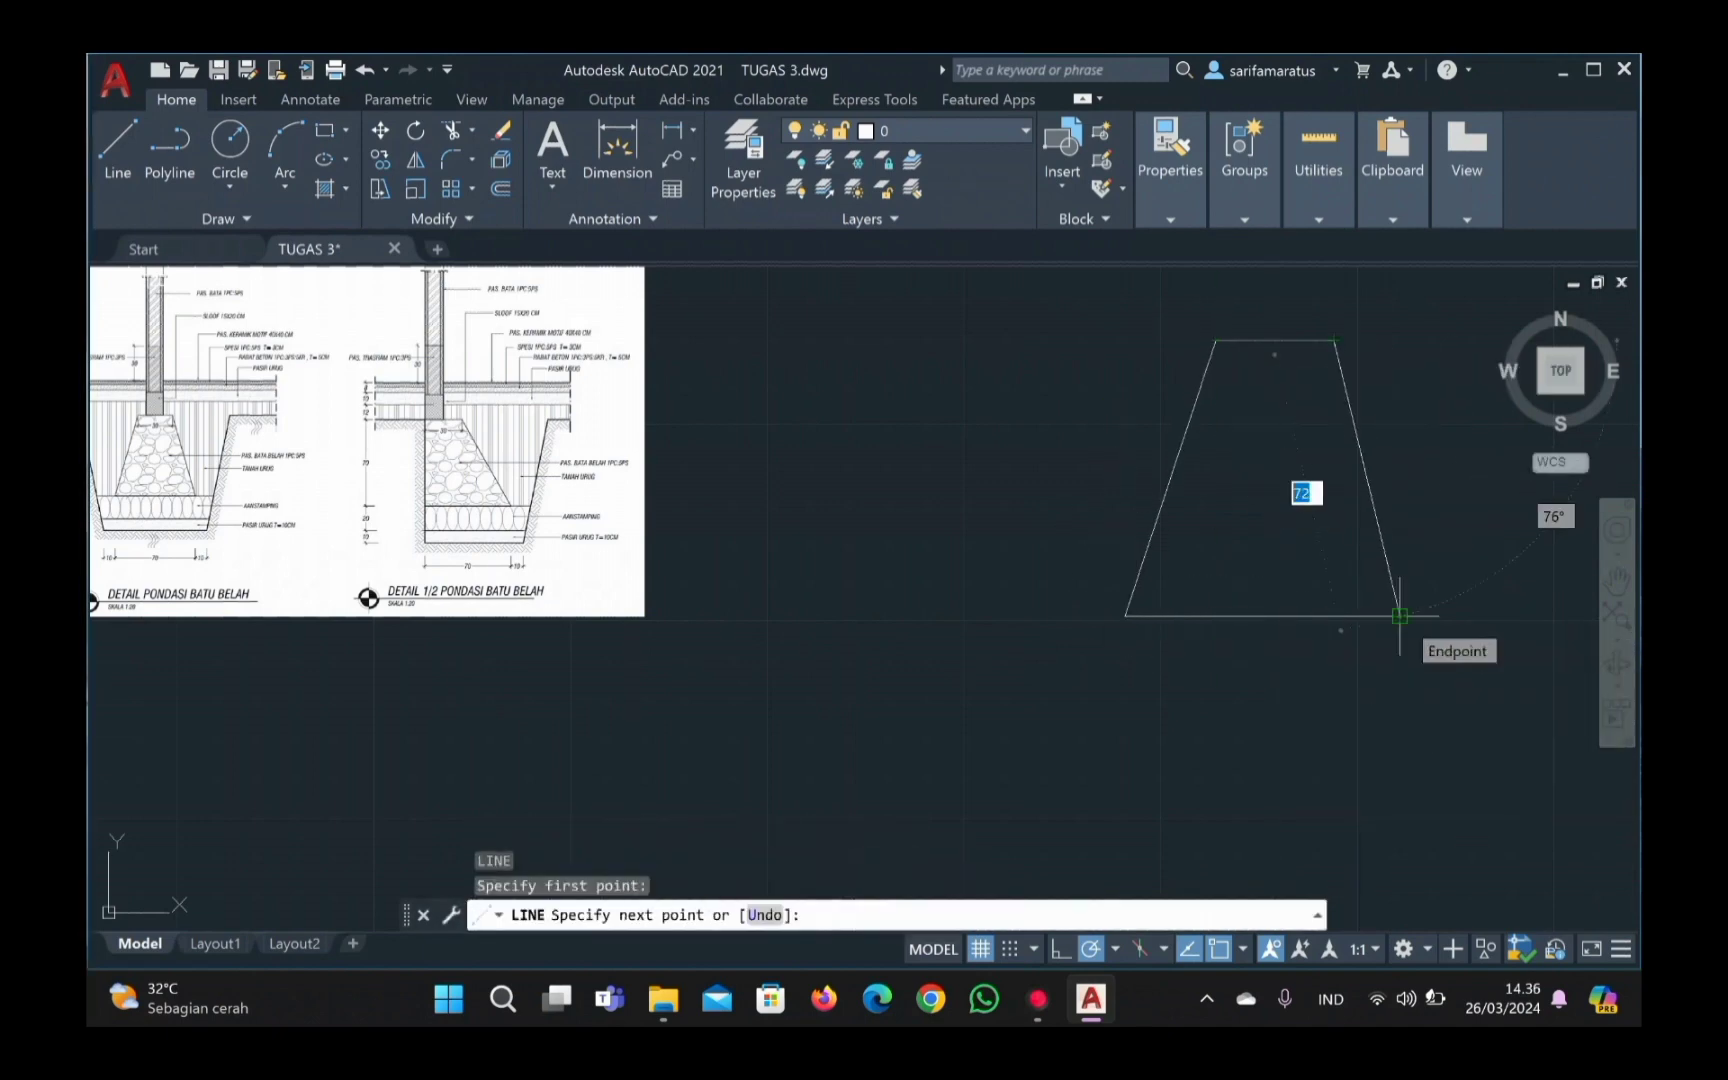
pyautogui.click(1400, 616)
pyautogui.press('Return')
pyautogui.moveTo(1416, 529); pyautogui.dragTo(1038, 413)
pyautogui.press('Delete')
# Step: Move the 30-unit line horizontally so it is centred above the base line
pyautogui.moveTo(1320, 305); pyautogui.dragTo(1338, 416)
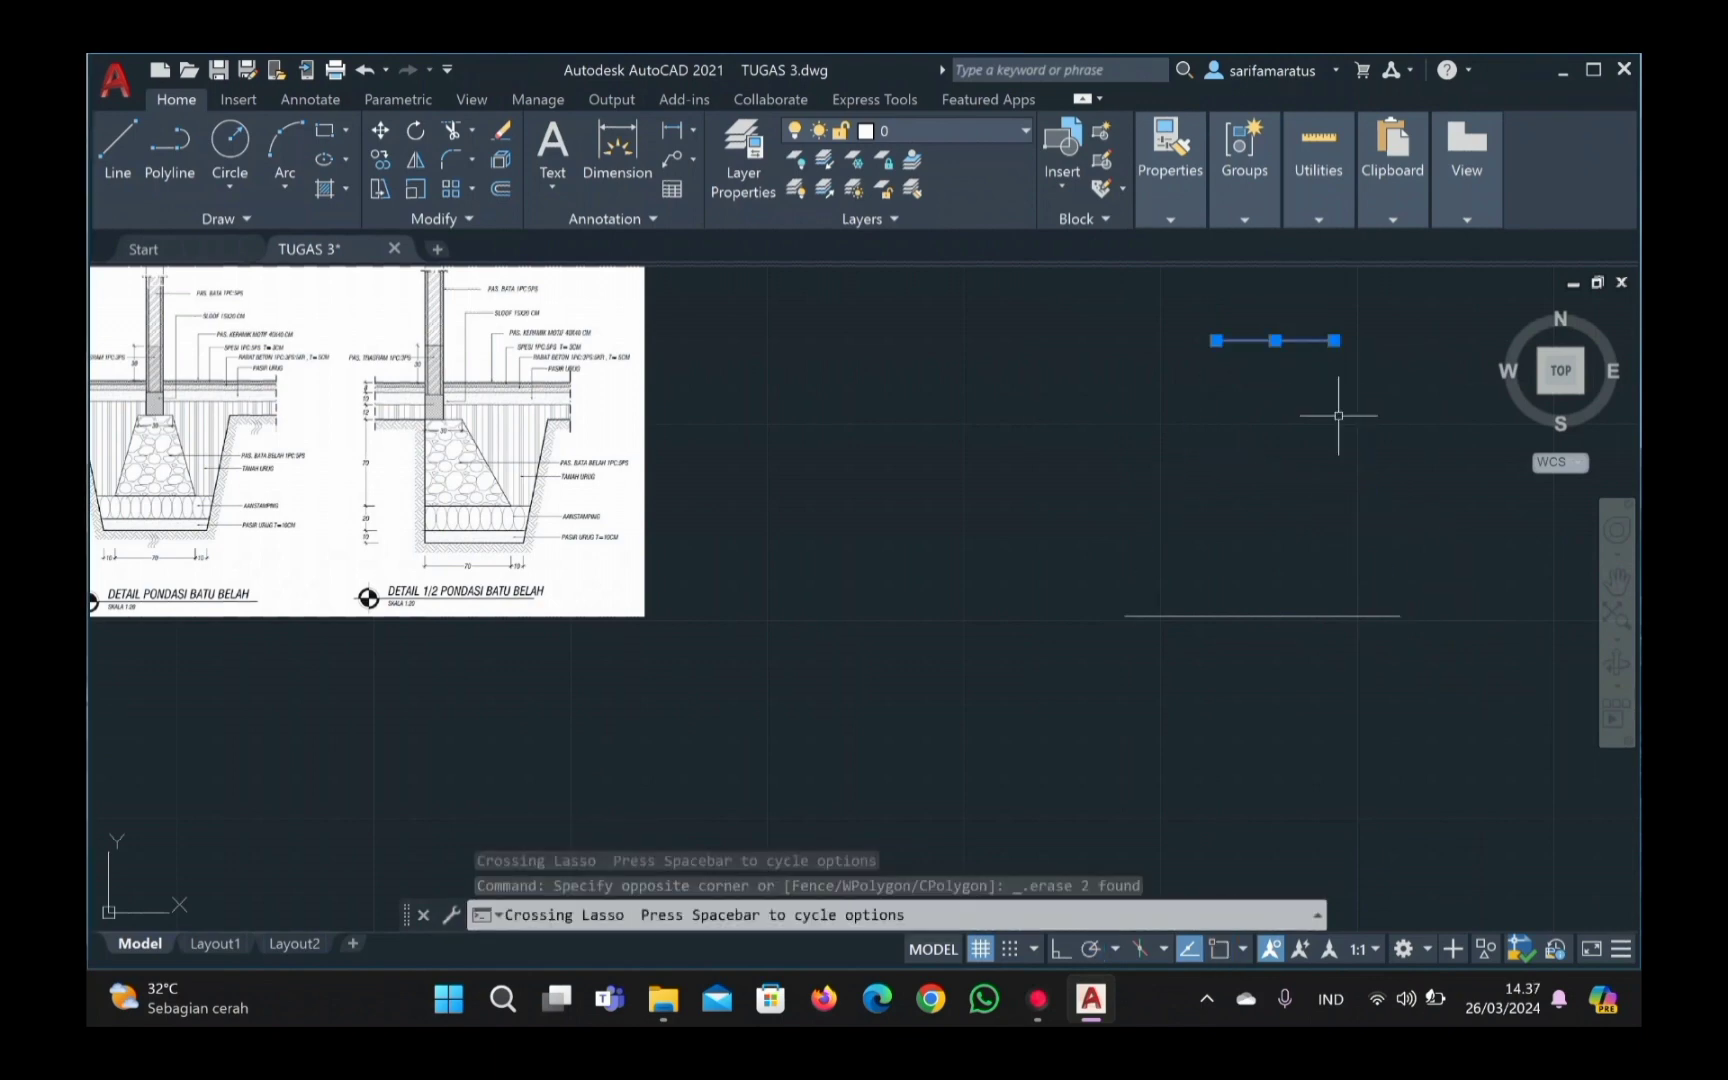
pyautogui.write('m')
pyautogui.press('Return')
pyautogui.click(1275, 340)
pyautogui.click(1277, 330)
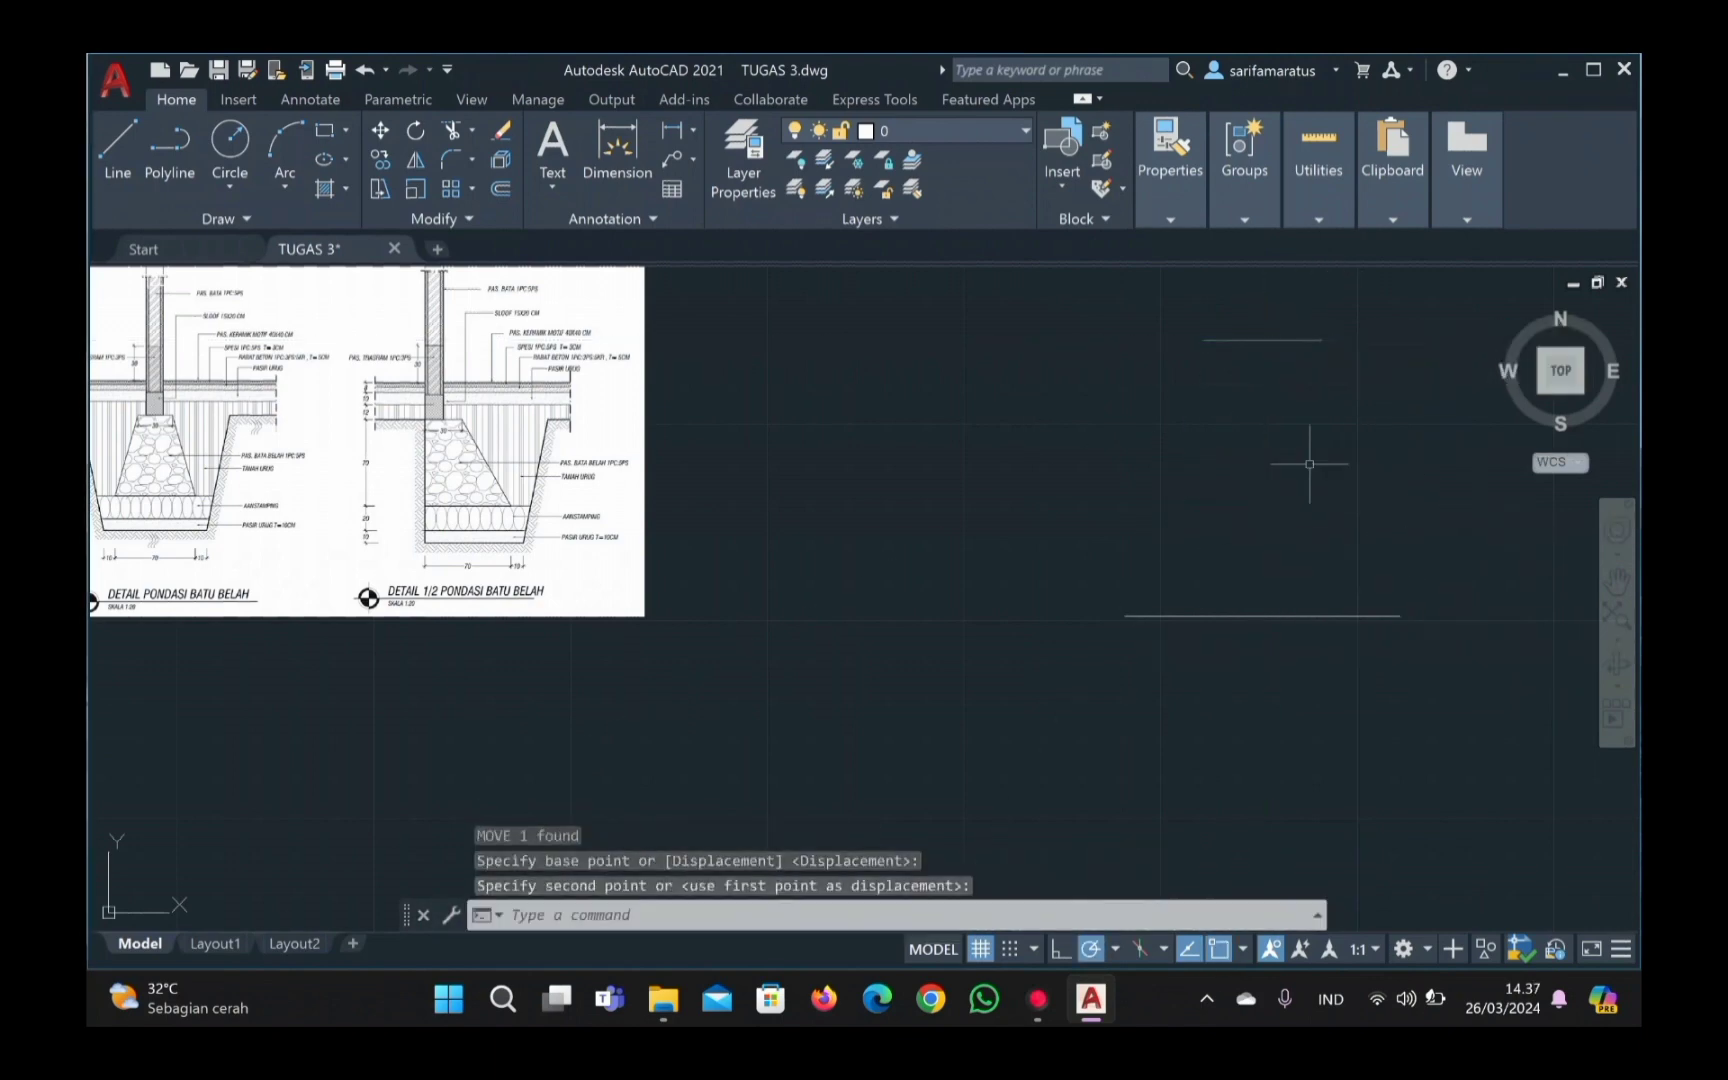
# Step: Draw two slanted lines joining the ends of the 30-unit line to the ends of the base line
pyautogui.press('l')
pyautogui.press('Return')
pyautogui.click(1203, 340)
pyautogui.click(1125, 616)
pyautogui.press('Return')
pyautogui.press('Return')
pyautogui.click(1322, 340)
pyautogui.click(1400, 616)
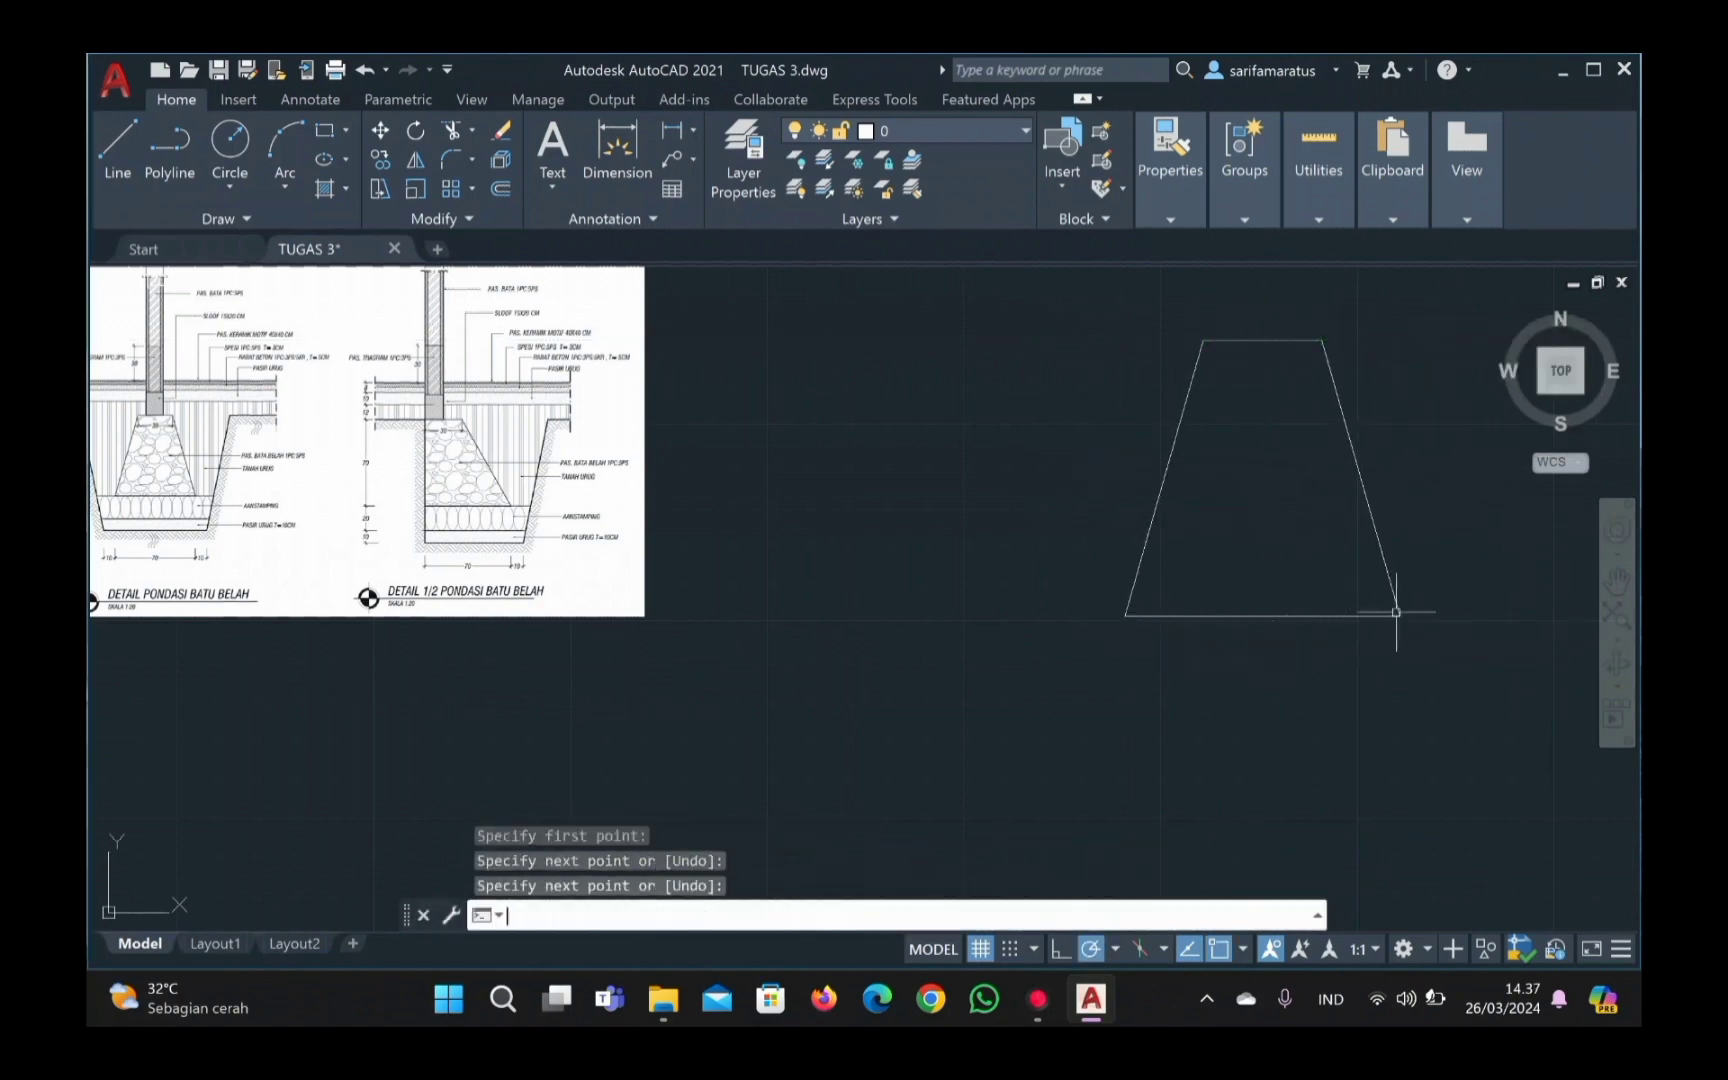
pyautogui.press('Return')
# Step: Draw a 90 by 20 rectangle below the trapezoid
pyautogui.write('REC')
pyautogui.press('Return')
pyautogui.click(911, 821)
pyautogui.write('@90,20')
pyautogui.press('Return')
# Step: Convert the trapezoid's side to a polyline and join all four sides into a single polyline
pyautogui.moveTo(1400, 680)
pyautogui.mouseDown()
pyautogui.moveTo(1207, 418)
pyautogui.moveTo(1066, 625)
pyautogui.mouseUp()
pyautogui.write('pe')
pyautogui.press('Return')
pyautogui.click(1136, 576)
pyautogui.press('Return')
pyautogui.press('j')
pyautogui.press('Return')
pyautogui.click(1176, 436)
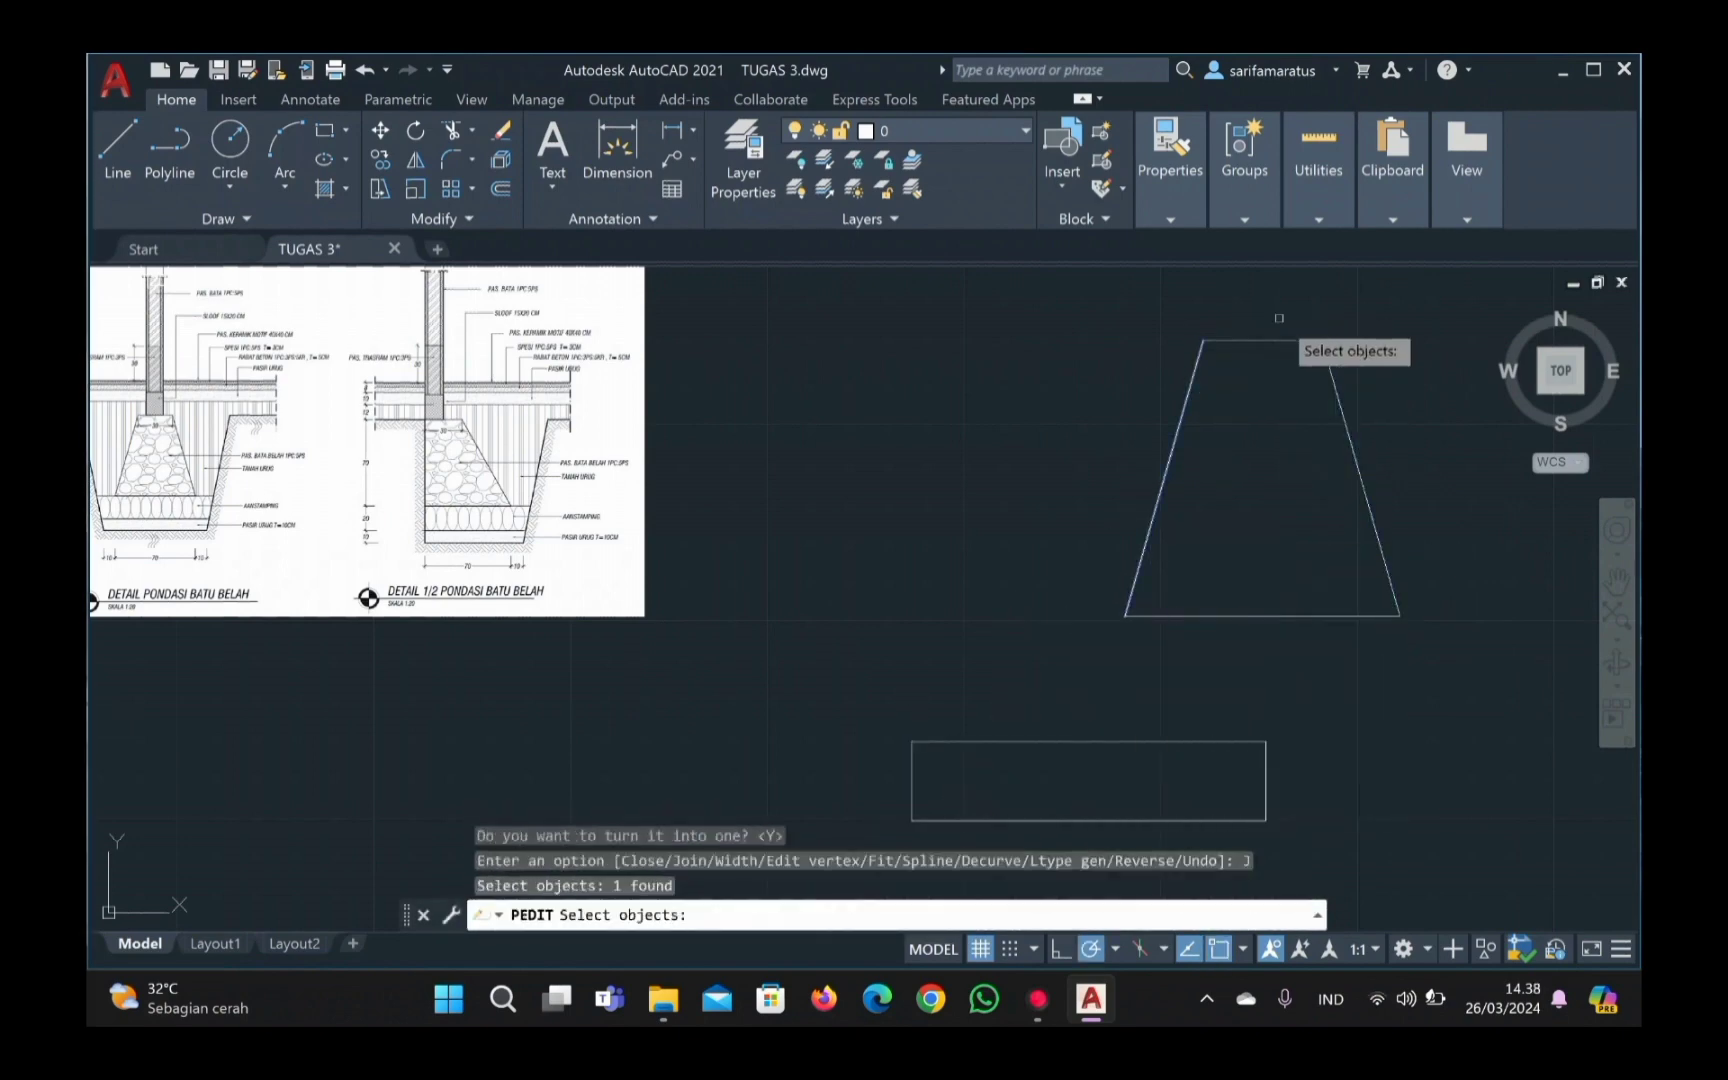
pyautogui.click(1277, 340)
pyautogui.click(1350, 440)
pyautogui.click(1293, 616)
pyautogui.press('Return')
pyautogui.write('j')
pyautogui.press('Return')
pyautogui.press('Return')
pyautogui.click(1293, 616)
pyautogui.click(1150, 741)
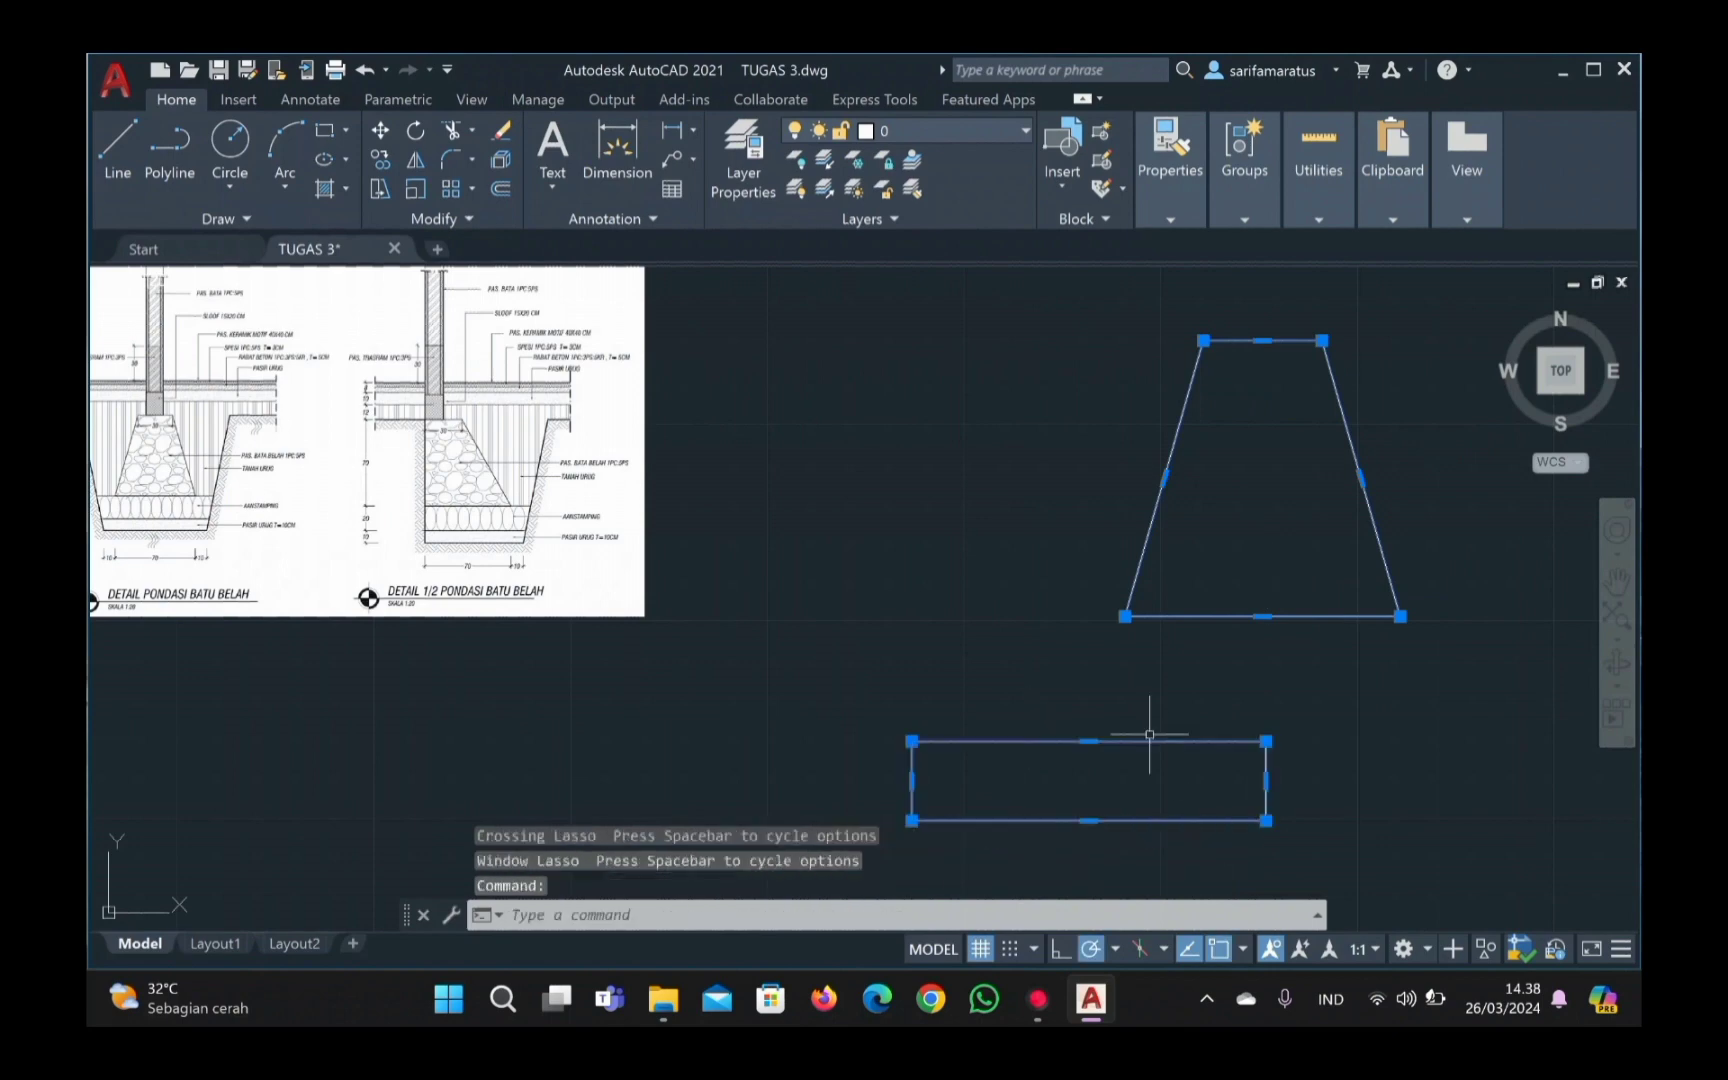
pyautogui.write('m')
pyautogui.press('Return')
pyautogui.click(1088, 741)
pyautogui.click(1088, 741)
# Step: Move the 90 by 20 rectangle by its top midpoint to the midpoint of the trapezoid's base
pyautogui.moveTo(1263, 847); pyautogui.dragTo(1152, 752)
pyautogui.write('m')
pyautogui.press('Return')
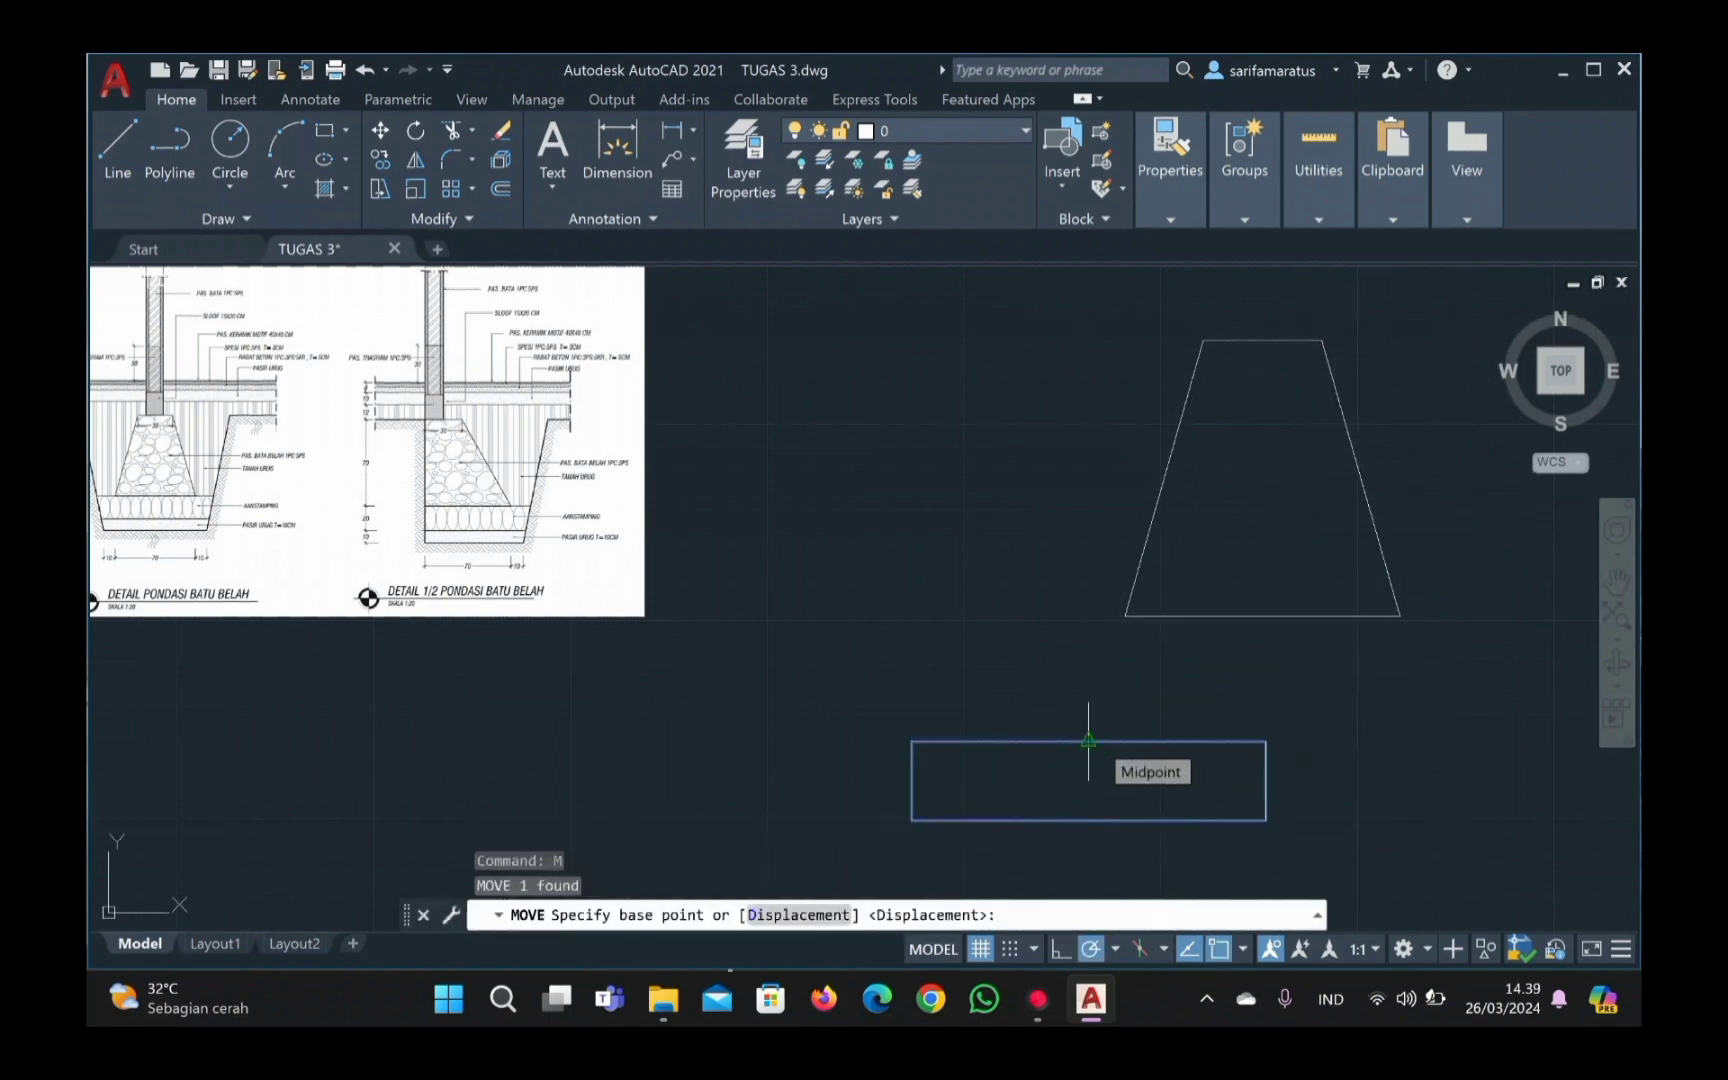
pyautogui.click(1088, 741)
pyautogui.click(1272, 600)
# Step: Draw a second rectangle 10 units high with the same width as the 90 by 20 rectangle
pyautogui.write('rec')
pyautogui.press('Return')
pyautogui.click(671, 787)
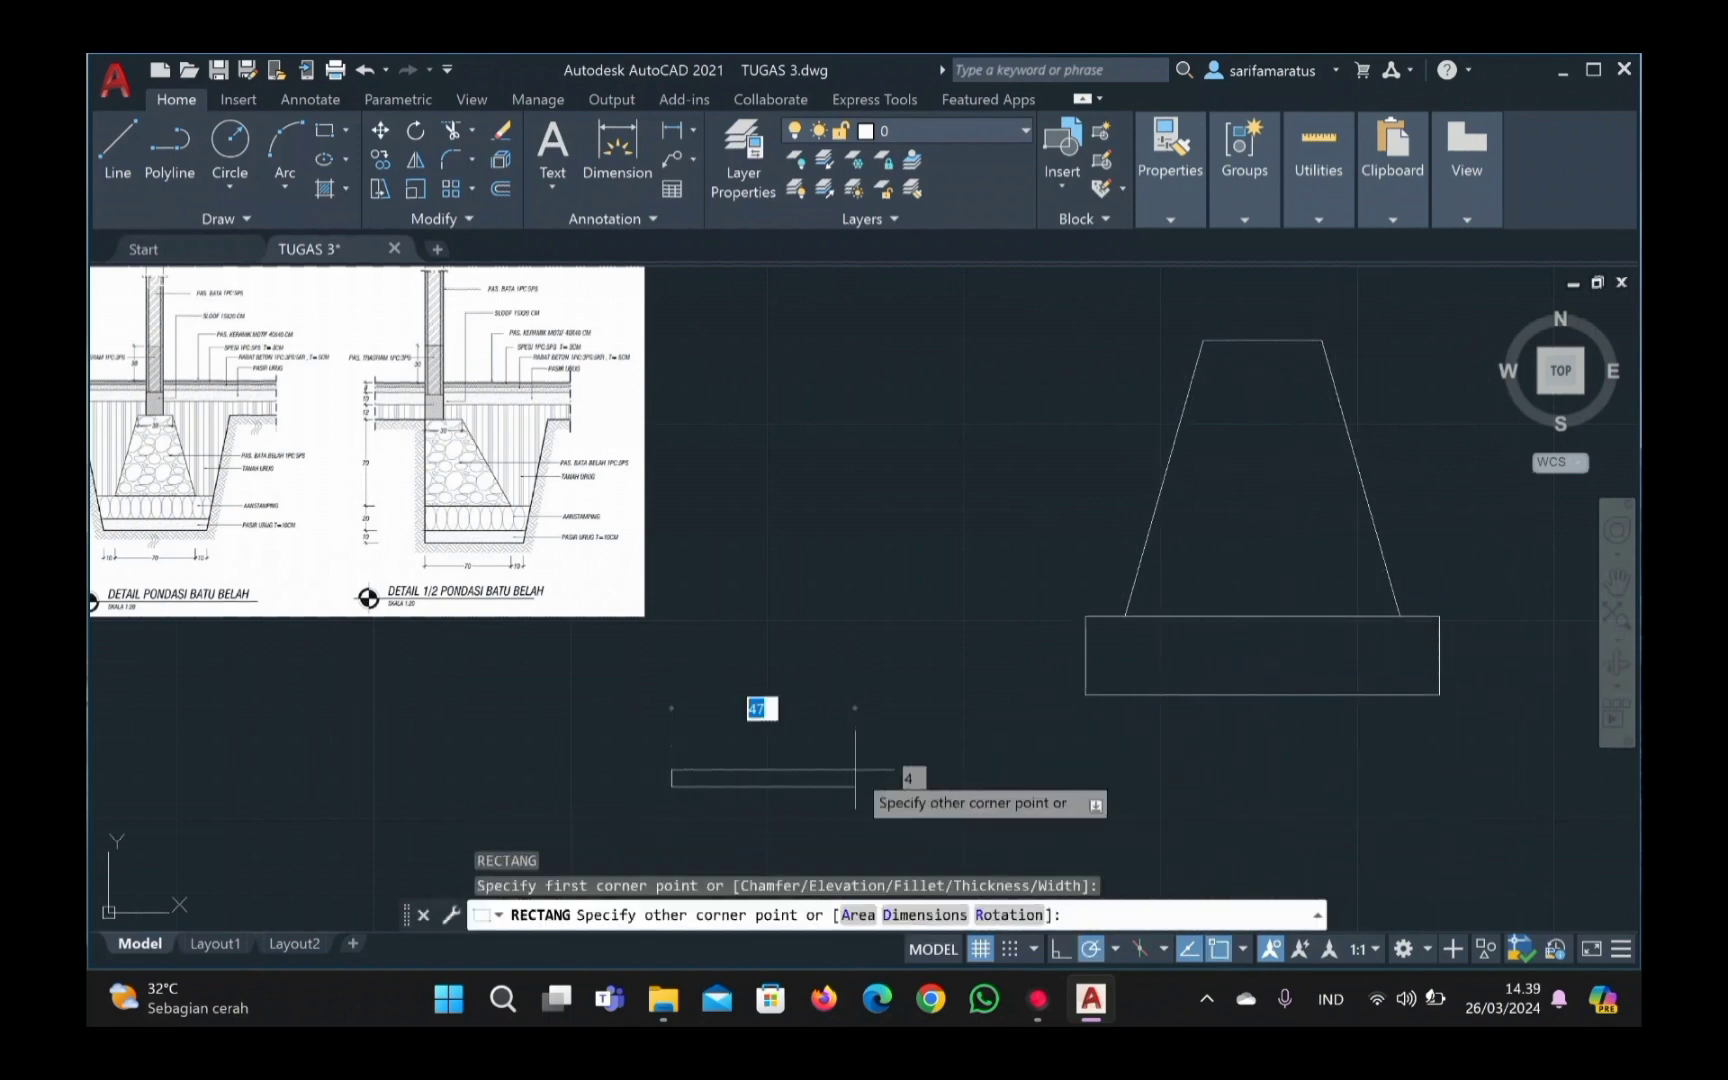
pyautogui.write('10')
pyautogui.press('Return')
# Step: Move the 10-unit-high rectangle by its top midpoint to the bottom midpoint of the 90 by 20 rectangle
pyautogui.click(1054, 833)
pyautogui.click(993, 764)
pyautogui.write('m')
pyautogui.press('Return')
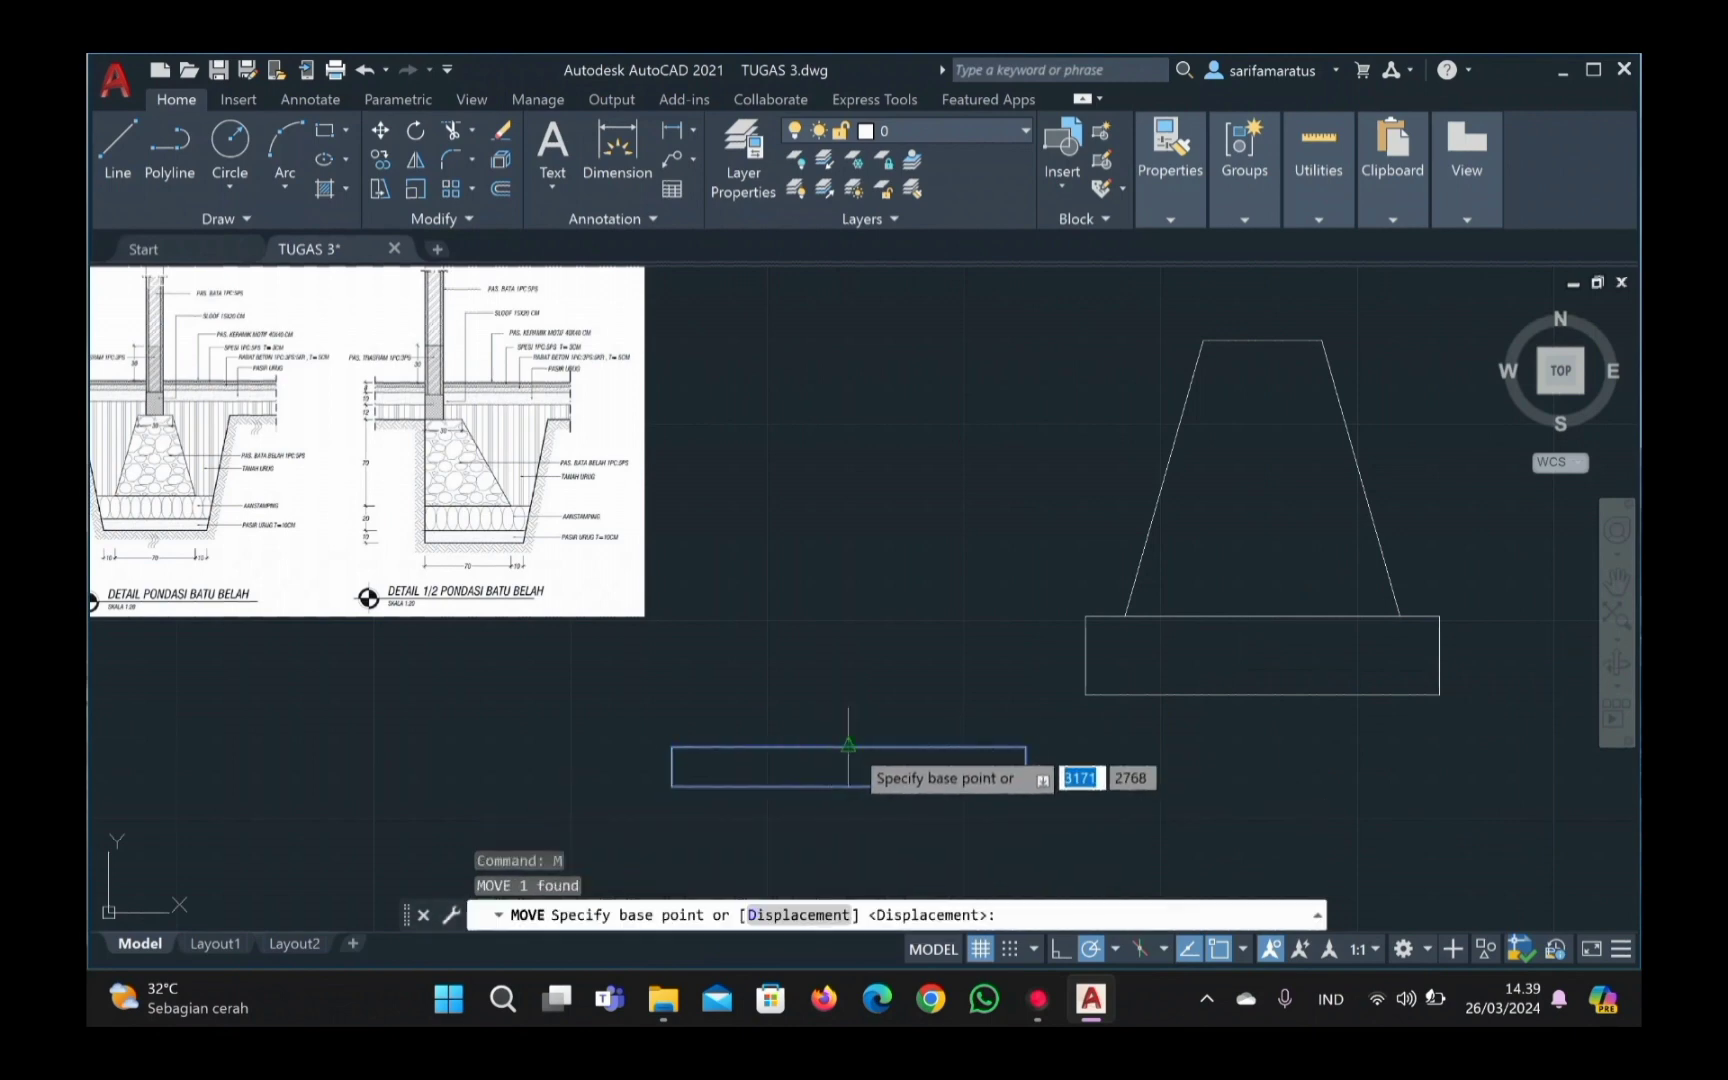
pyautogui.click(848, 748)
pyautogui.click(1262, 695)
# Step: Draw a 15 by 20 rectangle beside the top of the trapezoid
pyautogui.moveTo(1326, 711); pyautogui.dragTo(1086, 887, button='middle')
pyautogui.write('rec')
pyautogui.press('Return')
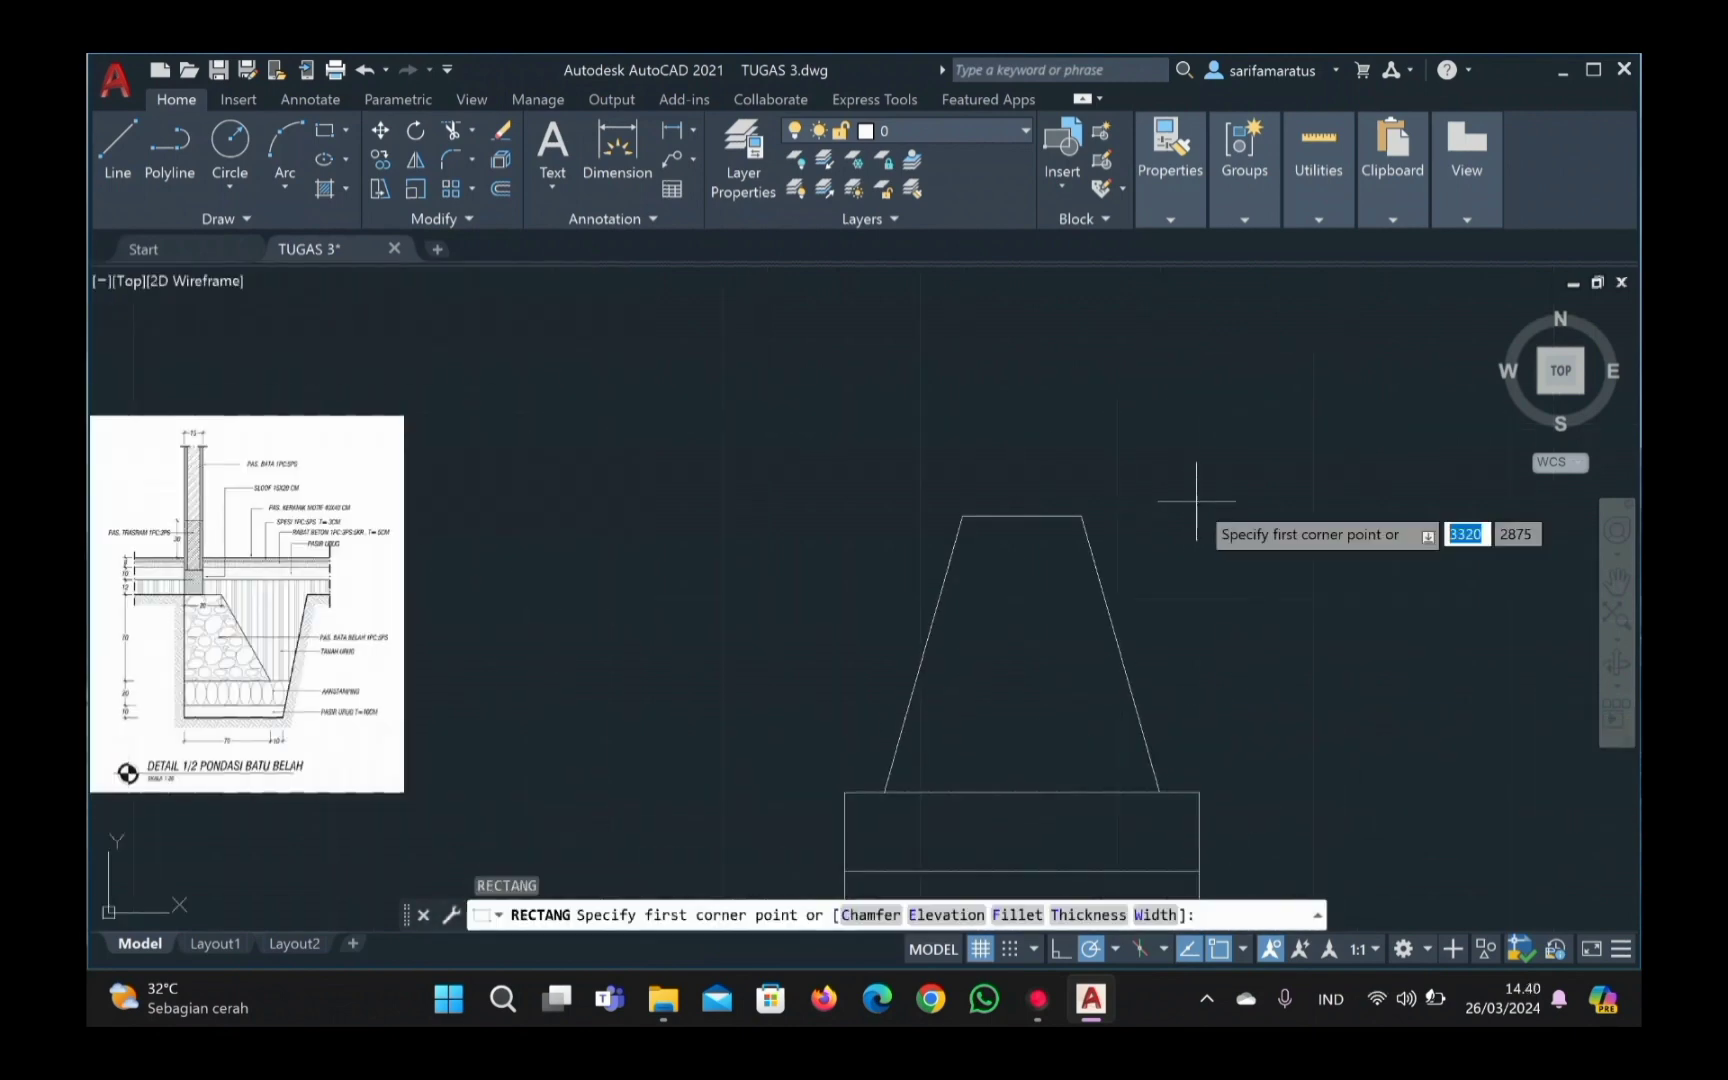
pyautogui.click(1196, 503)
pyautogui.write('15,20')
pyautogui.press('Return')
# Step: Move the 15 by 20 rectangle by its bottom midpoint to the midpoint of the trapezoid's top edge
pyautogui.click(1238, 503)
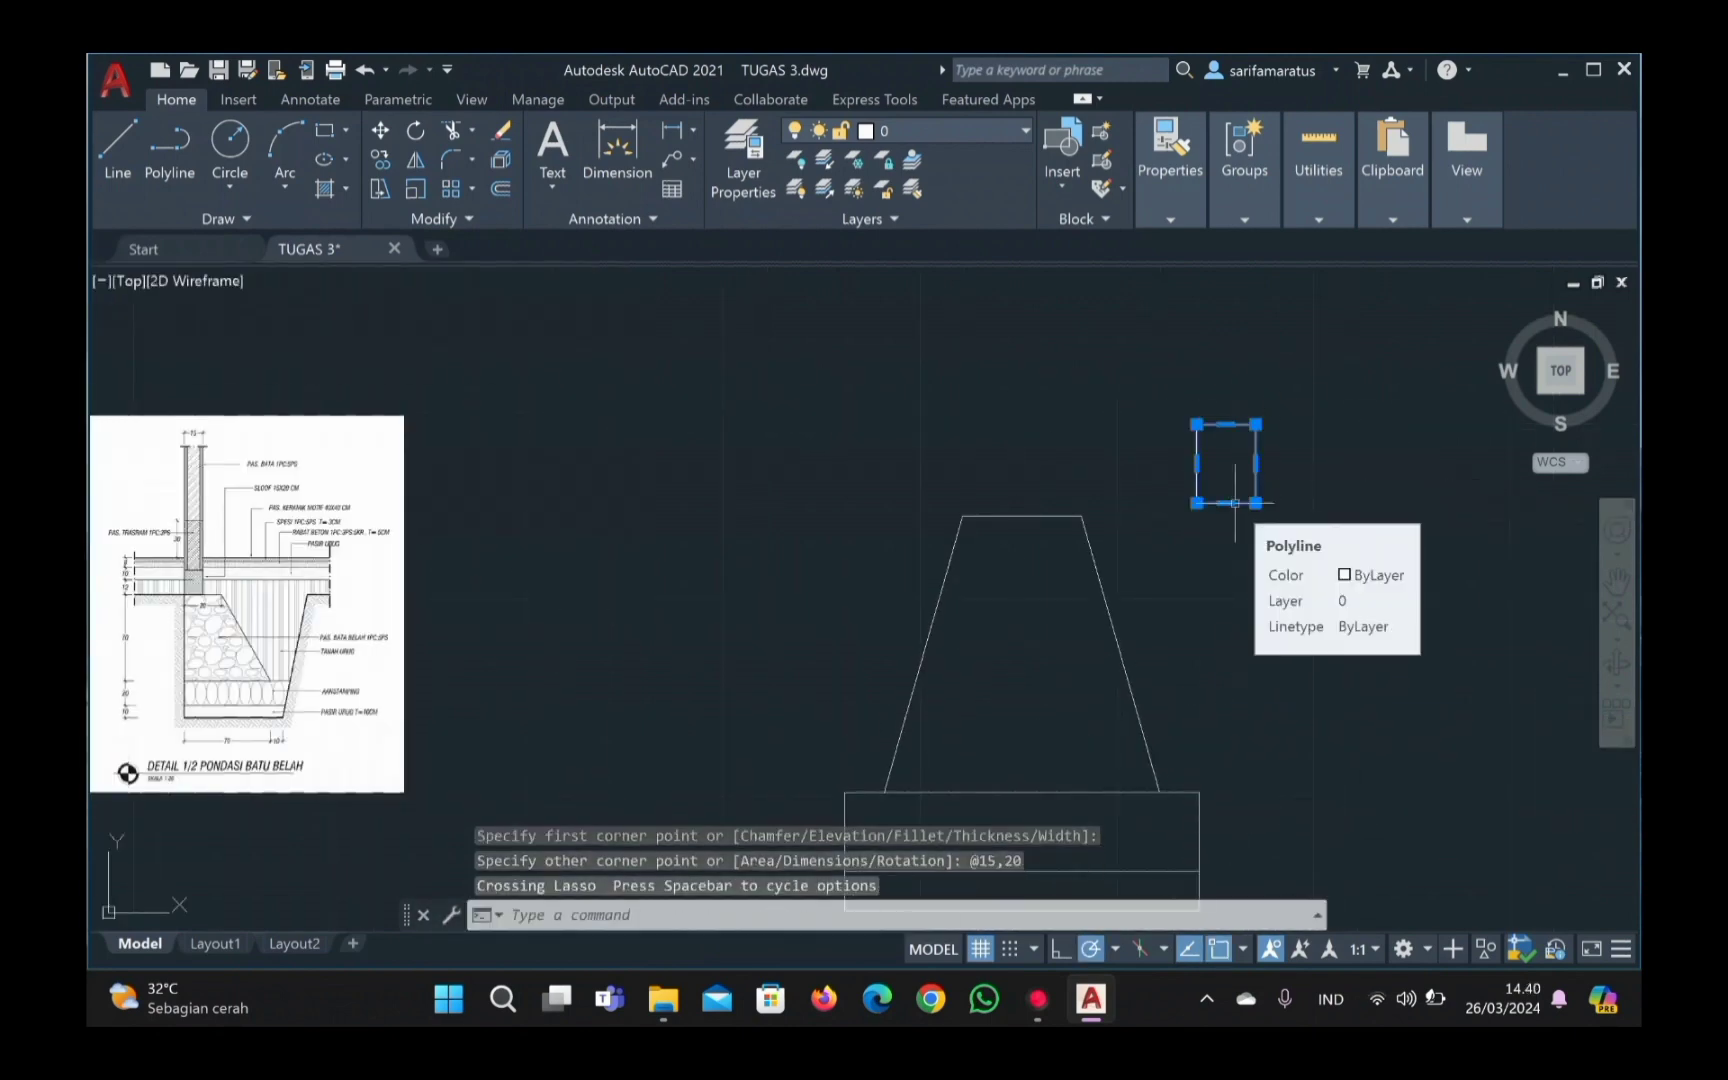
pyautogui.write('m')
pyautogui.press('Return')
pyautogui.click(1237, 513)
pyautogui.click(1022, 516)
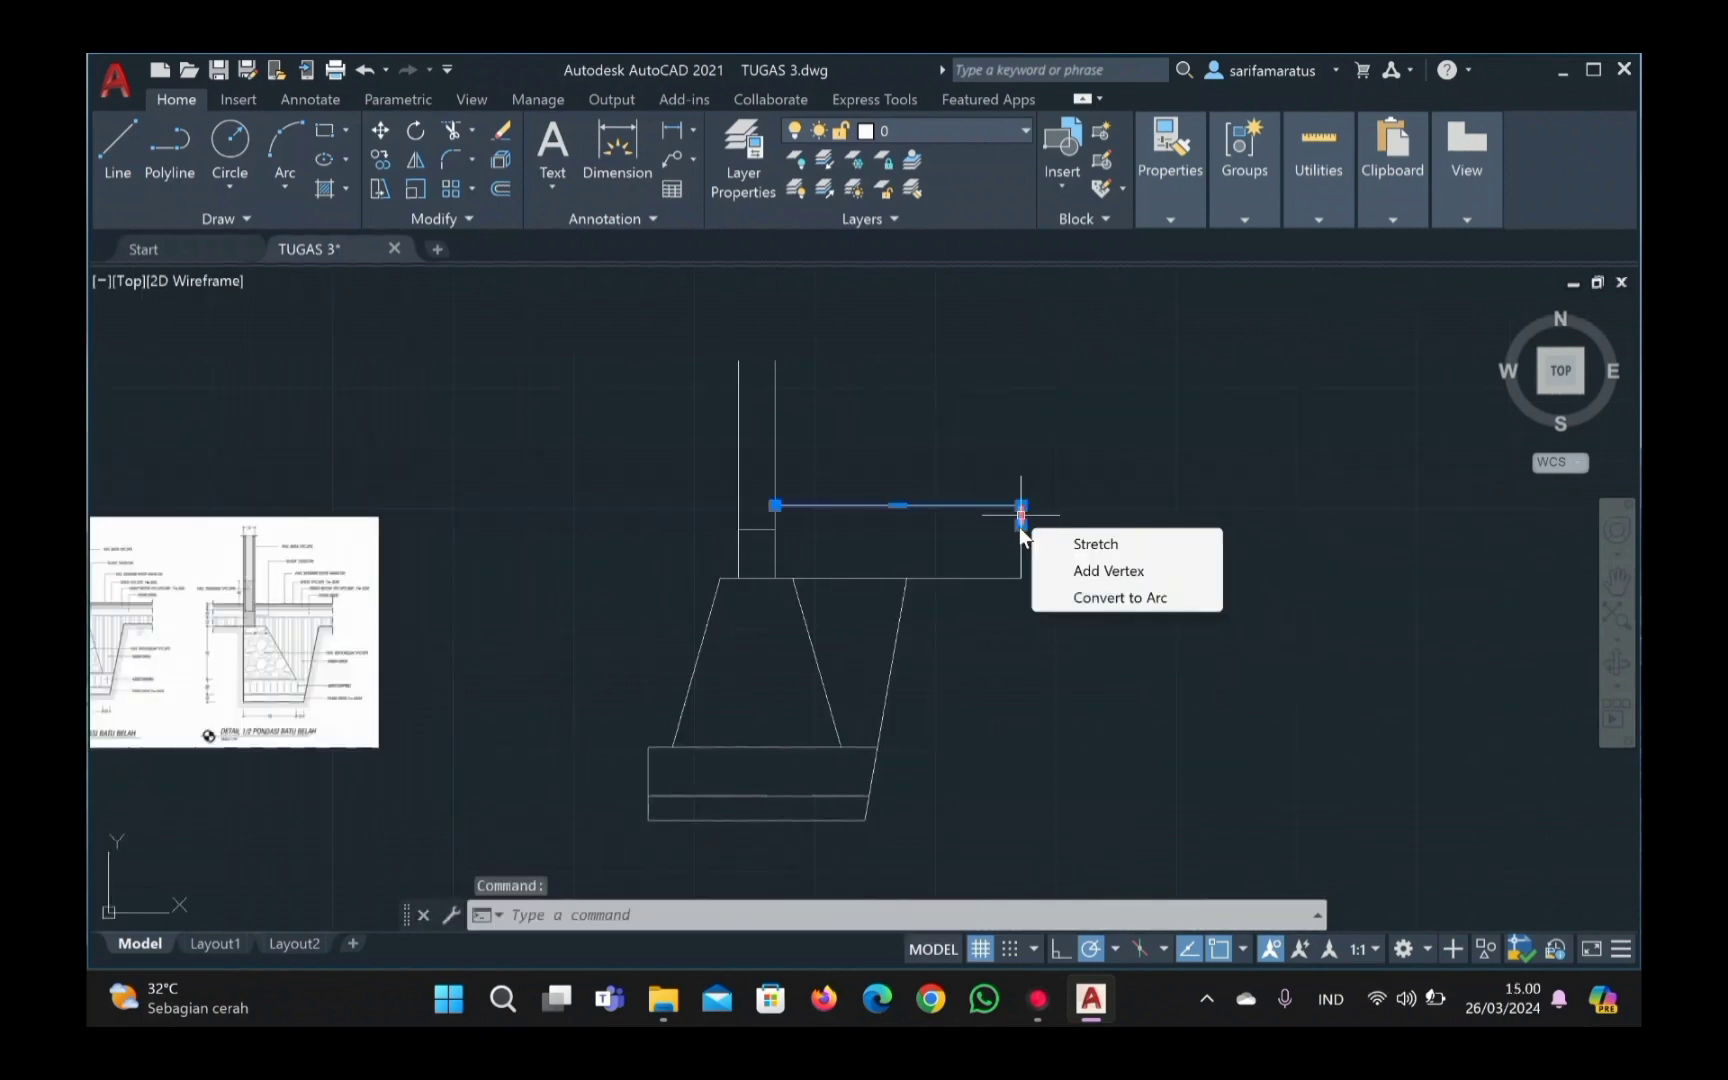
# Step: Try erasing the L-shaped polyline to the right of the wall, and undo the erasure
pyautogui.click(1021, 505)
pyautogui.press('Escape')
pyautogui.write('e')
pyautogui.press('Return')
pyautogui.hotkey('ctrl', 'z')
# Step: Try erasing the L-shaped polyline together with the foundation trapezoid, and undo the erasure
pyautogui.click(1102, 544)
pyautogui.click(984, 572)
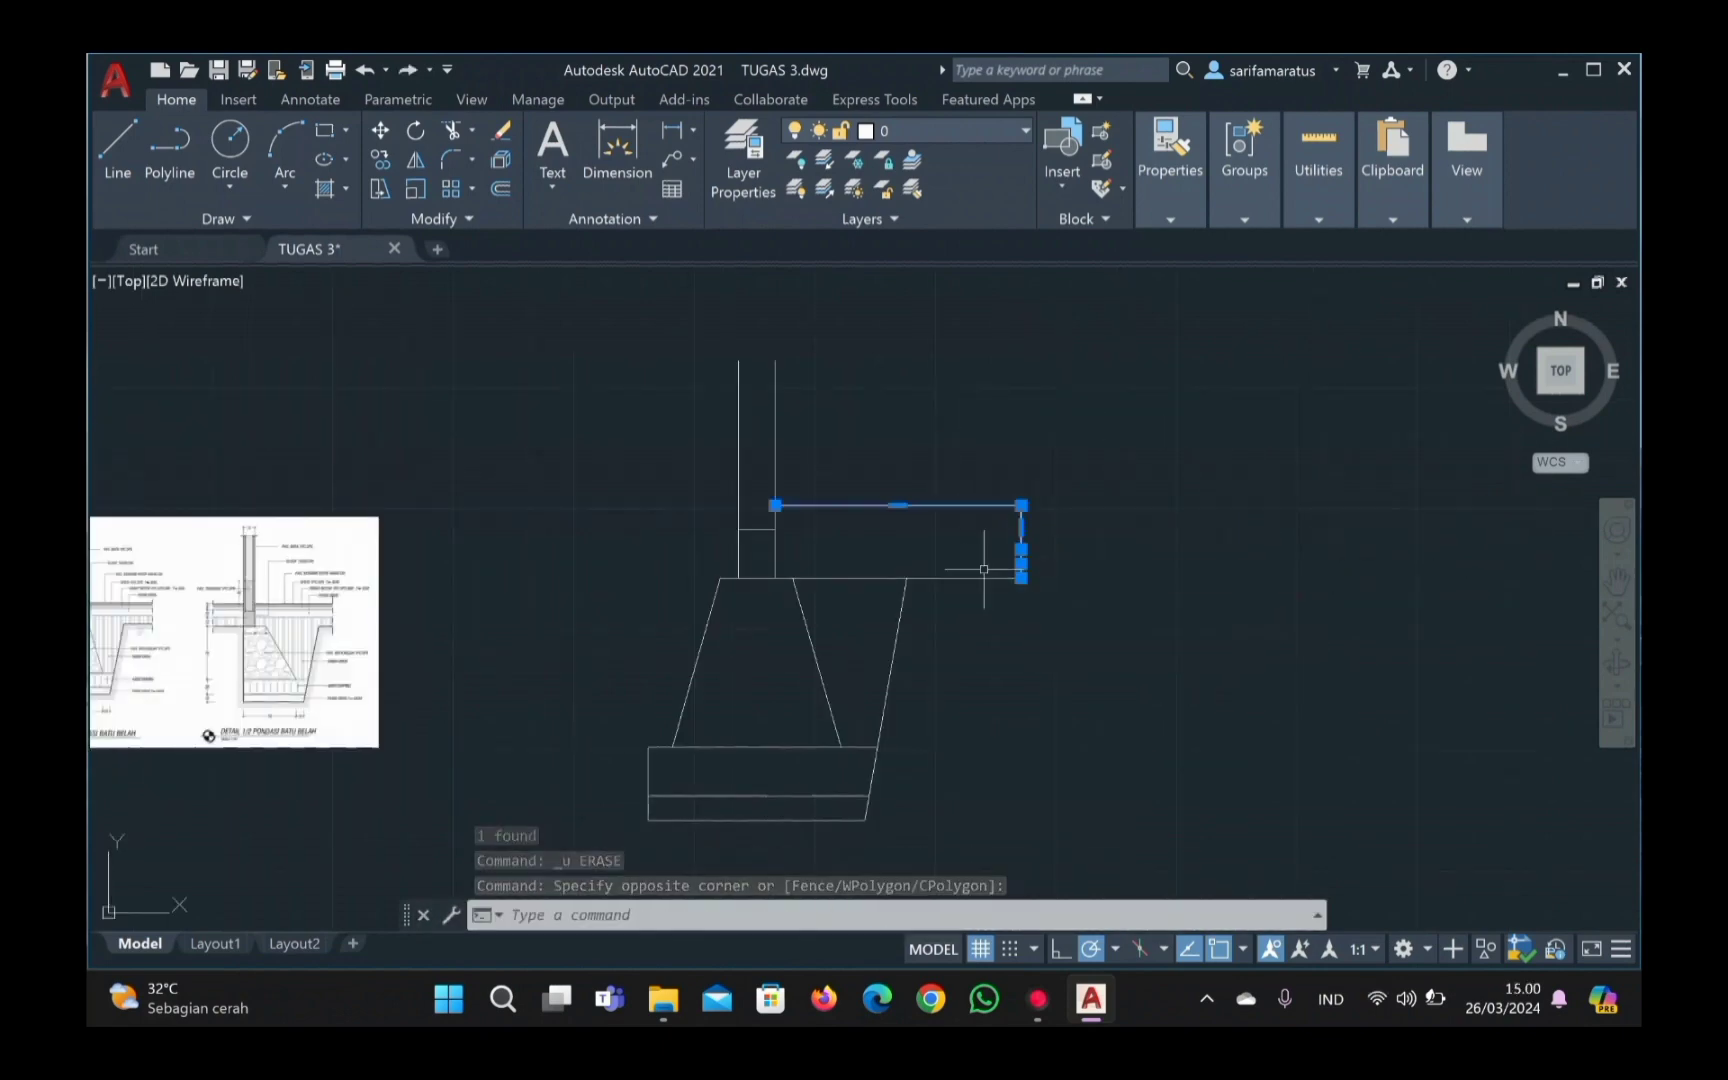
pyautogui.moveTo(868, 708); pyautogui.dragTo(719, 650)
pyautogui.press('Delete')
pyautogui.hotkey('ctrl', 'z')
# Step: Hatch the inside of the foundation trapezoid with a stone pattern
pyautogui.moveTo(856, 702); pyautogui.dragTo(761, 663)
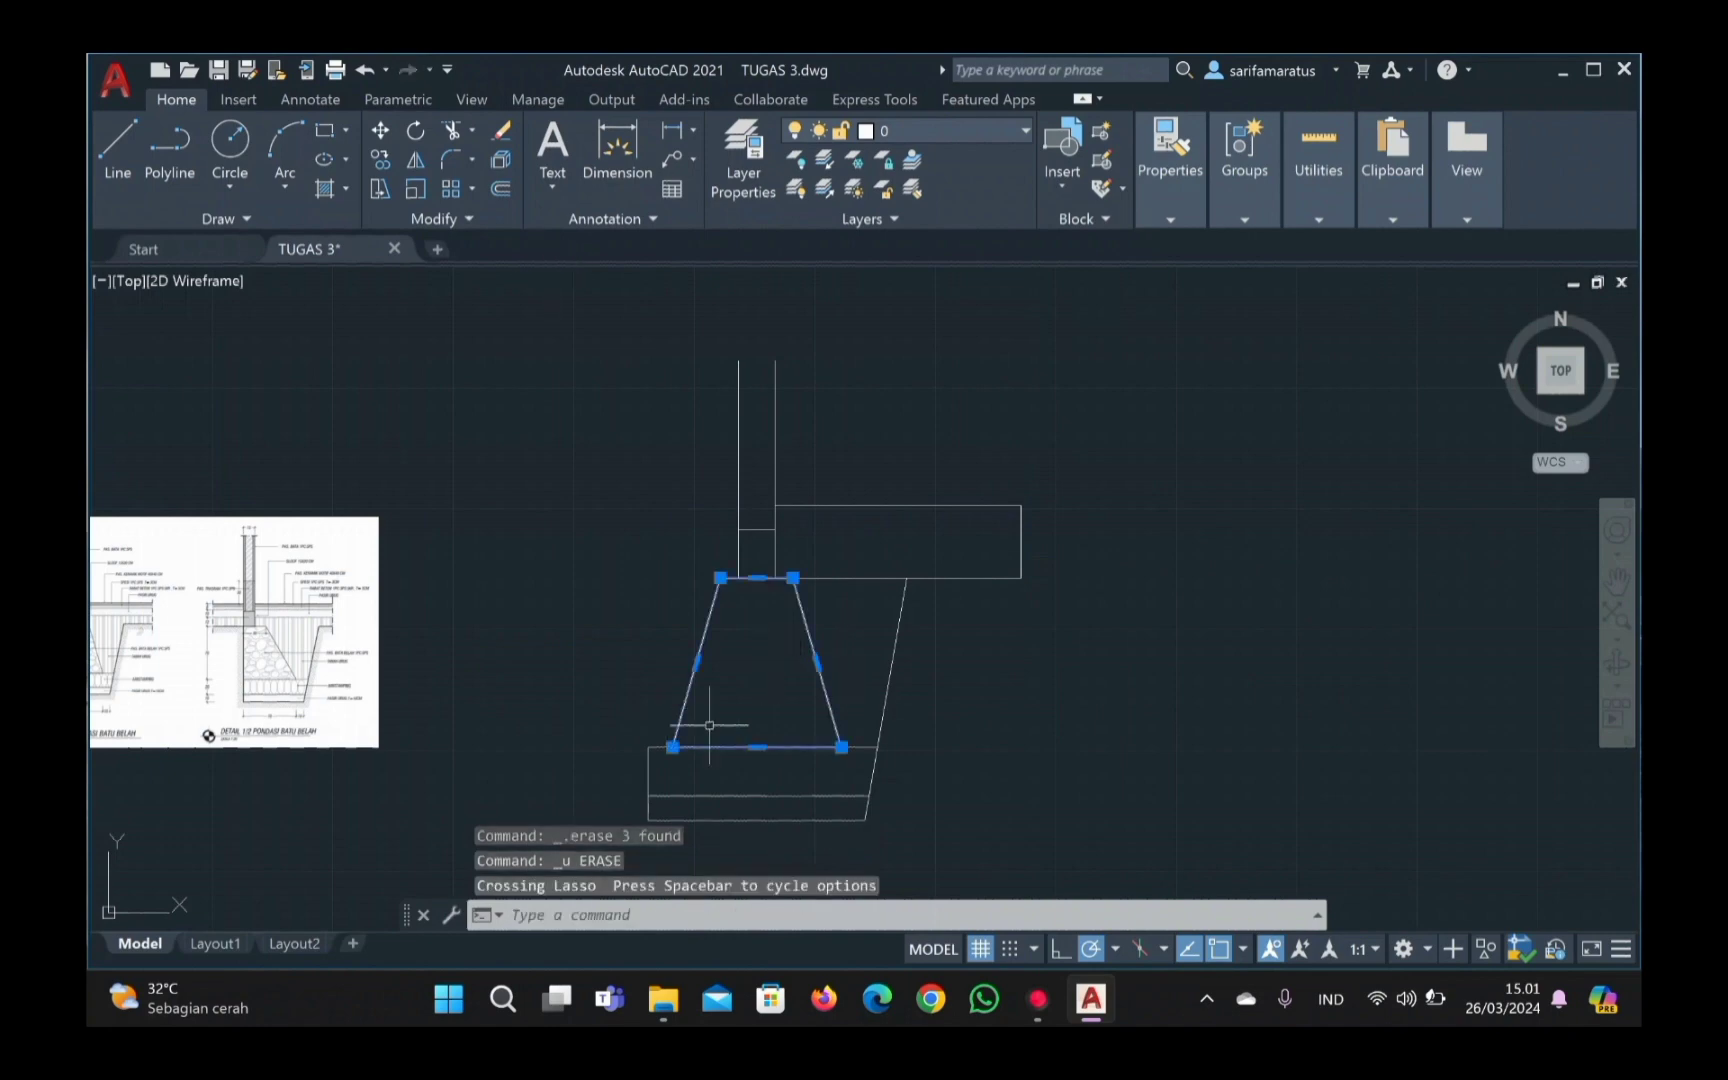
pyautogui.write('h')
pyautogui.press('Return')
pyautogui.click(745, 690)
pyautogui.press('Return')
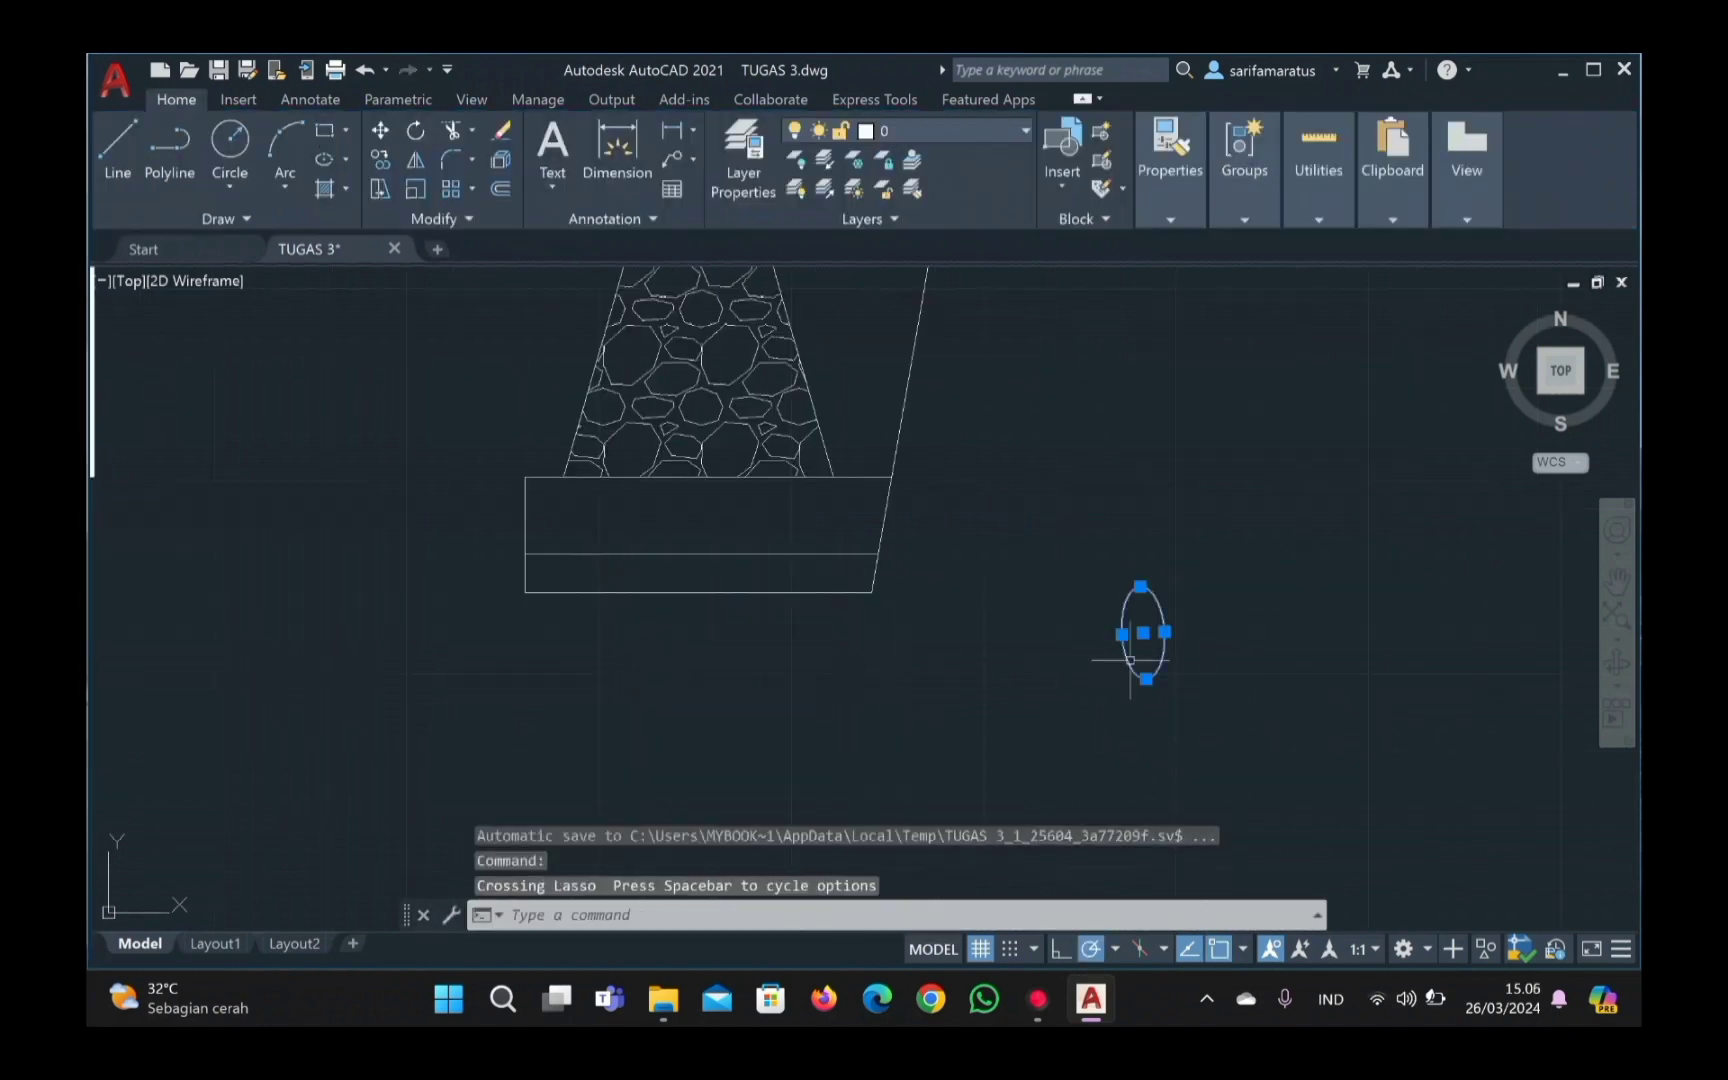
# Step: Move the ellipse below the foundation base and stretch its bottom point to a vertical half-axis of 10 units
pyautogui.write('m')
pyautogui.press('Return')
pyautogui.click(1145, 679)
pyautogui.click(623, 772)
pyautogui.click(623, 772)
pyautogui.click(621, 771)
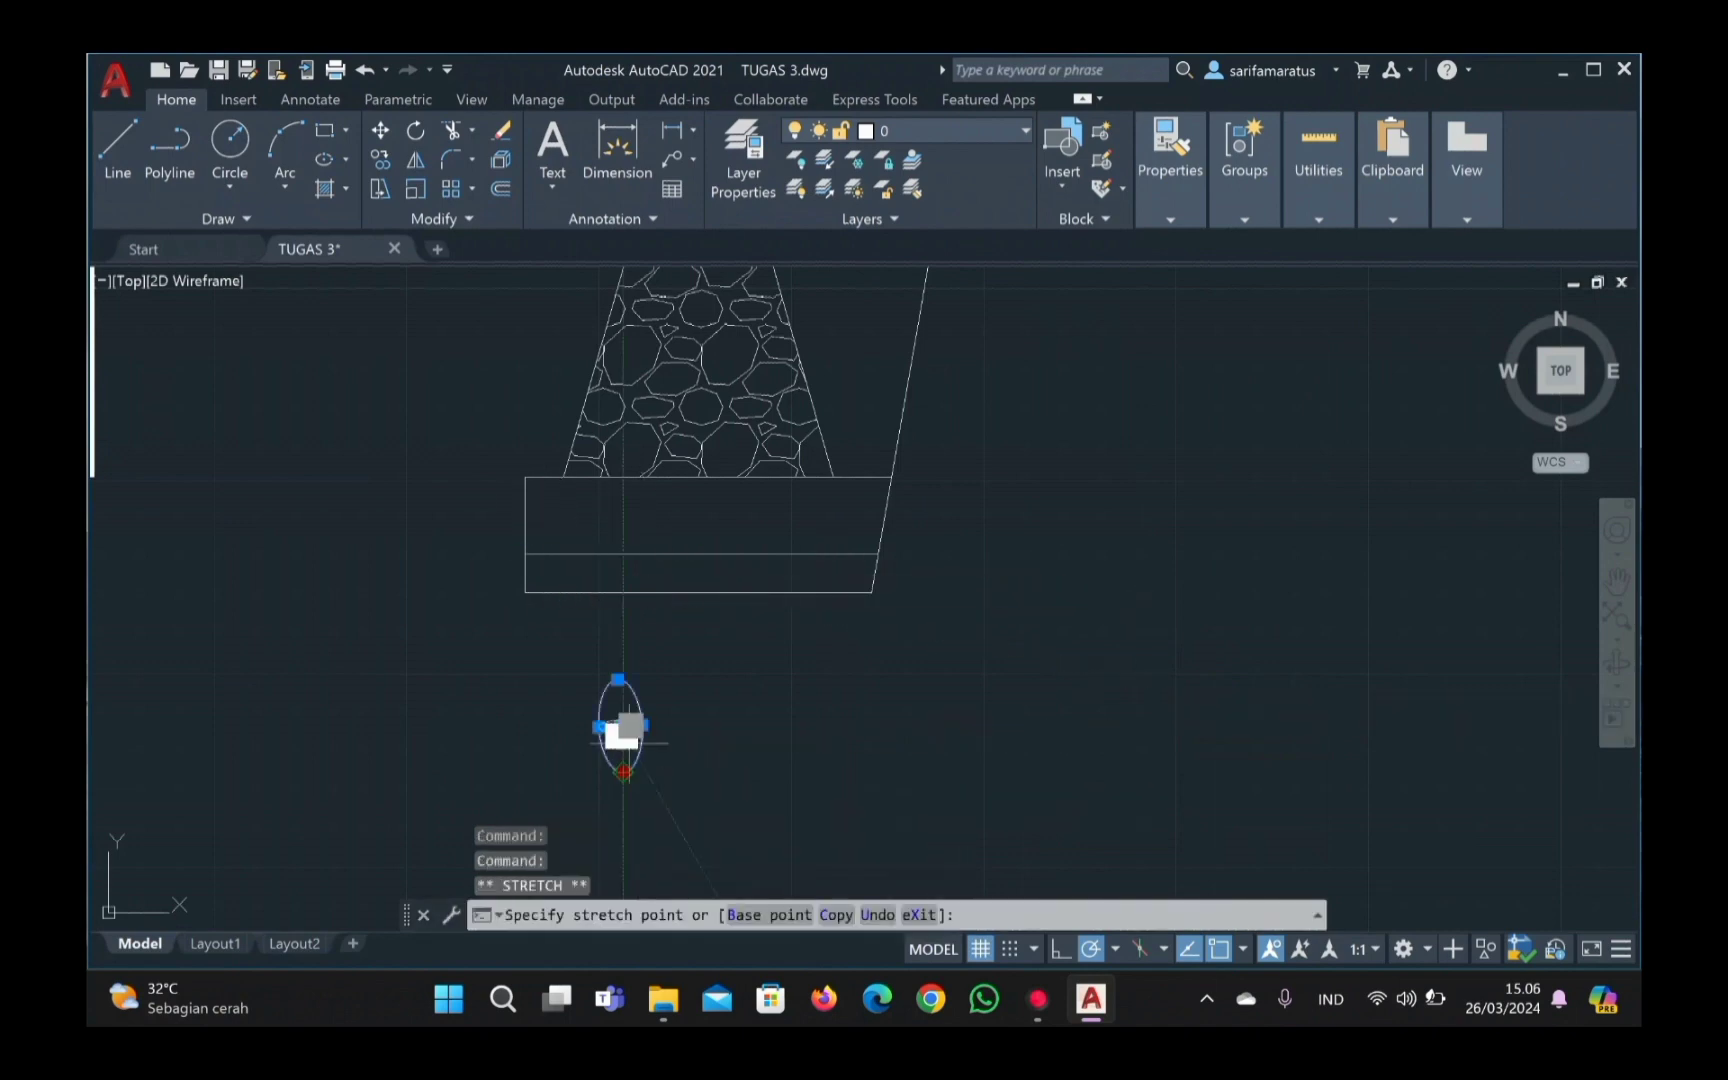
pyautogui.write('10')
pyautogui.press('Return')
# Step: Move the ellipse by its bottom point into the left end of the upper base layer
pyautogui.write('m')
pyautogui.press('Return')
pyautogui.click(622, 764)
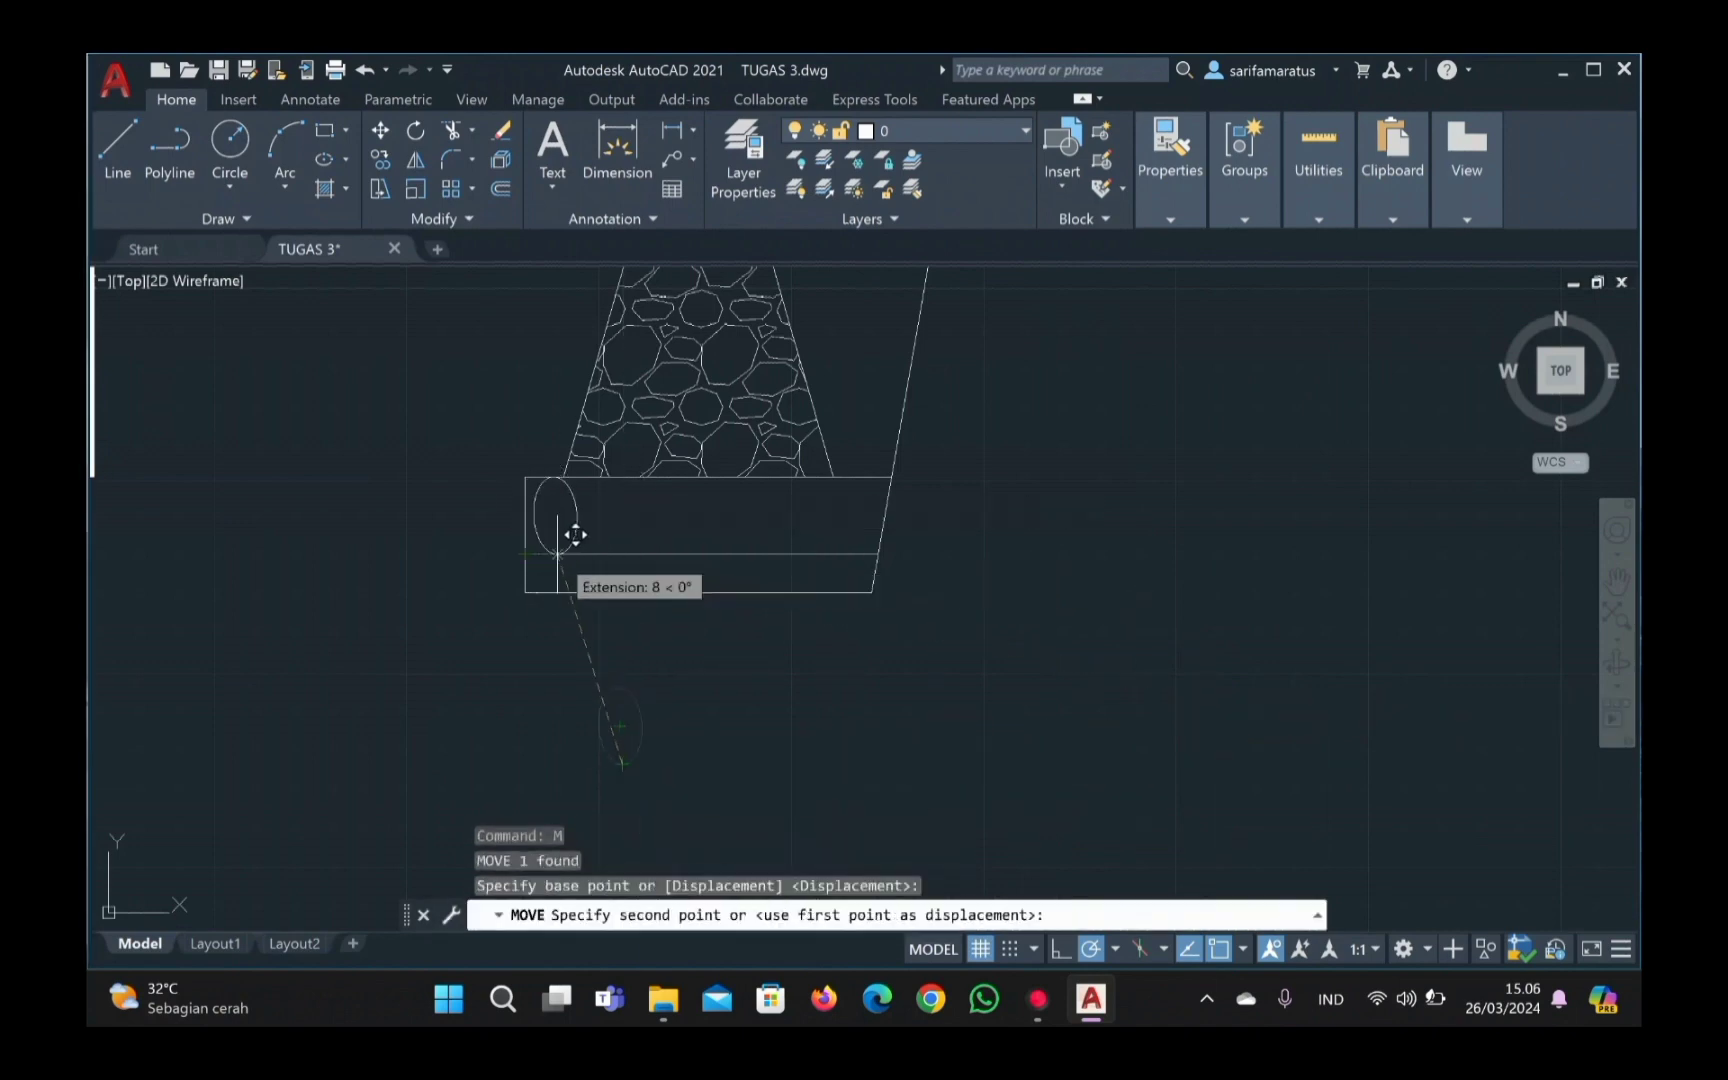
pyautogui.click(553, 554)
# Step: Create a rectangular array of the ellipse with 1 column and 1 row
pyautogui.click(530, 515)
pyautogui.click(471, 189)
pyautogui.click(512, 240)
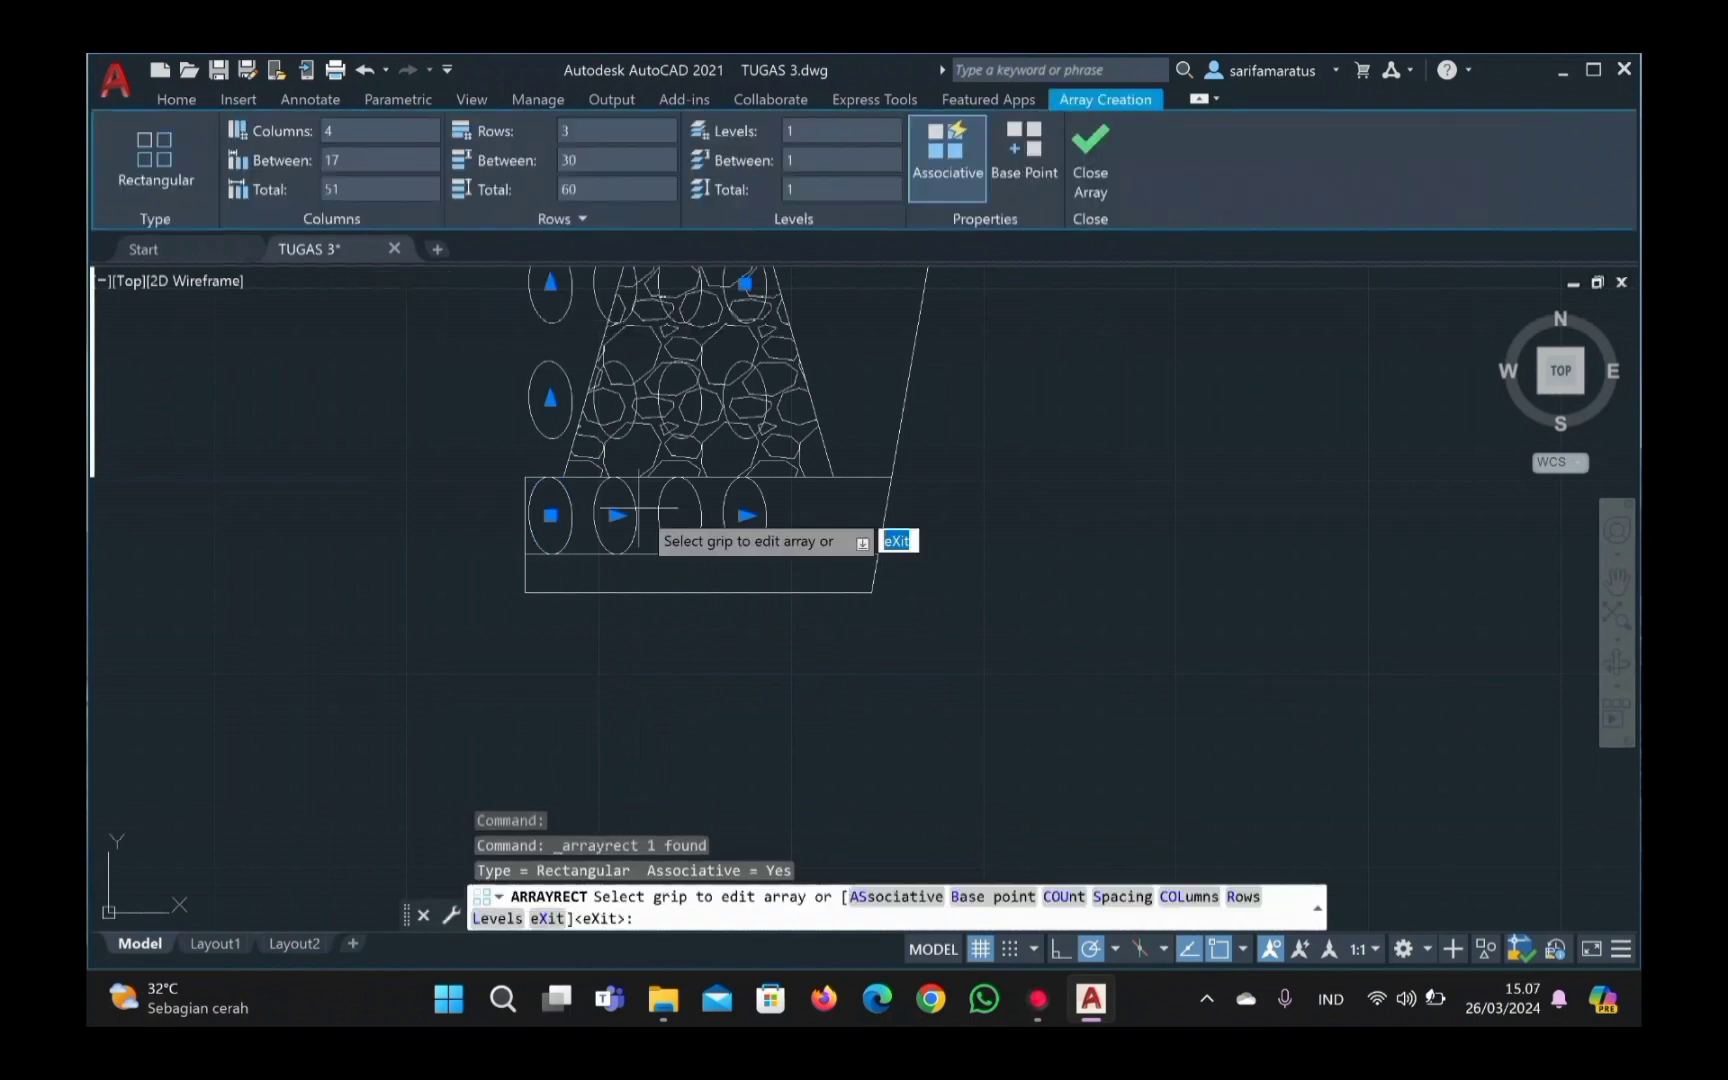
pyautogui.click(417, 132)
pyautogui.press('BackSpace')
pyautogui.write('1')
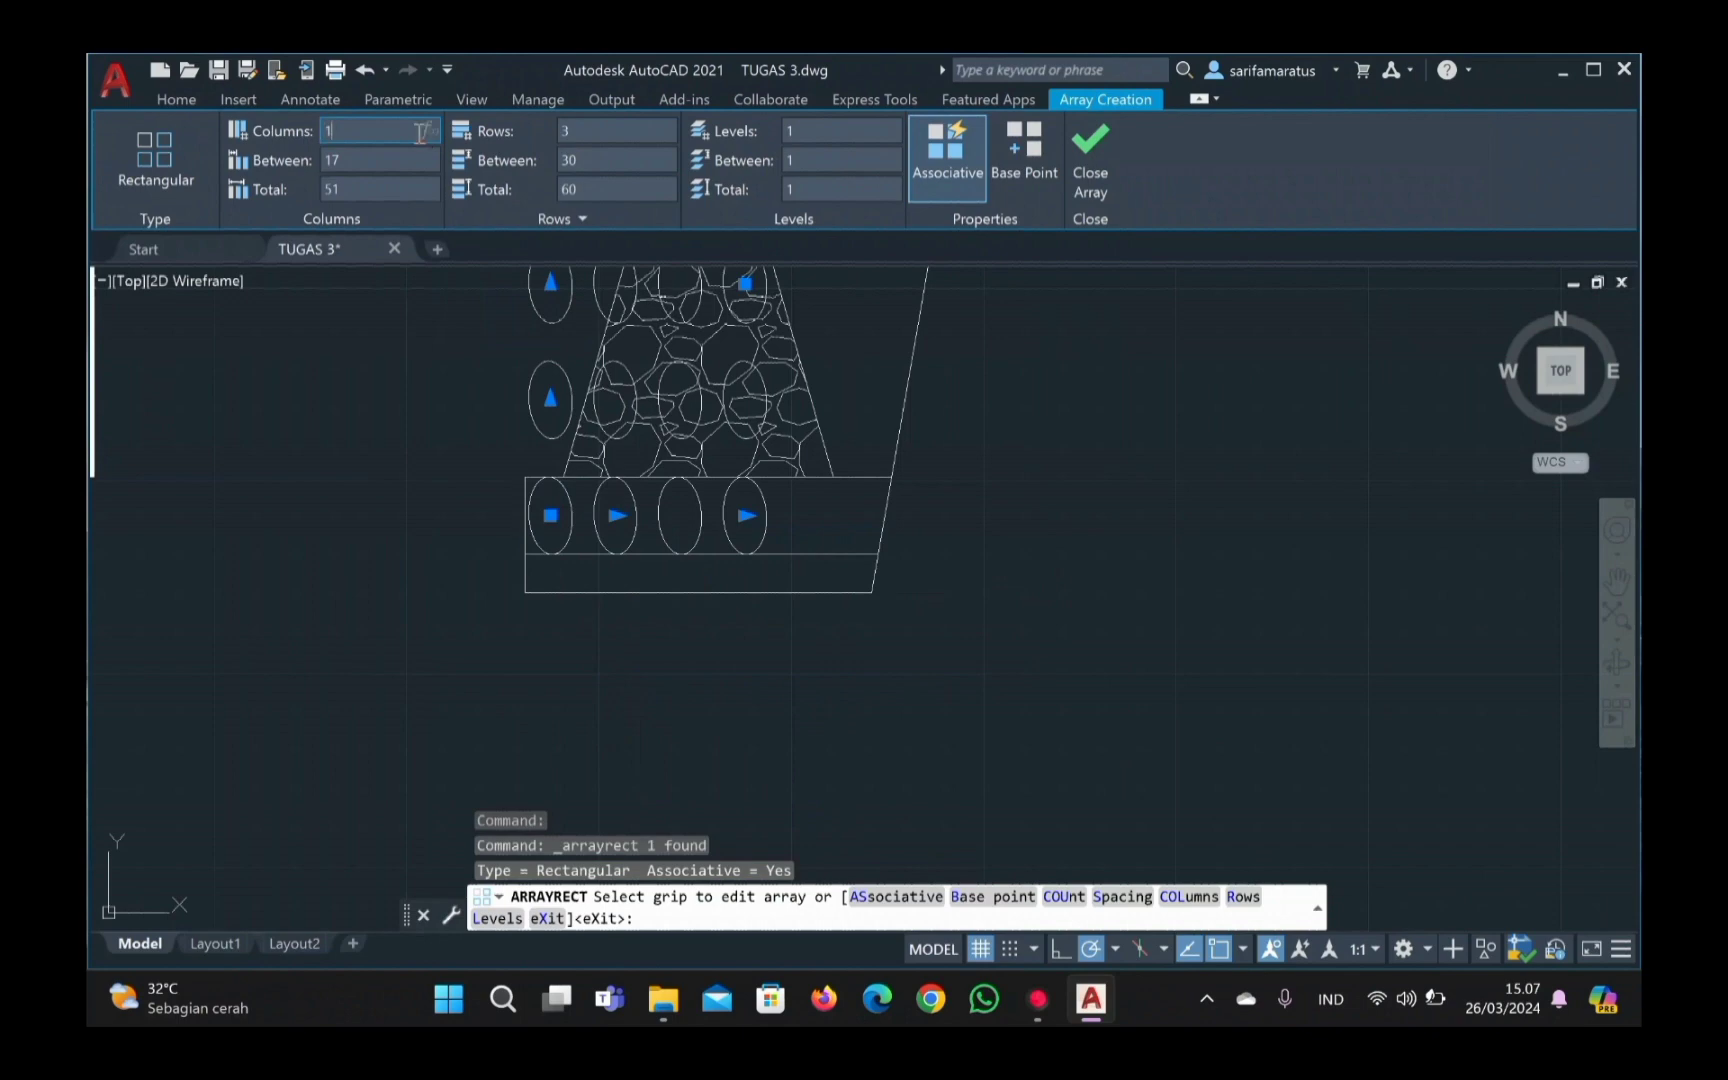
pyautogui.press('Return')
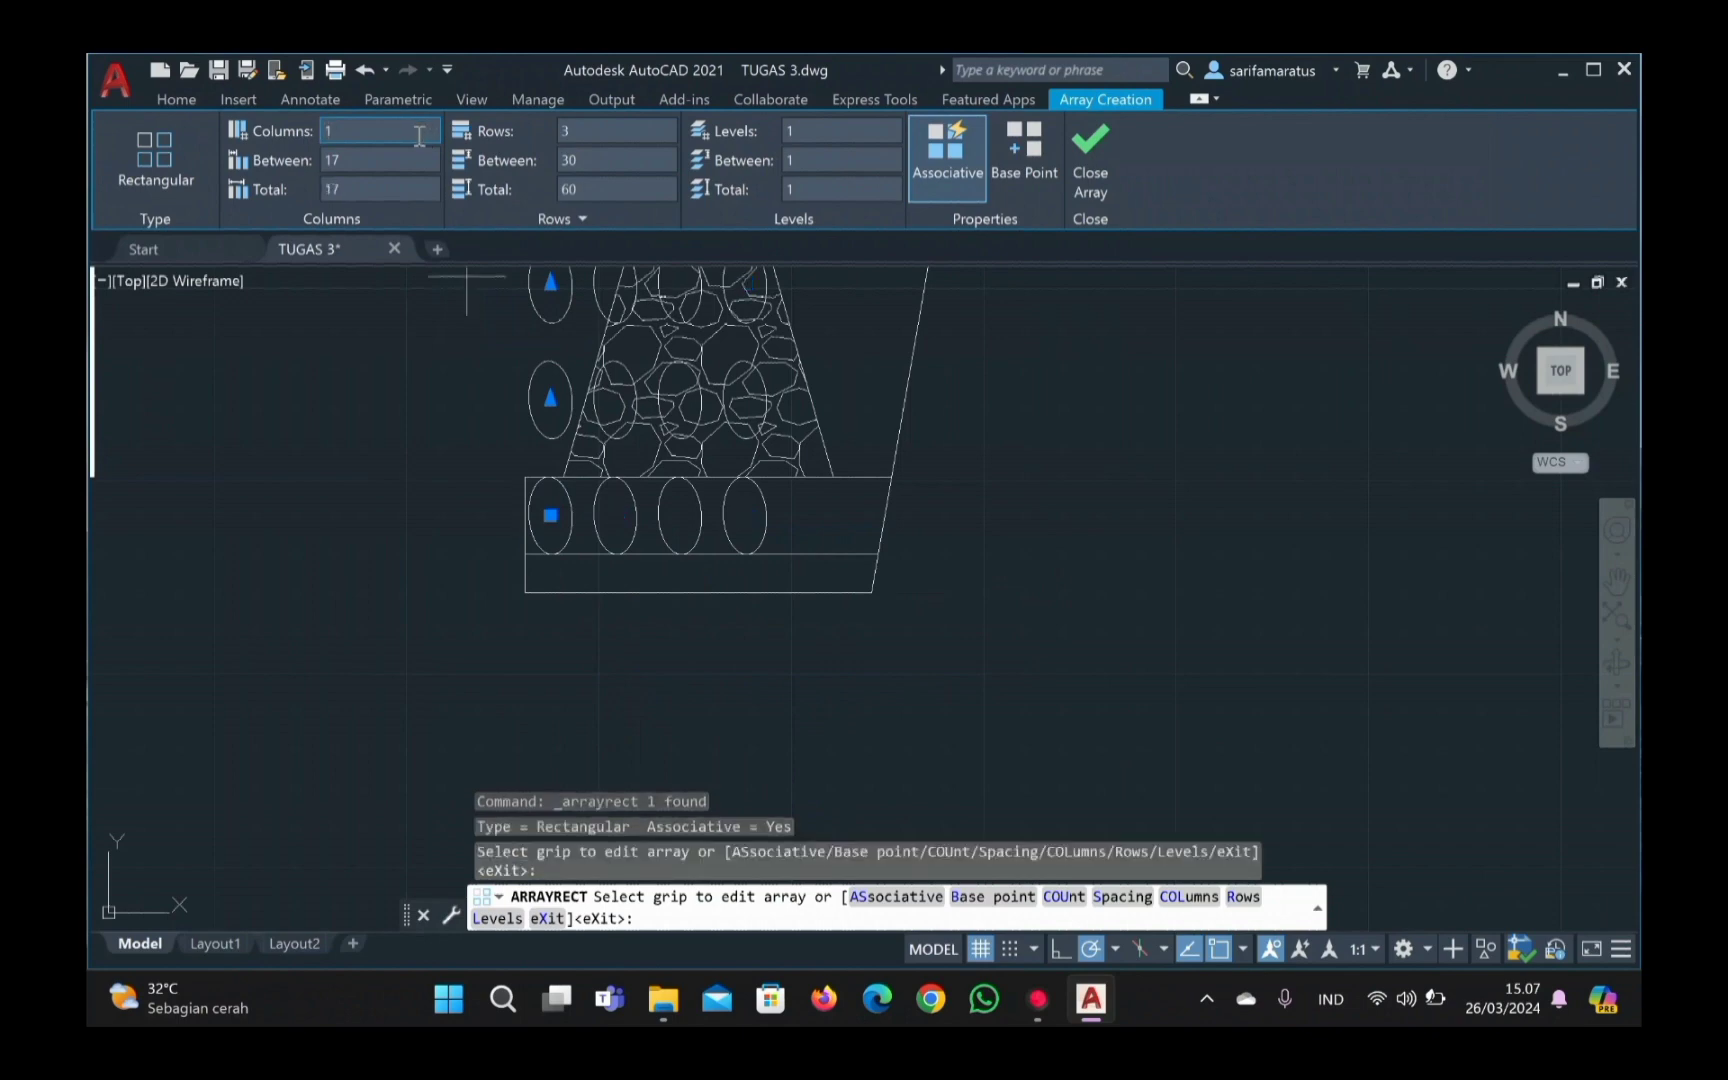
pyautogui.click(598, 131)
pyautogui.write('1')
pyautogui.press('Return')
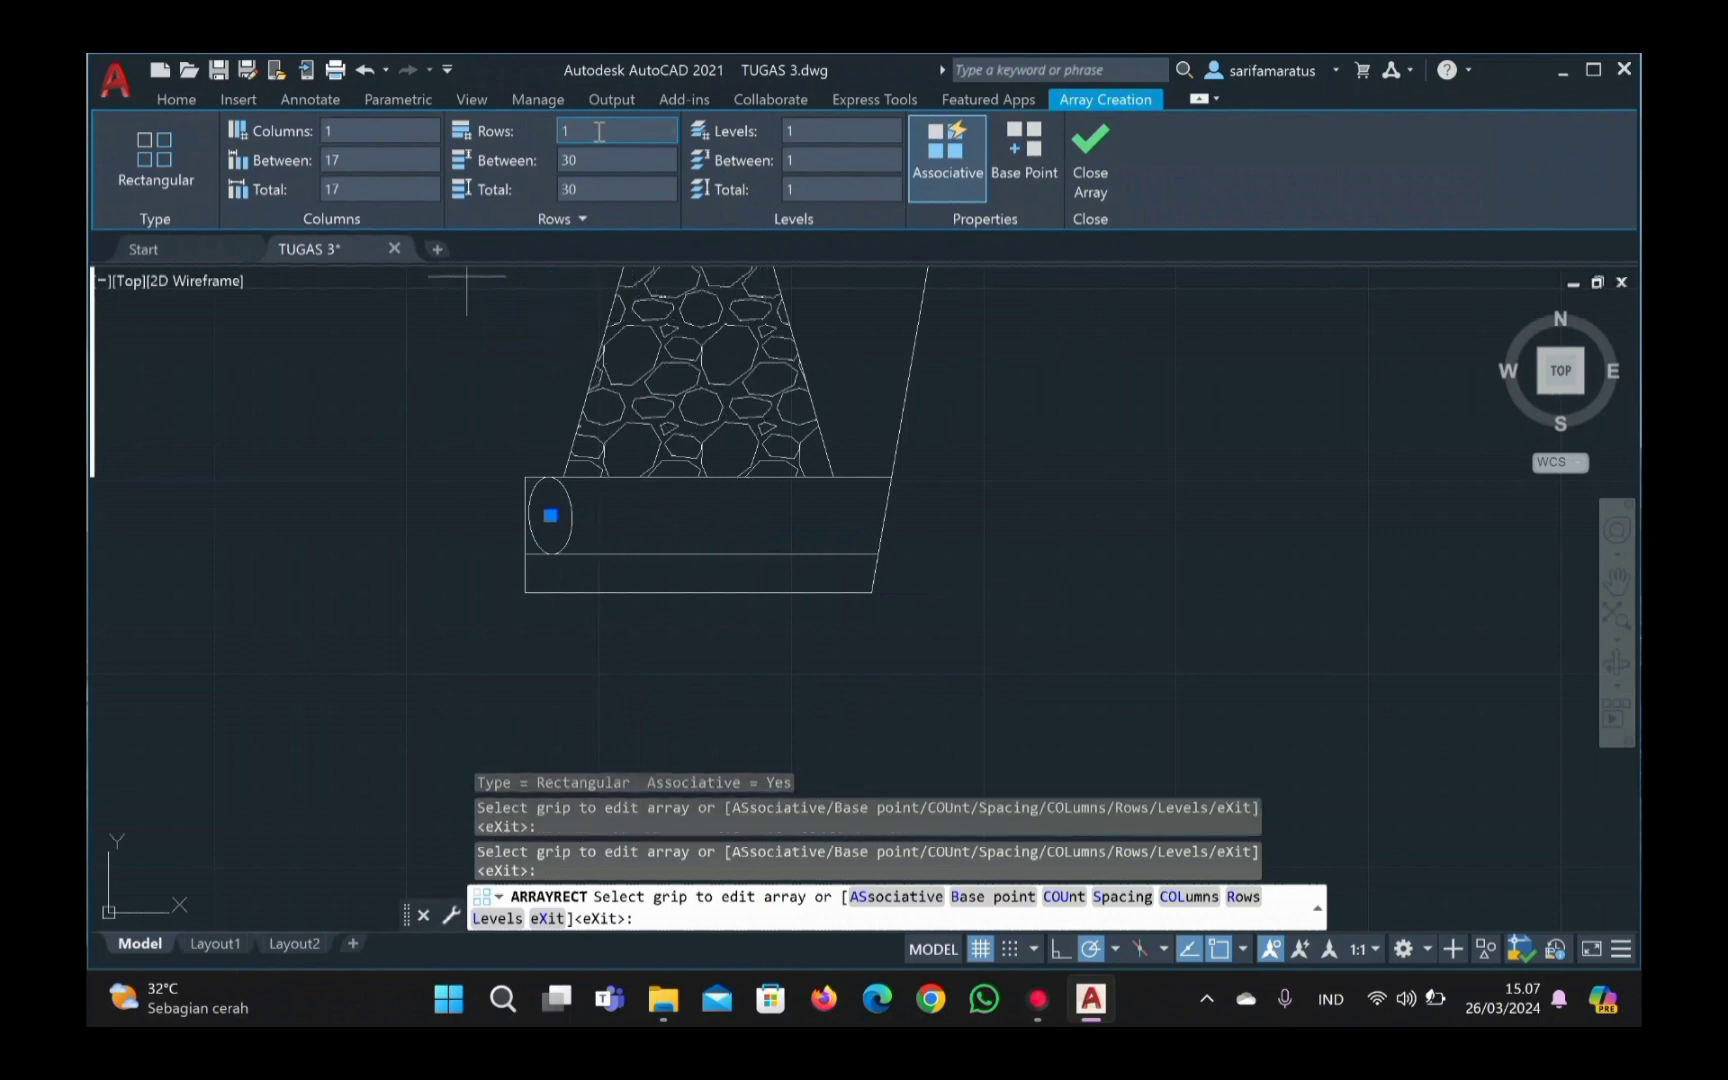
pyautogui.press('Return')
# Step: Undo the ellipse's array and its move into the base layer
pyautogui.moveTo(576, 530); pyautogui.dragTo(550, 525)
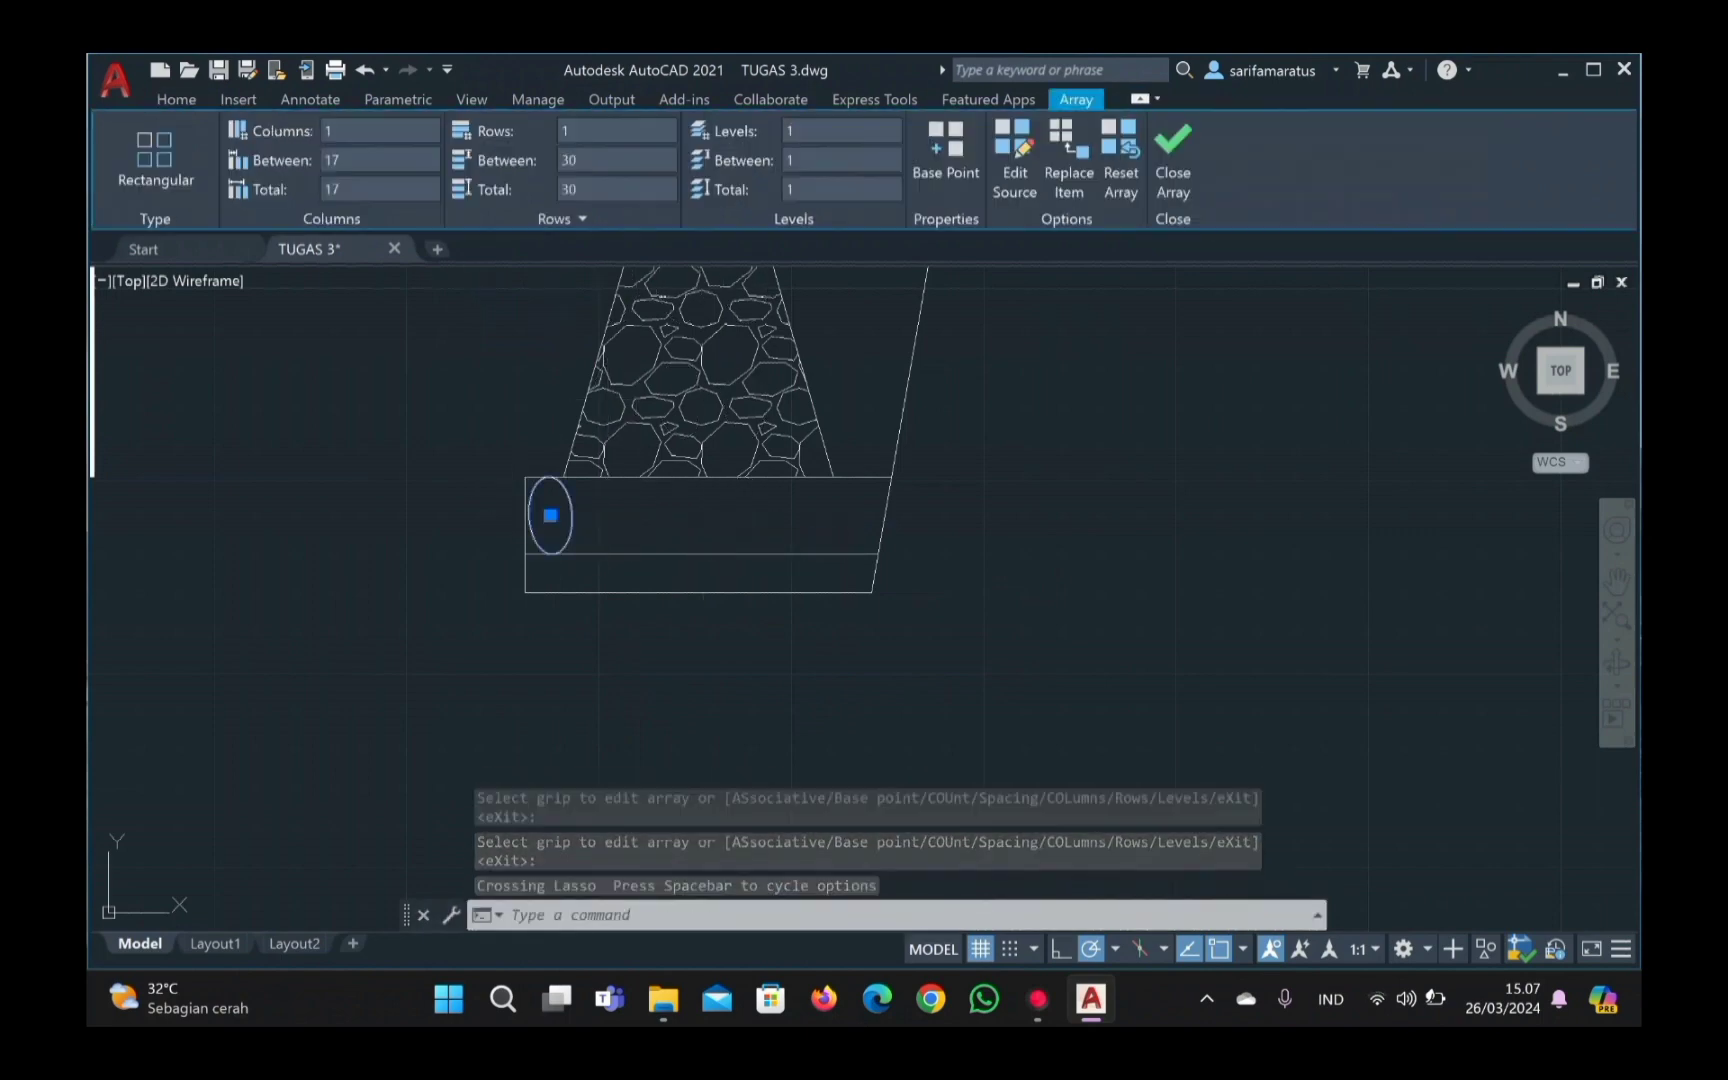
pyautogui.hotkey('ctrl', 'z')
pyautogui.hotkey('ctrl', 'z')
# Step: Move the ellipse by its bottom point to the left end of the line between the two base layers
pyautogui.click(622, 763)
pyautogui.click(622, 763)
pyautogui.press('space')
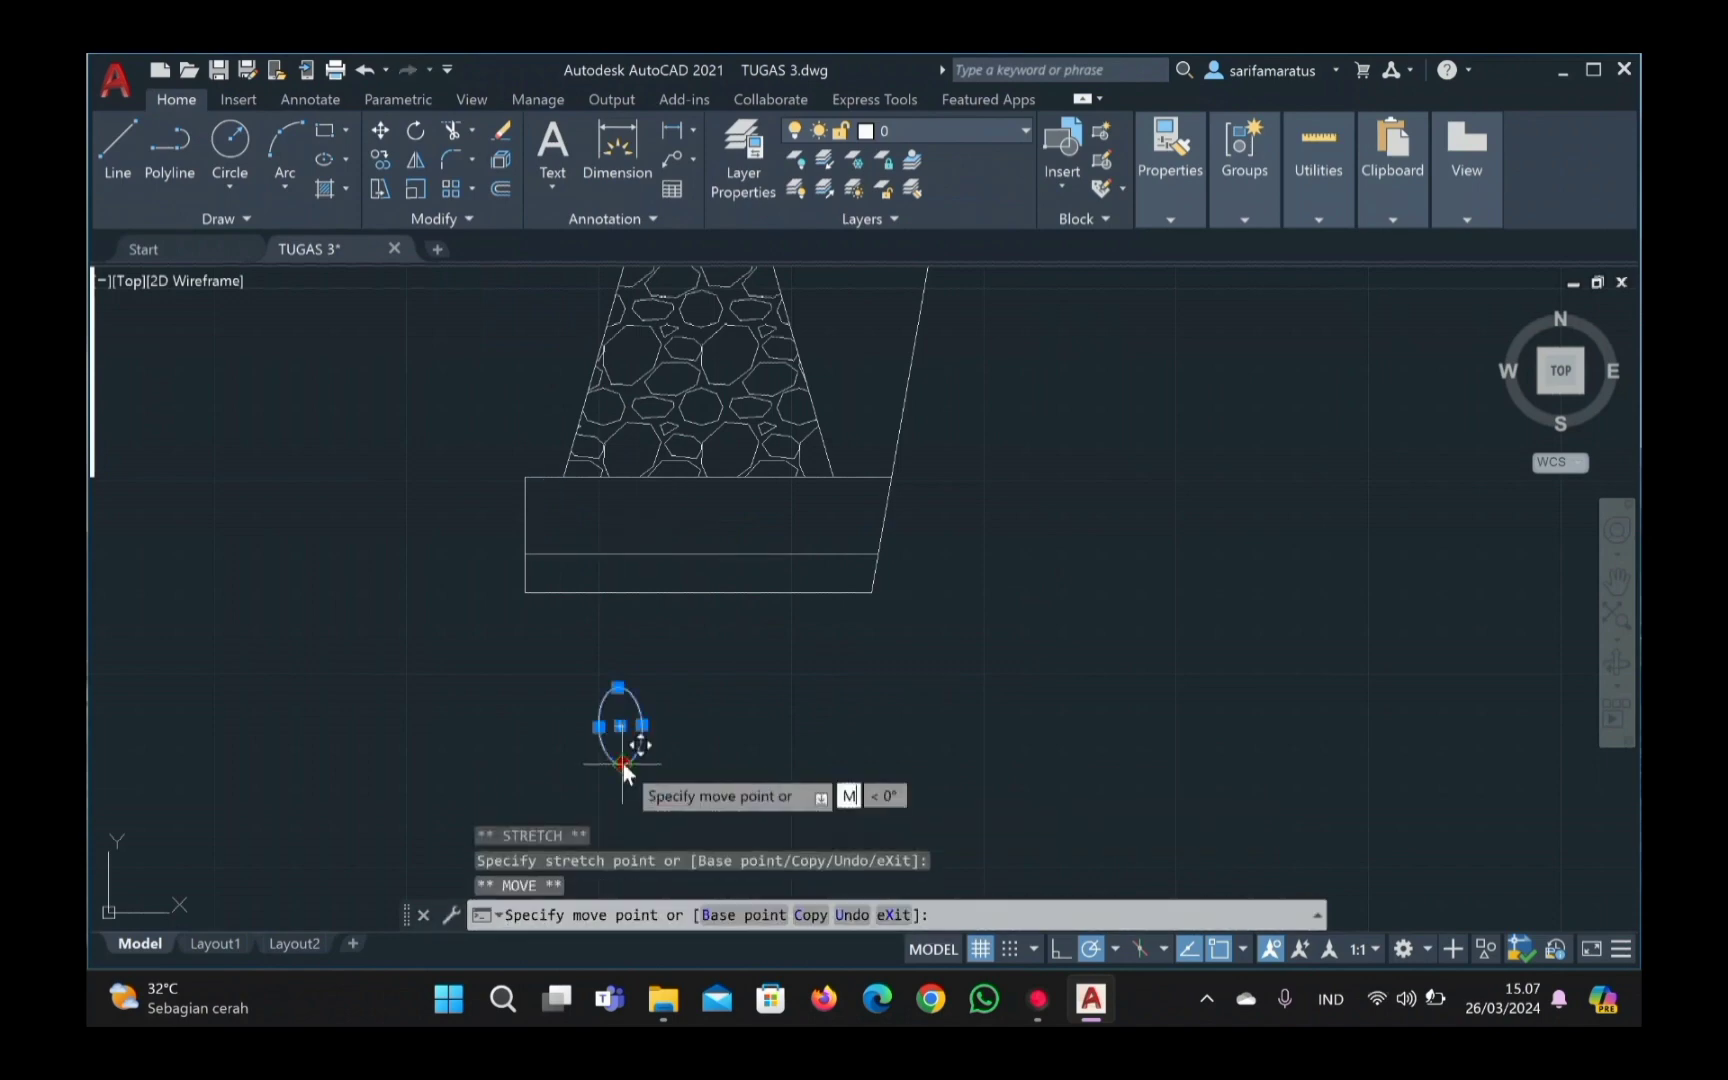
pyautogui.write('m')
pyautogui.press('space')
pyautogui.click(966, 758)
pyautogui.click(966, 758)
pyautogui.write('m')
pyautogui.press('space')
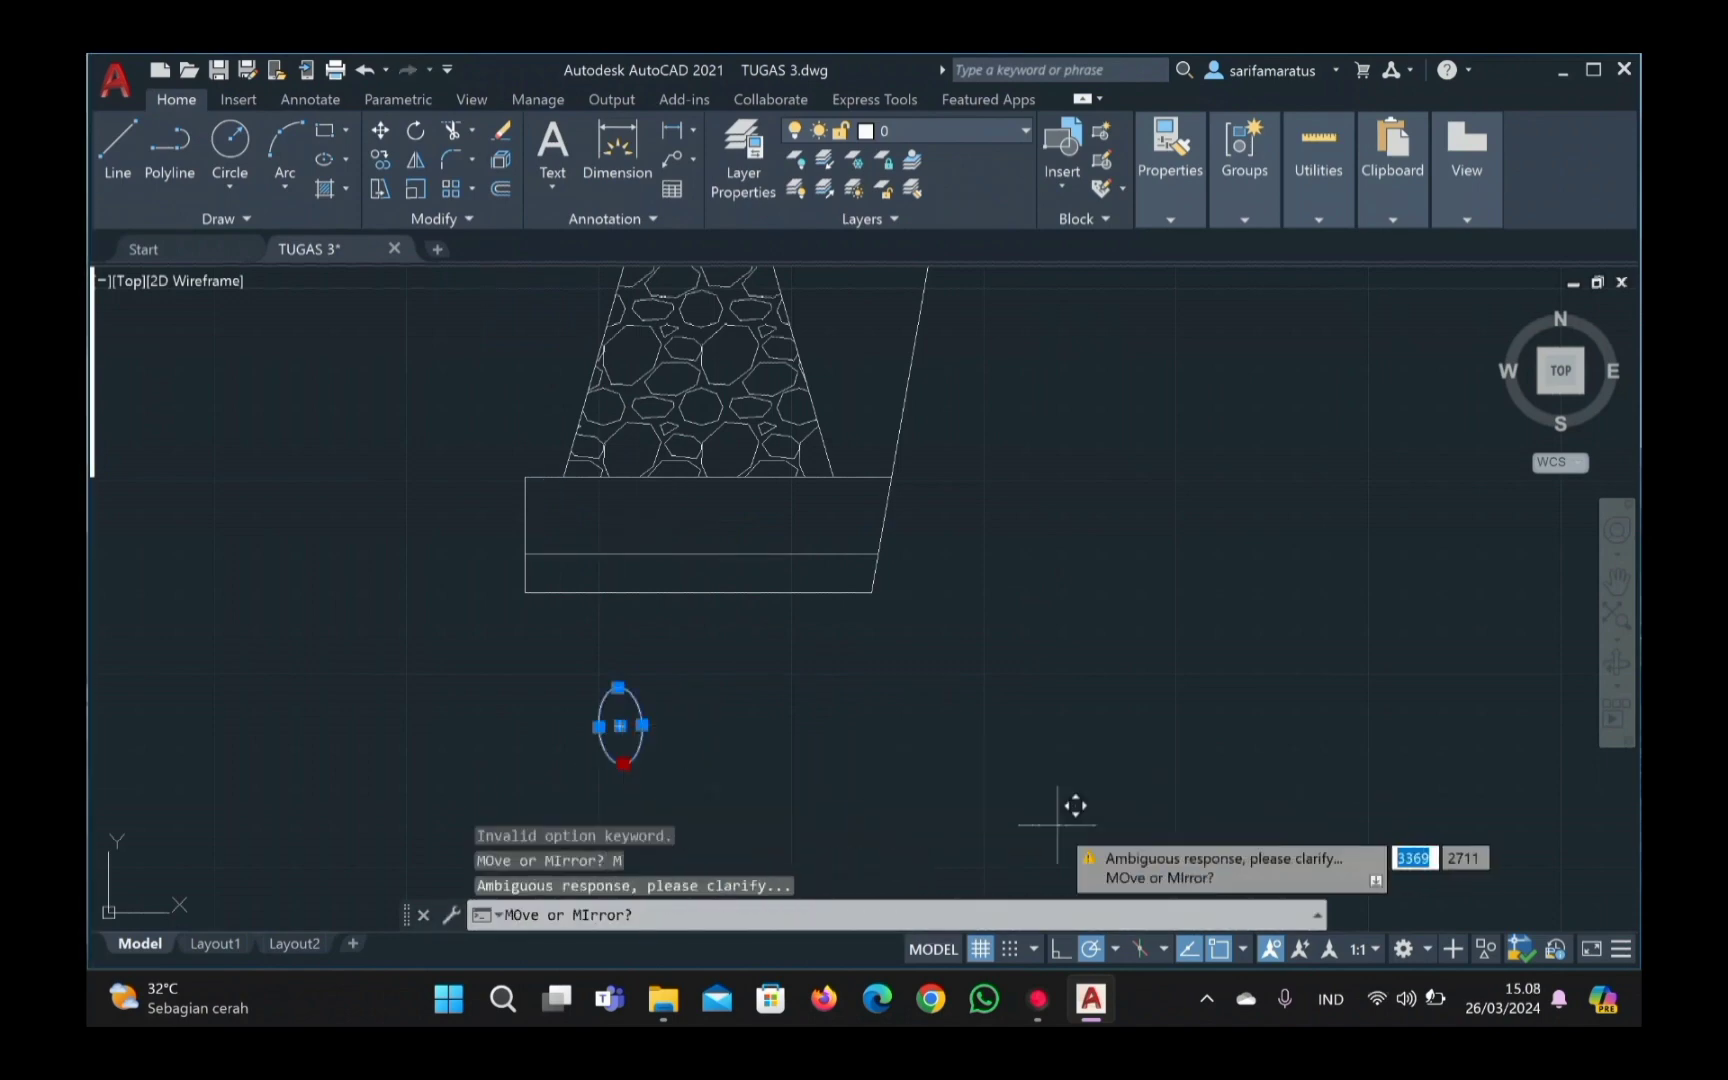
pyautogui.click(1057, 822)
pyautogui.write('mo')
pyautogui.press('space')
pyautogui.click(525, 553)
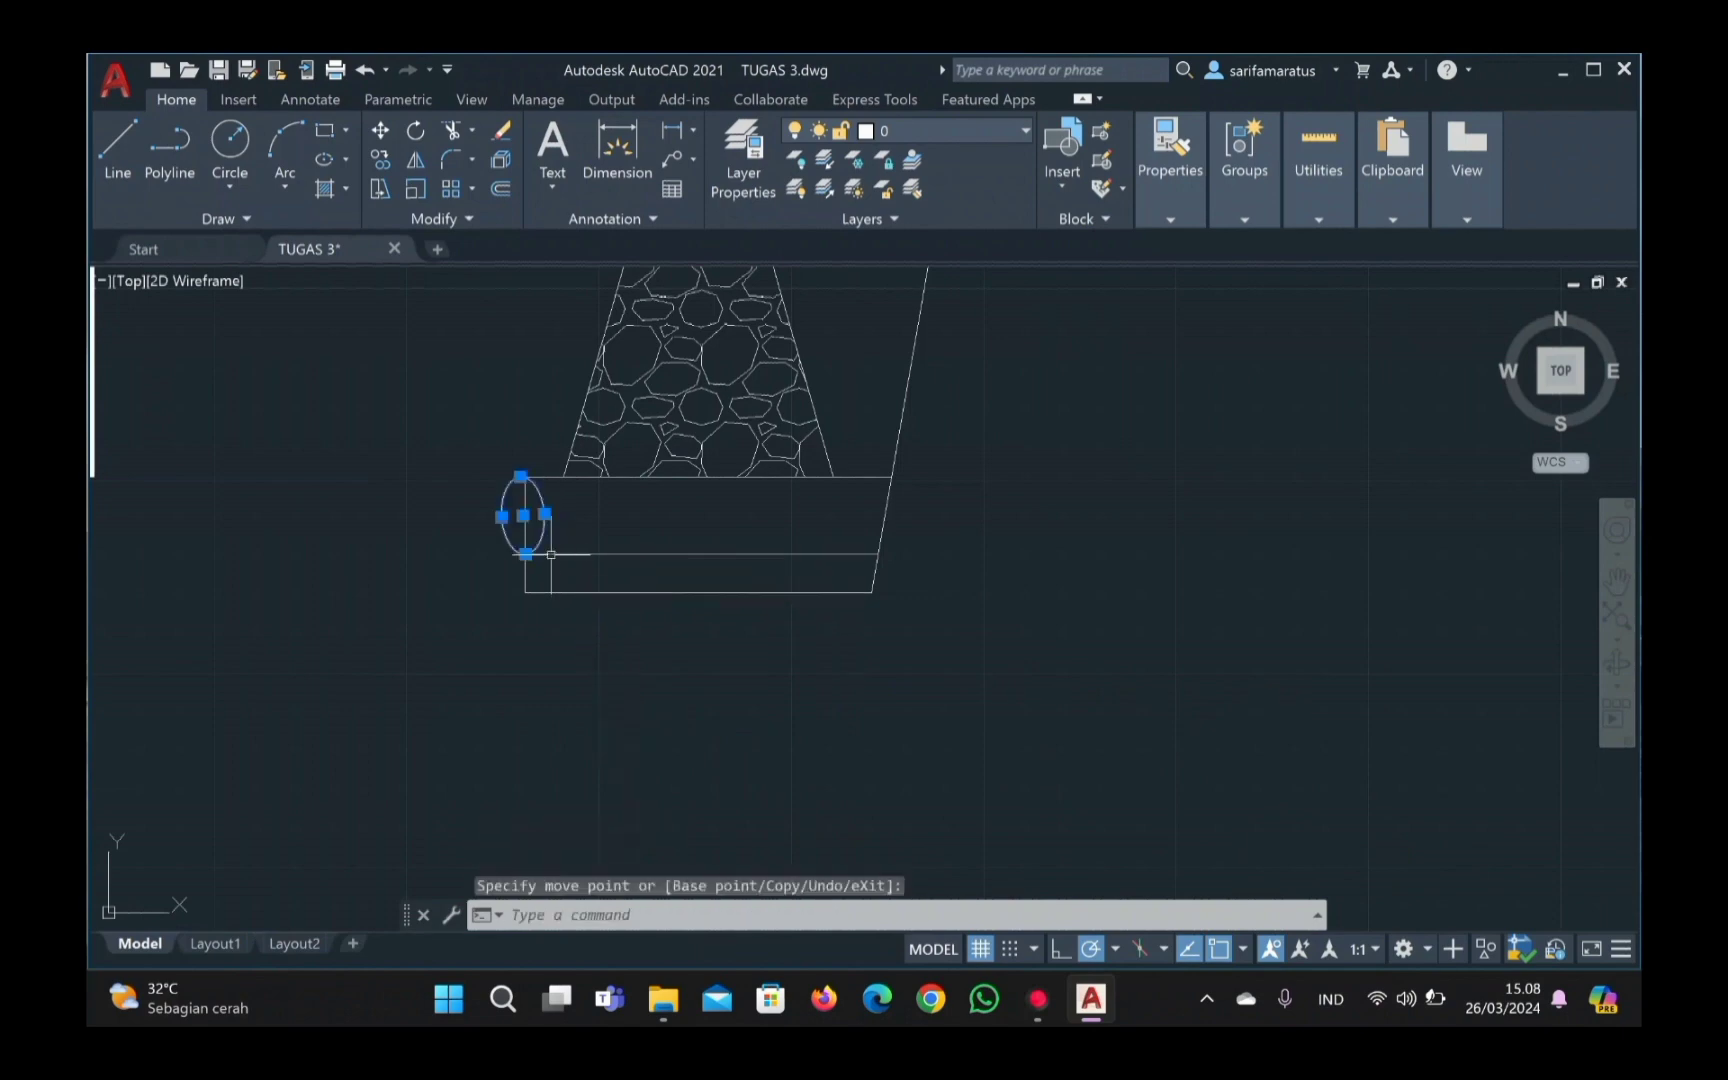
# Step: Shift the ellipse horizontally so it sits just inside the left edge of the upper base layer
pyautogui.write('m')
pyautogui.press('space')
pyautogui.click(525, 553)
pyautogui.click(550, 553)
# Step: Copy the ellipse 12 units to the right within the upper base layer, using its bottom point as the base point
pyautogui.moveTo(592, 520); pyautogui.dragTo(562, 525)
pyautogui.write('co')
pyautogui.press('space')
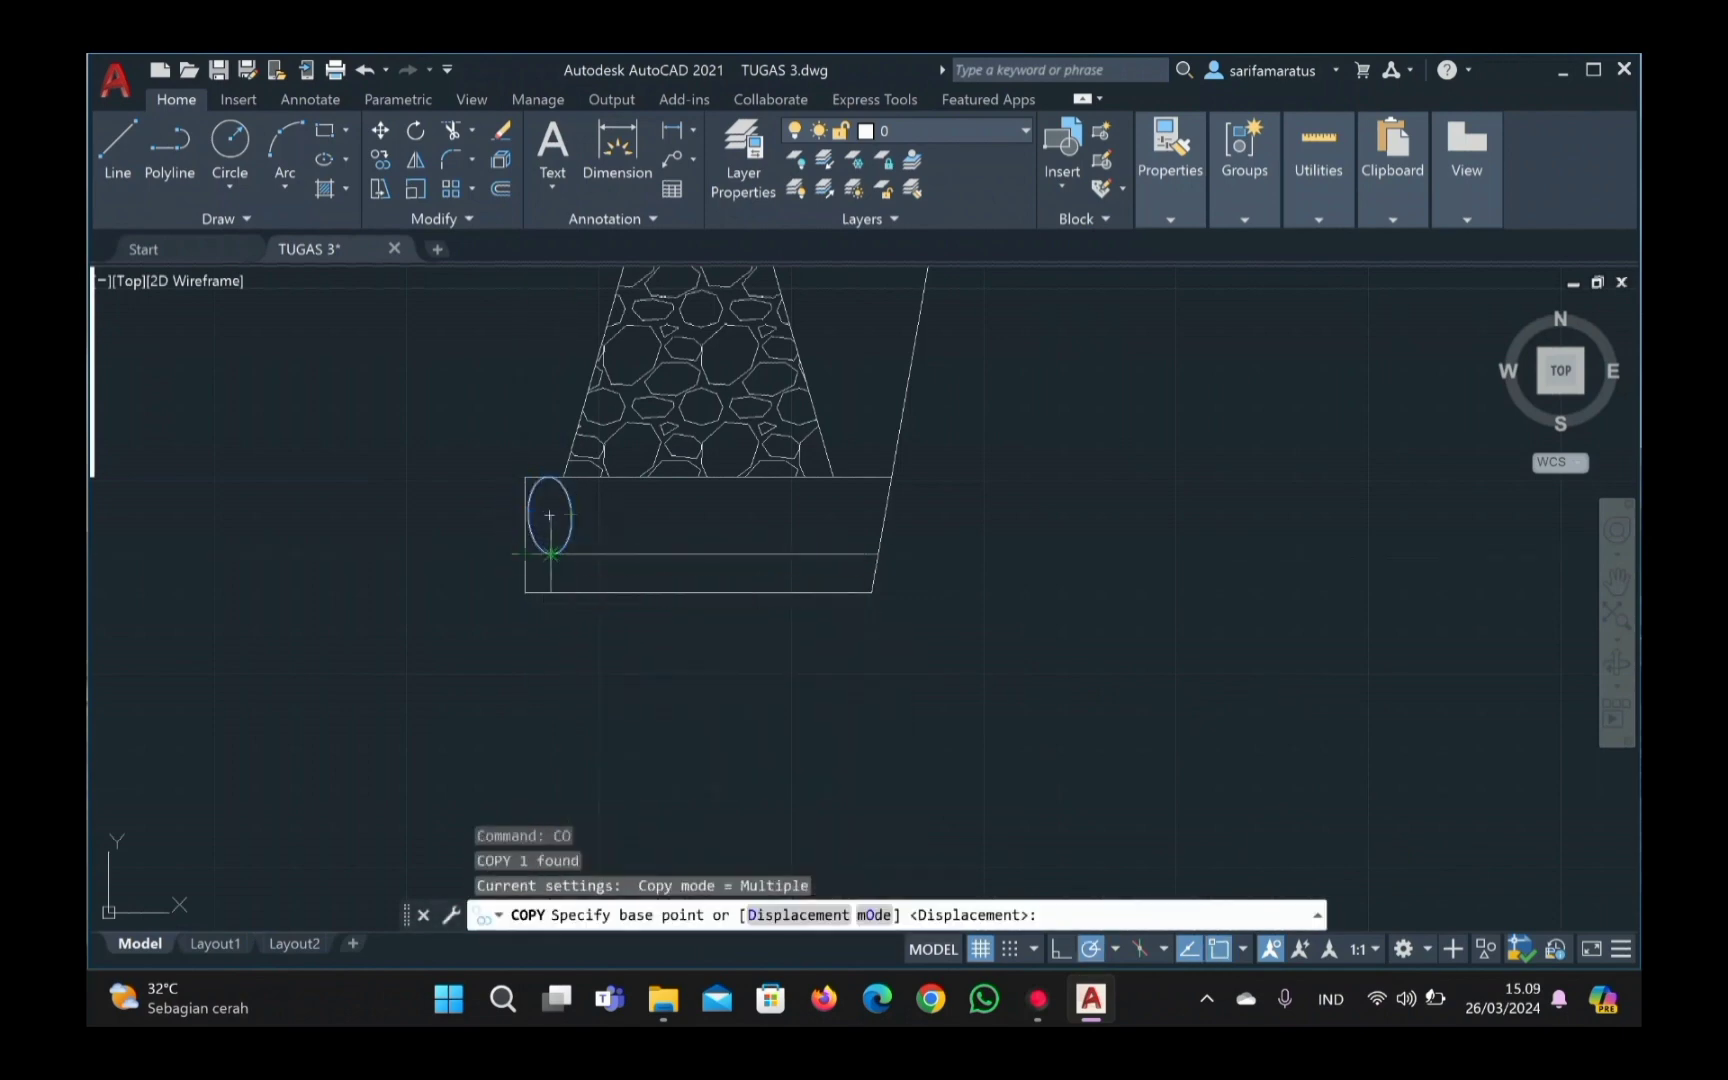
pyautogui.click(550, 553)
pyautogui.write('5')
pyautogui.press('space')
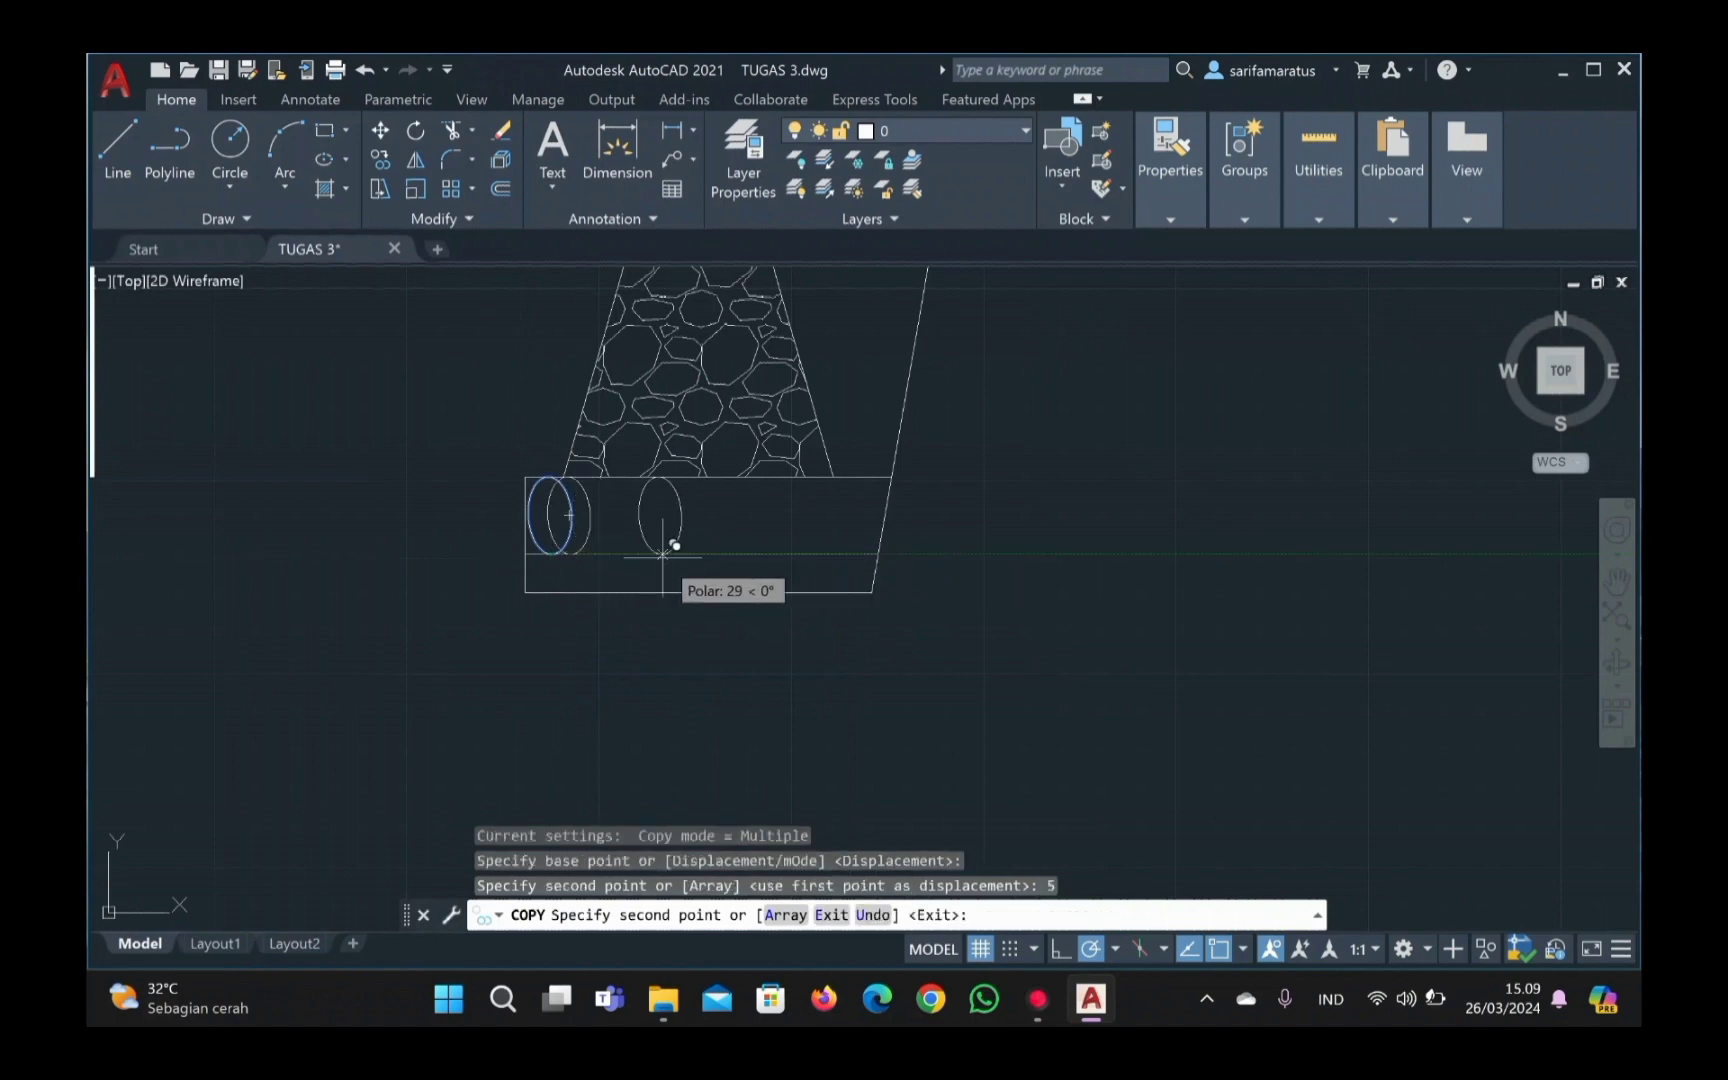
pyautogui.hotkey('ctrl', 'z')
pyautogui.write('12')
pyautogui.press('space')
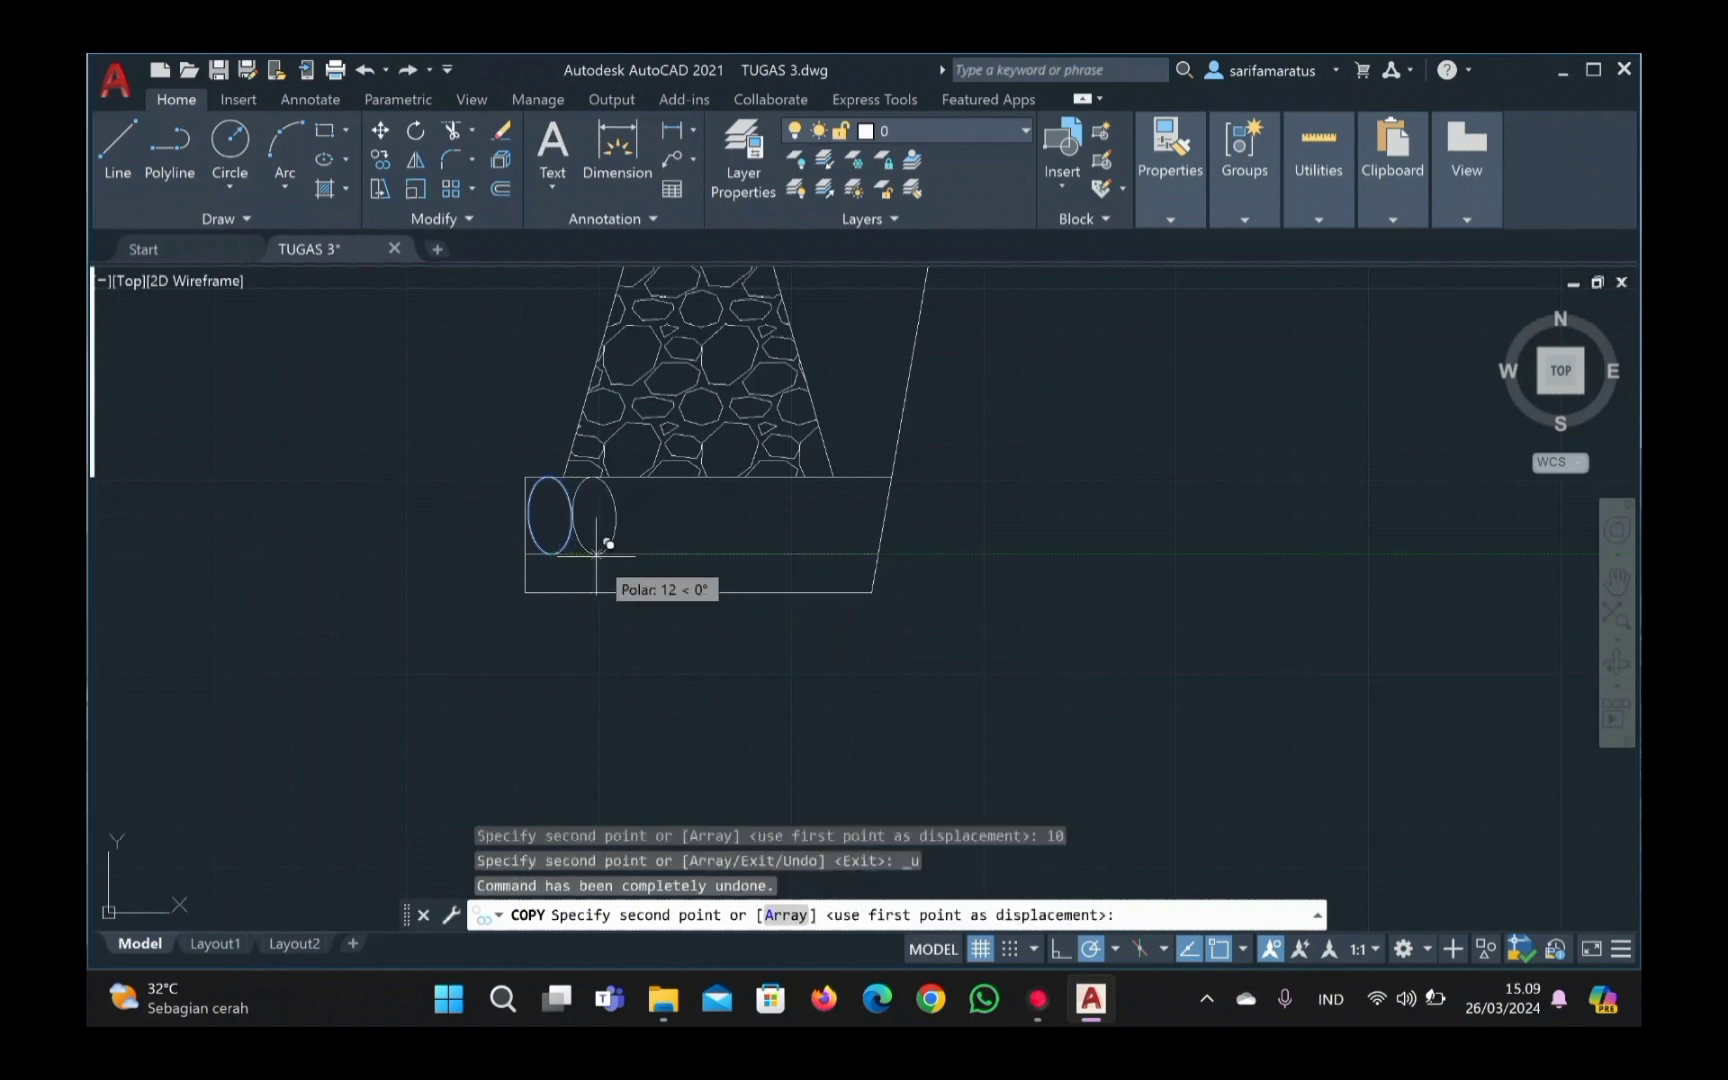
pyautogui.write('12')
pyautogui.press('space')
pyautogui.write('12')
pyautogui.press('space')
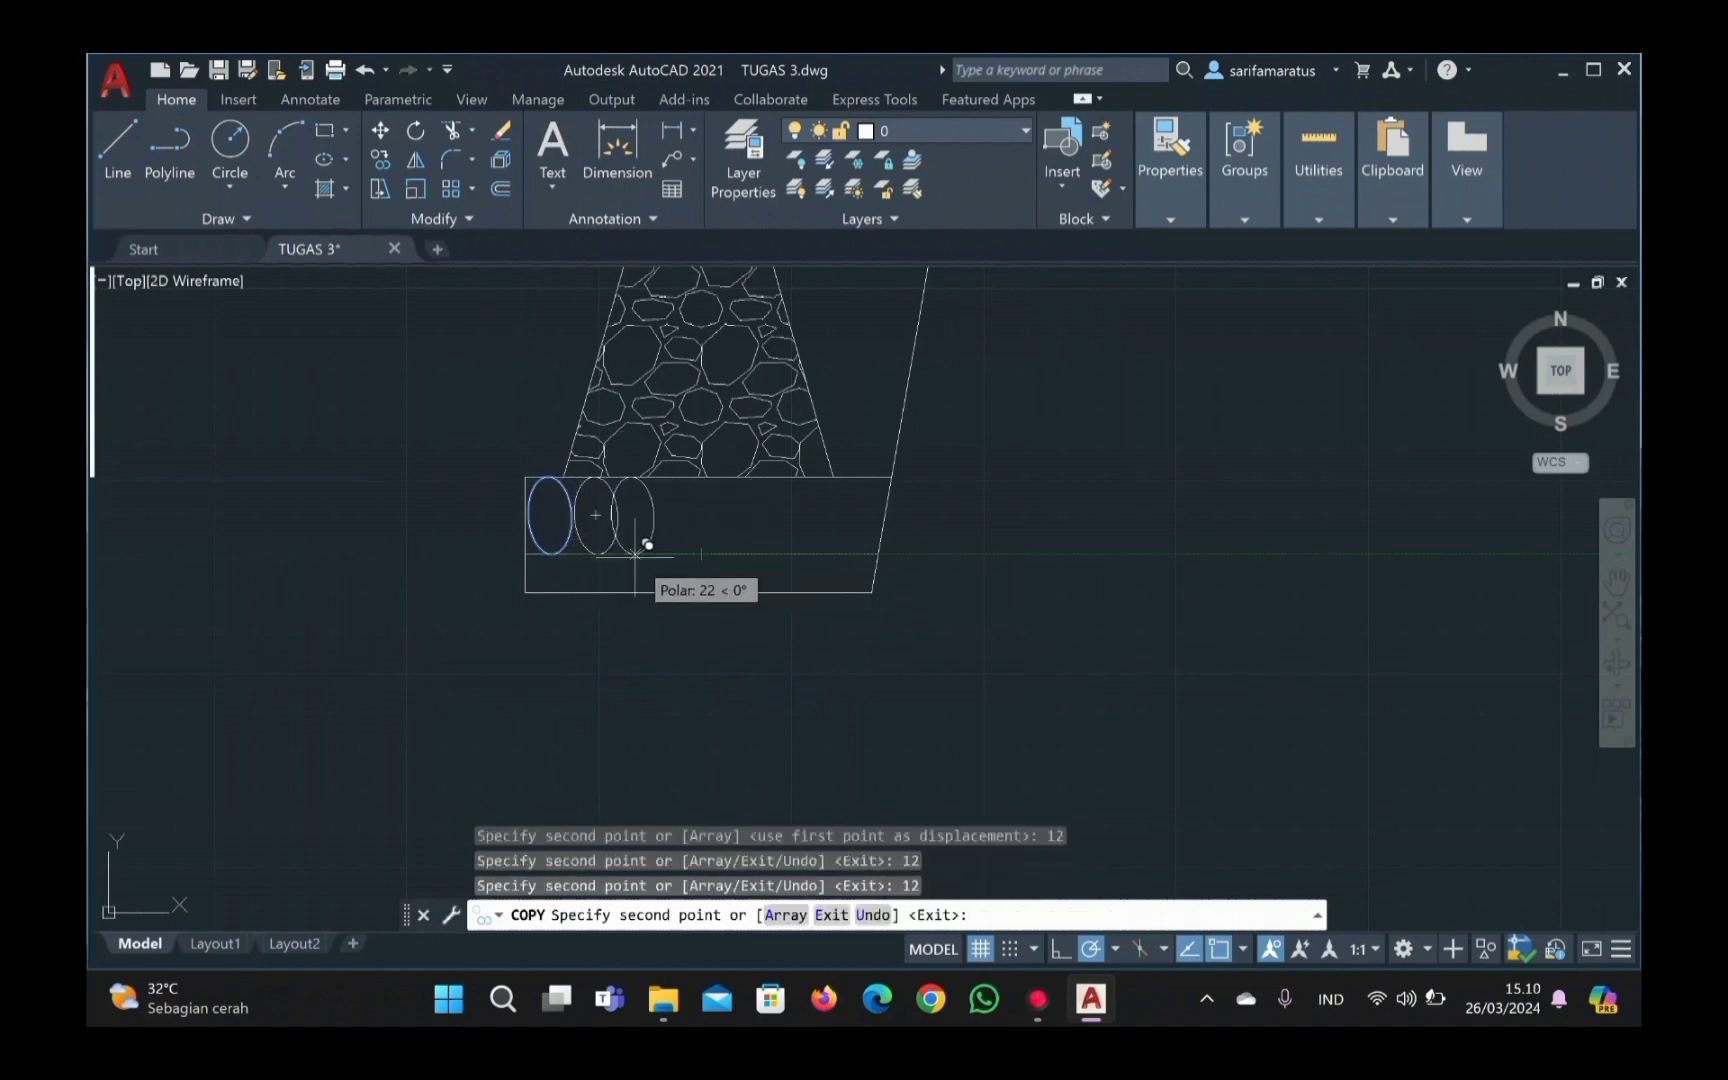
# Step: Place more copies of the ellipse along the base layer at 24, 36, 48, 60, 72 and 82 units from the original
pyautogui.write('24')
pyautogui.press('space')
pyautogui.write('36')
pyautogui.press('space')
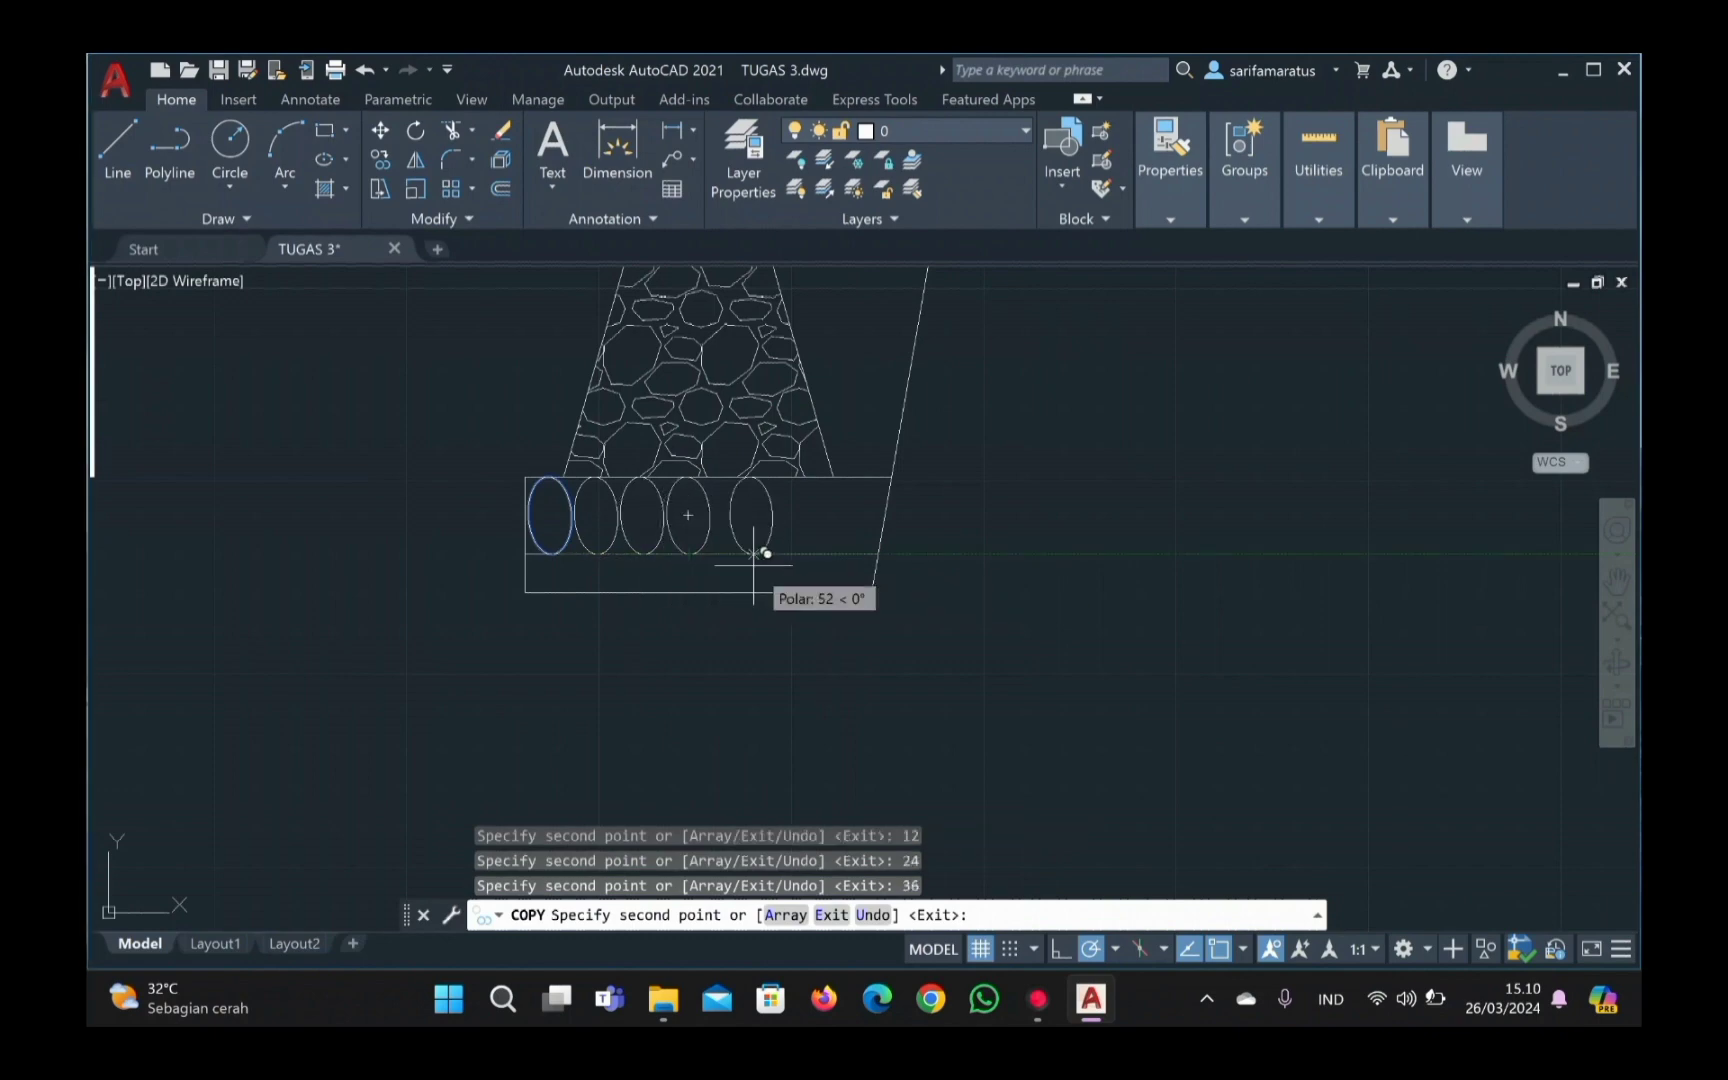
pyautogui.write('48')
pyautogui.press('space')
pyautogui.write('60')
pyautogui.press('space')
pyautogui.write('72')
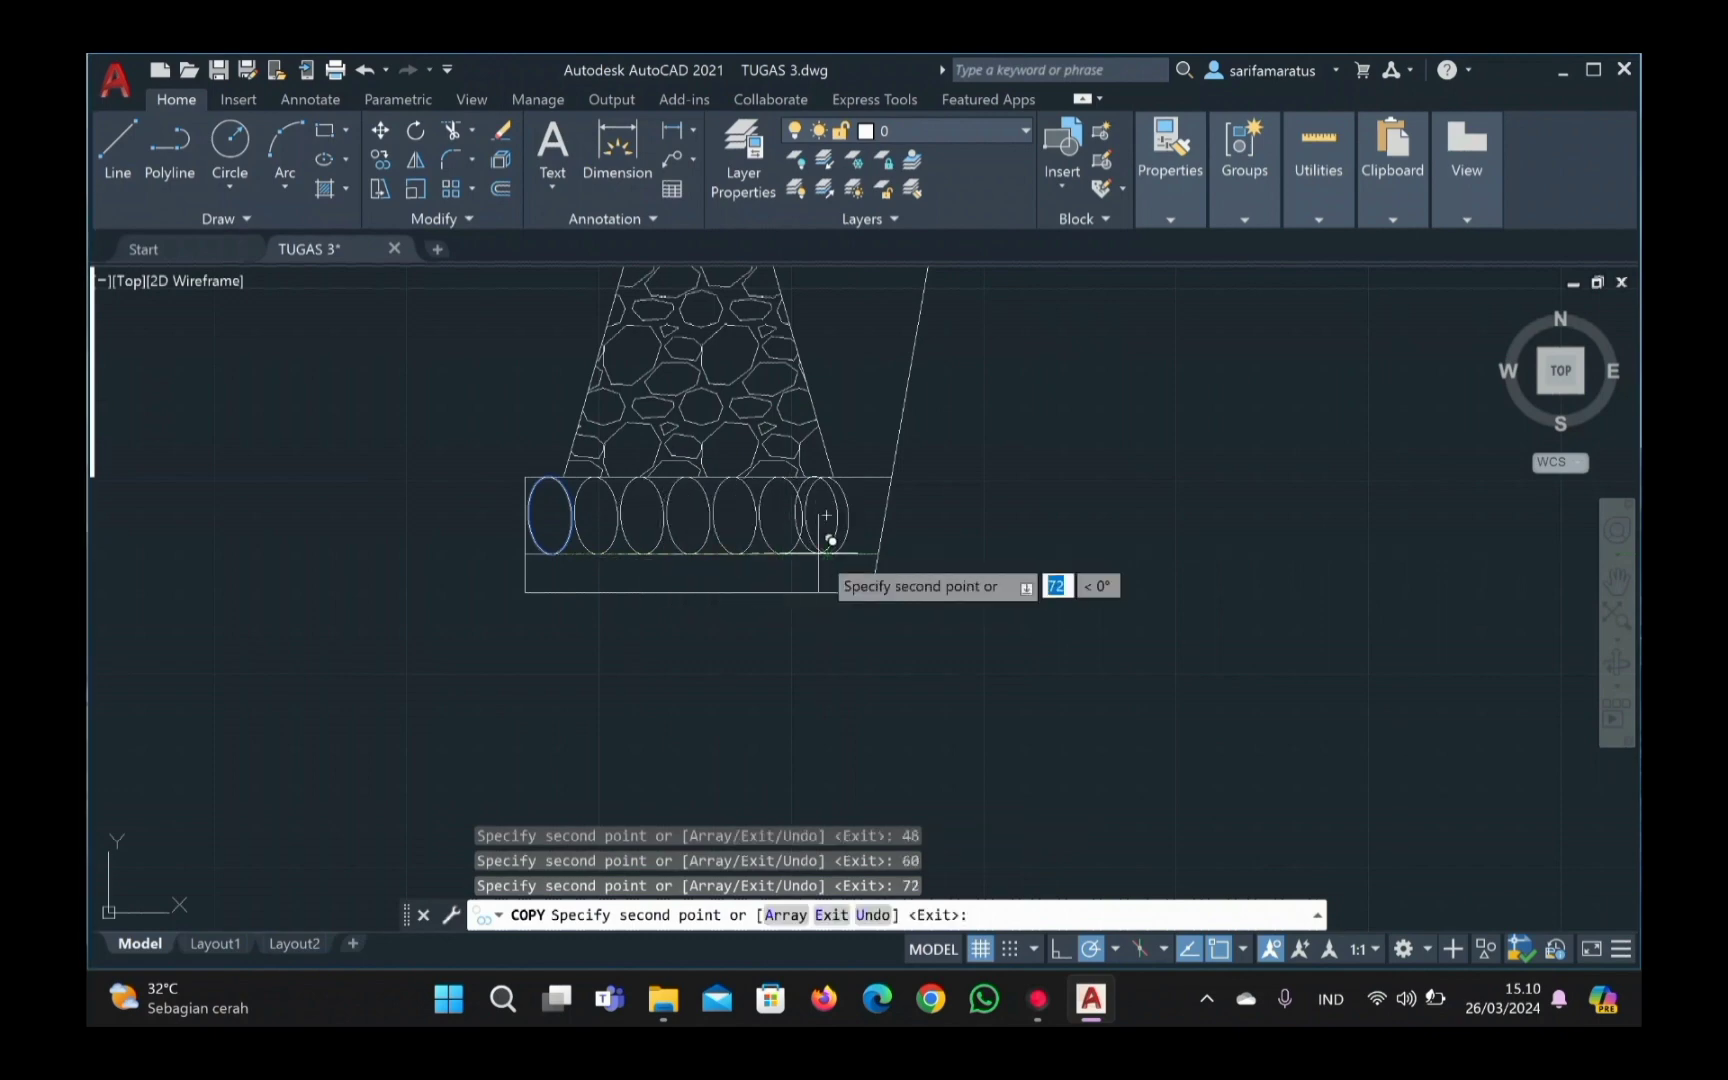
pyautogui.press('space')
pyautogui.write('82')
pyautogui.press('space')
pyautogui.press('space')
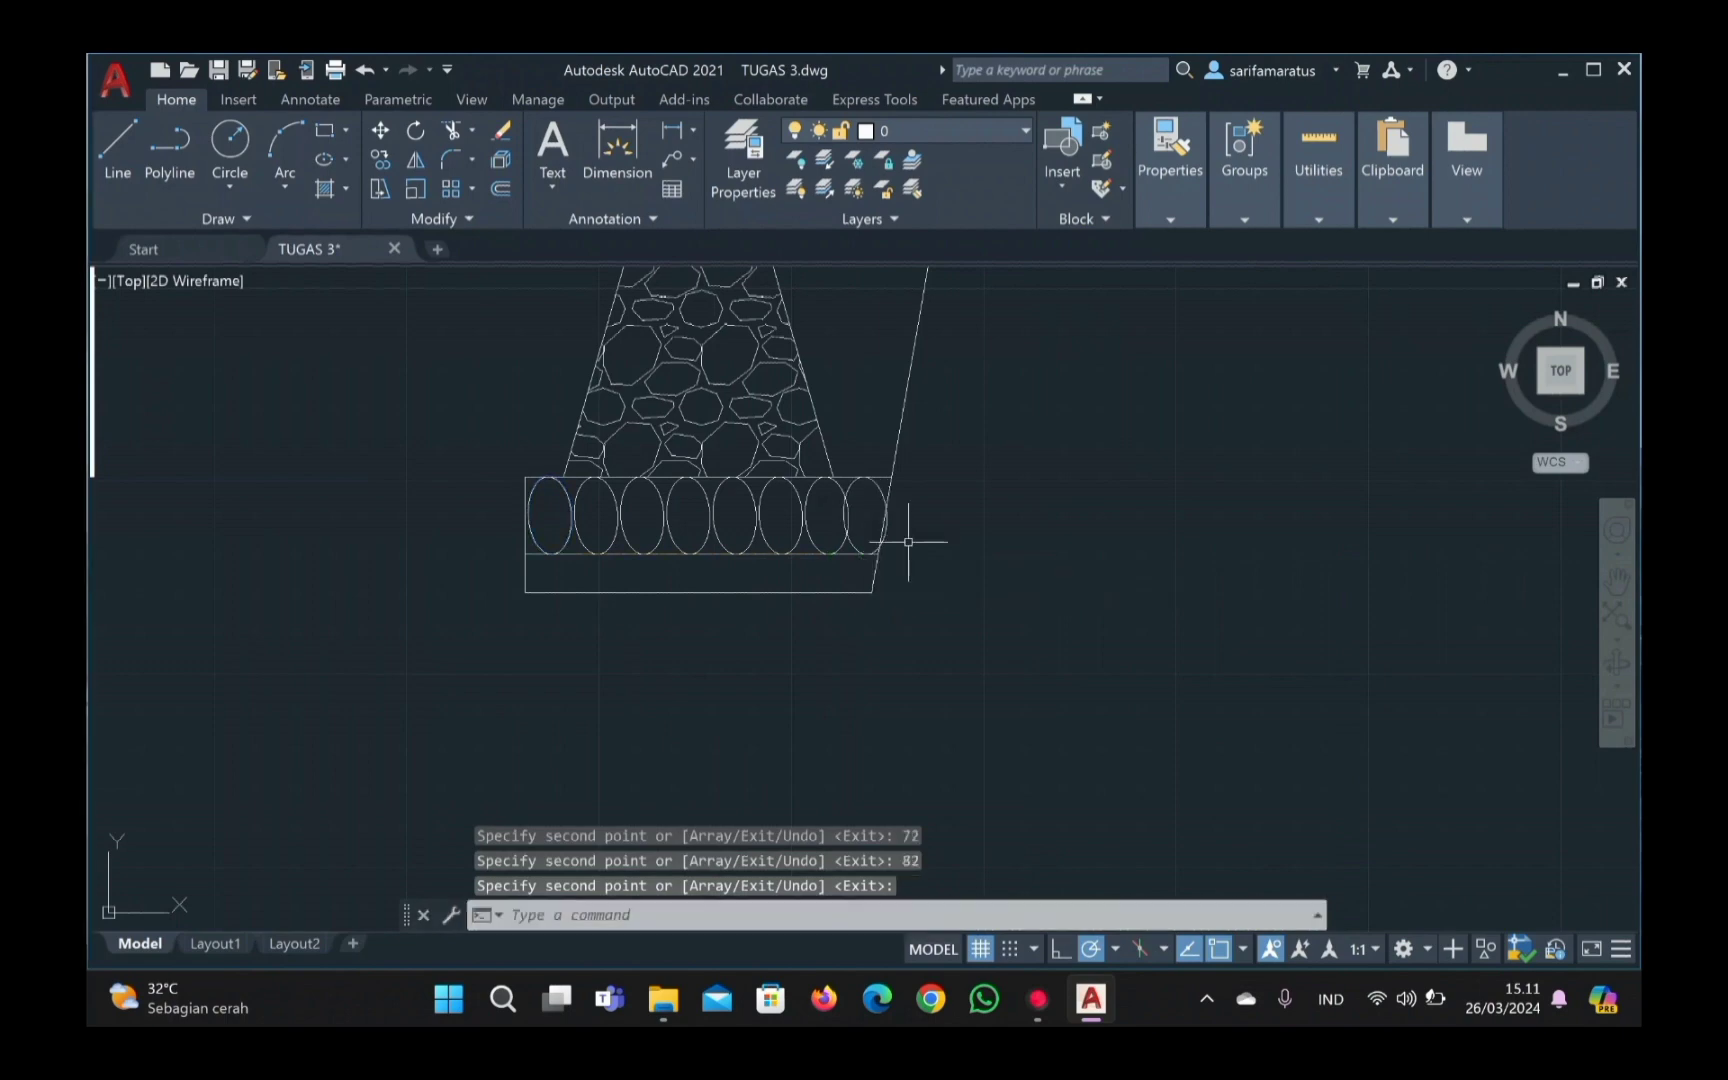
# Step: Replace the rightmost ellipse with a copy of its neighbour offset 12 units to the right, and trim it at the slanted edge
pyautogui.click(866, 550)
pyautogui.press('Delete')
pyautogui.click(841, 545)
pyautogui.write('co')
pyautogui.press('space')
pyautogui.click(827, 554)
pyautogui.write('8')
pyautogui.press('space')
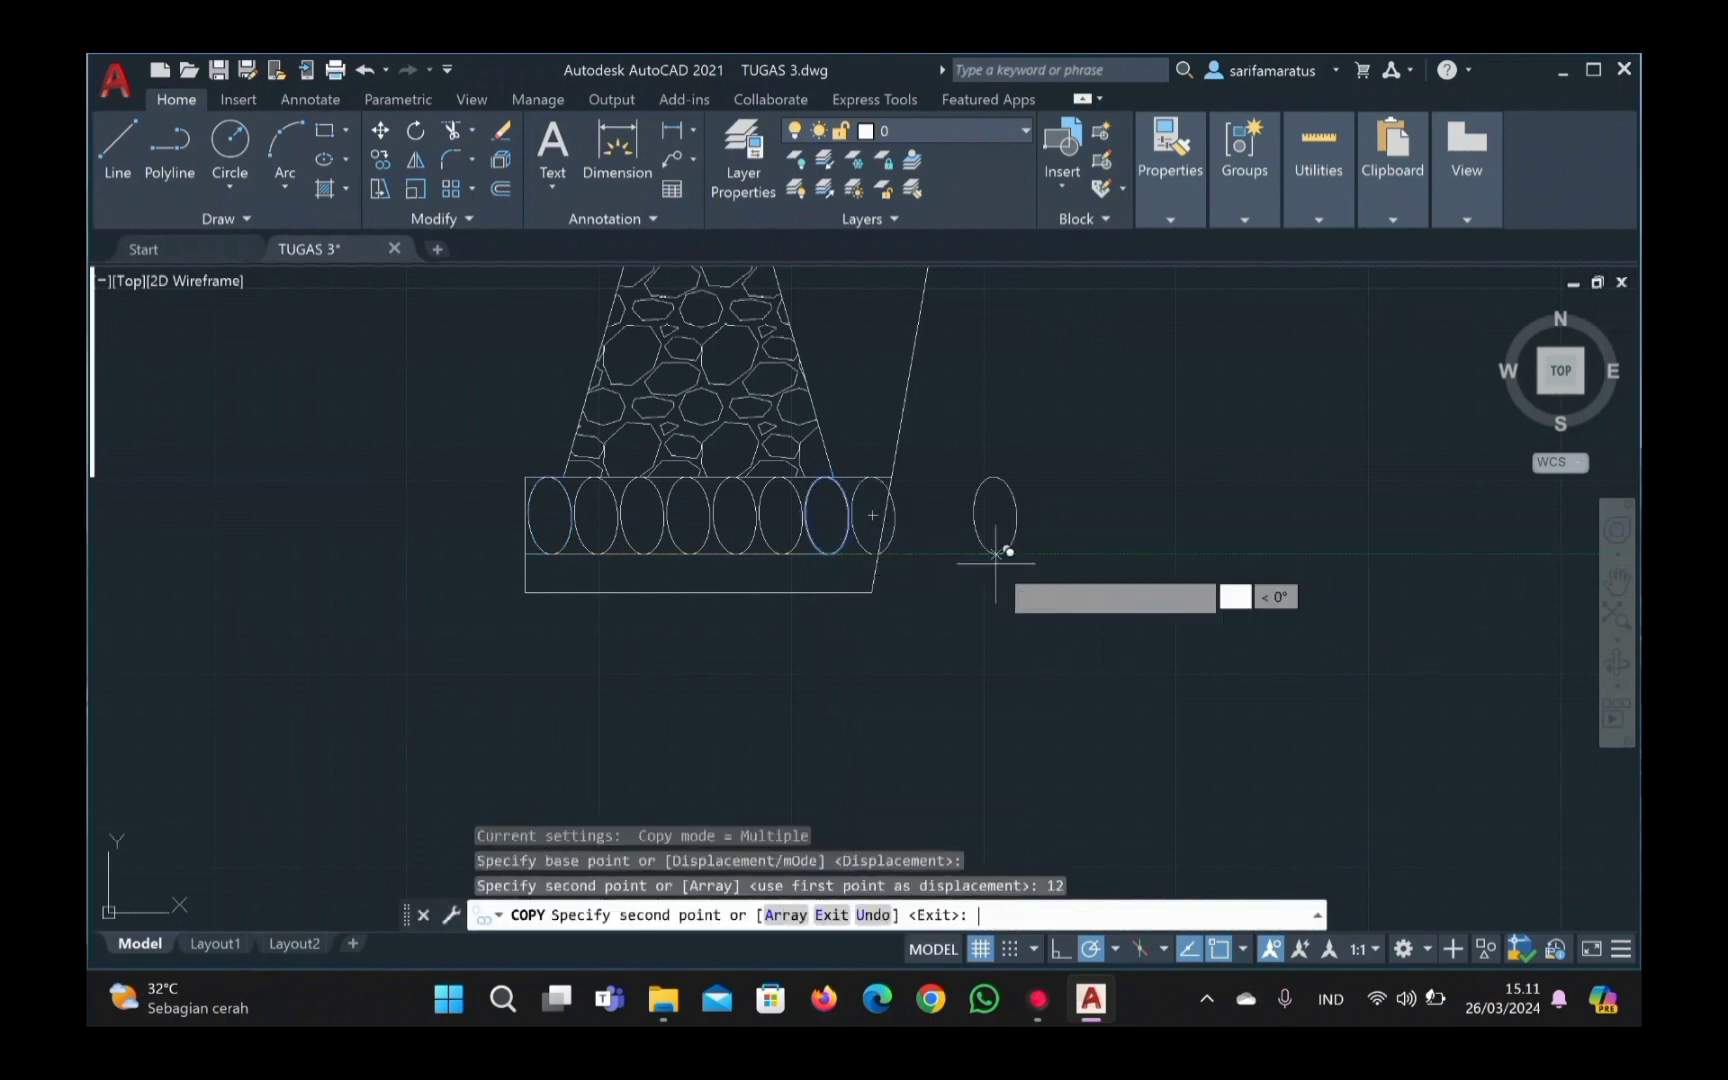
pyautogui.press('space')
pyautogui.write('tr')
pyautogui.press('space')
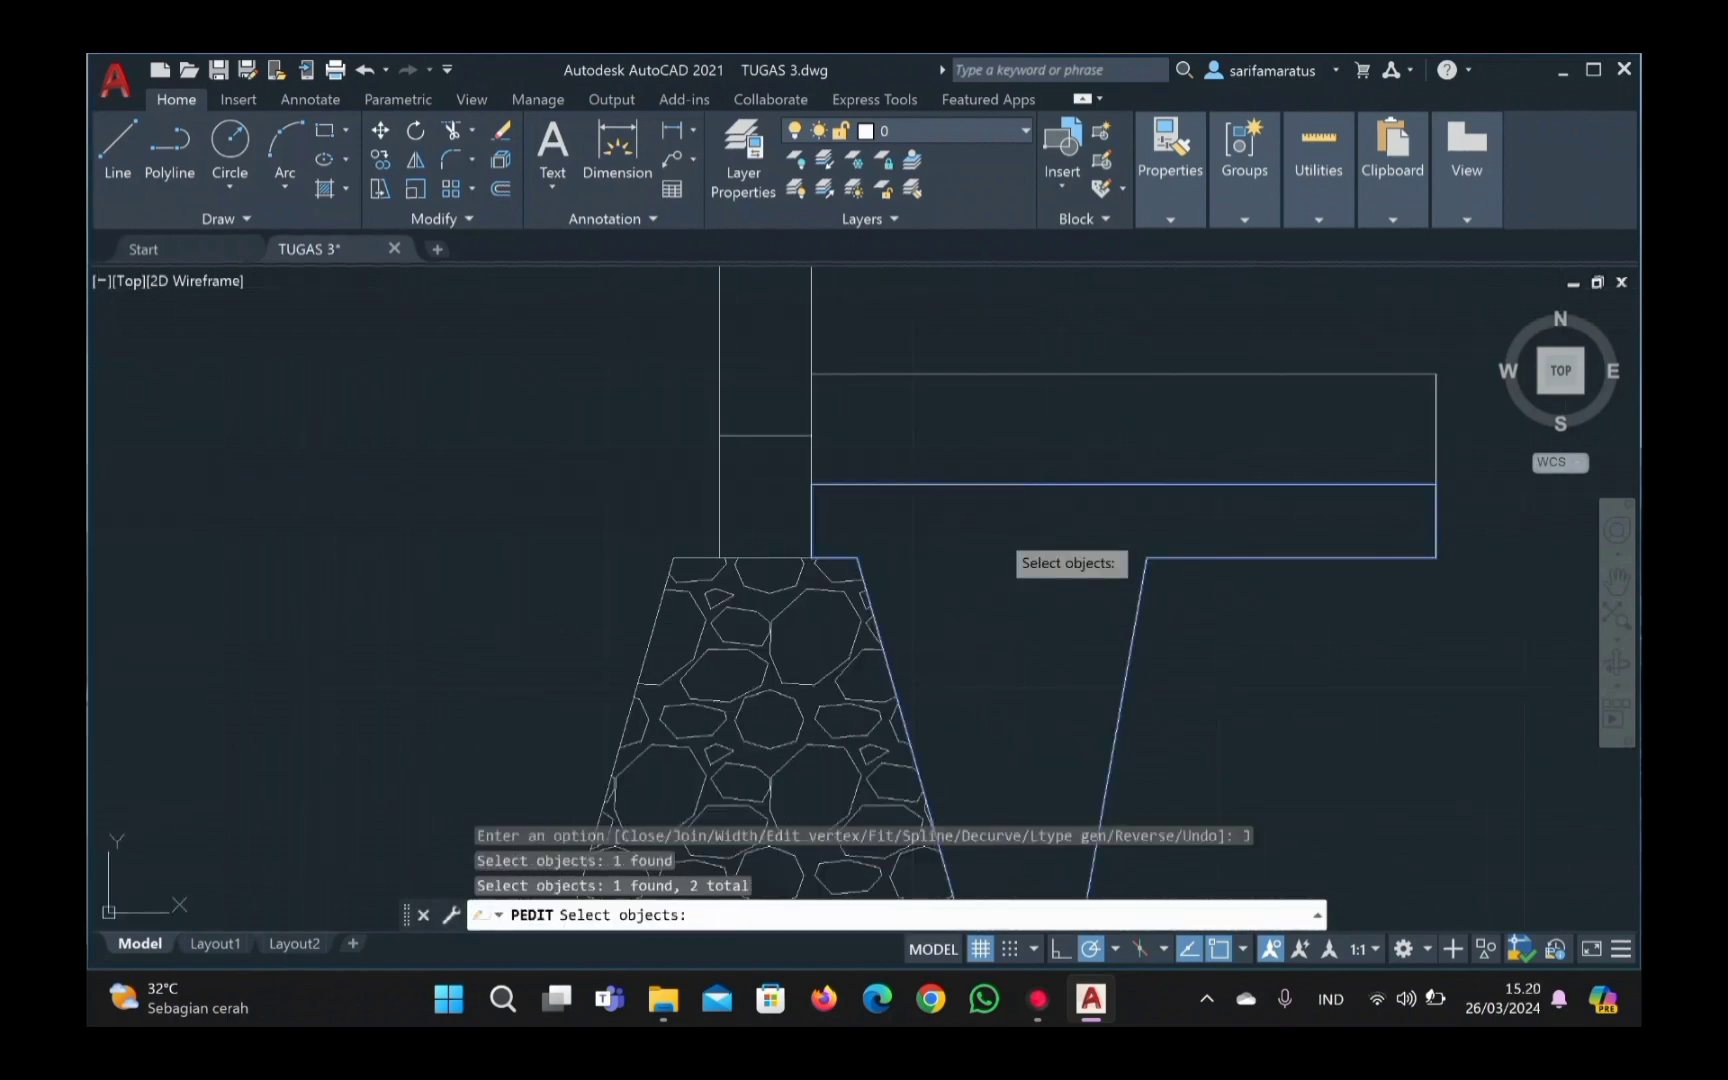
# Step: Join the outline segments of the backfill area beside the stones and under the floor into one closed polyline
pyautogui.press('space')
pyautogui.press('space')
pyautogui.press('space')
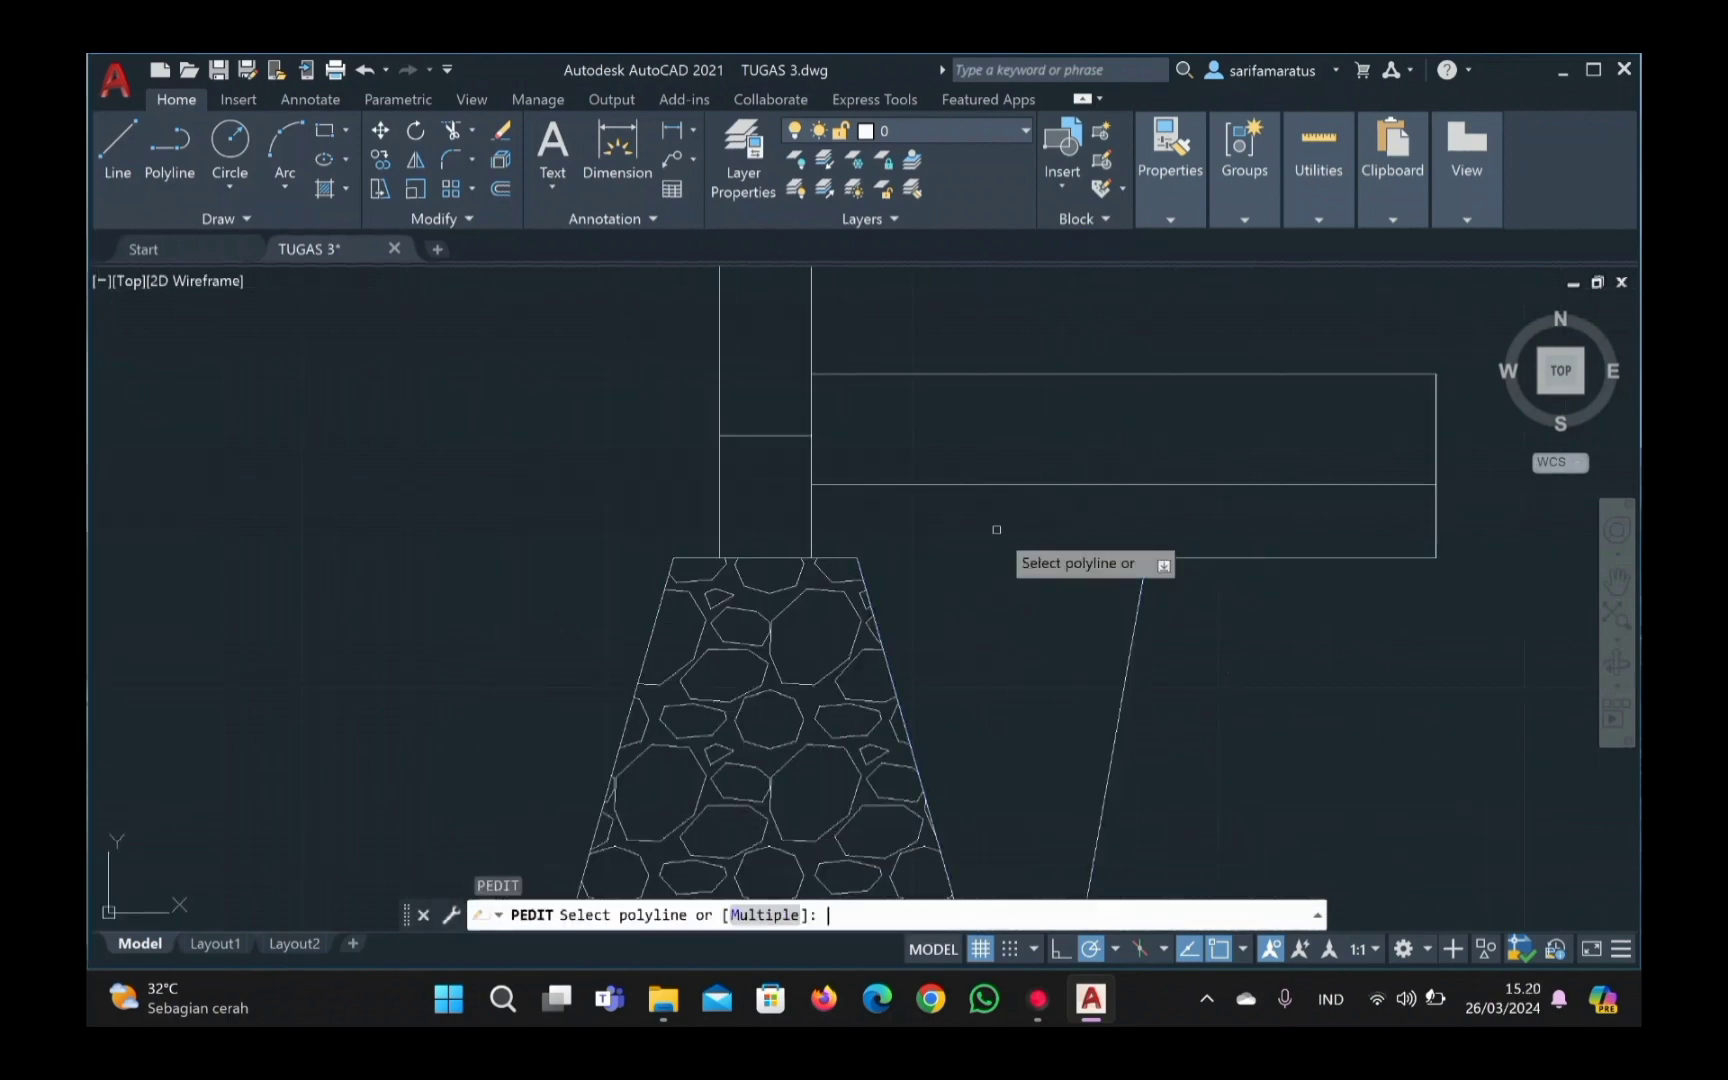
pyautogui.click(1018, 532)
pyautogui.click(1376, 532)
pyautogui.click(1401, 463)
pyautogui.click(1426, 484)
pyautogui.press('space')
# Step: Hatch the joined backfill outline with the CLAY pattern at scale 2
pyautogui.moveTo(1100, 520); pyautogui.dragTo(960, 440)
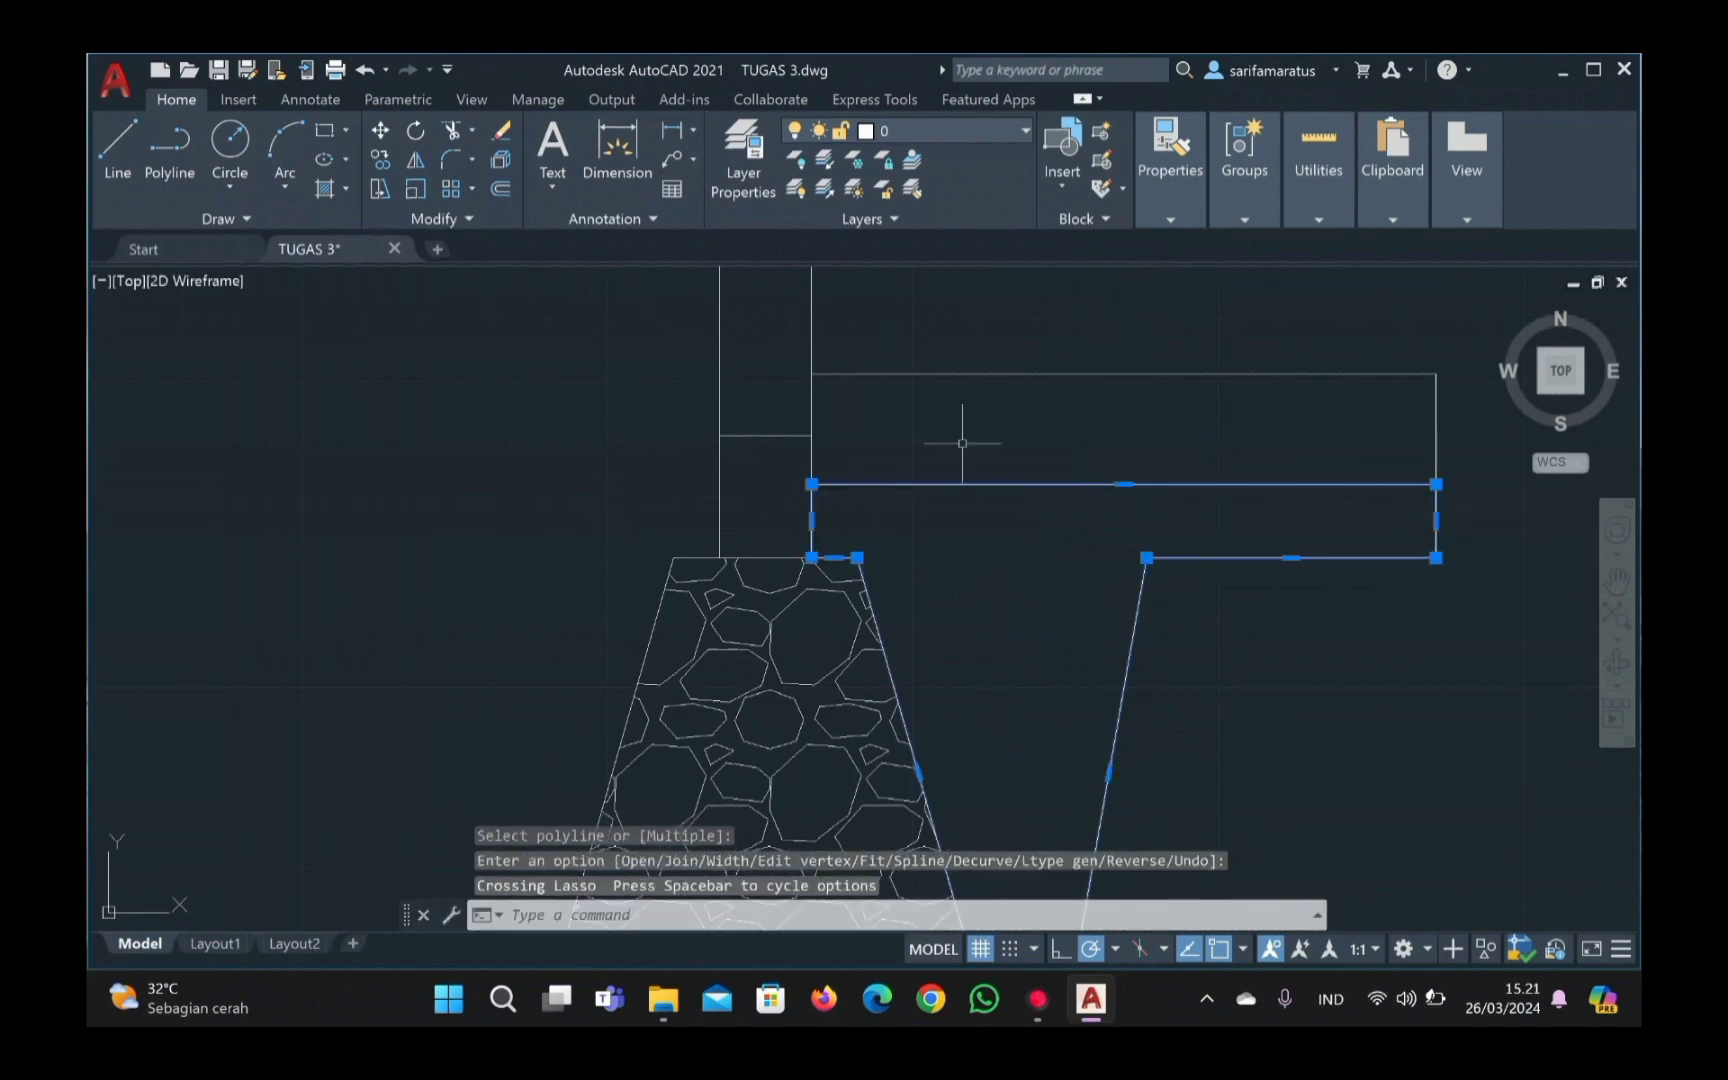
pyautogui.scroll(-2, 879, 539)
pyautogui.write('h')
pyautogui.press('space')
pyautogui.moveTo(1038, 598); pyautogui.dragTo(928, 618)
pyautogui.click(1151, 183)
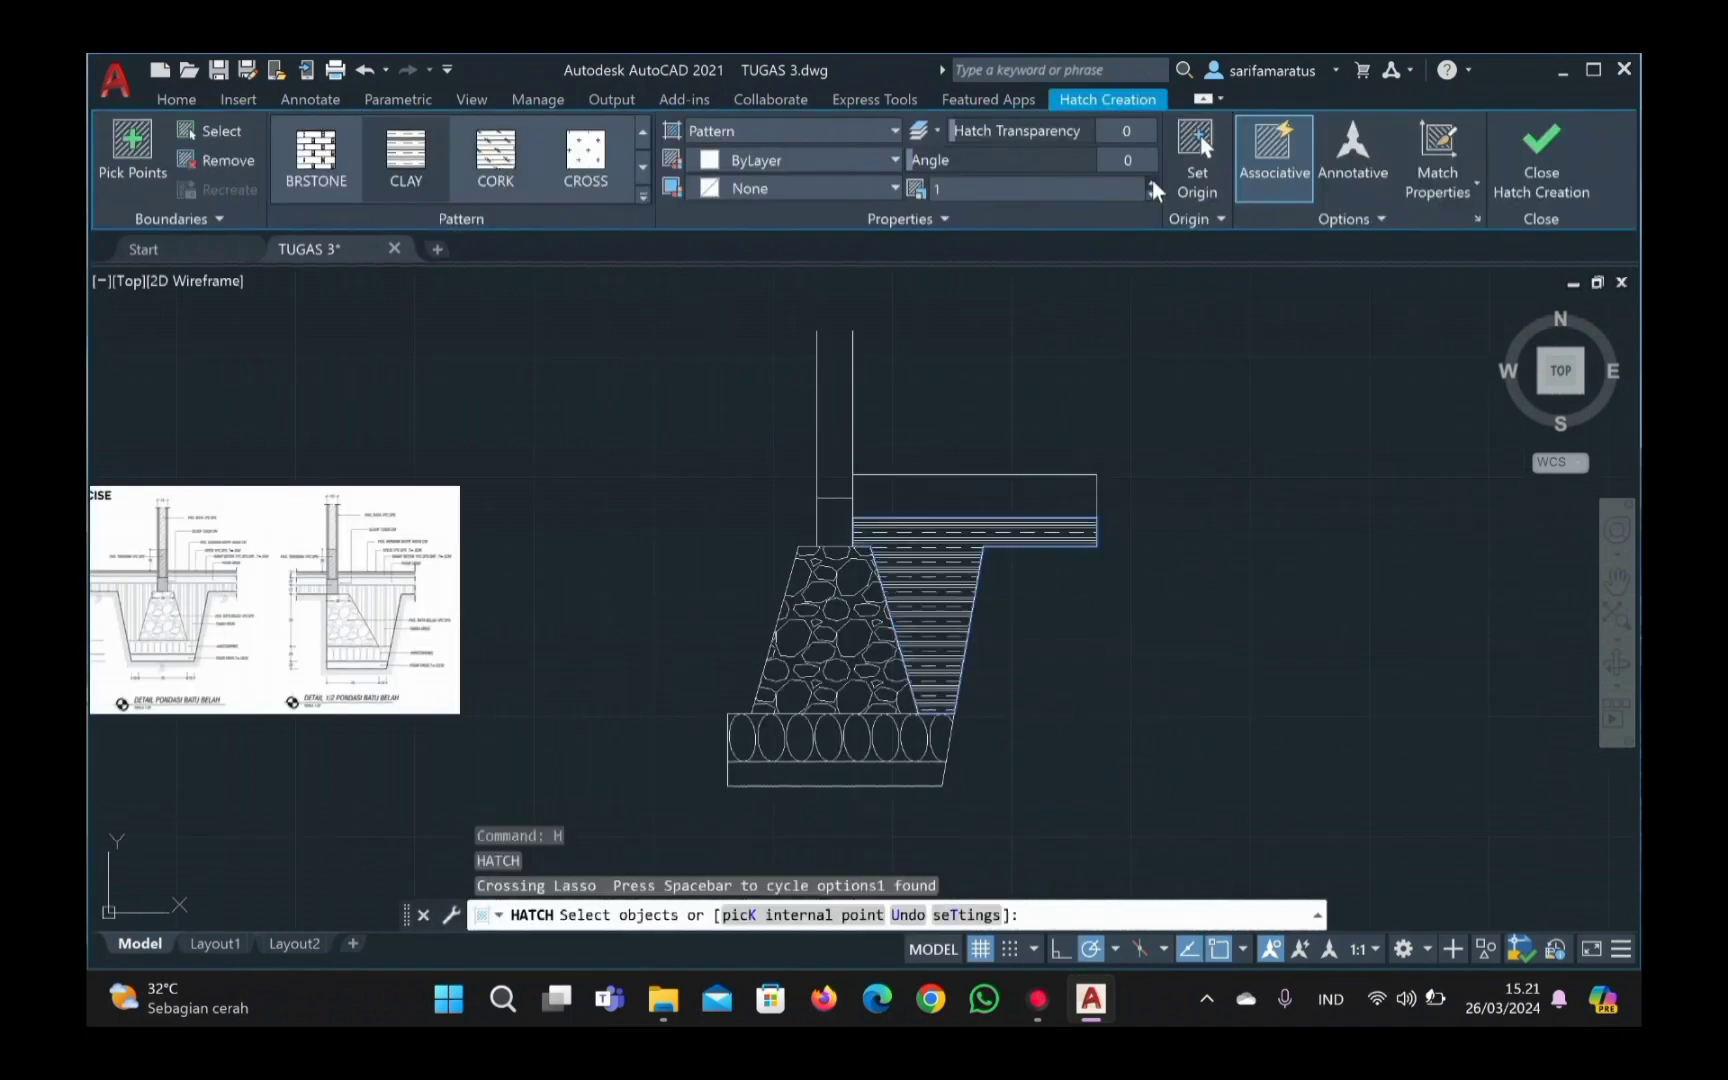
pyautogui.click(1045, 806)
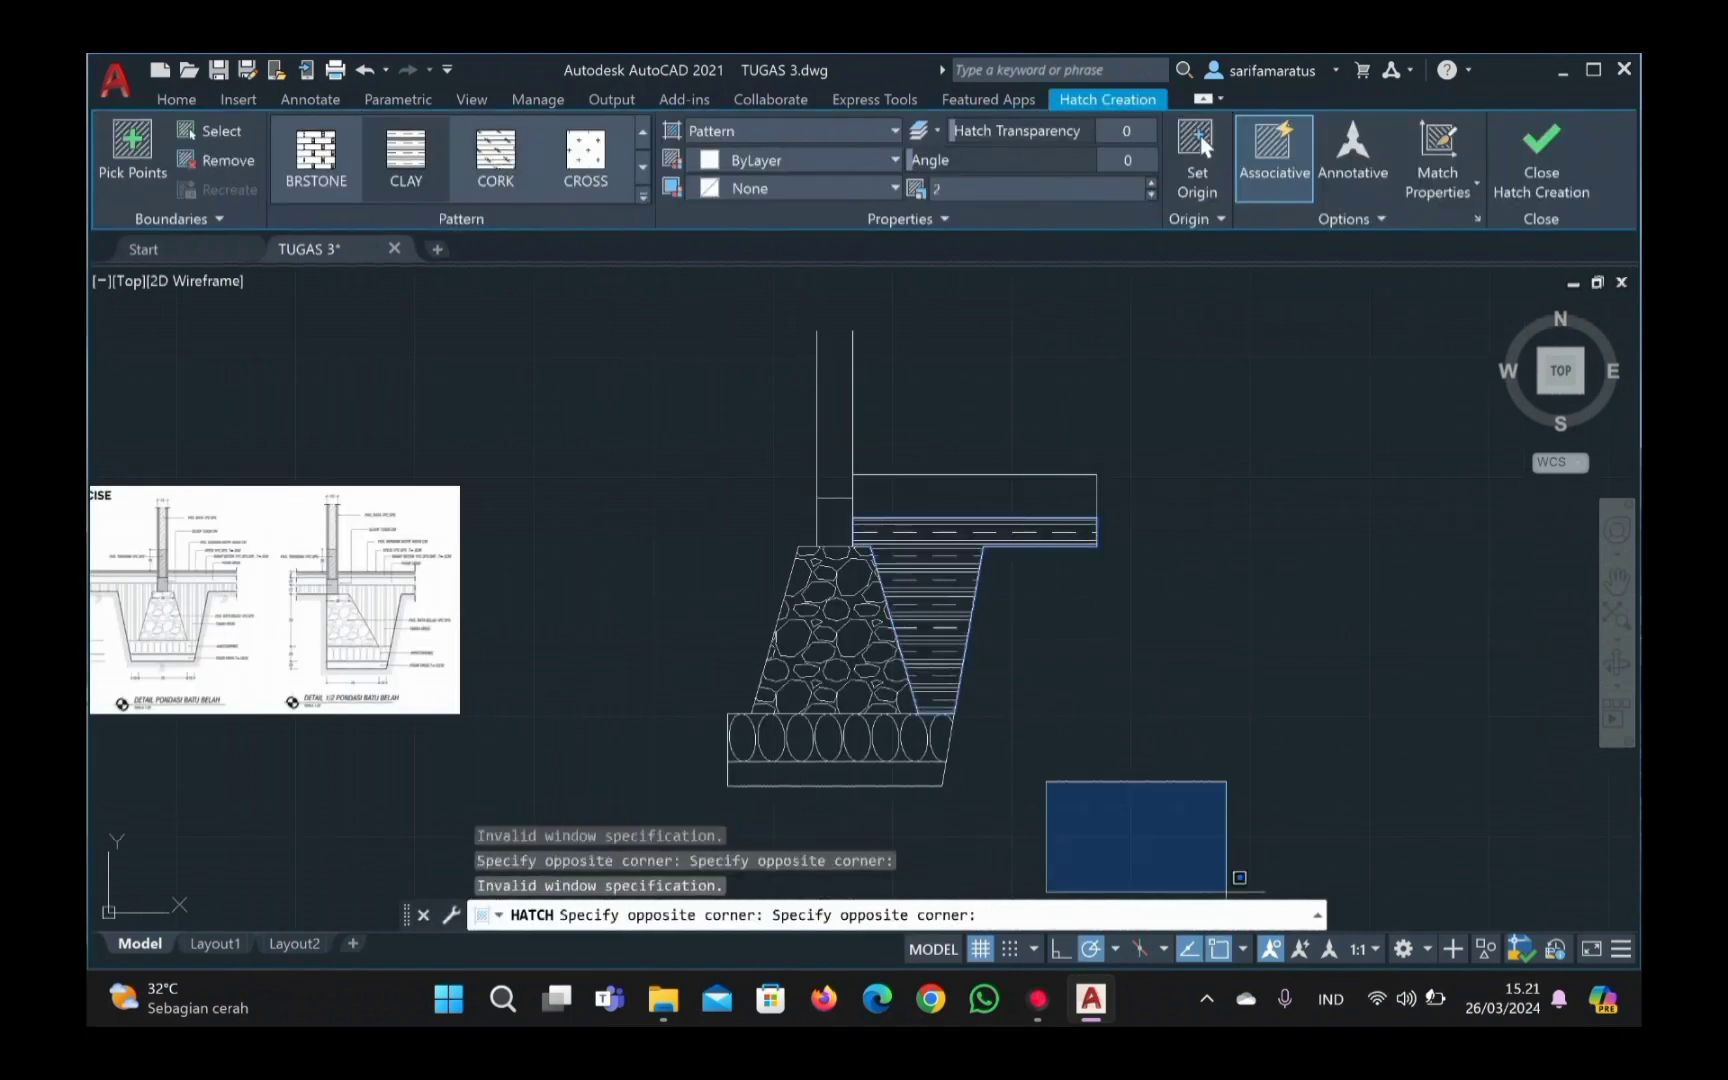
pyautogui.click(1227, 895)
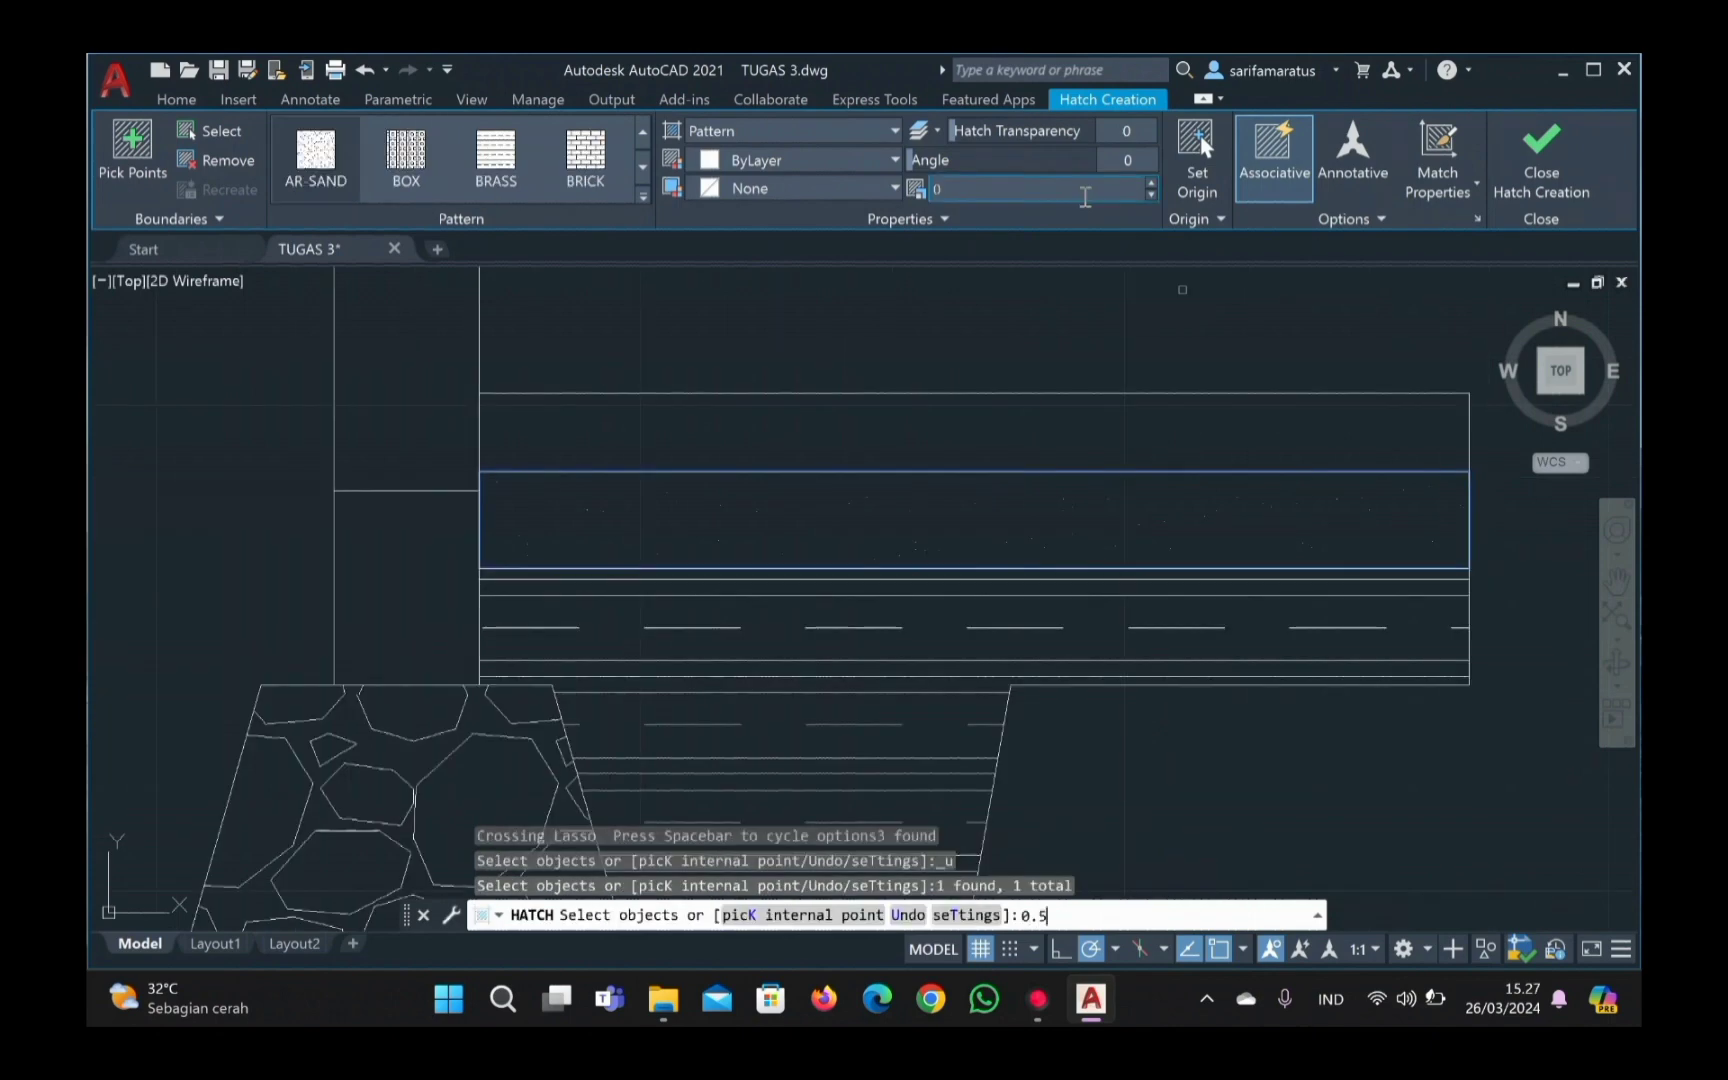
# Step: Apply a scale of 0.5 to the AR-SAND hatch in the floor layer directly above the backfill
pyautogui.press('Return')
pyautogui.click(1157, 482)
pyautogui.click(1110, 440)
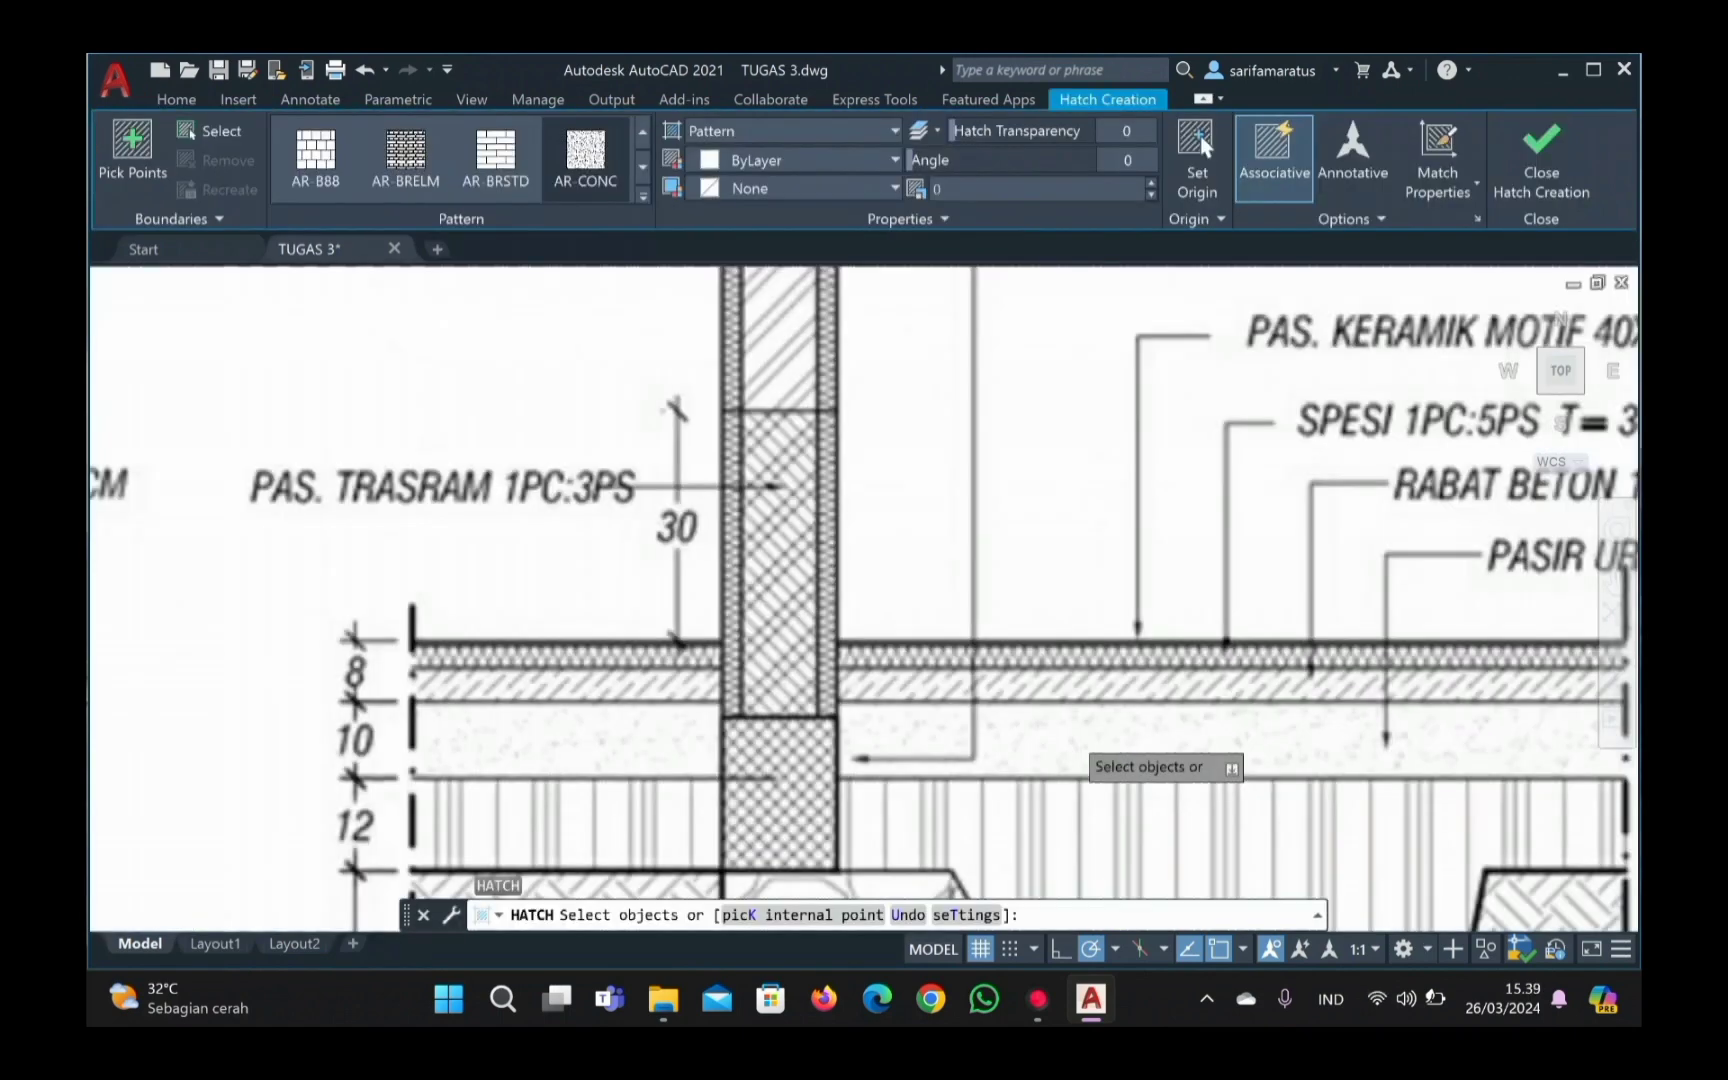
# Step: Hatch the top floor layer above the concrete layer with the ANSI37 pattern
pyautogui.moveTo(1336, 751); pyautogui.dragTo(615, 613, button='middle')
pyautogui.scroll(-3, 616, 614)
pyautogui.scroll(5, 944, 624)
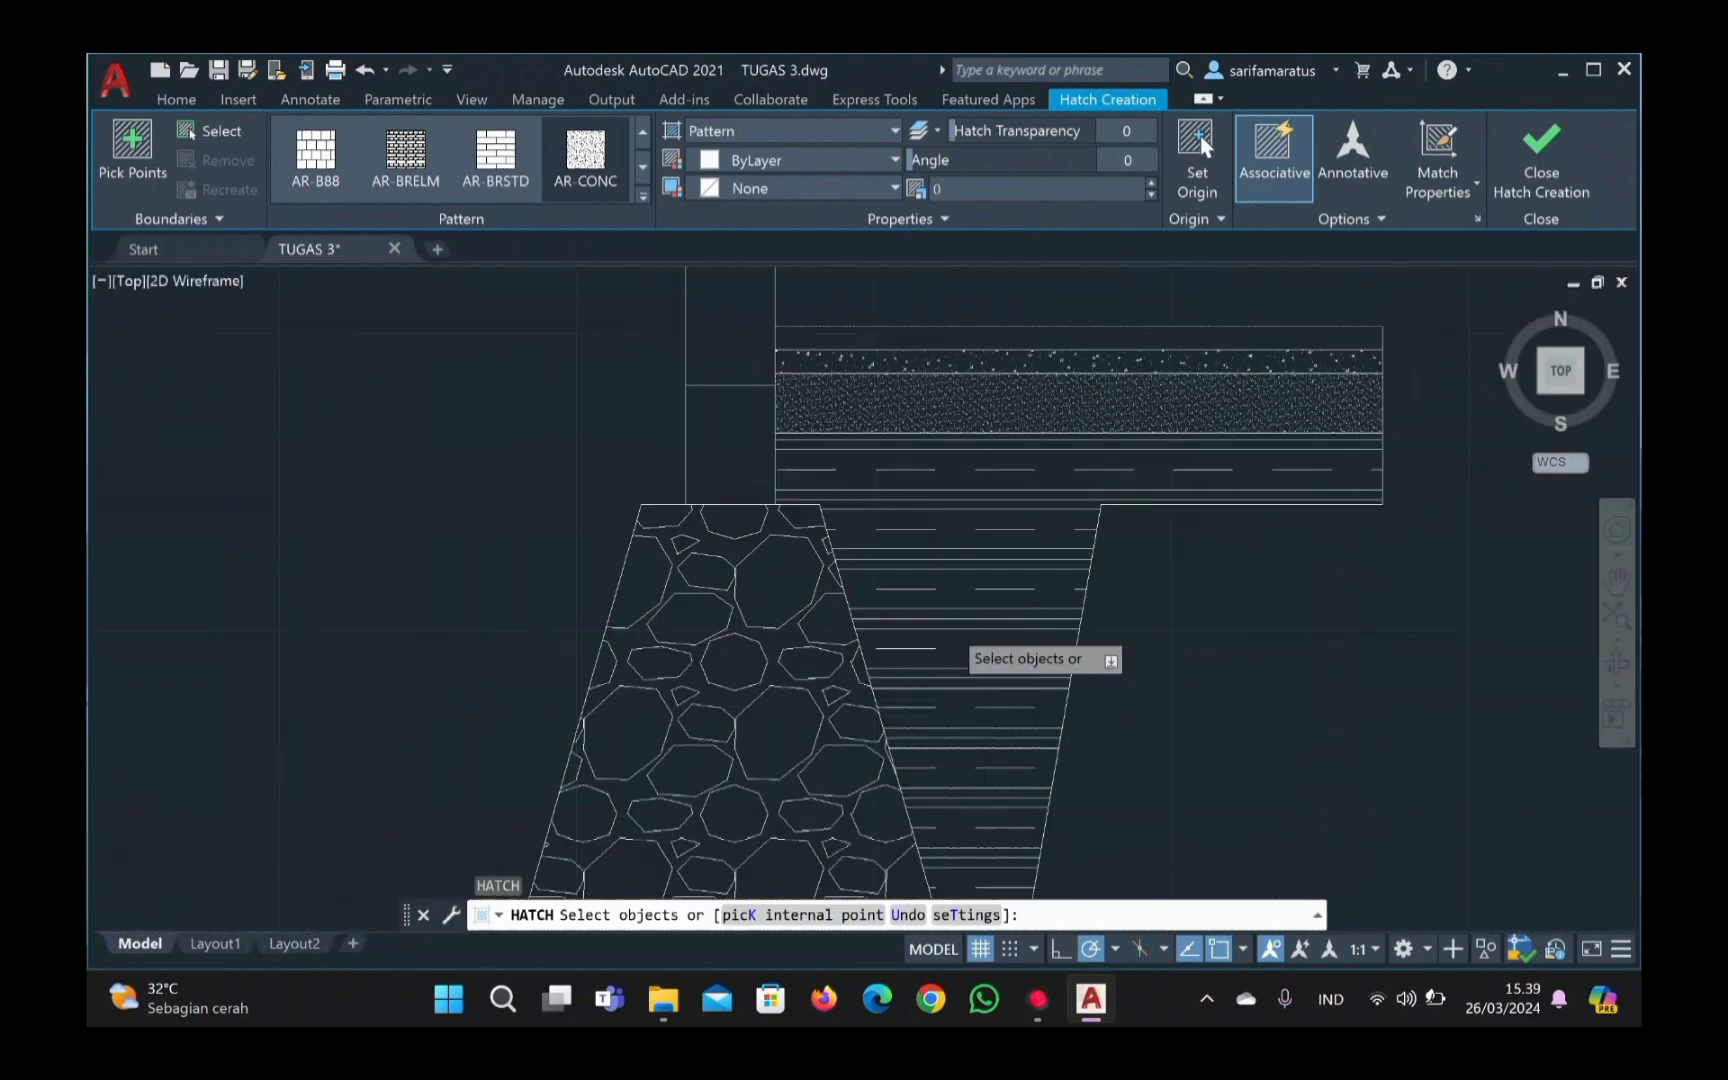
pyautogui.click(517, 198)
pyautogui.scroll(10, 455, 278)
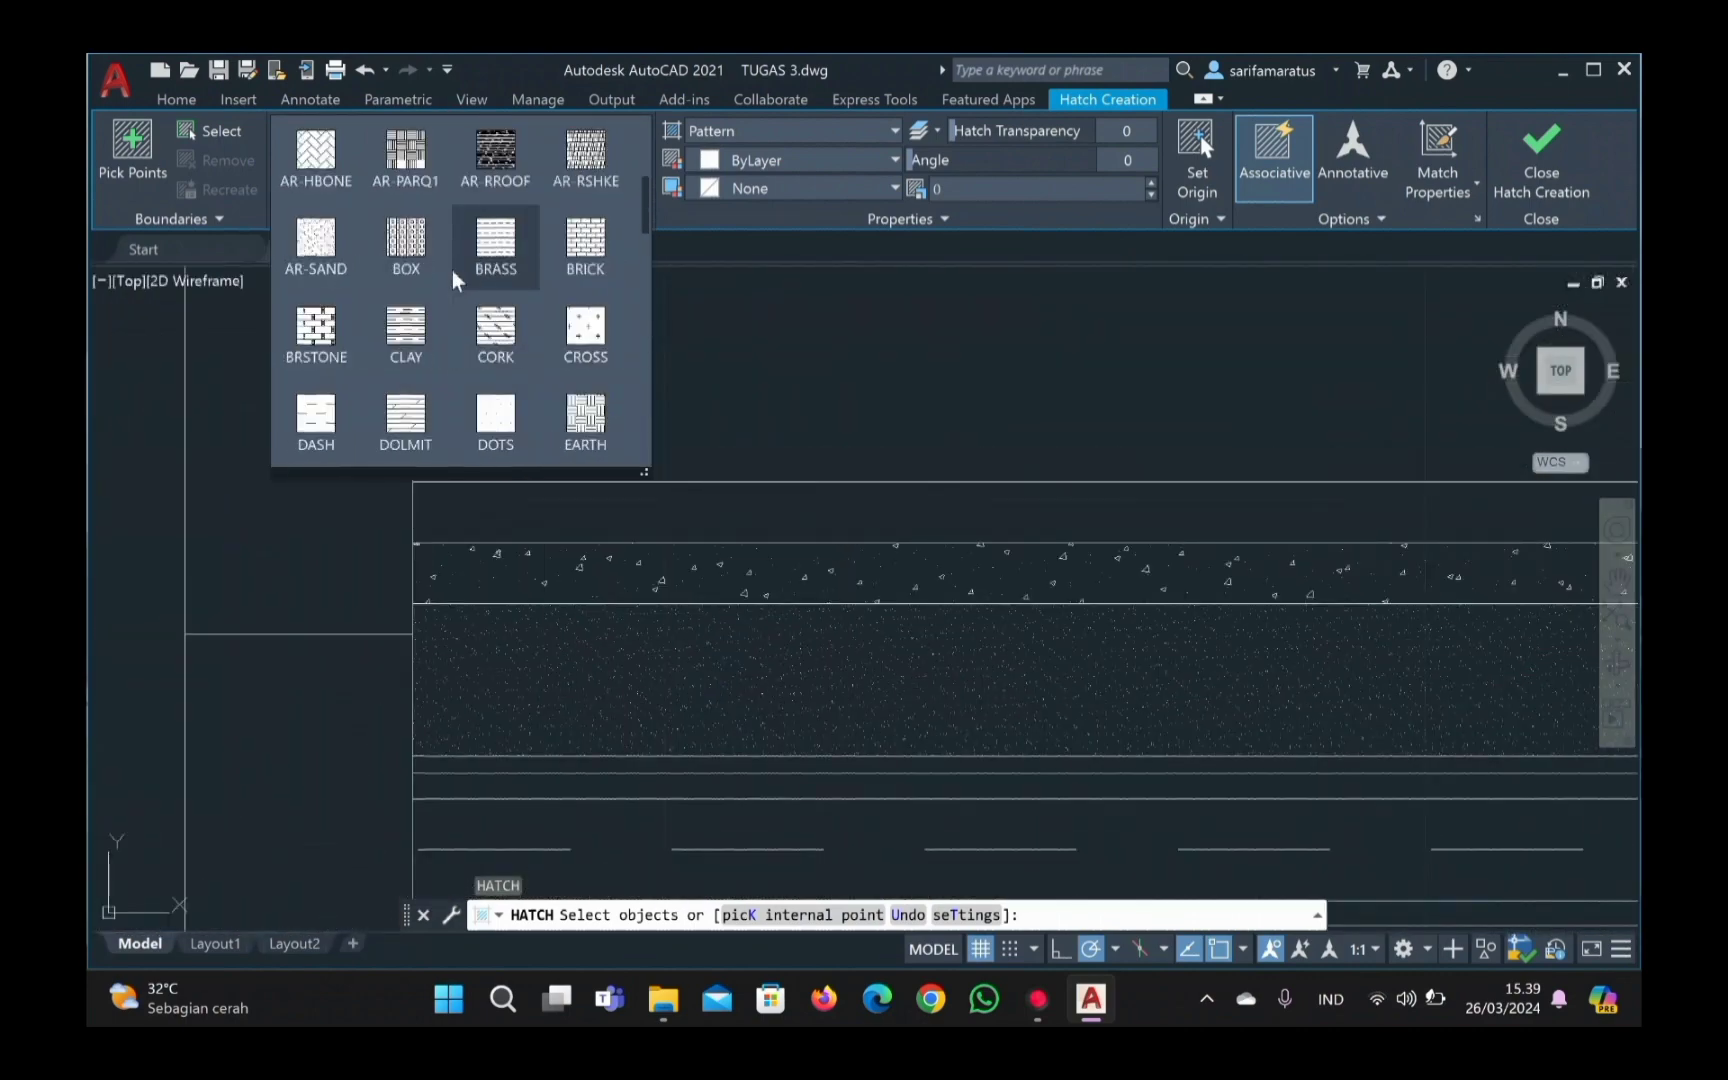
pyautogui.click(309, 163)
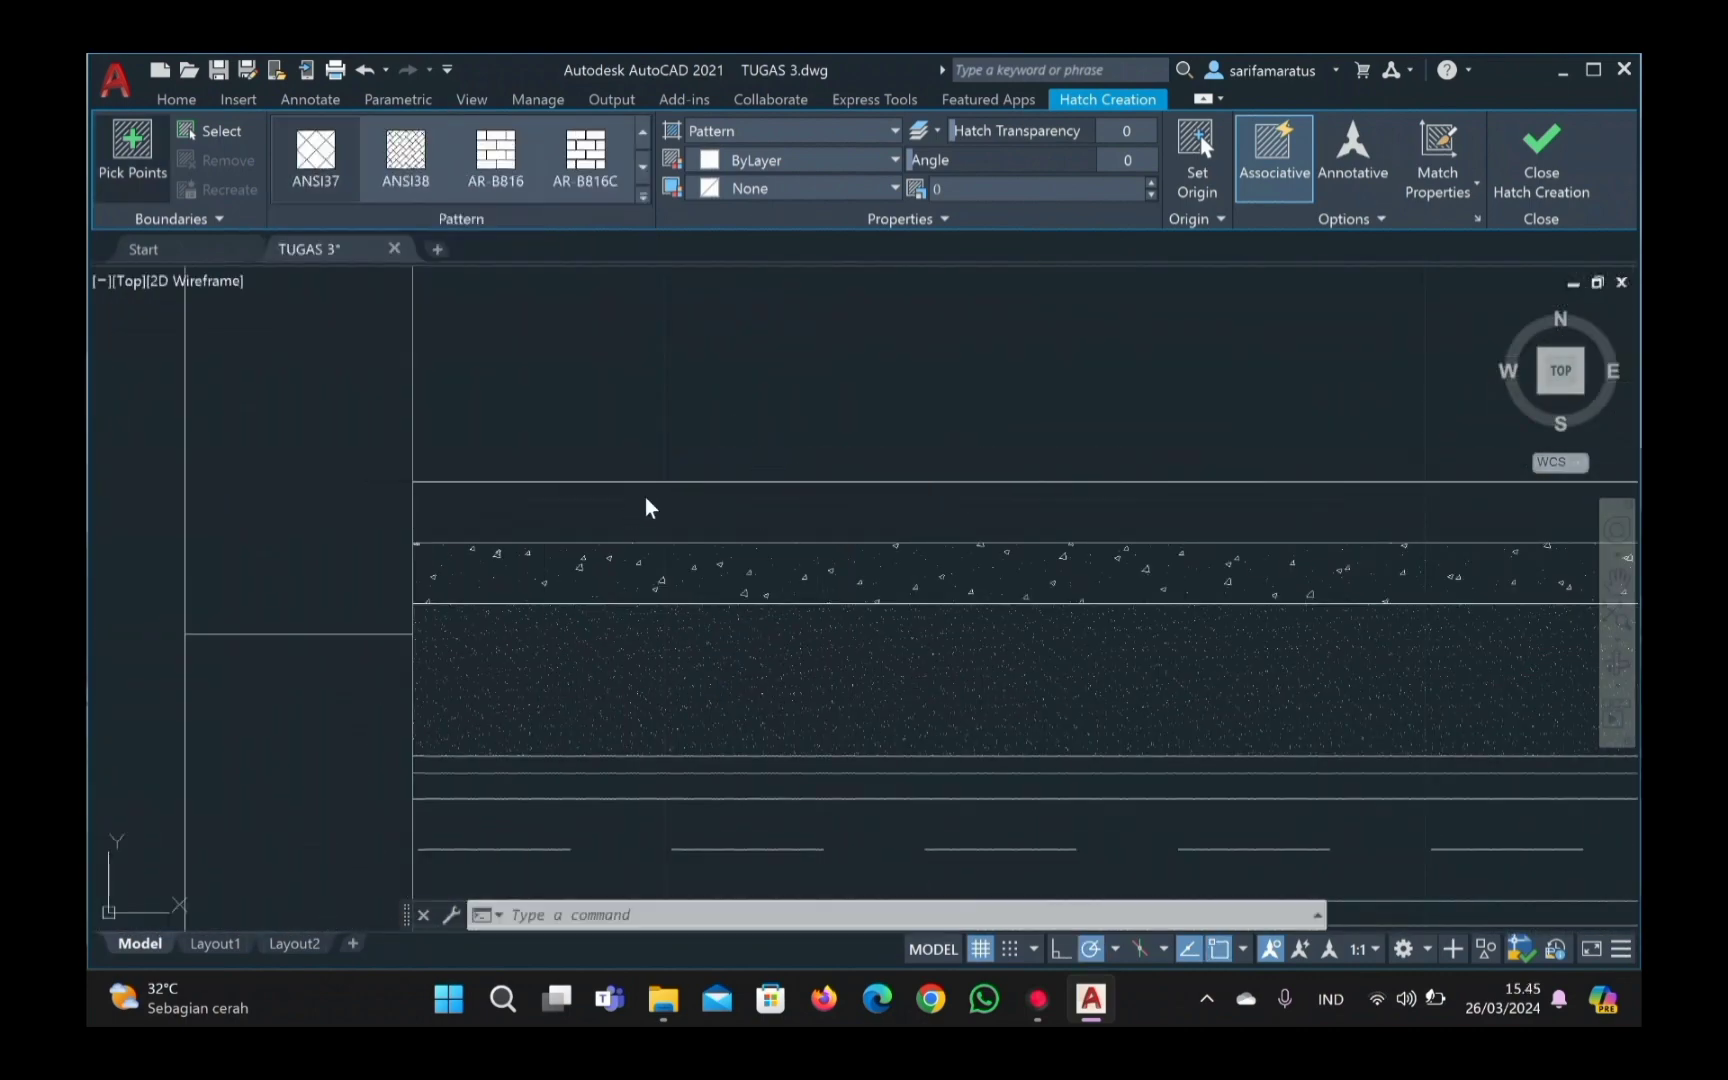
pyautogui.click(737, 501)
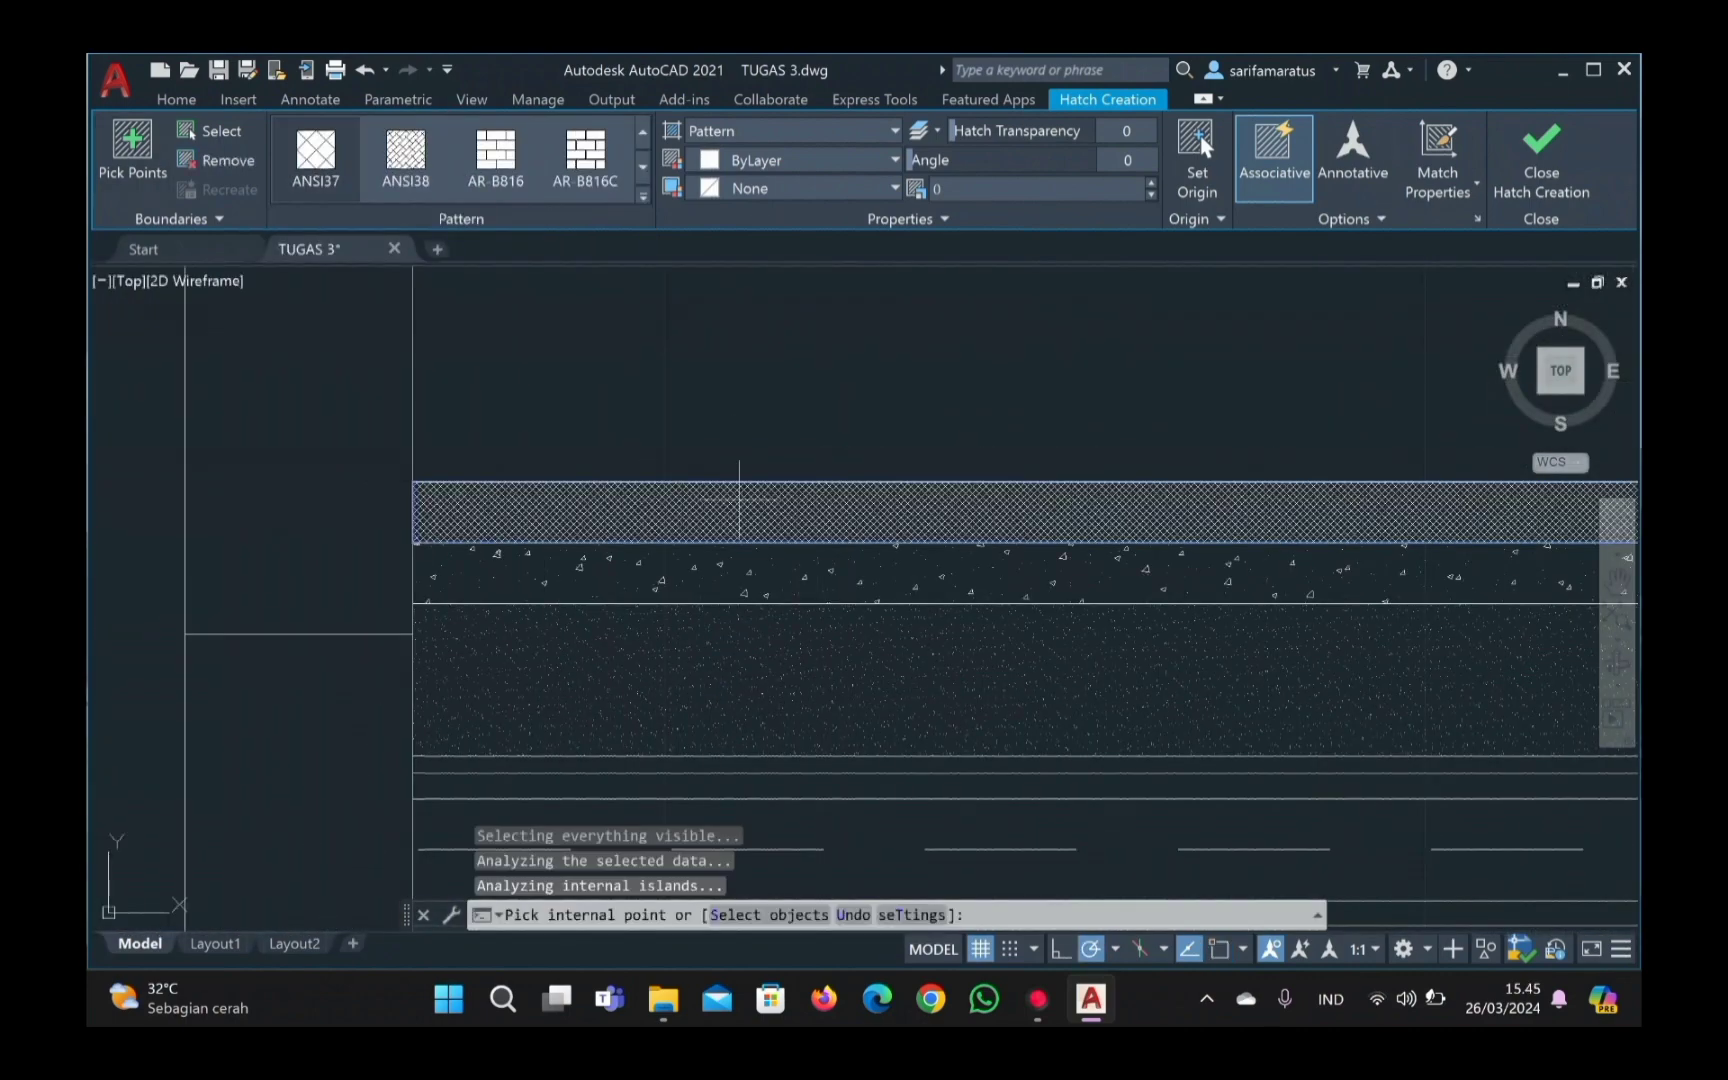
pyautogui.scroll(2, 737, 500)
pyautogui.press('Return')
# Step: Set the scale of the top floor layer's cross hatch to 1
pyautogui.scroll(-4, 1030, 505)
pyautogui.scroll(4, 1250, 500)
pyautogui.click(1007, 490)
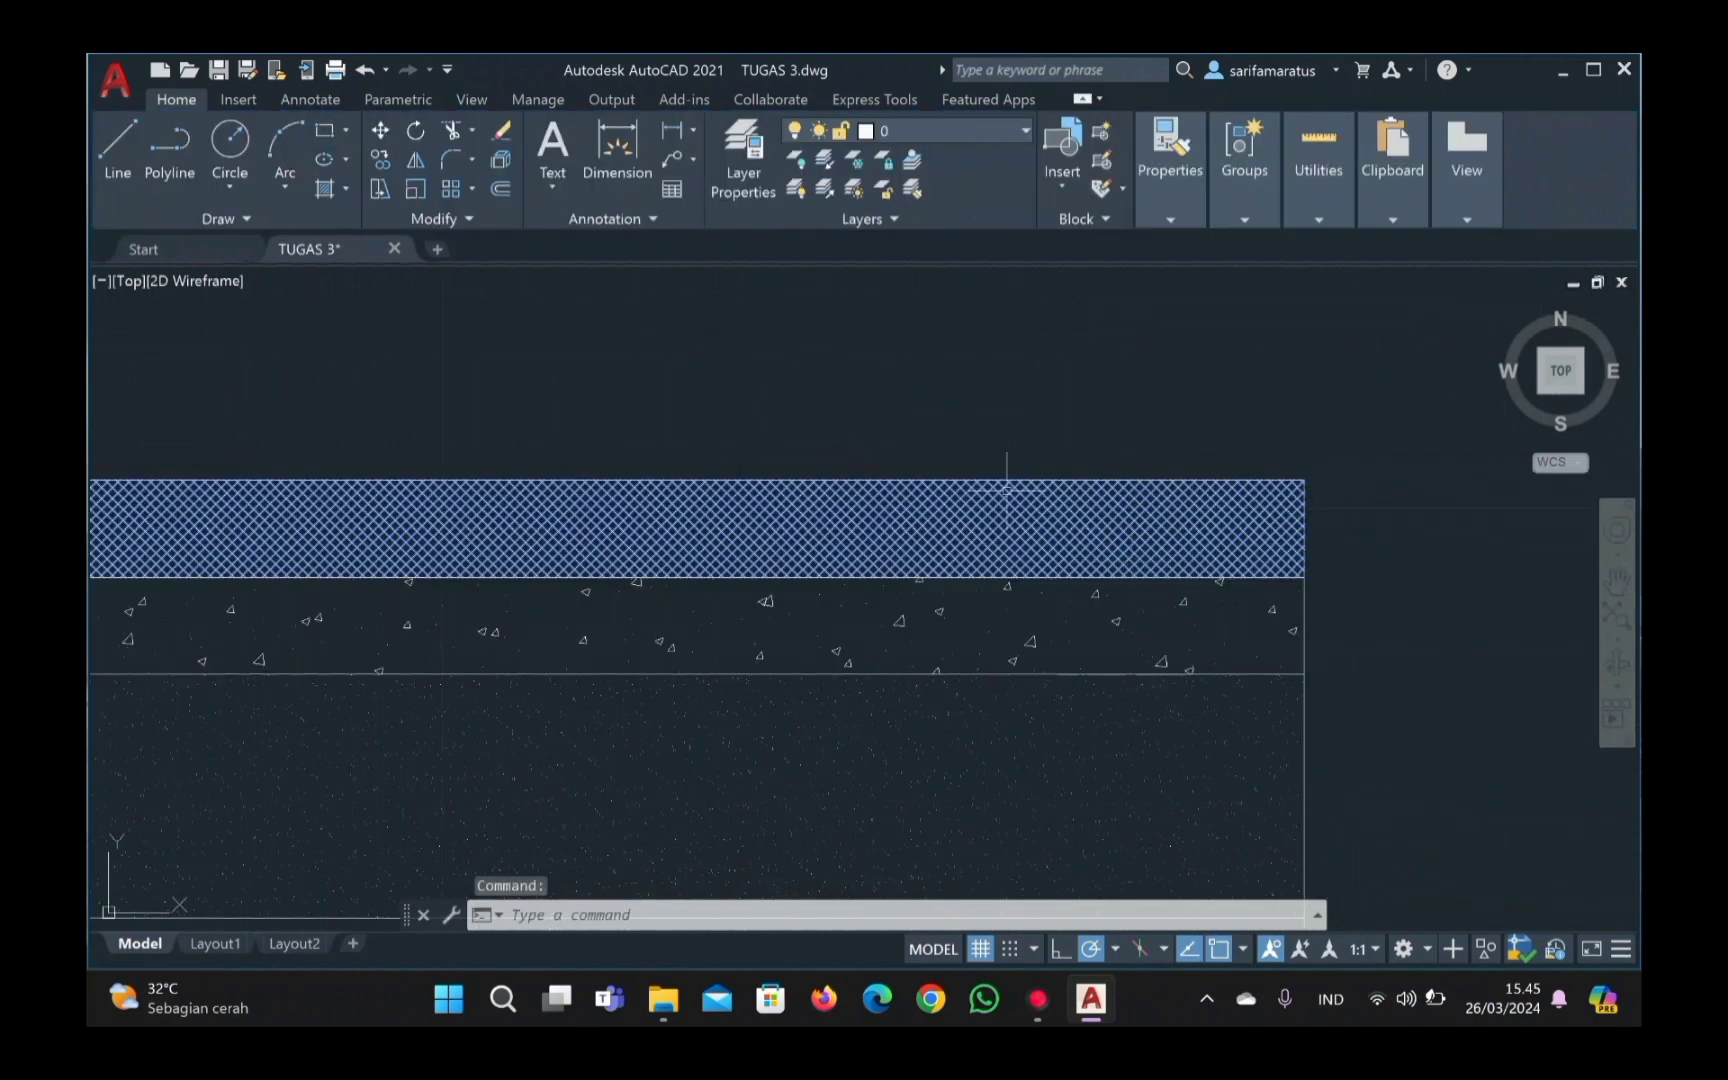
pyautogui.write('5')
pyautogui.press('BackSpace')
pyautogui.write('2')
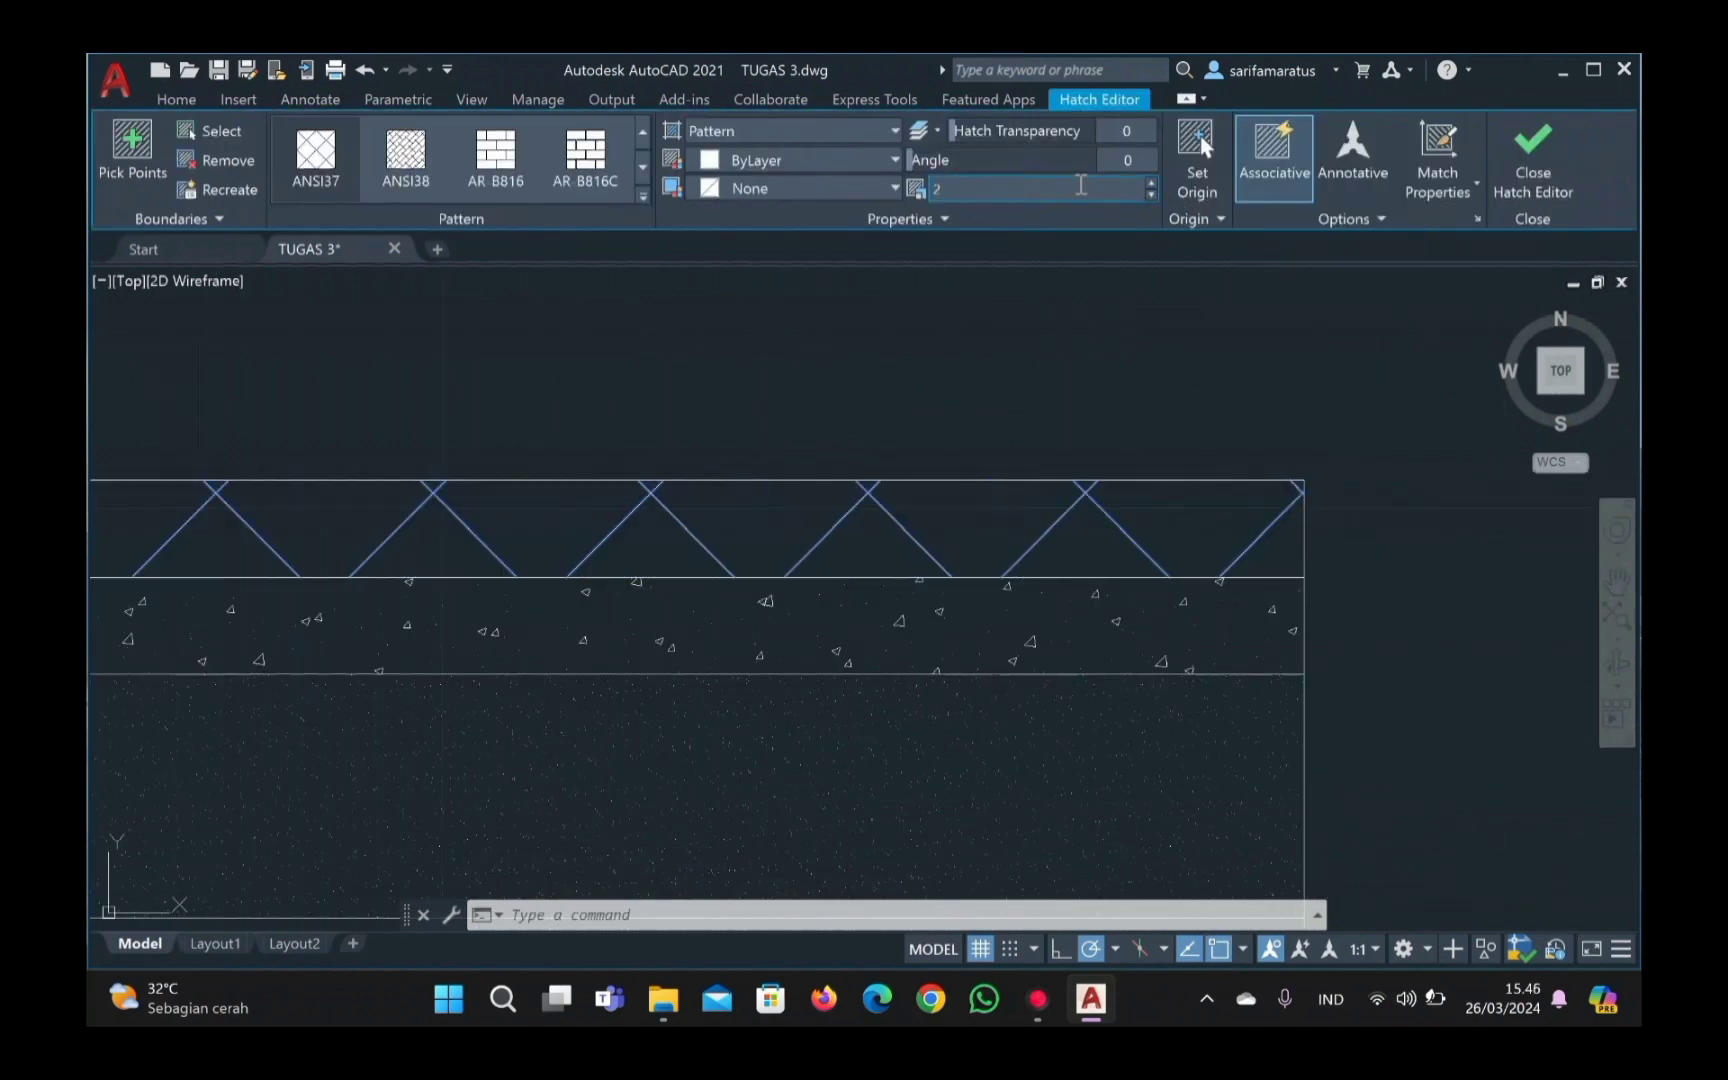
pyautogui.press('BackSpace')
pyautogui.write('1')
pyautogui.scroll(-5, 956, 754)
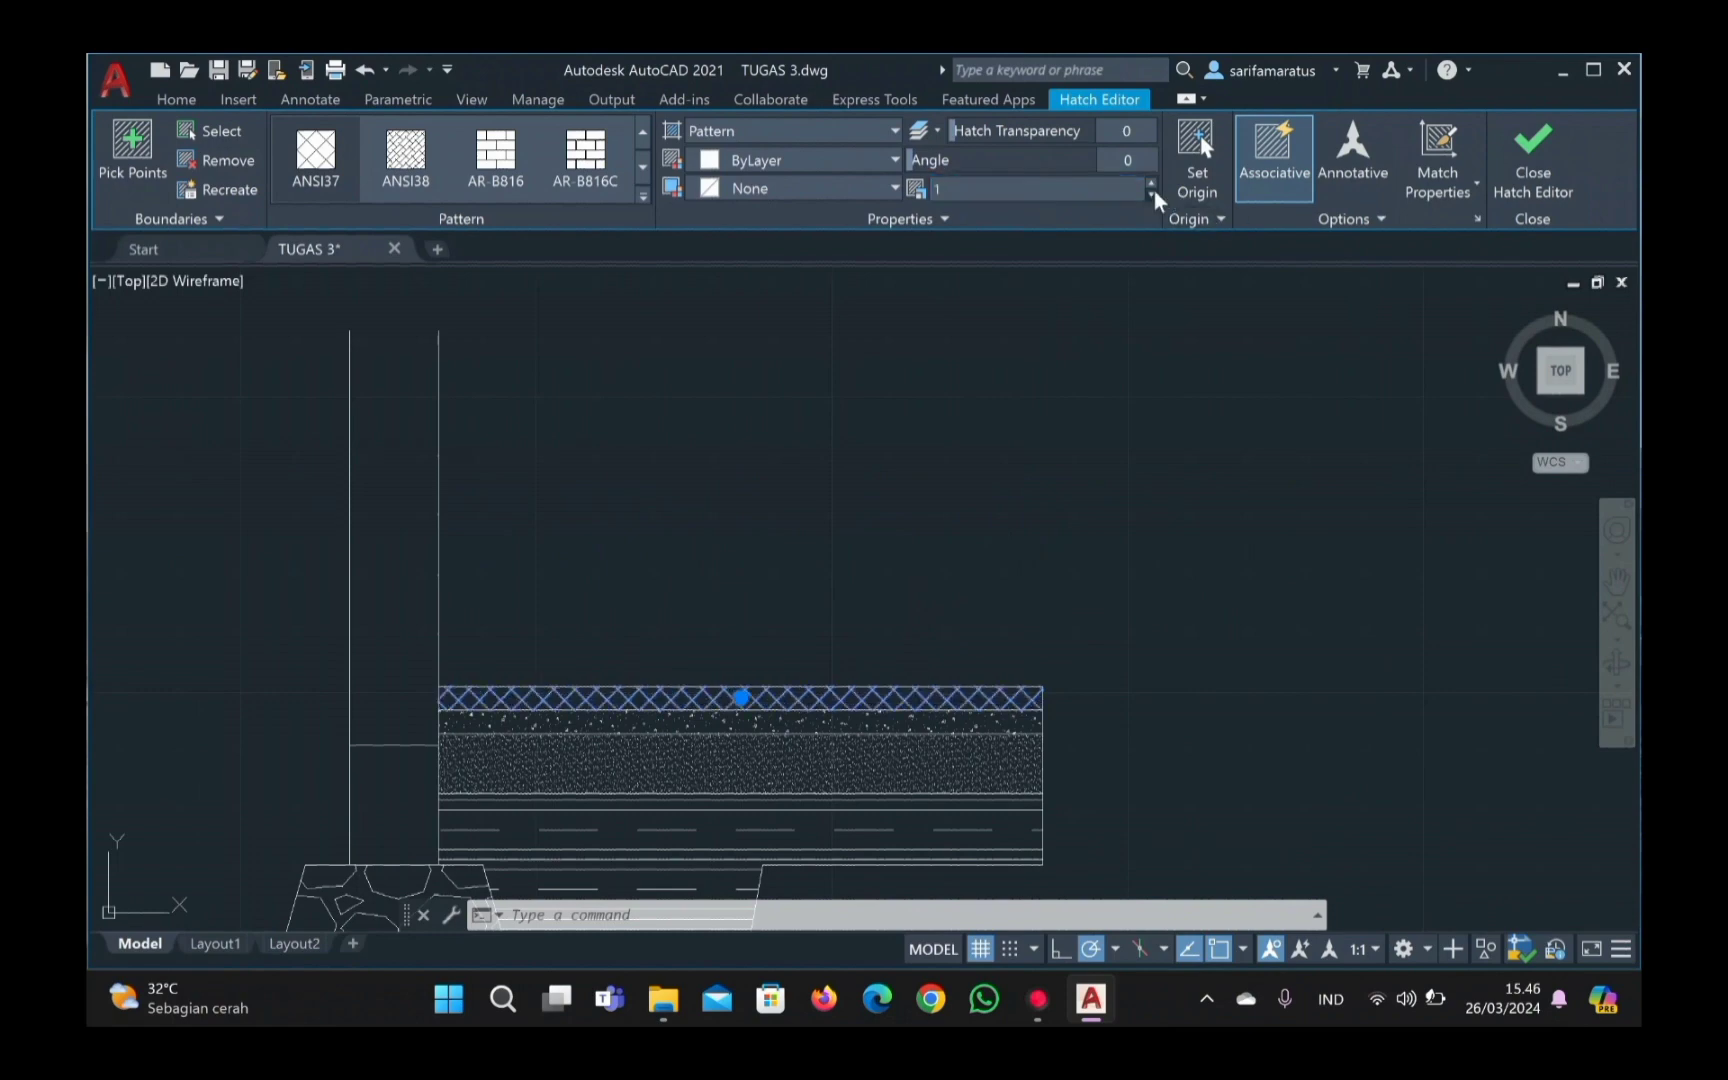
pyautogui.rightClick(806, 698)
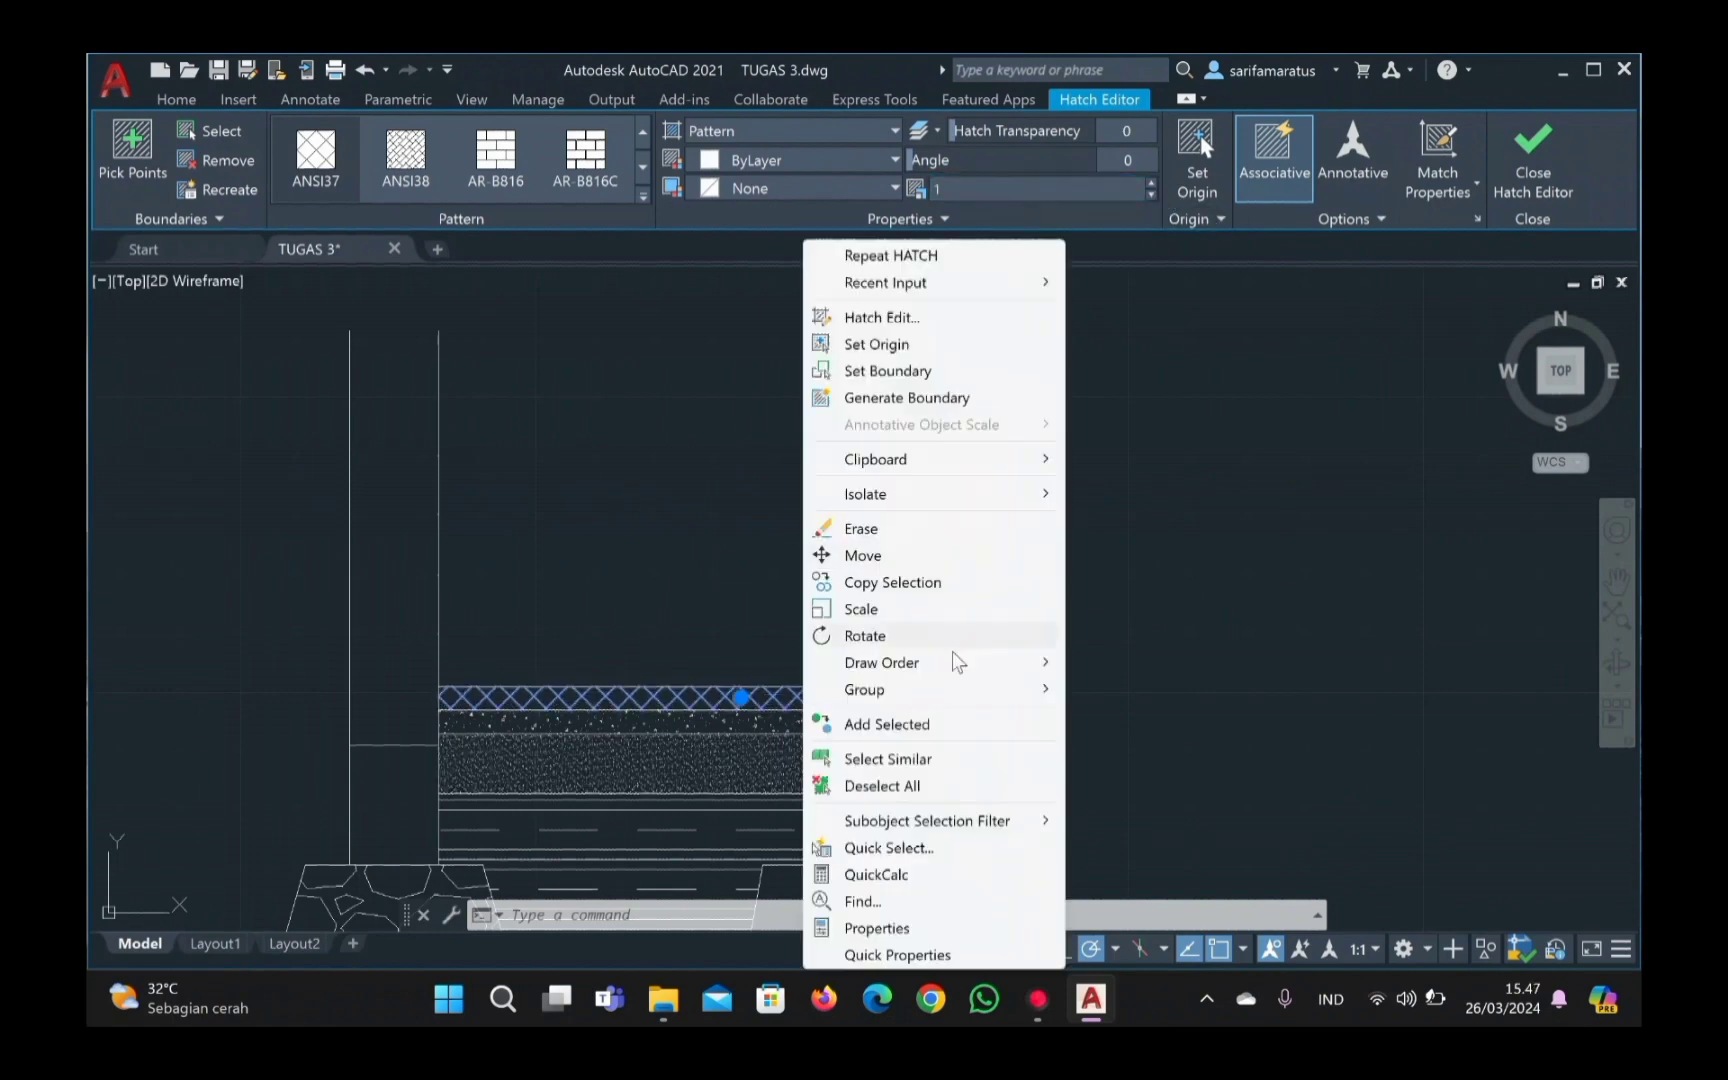
pyautogui.click(791, 285)
pyautogui.click(1053, 189)
pyautogui.press('Return')
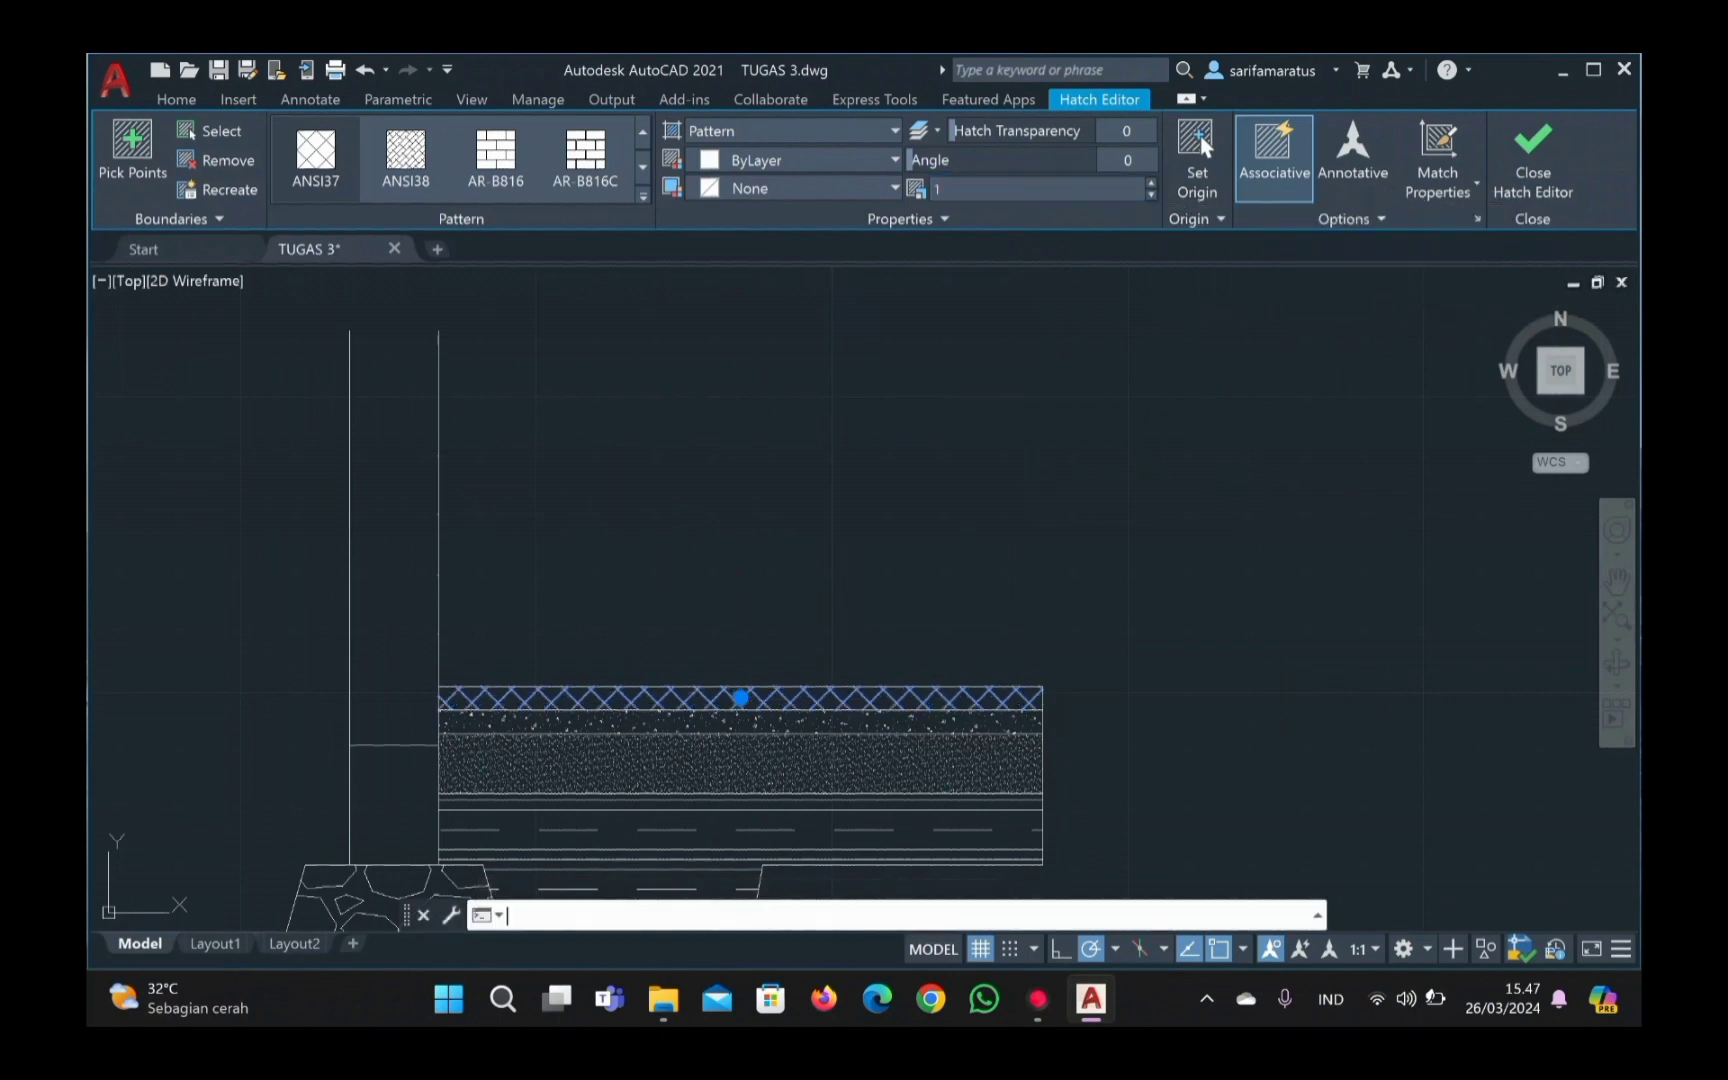
pyautogui.press('Escape')
pyautogui.press('Return')
pyautogui.scroll(-5, 963, 500)
pyautogui.moveTo(751, 717); pyautogui.dragTo(1077, 648, button='middle')
pyautogui.click(1215, 642)
pyautogui.click(1117, 368)
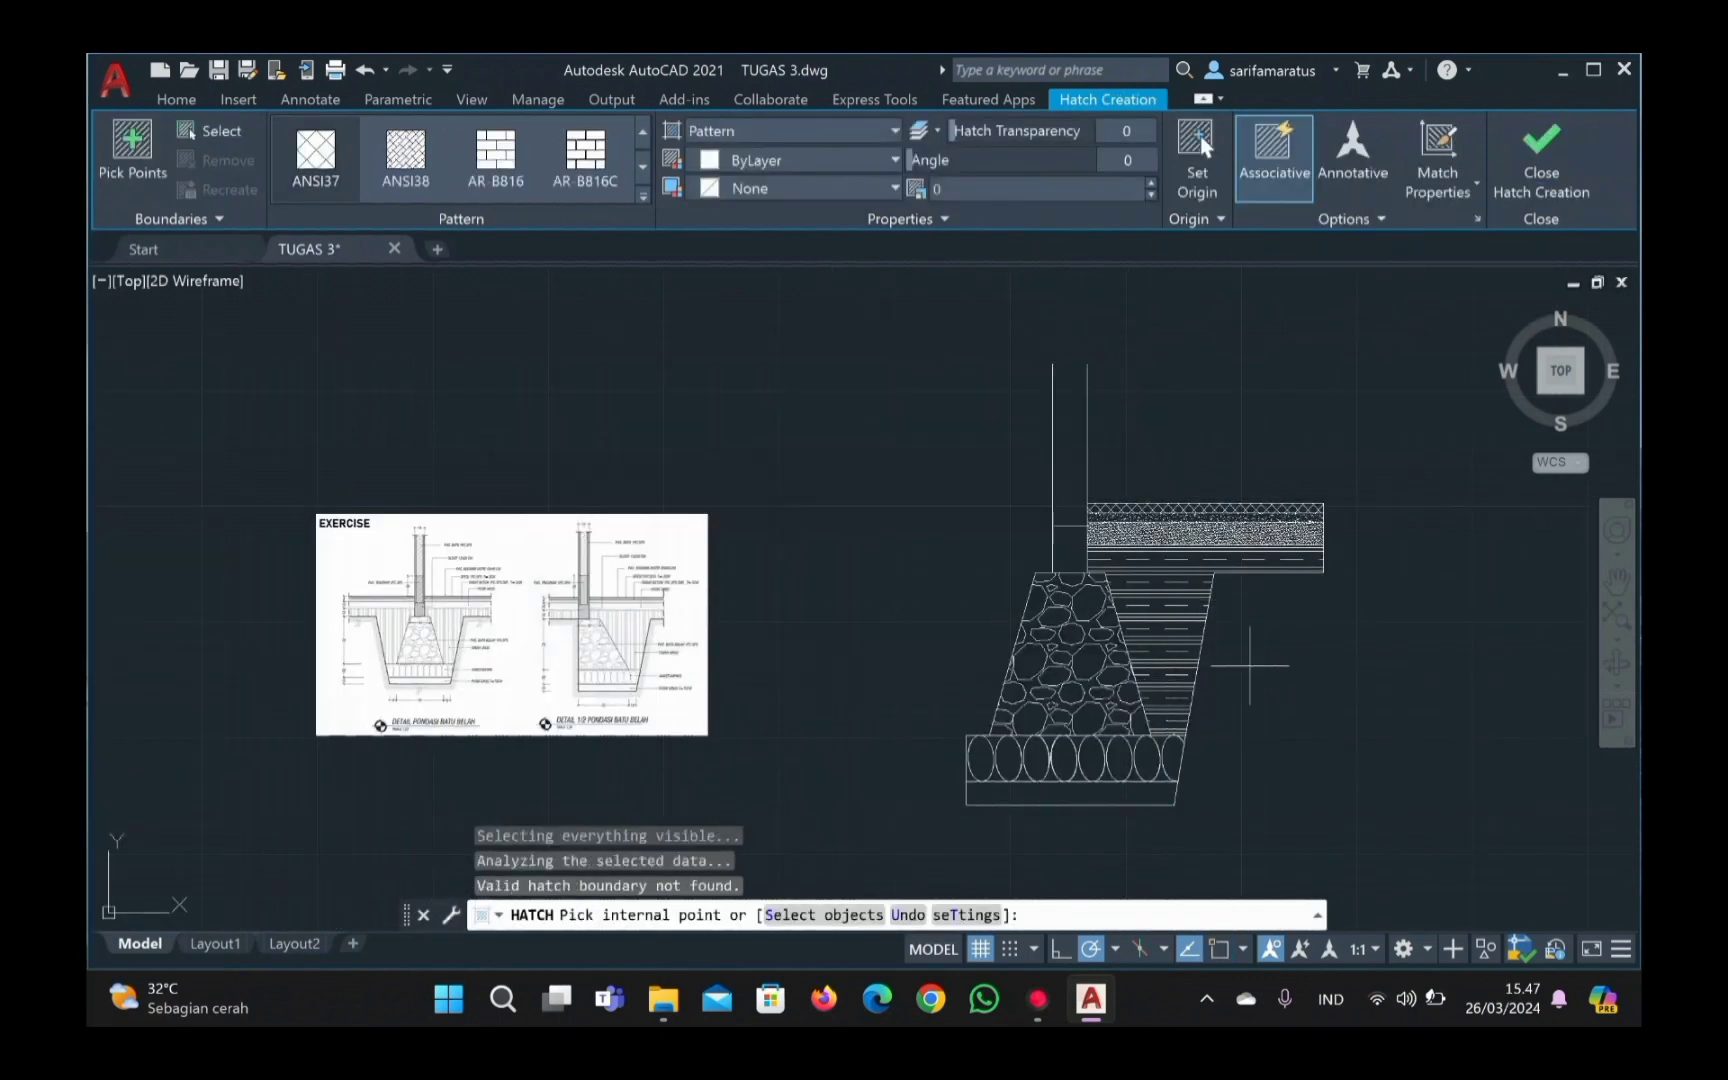
pyautogui.press('Return')
# Step: Mirror the hatched floor layers and backfill about the wall's left vertical line, keeping the originals
pyautogui.moveTo(1250, 665); pyautogui.dragTo(1200, 550)
pyautogui.moveTo(1273, 725); pyautogui.dragTo(1225, 508)
pyautogui.write('M')
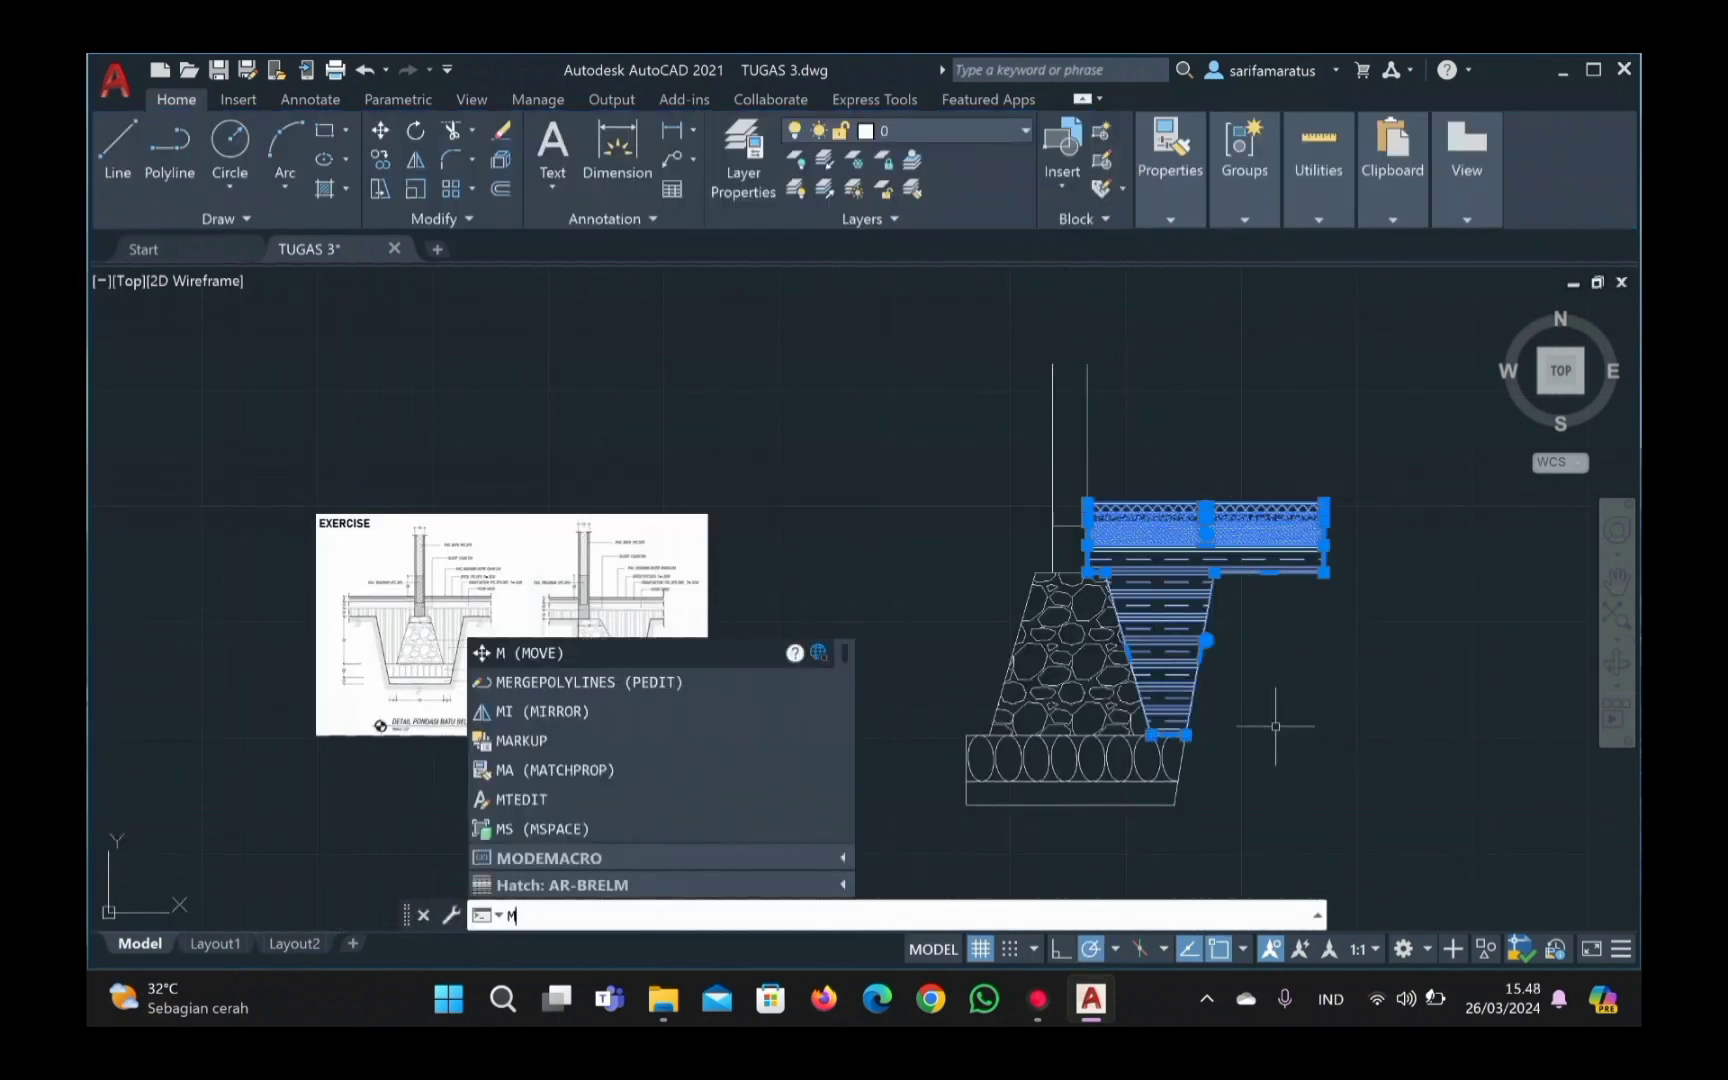
pyautogui.write('I')
pyautogui.press('Return')
pyautogui.click(1053, 573)
pyautogui.click(1061, 405)
pyautogui.press('Return')
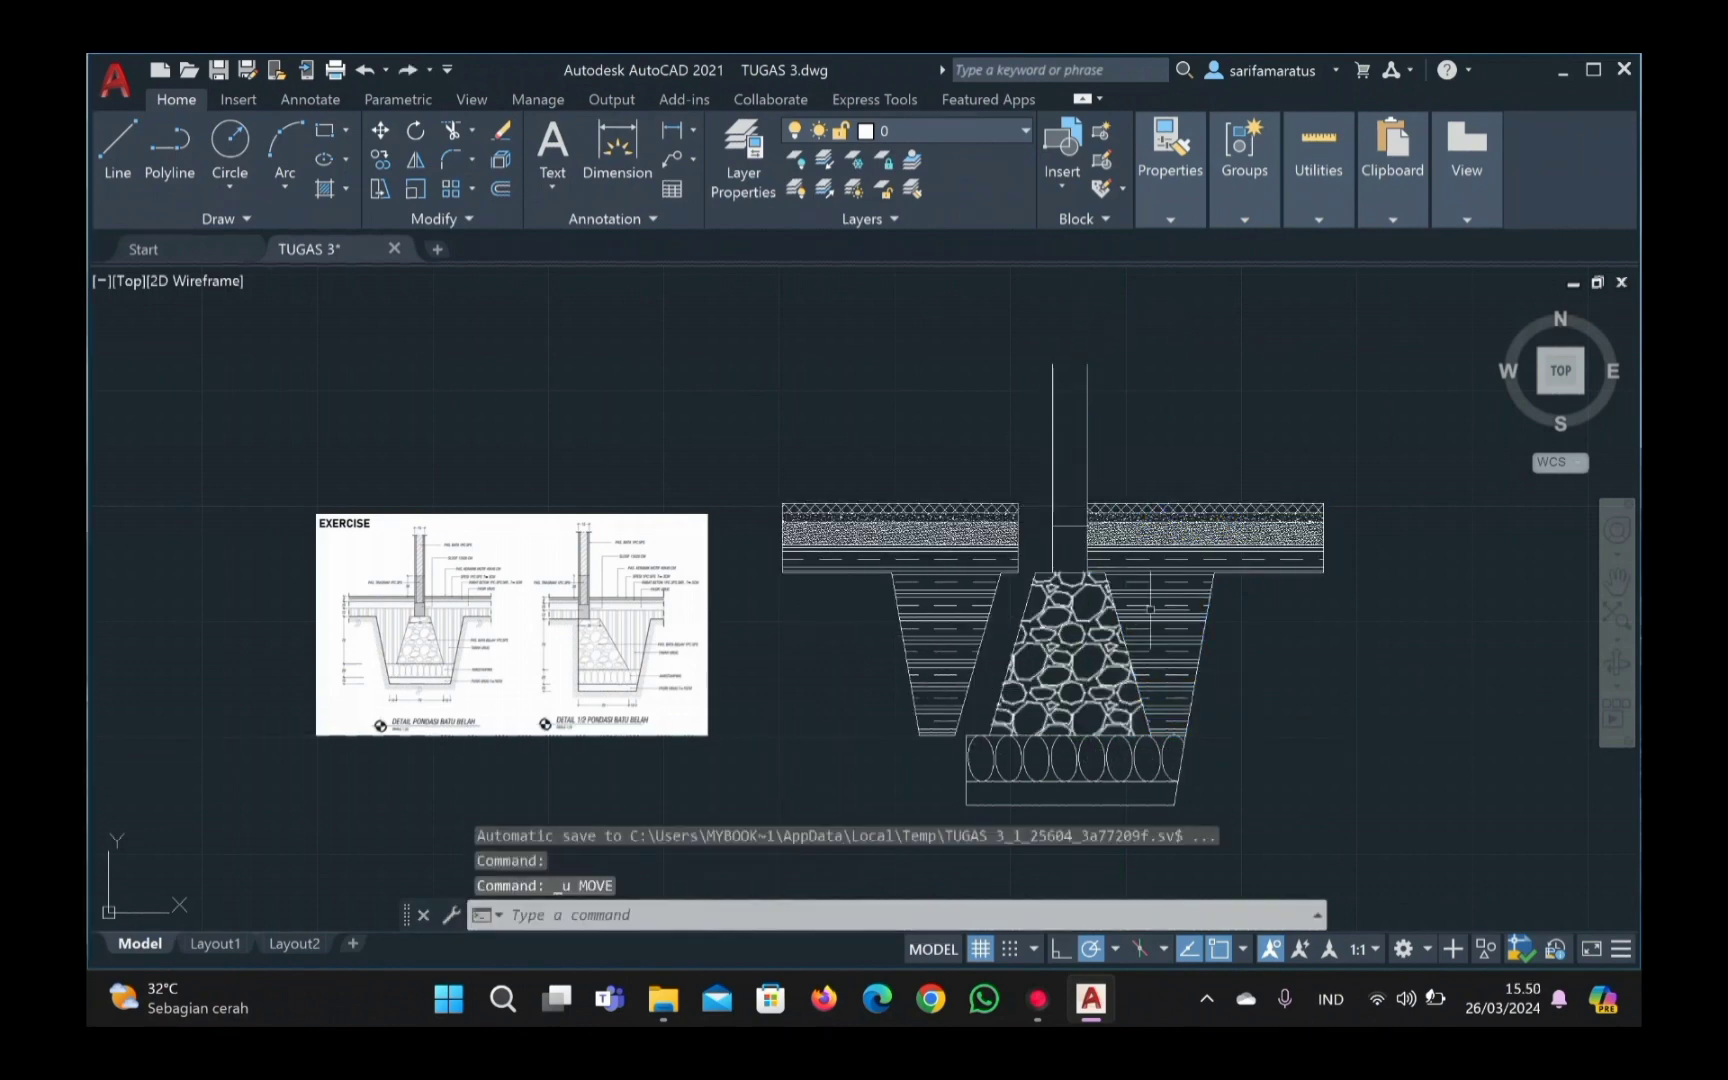
# Step: Delete the mirrored floor layers and backfill, and undo that deletion
pyautogui.moveTo(1012, 480); pyautogui.dragTo(965, 680)
pyautogui.press('Delete')
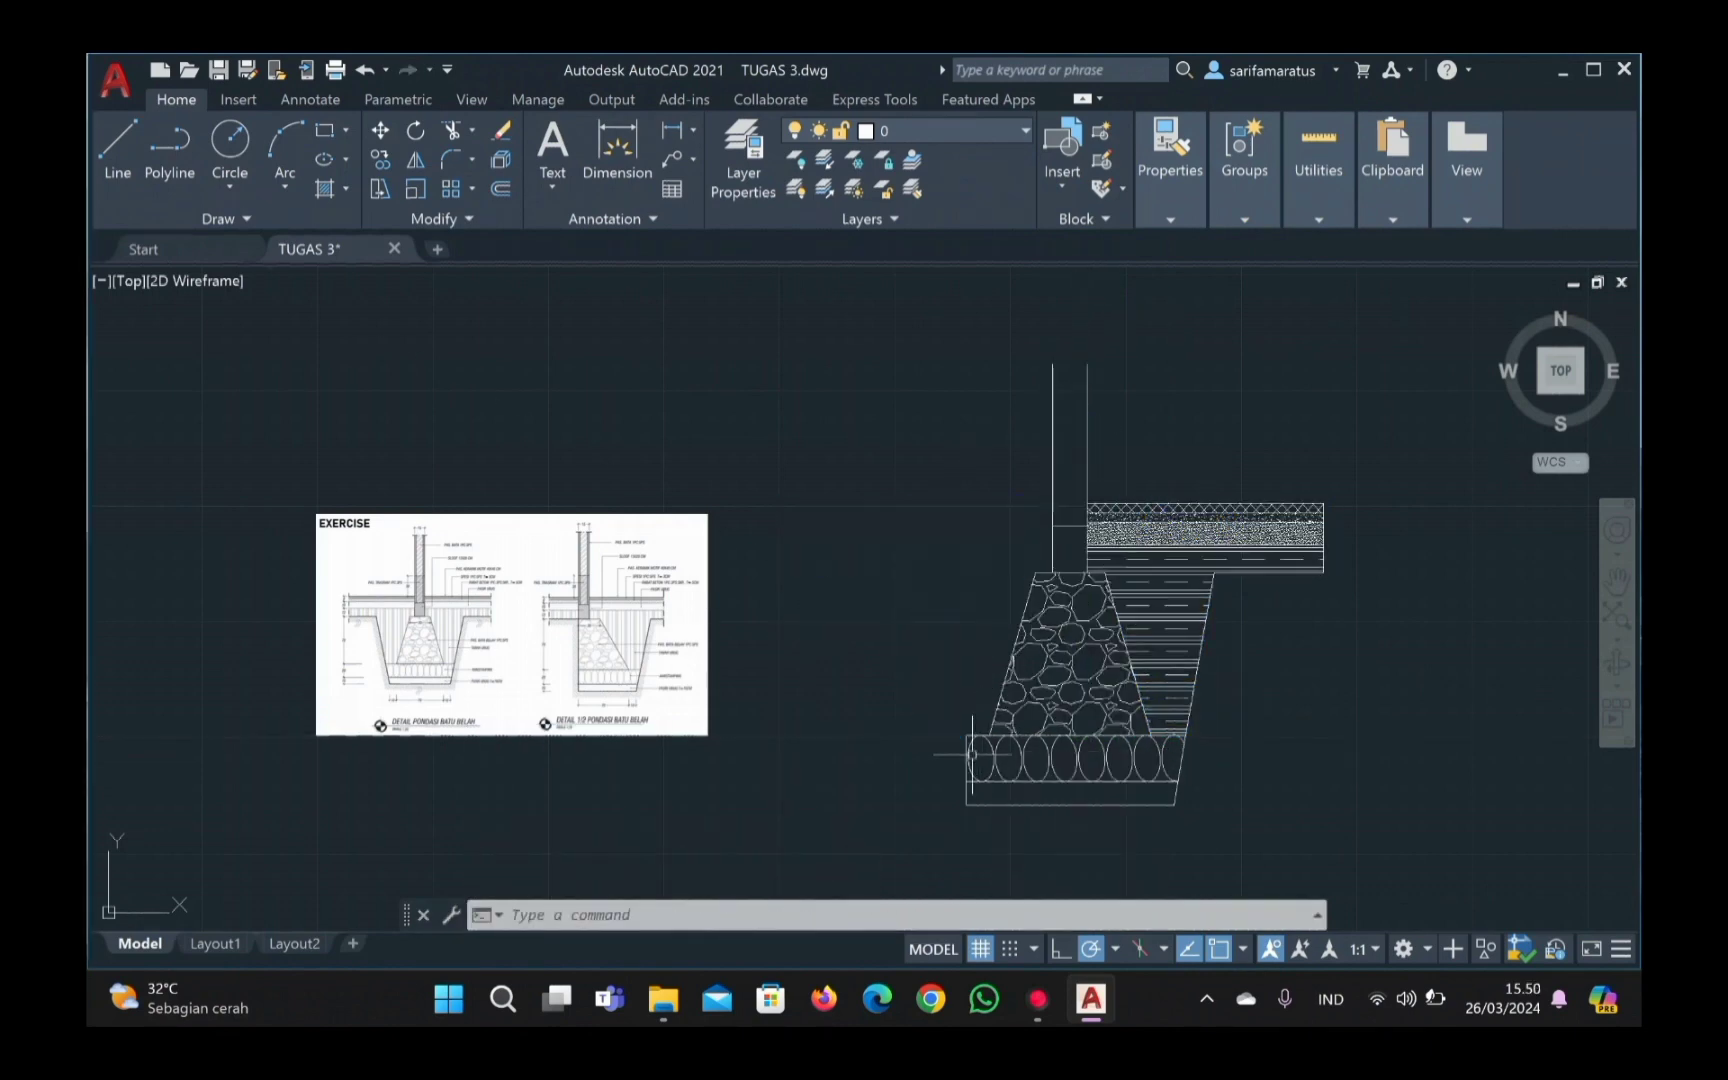
pyautogui.hotkey('ctrl', 'z')
# Step: Try to dimension the bottom edge of the right backfill outline between its two endpoints
pyautogui.scroll(6, 1119, 743)
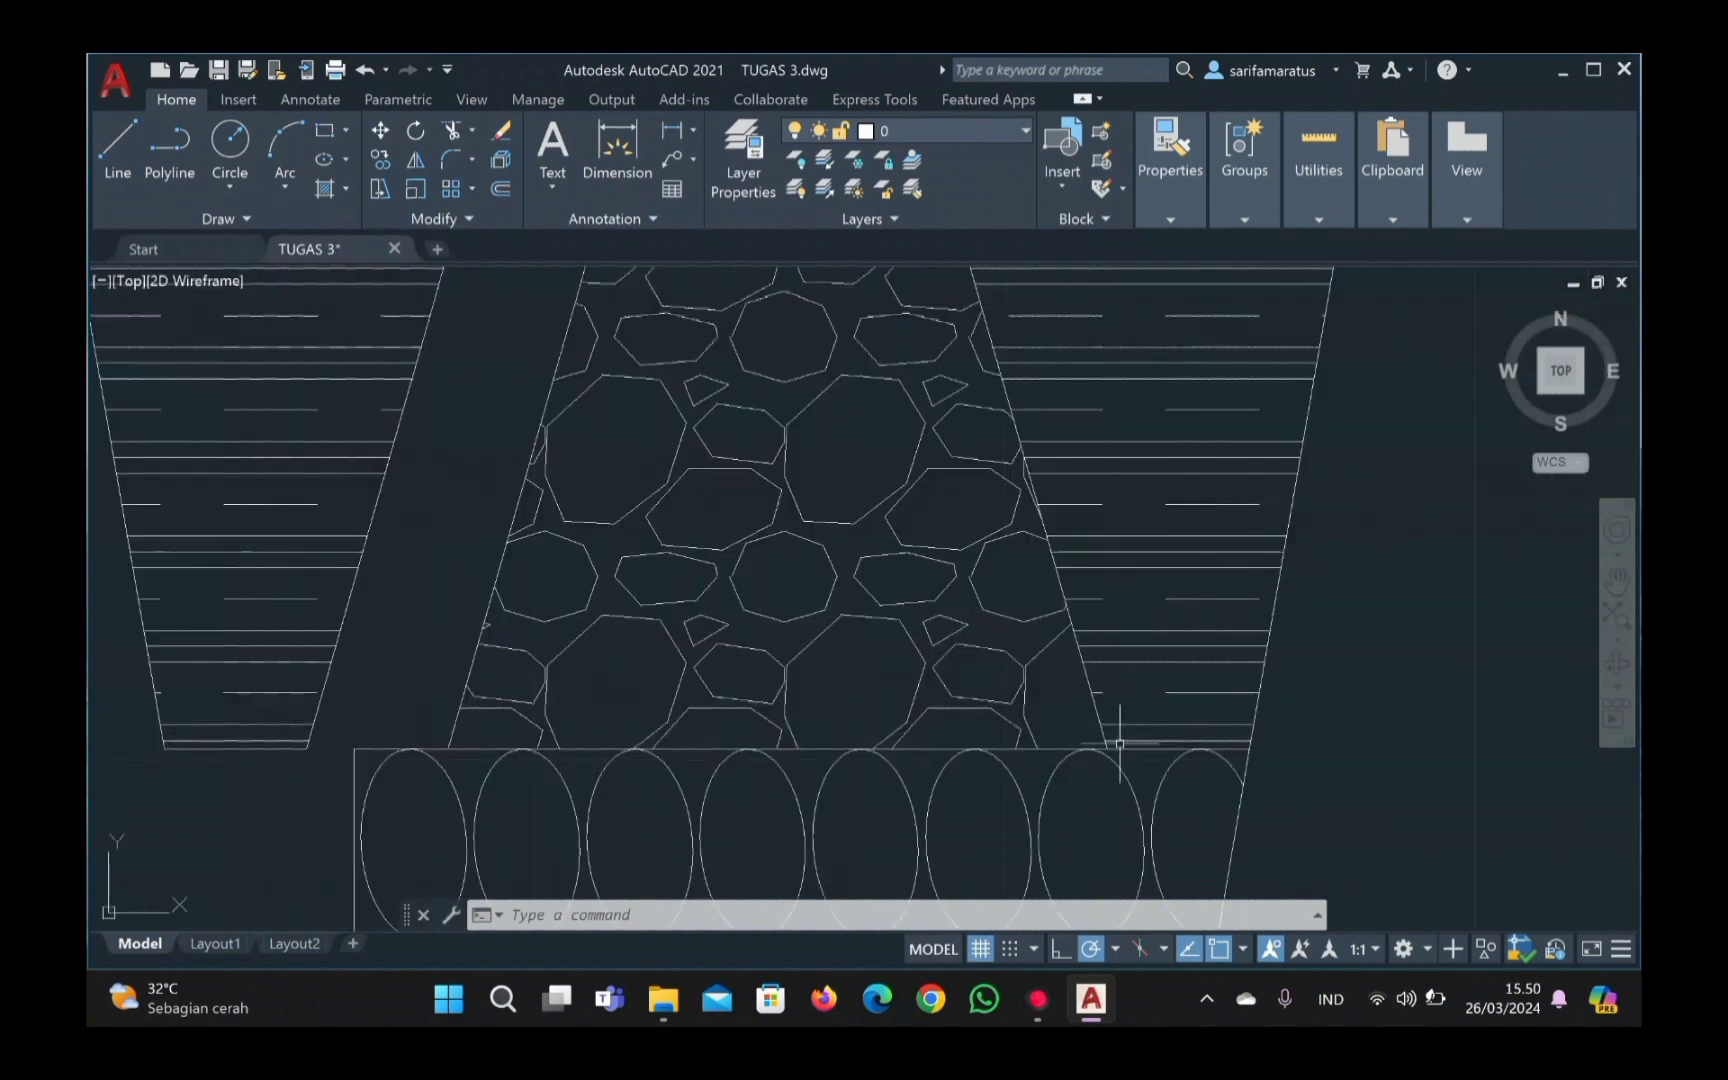
pyautogui.click(1119, 743)
pyautogui.click(1249, 748)
pyautogui.press('Escape')
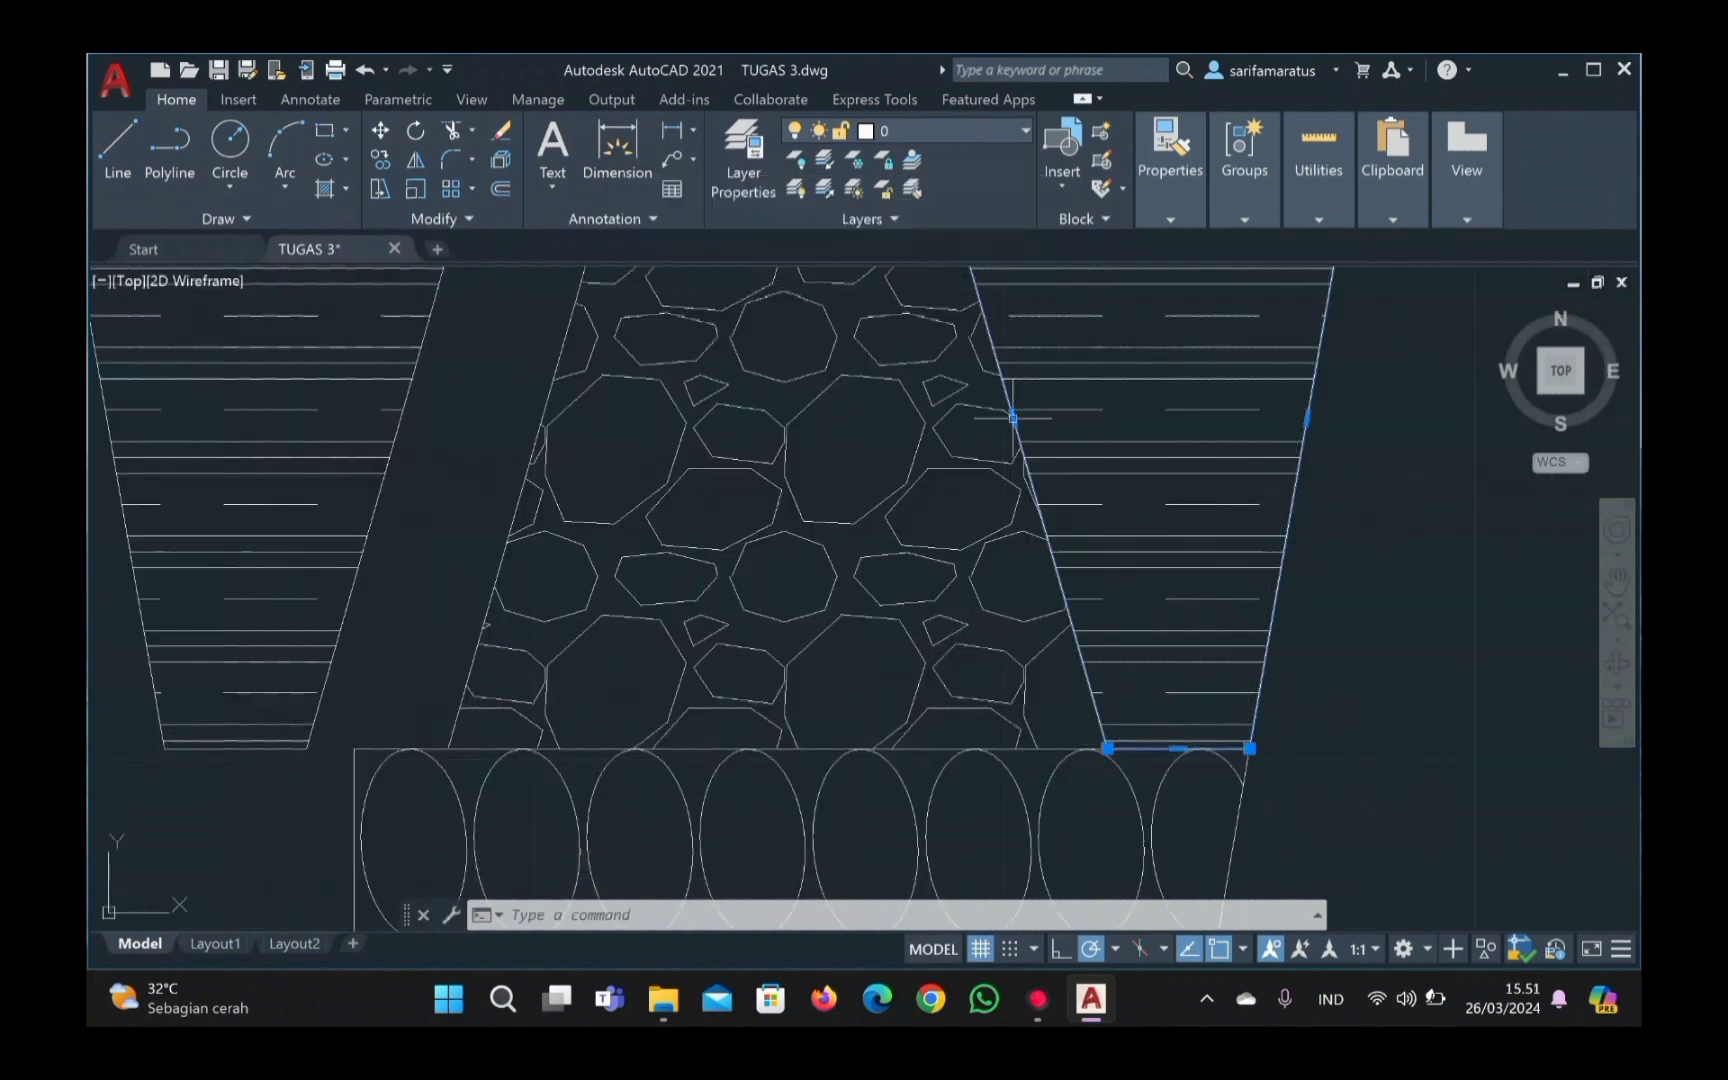
pyautogui.moveTo(1013, 417); pyautogui.dragTo(1144, 272, button='middle')
pyautogui.click(617, 150)
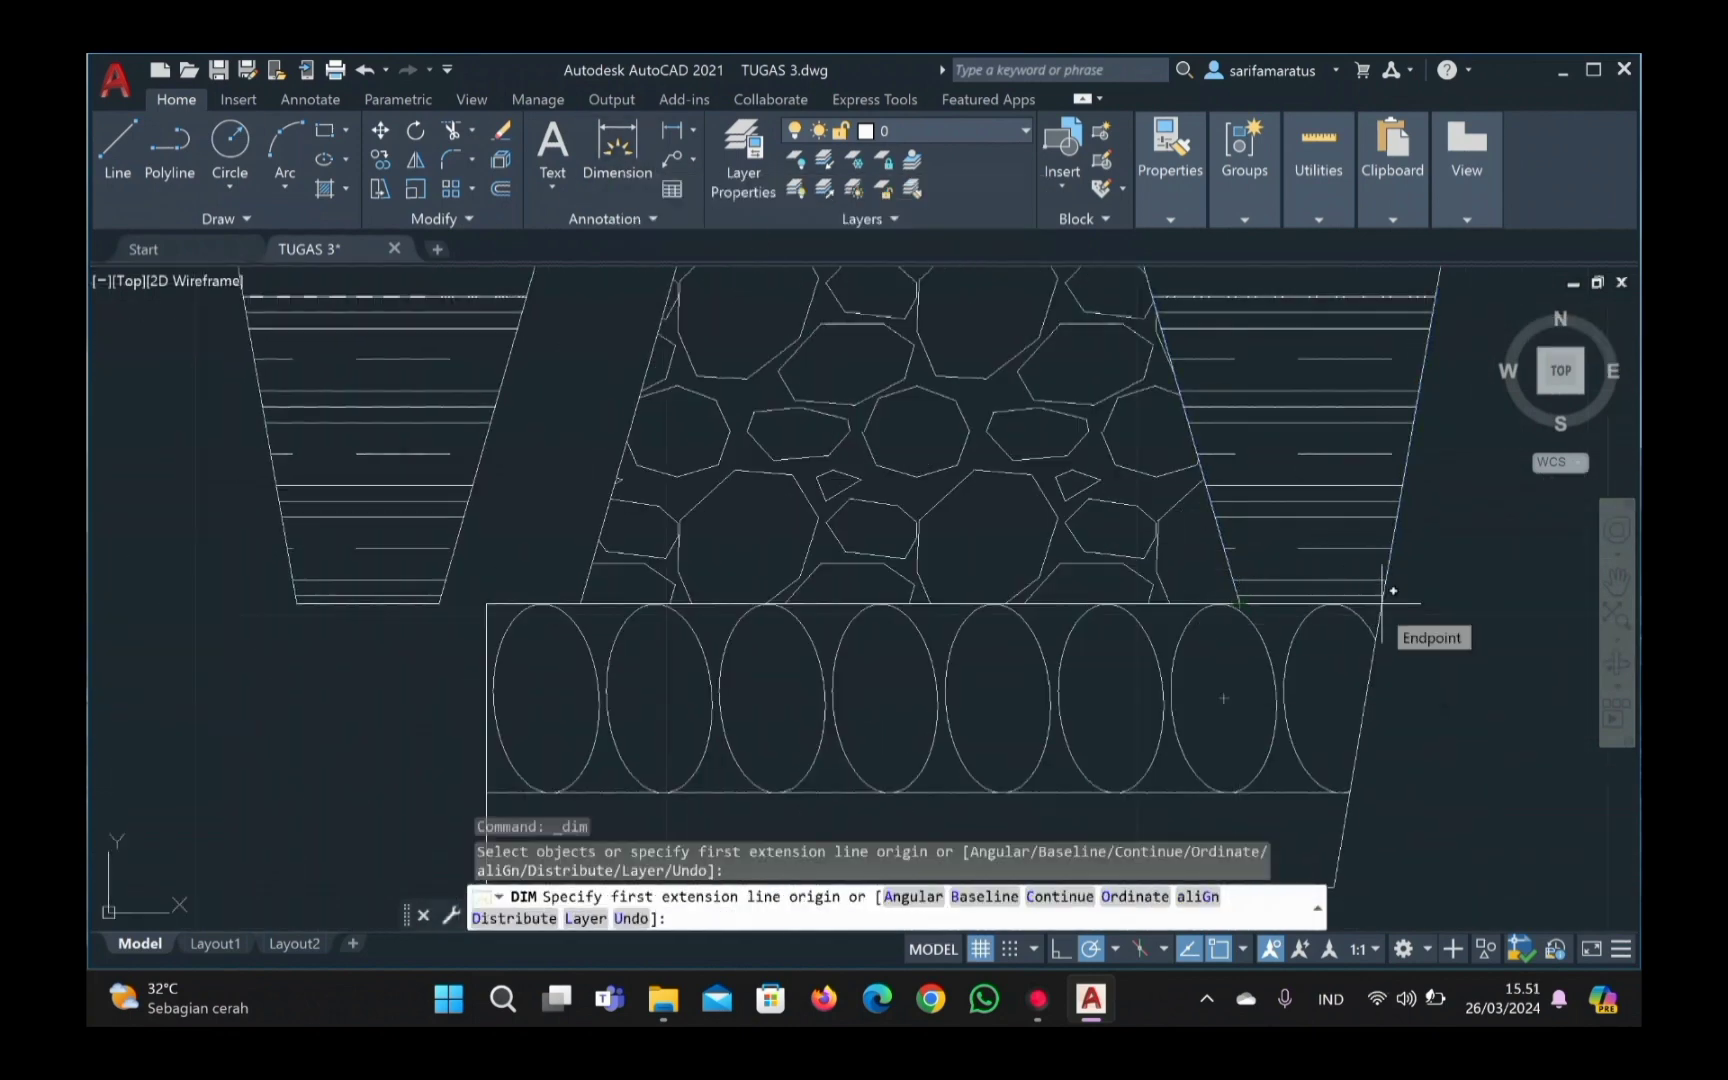
pyautogui.press('Escape')
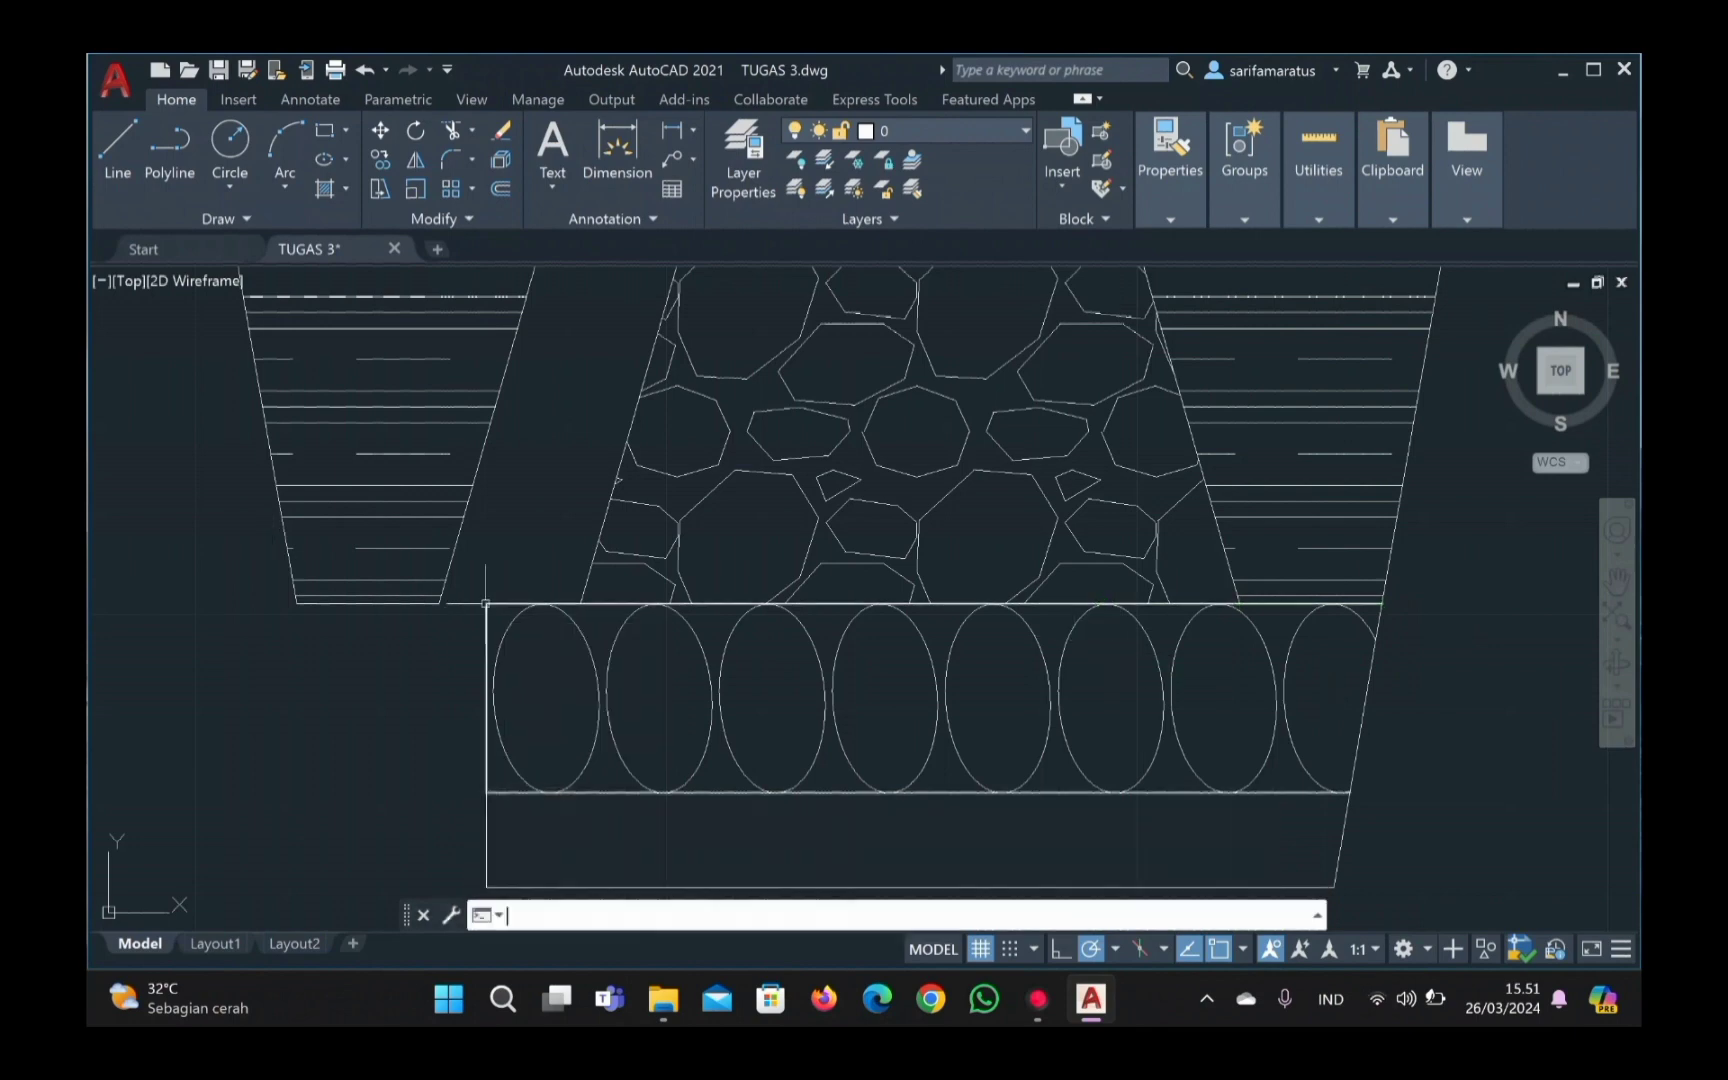
# Step: Trim away the left vertical edge of the two base layers
pyautogui.write('tr')
pyautogui.press('Return')
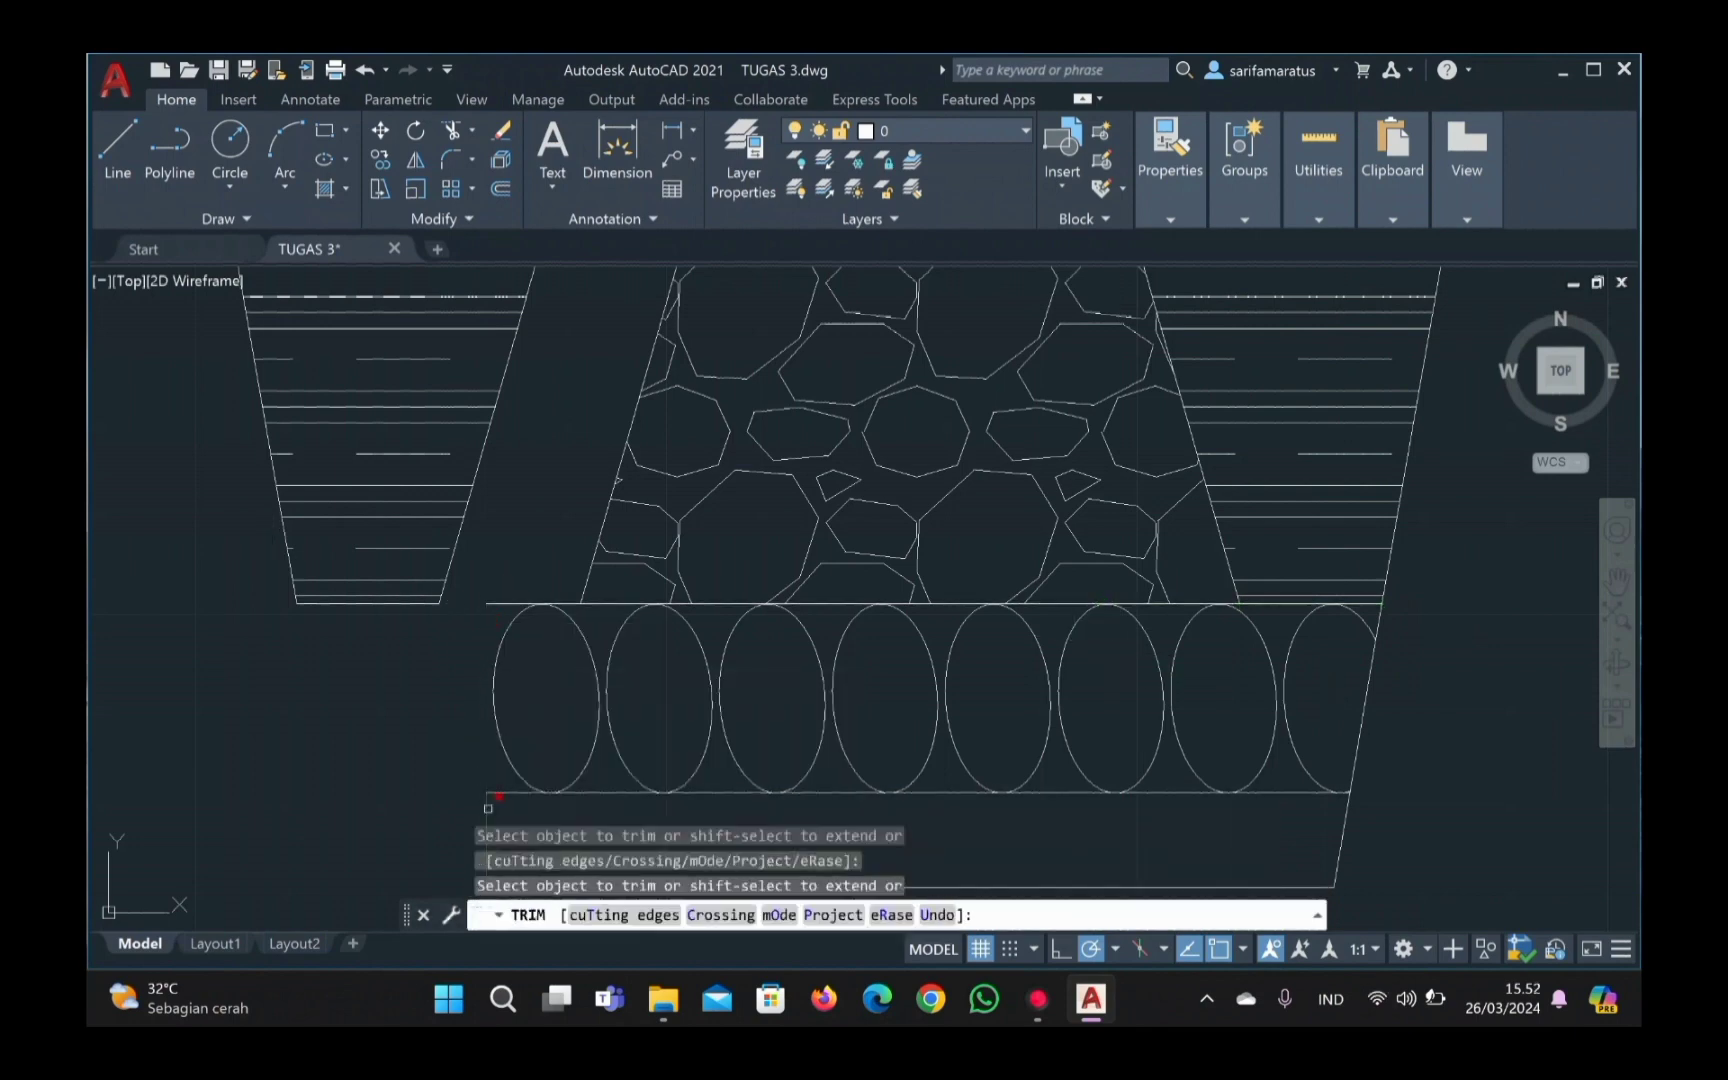
pyautogui.scroll(-2, 488, 808)
pyautogui.write('TR')
pyautogui.press('Return')
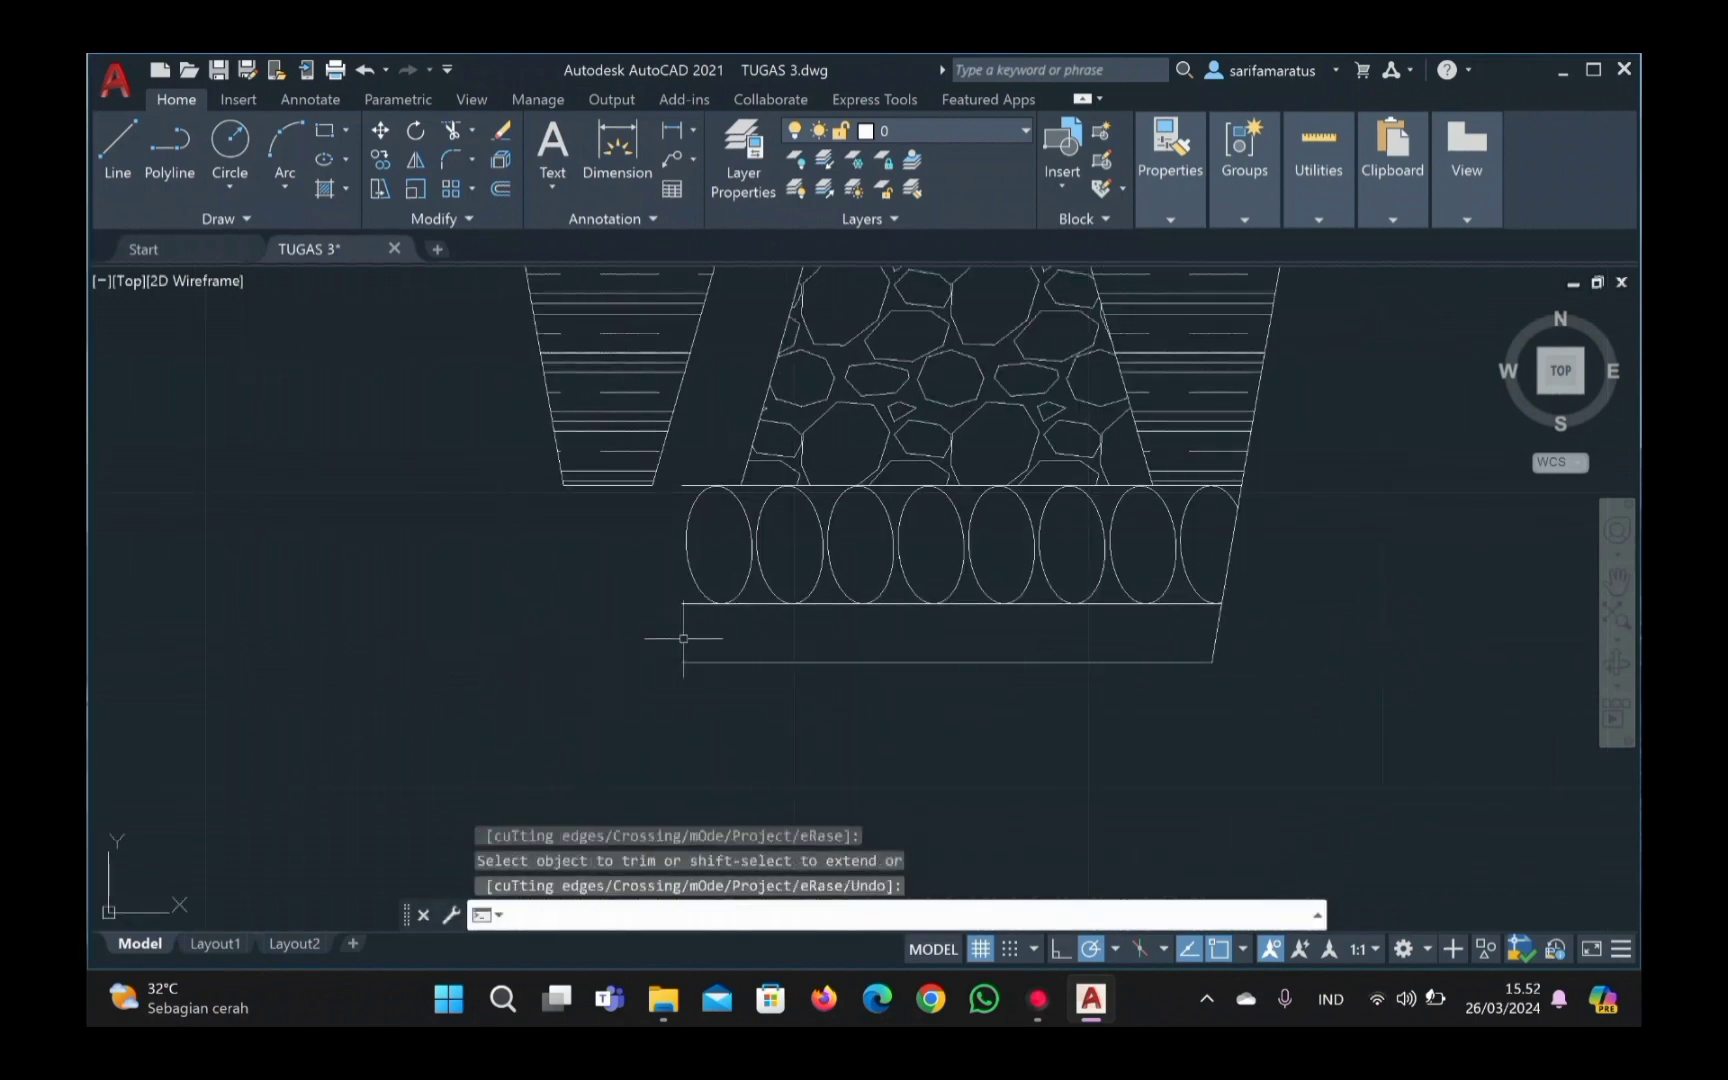
# Step: Move the mirrored floor layers and backfill horizontally so their inner edge meets the stone foundation's left slope
pyautogui.moveTo(706, 370)
pyautogui.mouseDown(button='middle')
pyautogui.moveTo(644, 478)
pyautogui.moveTo(630, 660)
pyautogui.mouseUp(button='middle')
pyautogui.moveTo(630, 660); pyautogui.dragTo(600, 660)
pyautogui.moveTo(600, 660); pyautogui.dragTo(582, 813, button='middle')
pyautogui.moveTo(746, 402); pyautogui.dragTo(705, 410)
pyautogui.moveTo(776, 289); pyautogui.dragTo(665, 365)
pyautogui.write('m')
pyautogui.press('Return')
pyautogui.click(624, 721)
pyautogui.click(712, 721)
pyautogui.moveTo(712, 721); pyautogui.dragTo(842, 446, button='middle')
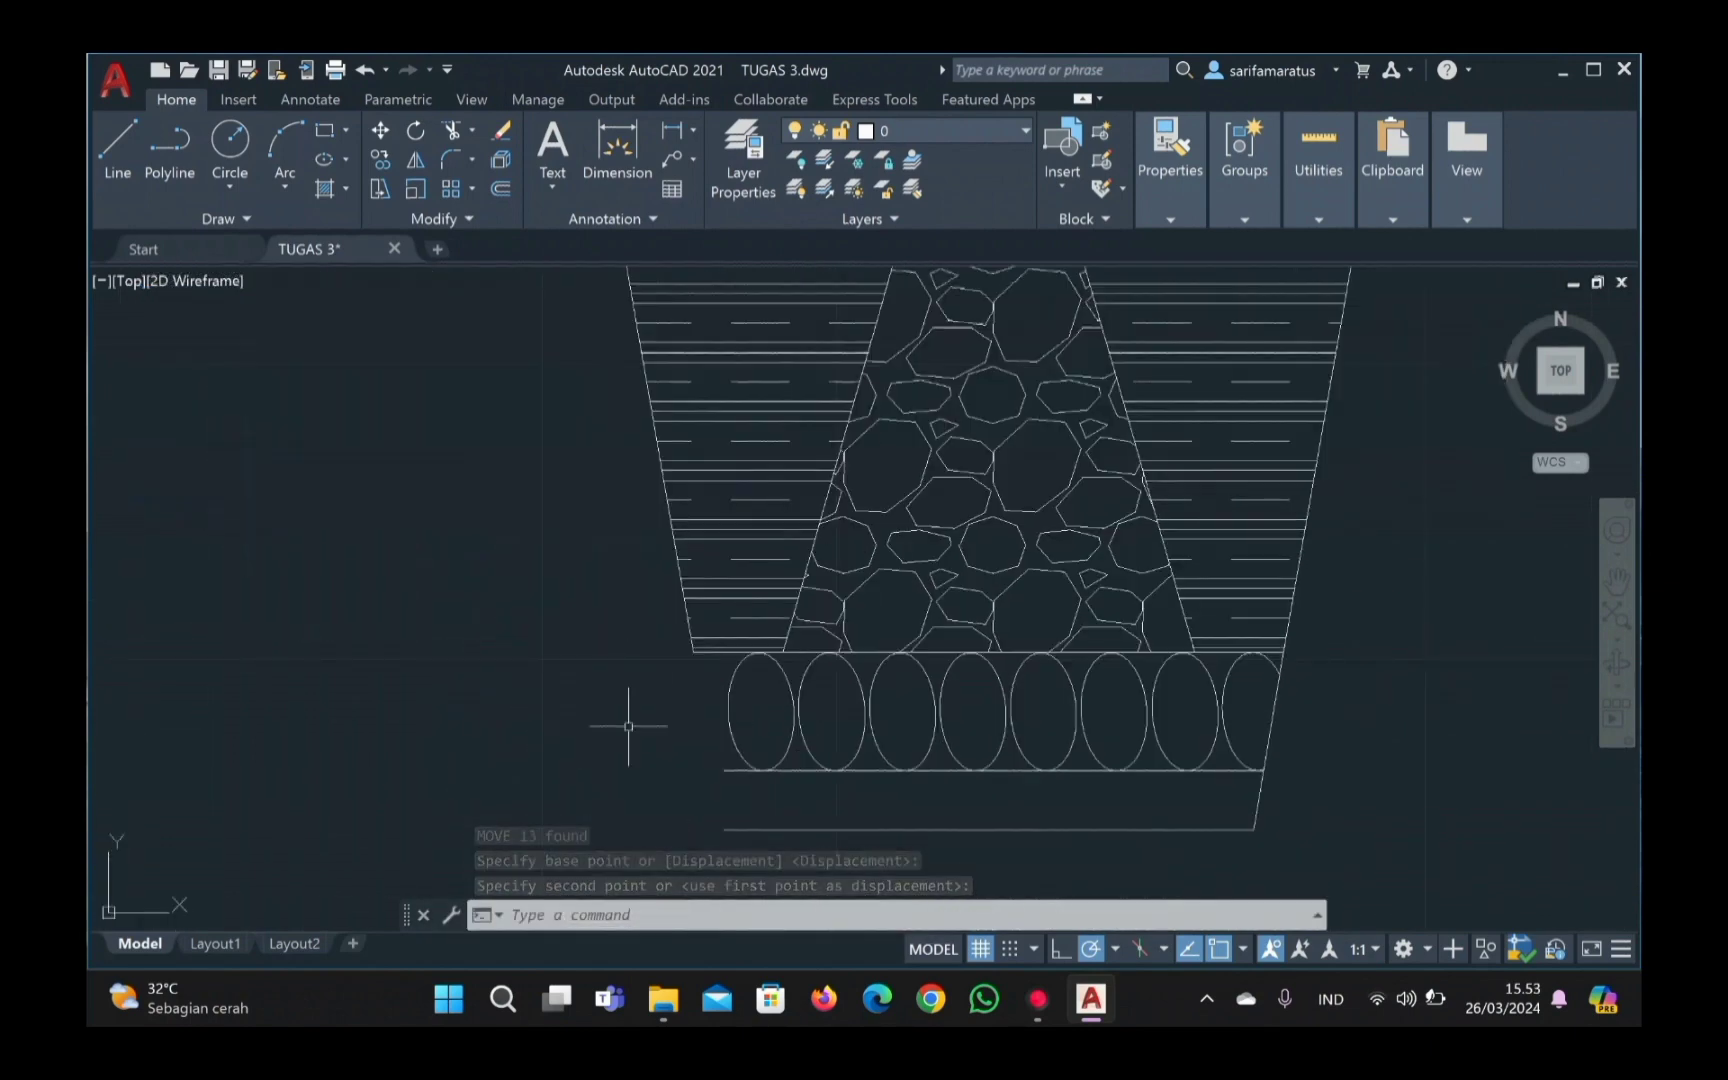
# Step: Draw a sloping line closing the left side of the base layers, from the left backfill's outer bottom corner to the base's lower-left corner
pyautogui.write('l')
pyautogui.press('Return')
pyautogui.click(723, 829)
pyautogui.press('Return')
# Step: Copy the leftmost base ellipse and the line beneath the ellipses leftward to fill the gap beside the new sloping edge
pyautogui.click(793, 690)
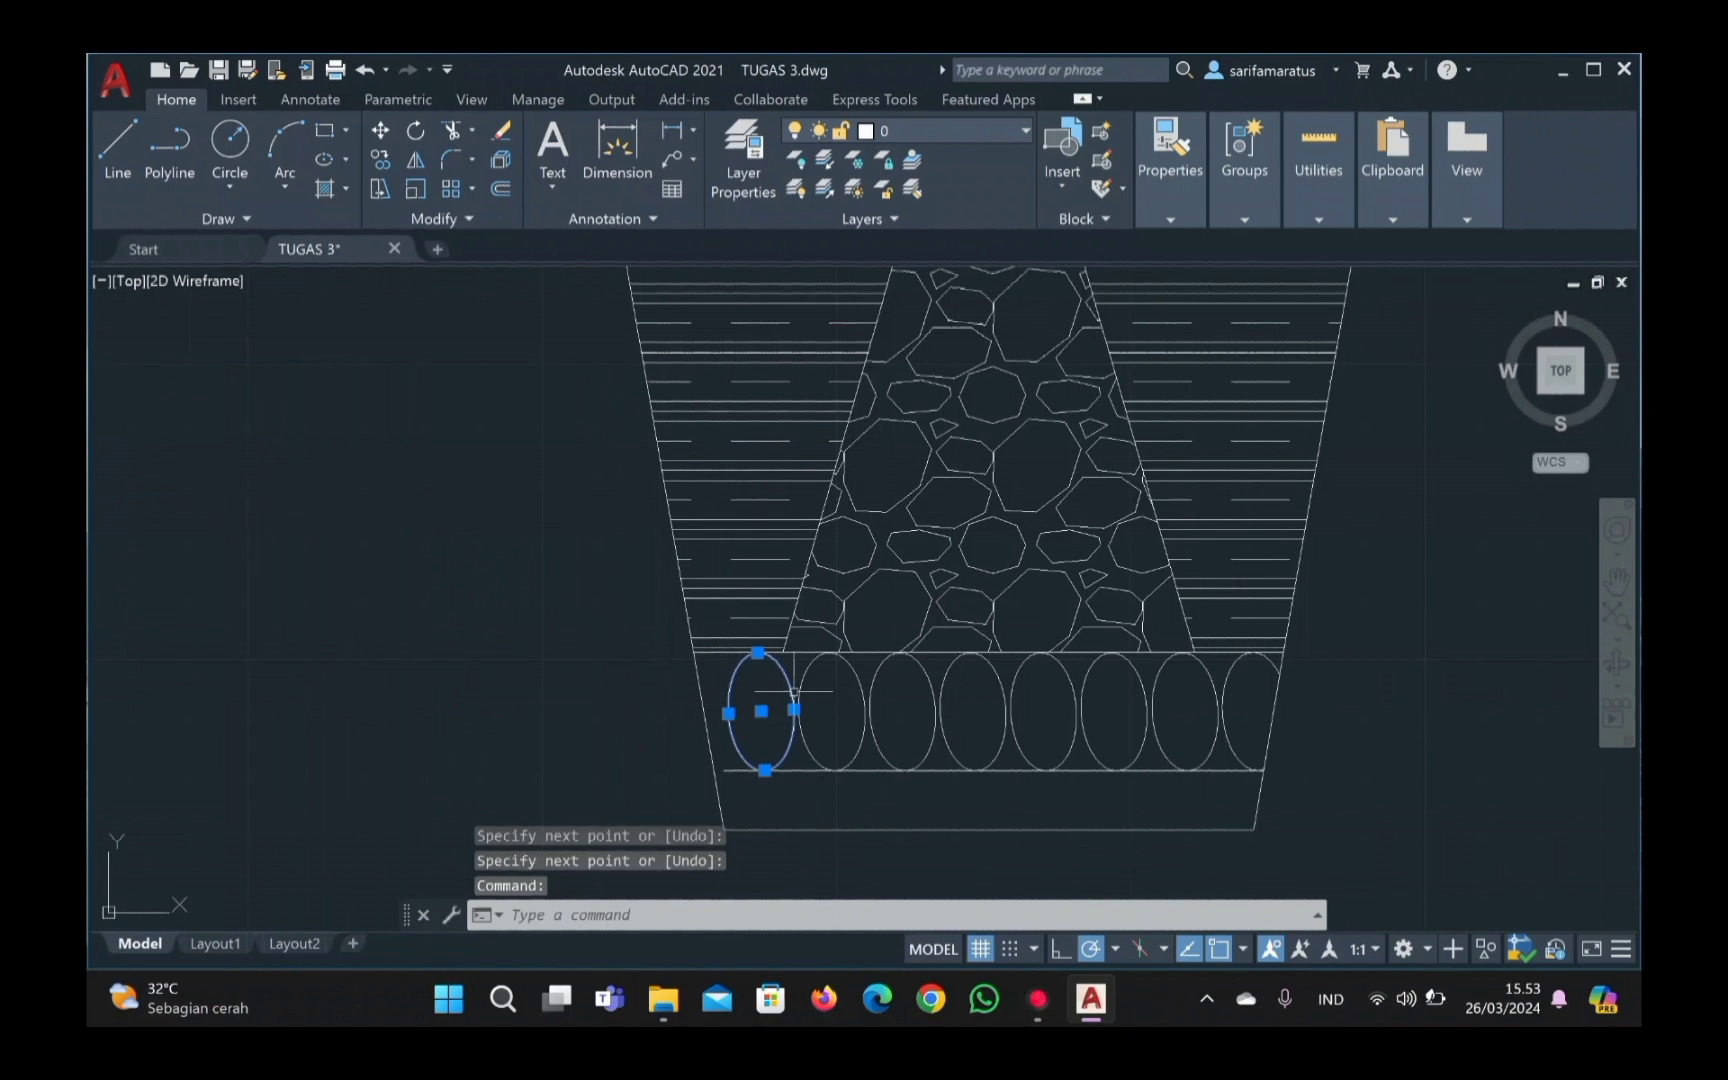
pyautogui.press('Escape')
pyautogui.write('co')
pyautogui.press('Return')
pyautogui.click(765, 770)
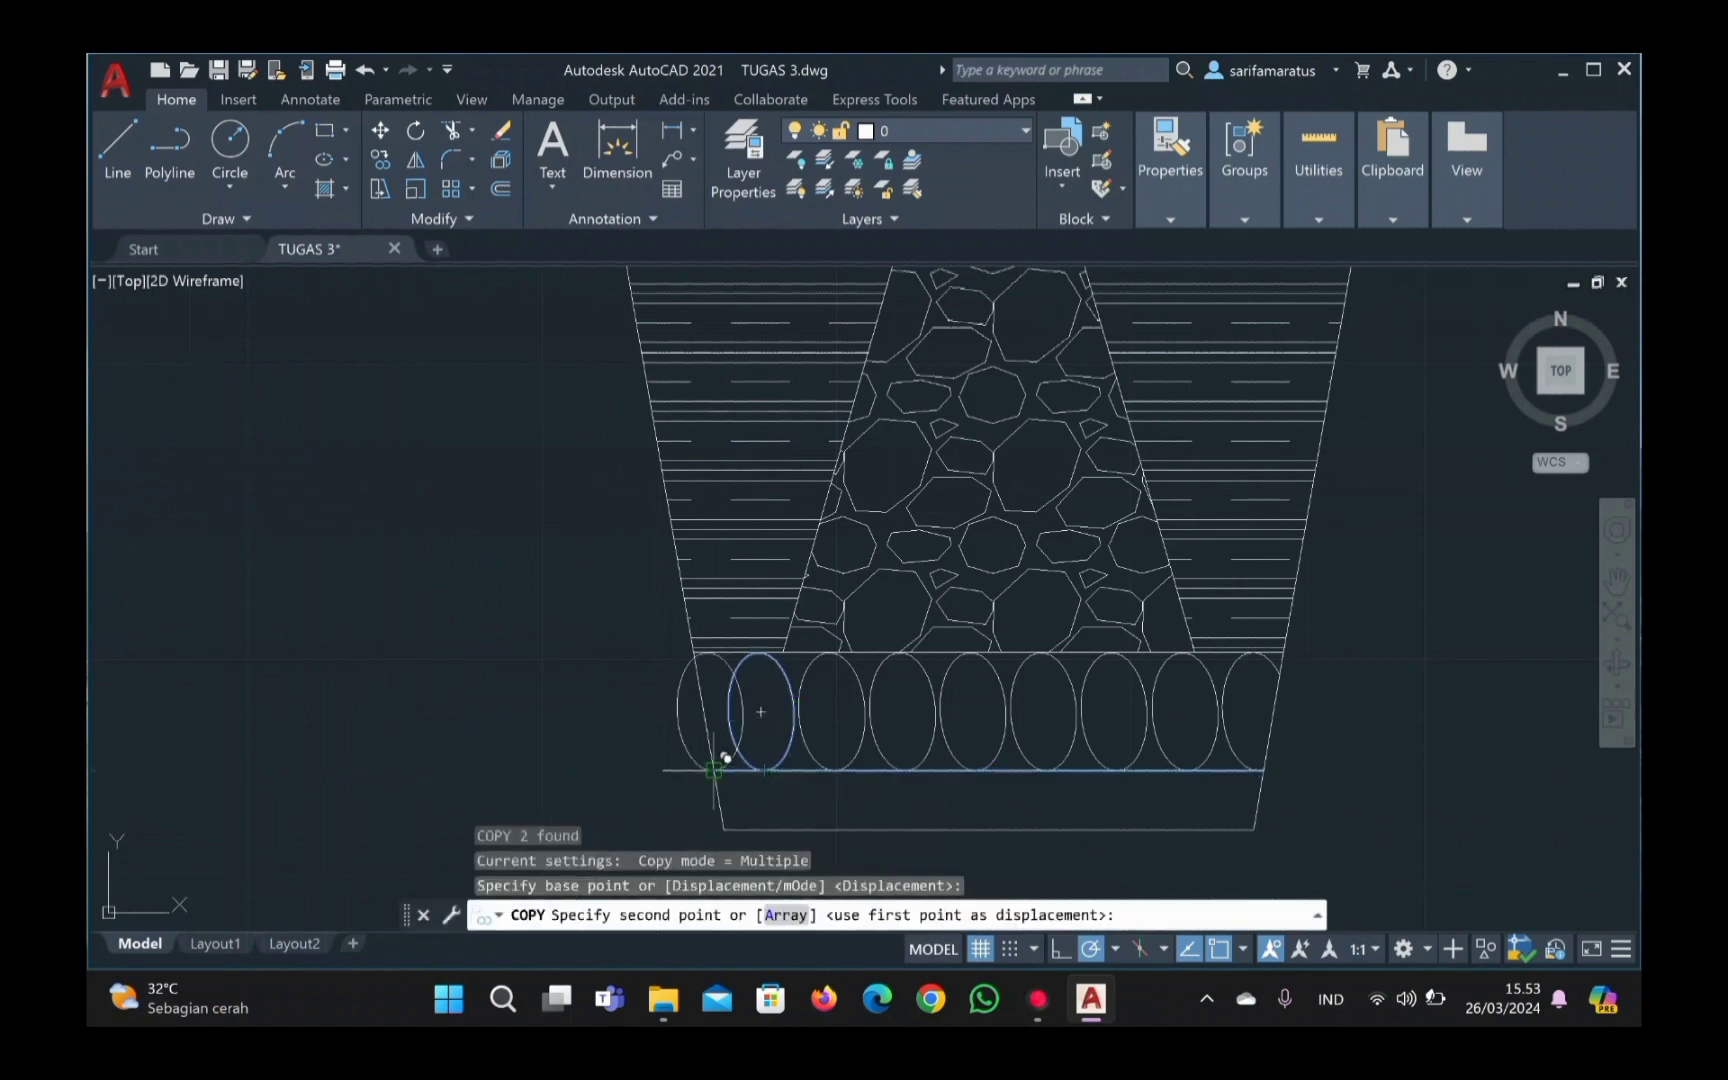
pyautogui.click(696, 770)
pyautogui.press('Return')
# Step: Trim the parts of the copied ellipse and base line that extend beyond the left sloping edge
pyautogui.write('tr')
pyautogui.press('Return')
pyautogui.click(666, 739)
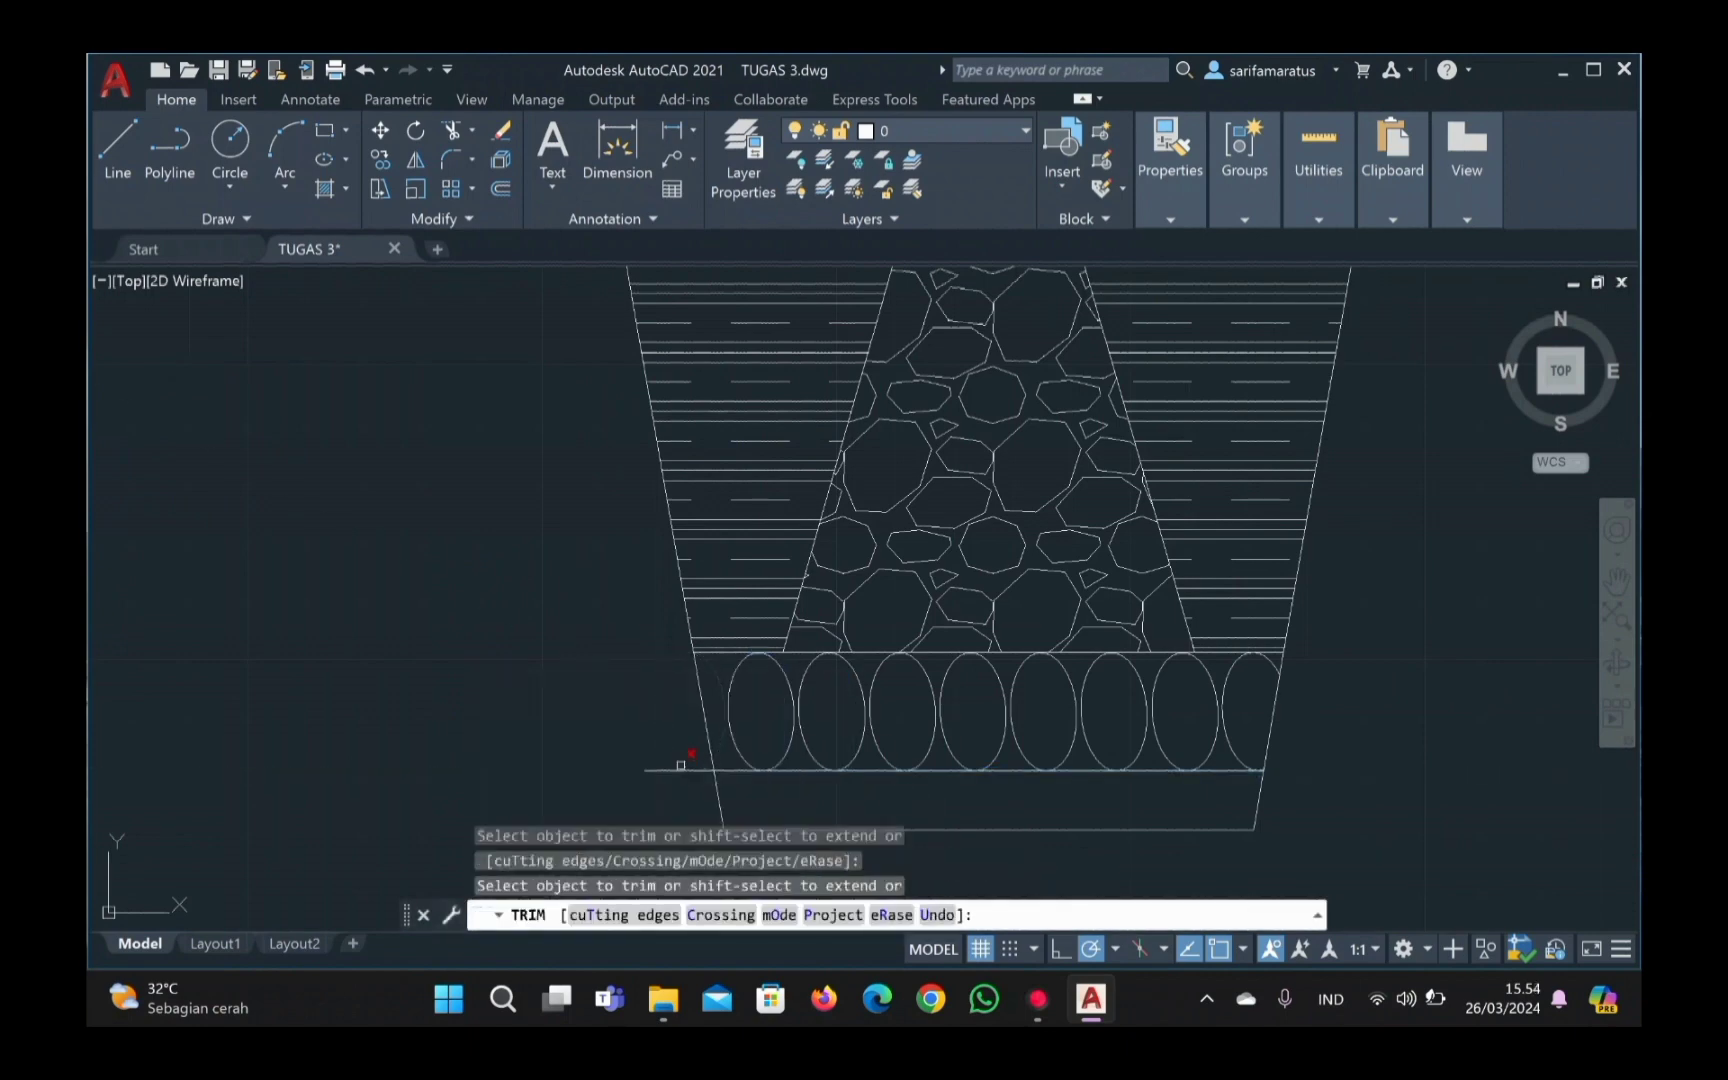
pyautogui.scroll(10, 703, 773)
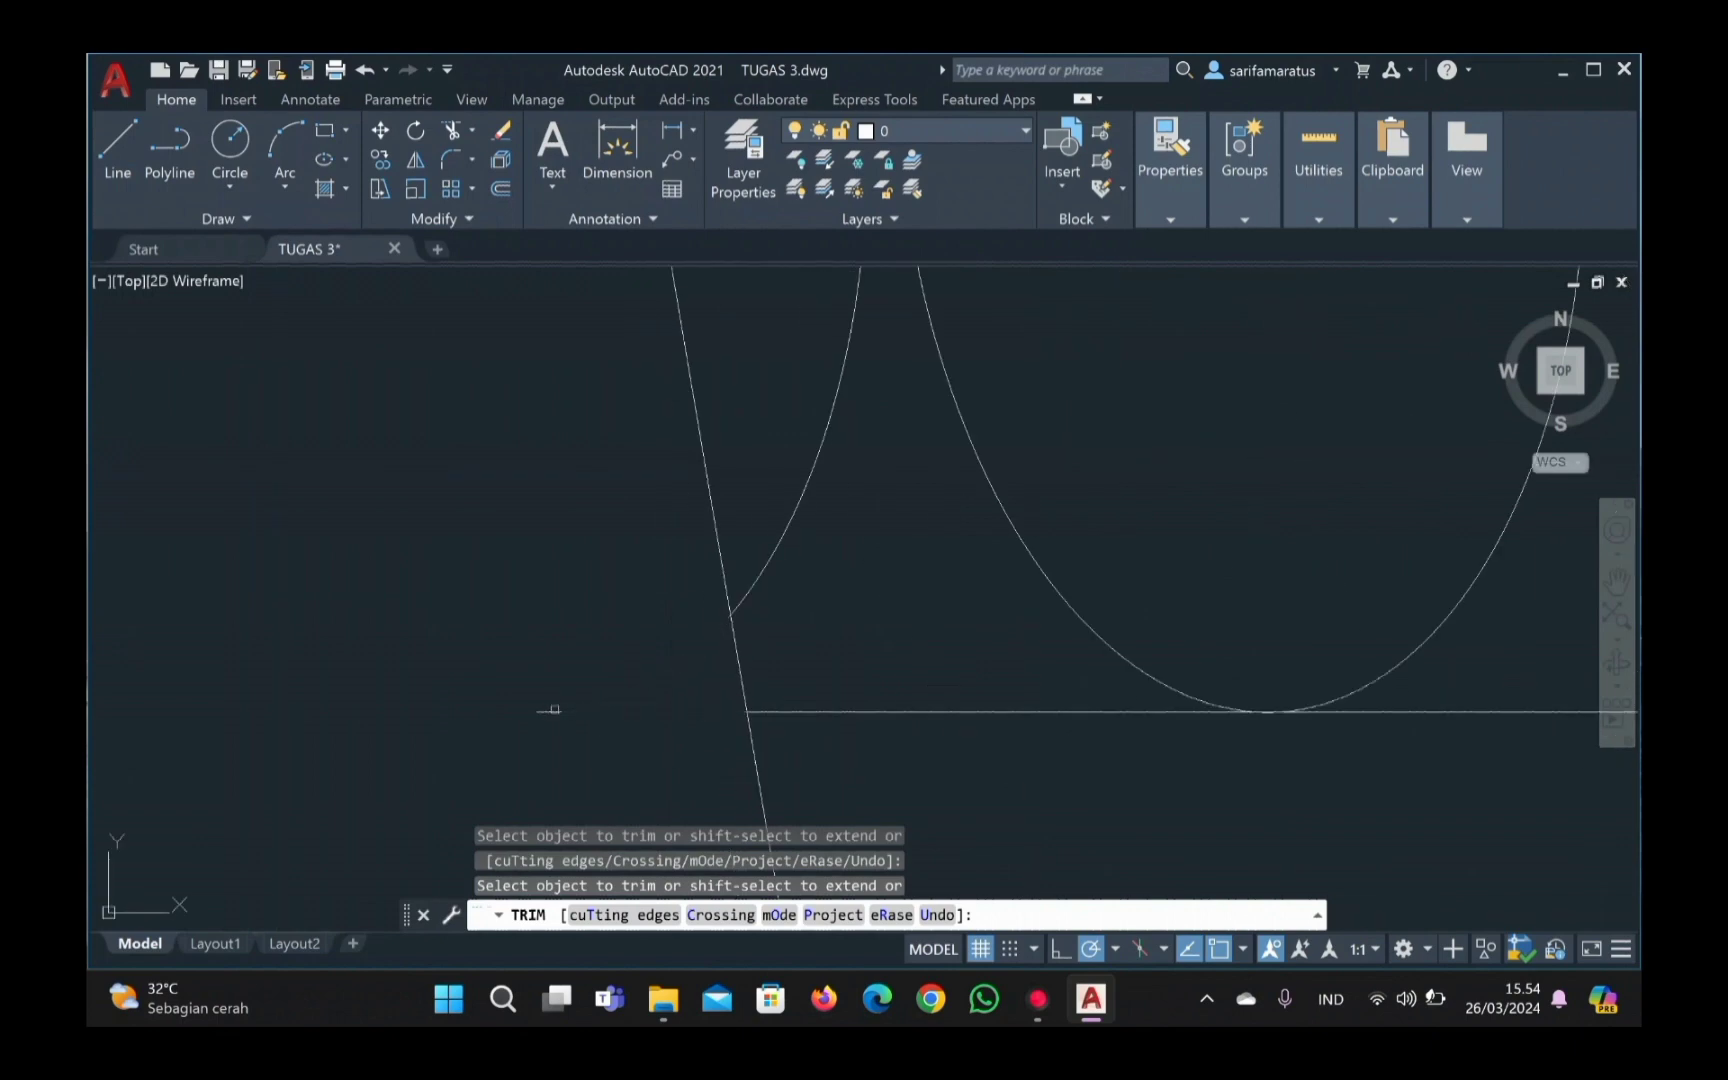
pyautogui.press('Return')
pyautogui.scroll(-10, 792, 735)
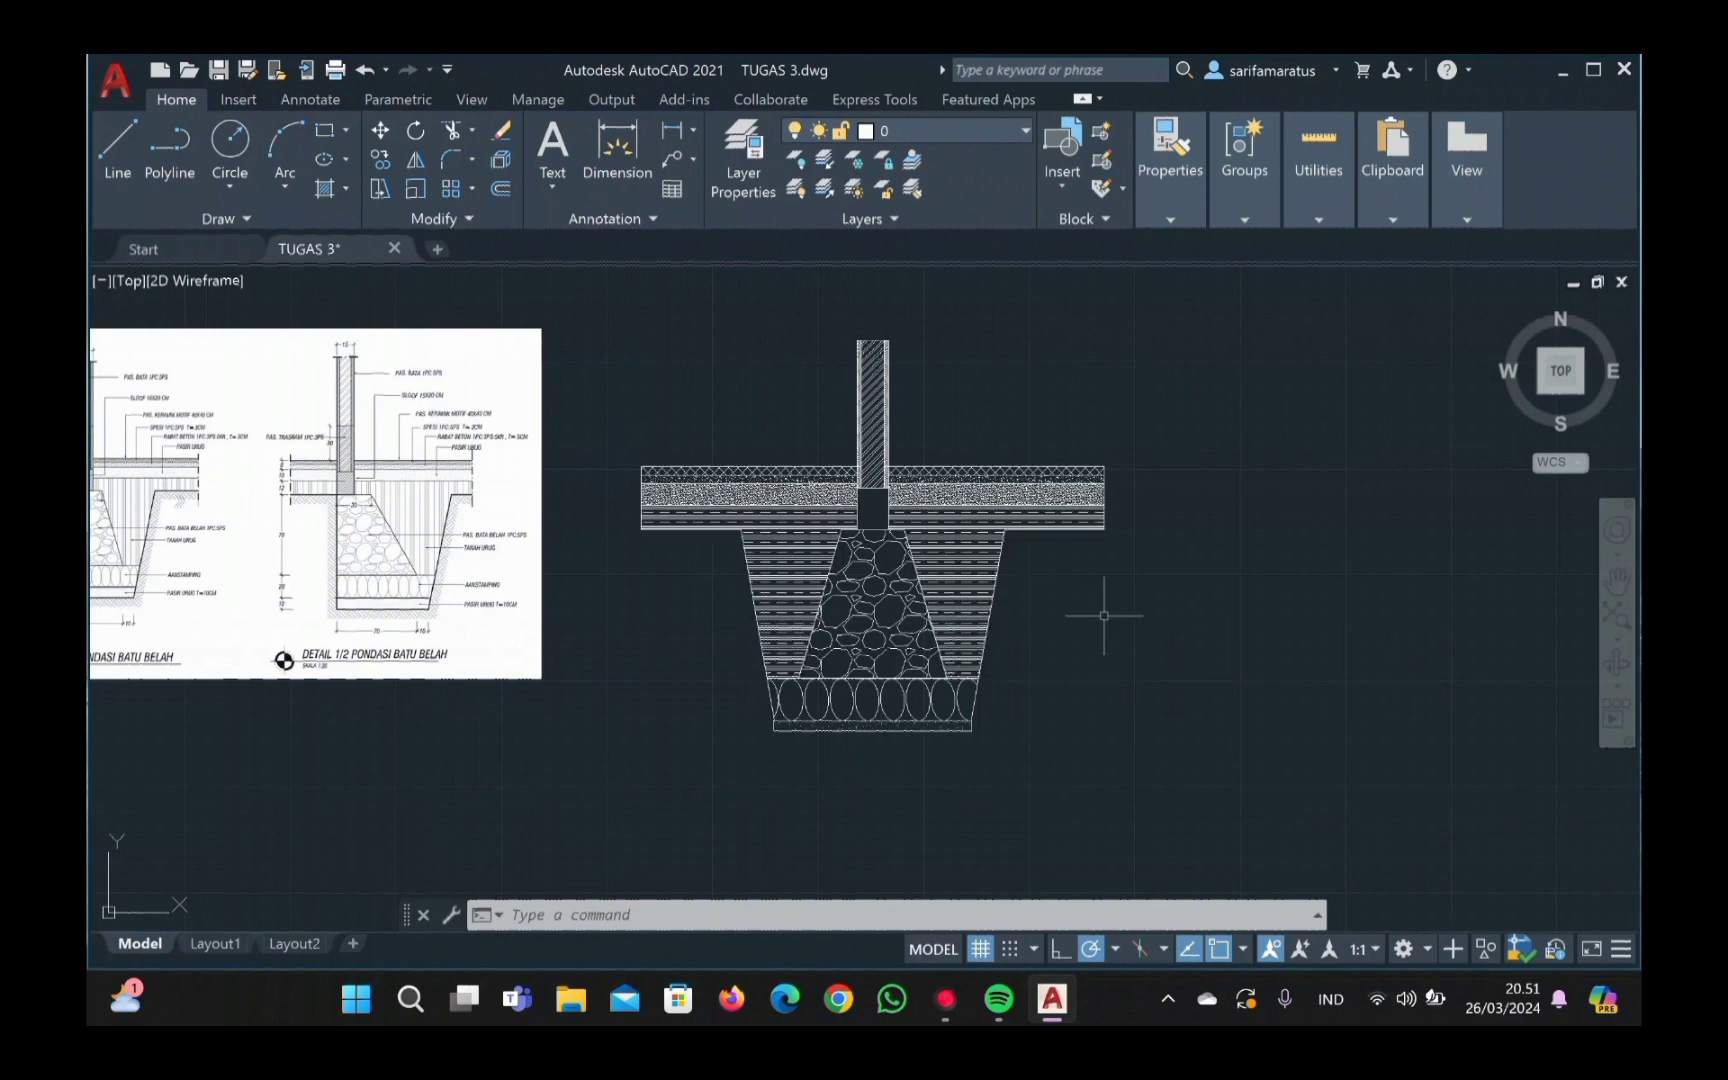
# Step: Add a multileader pointing to the bottom sand layer, landing right of the foundation, with the text "PASIR URUG T = 10 CM"
pyautogui.write('LABEL')
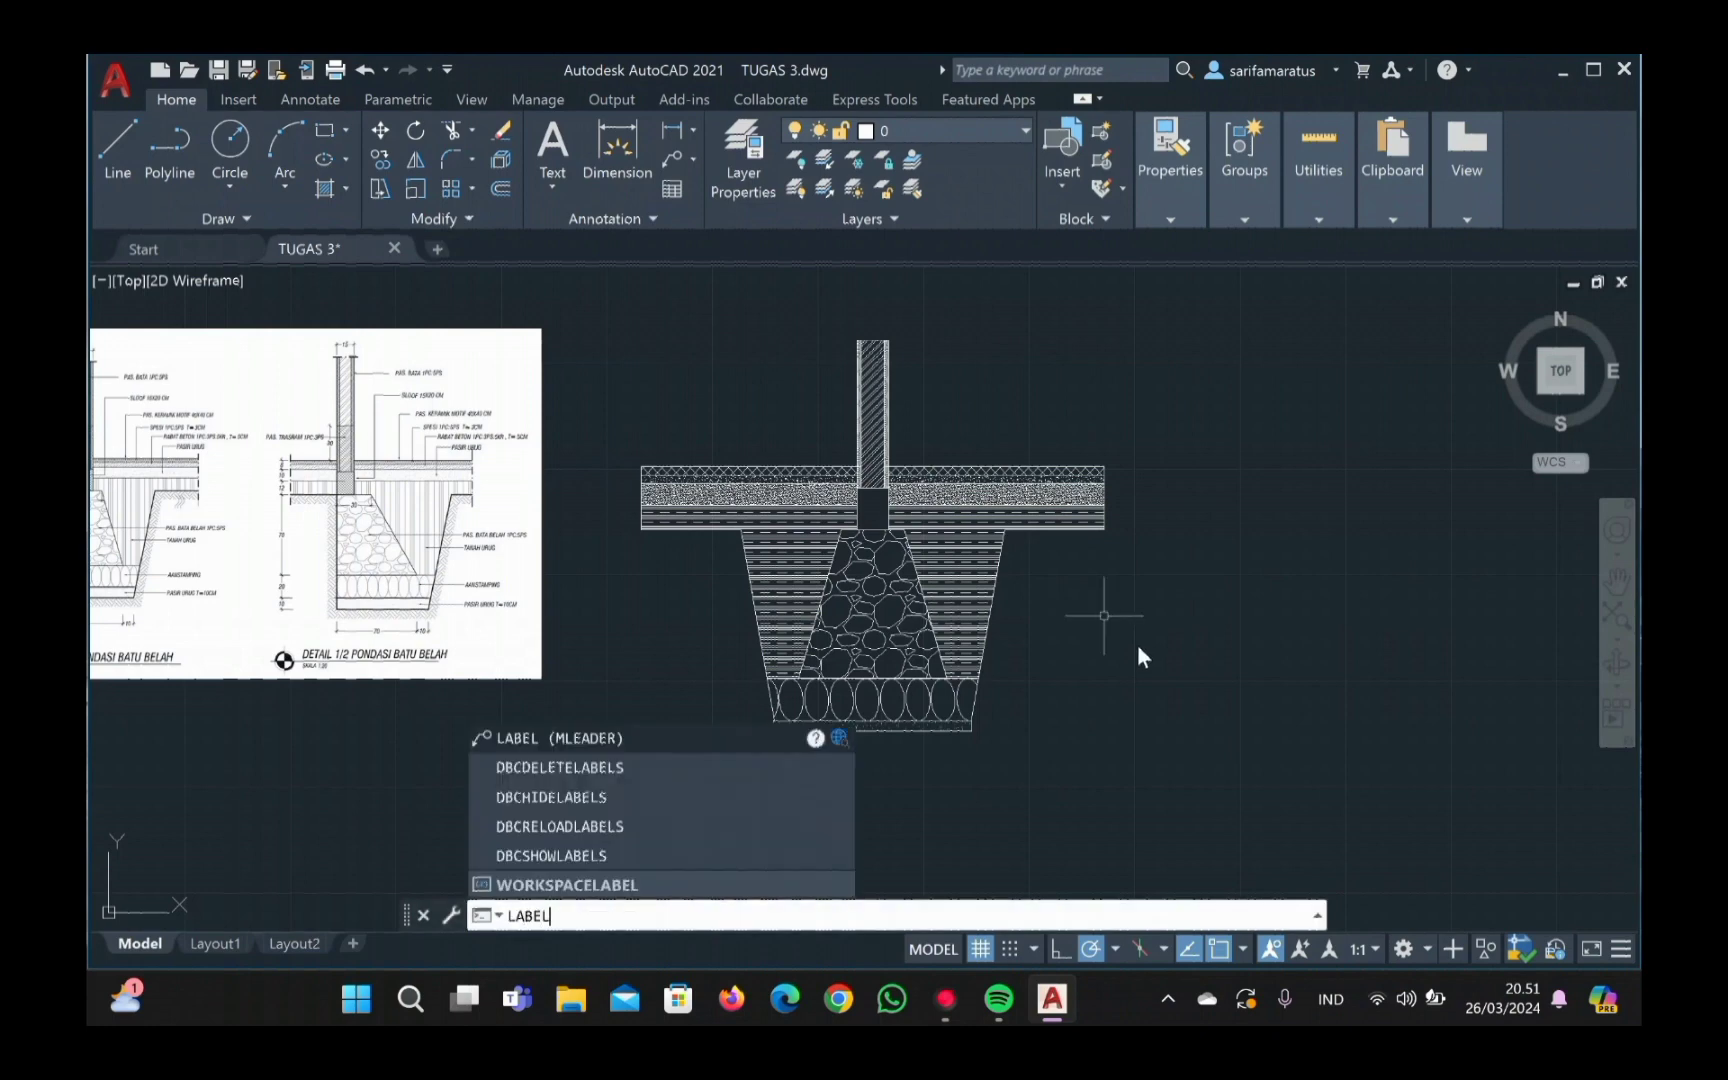
pyautogui.click(738, 740)
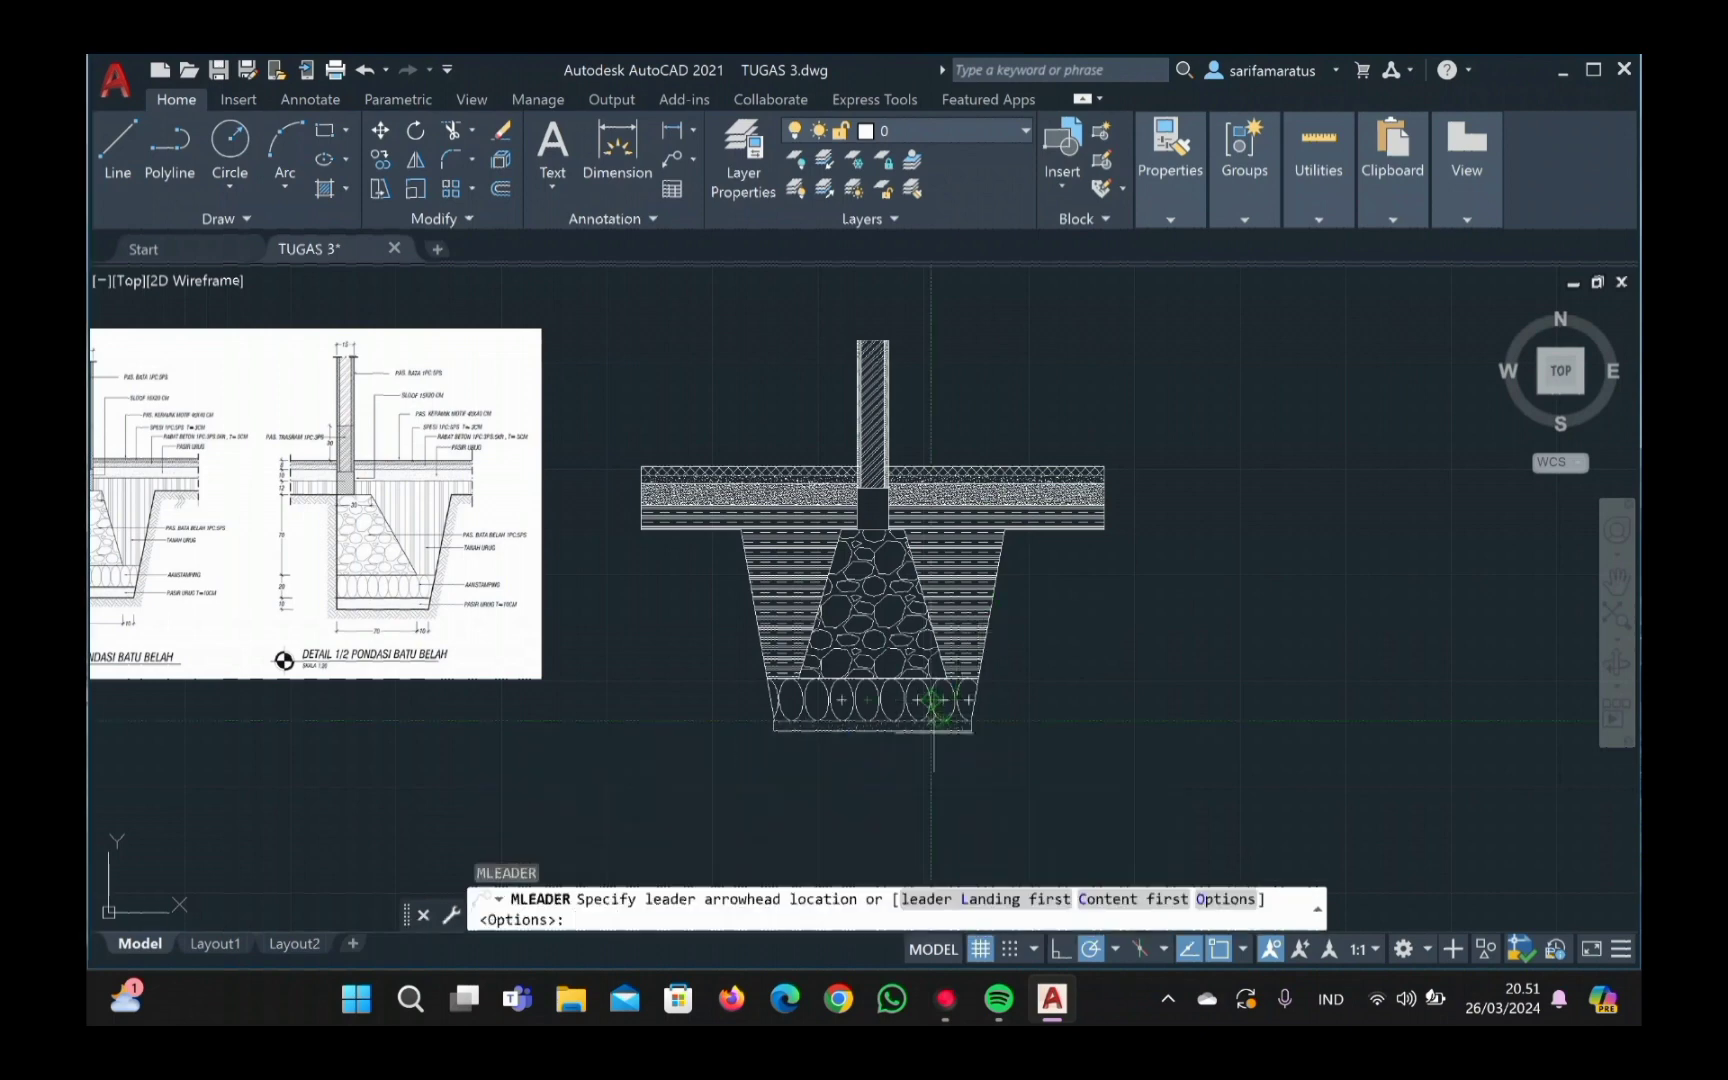
pyautogui.scroll(-2, 938, 722)
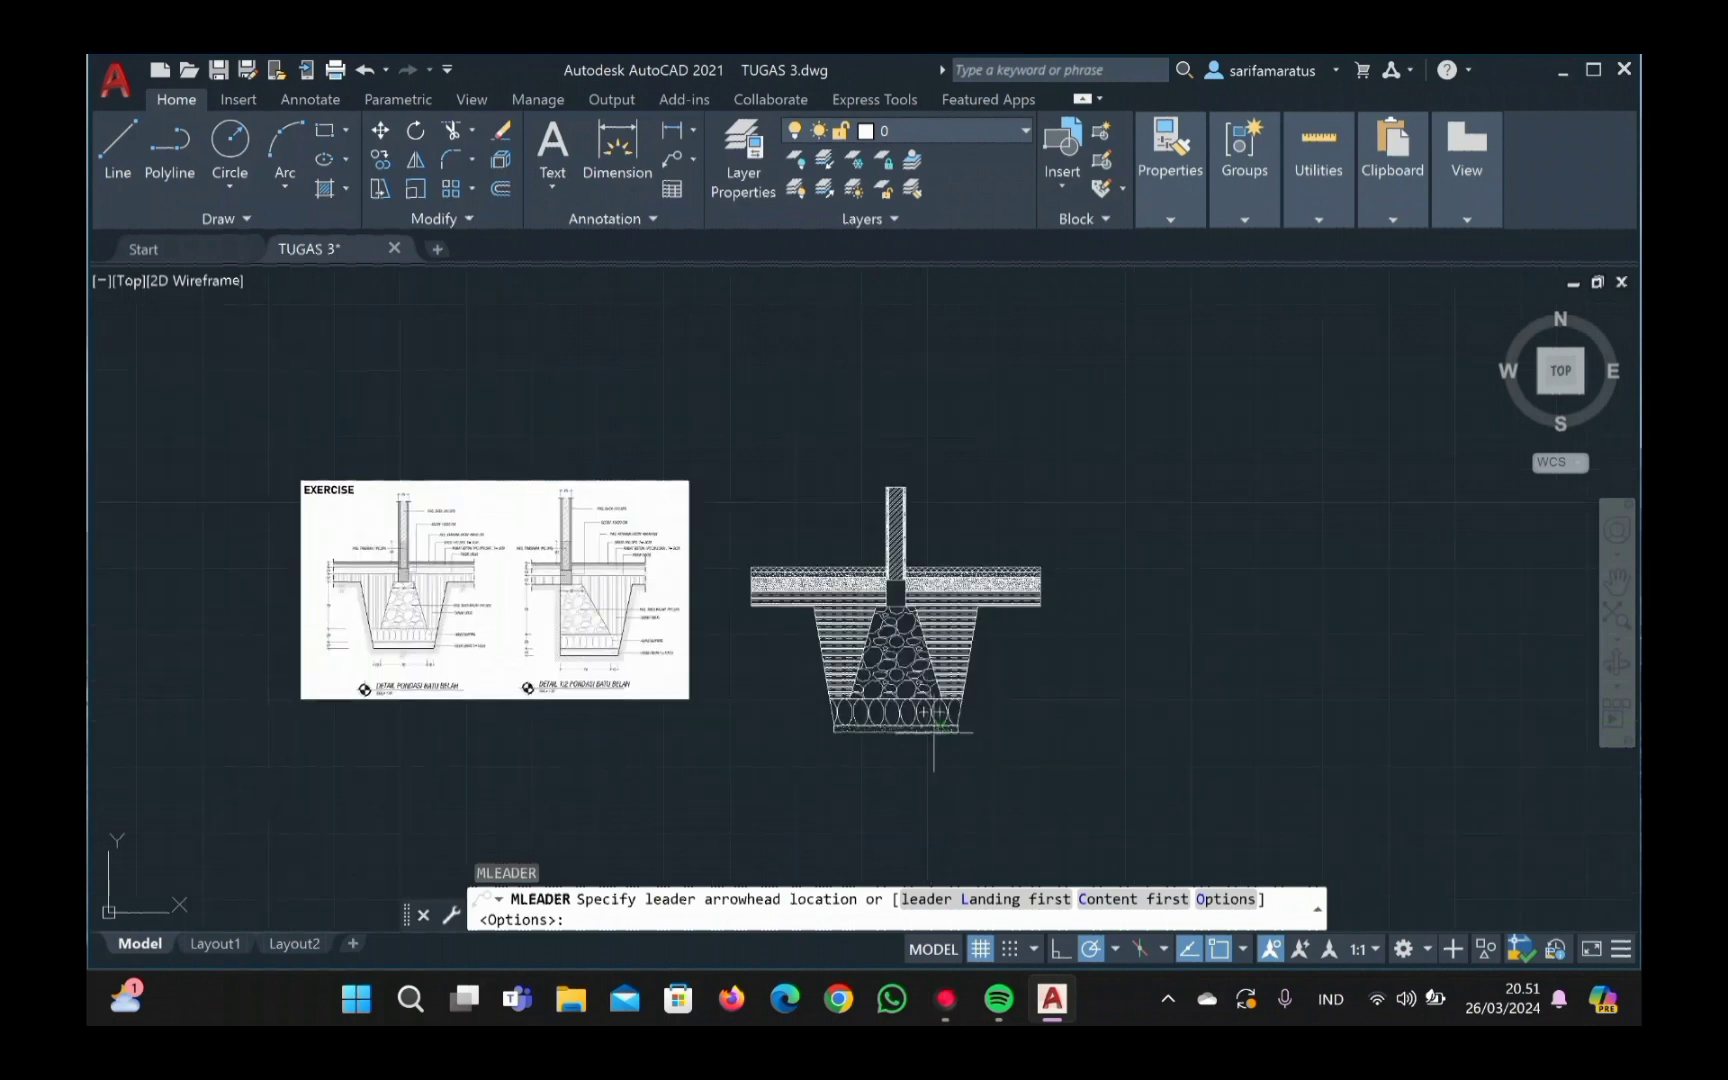
pyautogui.scroll(2, 939, 724)
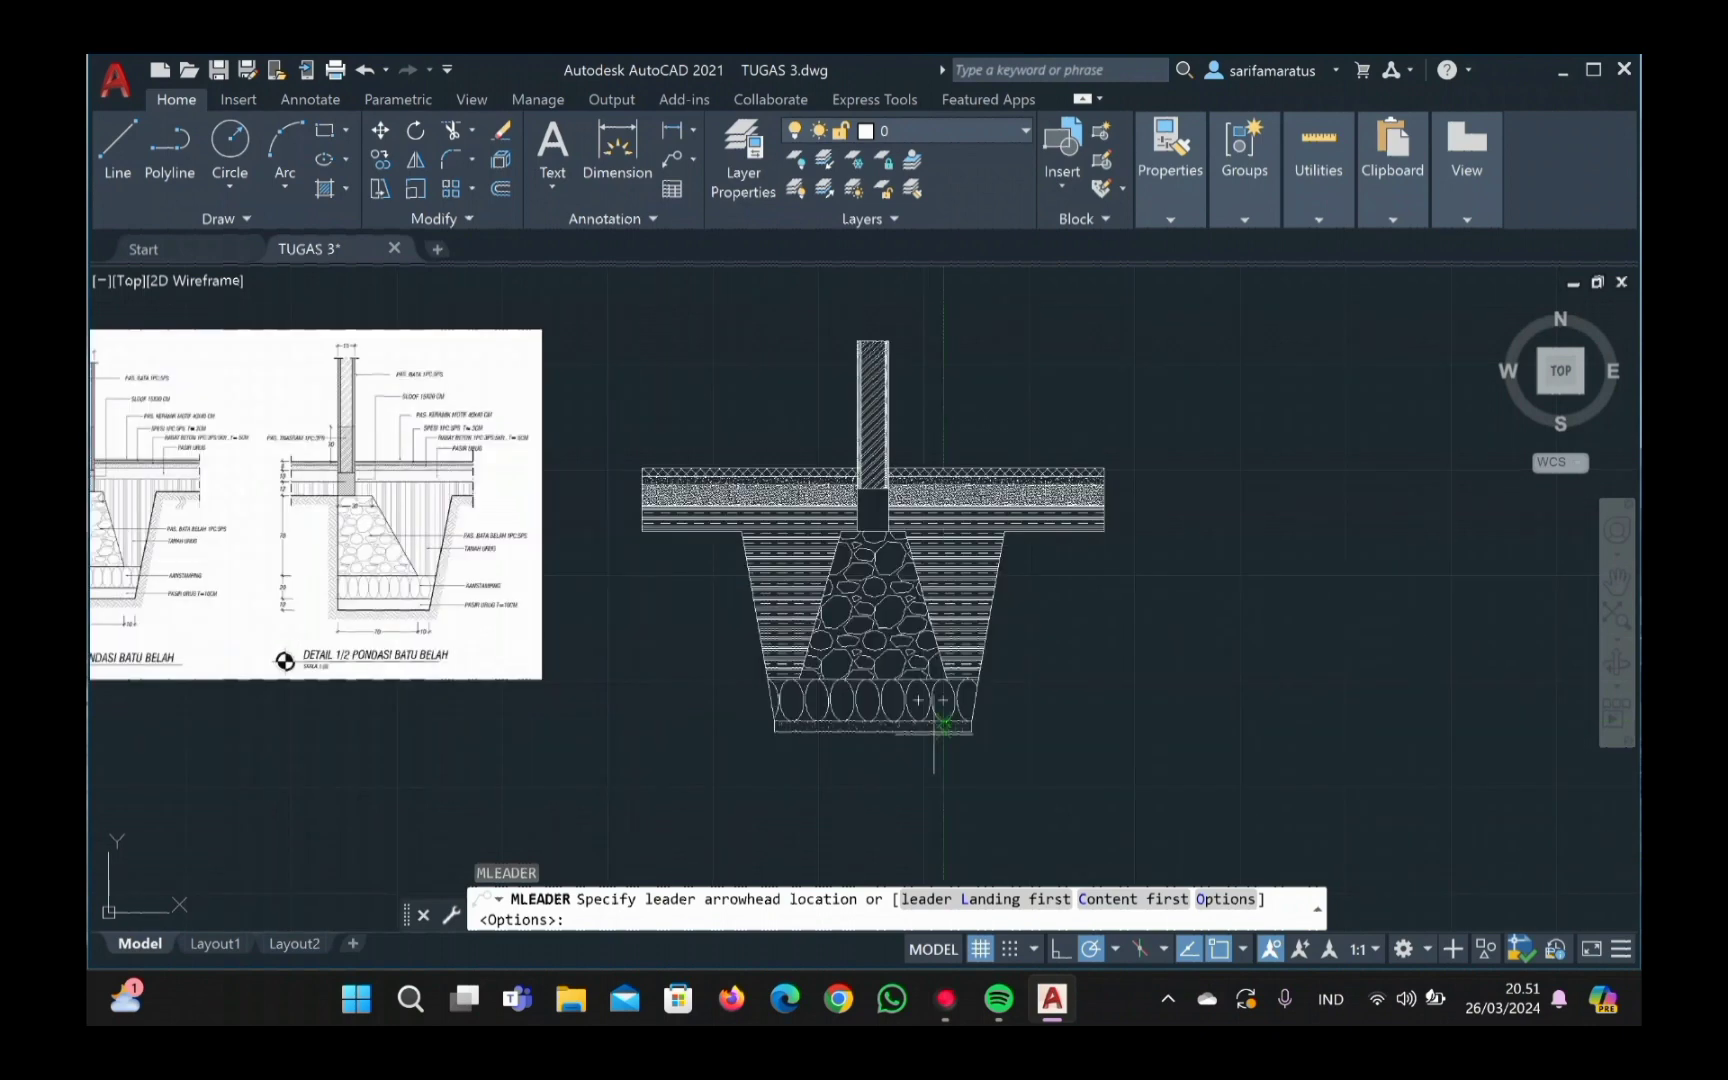
pyautogui.scroll(5, 933, 731)
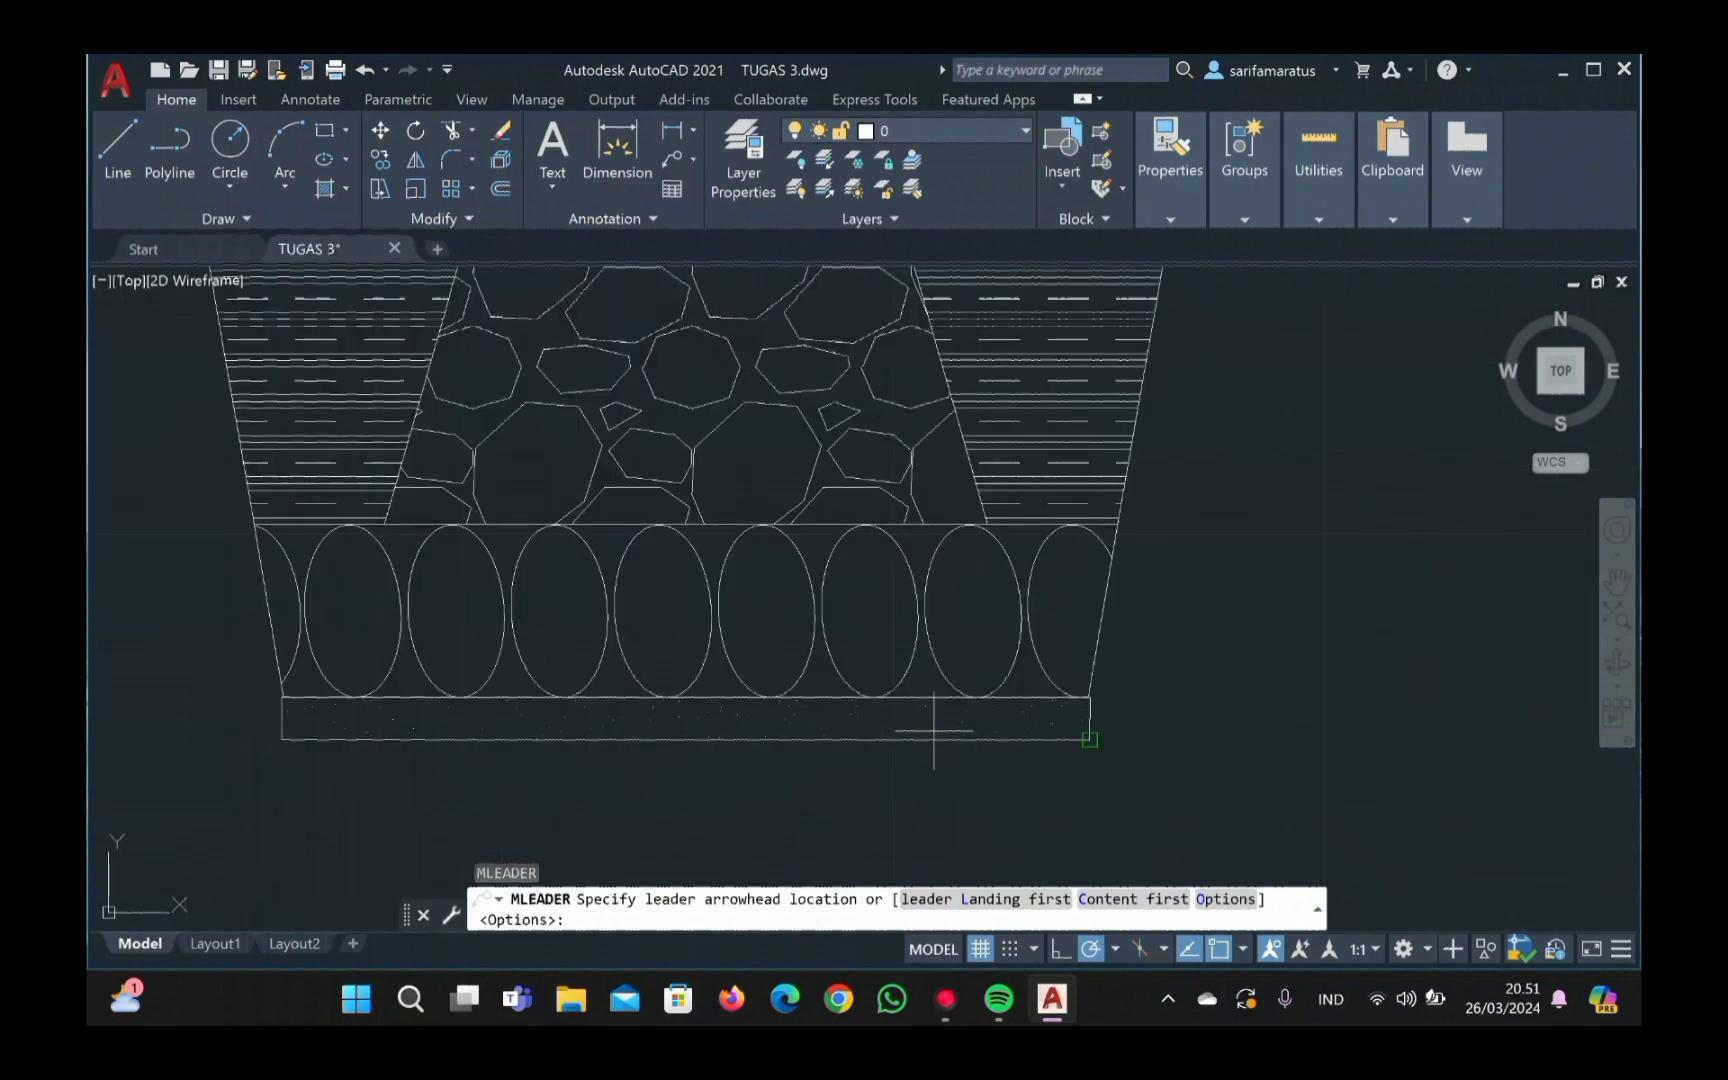
pyautogui.click(868, 730)
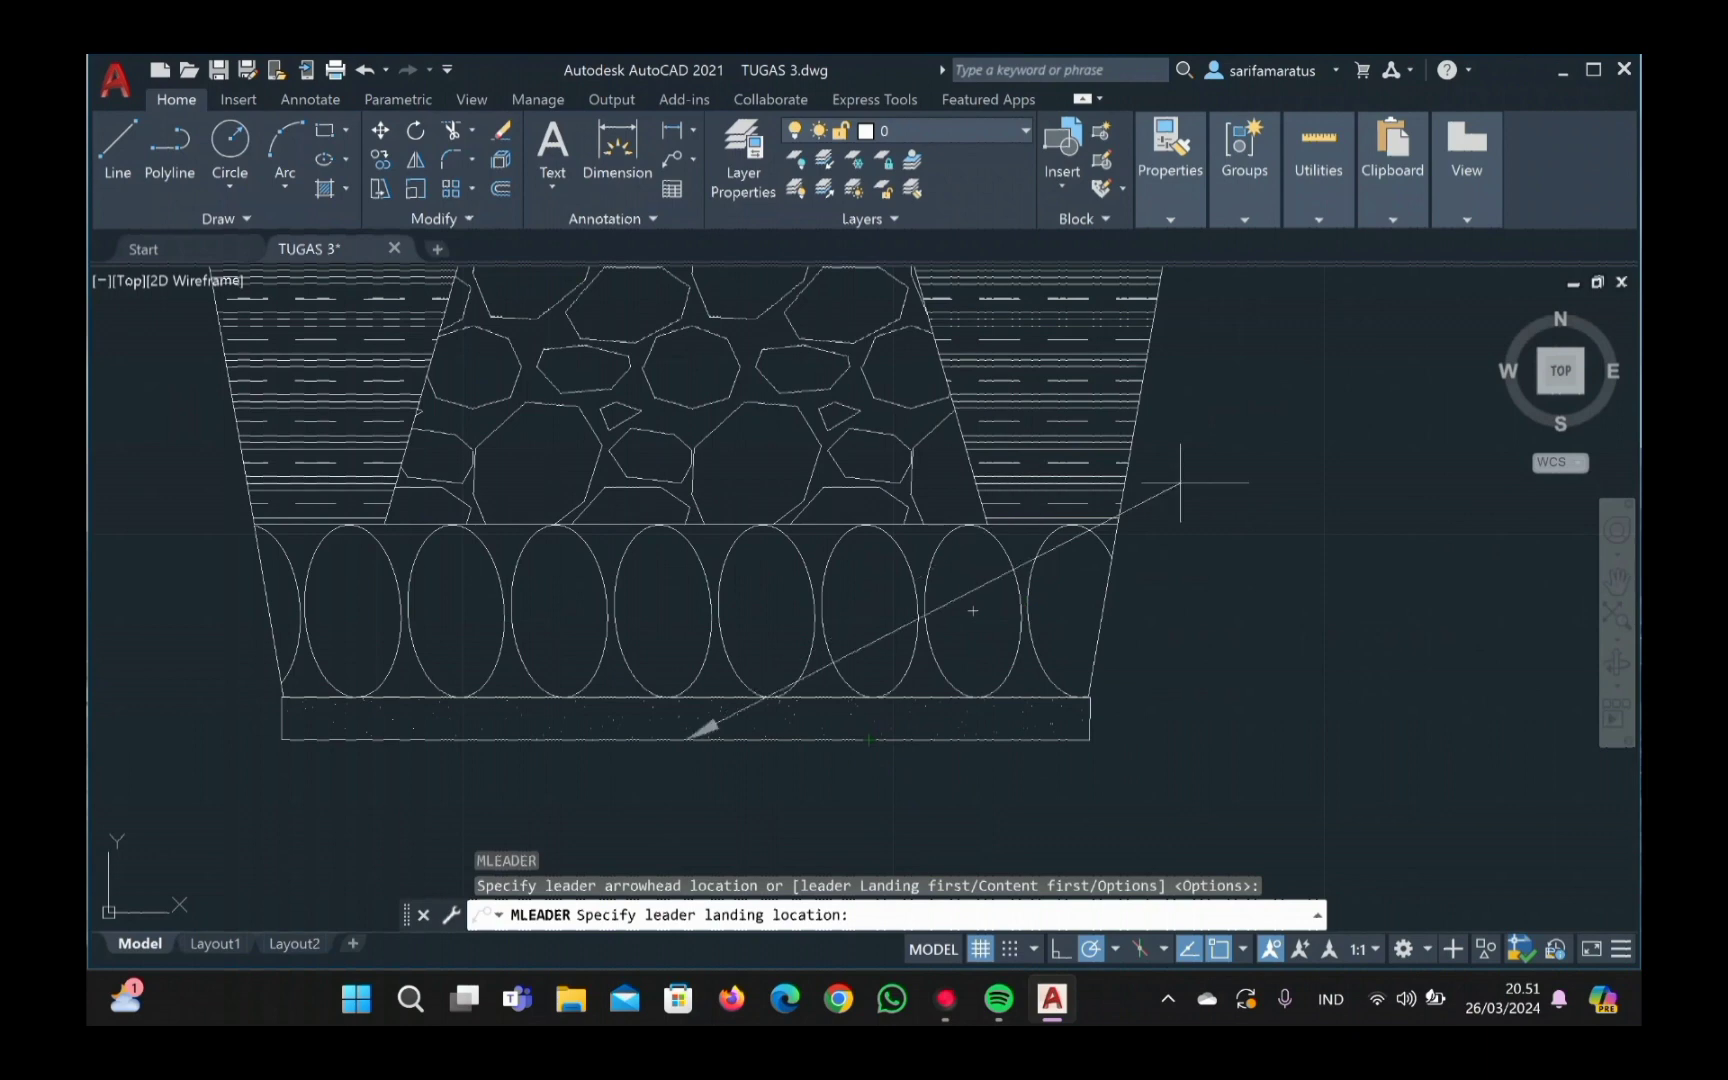
pyautogui.scroll(-2, 1180, 483)
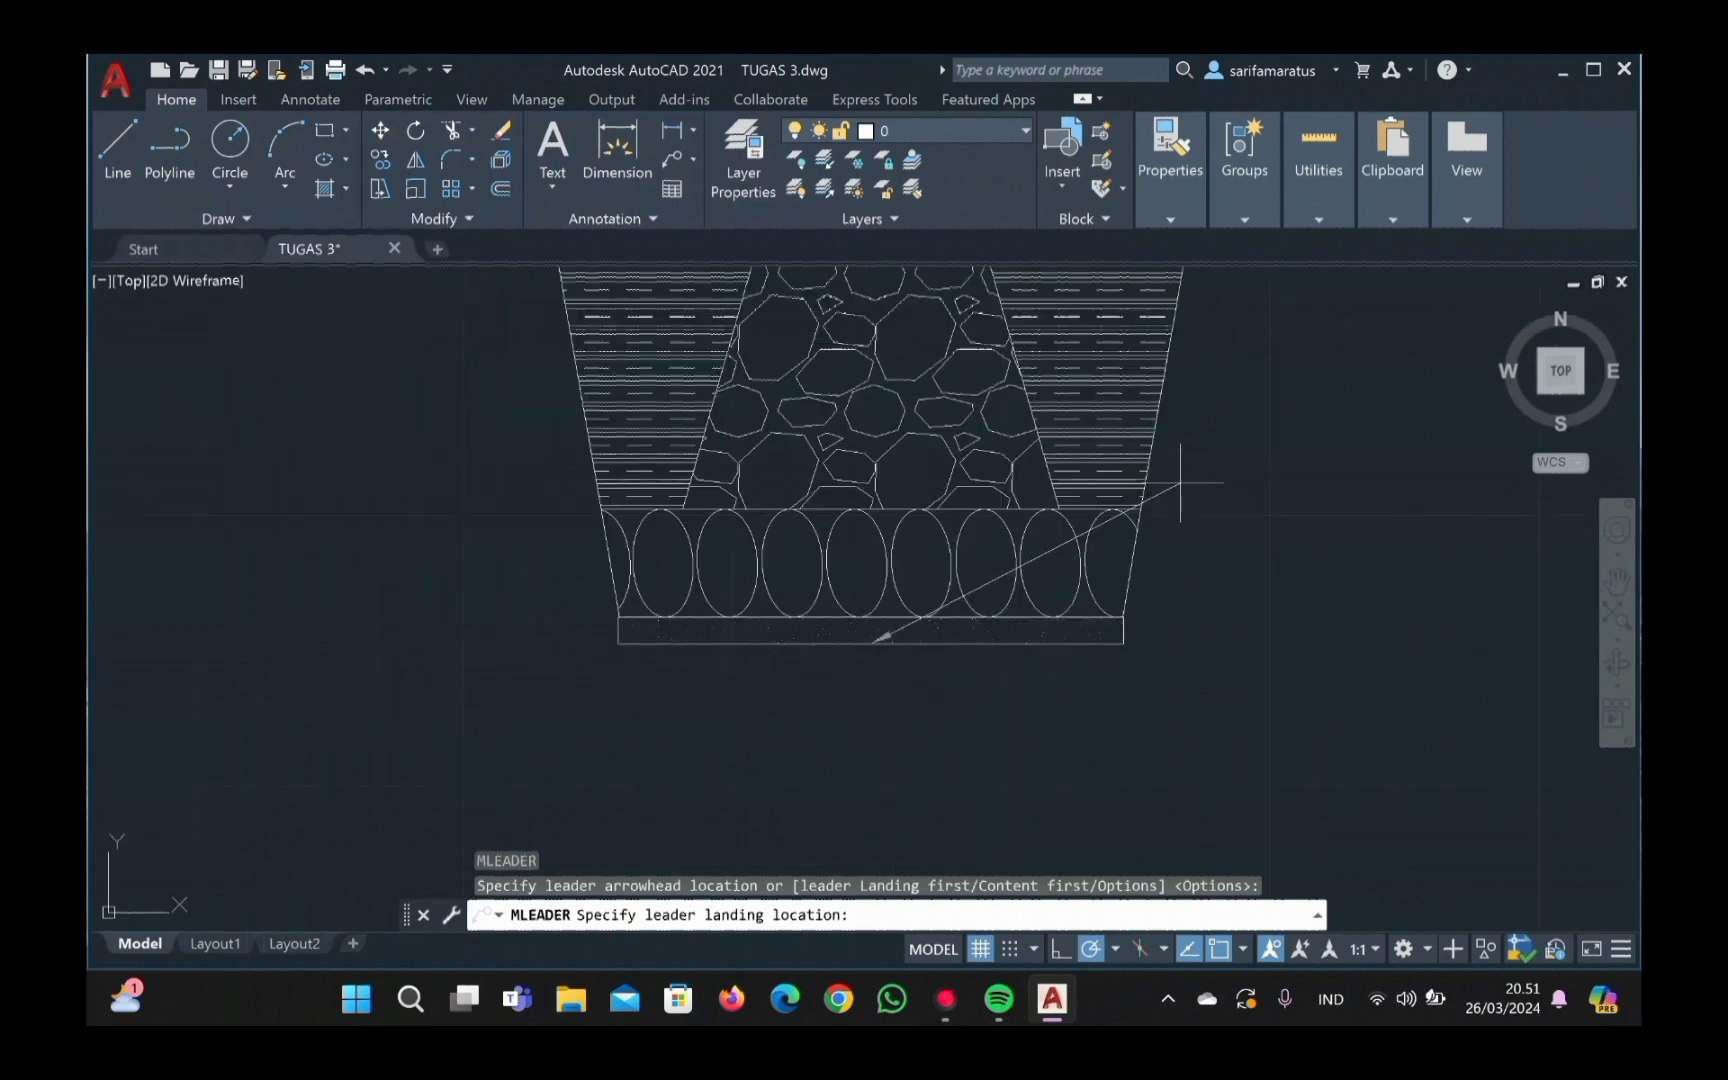
pyautogui.scroll(-4, 1180, 483)
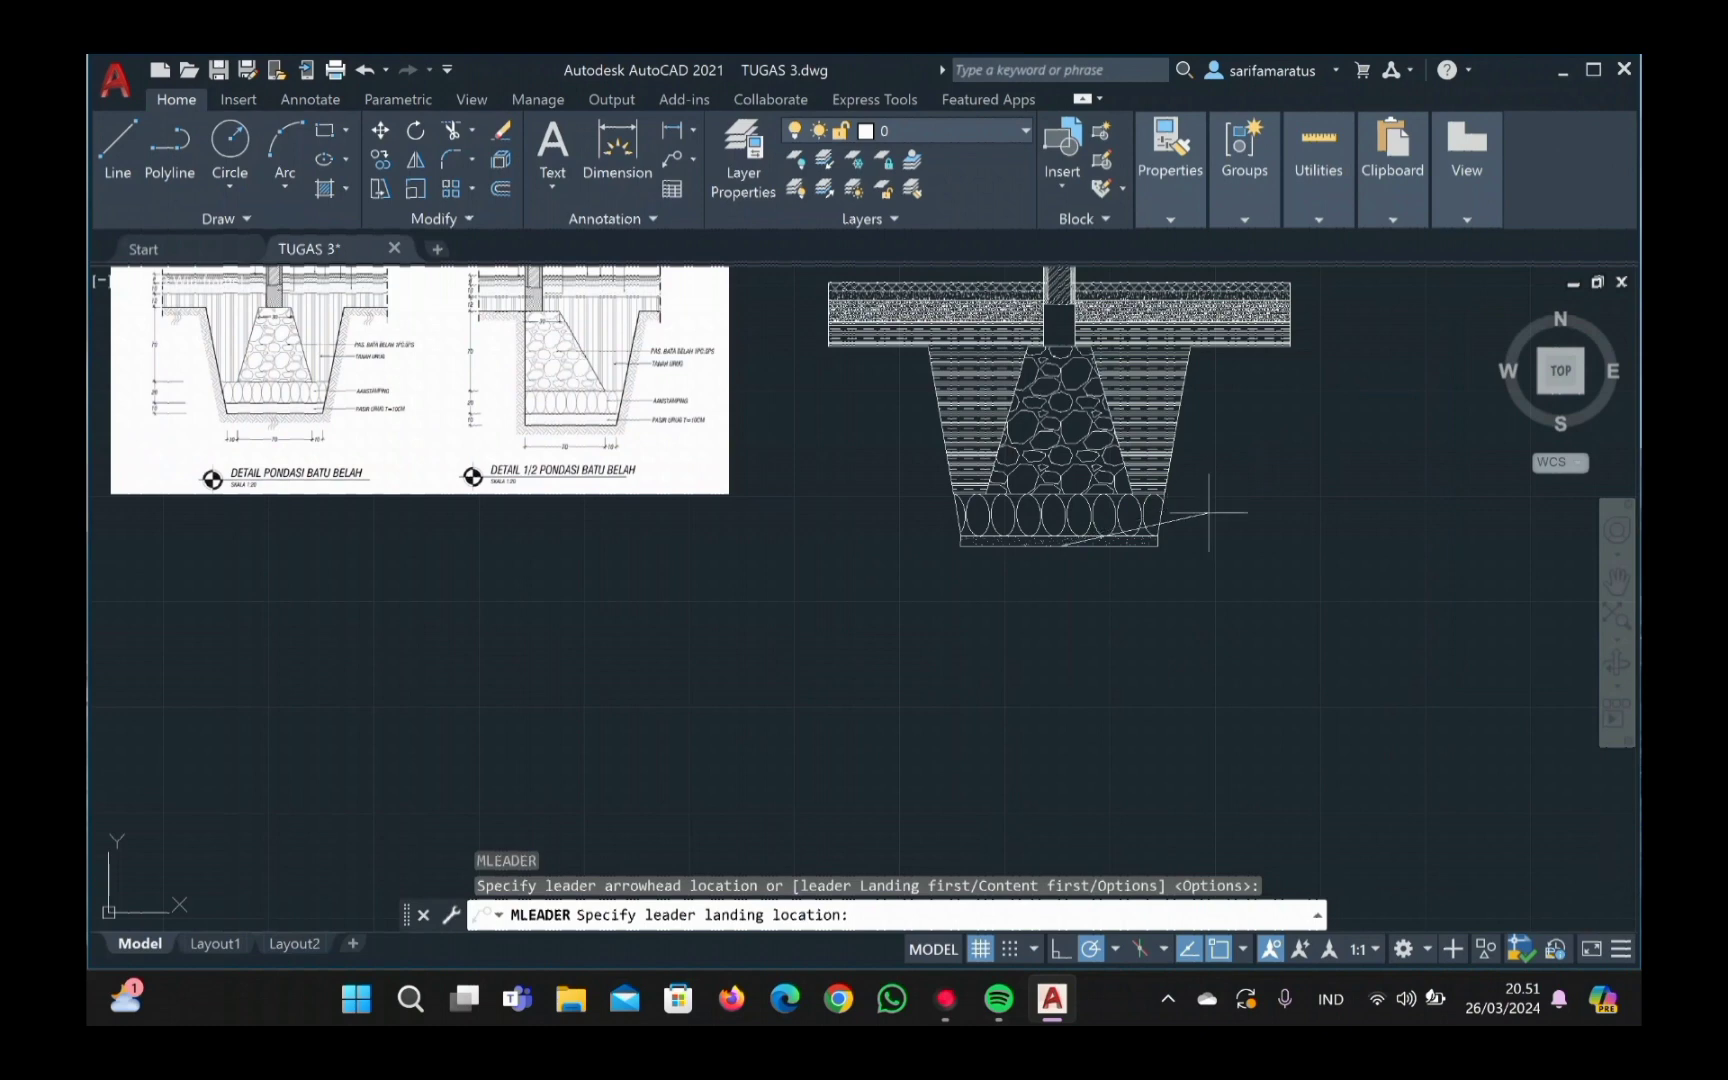
pyautogui.click(1225, 512)
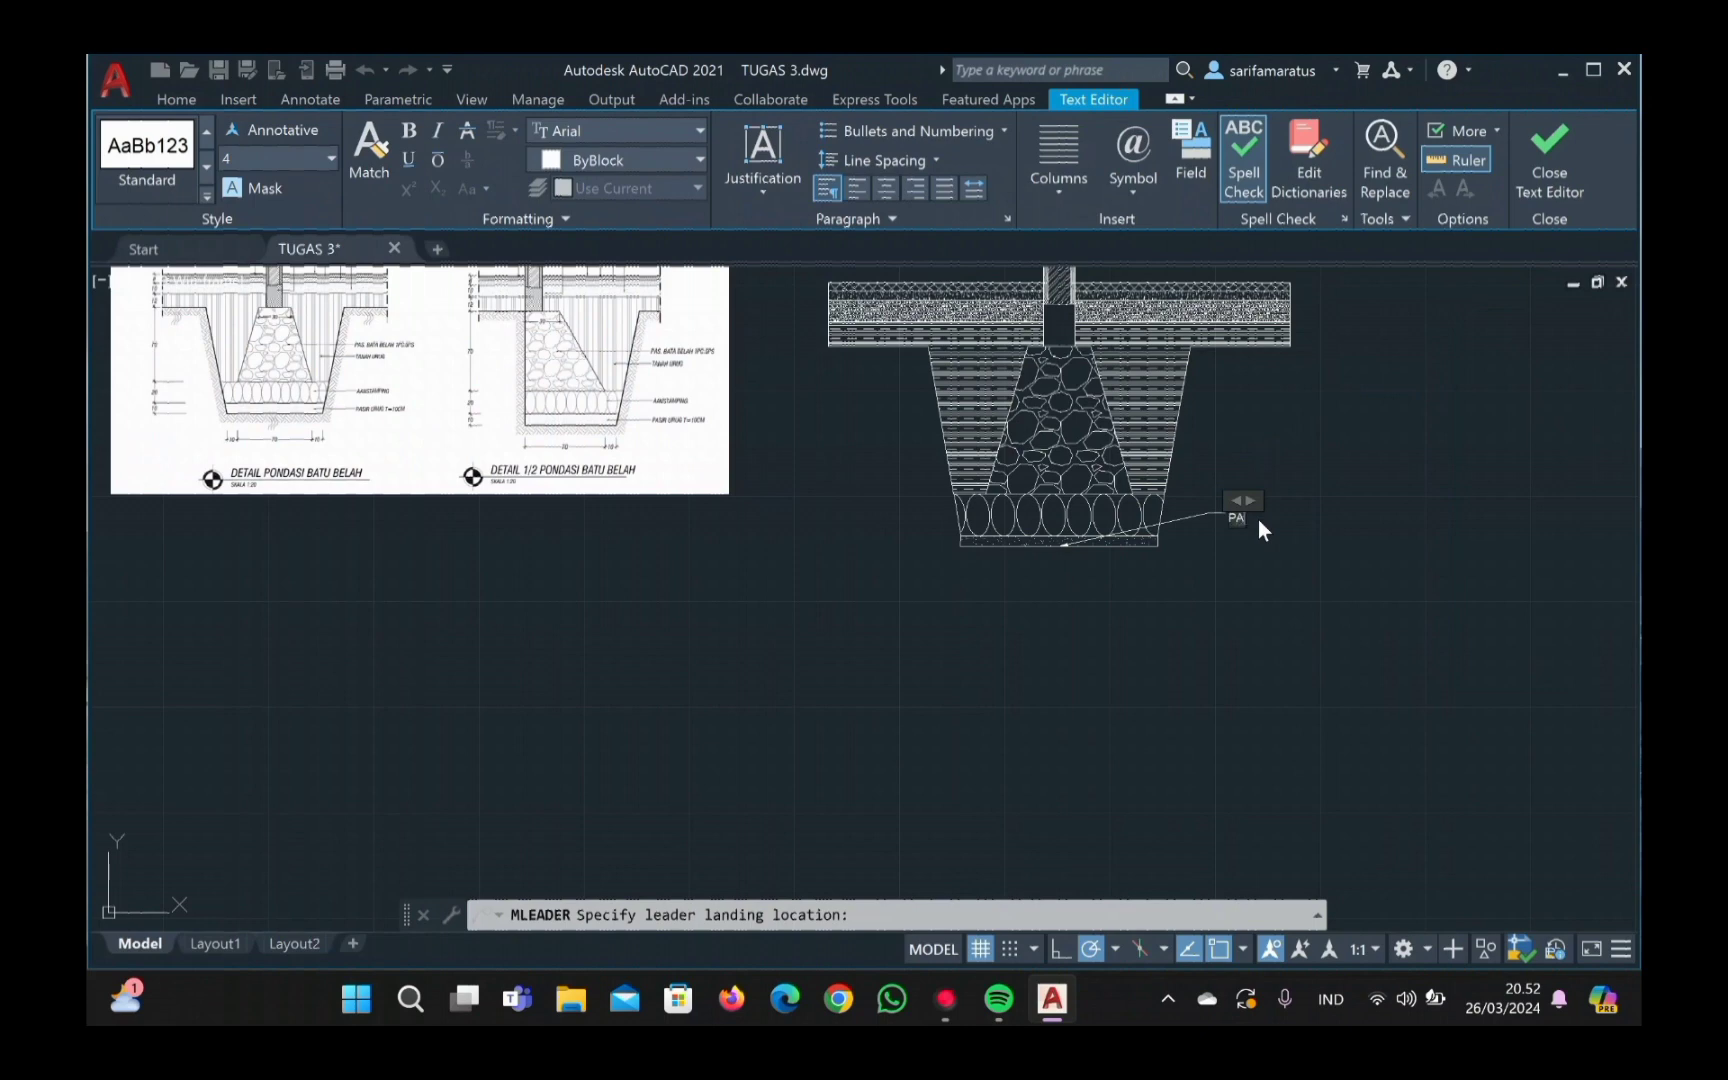
pyautogui.write('SI')
pyautogui.write('R URUG T = 10 CM')
# Step: Make the sand layer label bold in the Bahnschrift Light SemiCondensed font and finish editing it
pyautogui.moveTo(1228, 518); pyautogui.dragTo(1359, 518)
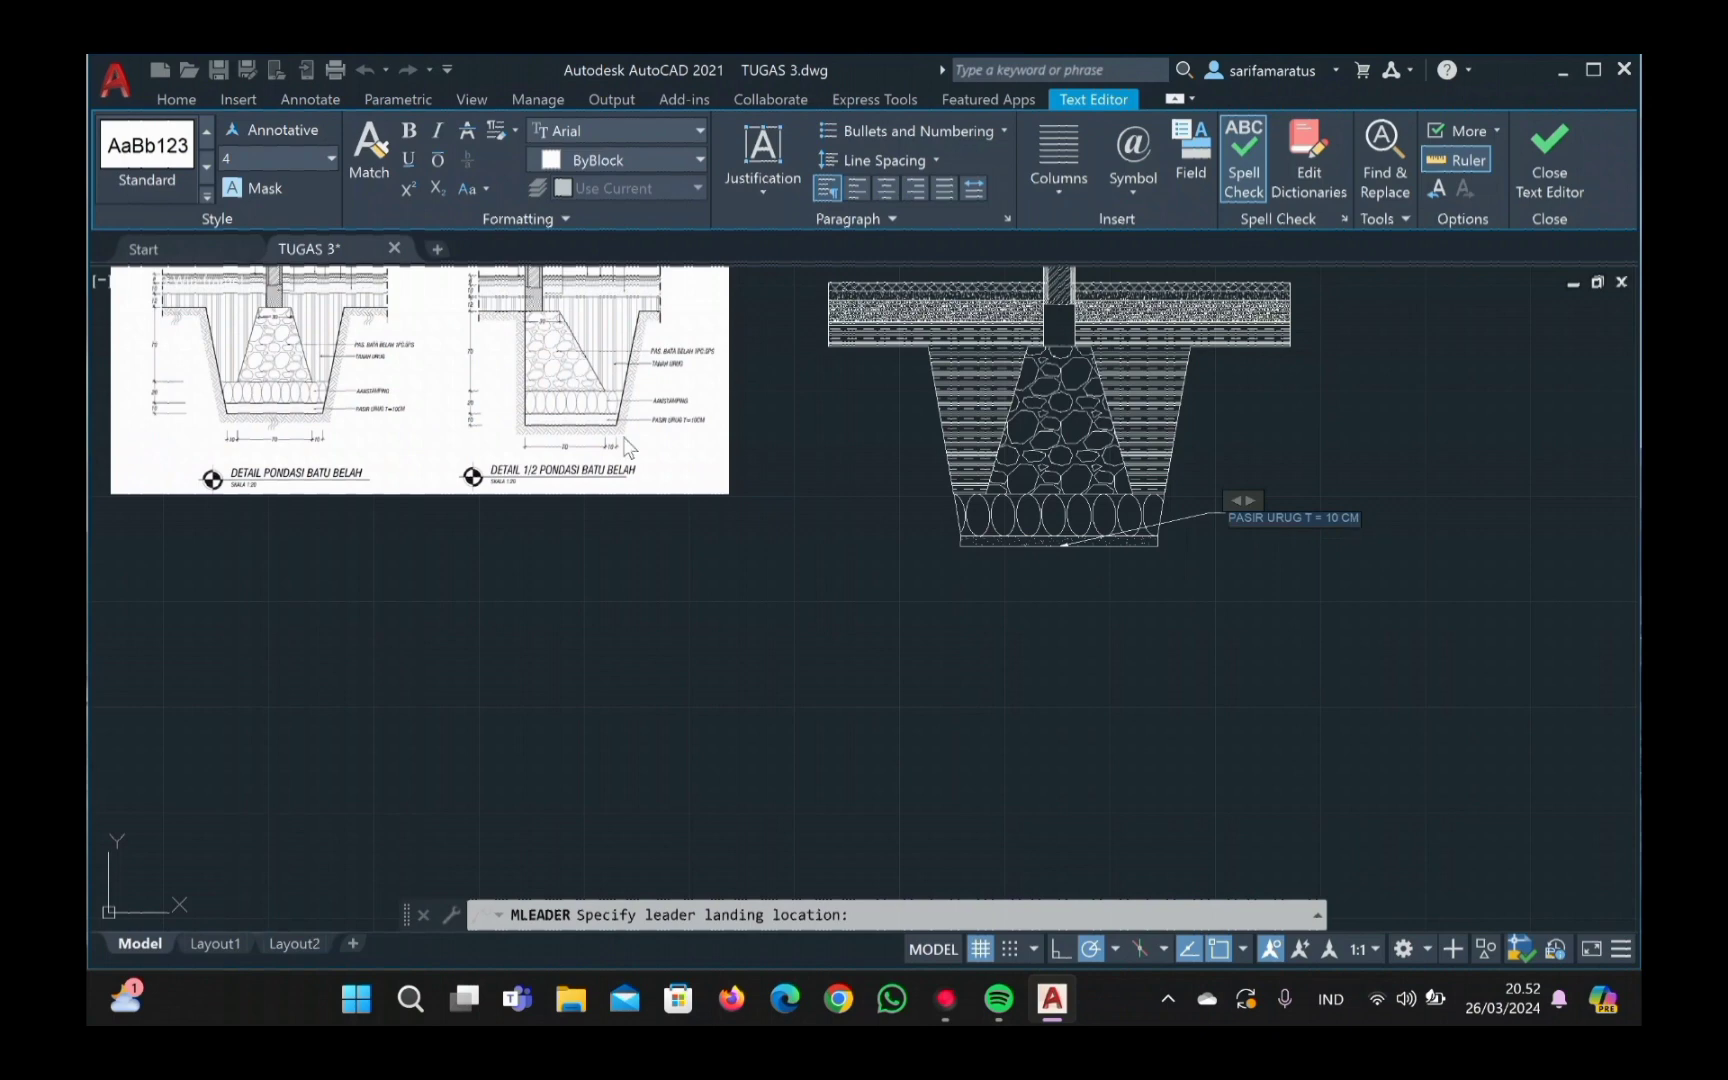
pyautogui.click(410, 134)
pyautogui.click(410, 132)
pyautogui.click(698, 130)
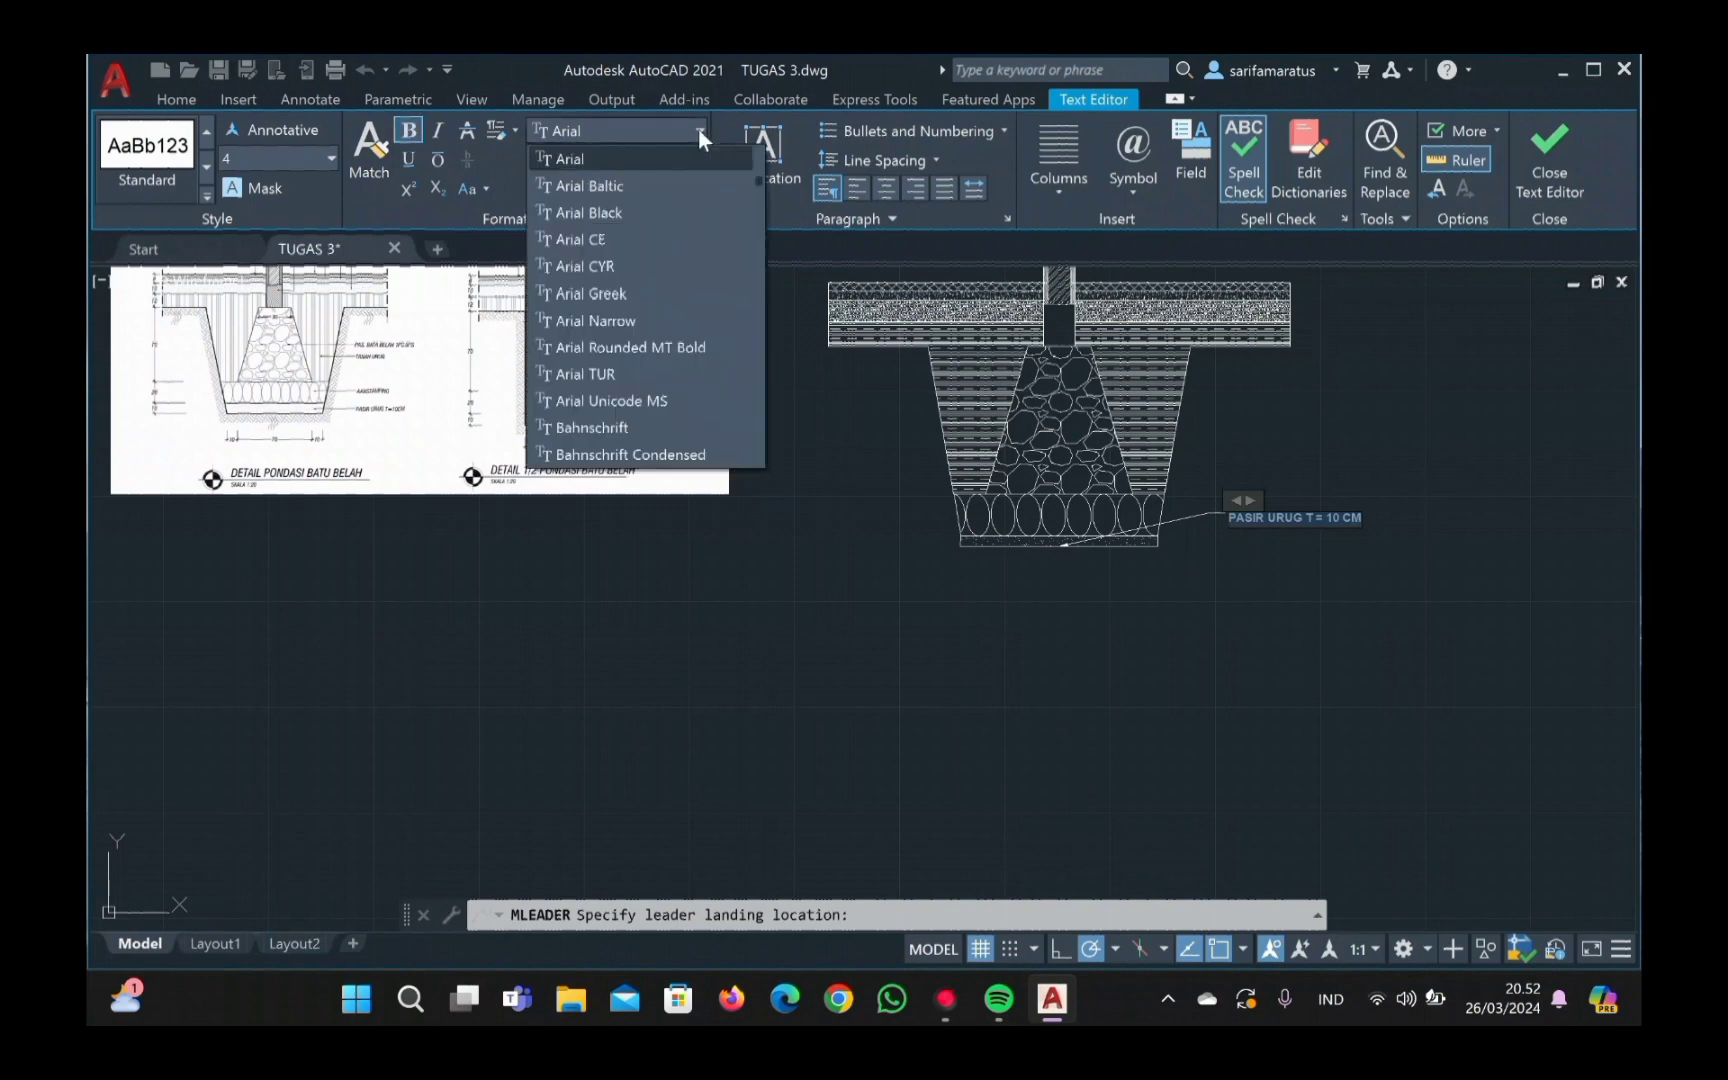
pyautogui.click(687, 186)
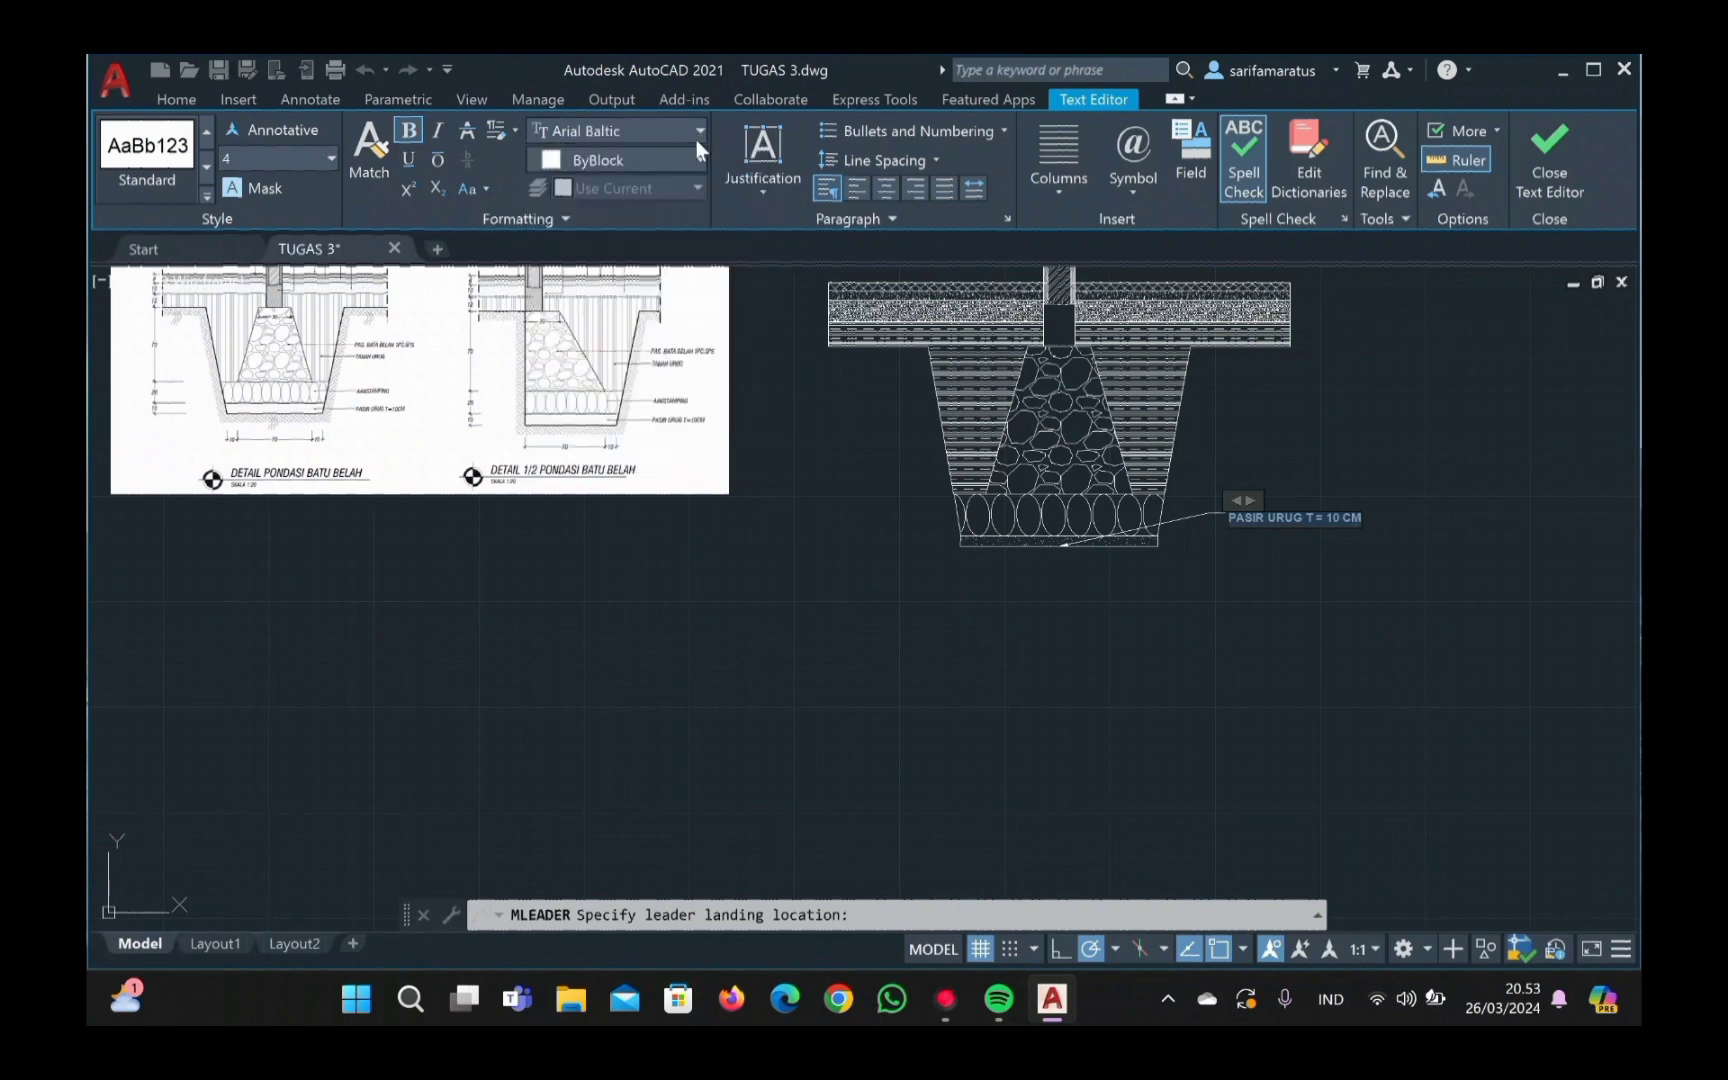
pyautogui.click(698, 137)
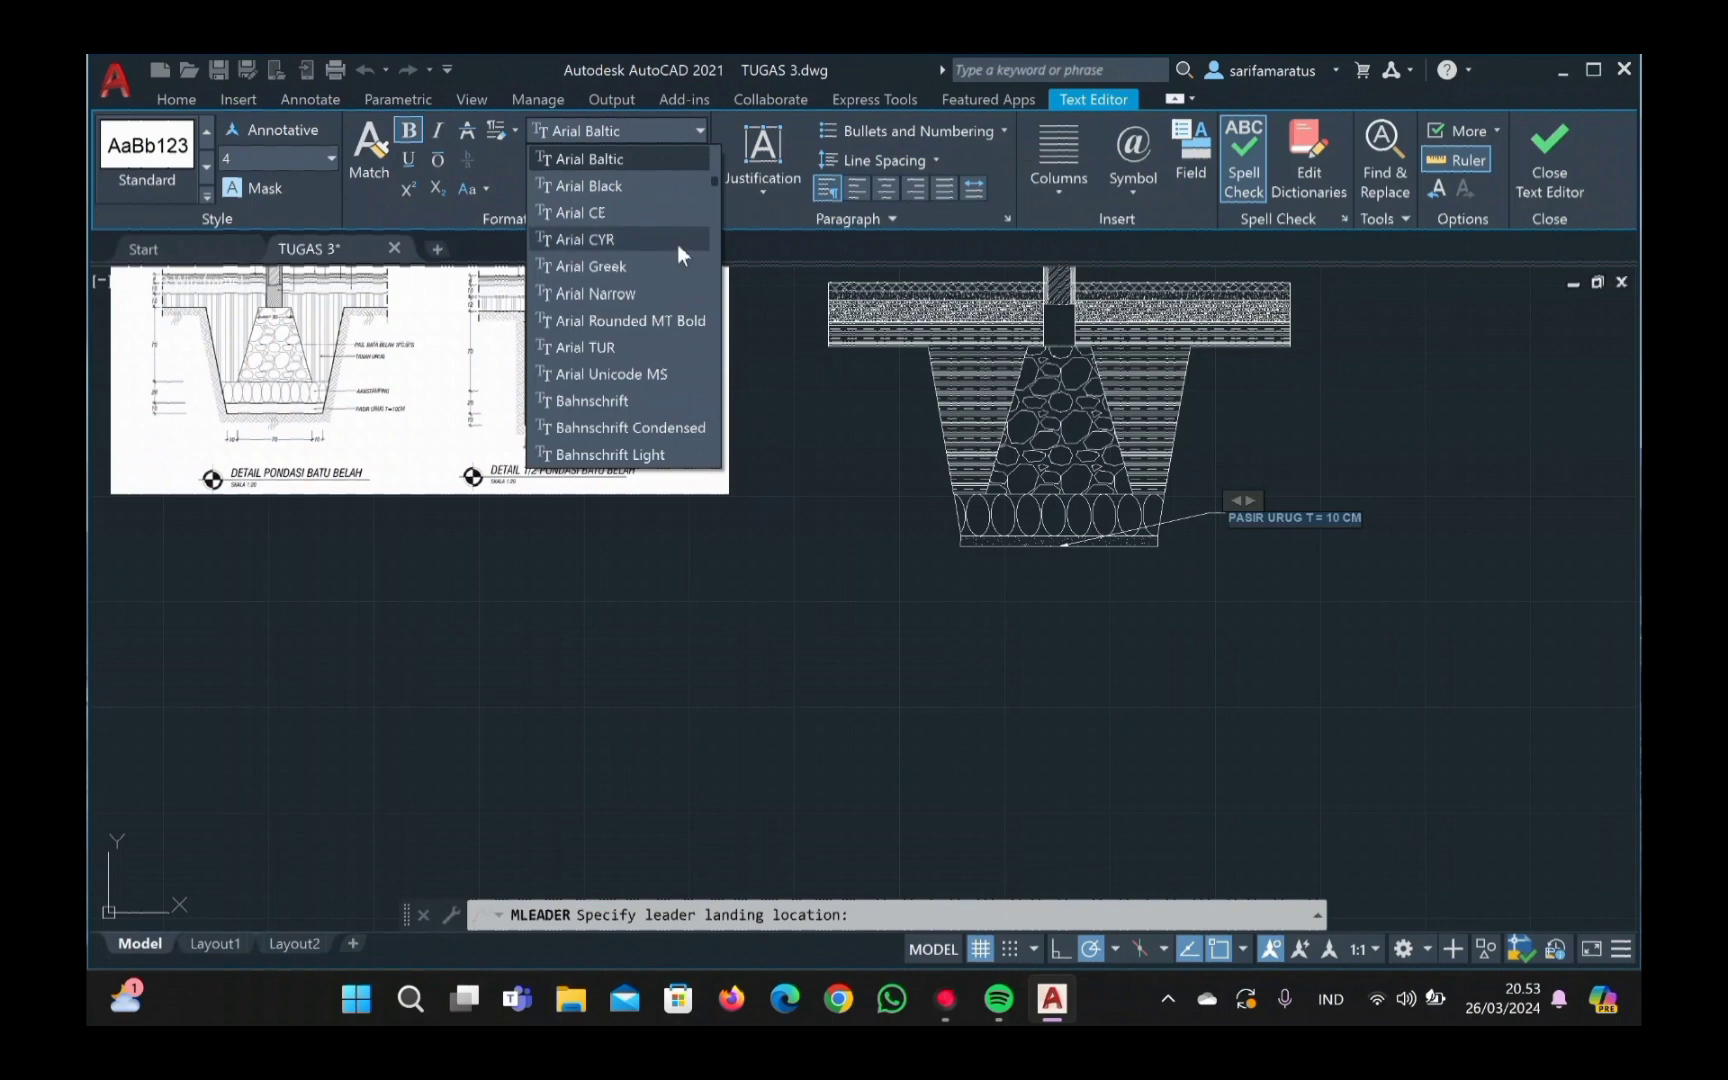
pyautogui.scroll(-2, 652, 387)
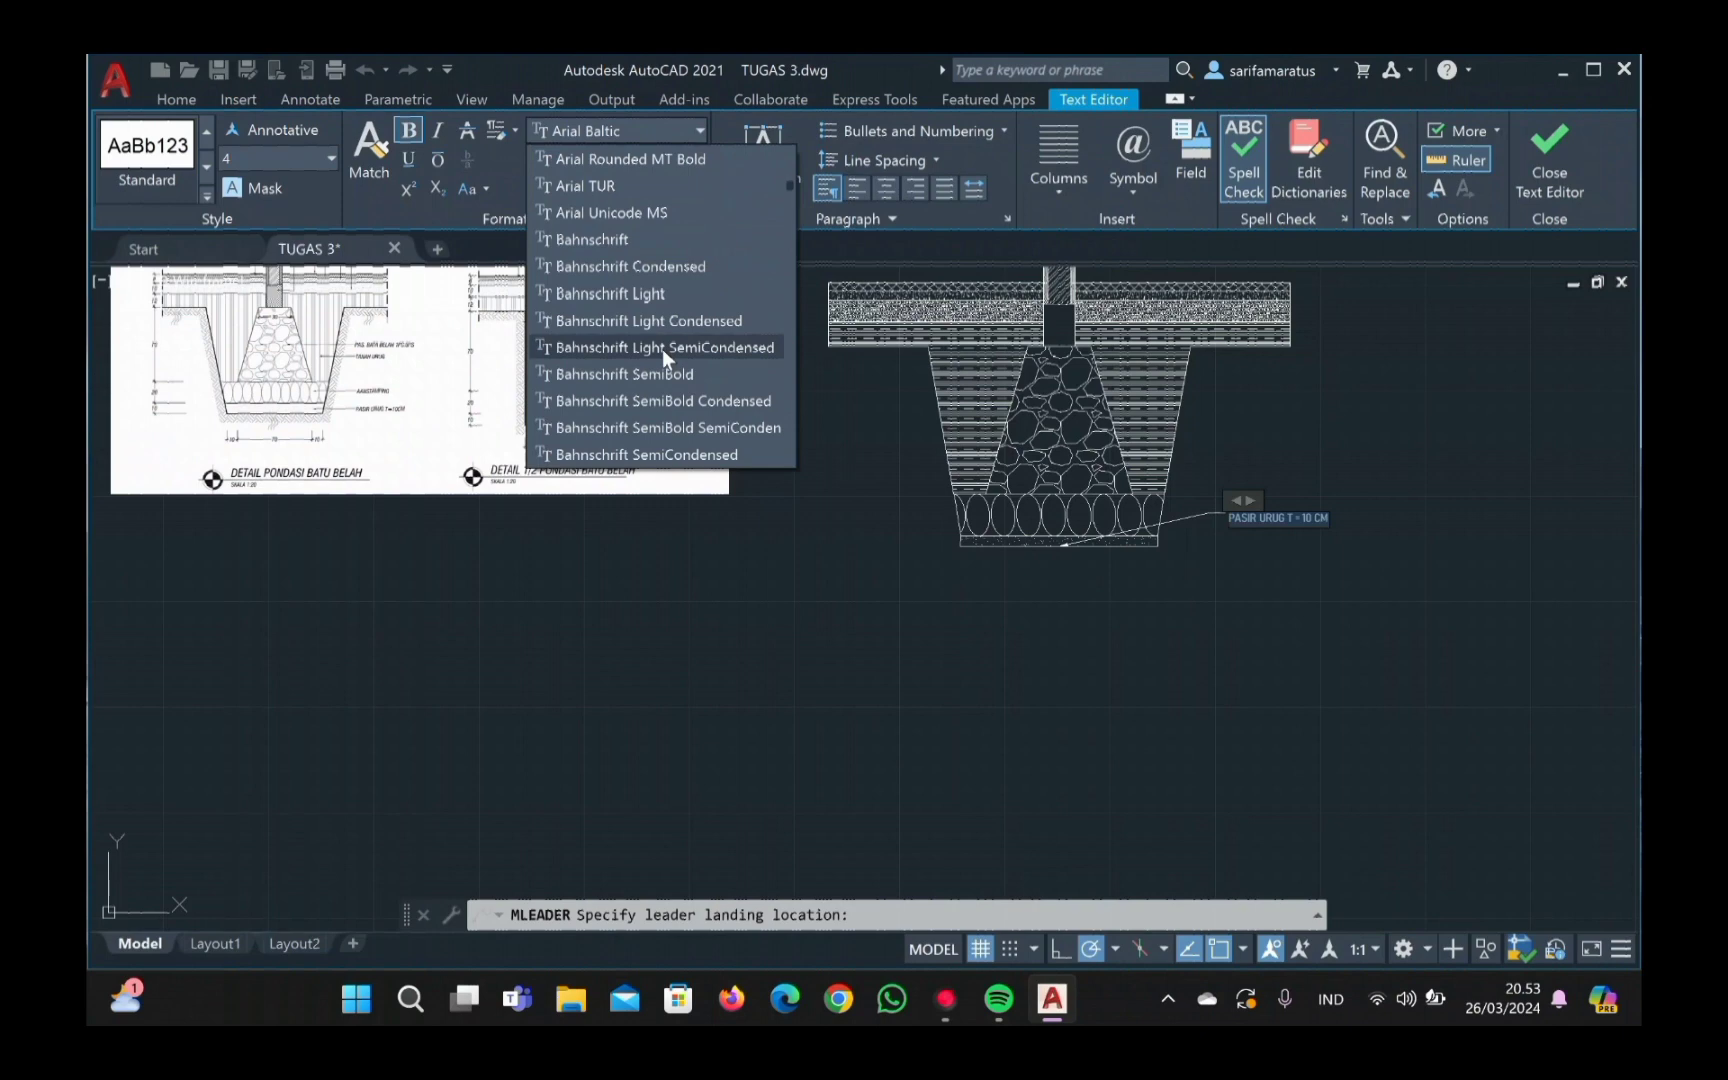
pyautogui.click(662, 348)
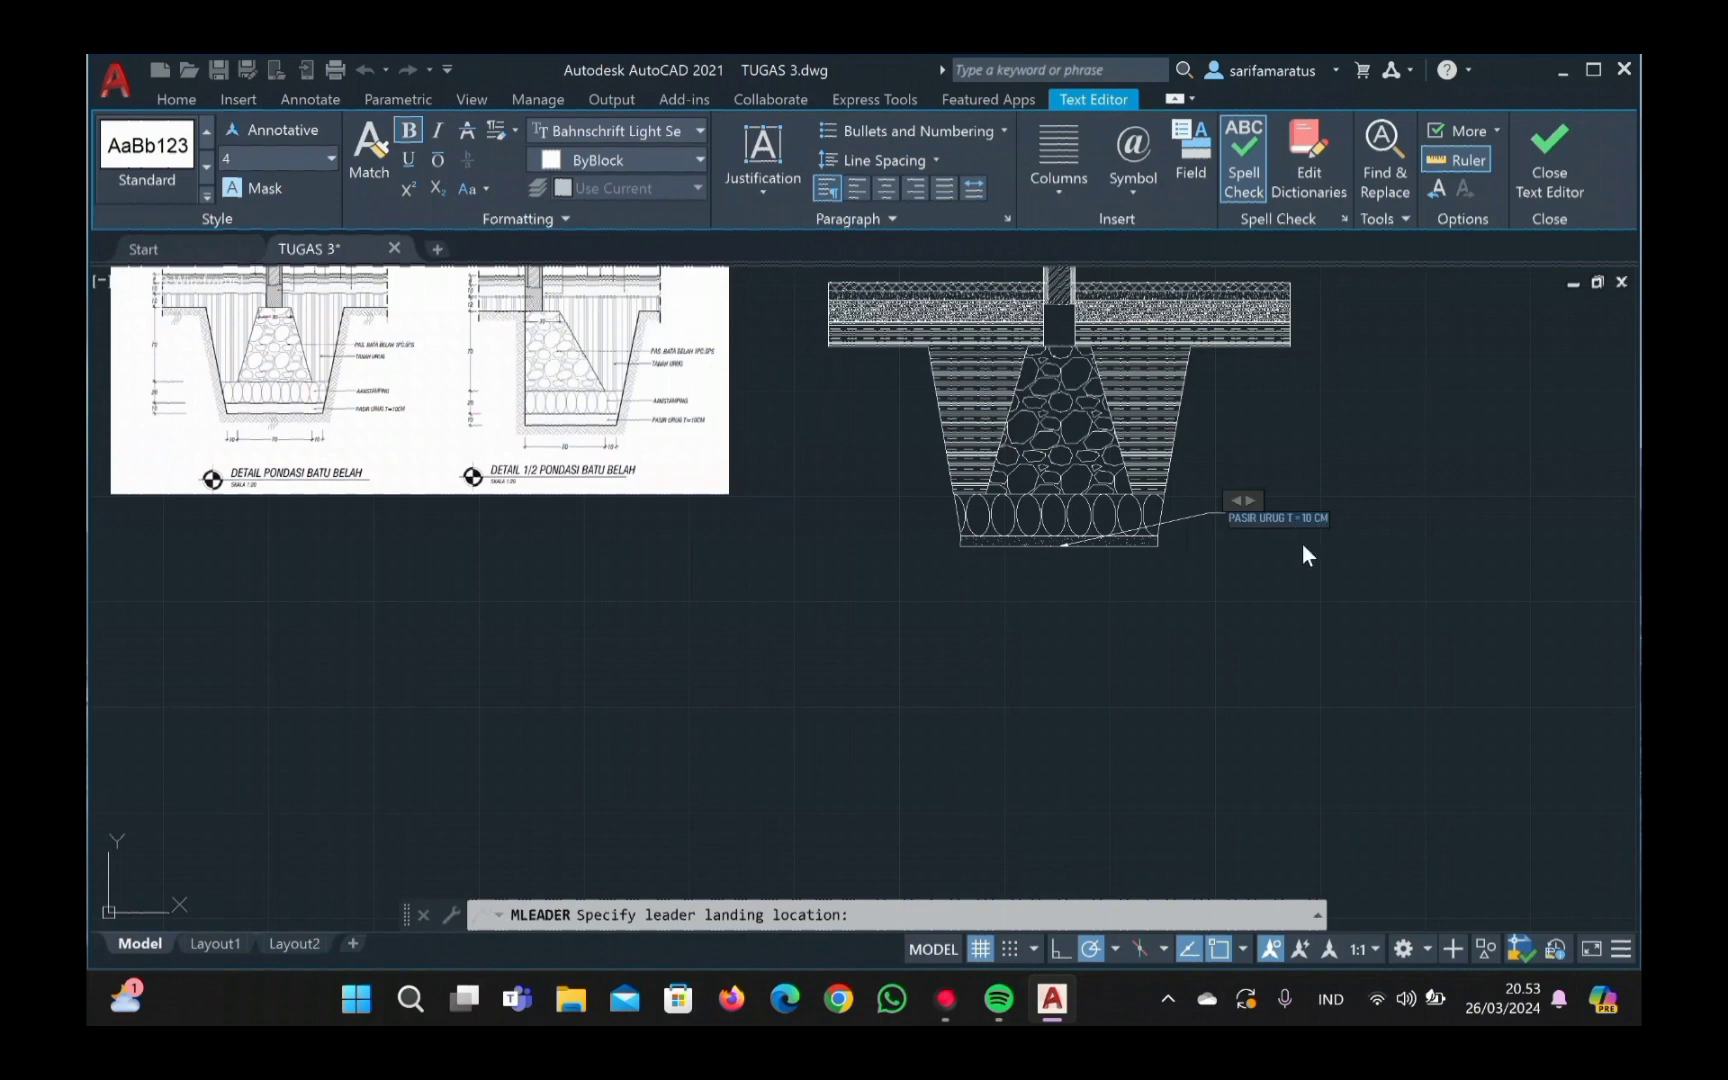
pyautogui.press('BackSpace')
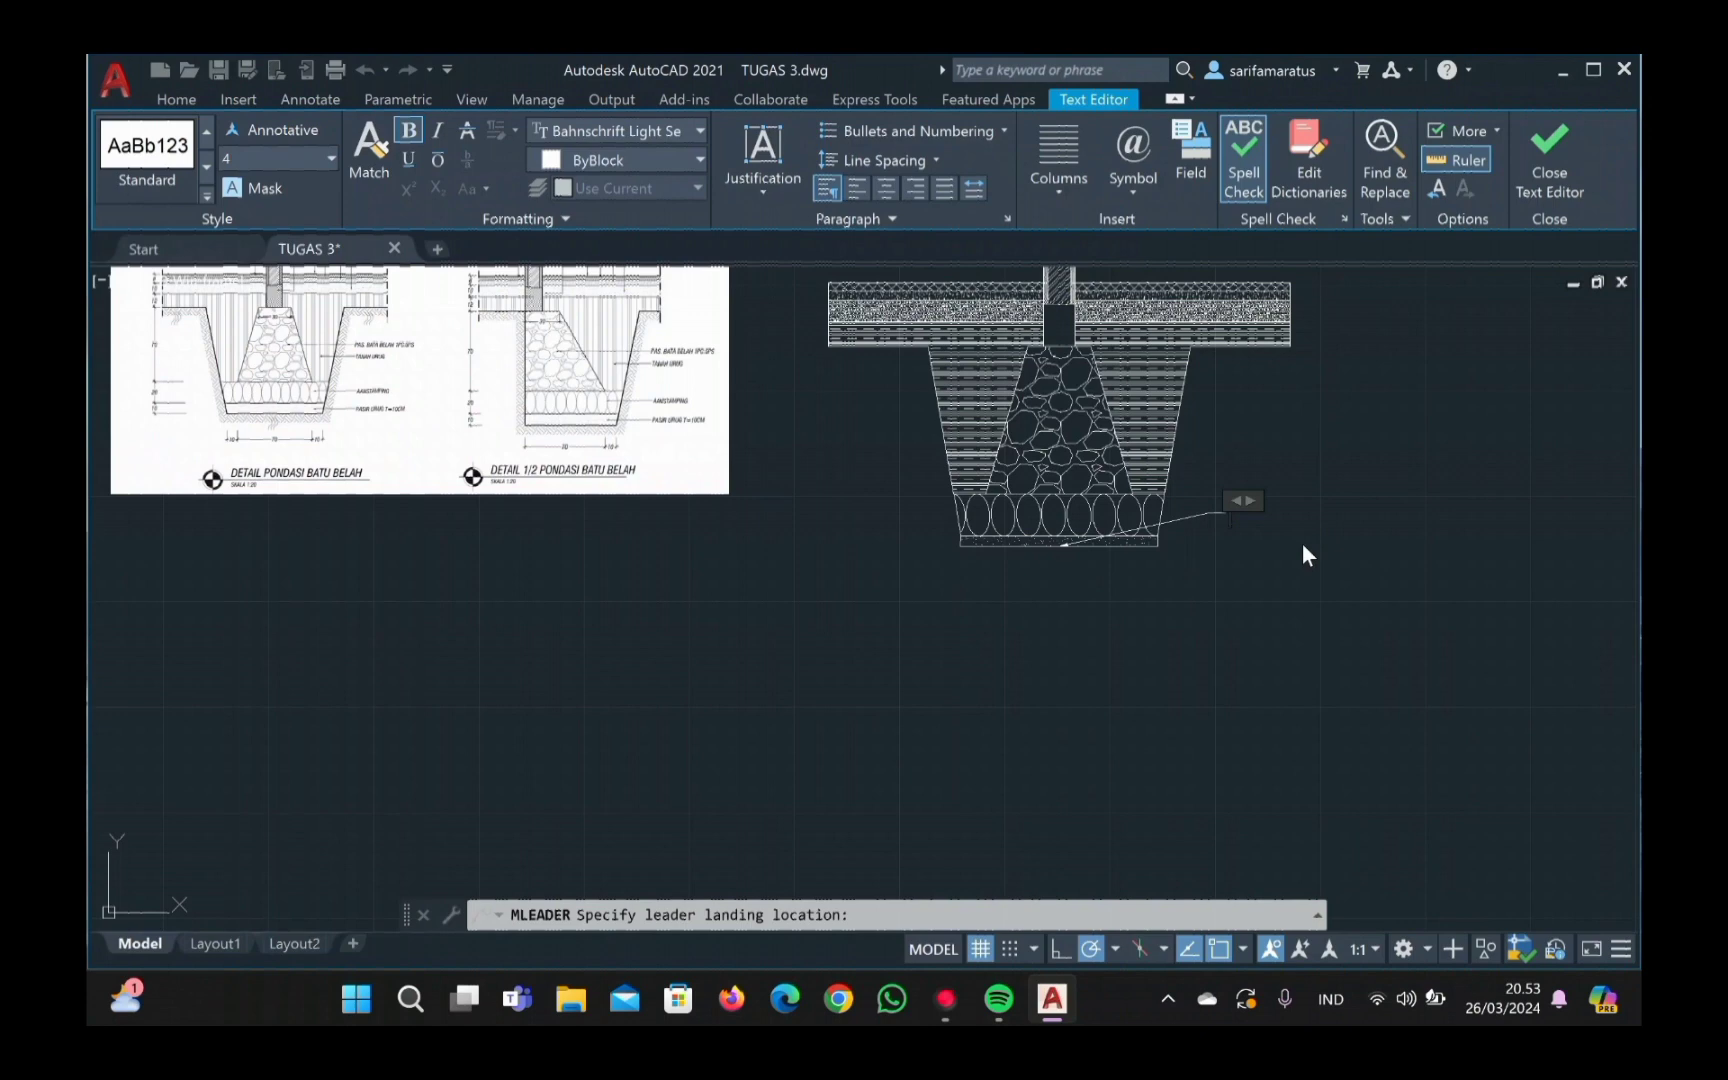
pyautogui.hotkey('ctrl', 'z')
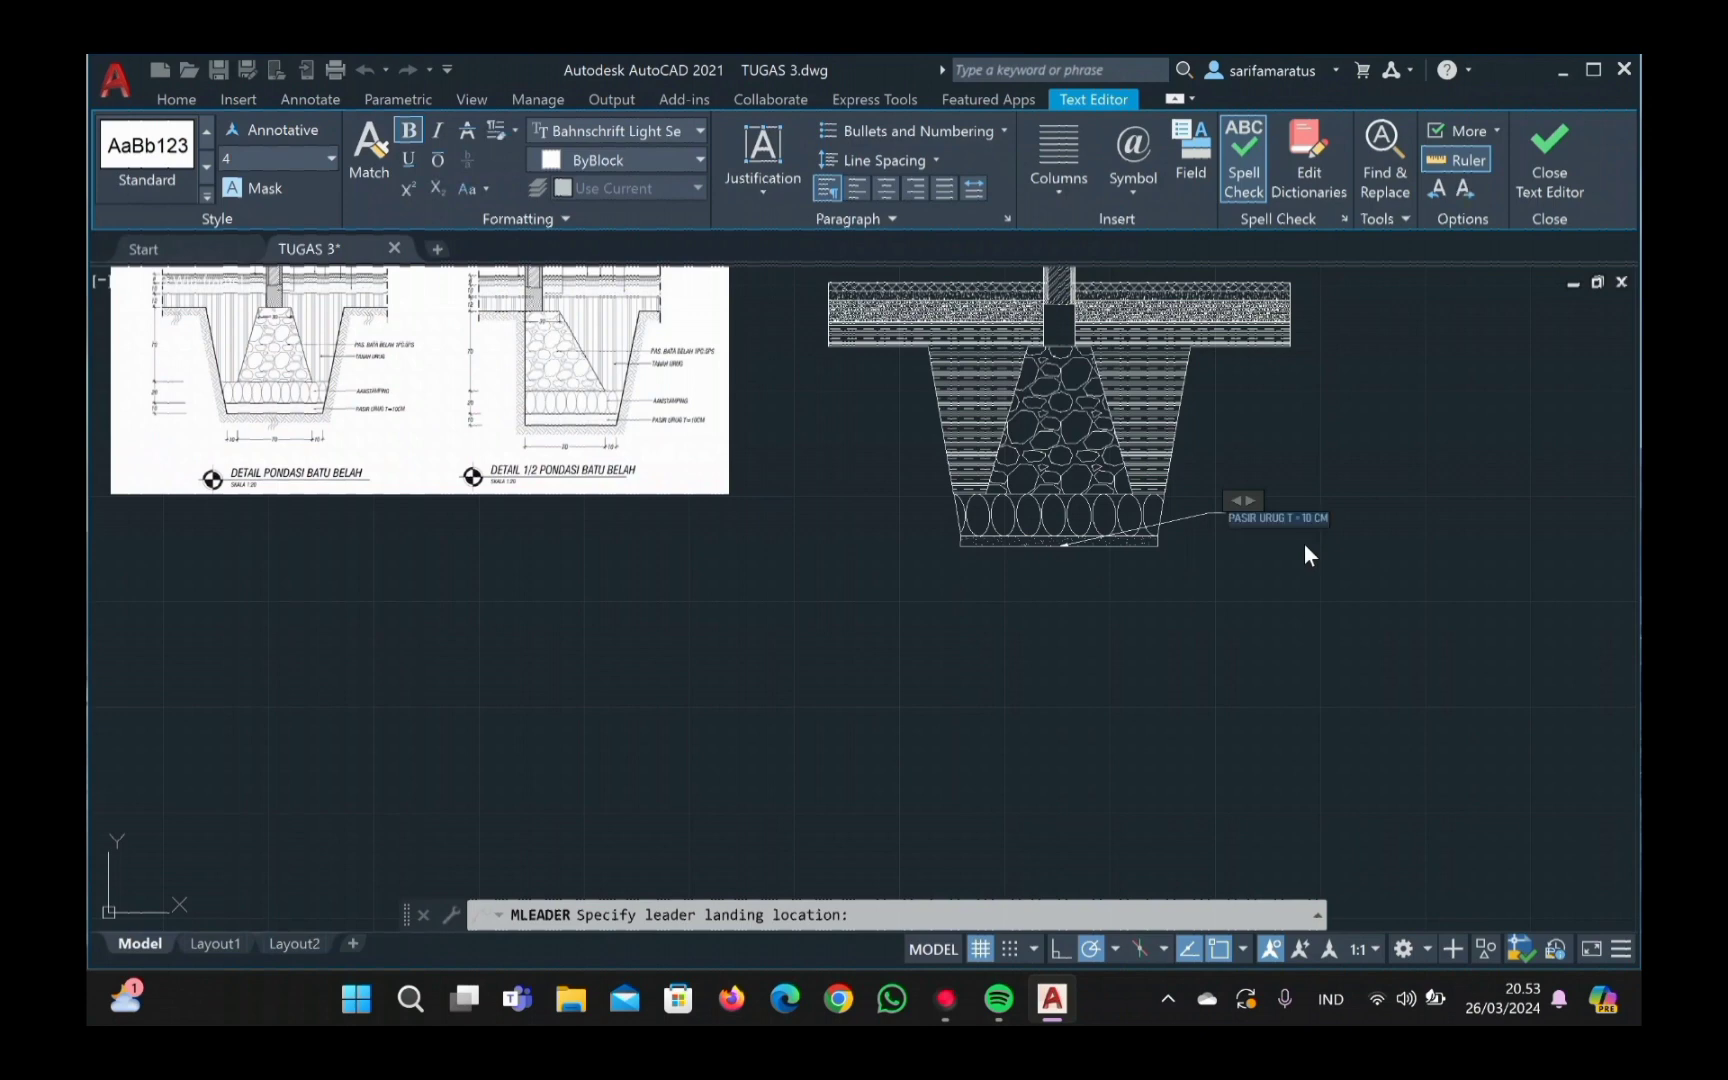
pyautogui.click(1453, 460)
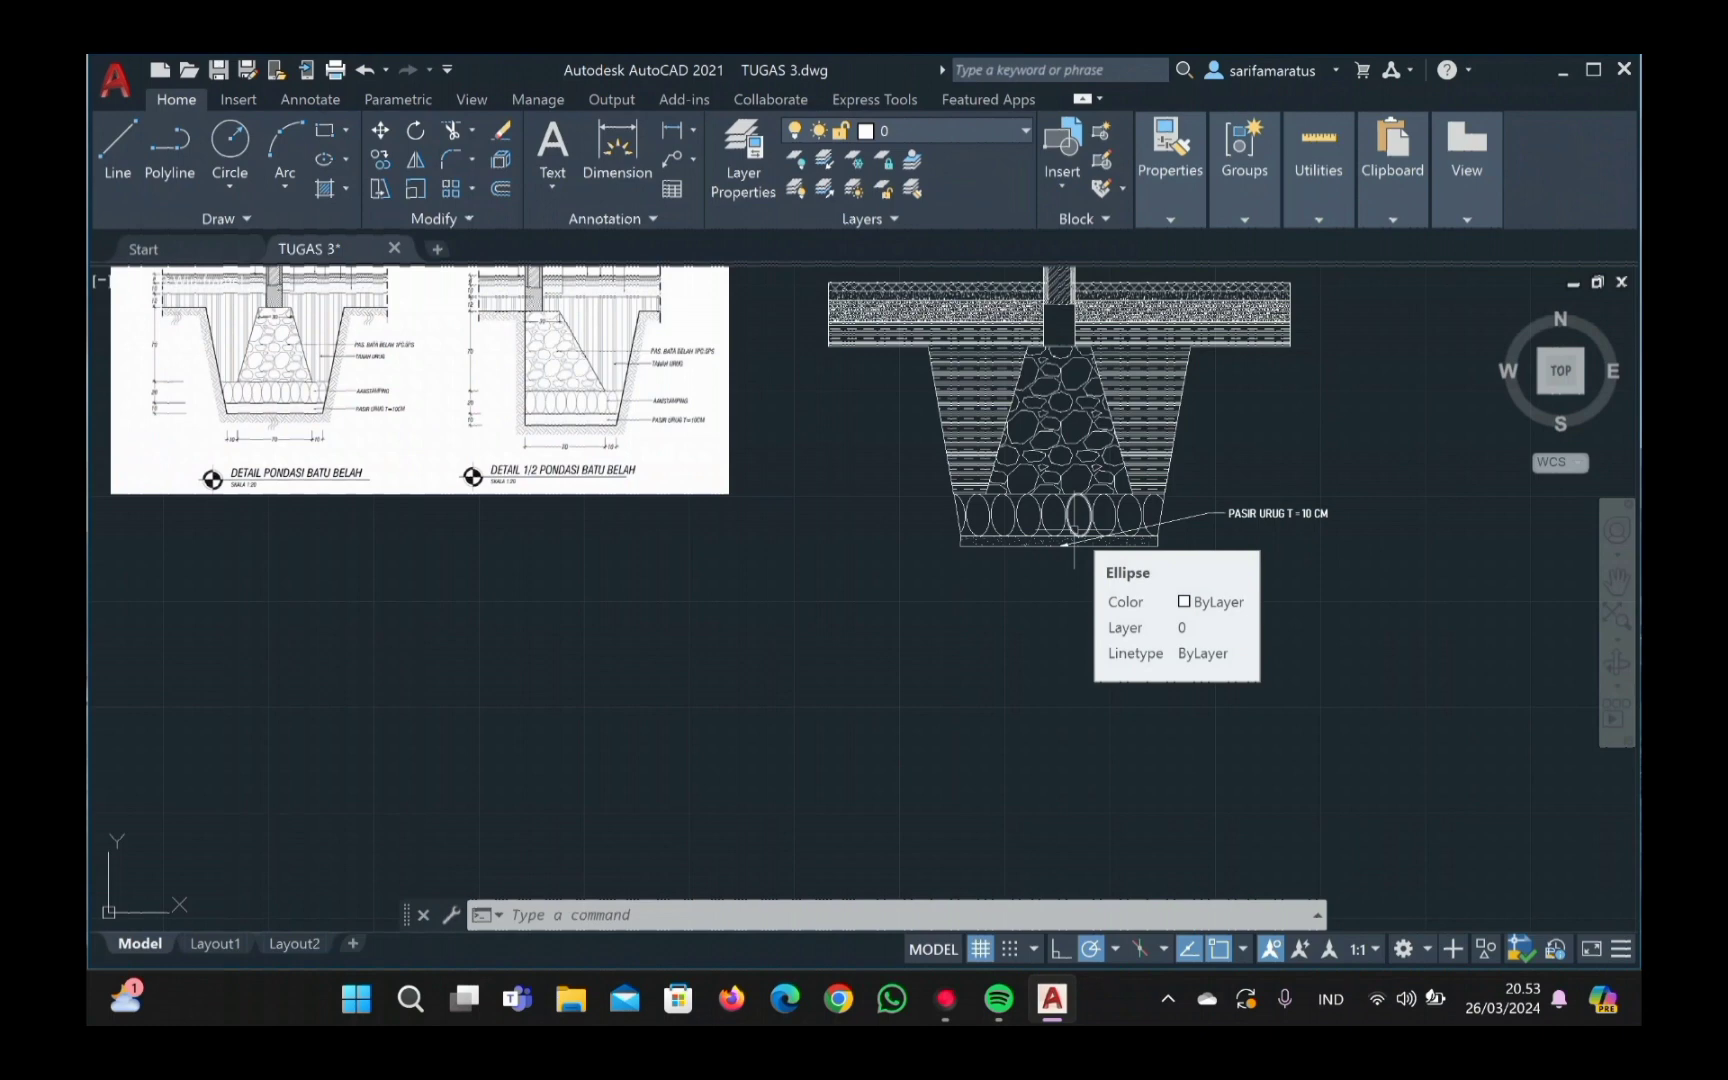
# Step: Add a multileader pointing to a base ellipse, landing above the sand label, with the text "AANSTAMPENG"
pyautogui.write('MLEADER')
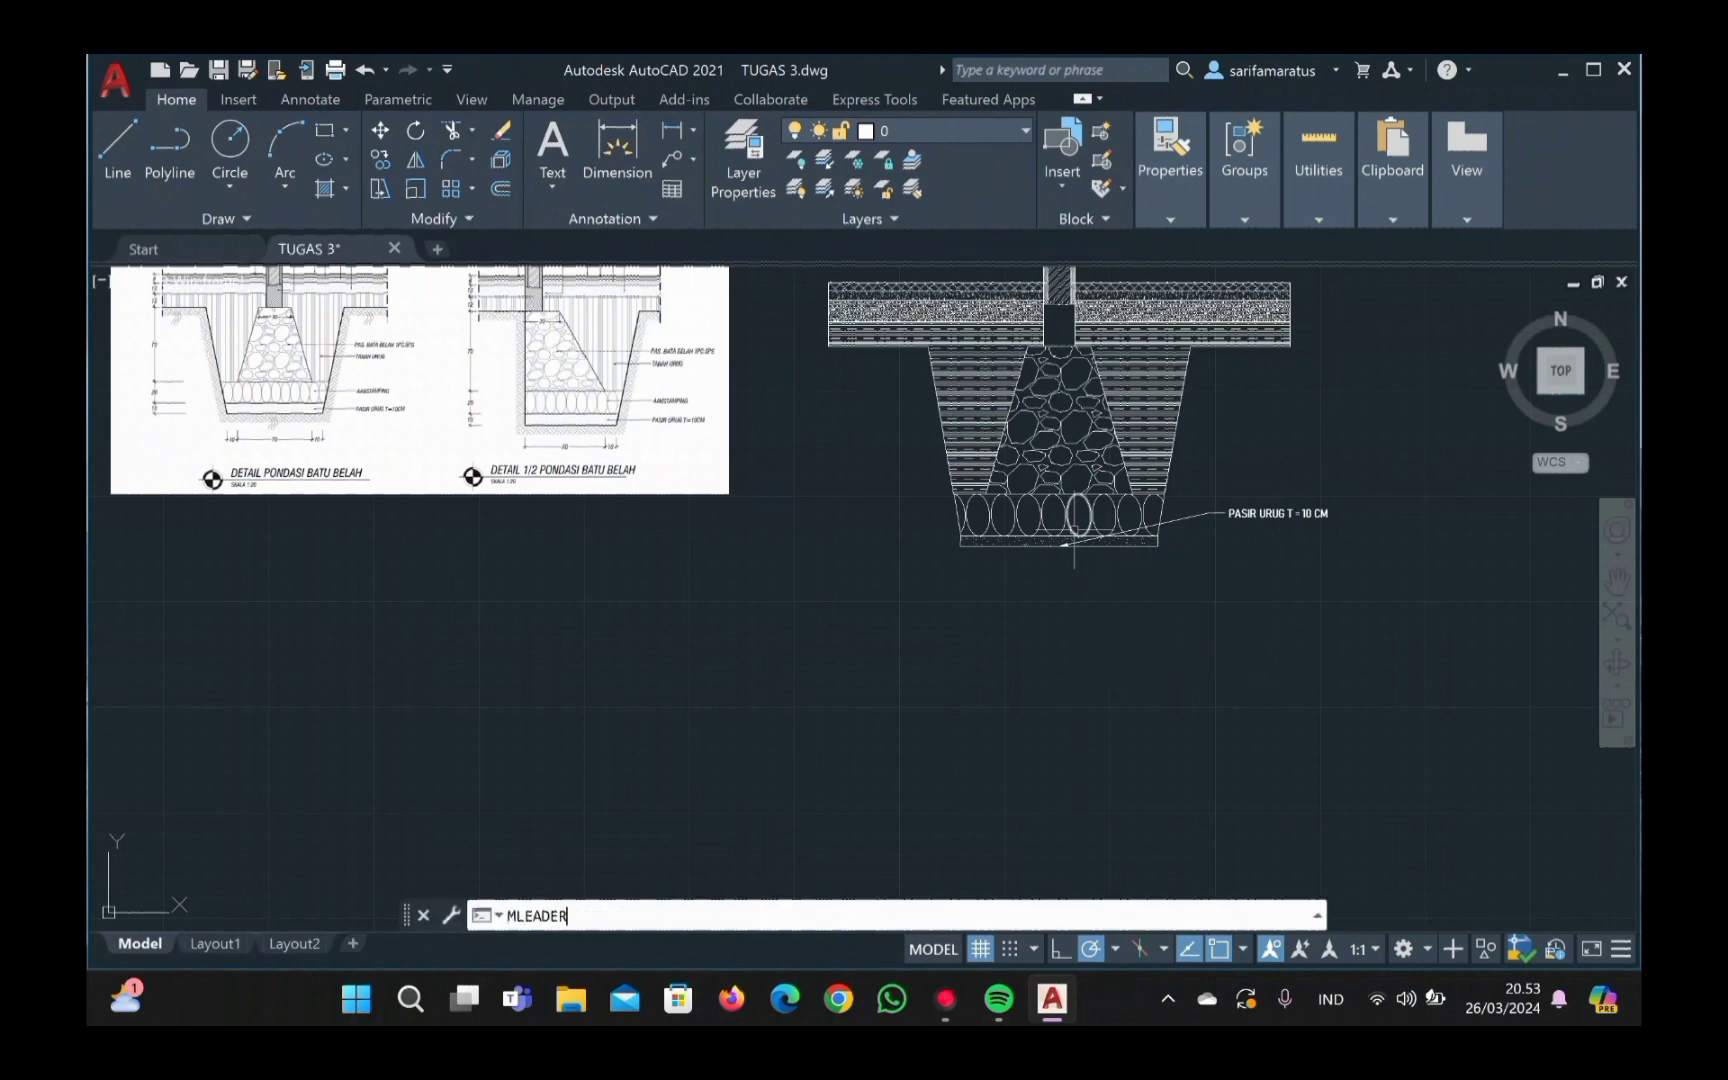
pyautogui.press('Return')
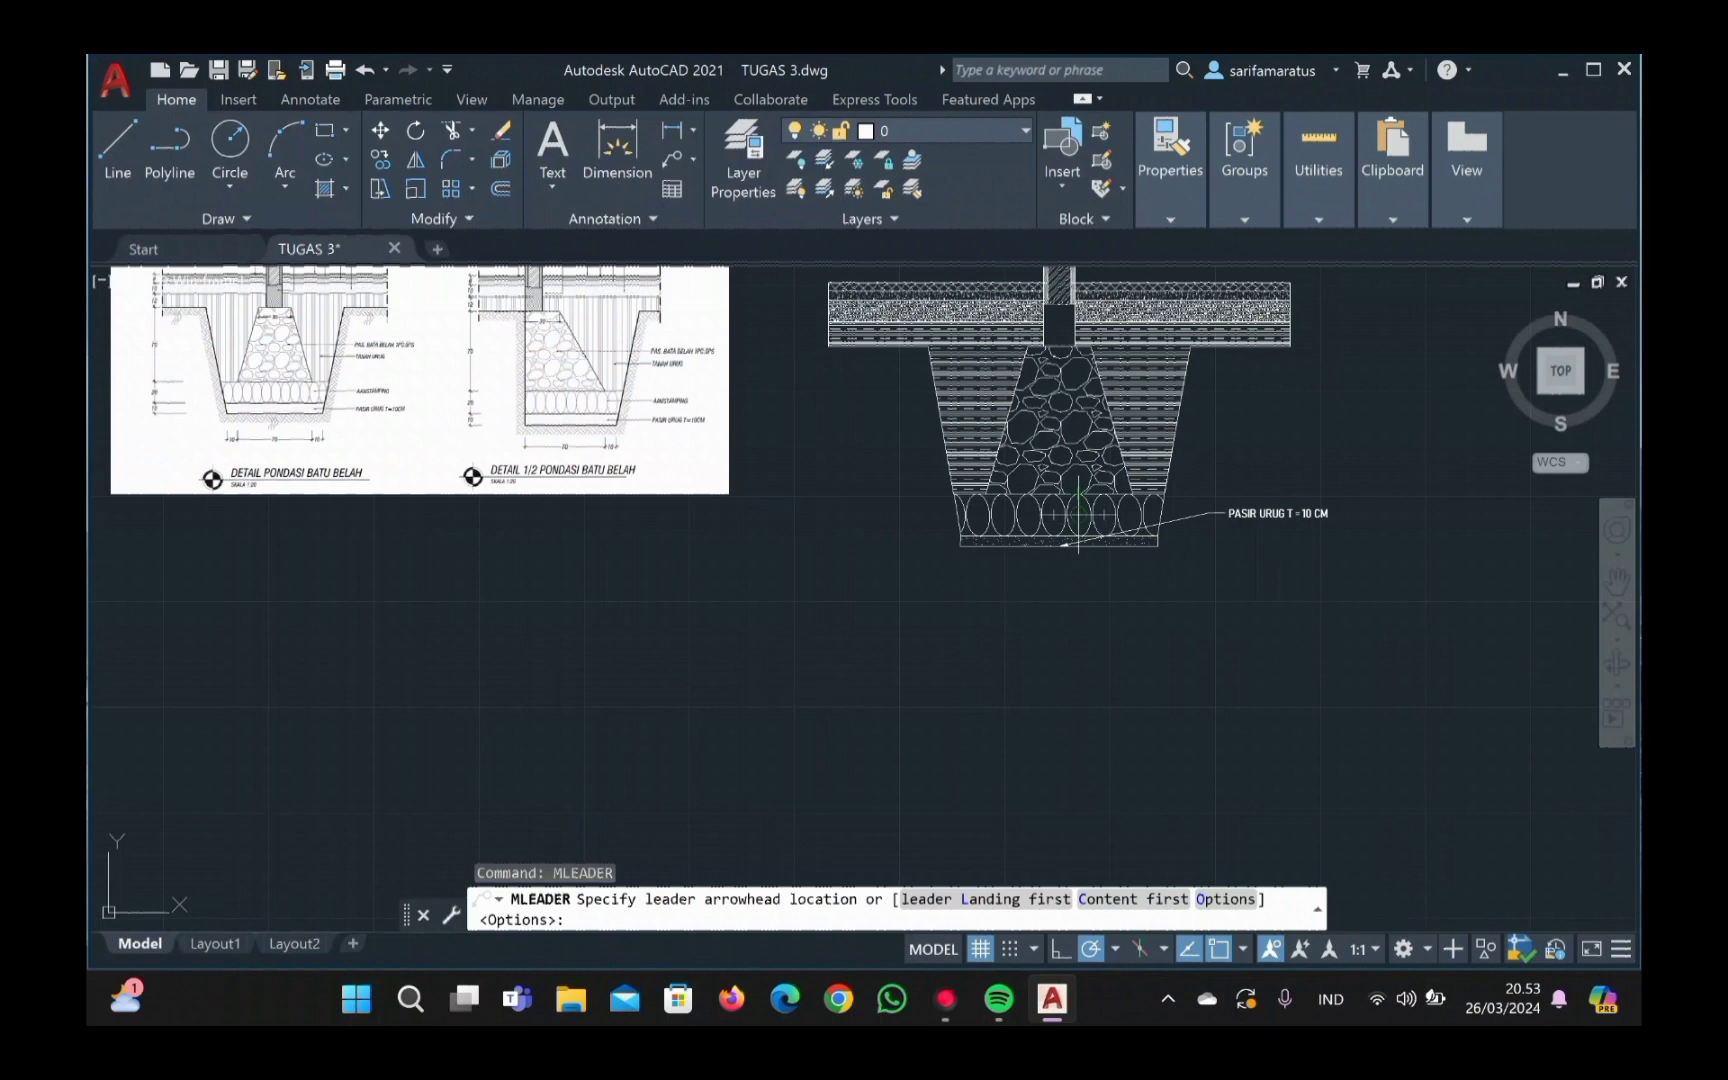
pyautogui.click(1079, 512)
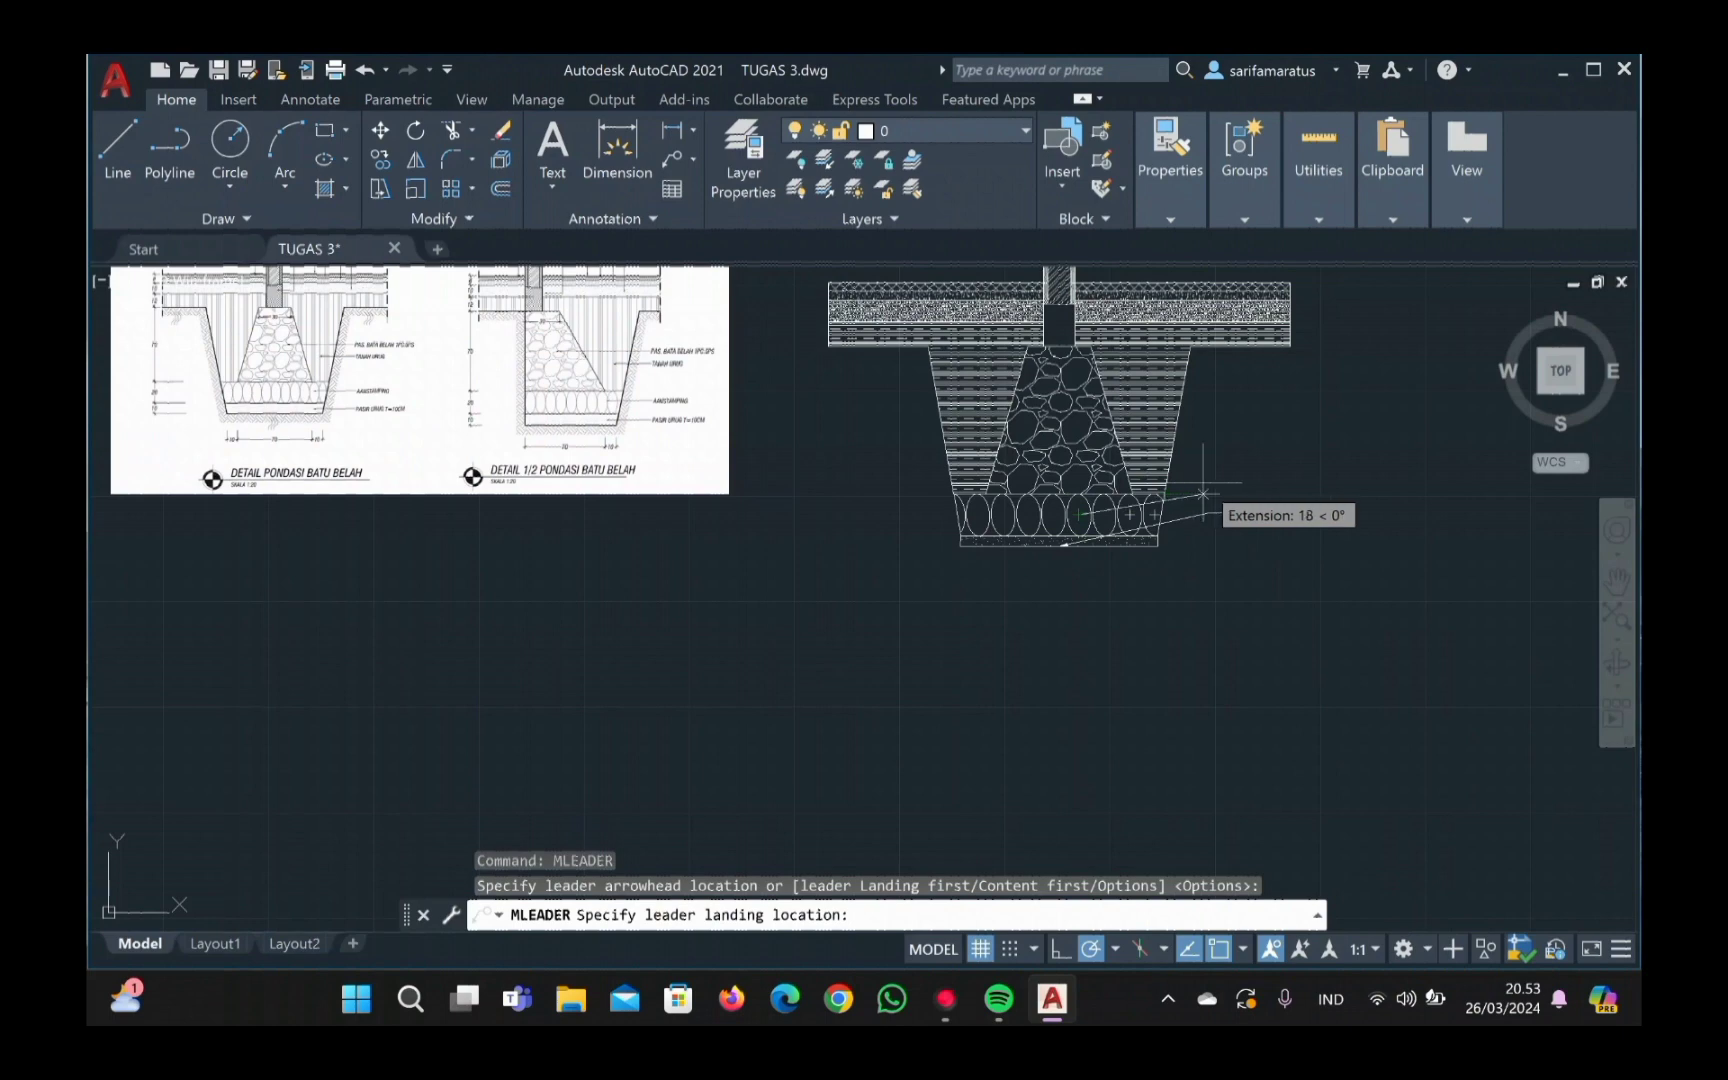
pyautogui.click(1205, 490)
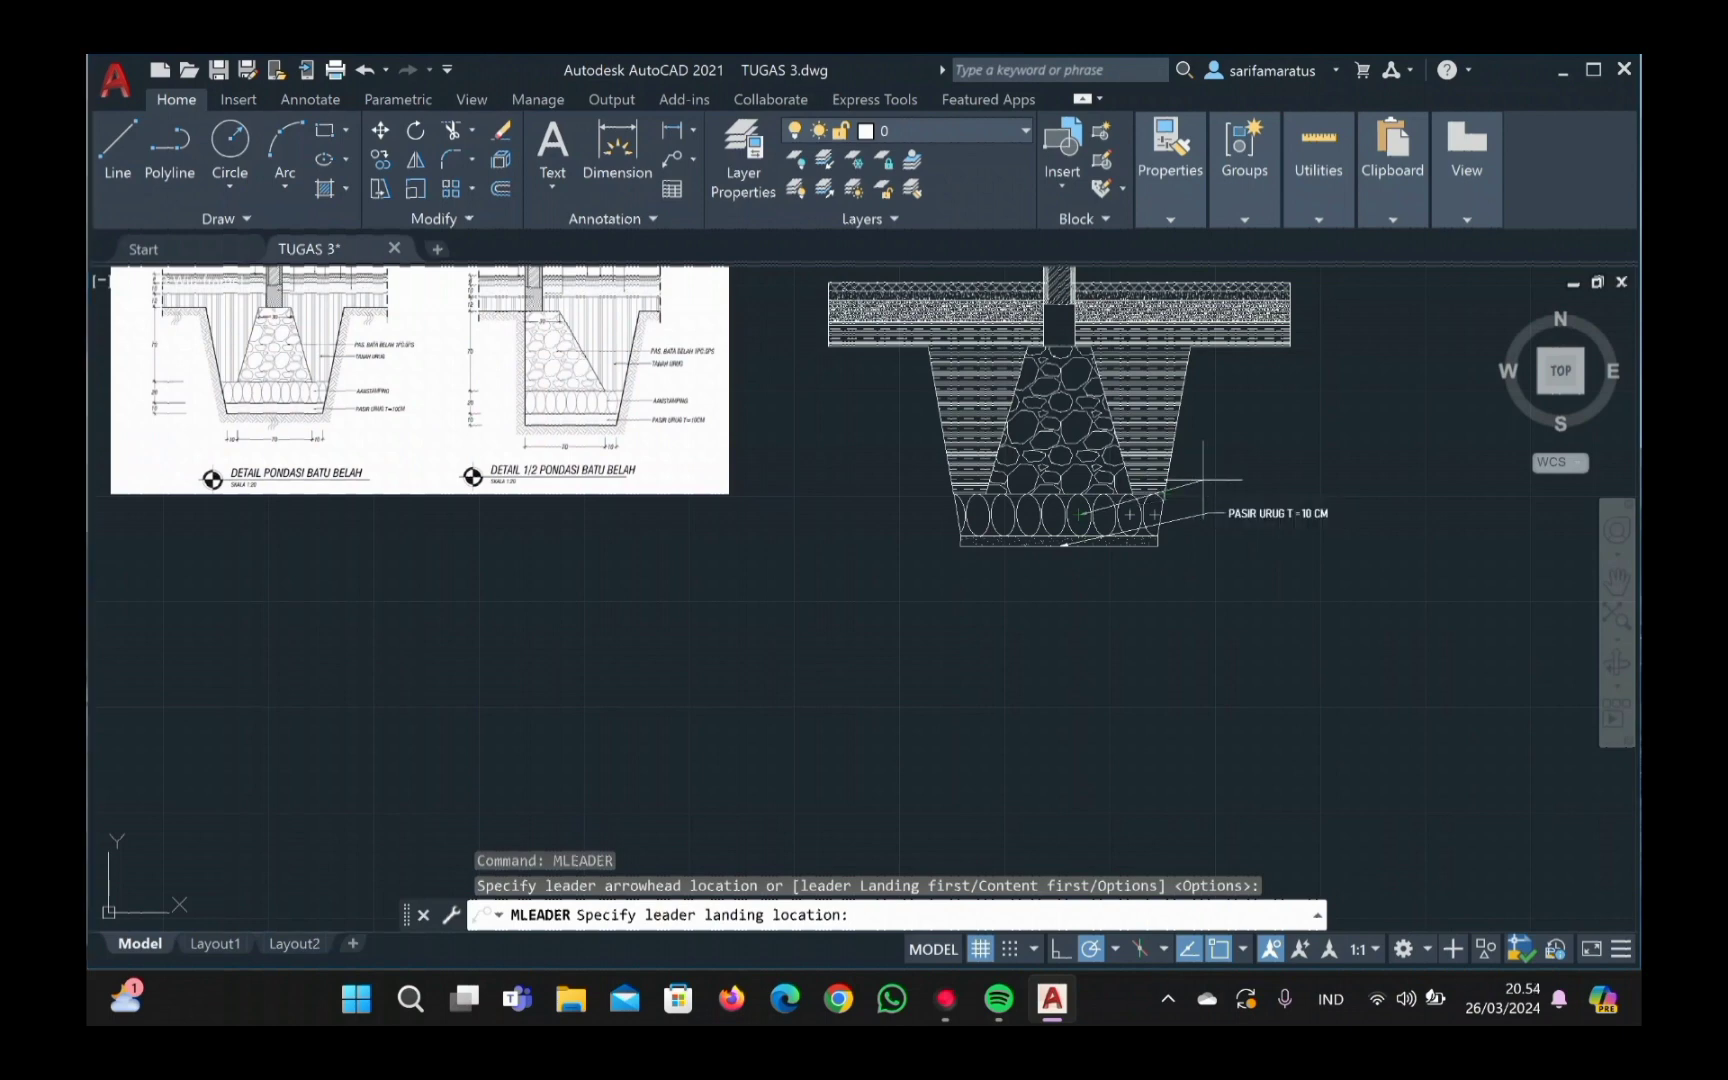
pyautogui.click(1222, 480)
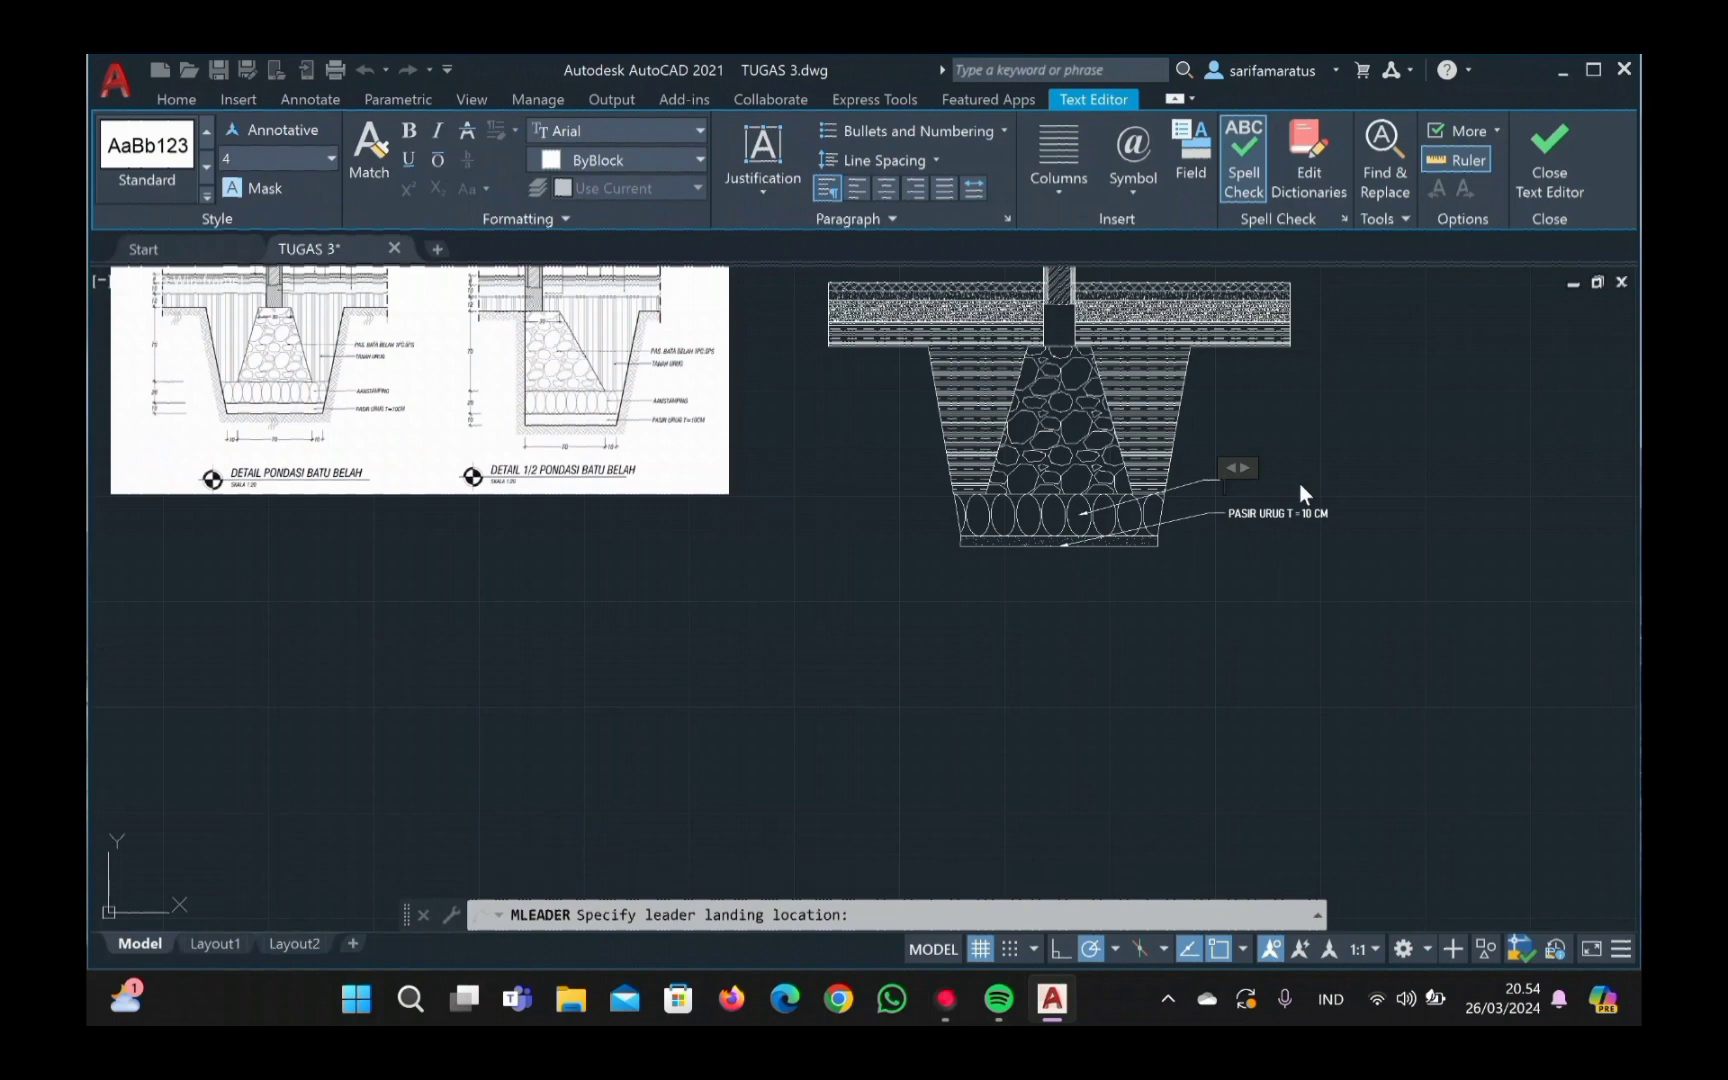
pyautogui.write('AANSTAMPENG')
# Step: Set the "AANSTAMPENG" label's font to Bahnschrift Condensed and finish editing it
pyautogui.moveTo(1222, 487); pyautogui.dragTo(1329, 483)
pyautogui.click(701, 133)
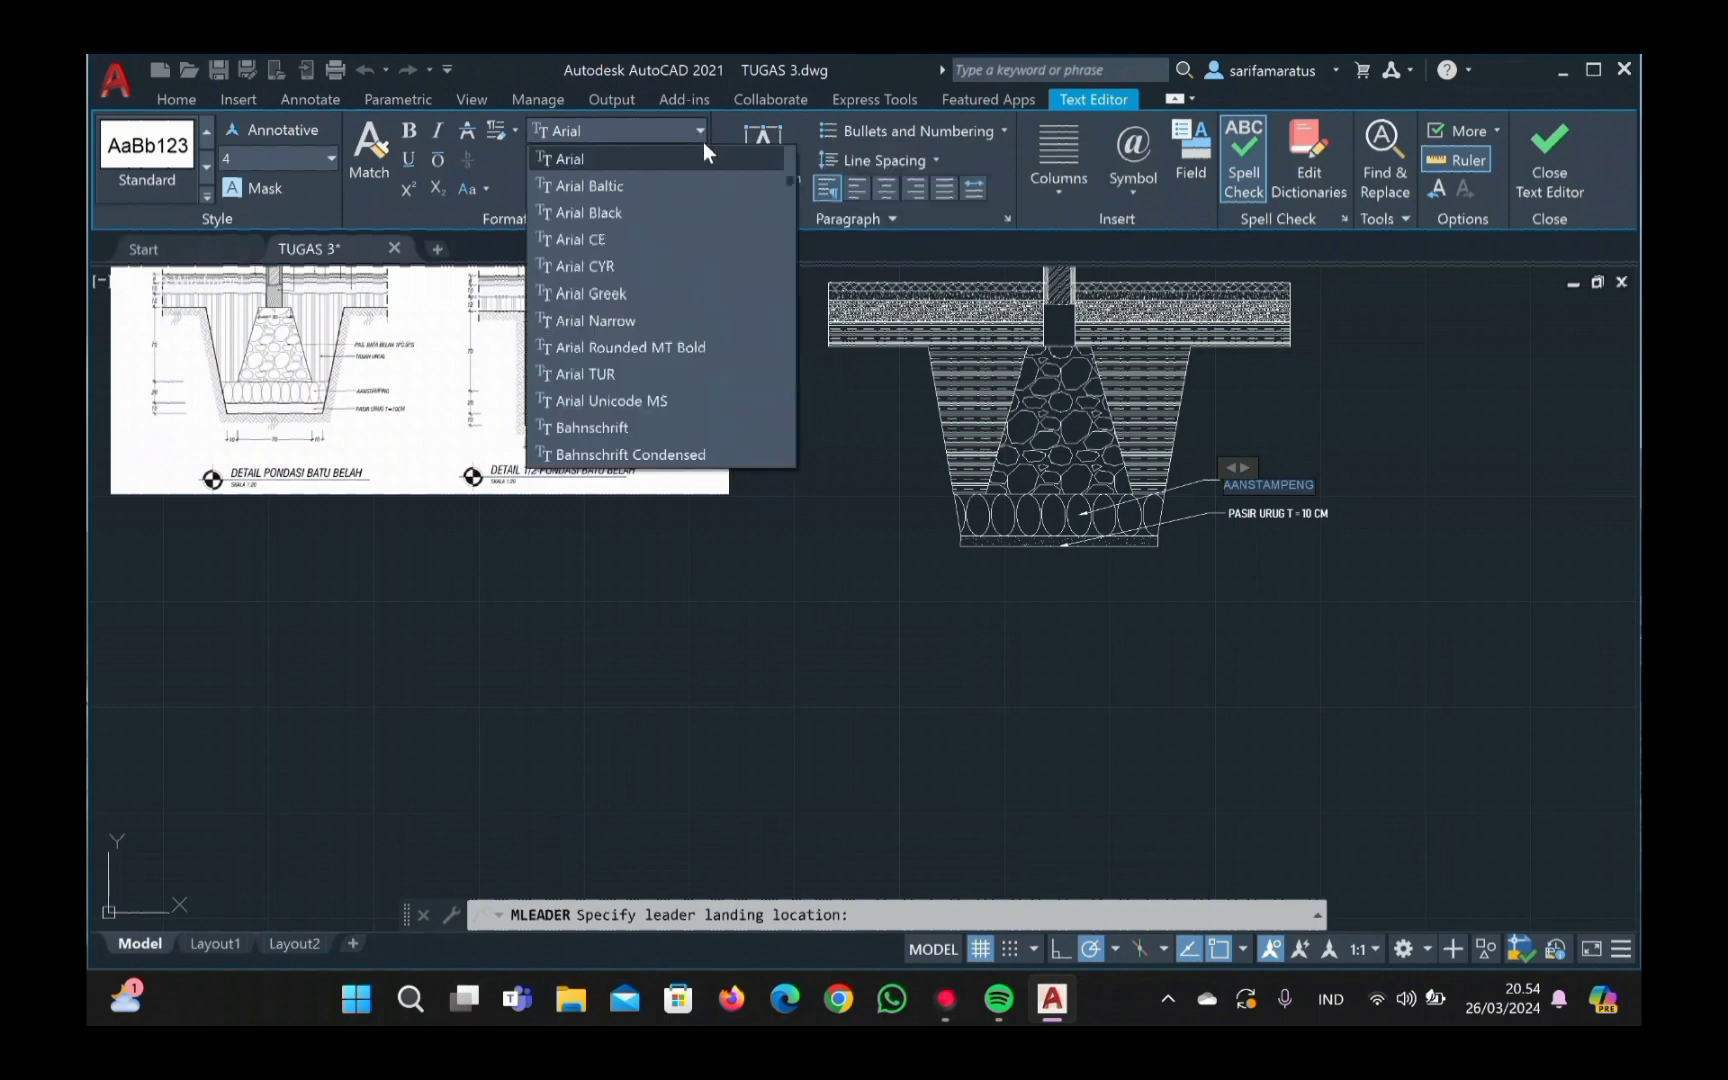
pyautogui.scroll(-1, 720, 448)
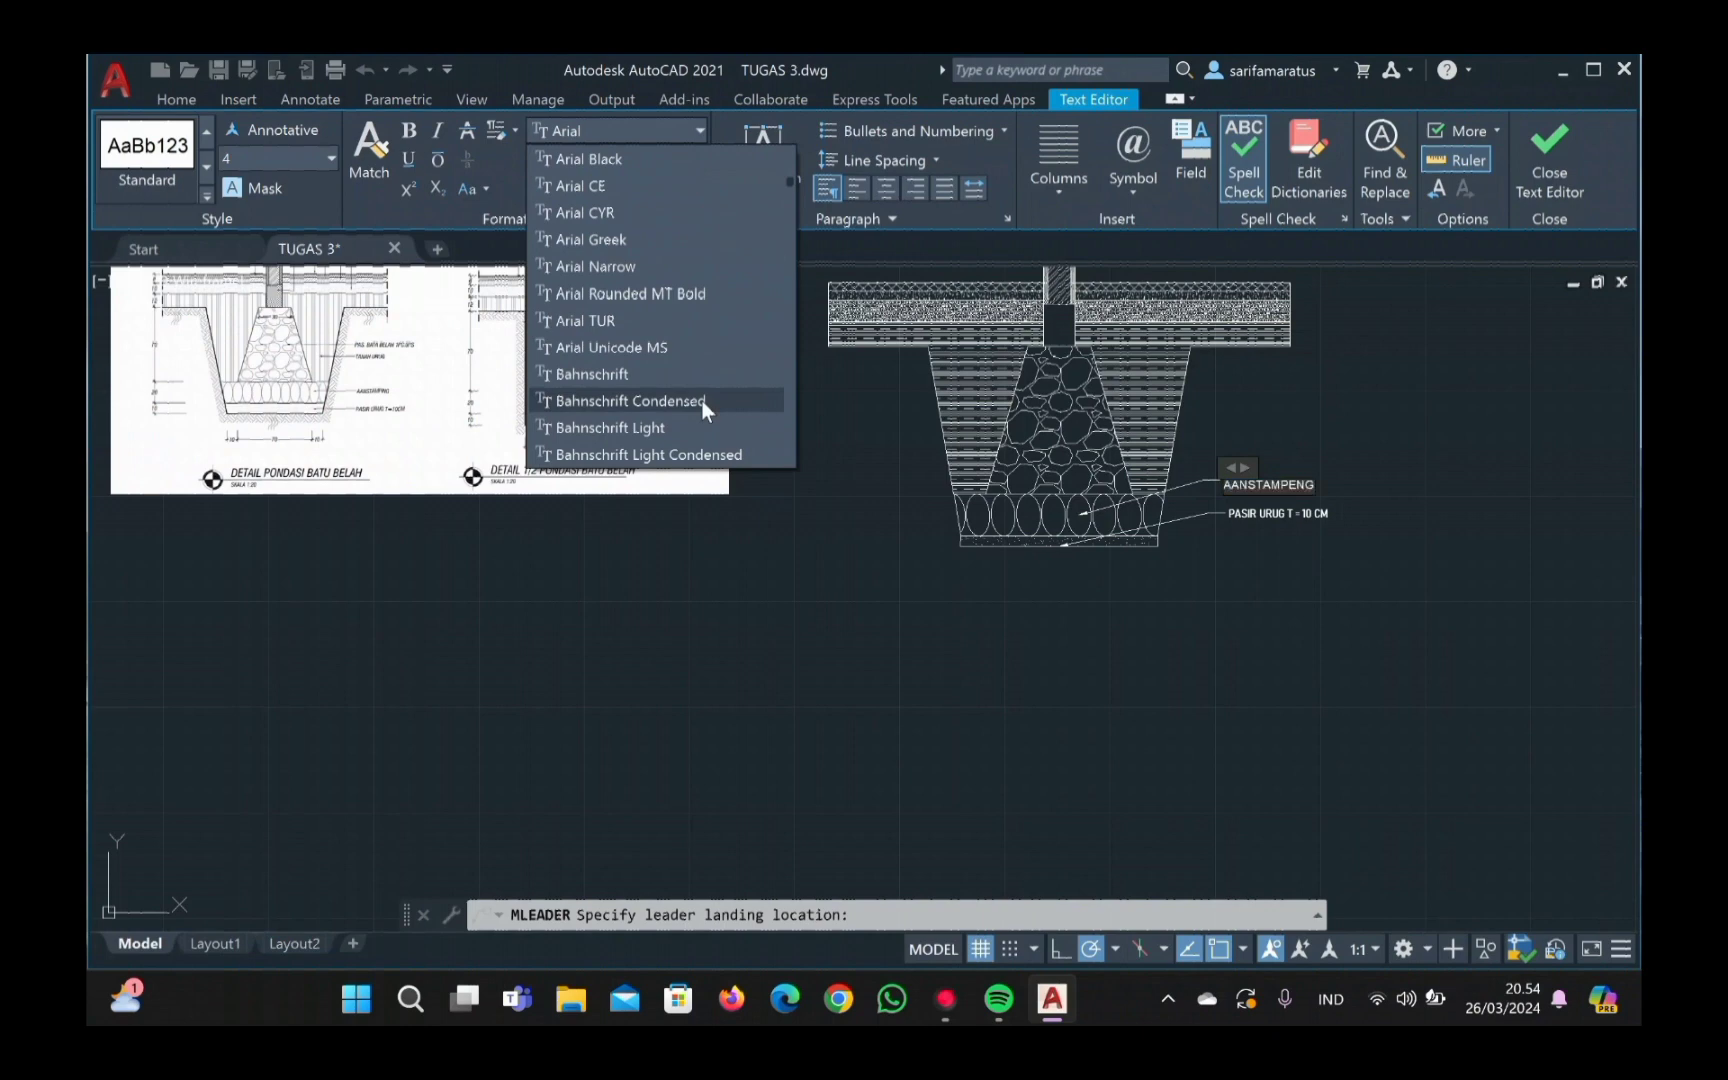
pyautogui.click(701, 400)
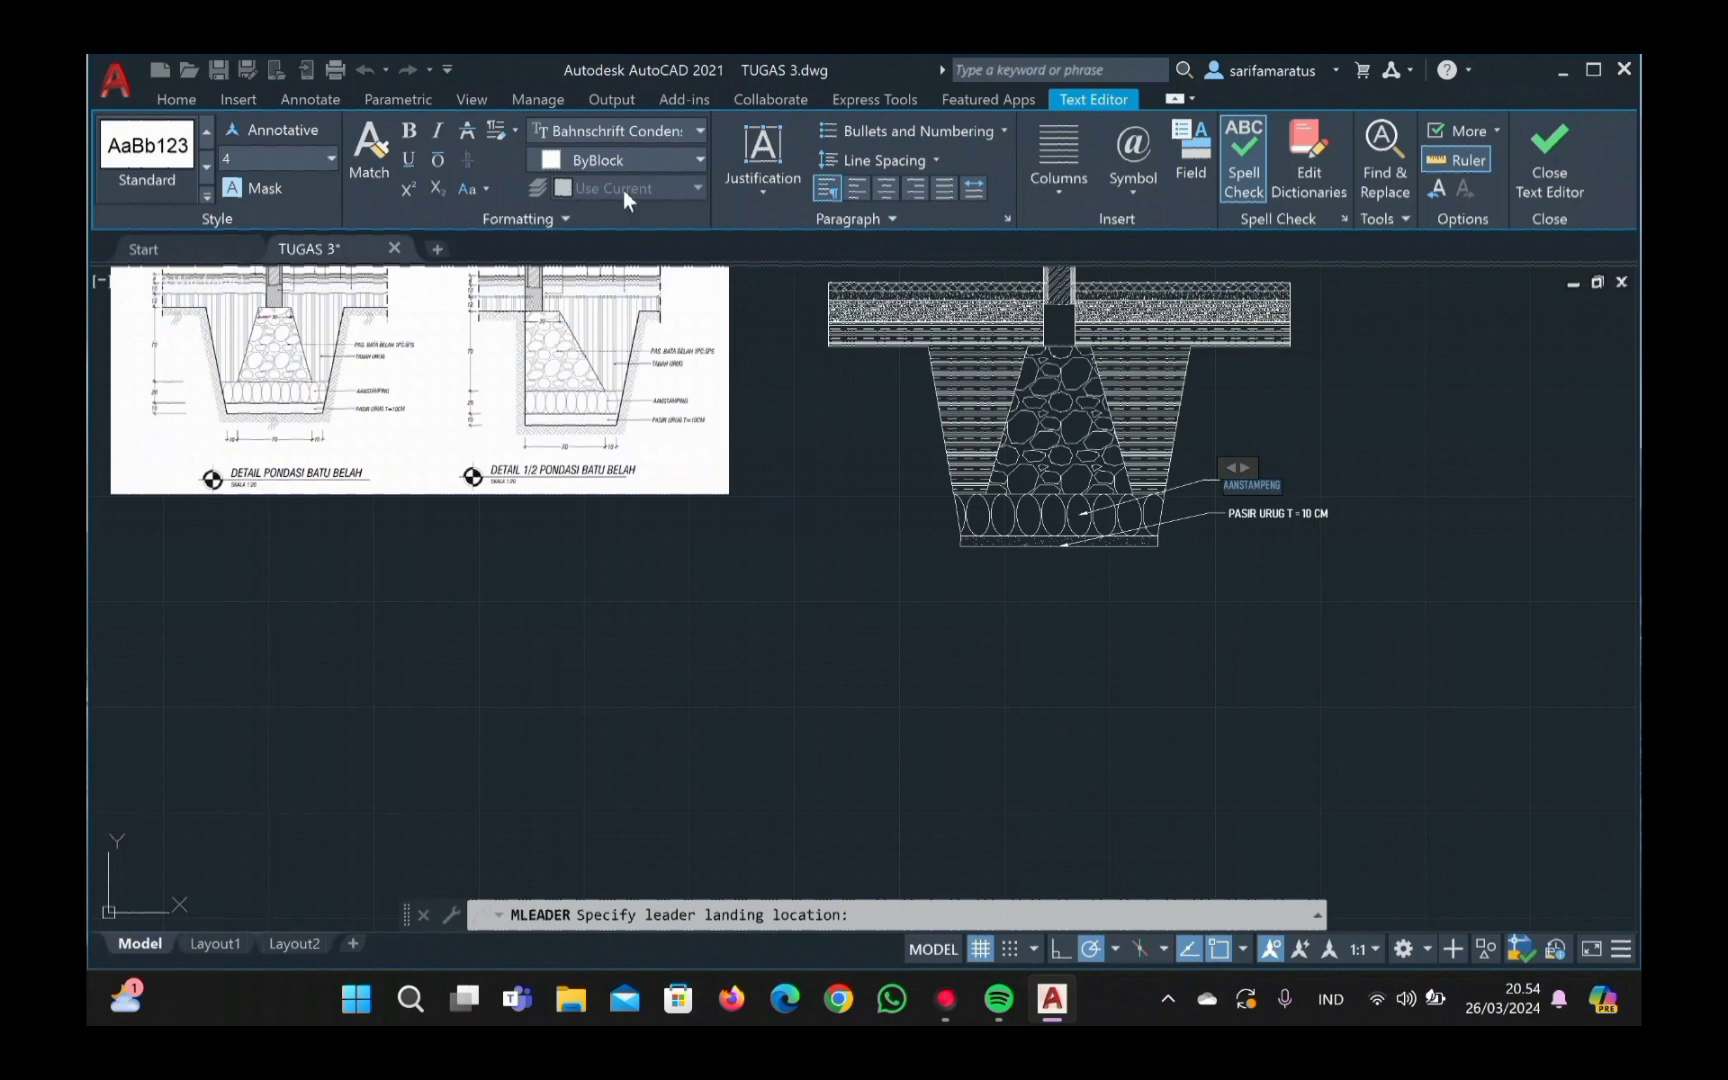
pyautogui.click(331, 161)
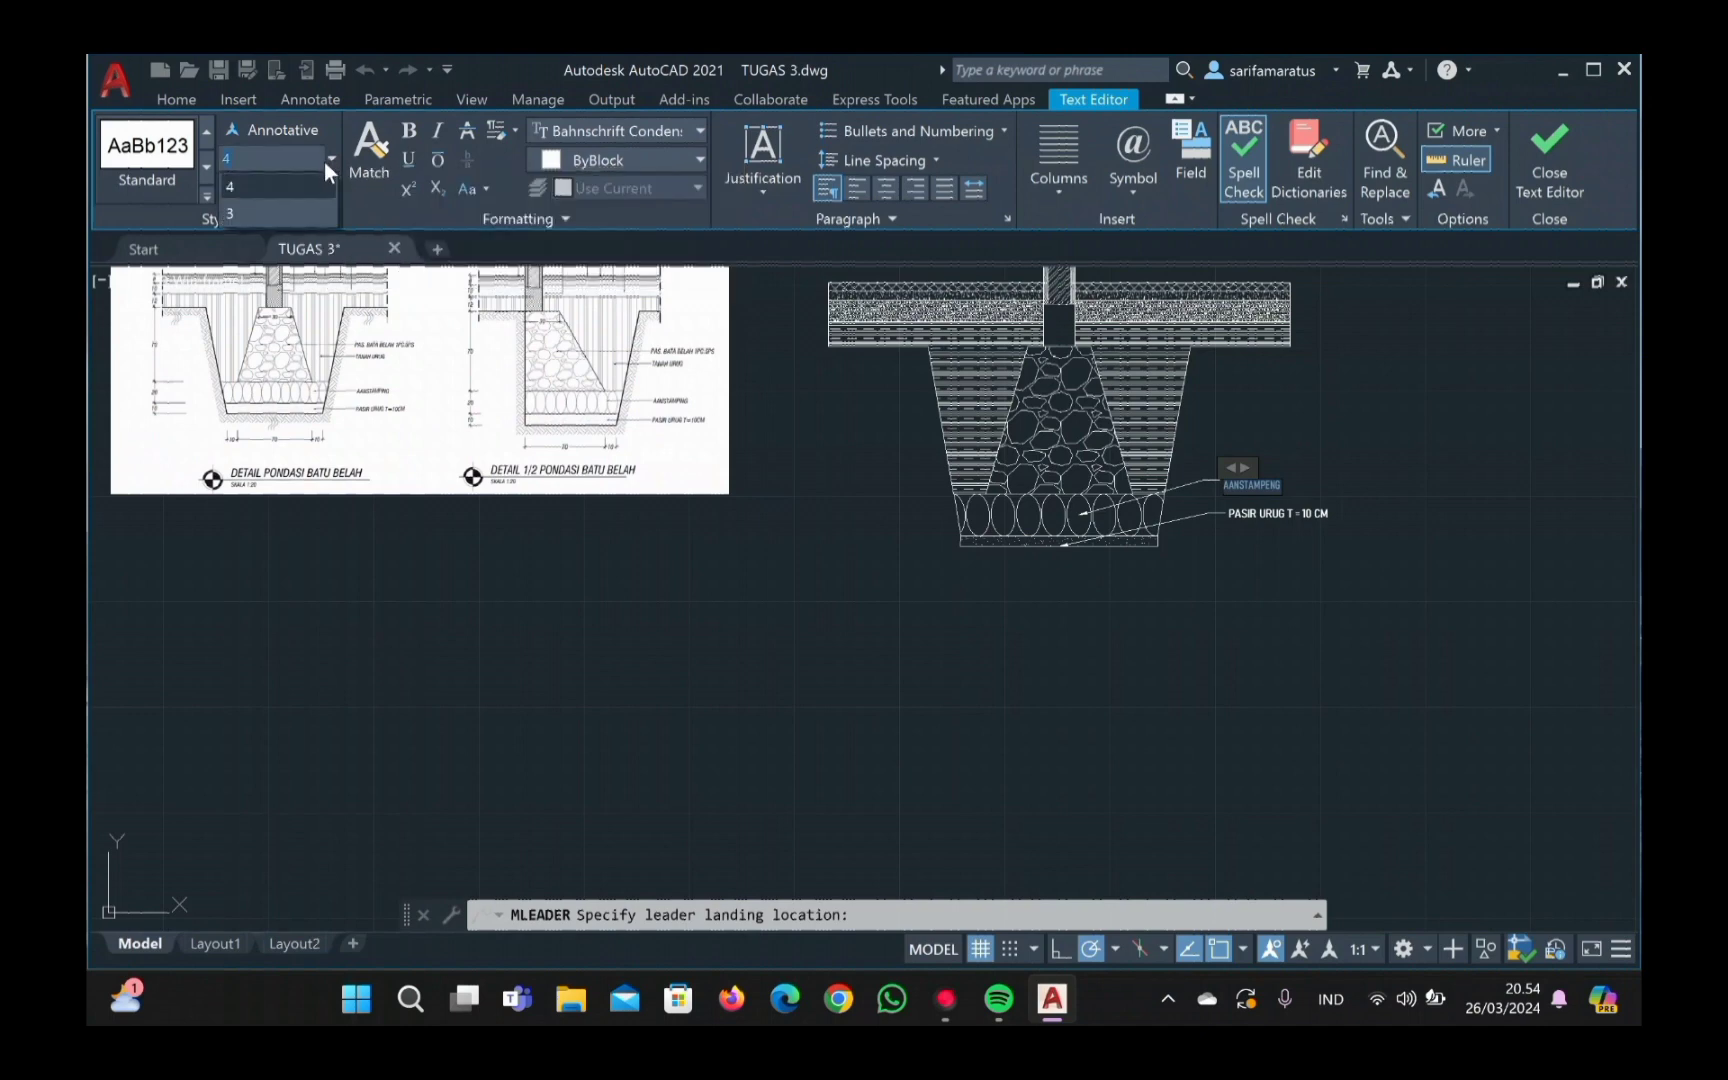
pyautogui.click(331, 150)
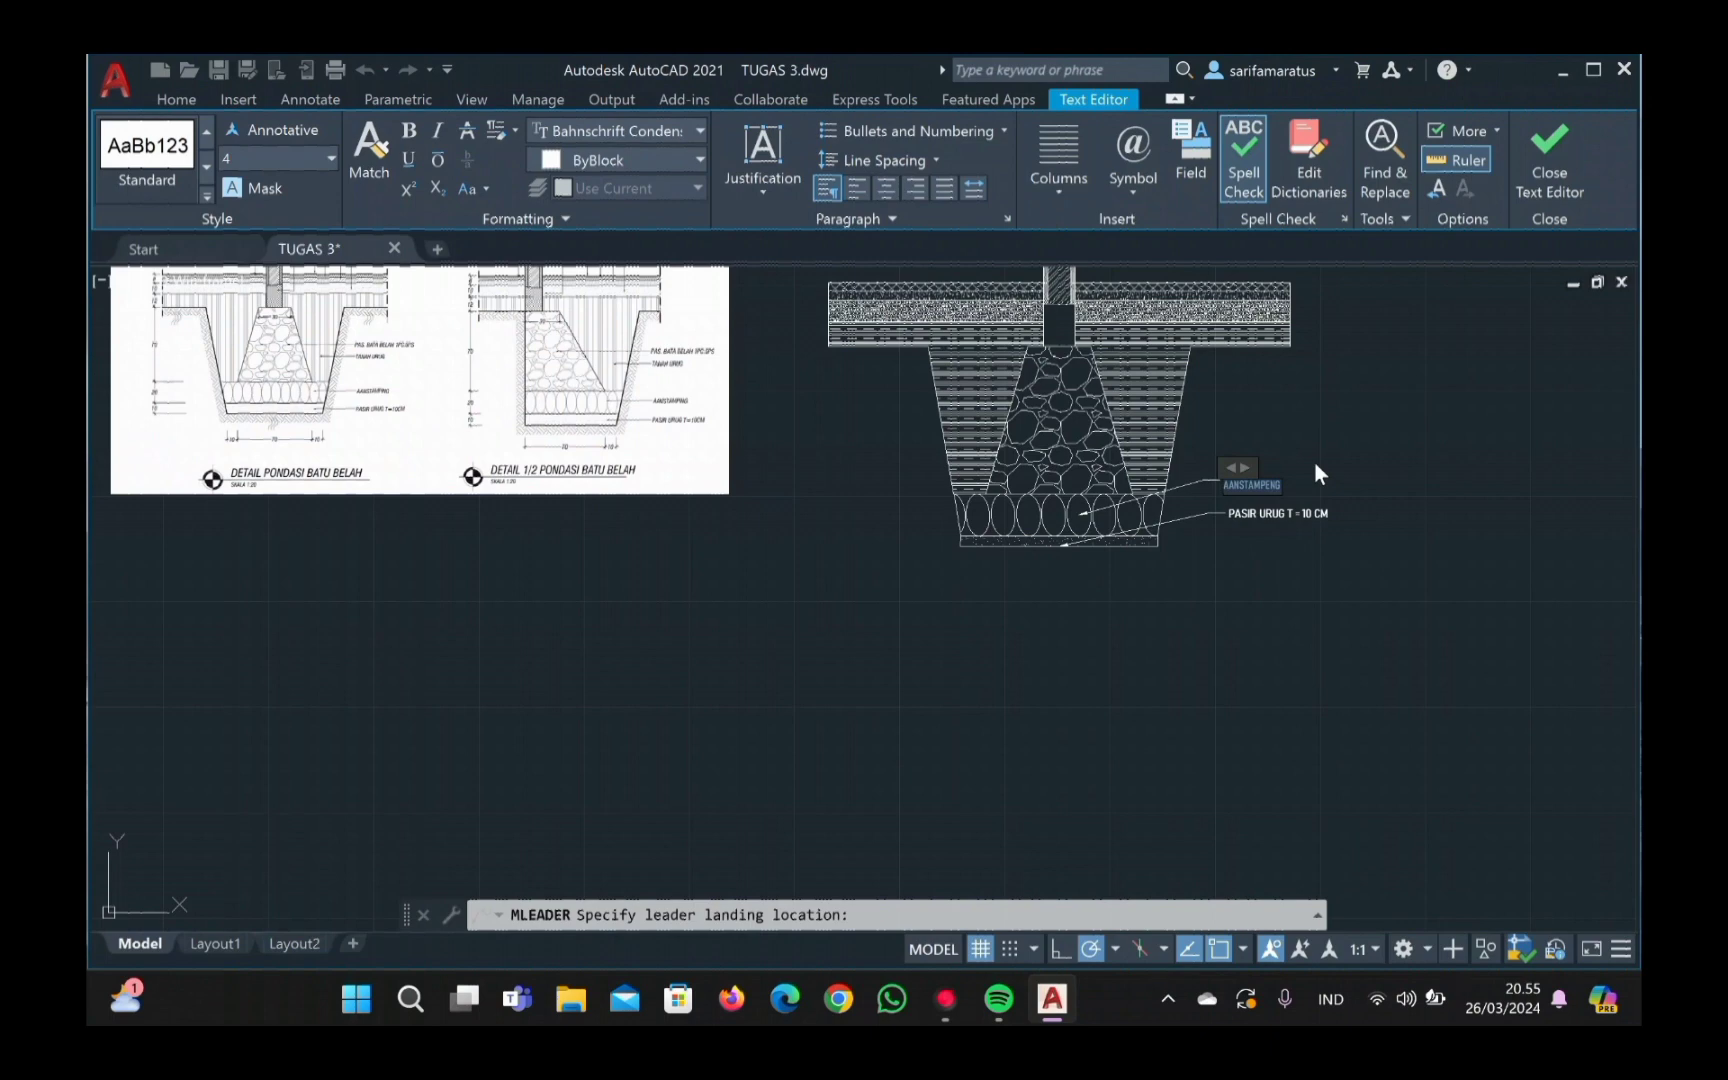
pyautogui.click(1400, 425)
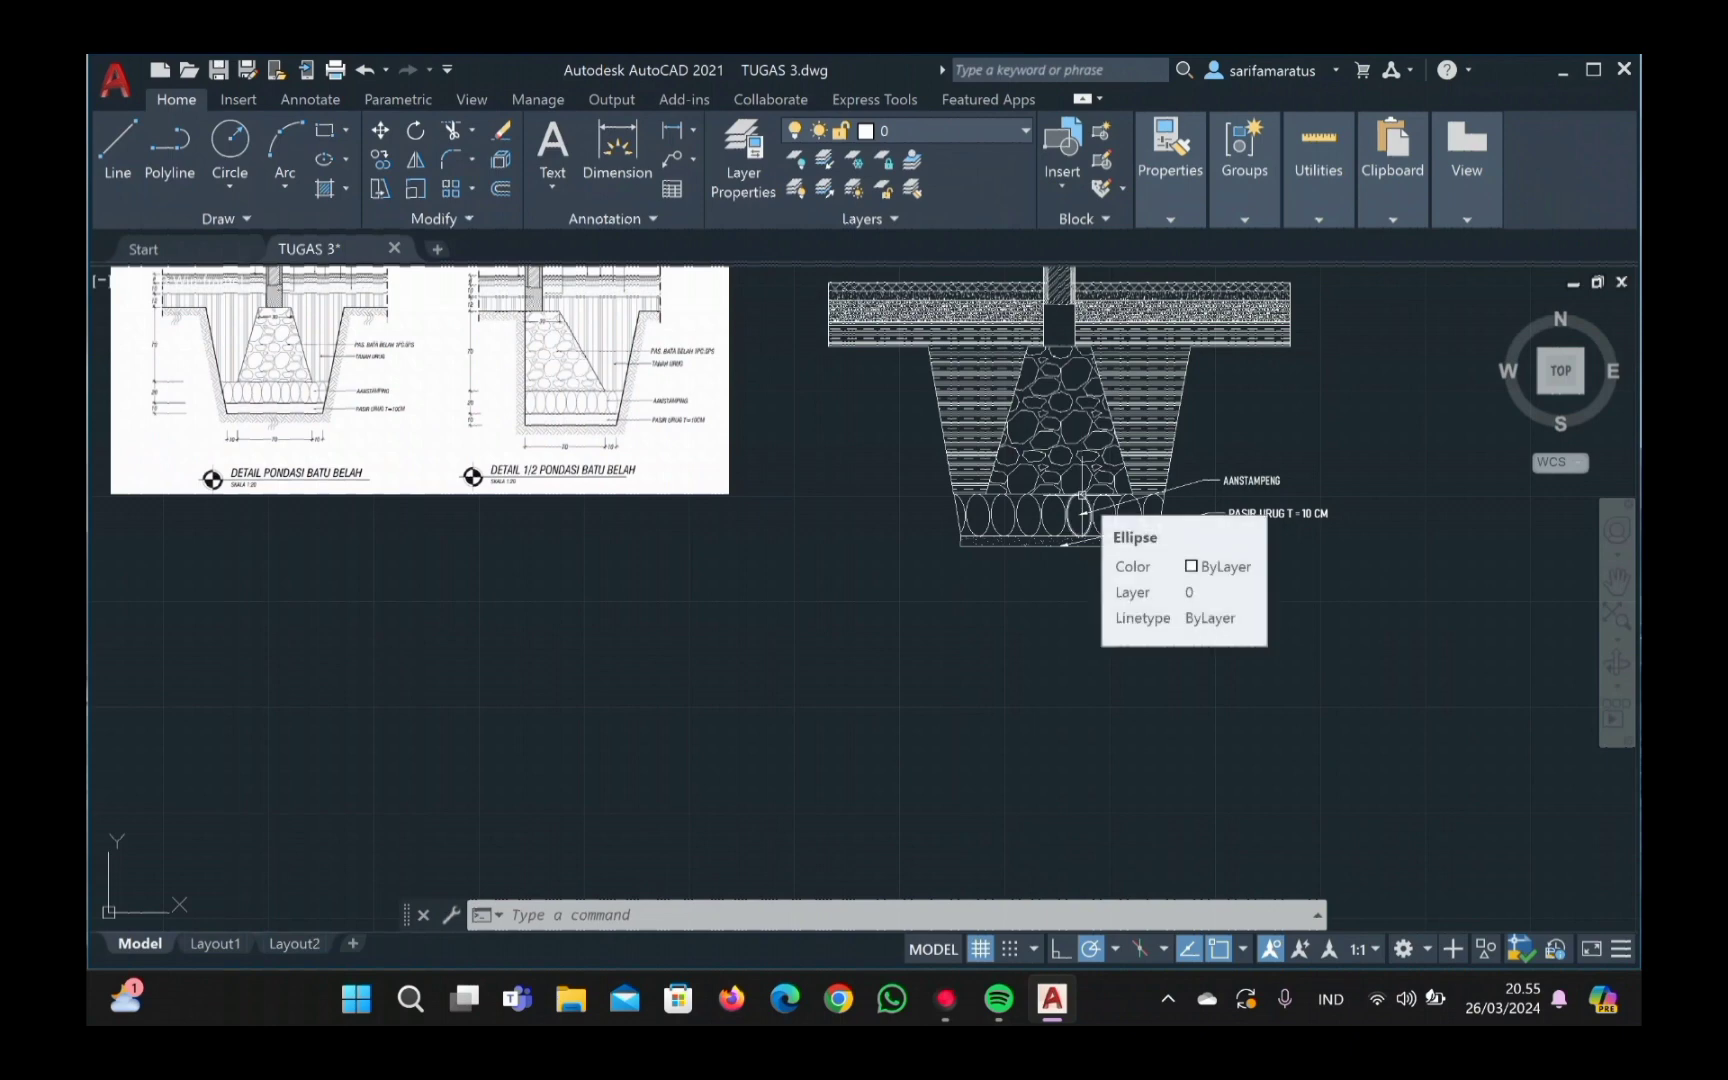
# Step: Add a multileader pointing to the foundation stones, landing above the "AANSTAMPENG" label, with the text "PAS. BATA BELAH 1PC : 5 PS"
pyautogui.write('mleader')
pyautogui.press('Return')
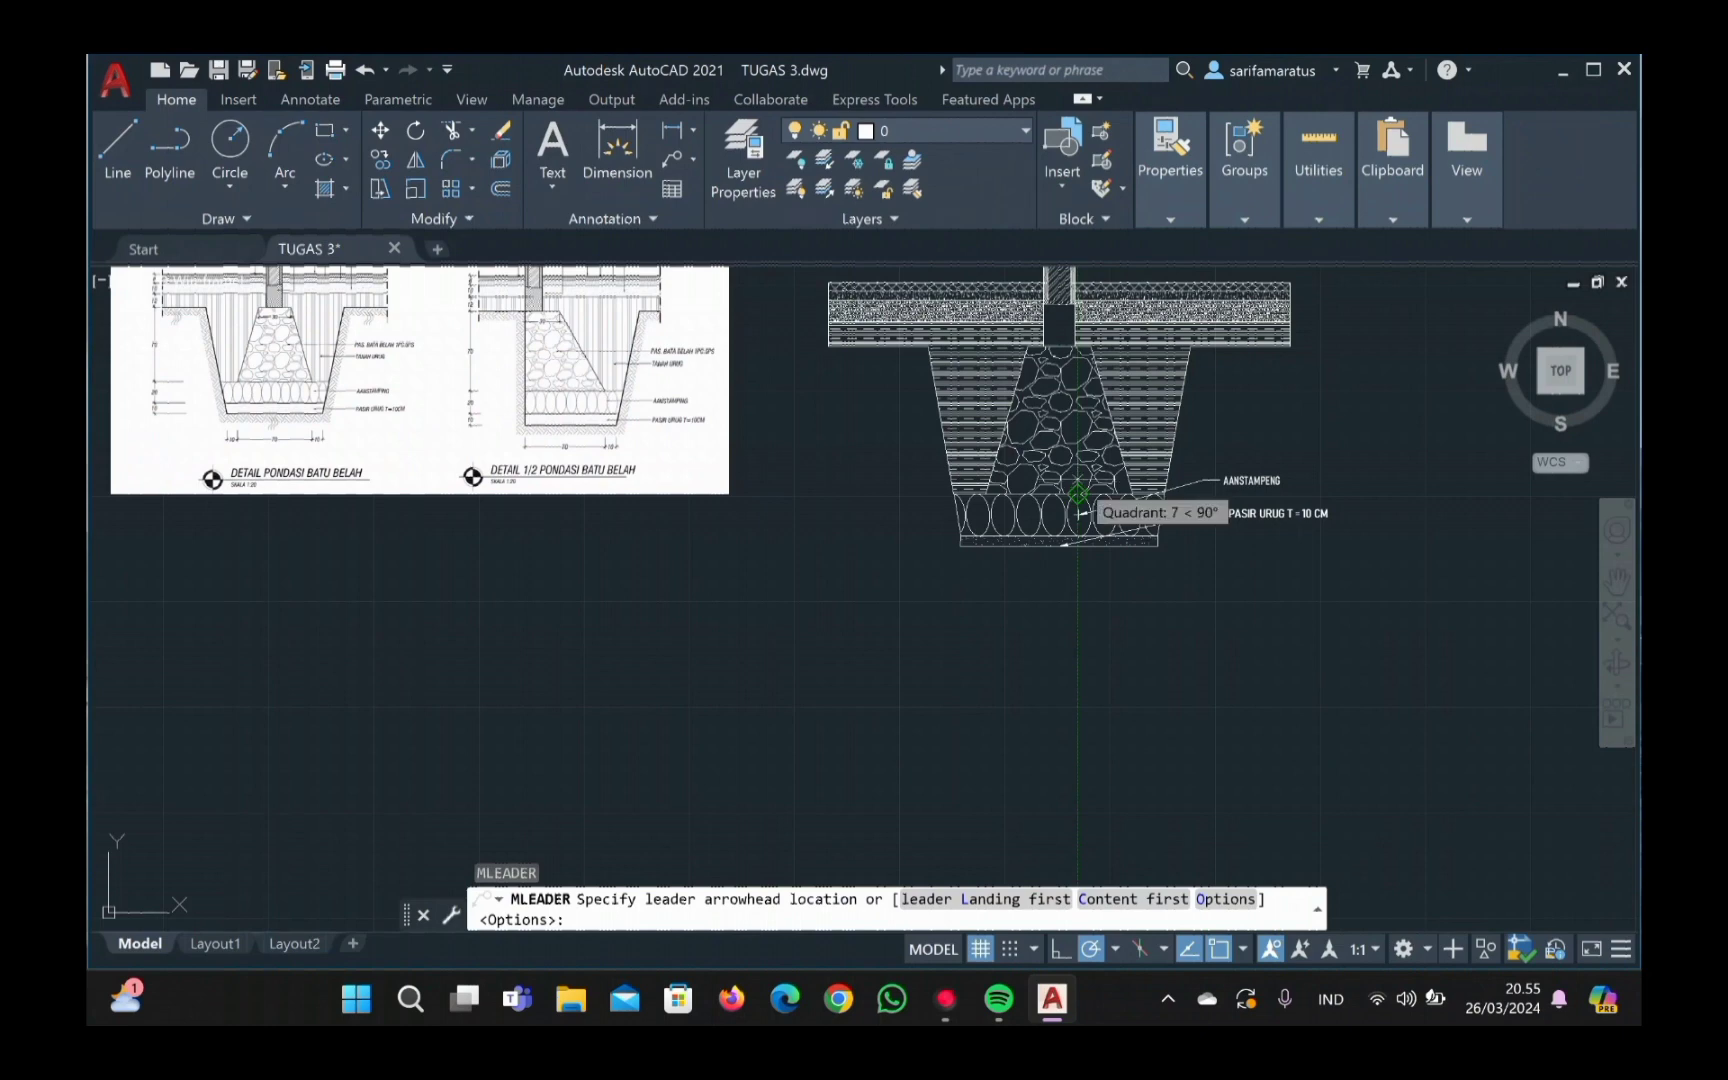
pyautogui.click(1078, 493)
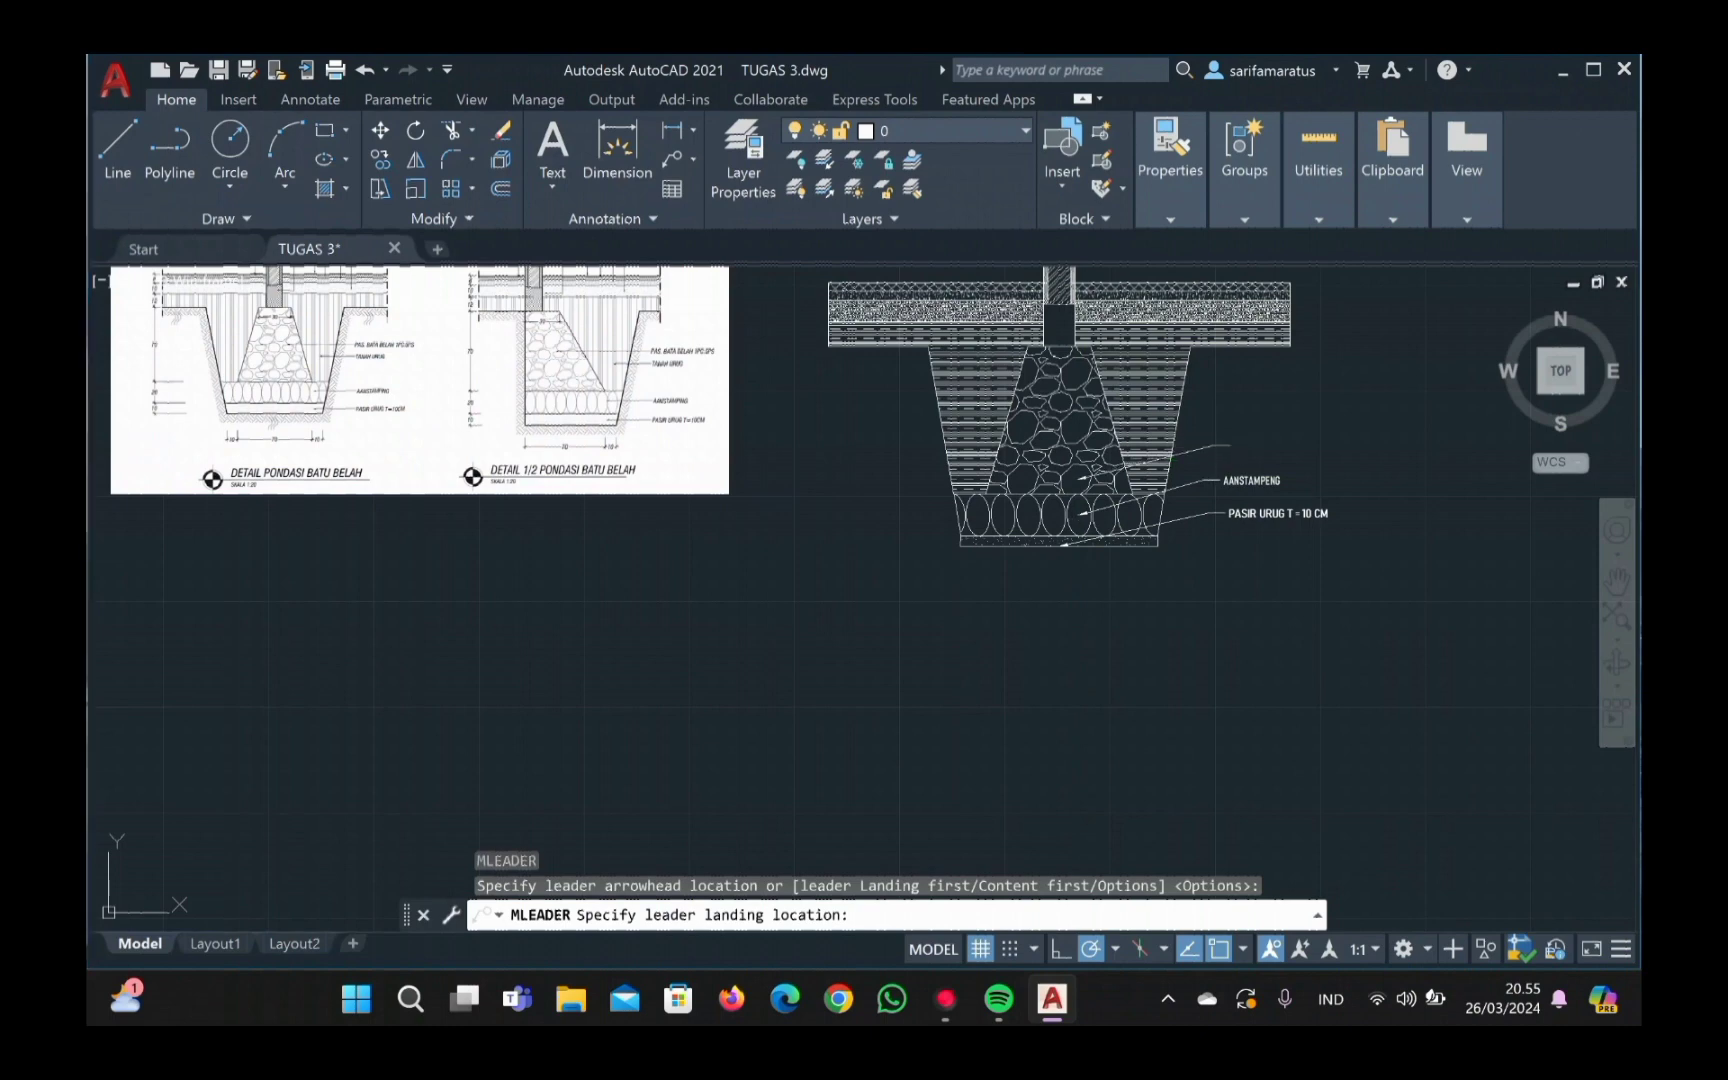
pyautogui.click(1228, 445)
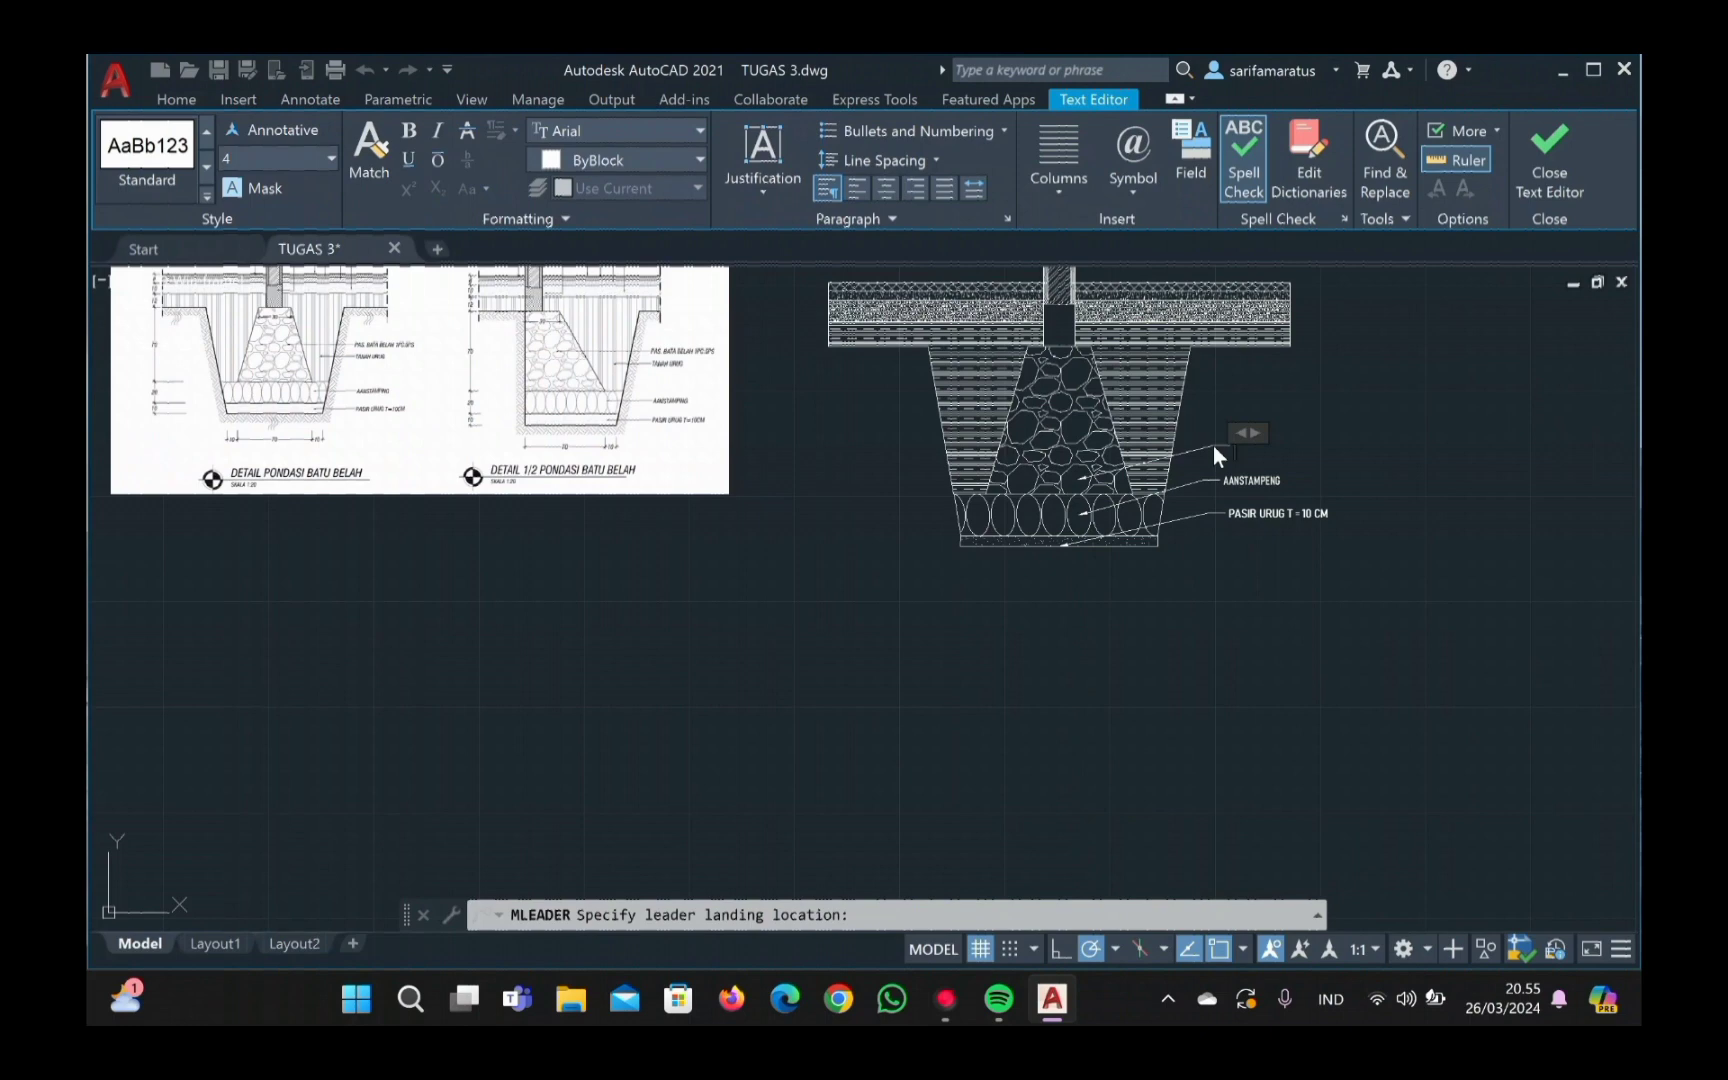
pyautogui.write('PAS. BATA BELAH 1PC')
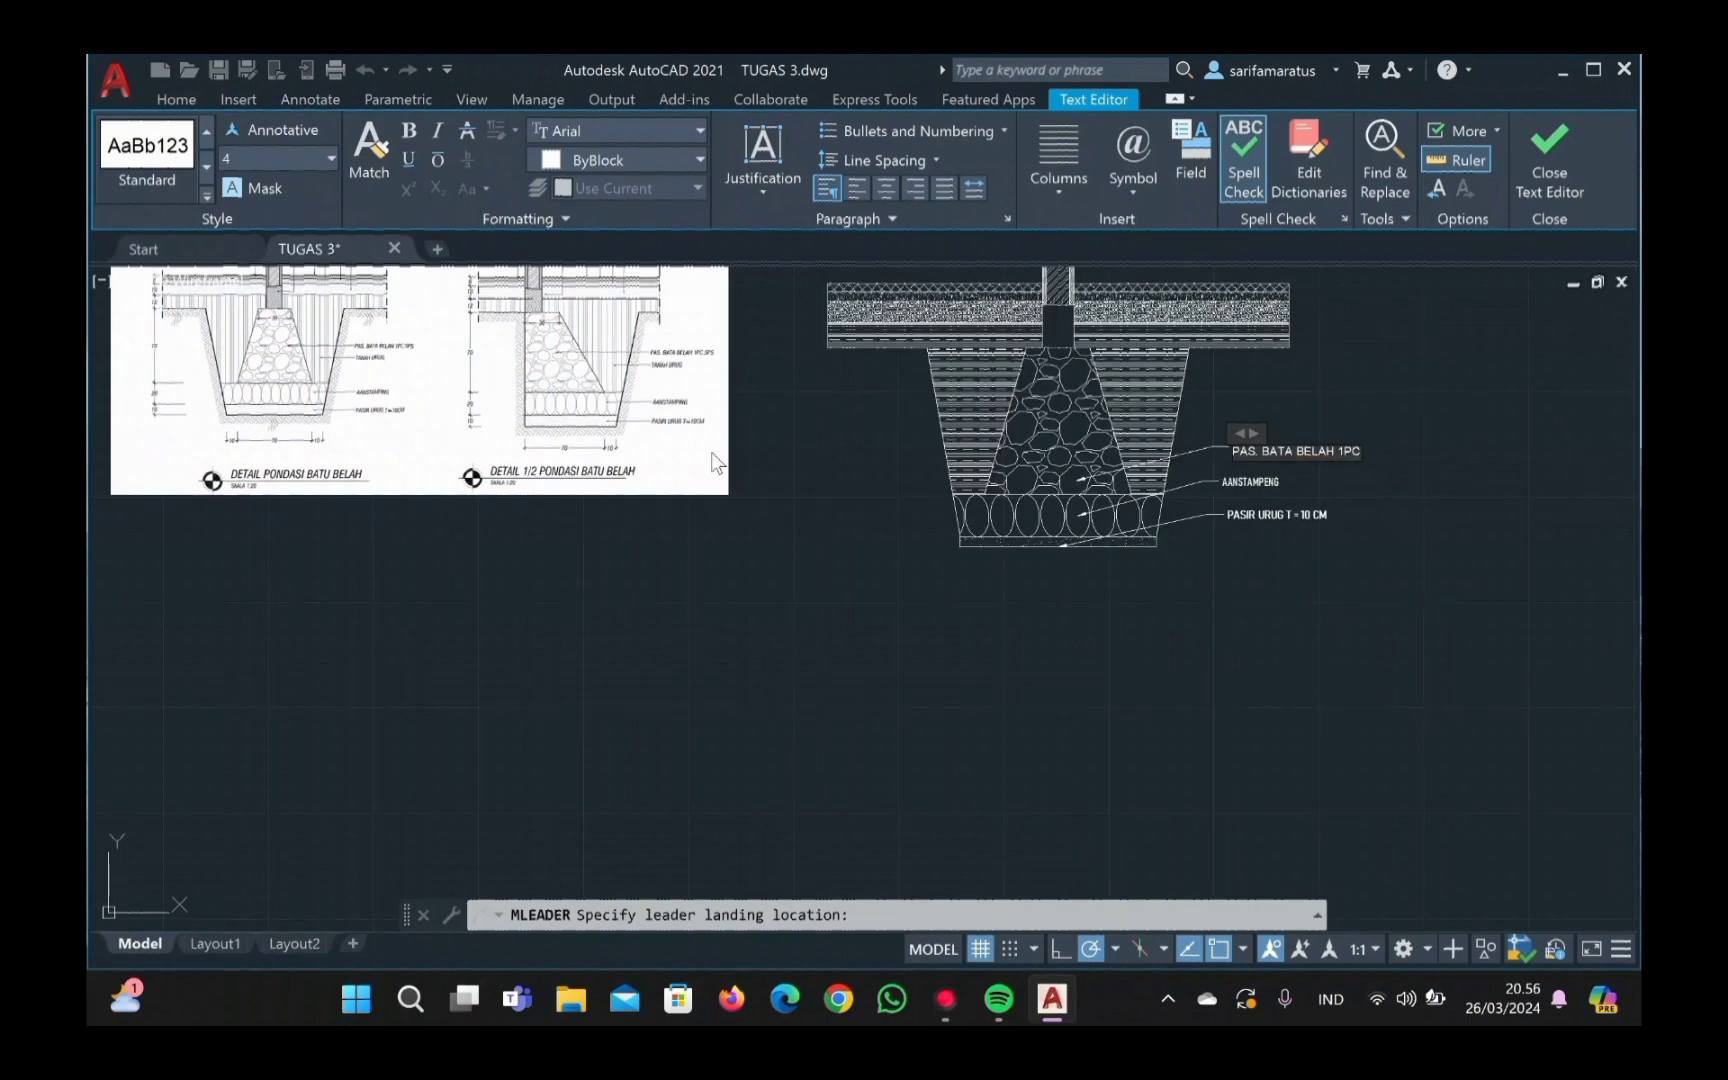
pyautogui.scroll(4, 711, 452)
pyautogui.scroll(-4, 711, 452)
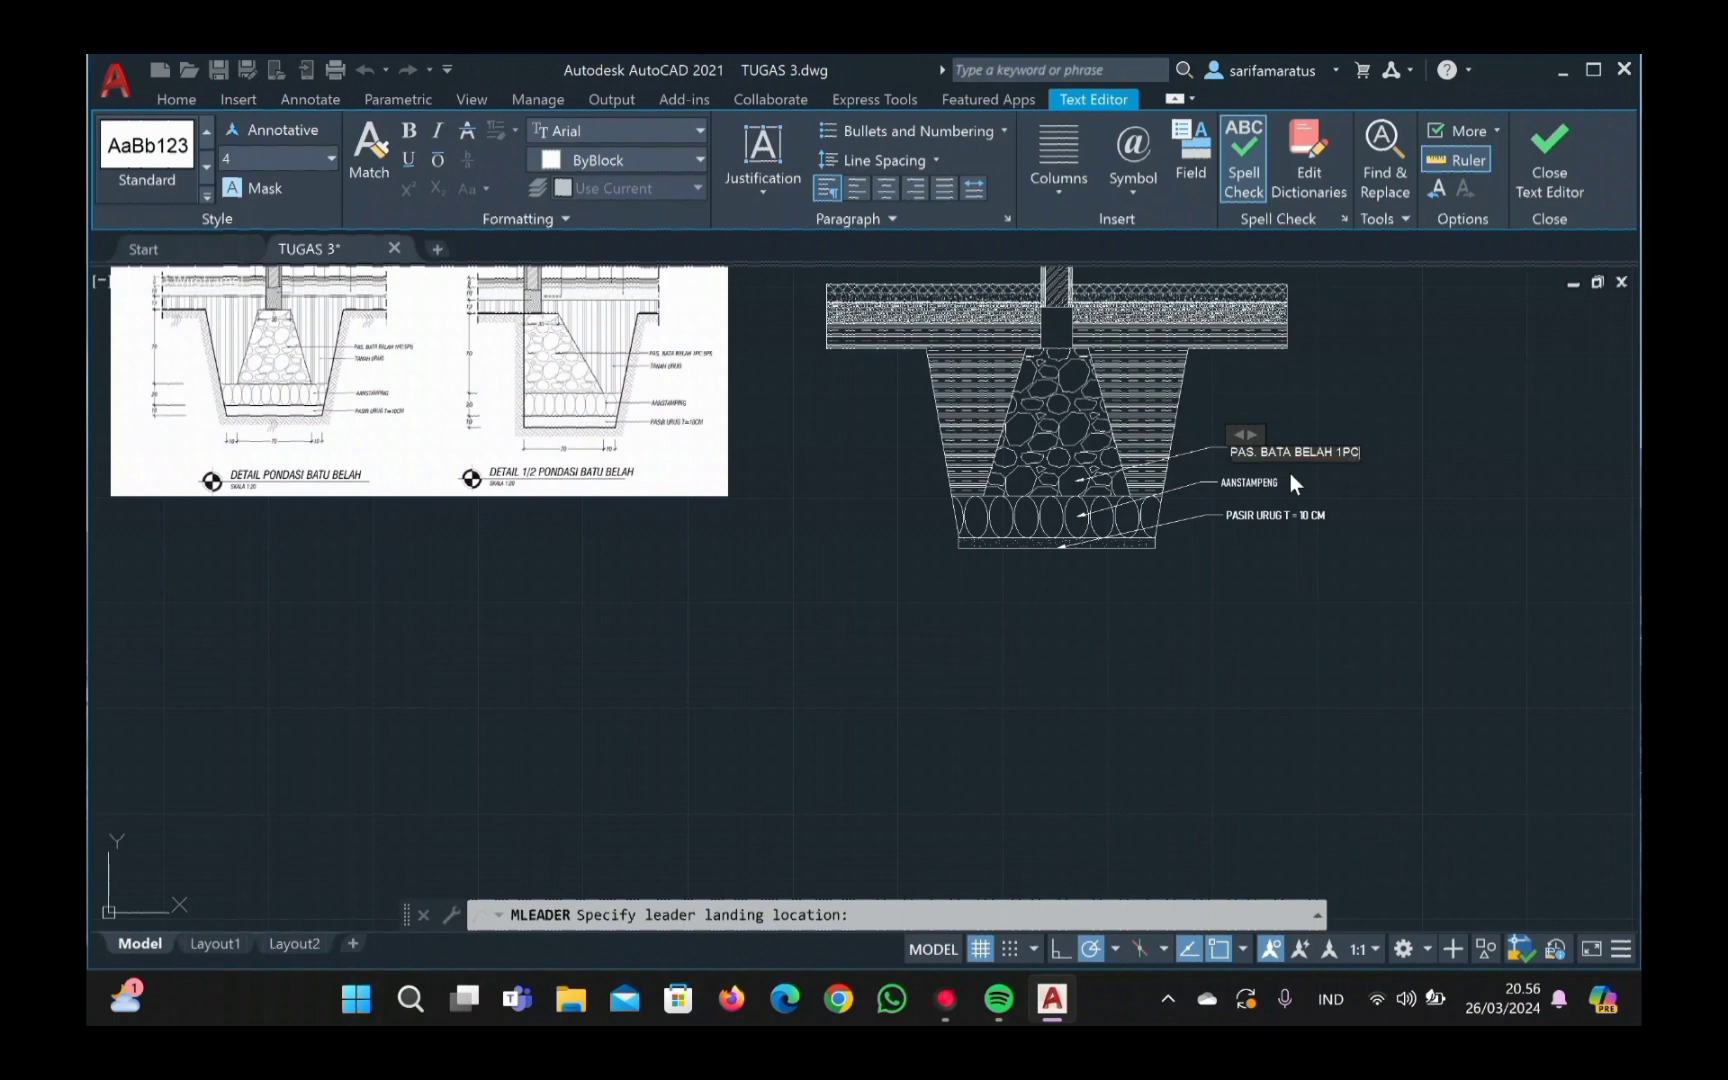
pyautogui.write(': 5 PS')
# Step: Make the "PAS. BATA BELAH 1PC : 5 PS" label bold in the Bahnschrift SemiCondensed font and finish editing it
pyautogui.tripleClick(1376, 449)
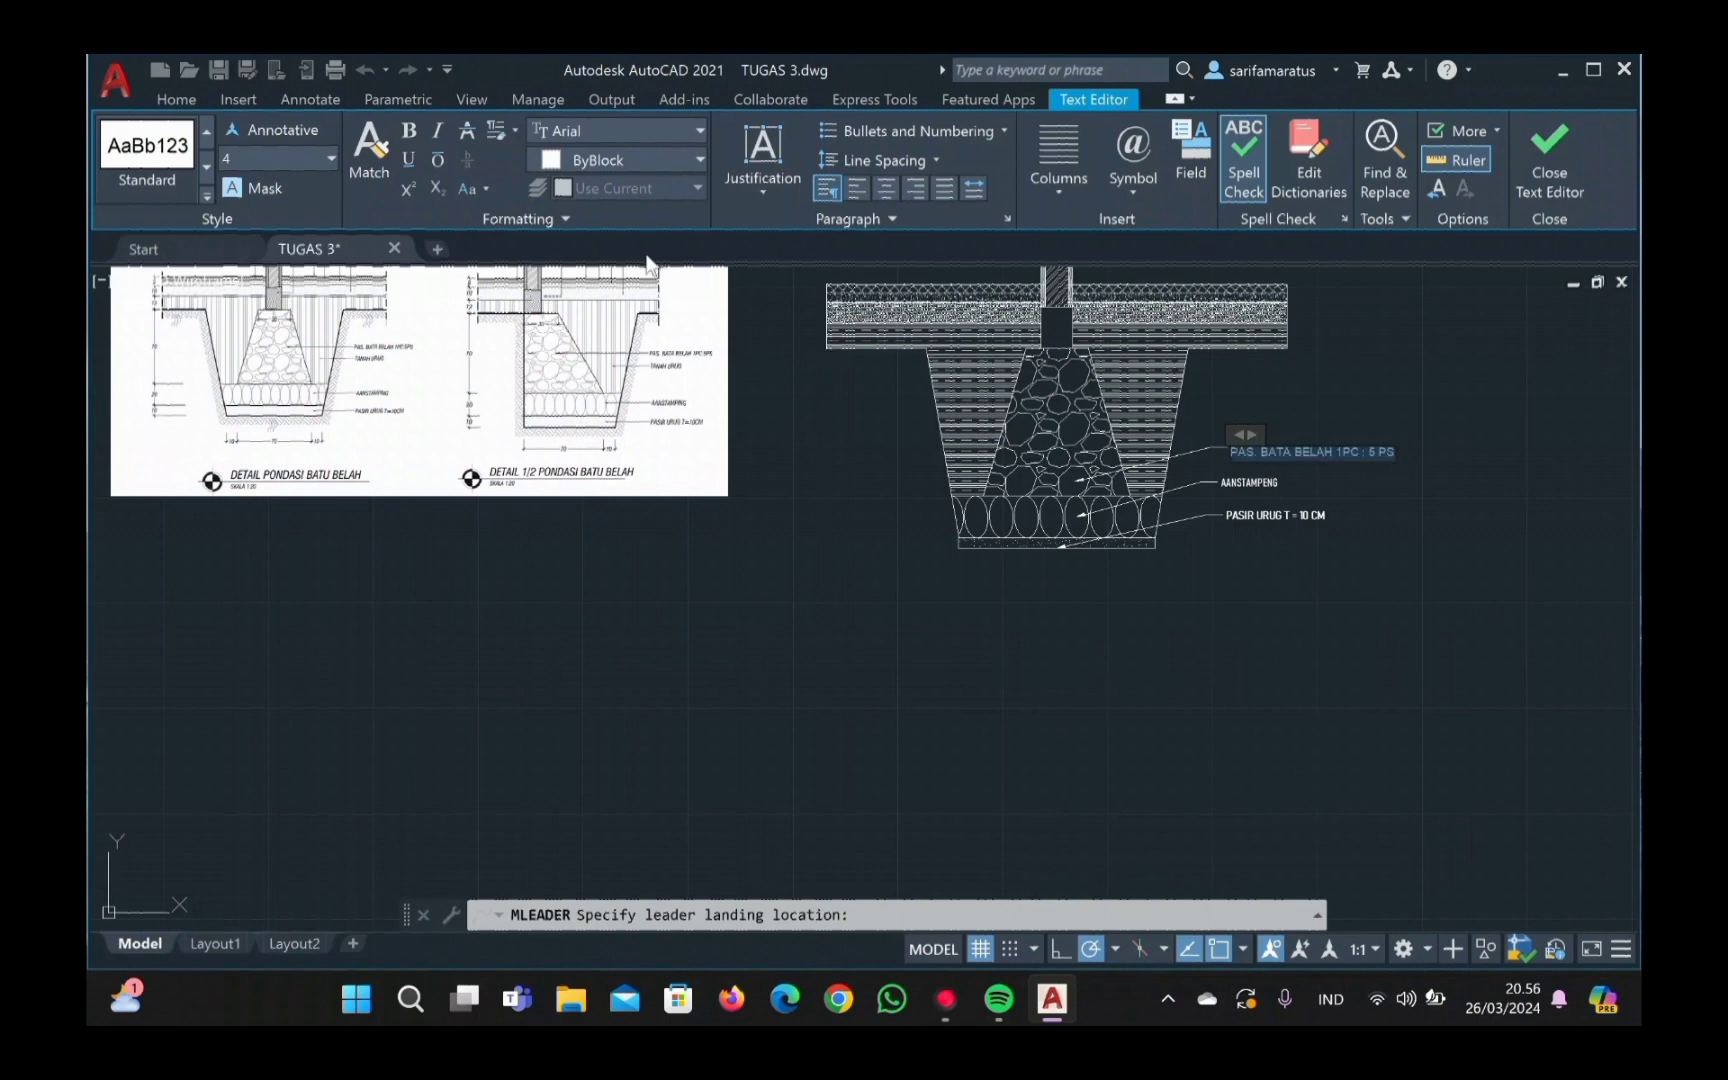
pyautogui.click(699, 131)
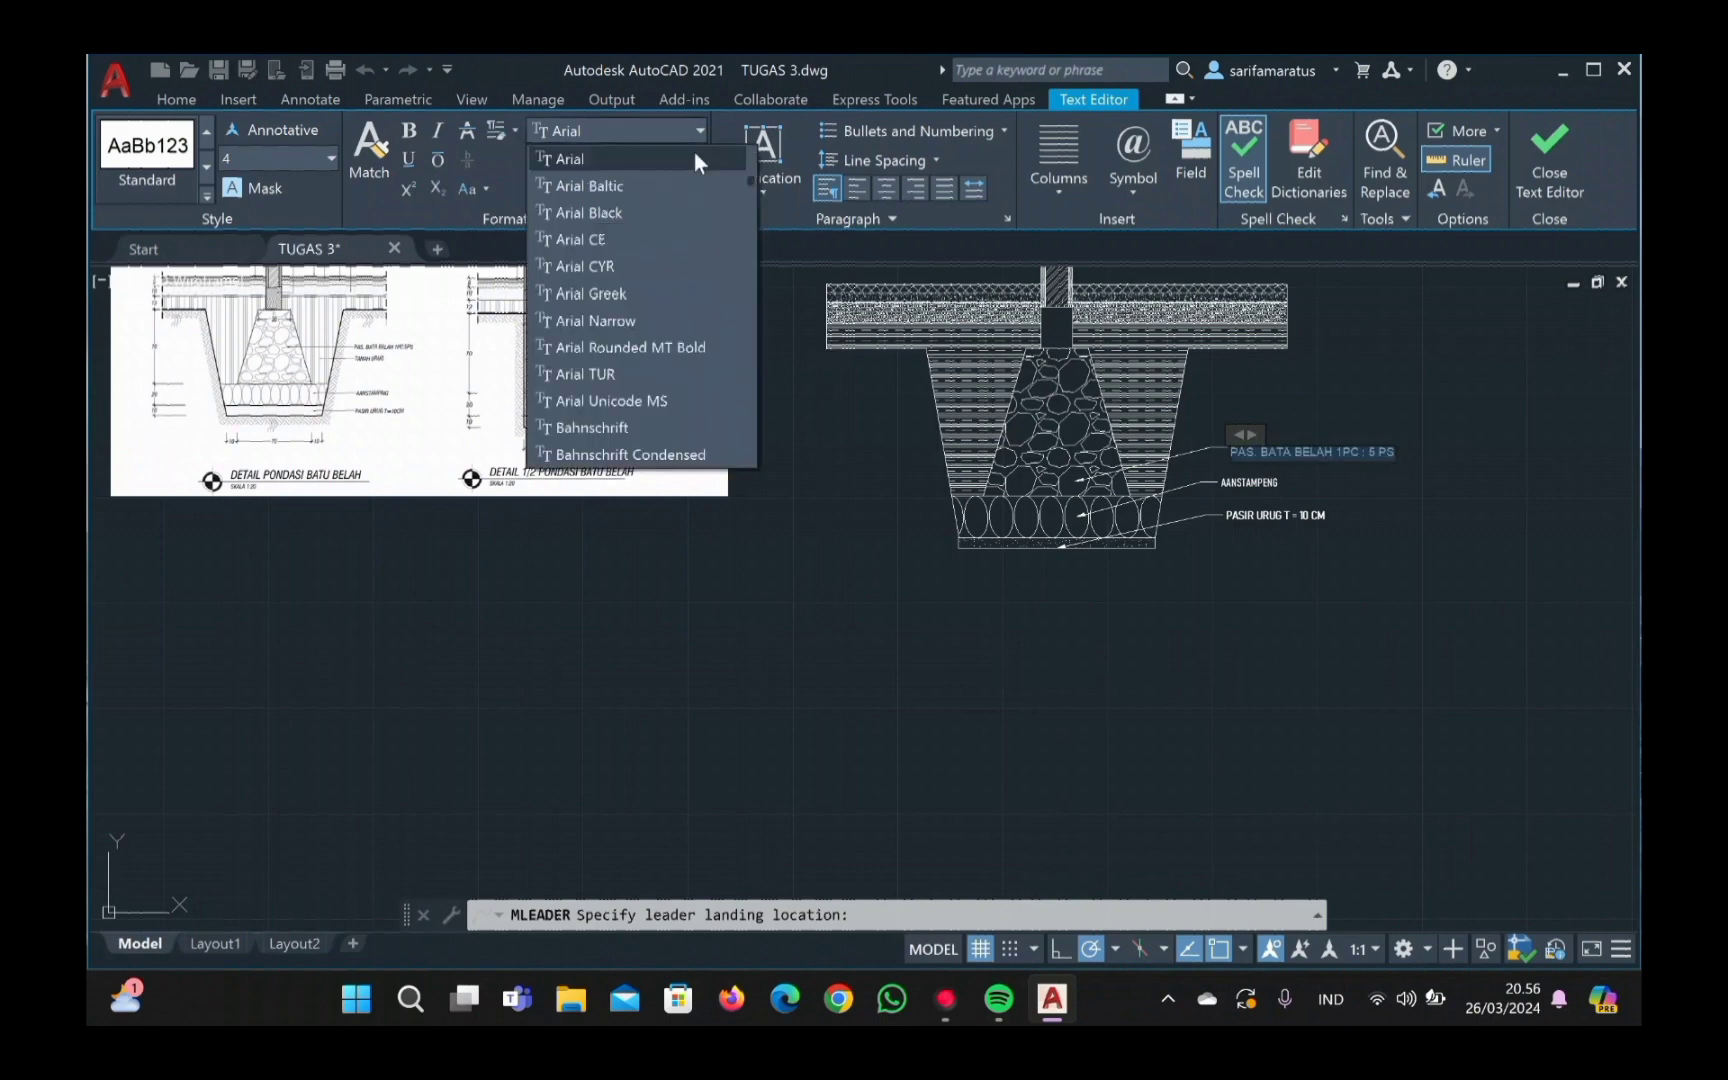
pyautogui.click(706, 452)
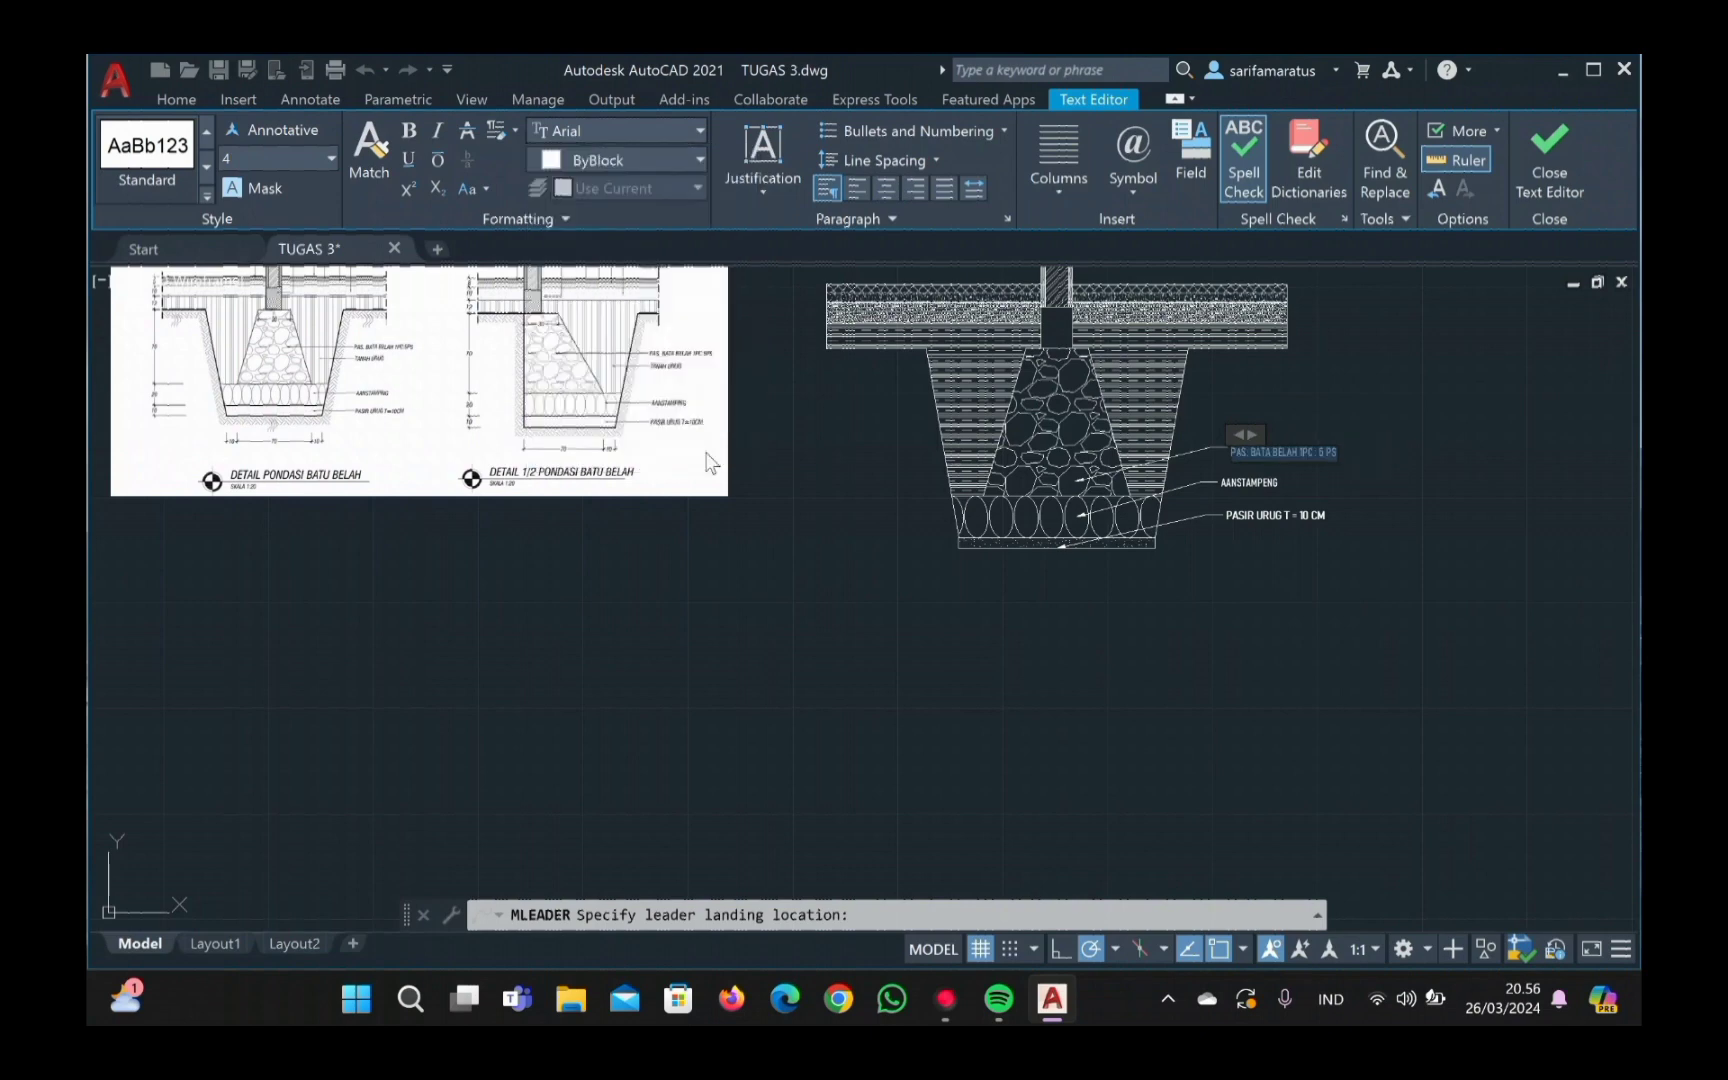
pyautogui.click(699, 131)
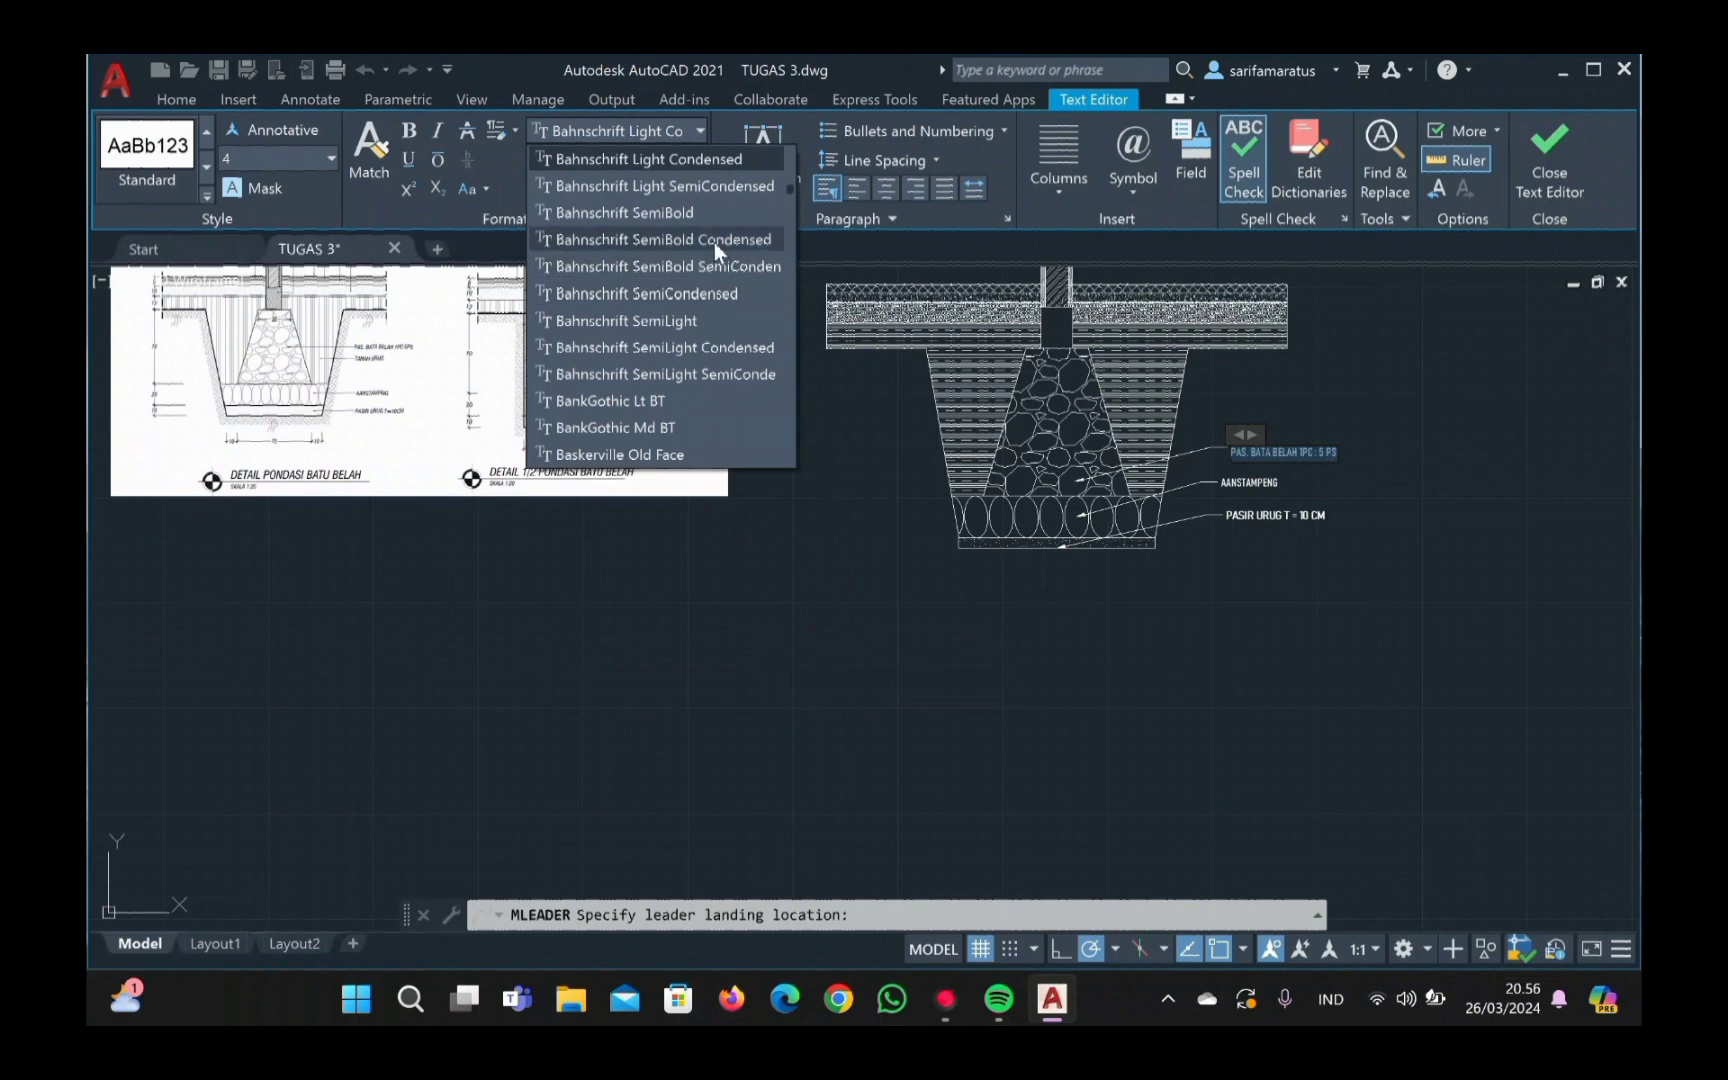
pyautogui.scroll(1, 714, 242)
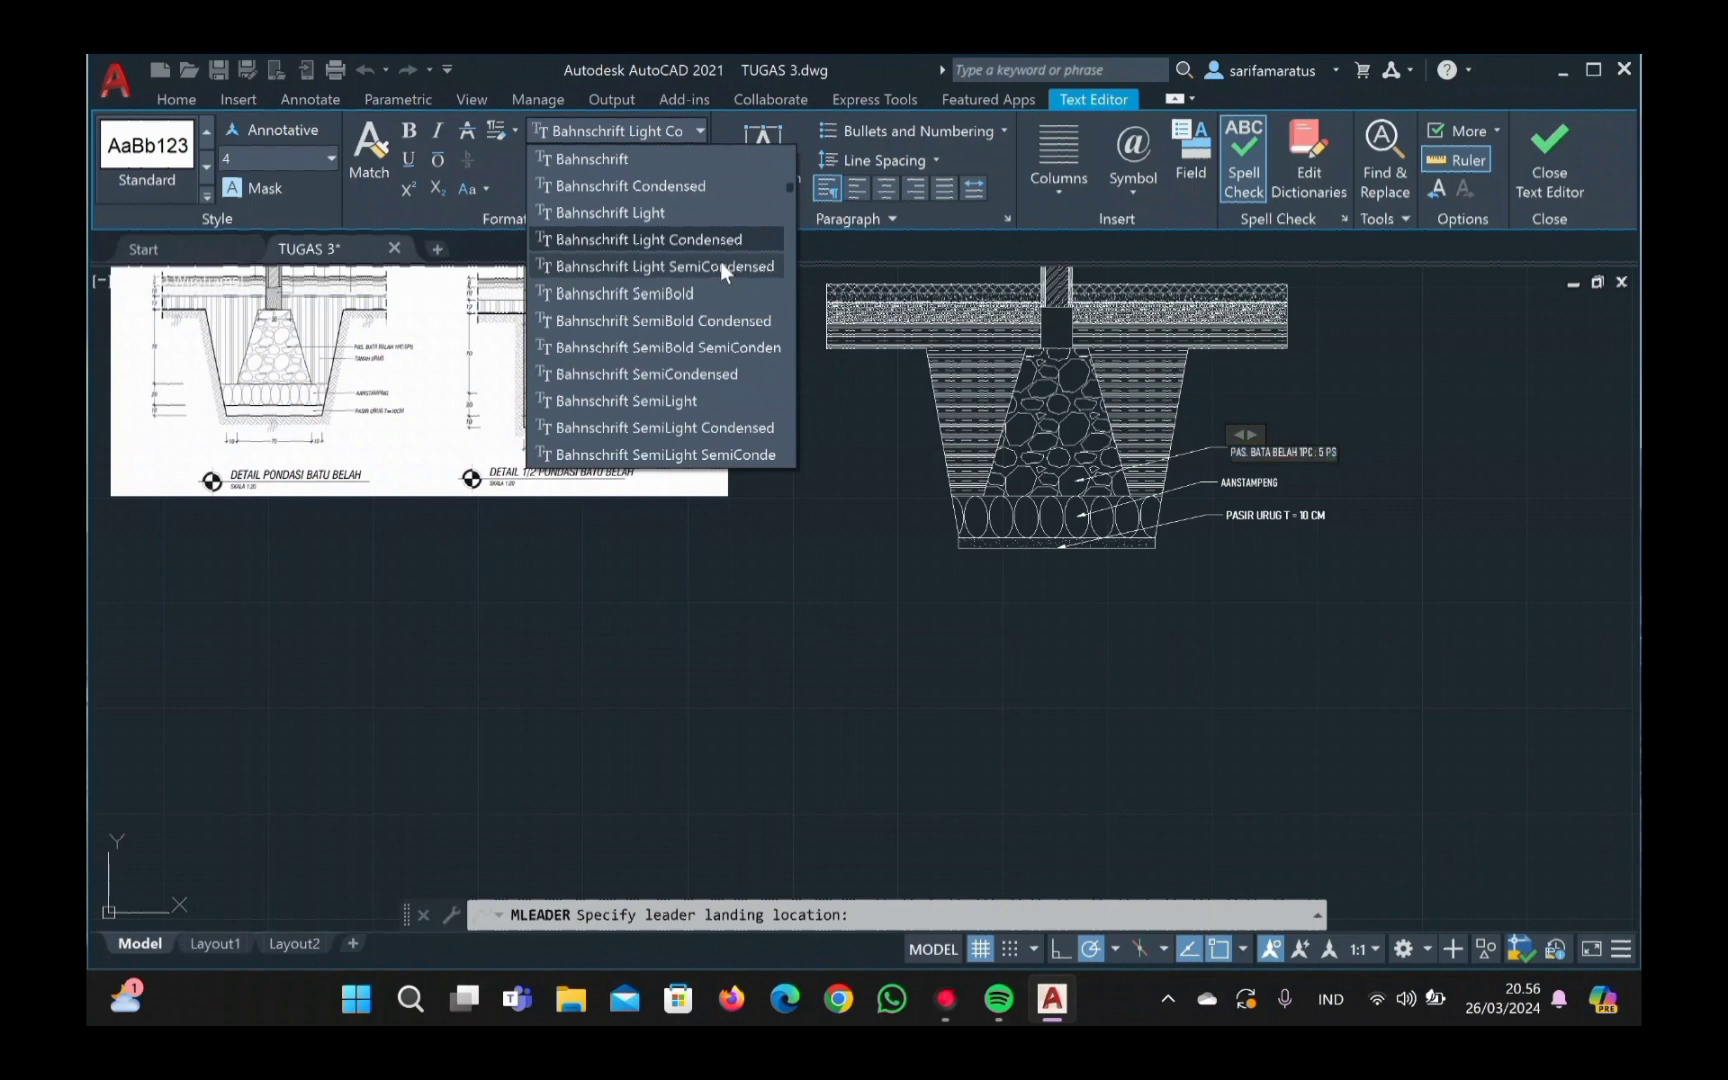
pyautogui.click(720, 264)
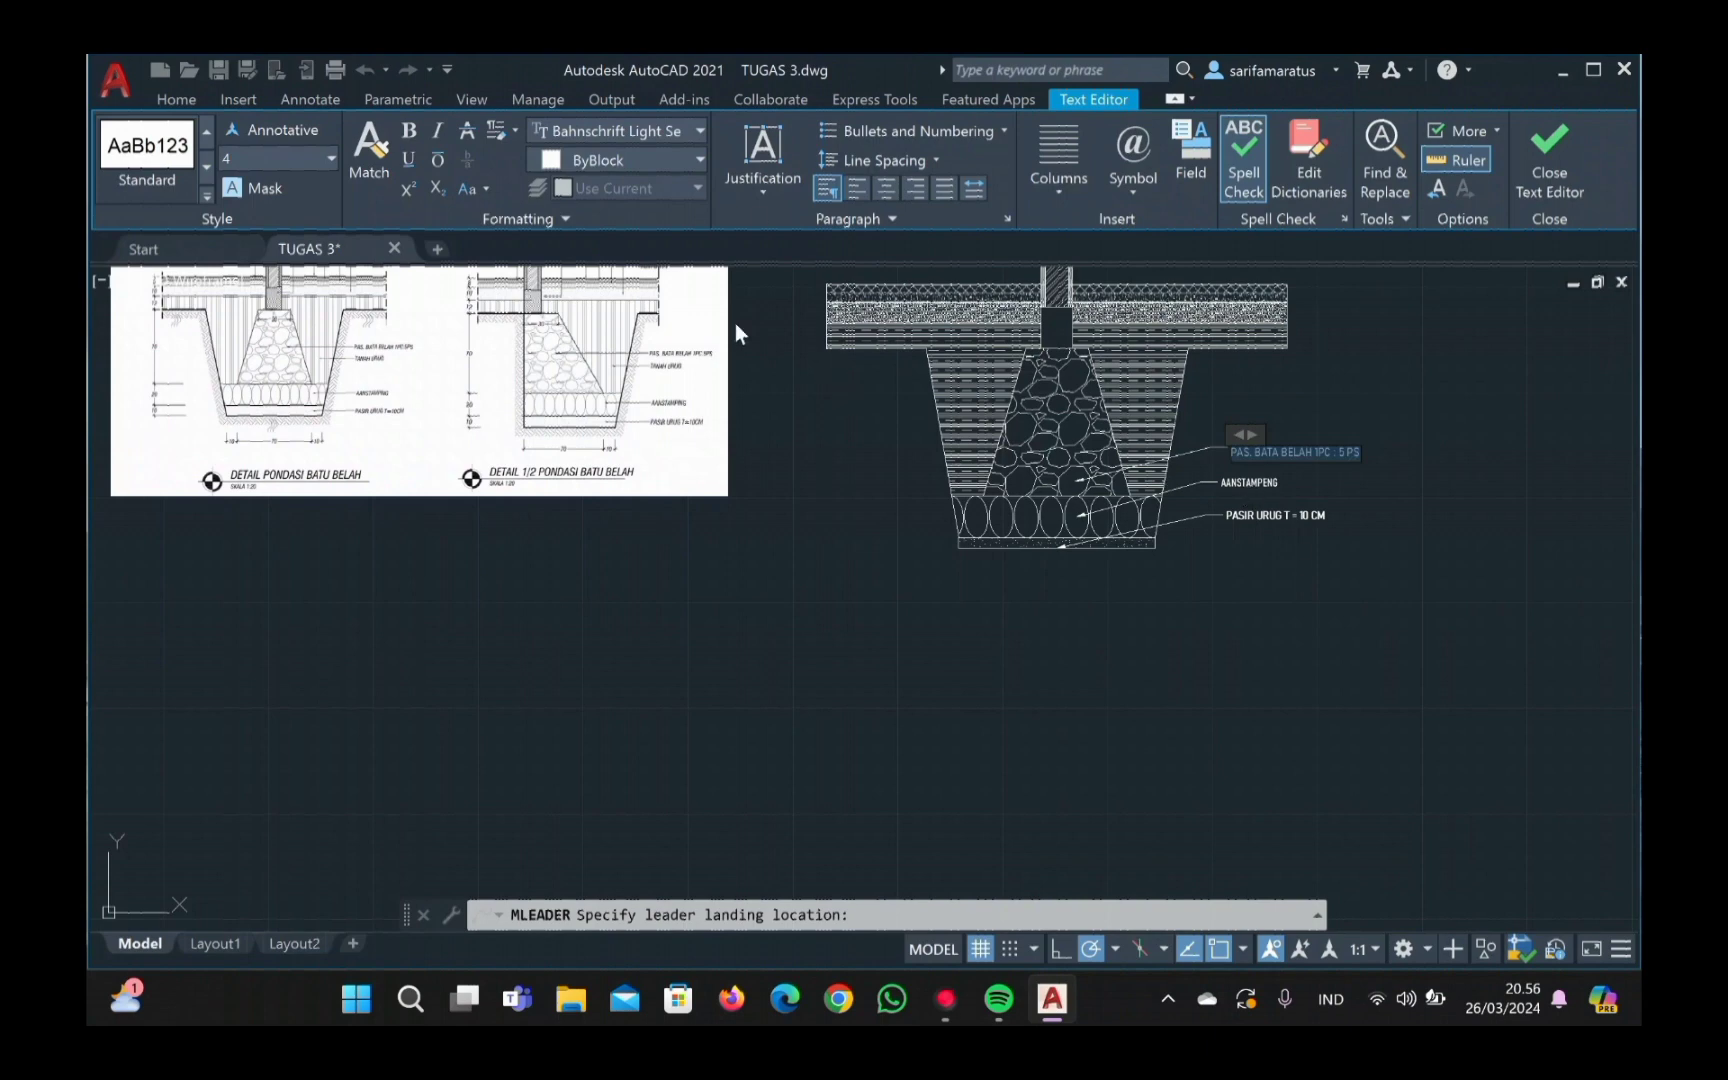
pyautogui.click(700, 130)
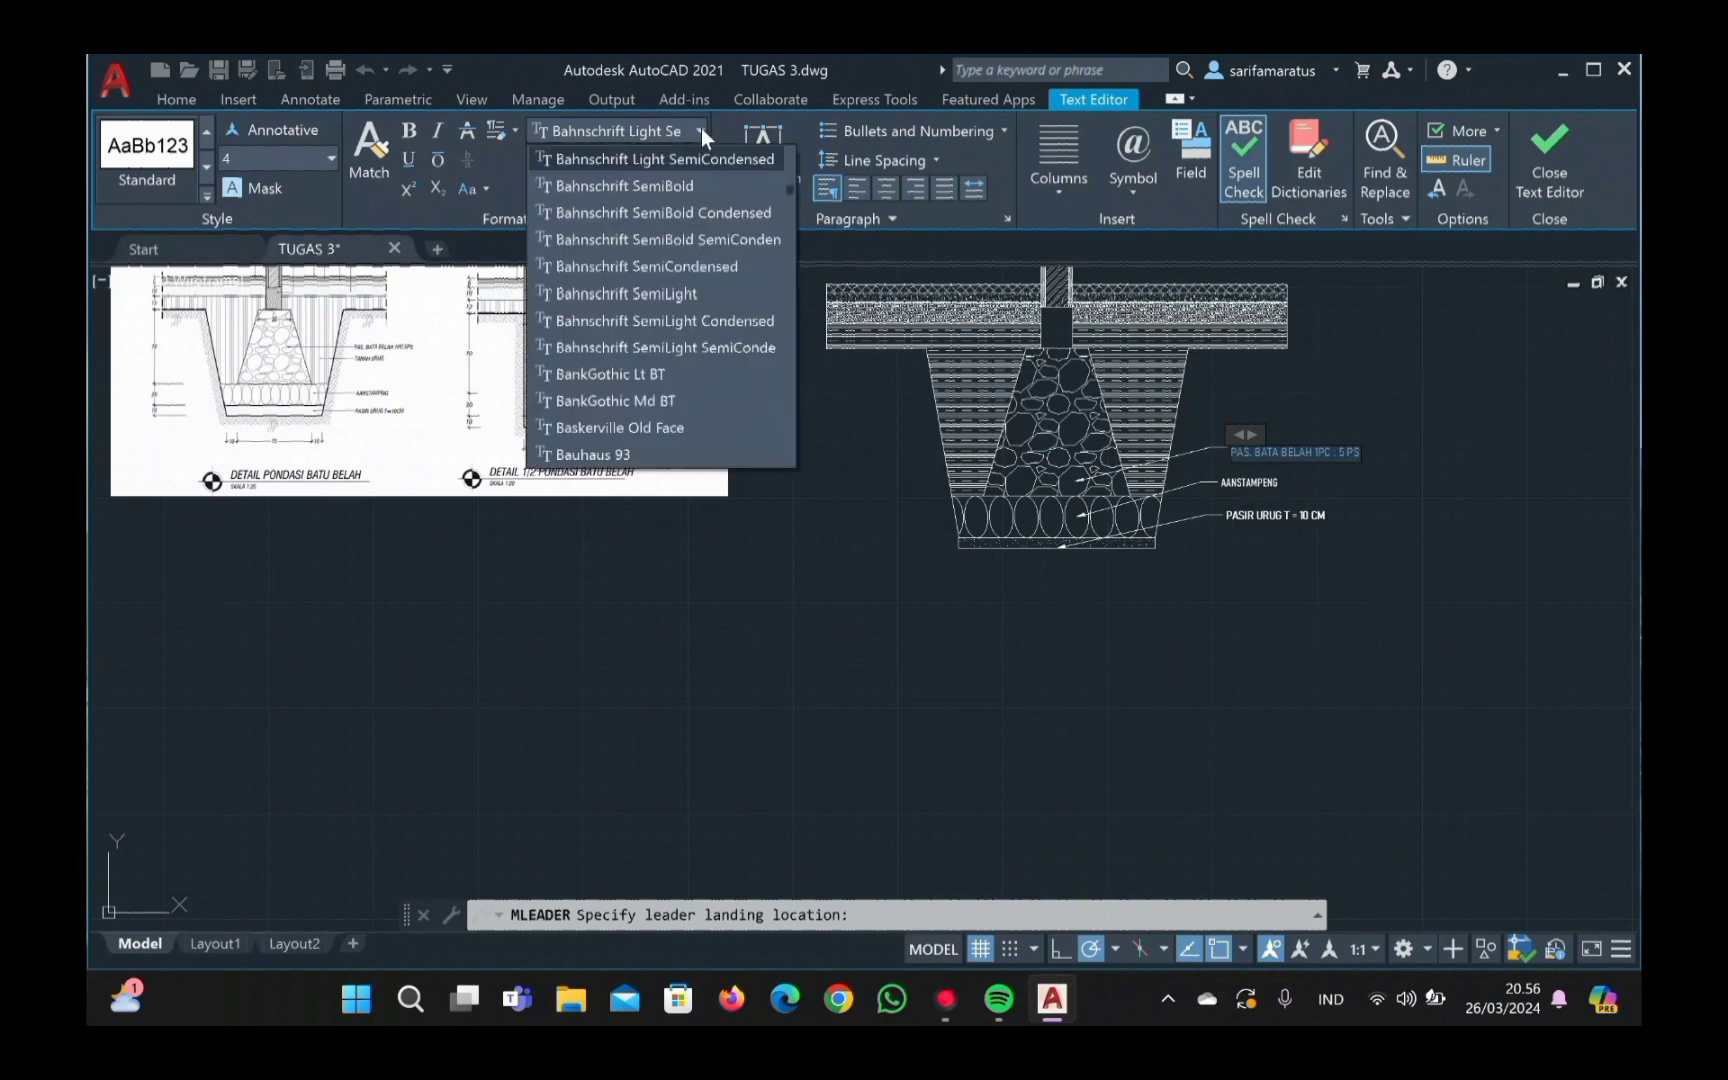
pyautogui.click(735, 265)
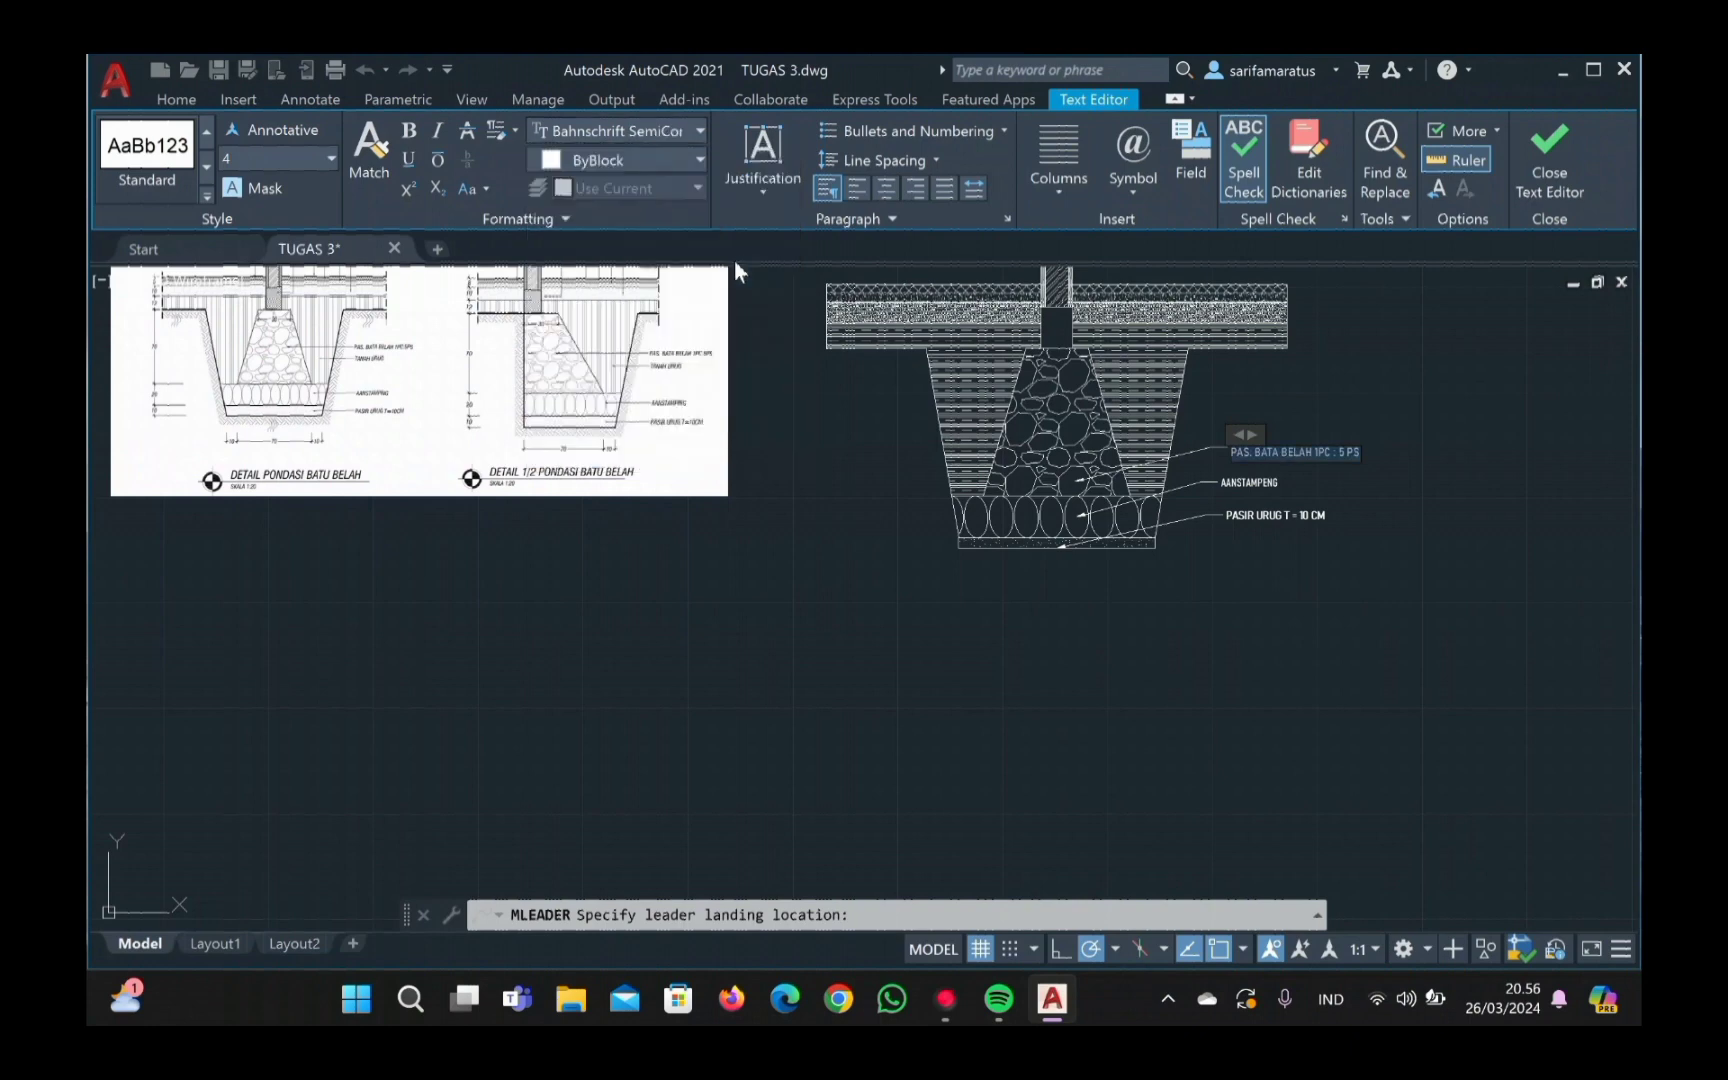
pyautogui.click(411, 135)
pyautogui.click(1241, 477)
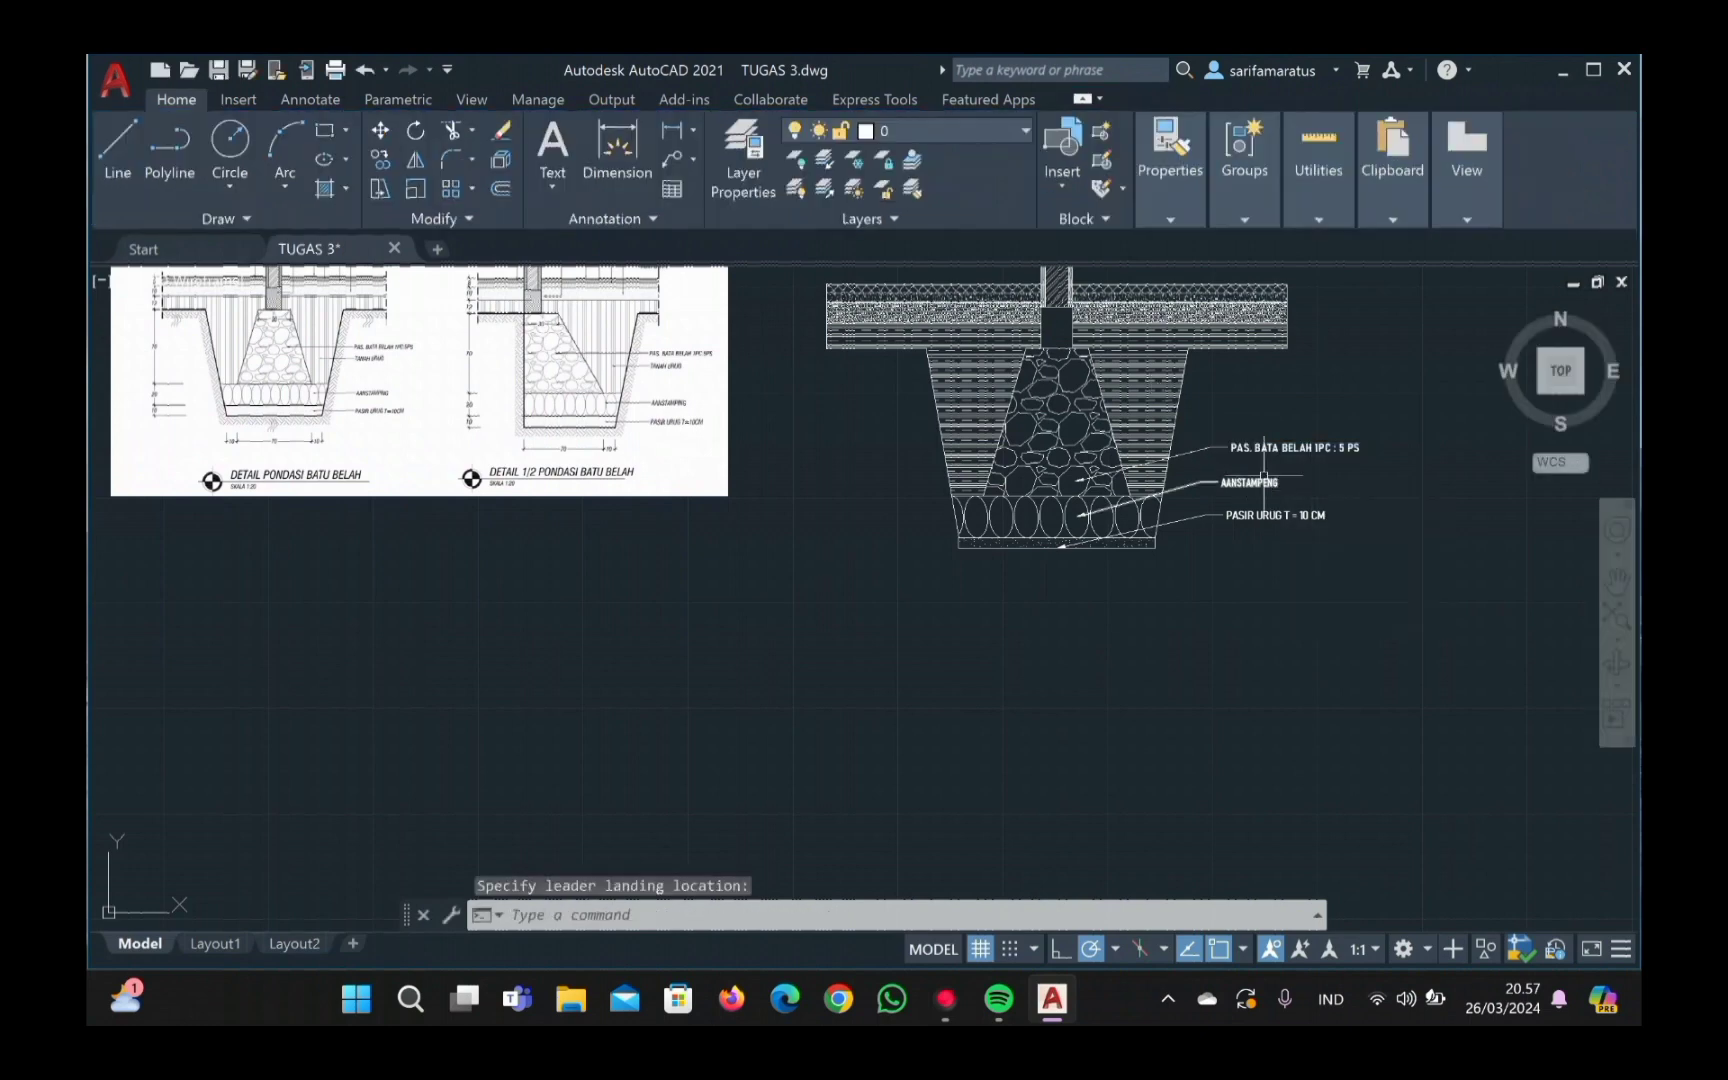
# Step: Change the "AANSTAMPENG" label to bold Bahnschrift SemiCondensed and finish editing it
pyautogui.click(1265, 480)
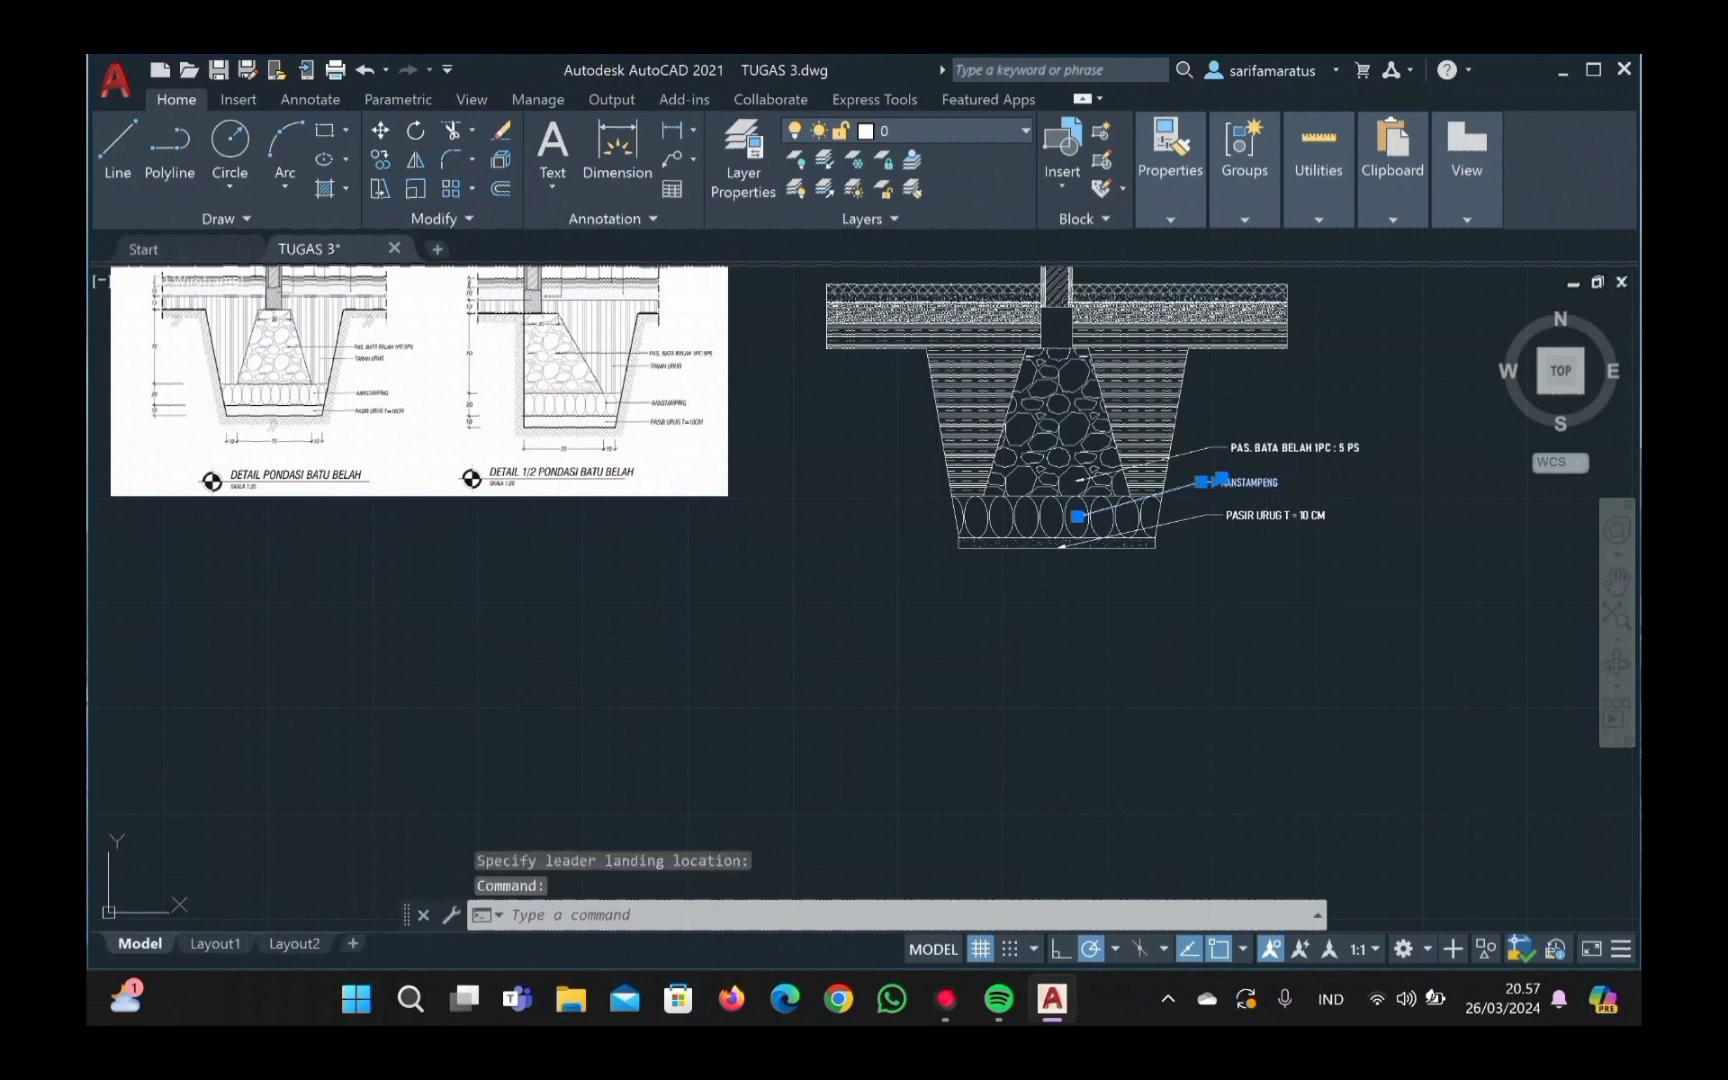
pyautogui.press('Escape')
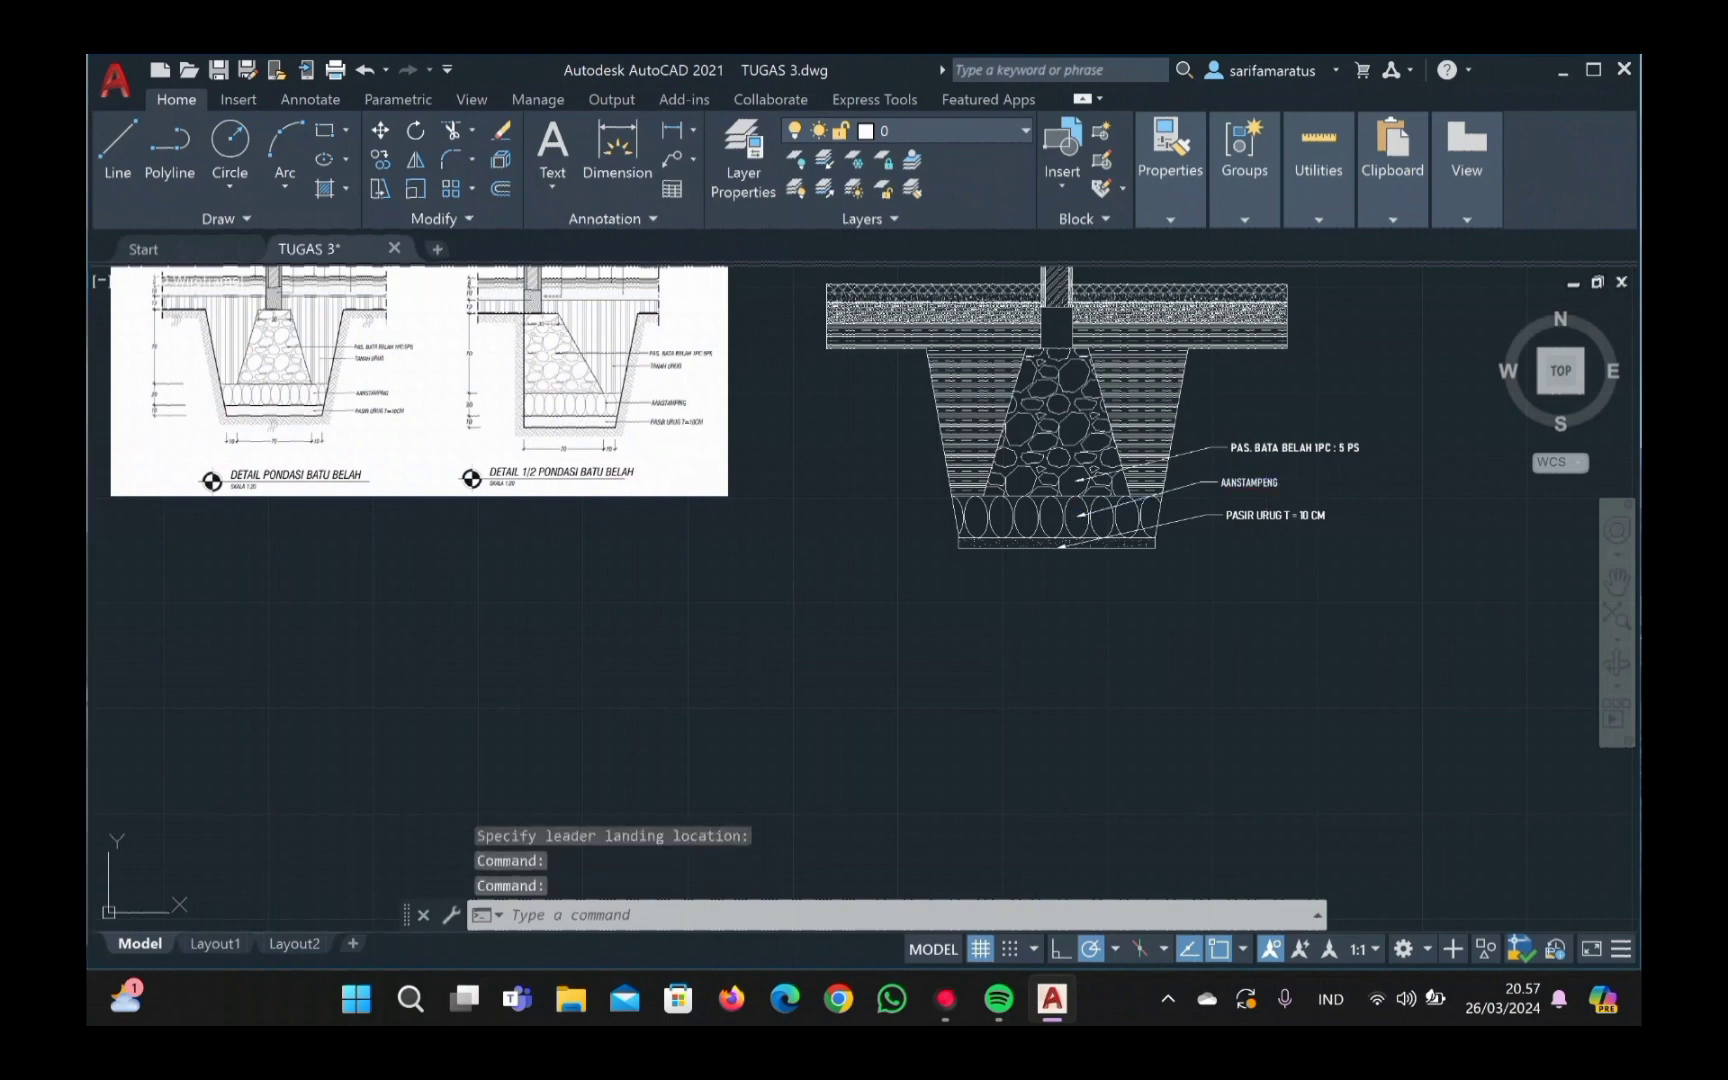
pyautogui.doubleClick(1240, 482)
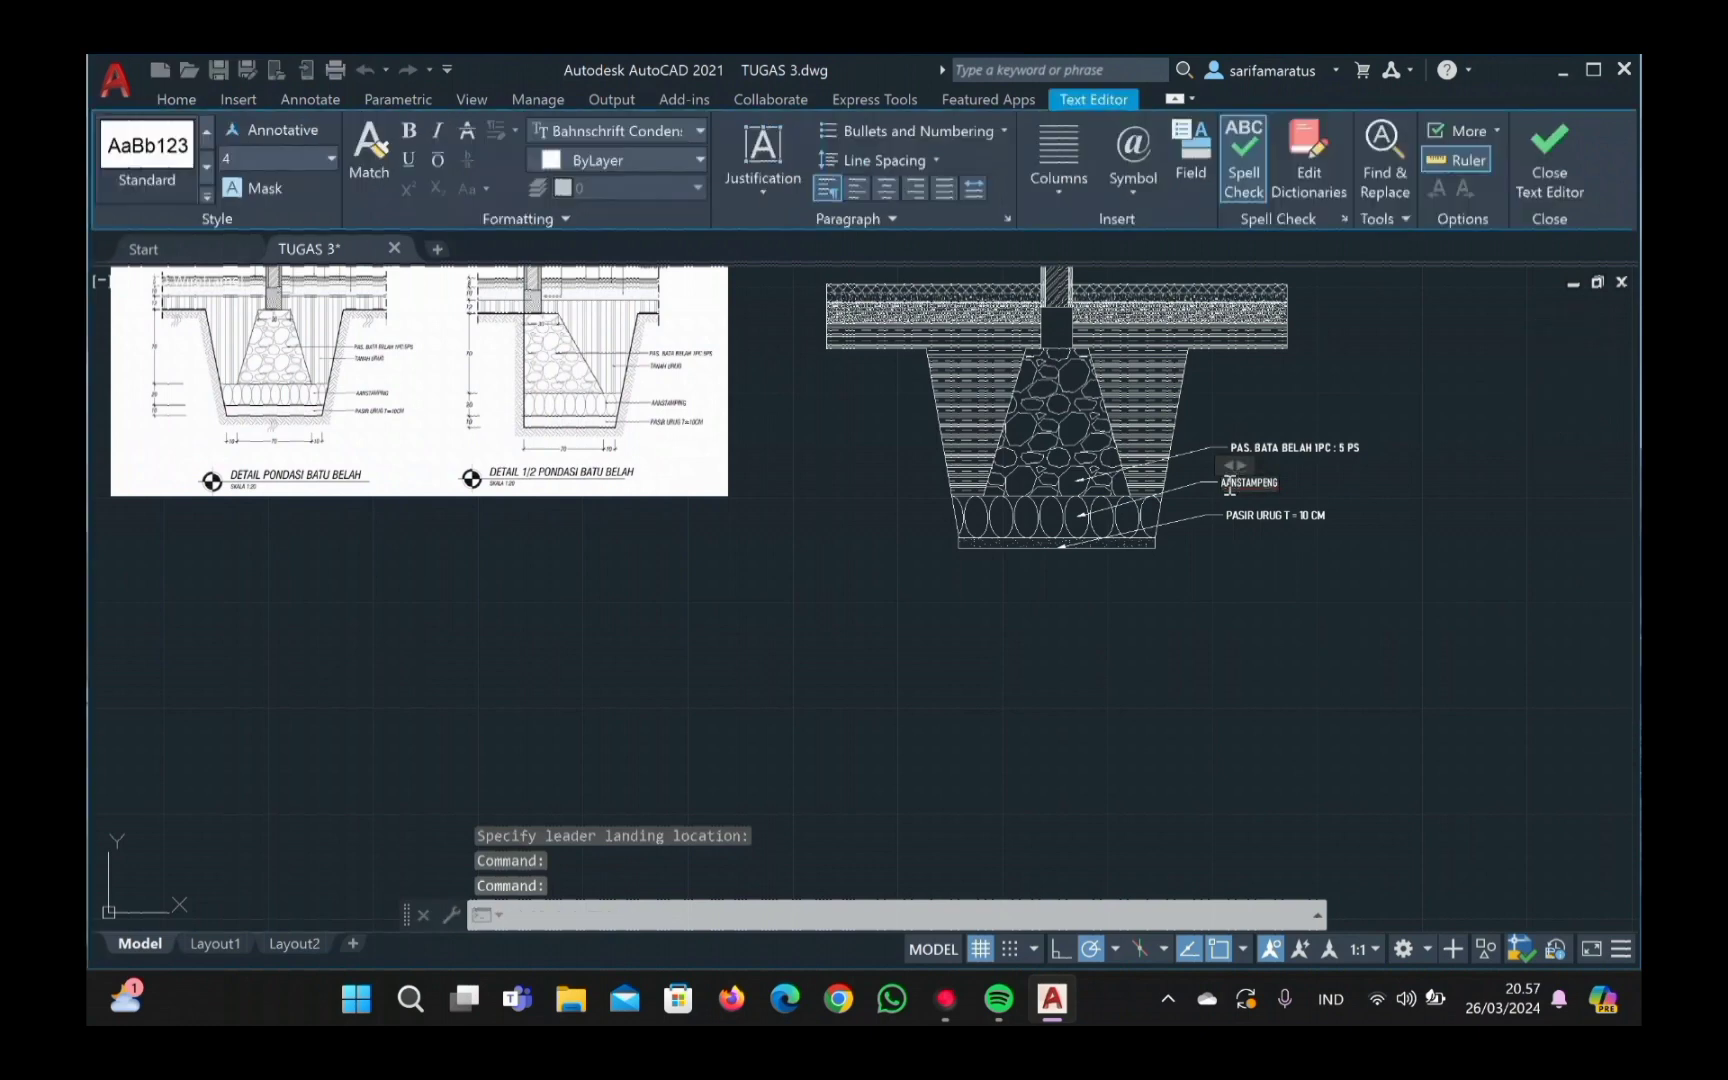
pyautogui.moveTo(1222, 483); pyautogui.dragTo(1304, 486)
pyautogui.click(699, 131)
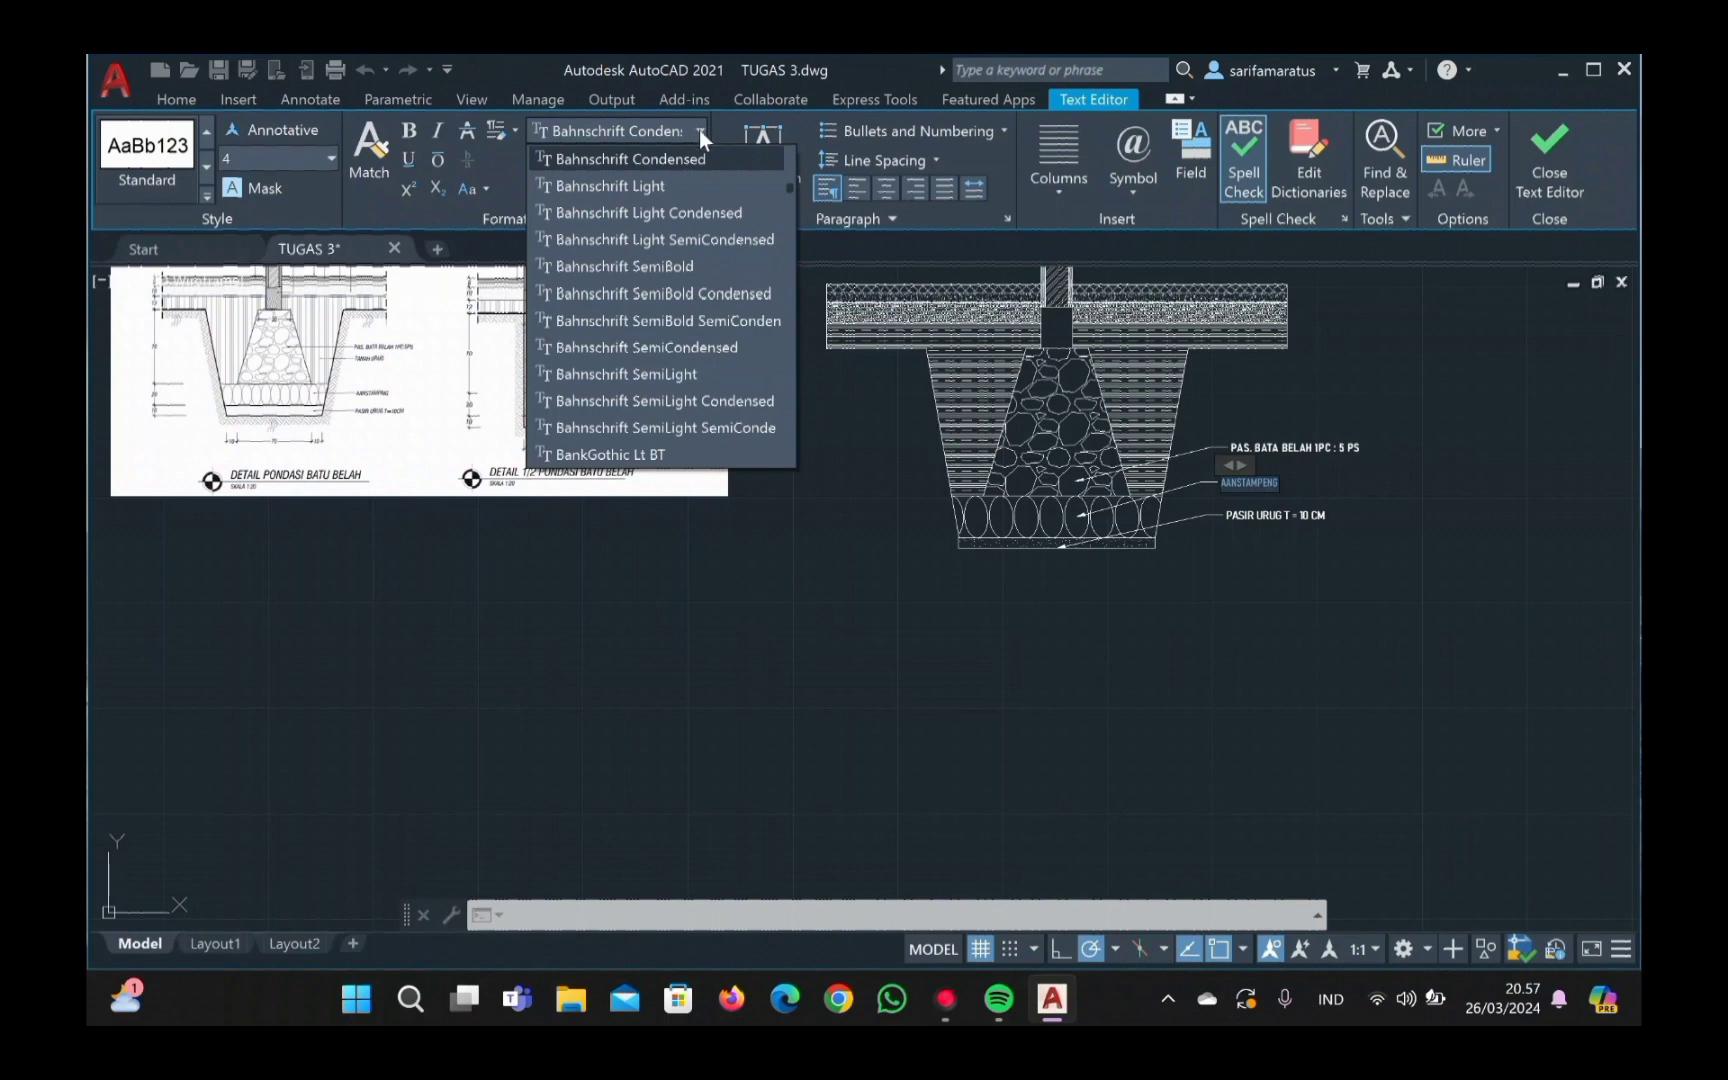
pyautogui.click(733, 352)
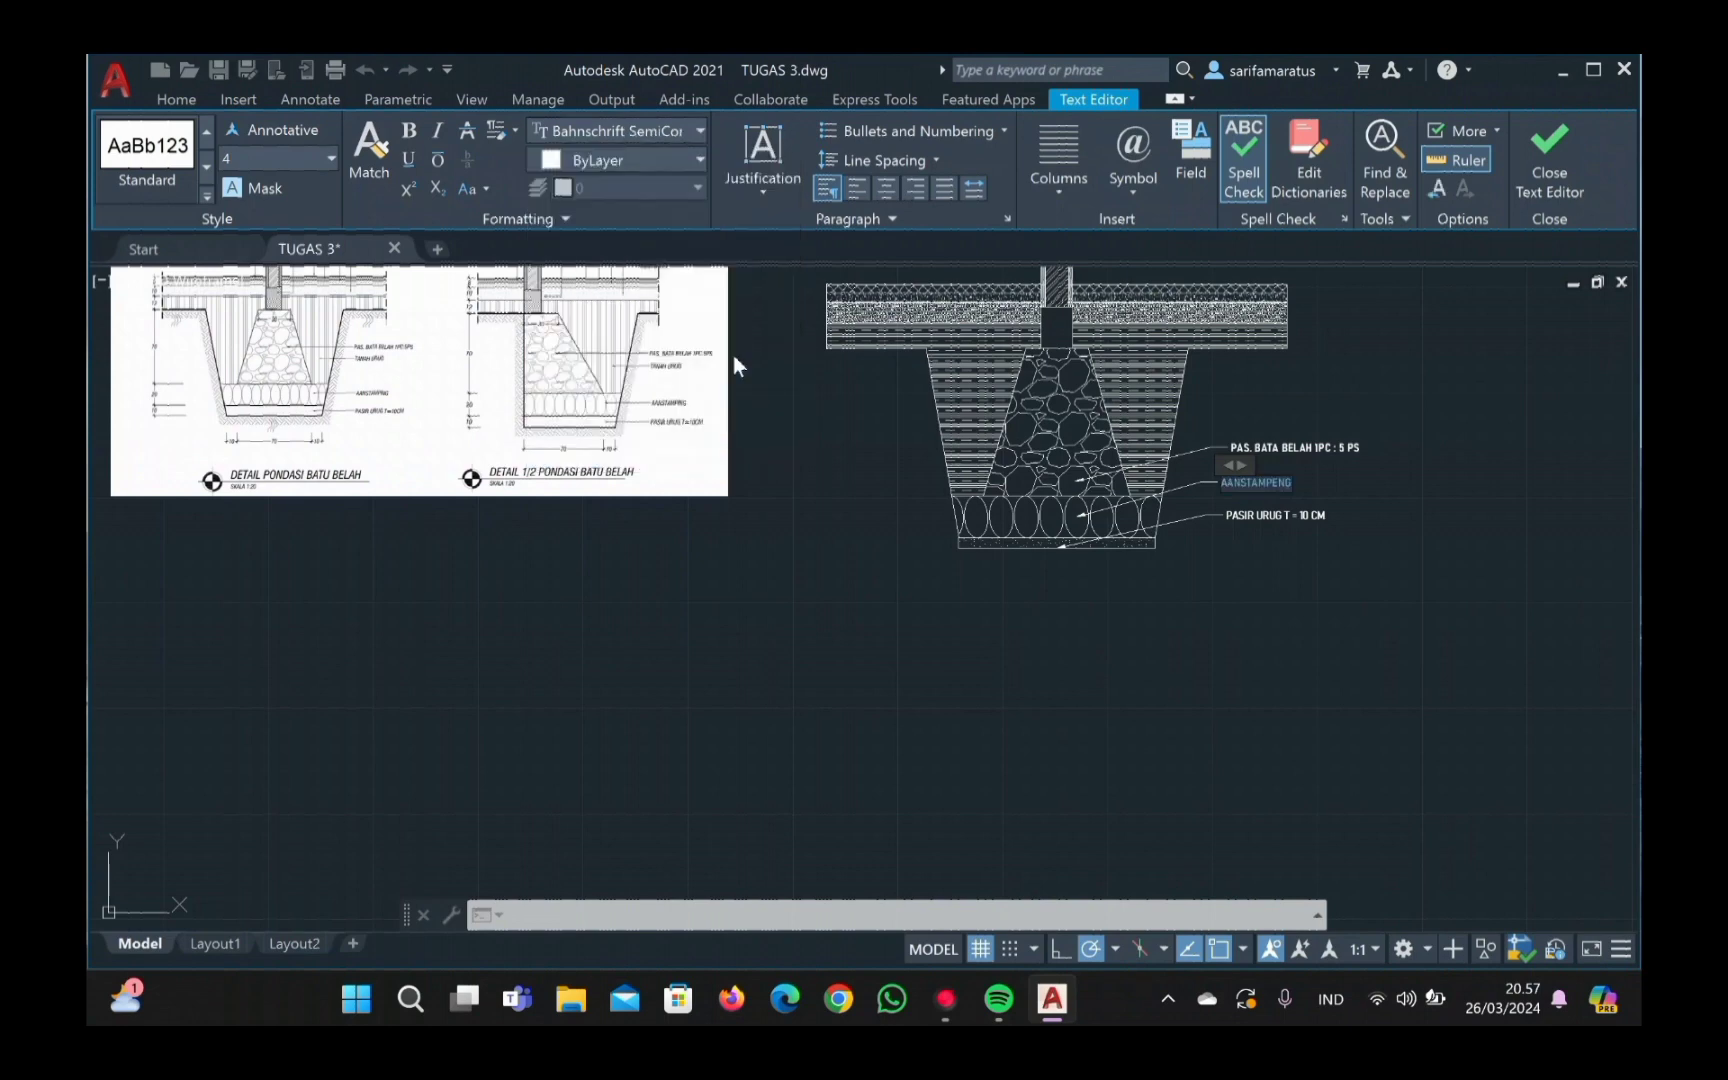
pyautogui.click(409, 131)
pyautogui.click(1396, 514)
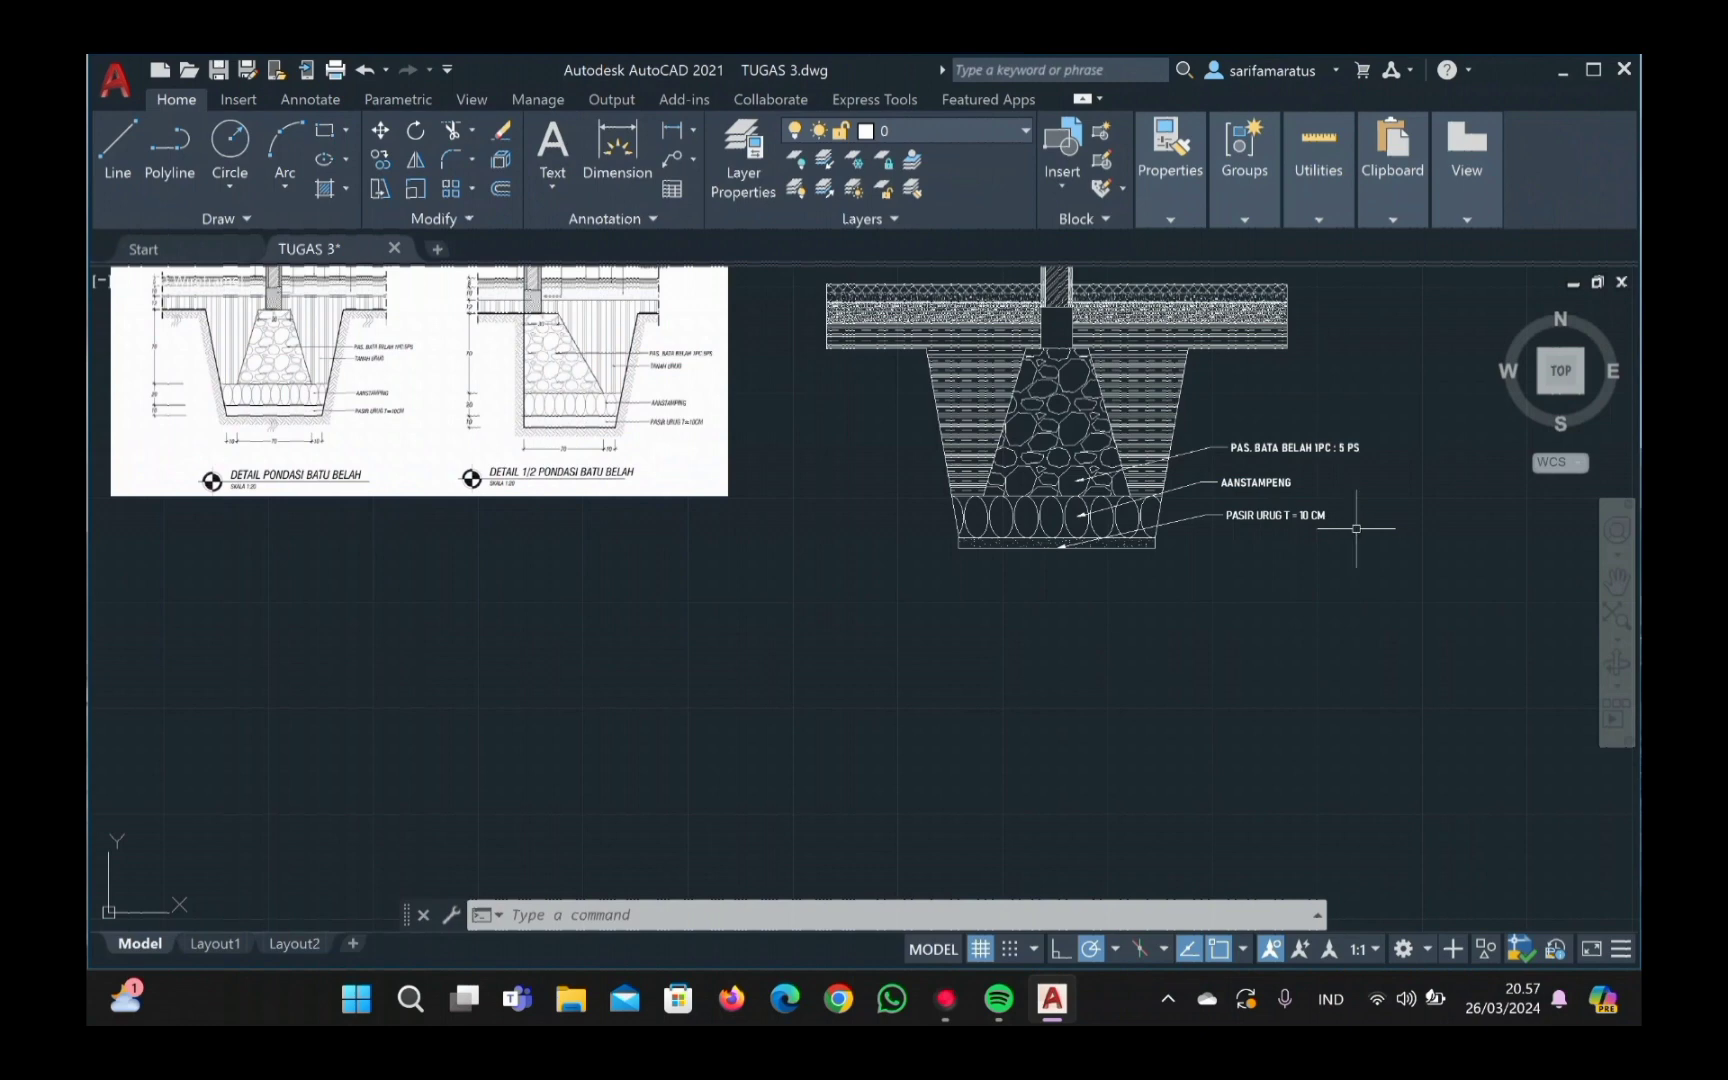
# Step: Add a multileader pointing to the soil fill right of the stones, landing above the stone label, with the text "TANAH URUG"
pyautogui.press('space')
pyautogui.click(1145, 438)
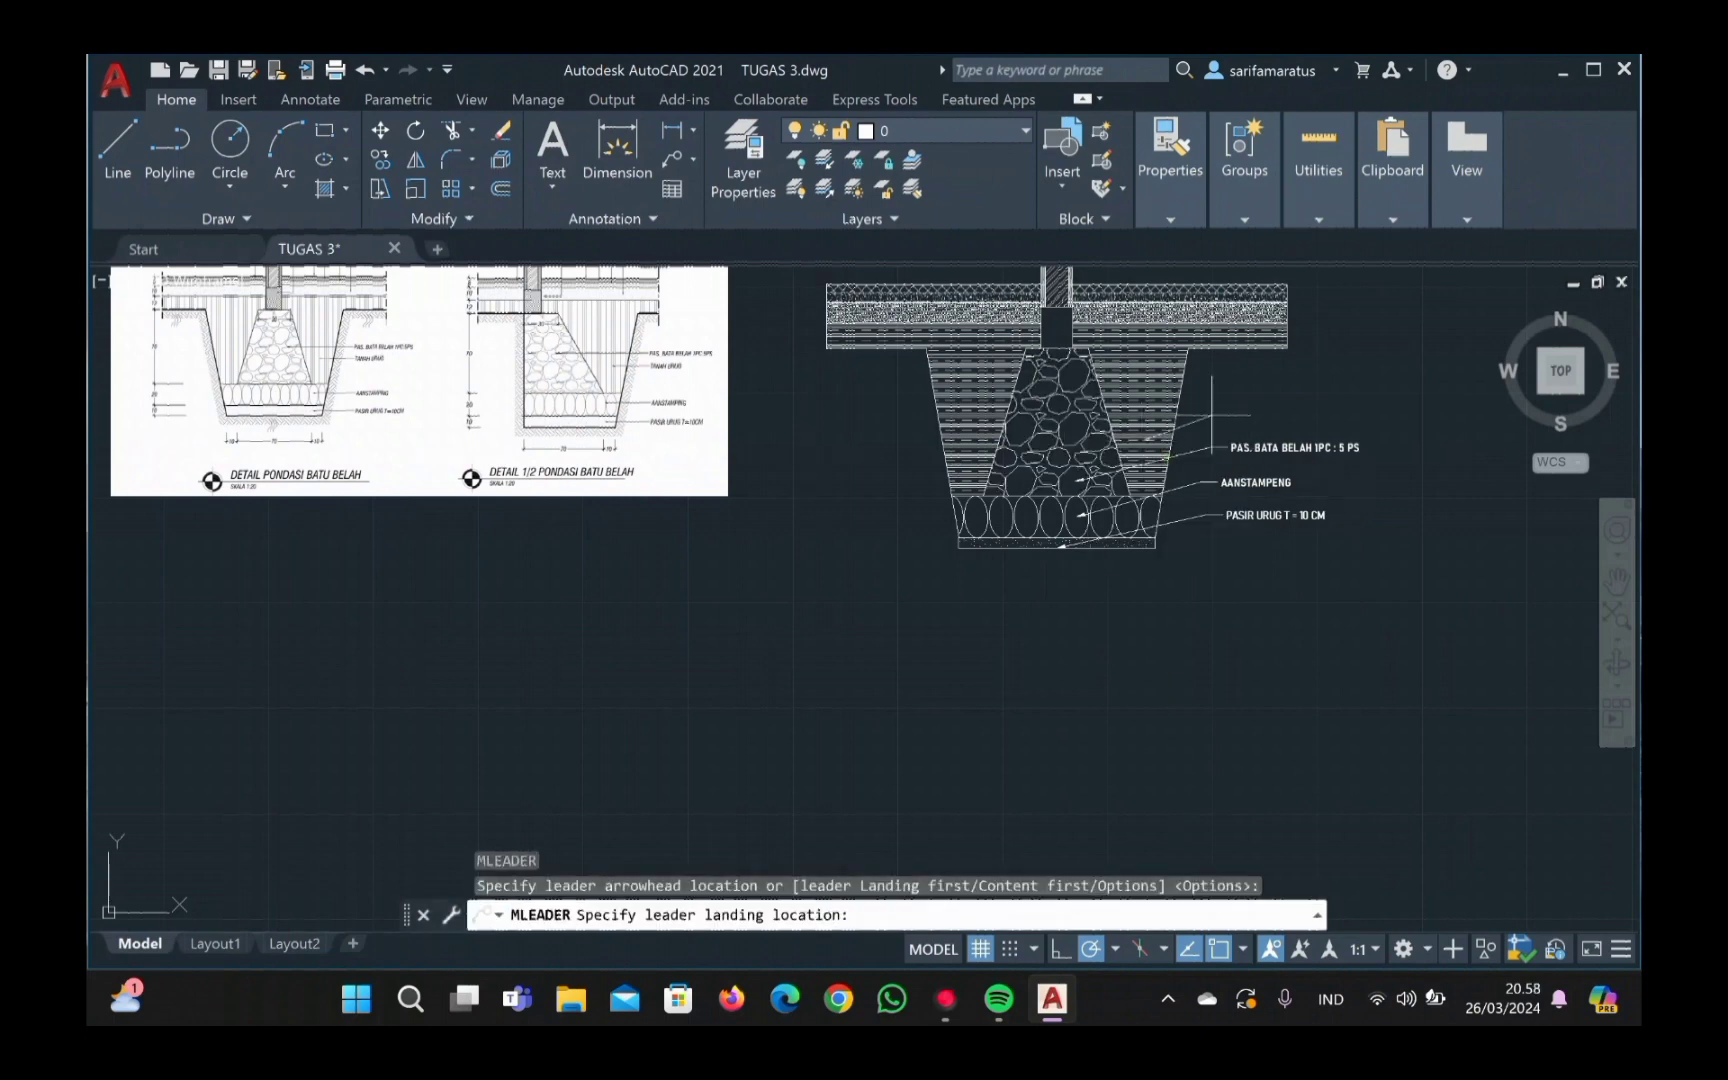
pyautogui.click(1232, 424)
pyautogui.write('TANAH URUG')
# Step: Make the "TANAH URUG" label bold in a Bahnschrift font matching the other labels and finish editing it
pyautogui.hotkey('ctrl', 'a')
pyautogui.click(650, 130)
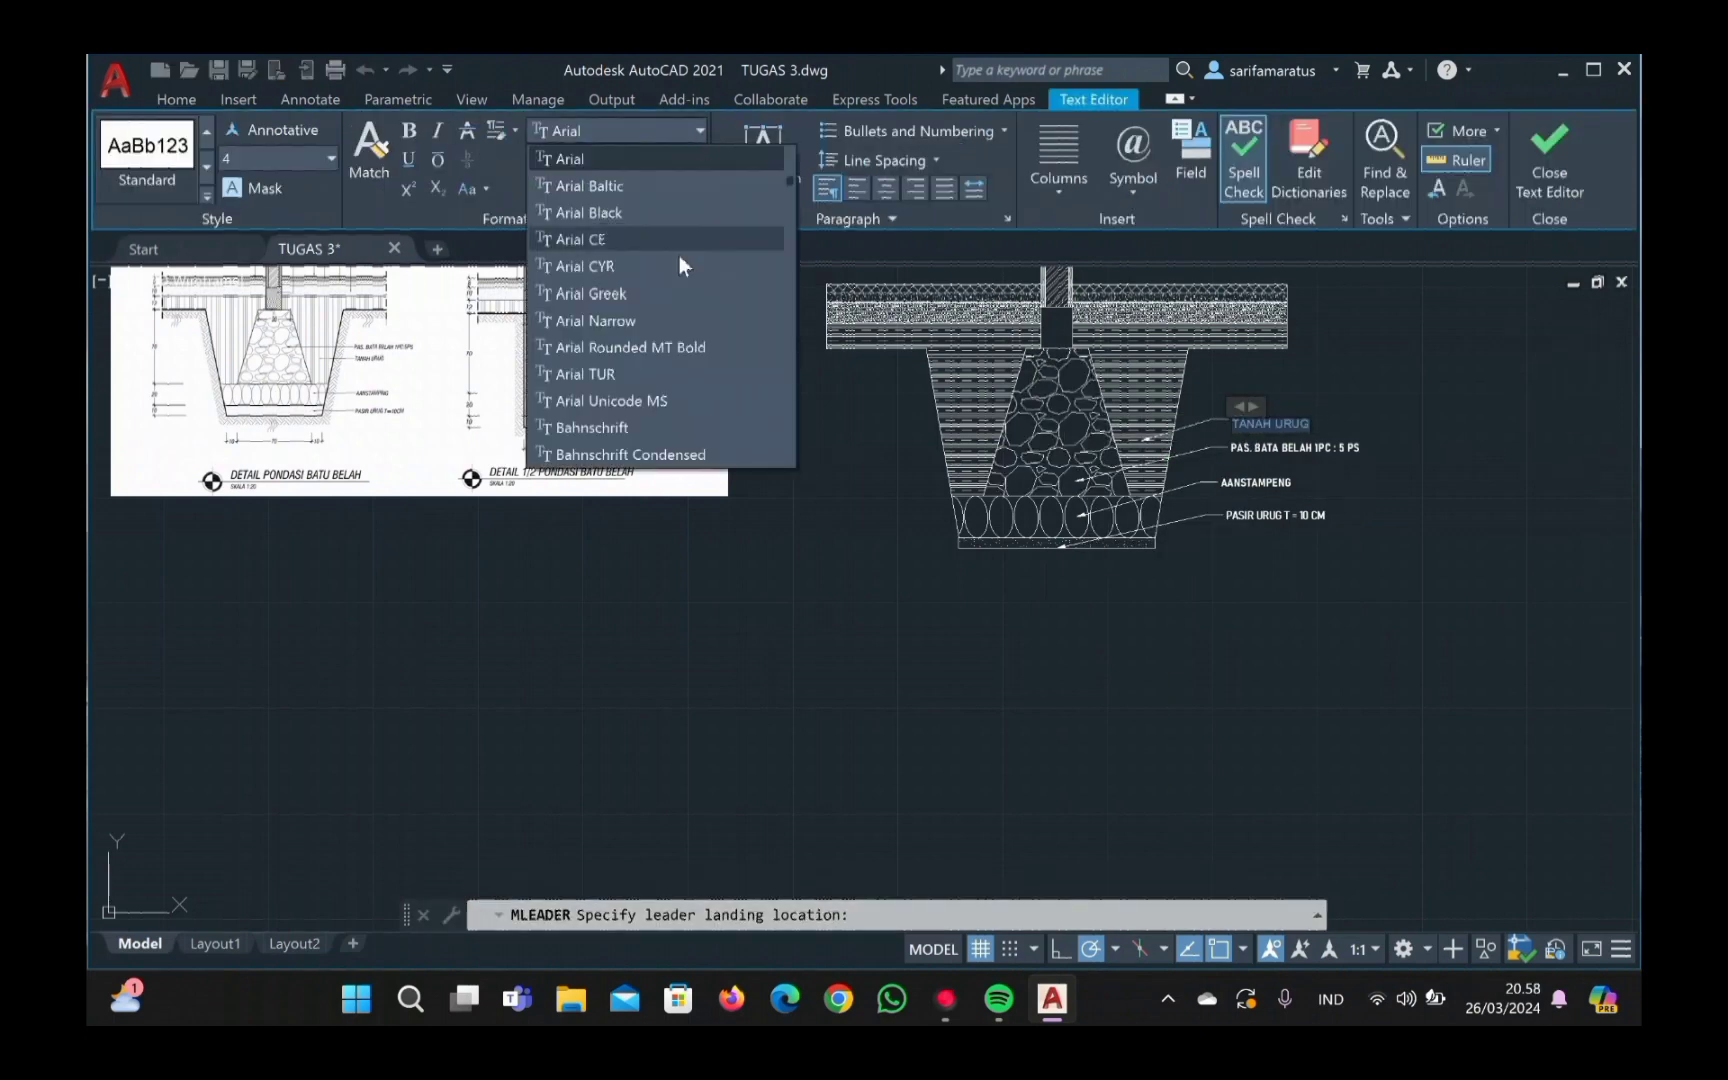
pyautogui.scroll(-3, 685, 300)
pyautogui.click(660, 374)
pyautogui.click(410, 133)
pyautogui.click(880, 400)
# Step: Add a multileader pointing down to the sand layer under the floor, landing above the floor, with the text "PASIR URUG"
pyautogui.moveTo(1124, 388); pyautogui.dragTo(1013, 623, button='middle')
pyautogui.press('space')
pyautogui.scroll(2, 1119, 546)
pyautogui.click(1115, 545)
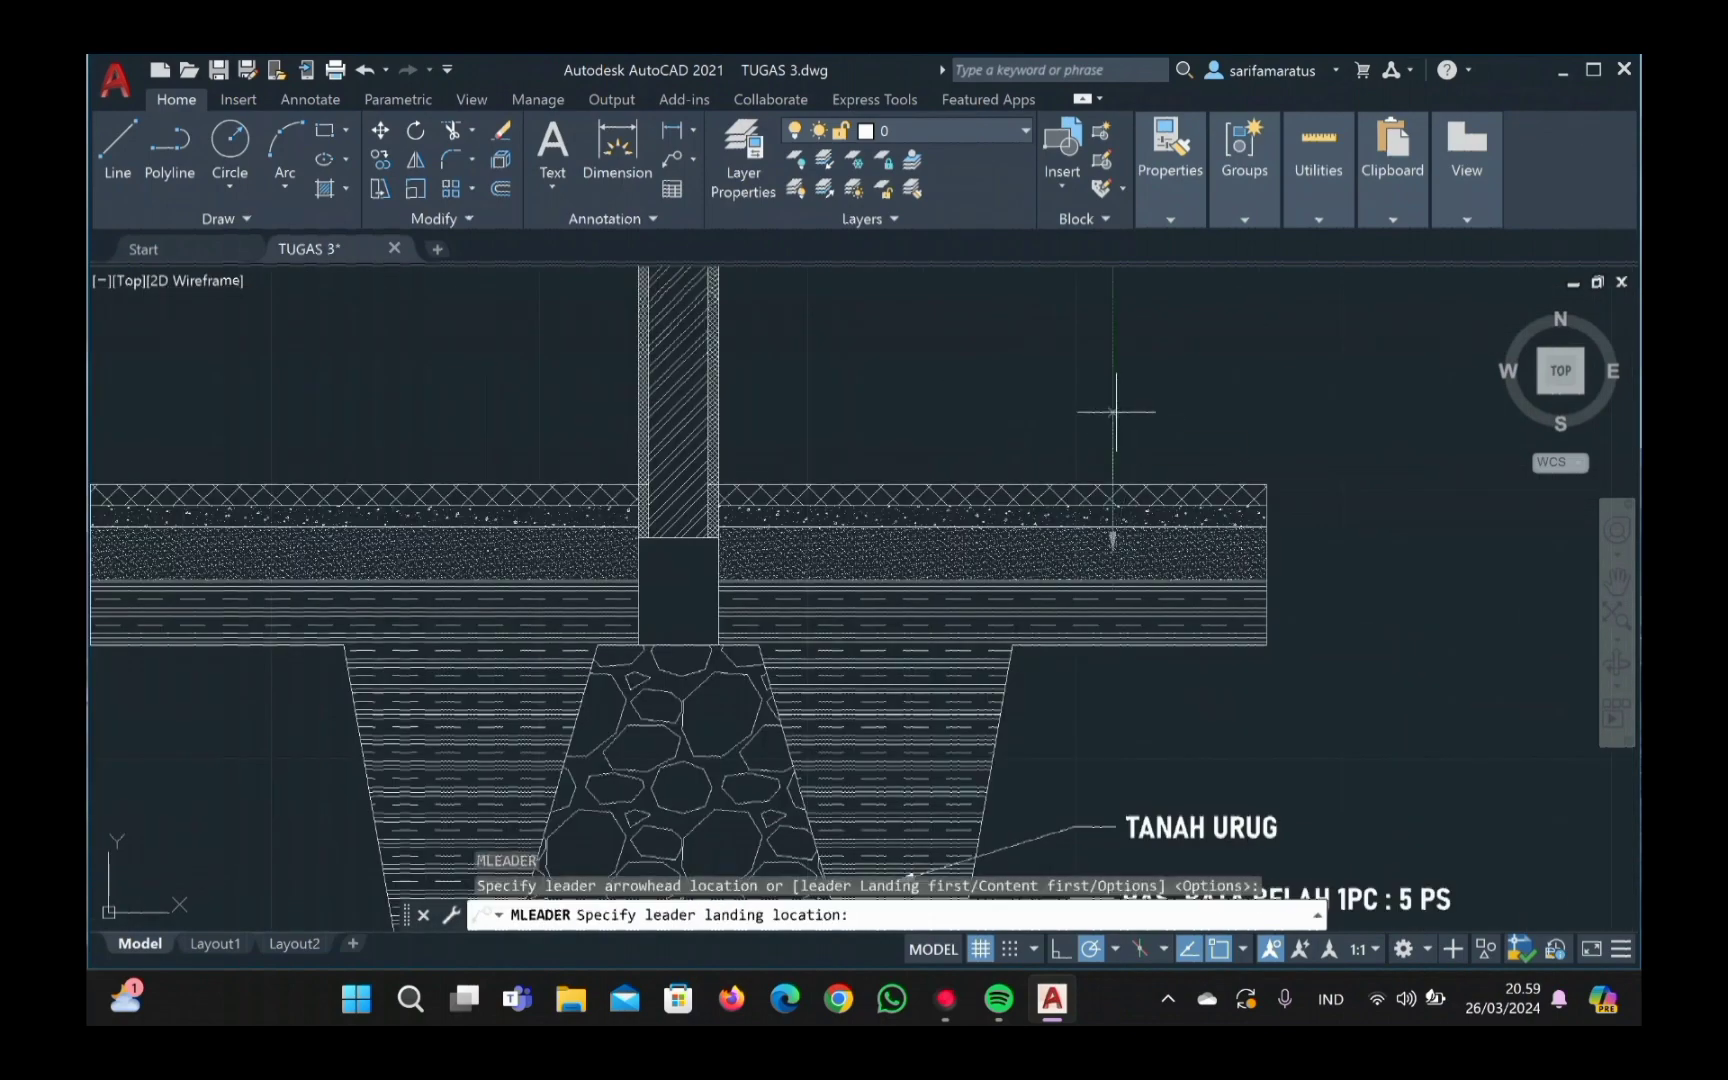
pyautogui.scroll(-1, 1115, 414)
pyautogui.click(1114, 412)
pyautogui.write('PASIR URUG')
# Step: Set the "PASIR URUG" label's font to Bahnschrift SemiBold SemiCondensed and finish editing it
pyautogui.moveTo(1262, 420); pyautogui.dragTo(1145, 420)
pyautogui.click(650, 130)
pyautogui.scroll(-1, 686, 377)
pyautogui.scroll(-2, 686, 377)
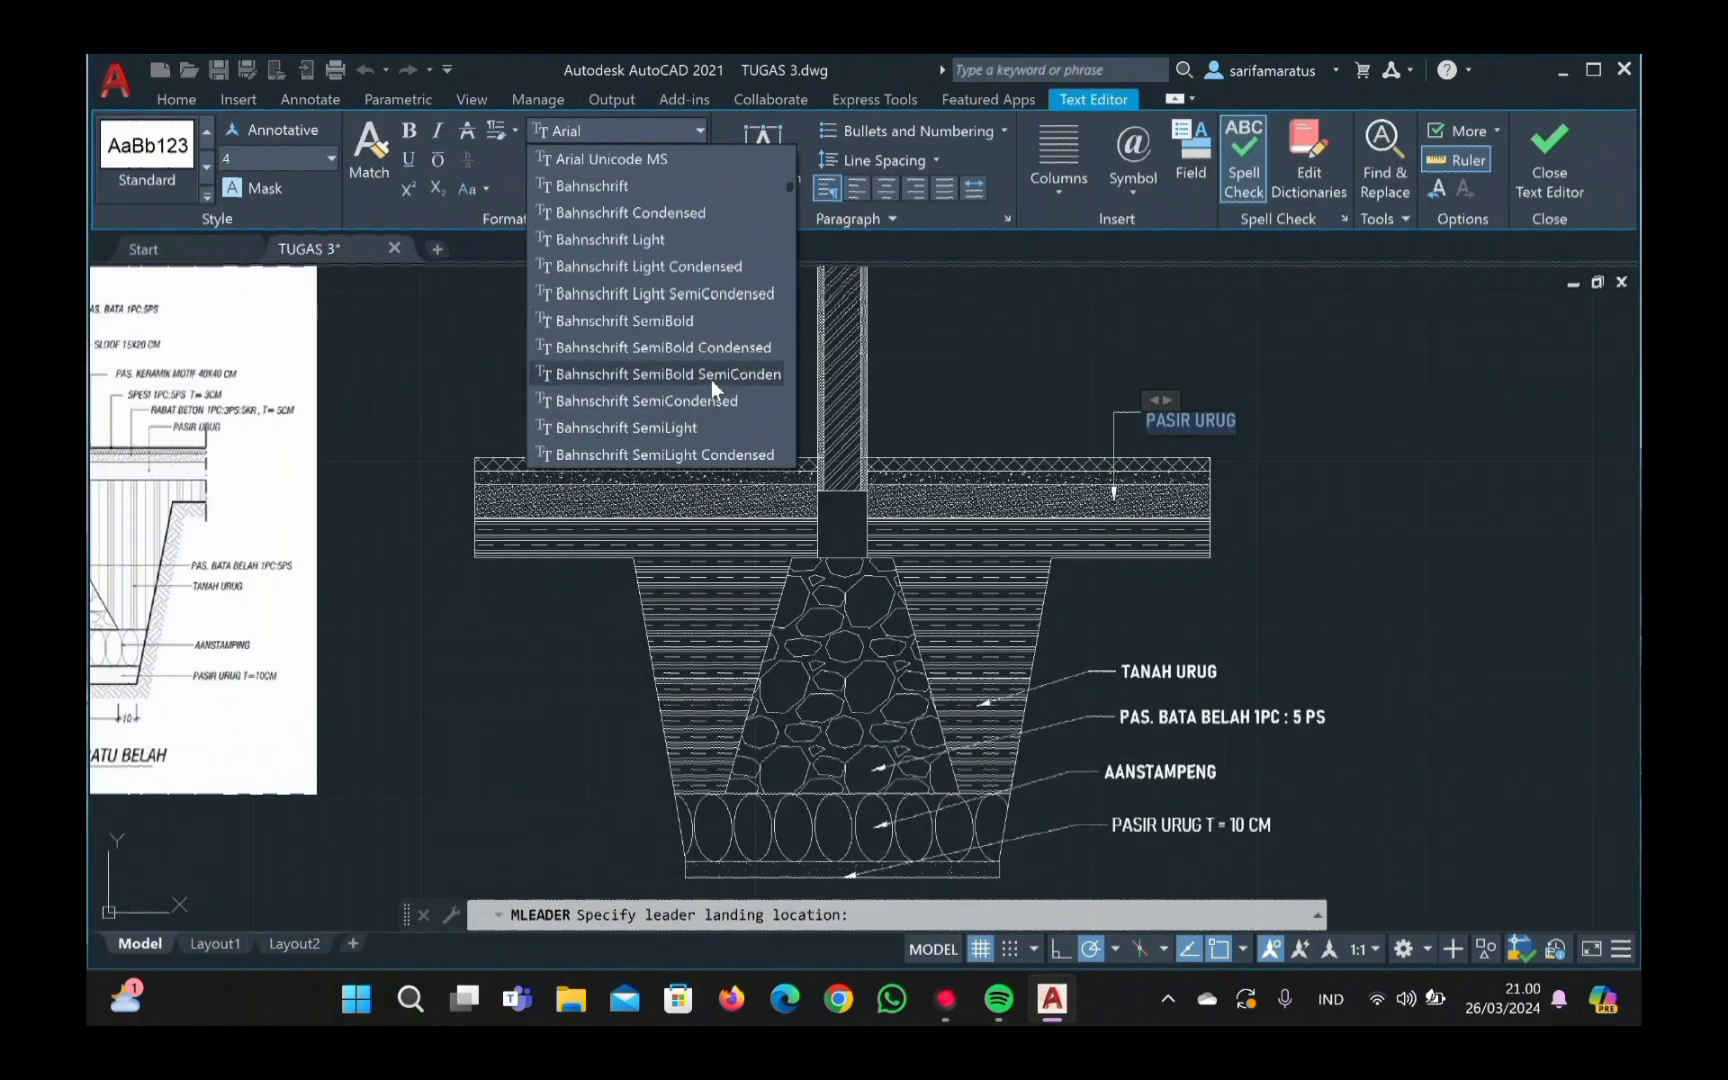
pyautogui.click(711, 379)
pyautogui.click(1240, 434)
# Step: Change the "PASIR URUG T = 10 CM" label's font to Bahnschrift SemiCondensed and finish editing it
pyautogui.doubleClick(1240, 822)
pyautogui.click(700, 130)
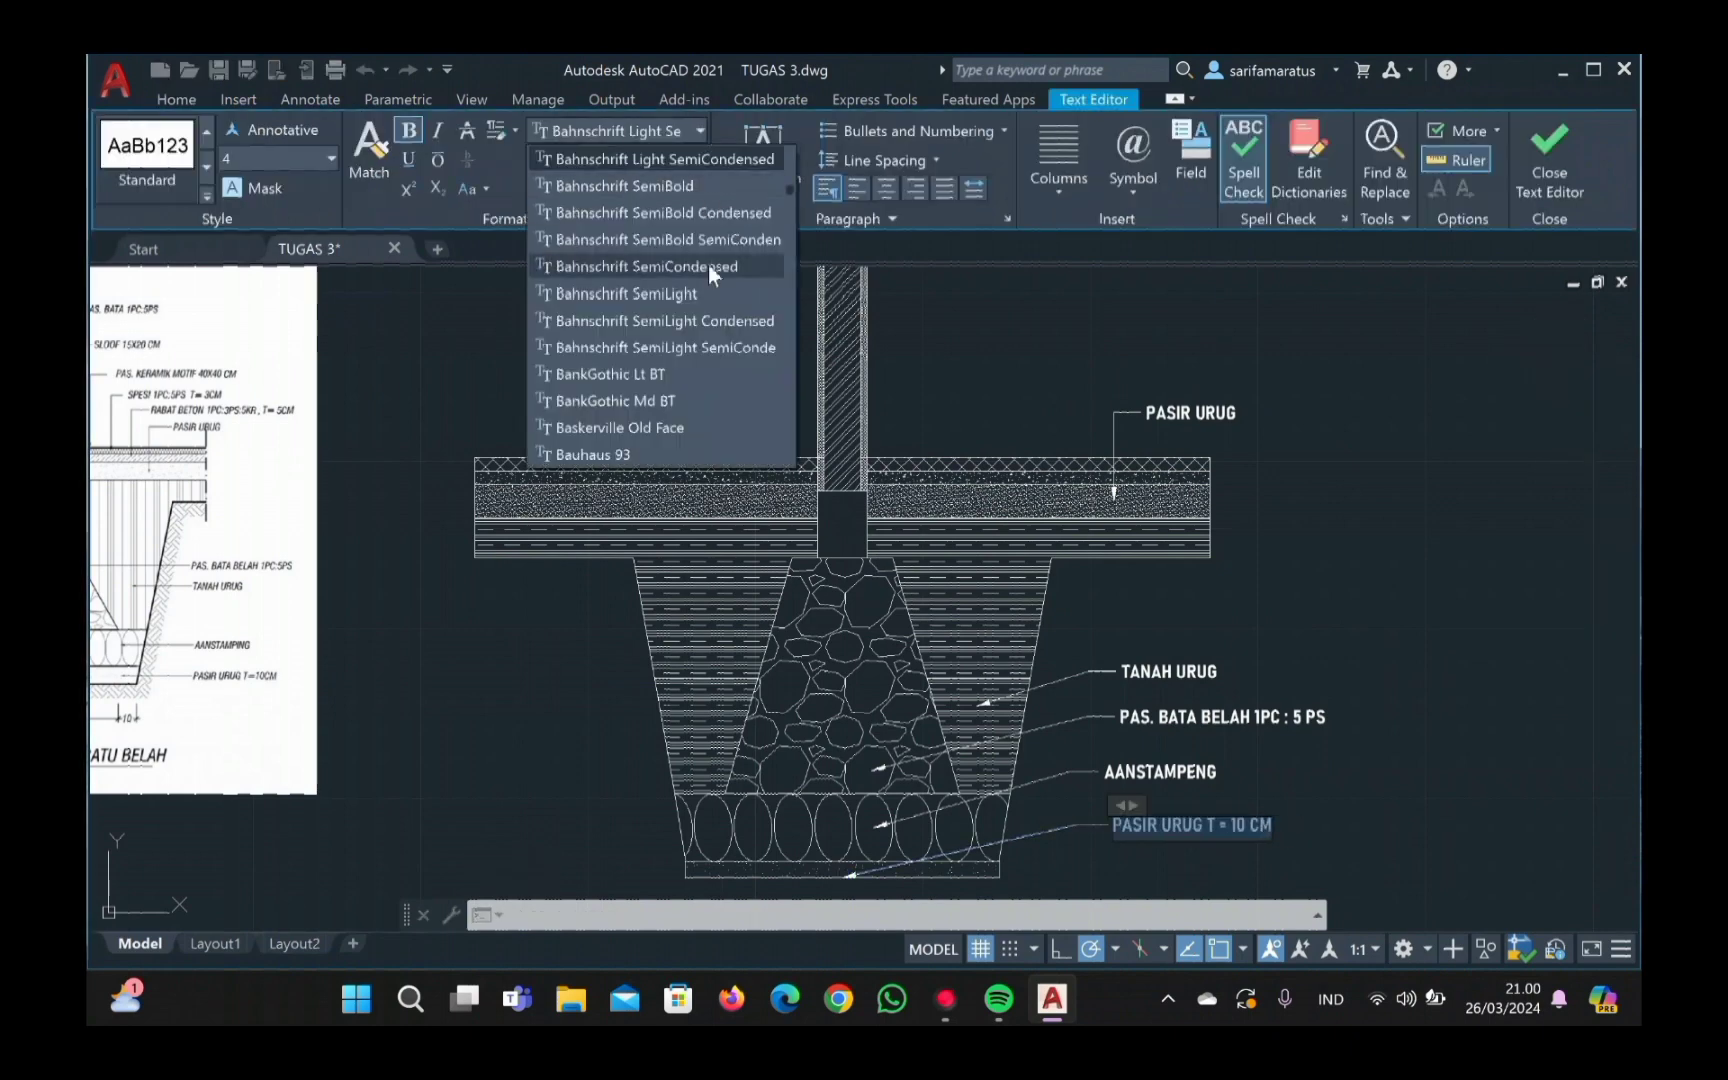
pyautogui.click(707, 265)
pyautogui.click(1082, 487)
pyautogui.press('space')
pyautogui.scroll(2, 1082, 487)
pyautogui.click(1008, 344)
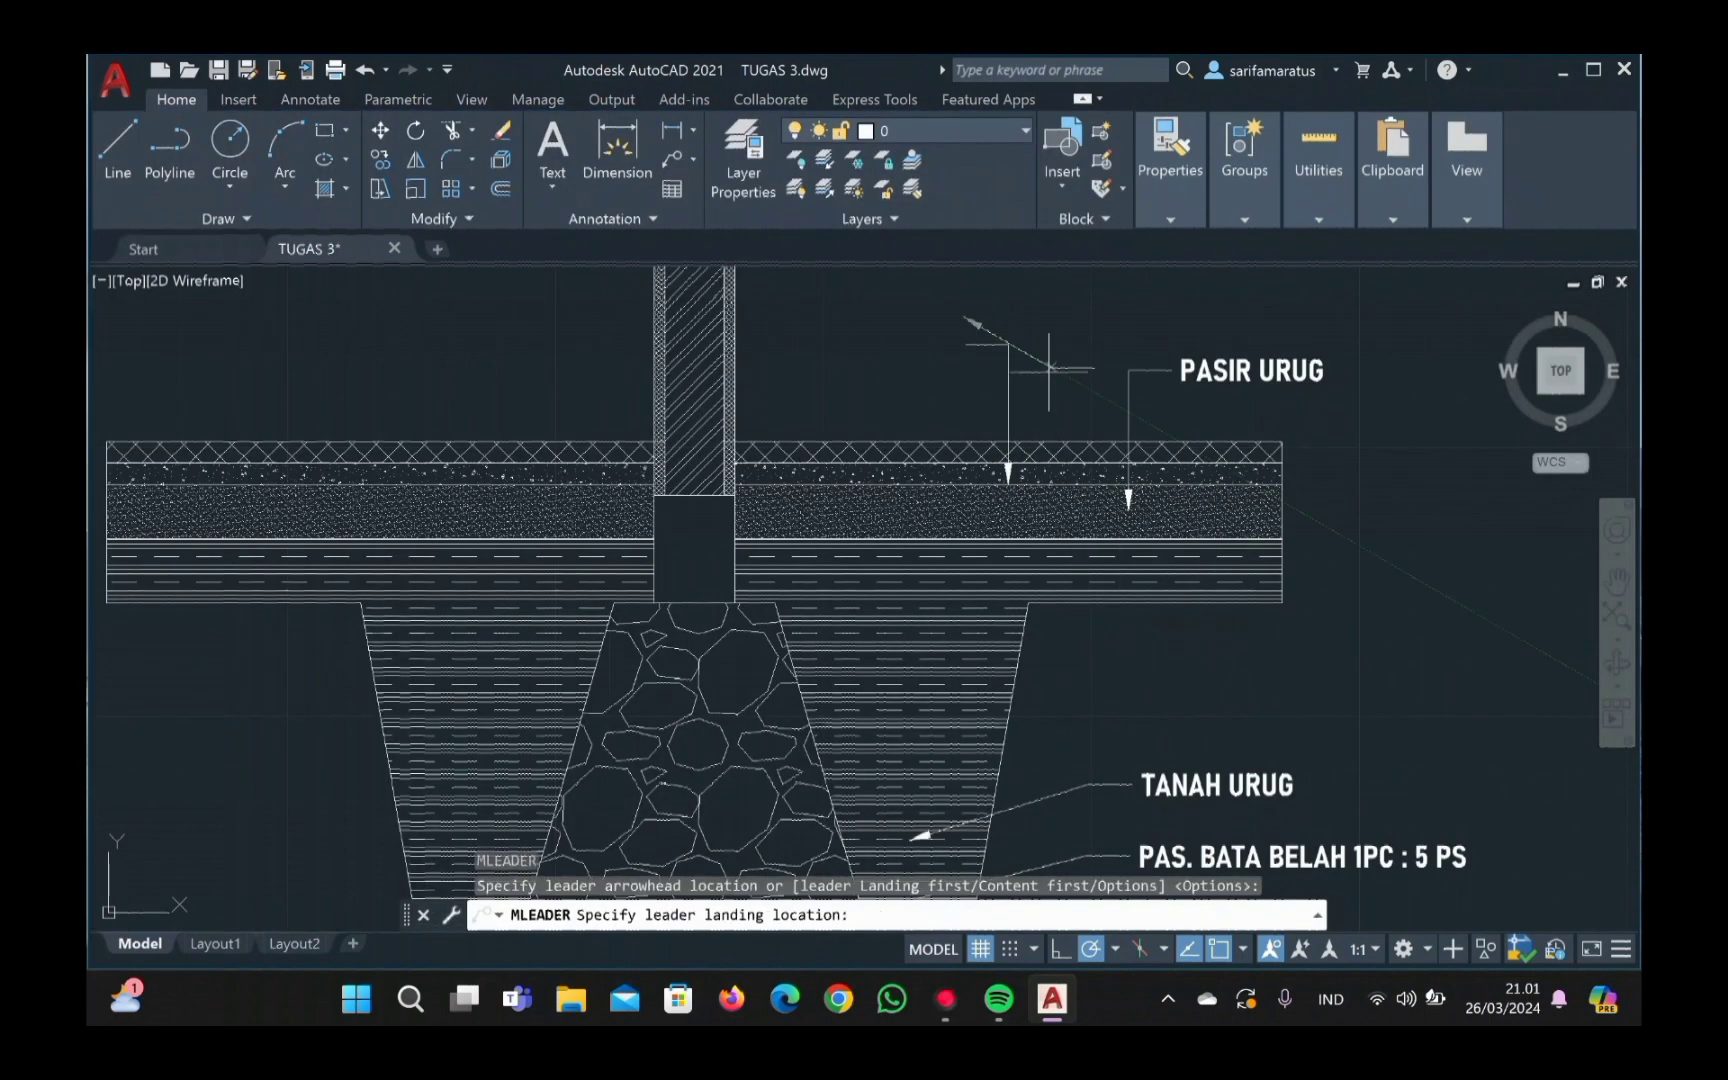
pyautogui.click(835, 345)
pyautogui.click(890, 372)
pyautogui.moveTo(835, 334); pyautogui.dragTo(841, 297)
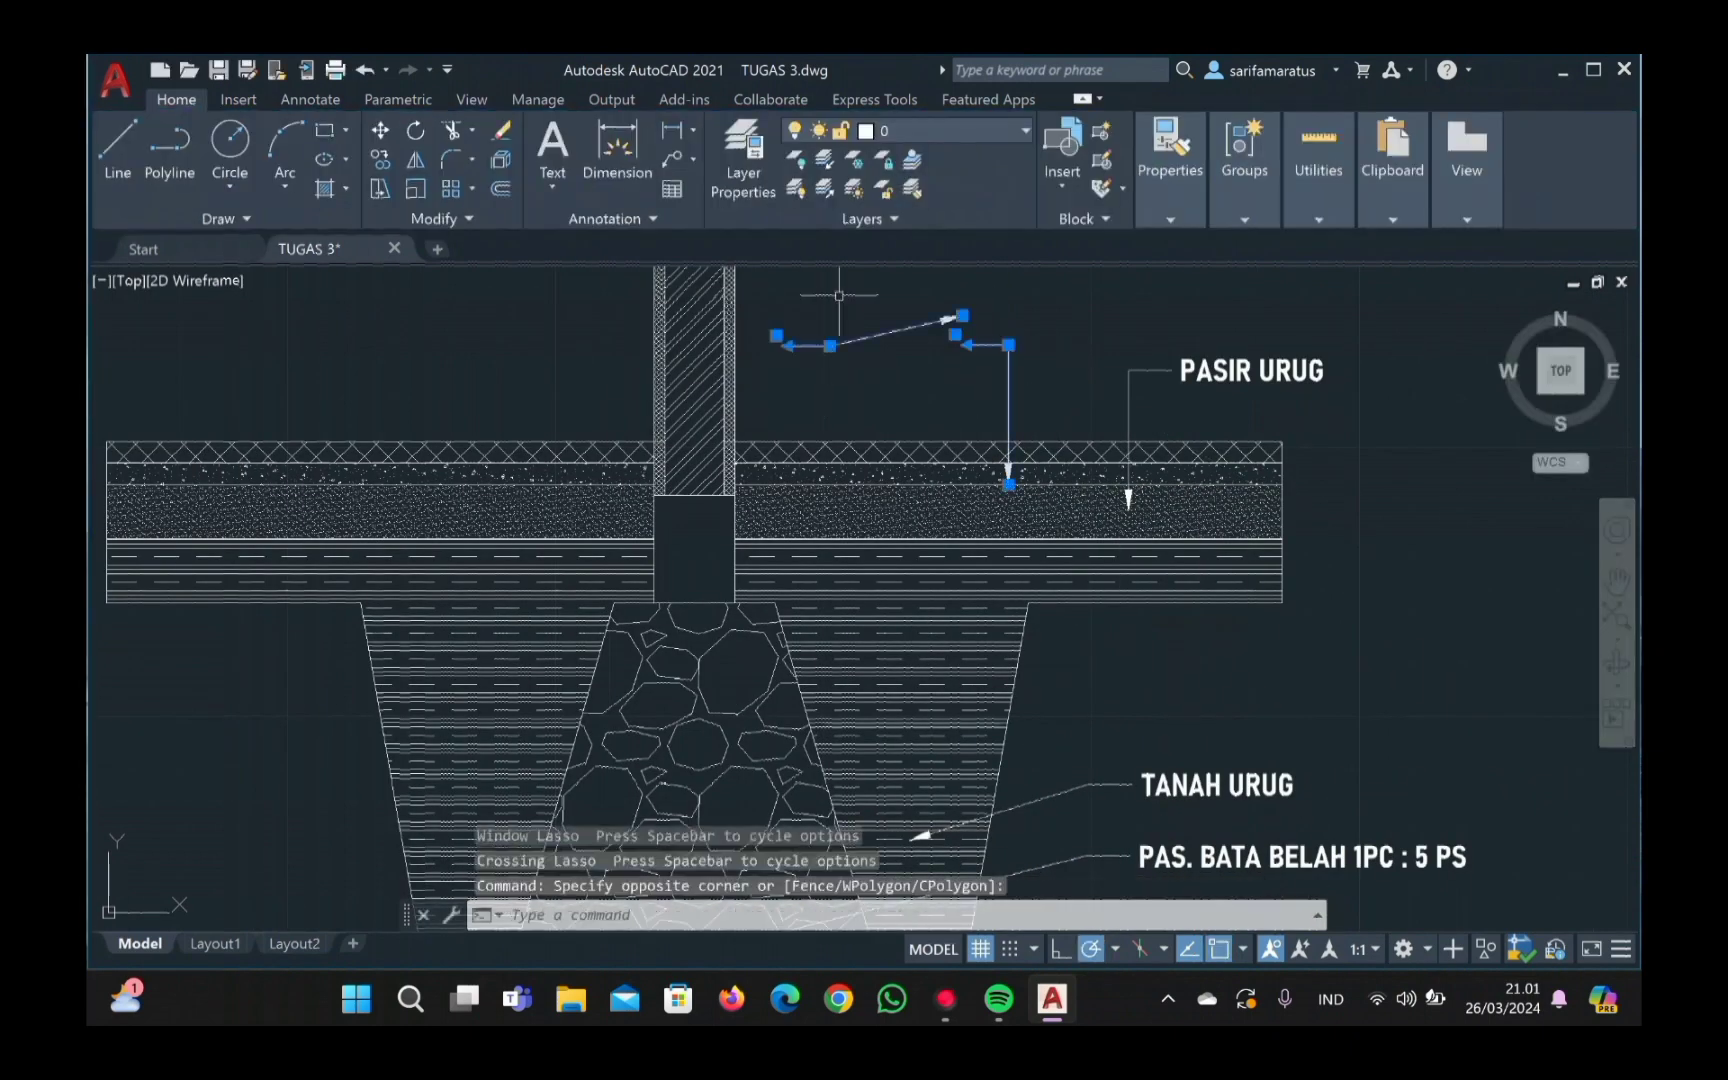
pyautogui.press('Delete')
# Step: Add a multileader pointing down to the speckled concrete layer, landing above the floor, with the text "RABAT BETON 1PC : 3PS T = 3CM"
pyautogui.write('MLEADER')
pyautogui.press('Return')
pyautogui.scroll(-2, 1093, 473)
pyautogui.scroll(2, 1119, 418)
pyautogui.click(1092, 470)
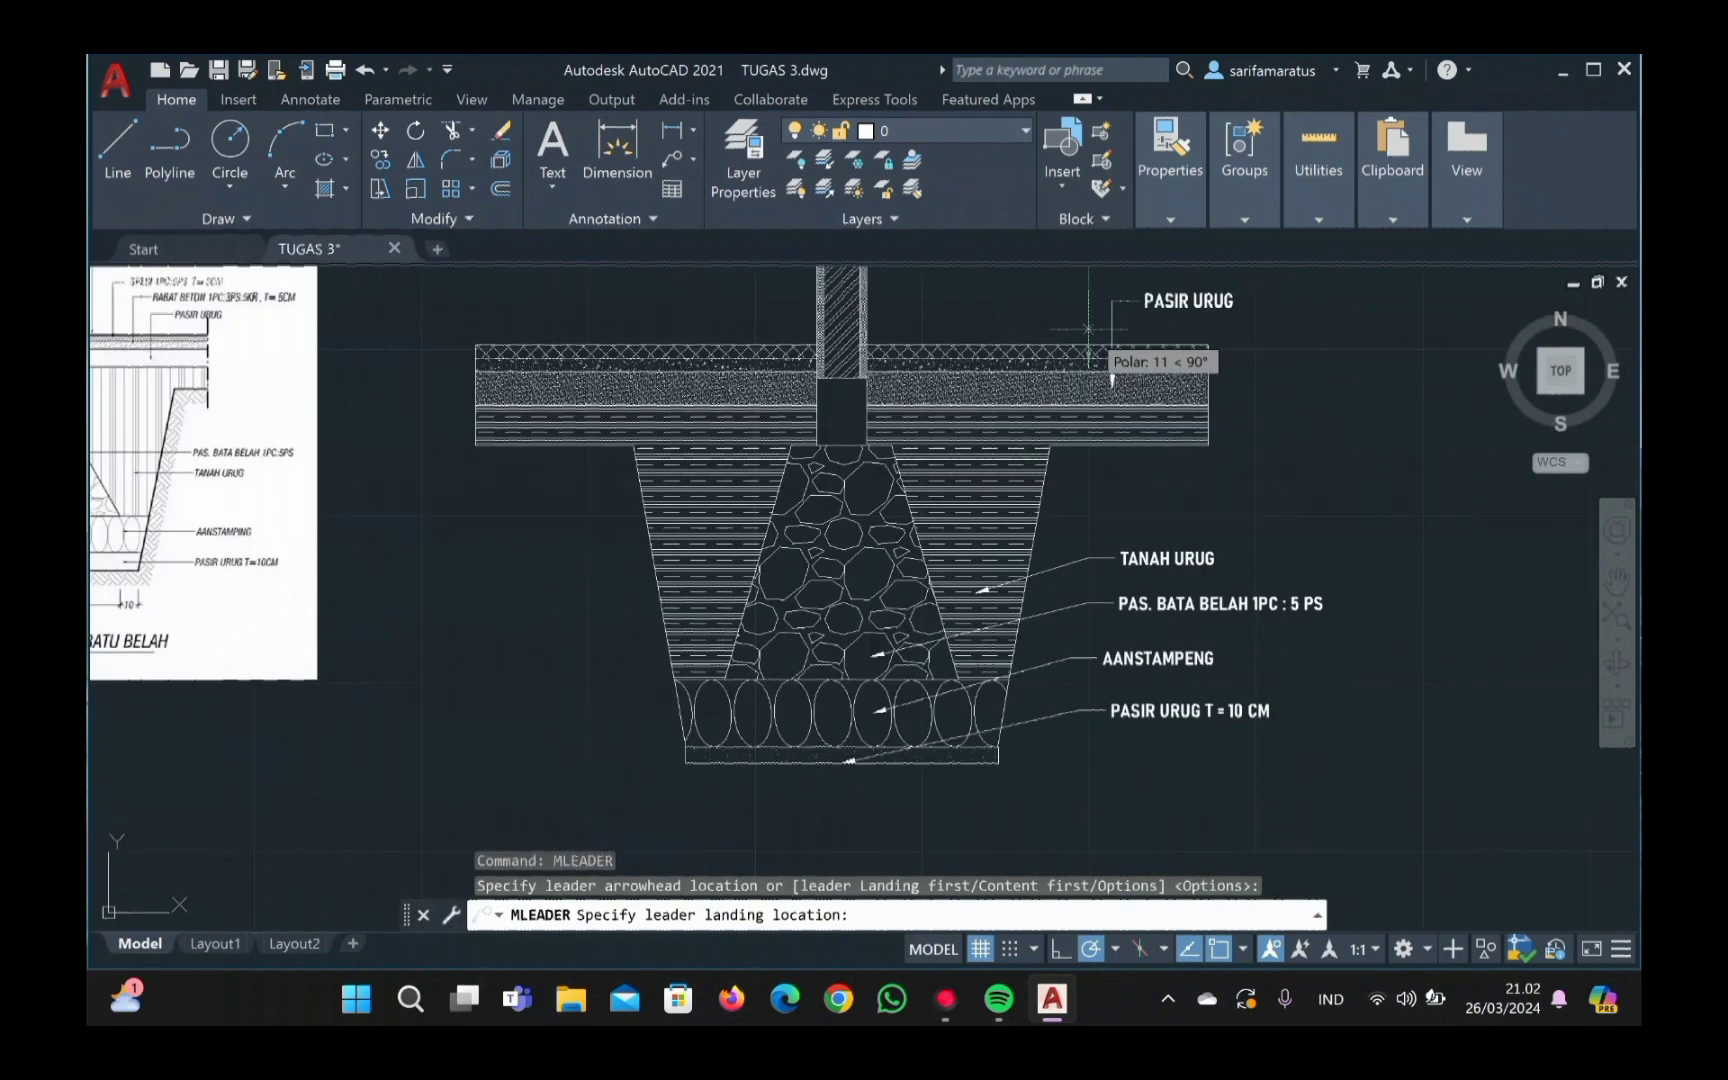
pyautogui.click(1090, 412)
pyautogui.write('RABAT BETON 1PC : 3PS T = 3CM')
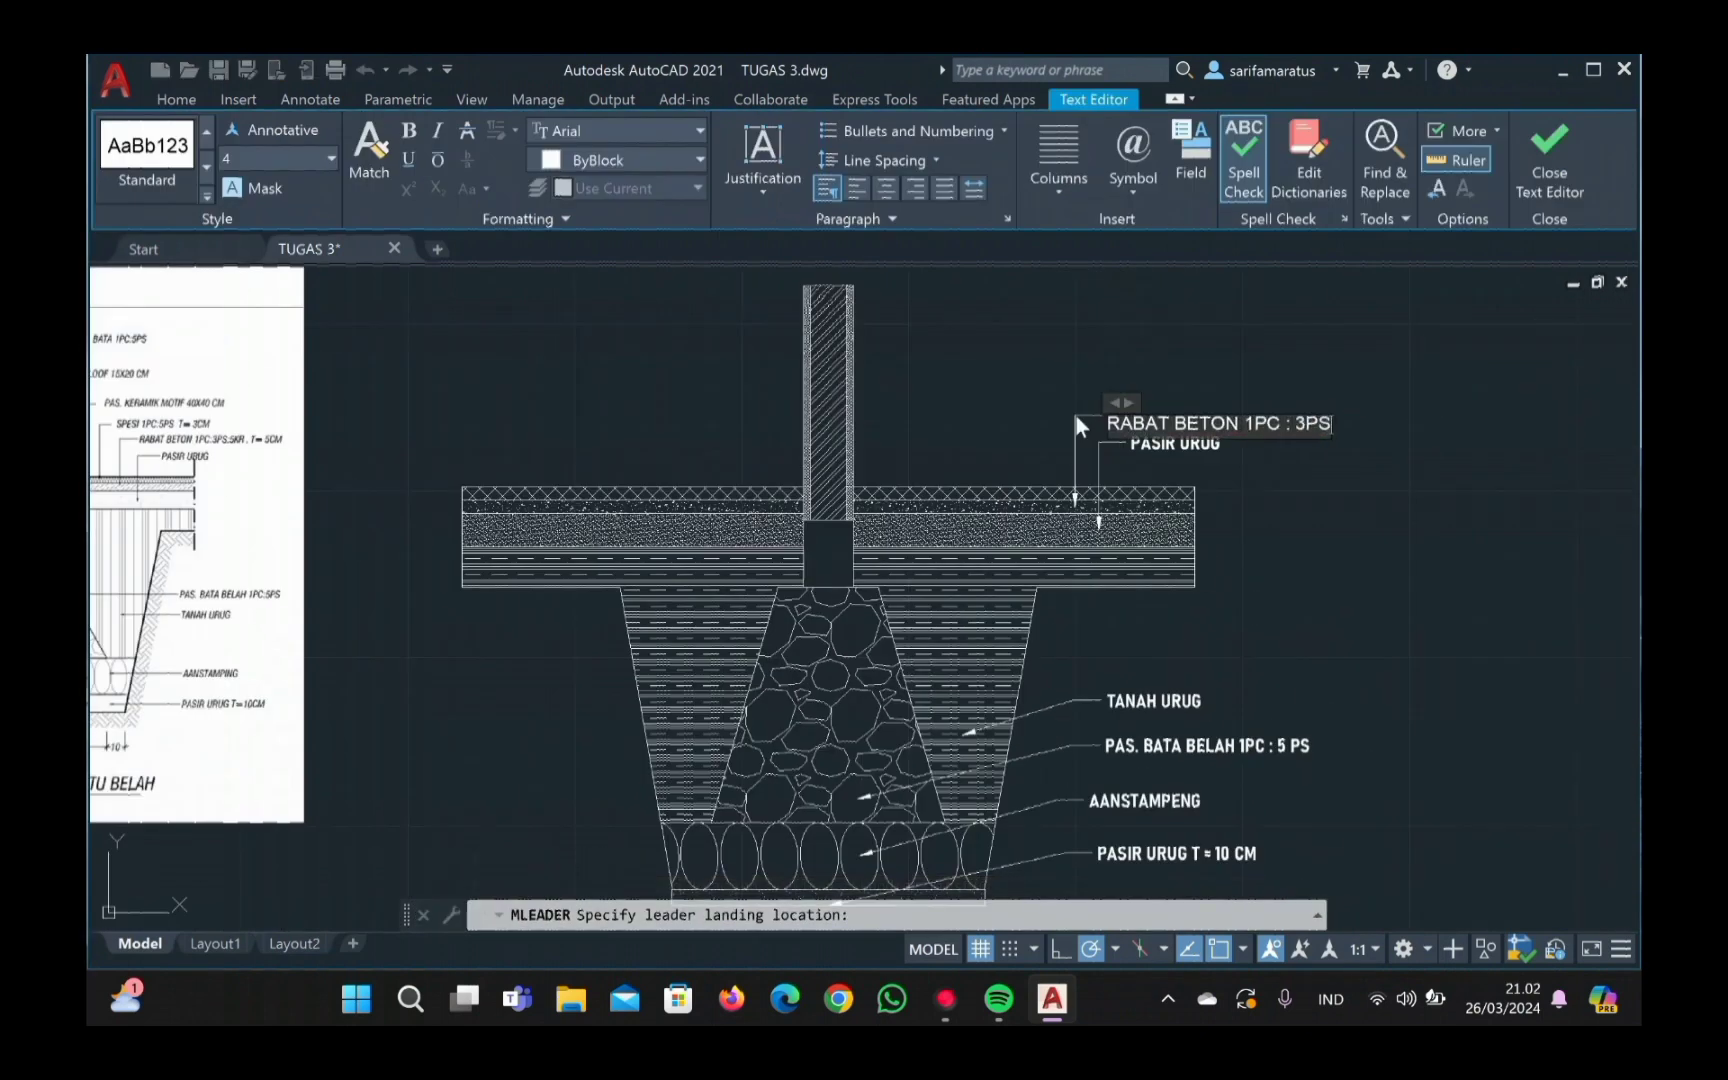
# Step: Make the "RABAT BETON 1PC : 3PS T = 3CM" label bold in the other labels' Bahnschrift font and finish editing it
pyautogui.hotkey('ctrl', 'a')
pyautogui.hotkey('ctrl', 'b')
pyautogui.click(697, 130)
pyautogui.click(620, 300)
pyautogui.click(1000, 380)
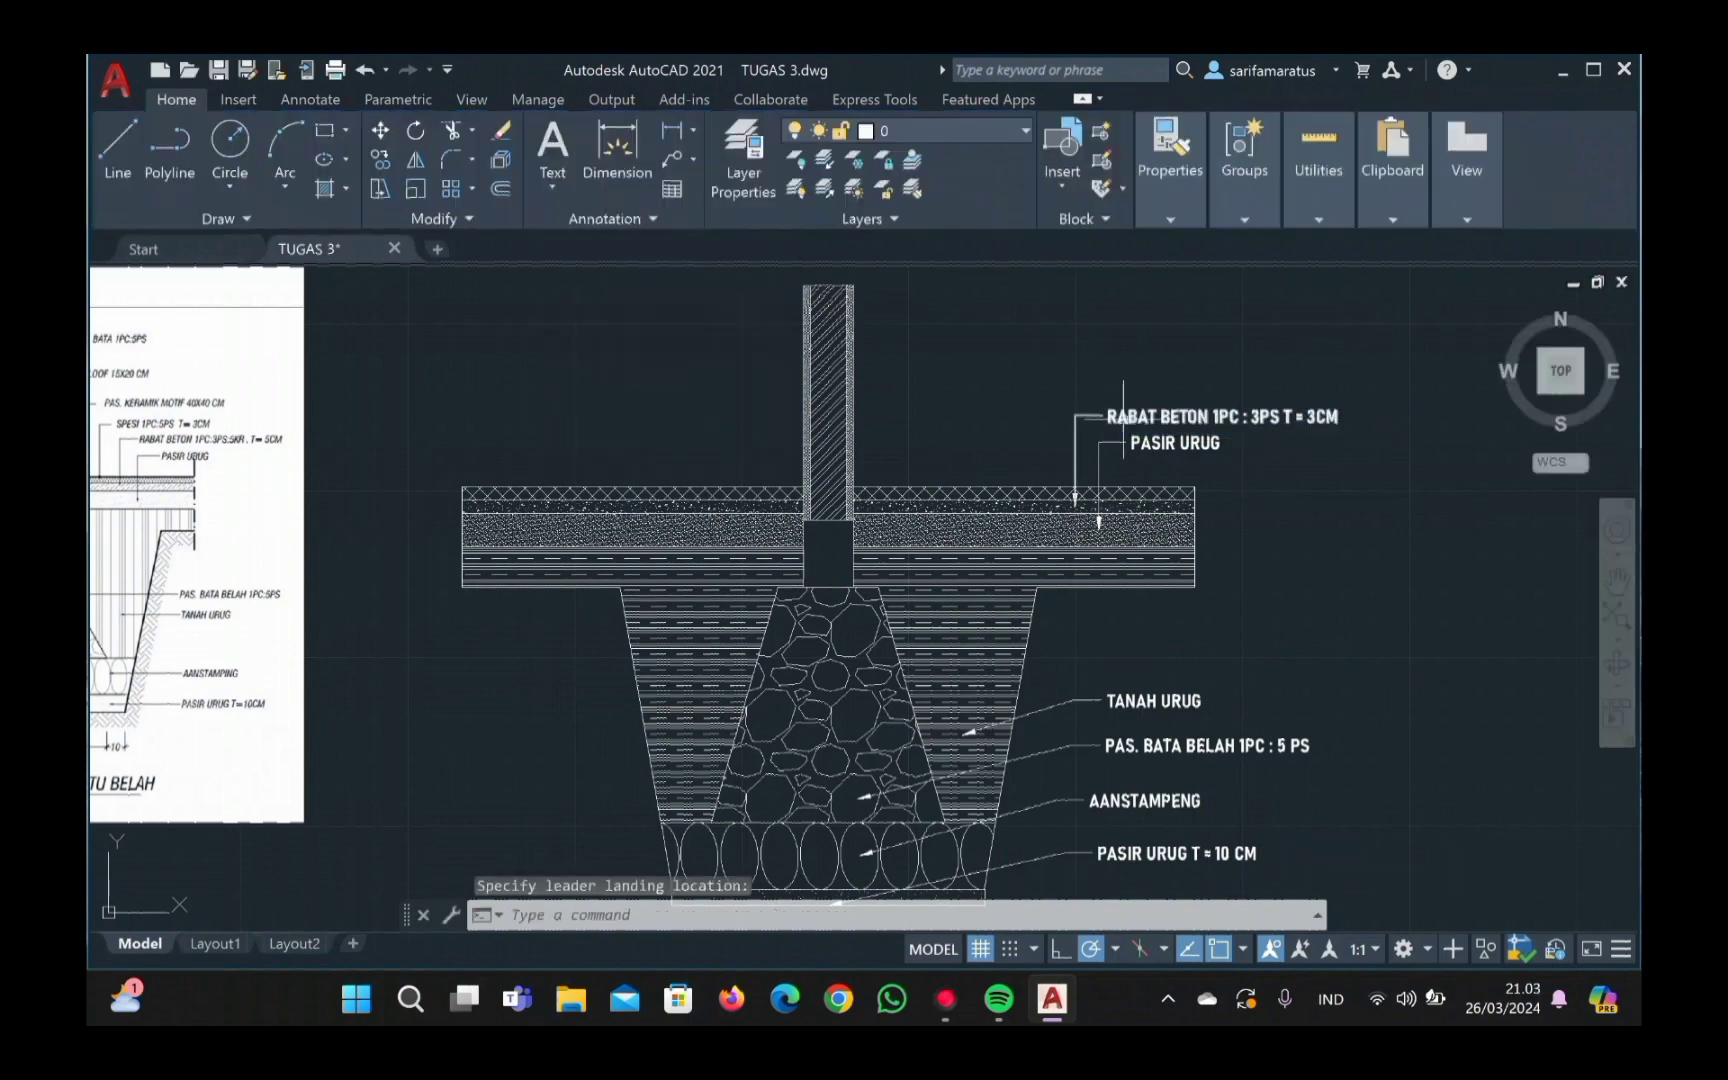
# Step: Move the landing of the "RABAT BETON" leader higher to space it from the "PASIR URUG" label
pyautogui.click(1075, 440)
pyautogui.click(1075, 416)
pyautogui.click(1075, 398)
# Step: Add a multileader pointing down to the cross-hatched floor layer, landing above the "RABAT BETON" label, with the text "SPESI 1PC : 3PS T = 3 CM"
pyautogui.write('MLEADER')
pyautogui.press('Return')
pyautogui.moveTo(990, 507); pyautogui.dragTo(1153, 531, button='middle')
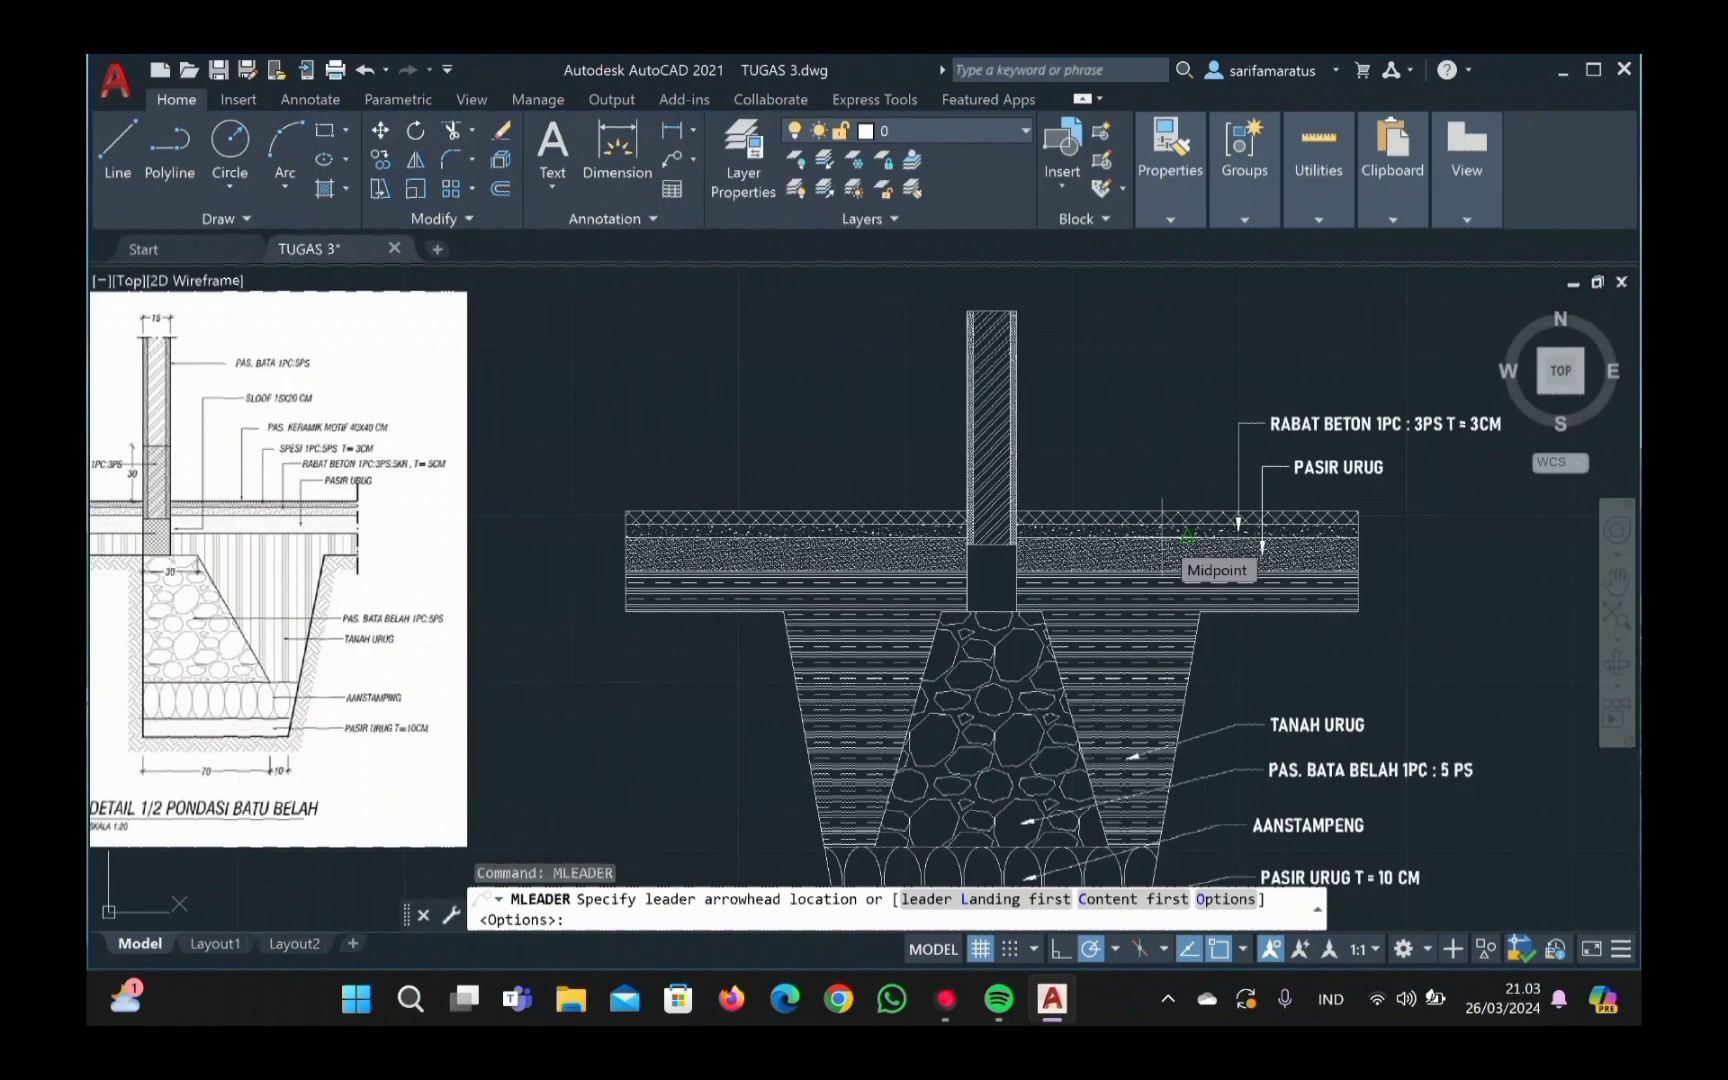
pyautogui.moveTo(549, 538)
pyautogui.mouseDown(button='middle')
pyautogui.moveTo(1049, 583)
pyautogui.moveTo(147, 554)
pyautogui.mouseUp(button='middle')
pyautogui.scroll(5, 764, 530)
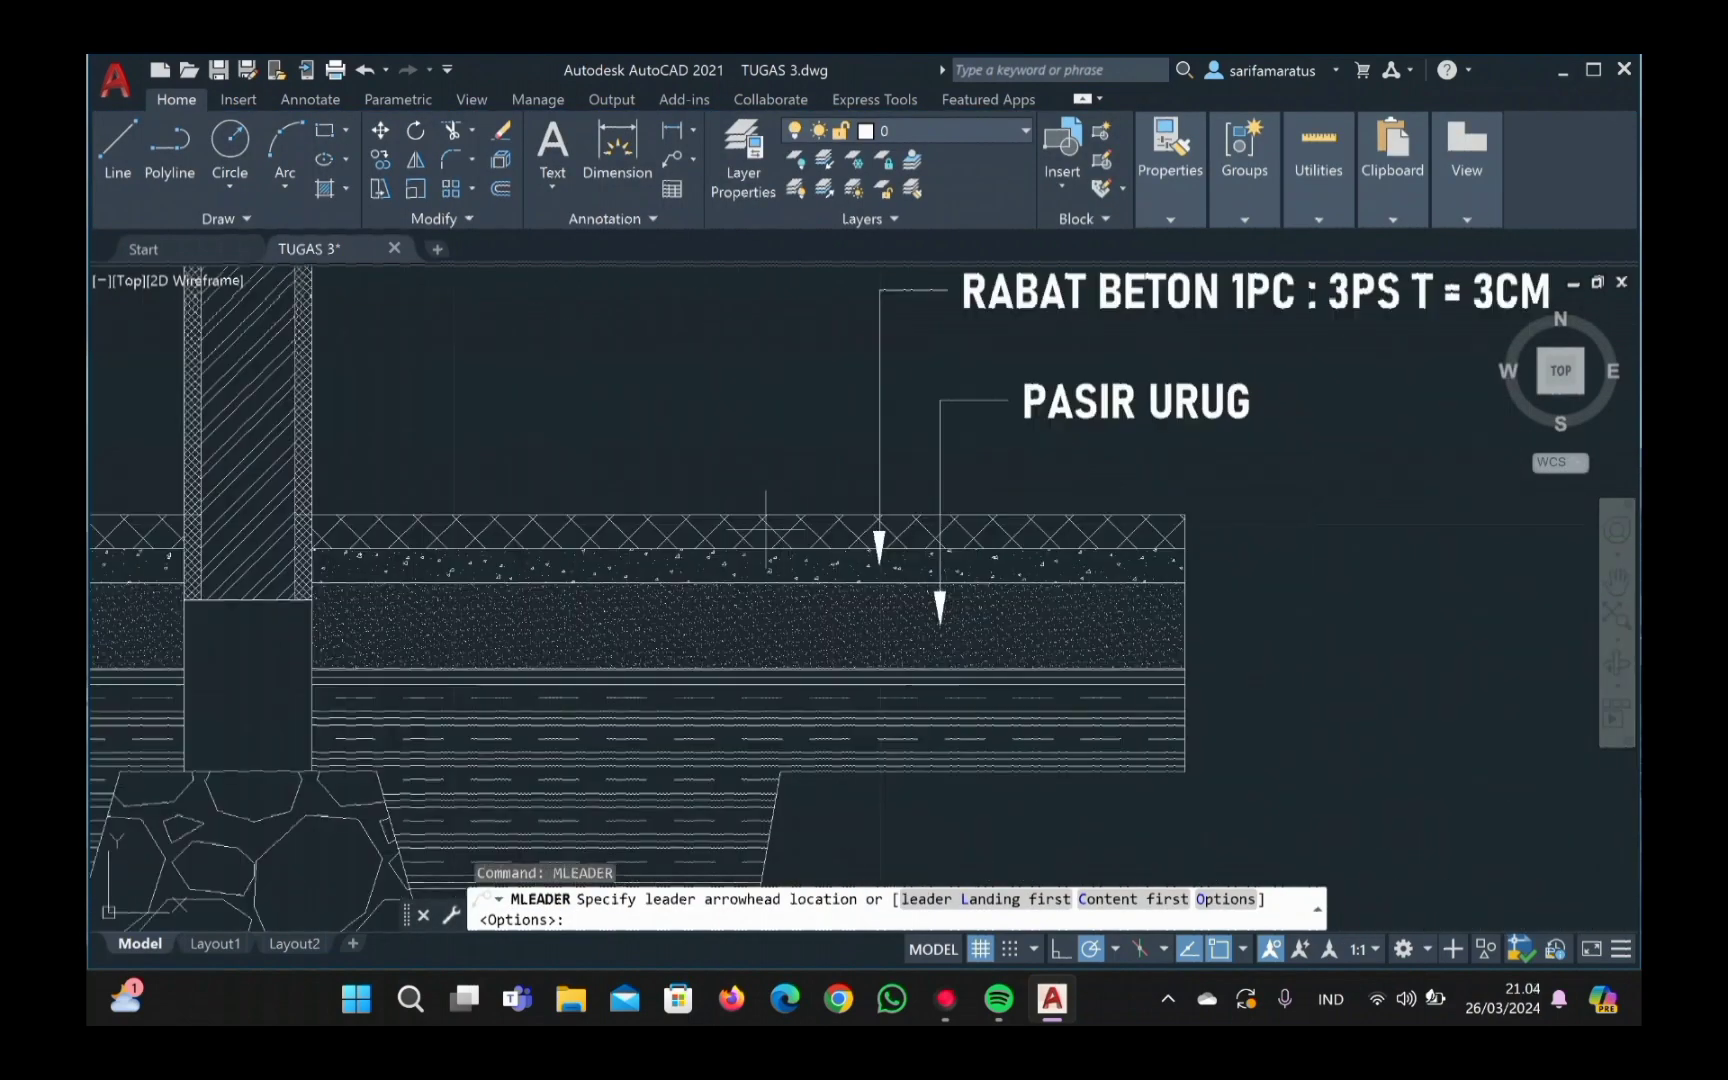
pyautogui.click(801, 531)
pyautogui.scroll(-5, 802, 520)
pyautogui.moveTo(802, 436); pyautogui.dragTo(805, 445, button='middle')
pyautogui.click(806, 391)
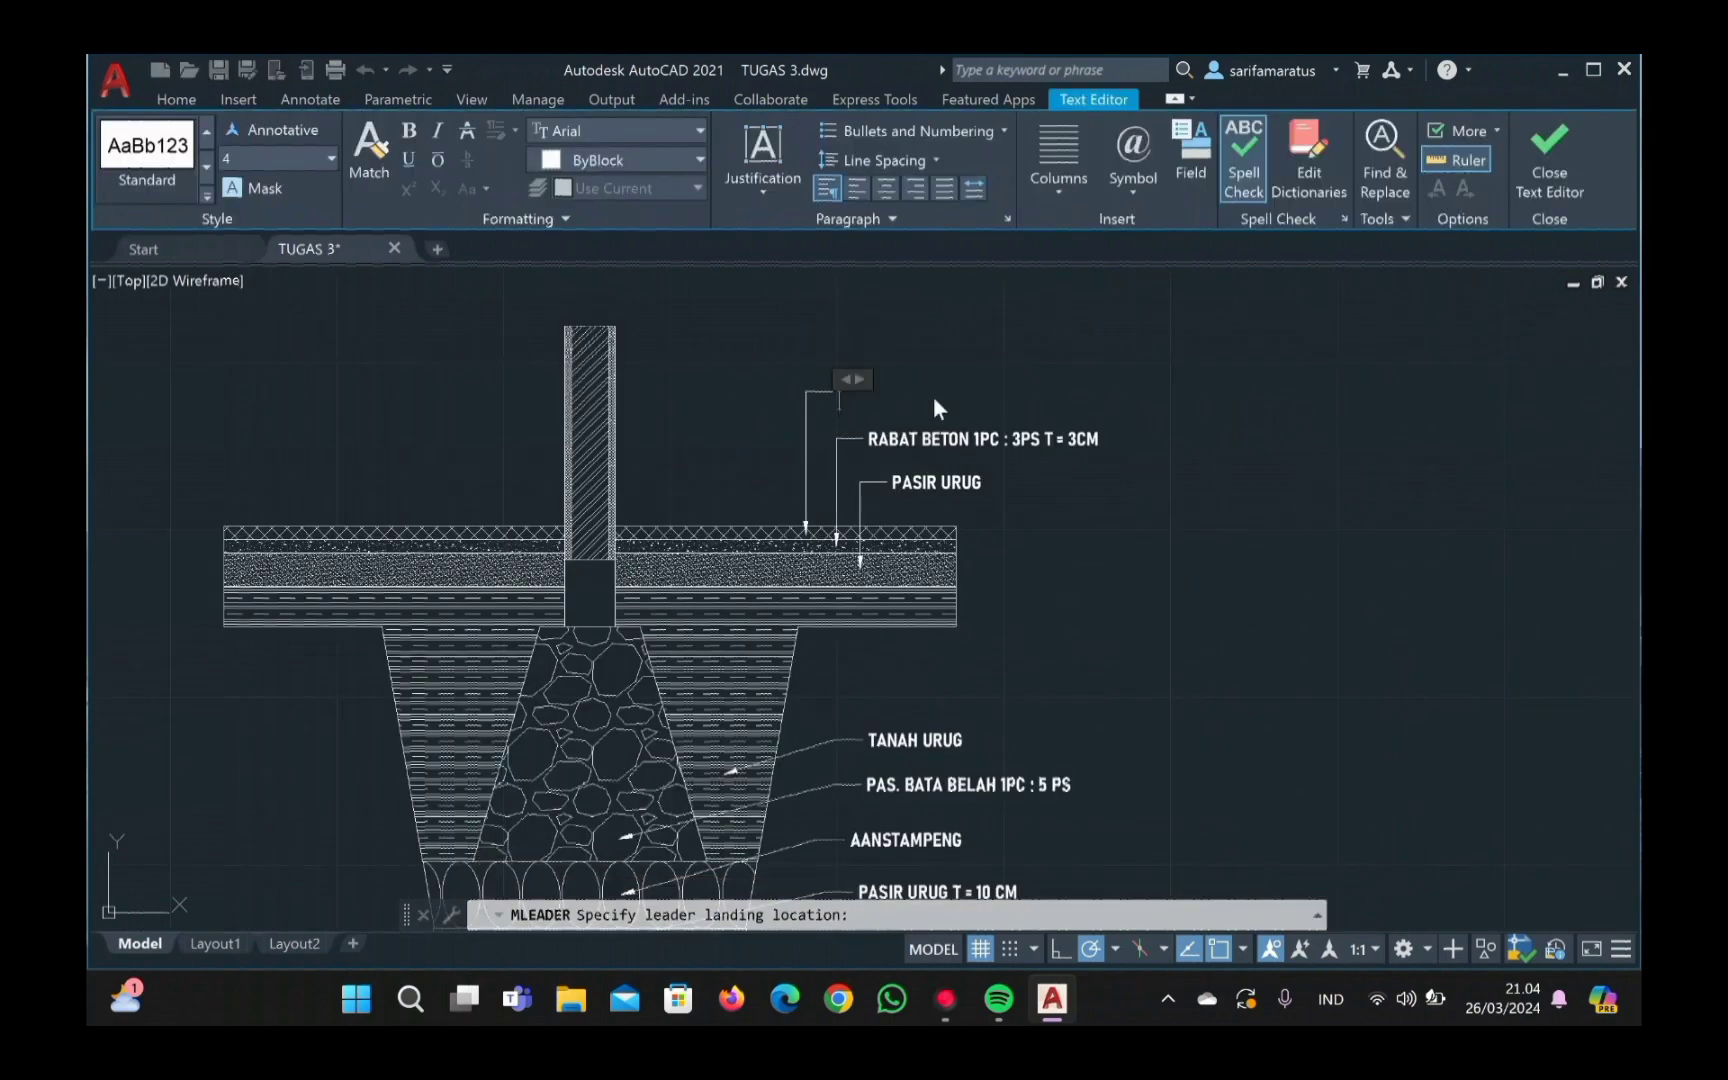
pyautogui.moveTo(693, 489); pyautogui.dragTo(782, 562, button='middle')
pyautogui.moveTo(240, 422); pyautogui.dragTo(359, 443, button='middle')
pyautogui.moveTo(1034, 485); pyautogui.dragTo(918, 452, button='middle')
pyautogui.write('SPESI 1PC : 3PS T = 3 CM')
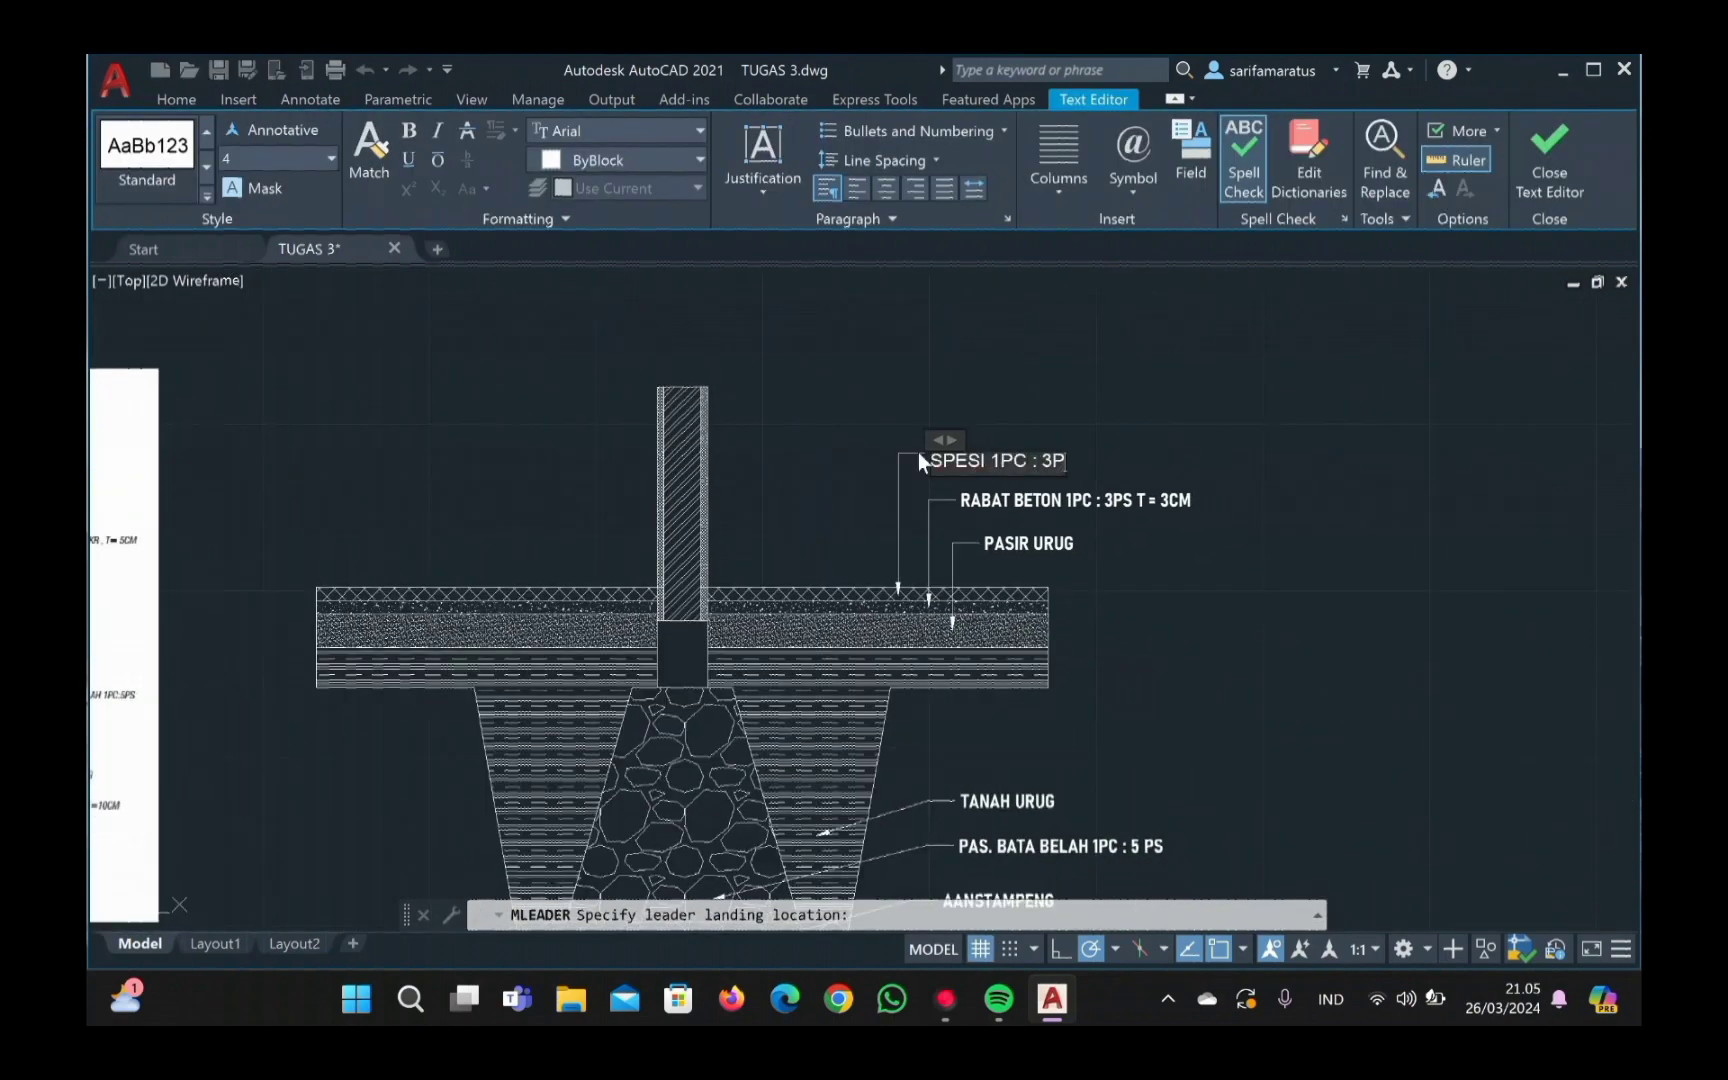
# Step: Make the "SPESI 1PC : 3PS T = 3 CM" label bold in the Bahnschrift SemiCondensed font
pyautogui.hotkey('ctrl', 'a')
pyautogui.click(699, 130)
pyautogui.click(713, 437)
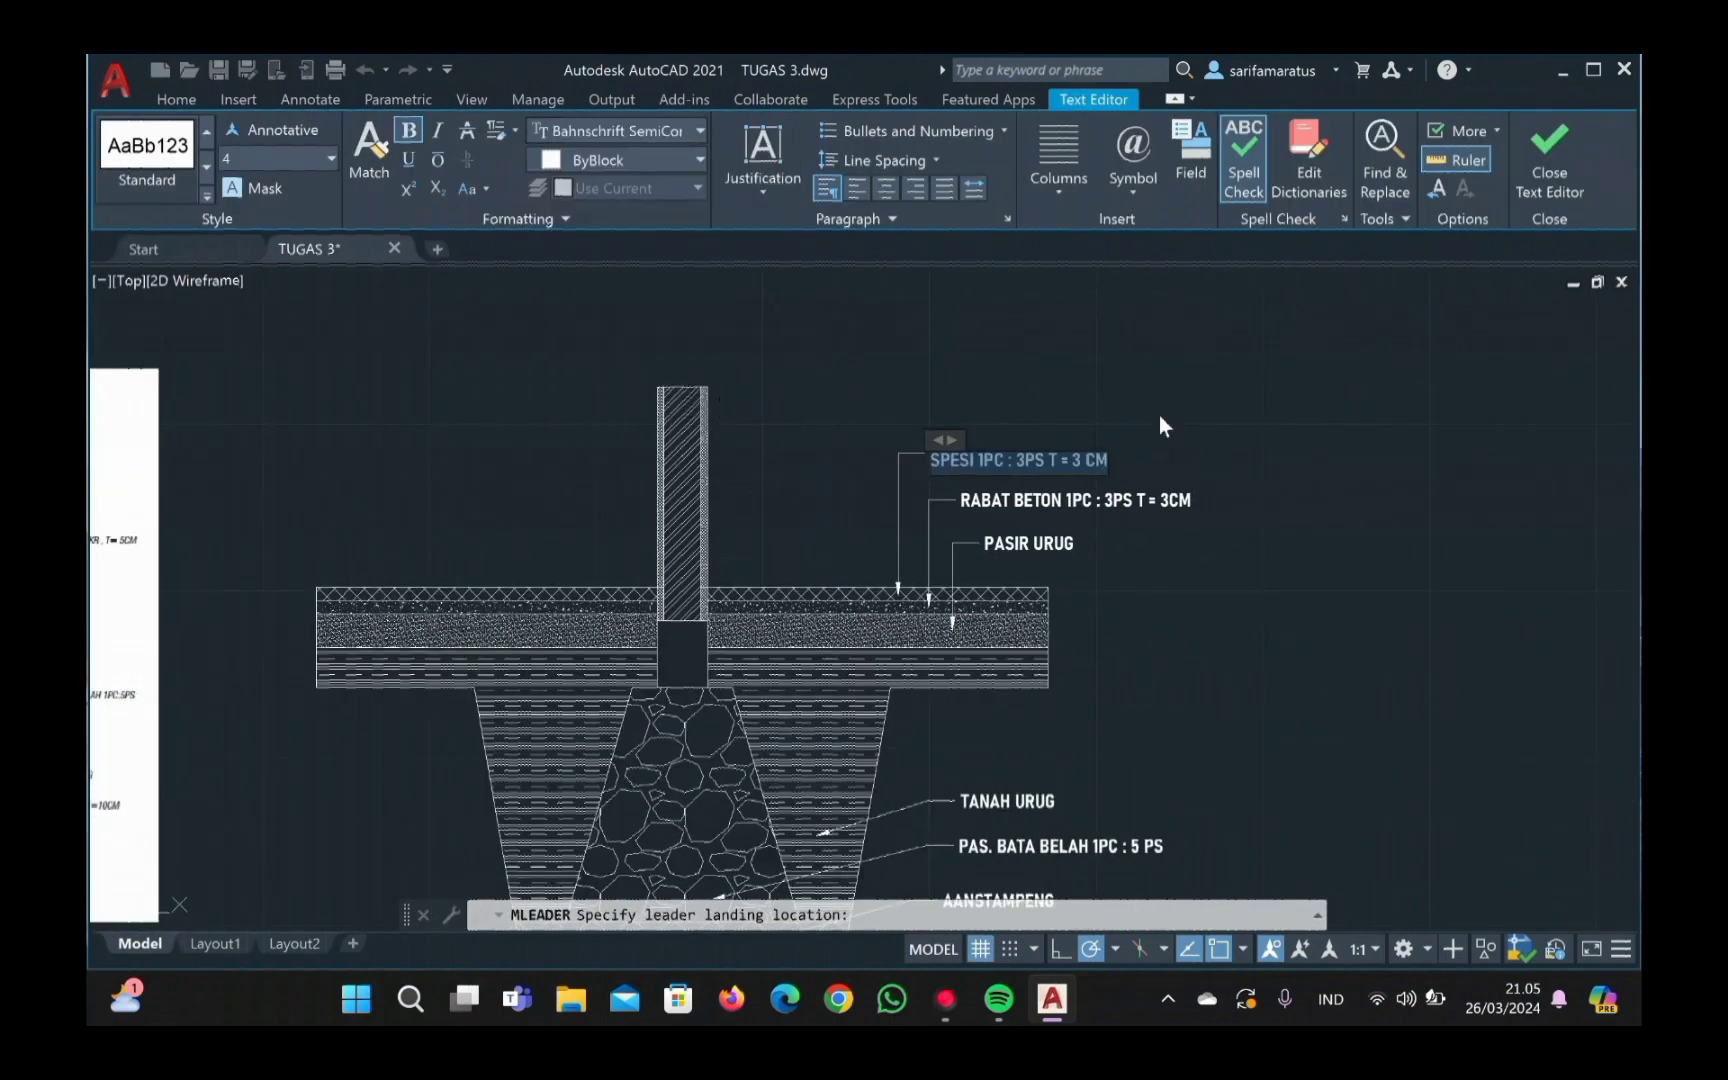
# Step: Finish editing the "SPESI 1PC : 3PS T = 3 CM" label
pyautogui.click(1160, 414)
pyautogui.moveTo(756, 636); pyautogui.dragTo(873, 701, button='middle')
pyautogui.press('space')
pyautogui.scroll(5, 967, 648)
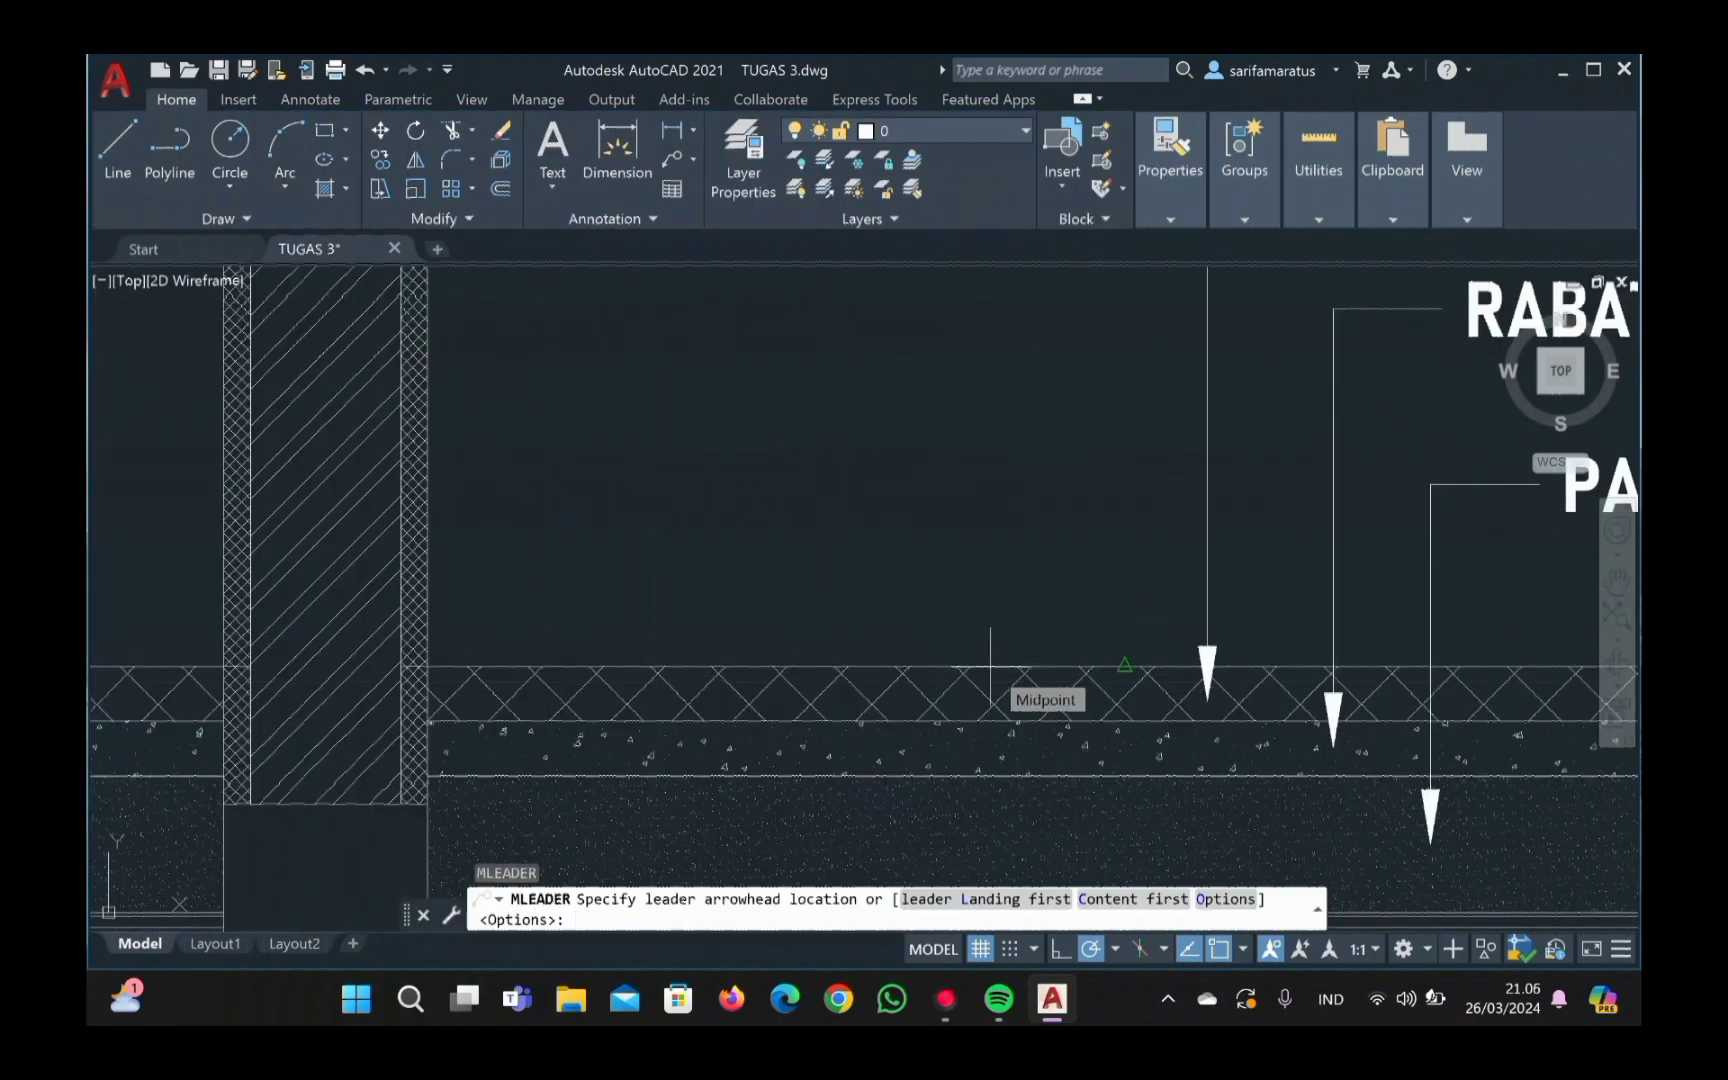
pyautogui.click(992, 655)
pyautogui.scroll(-5, 992, 655)
pyautogui.click(978, 763)
pyautogui.press('Escape')
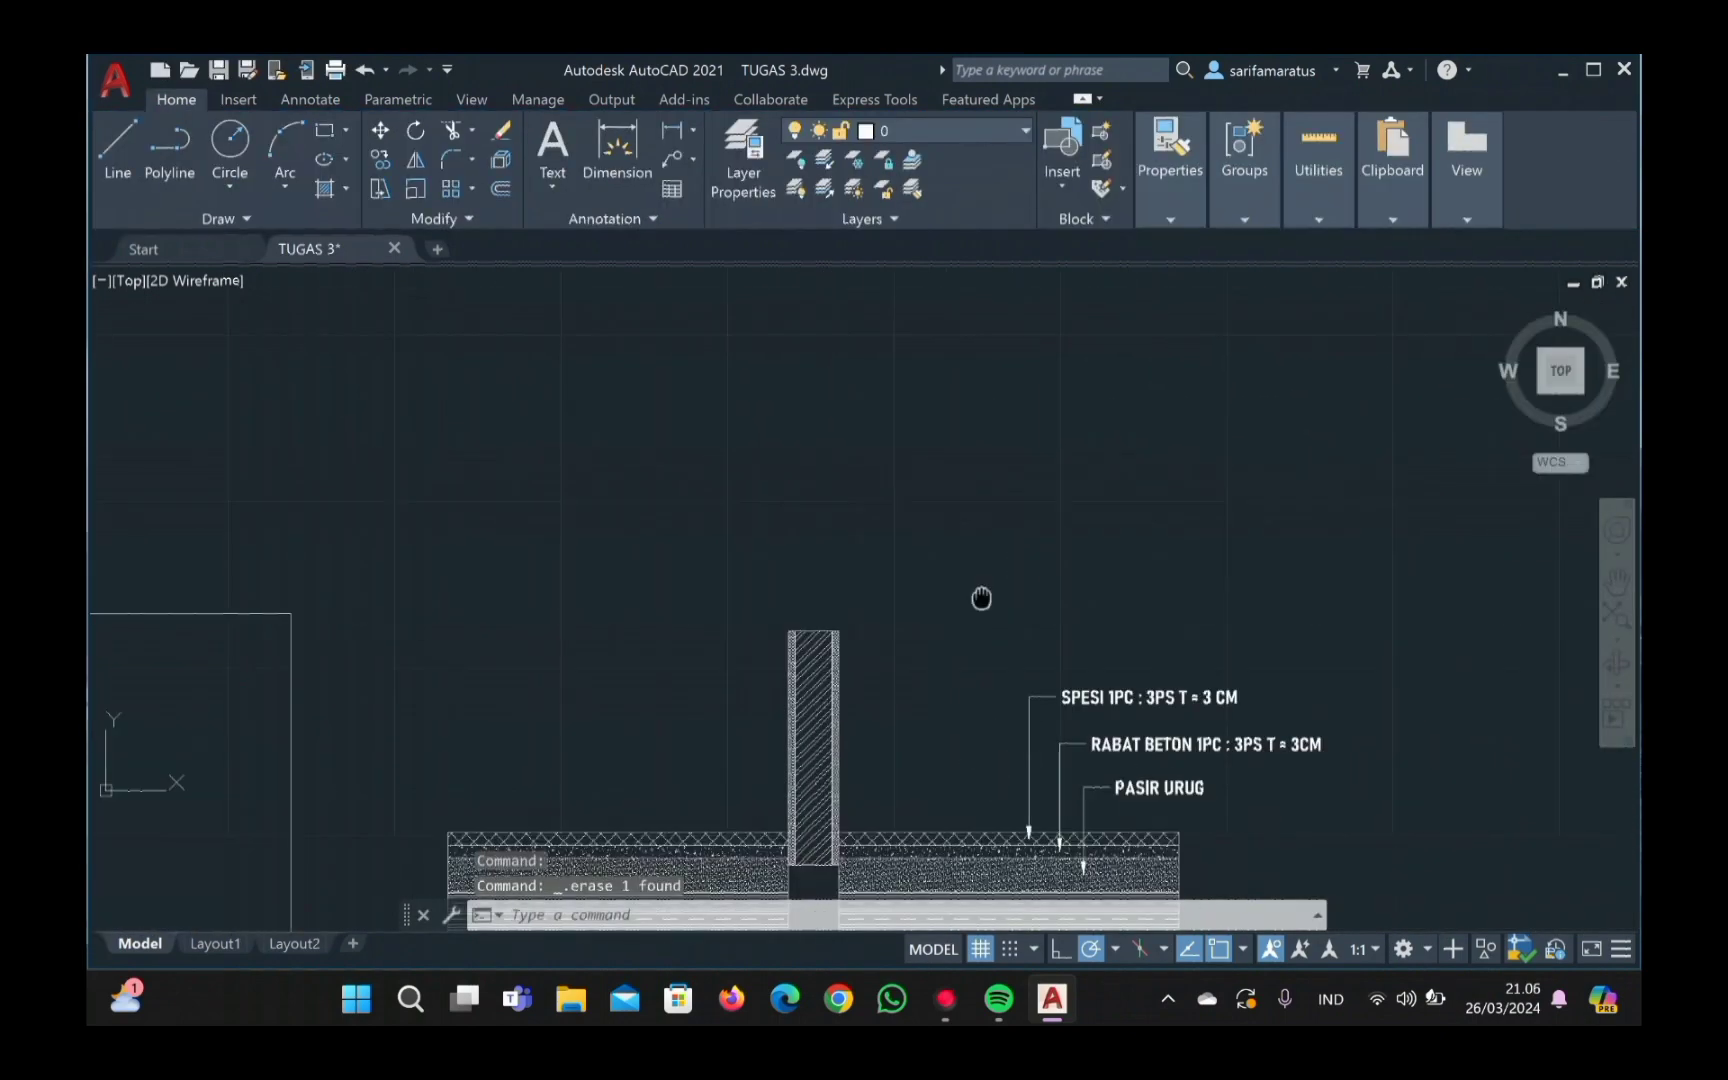
pyautogui.press('space')
pyautogui.scroll(6, 988, 752)
pyautogui.click(995, 828)
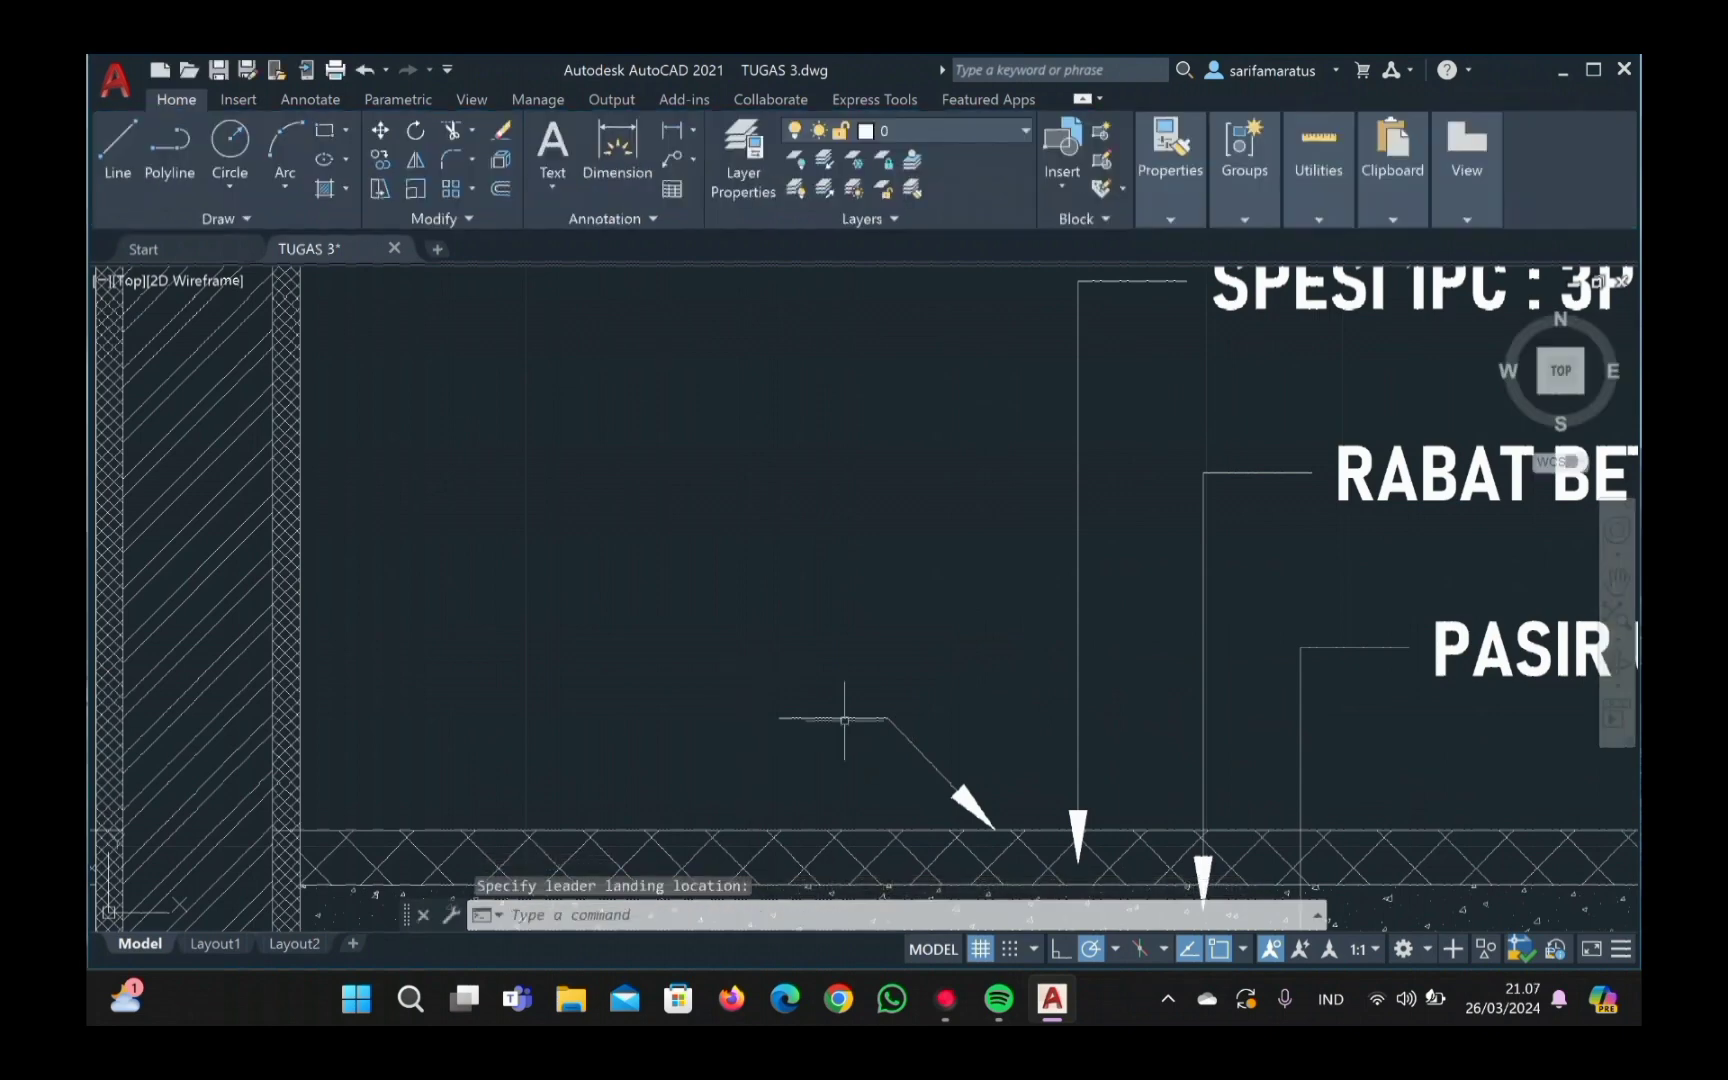
pyautogui.press('Escape')
# Step: Add a multileader pointing down to the top surface of the floor, with the two-line text "KERAMIK" and "UK 40x40"
pyautogui.press('space')
pyautogui.scroll(5, 810, 835)
pyautogui.click(810, 835)
pyautogui.scroll(-10, 810, 835)
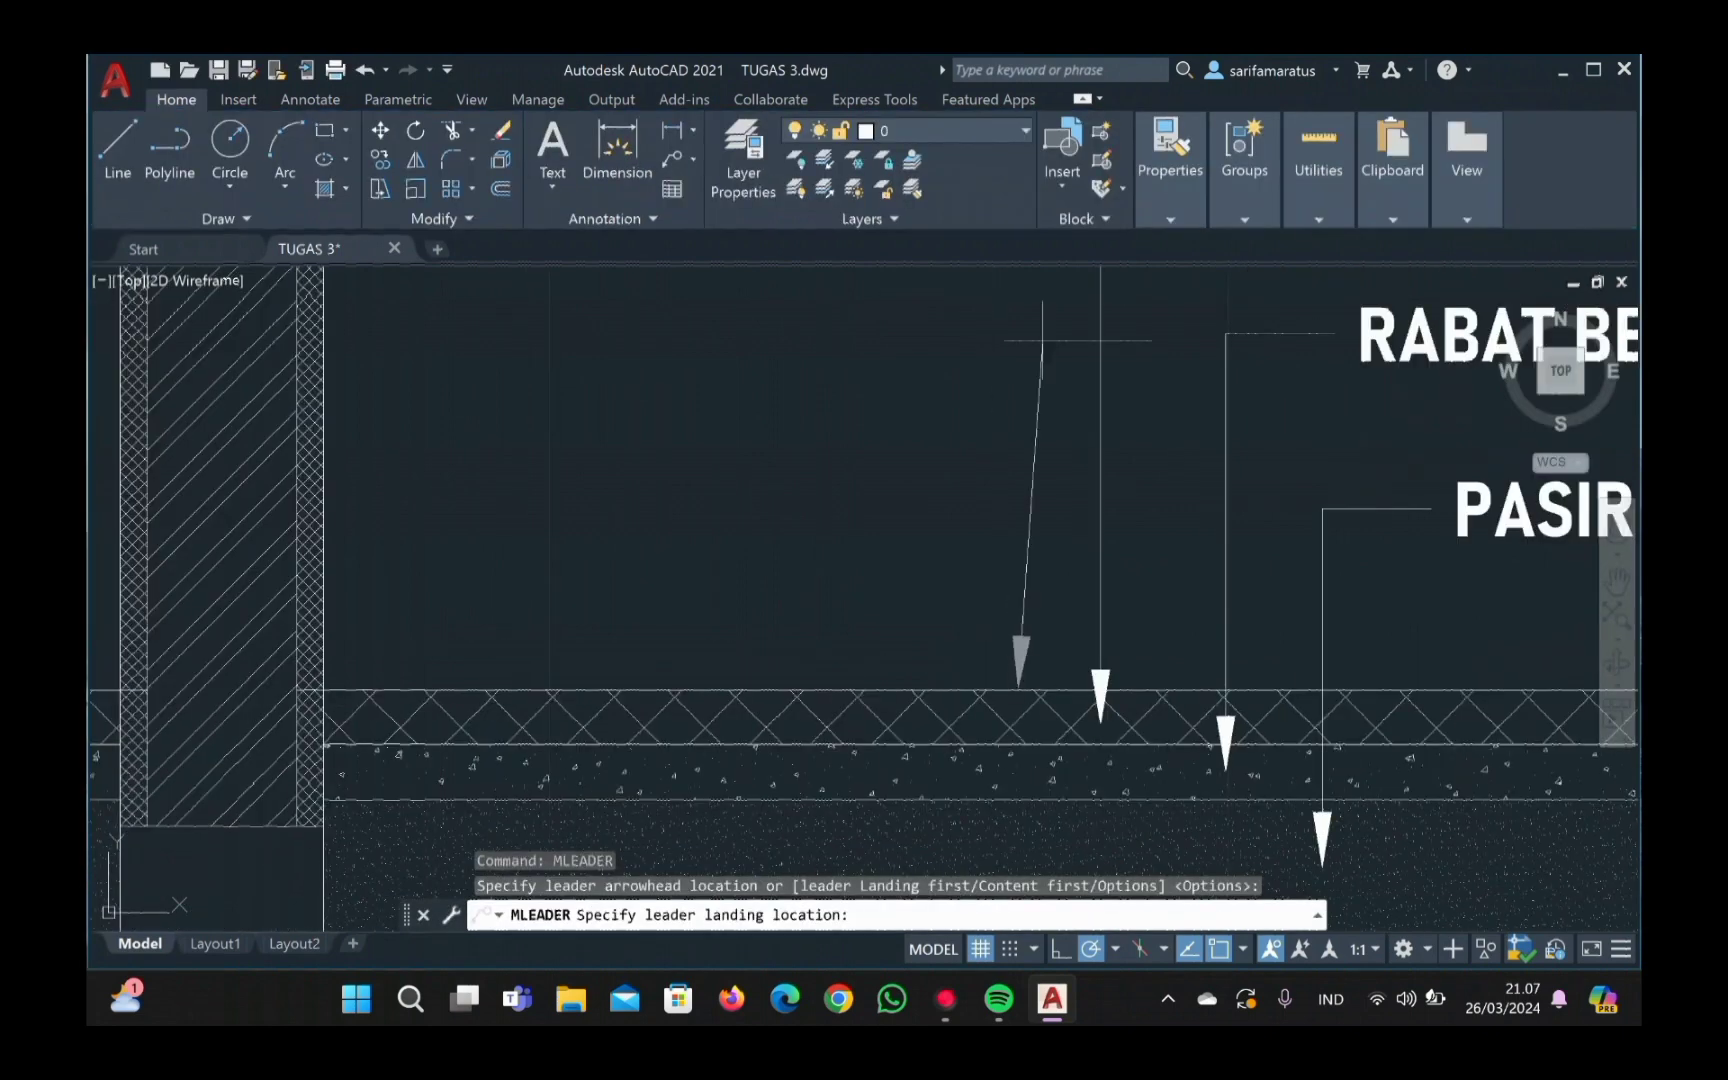
pyautogui.click(986, 475)
pyautogui.write('KERAMIK')
pyautogui.press('Return')
pyautogui.write('UK 40x40')
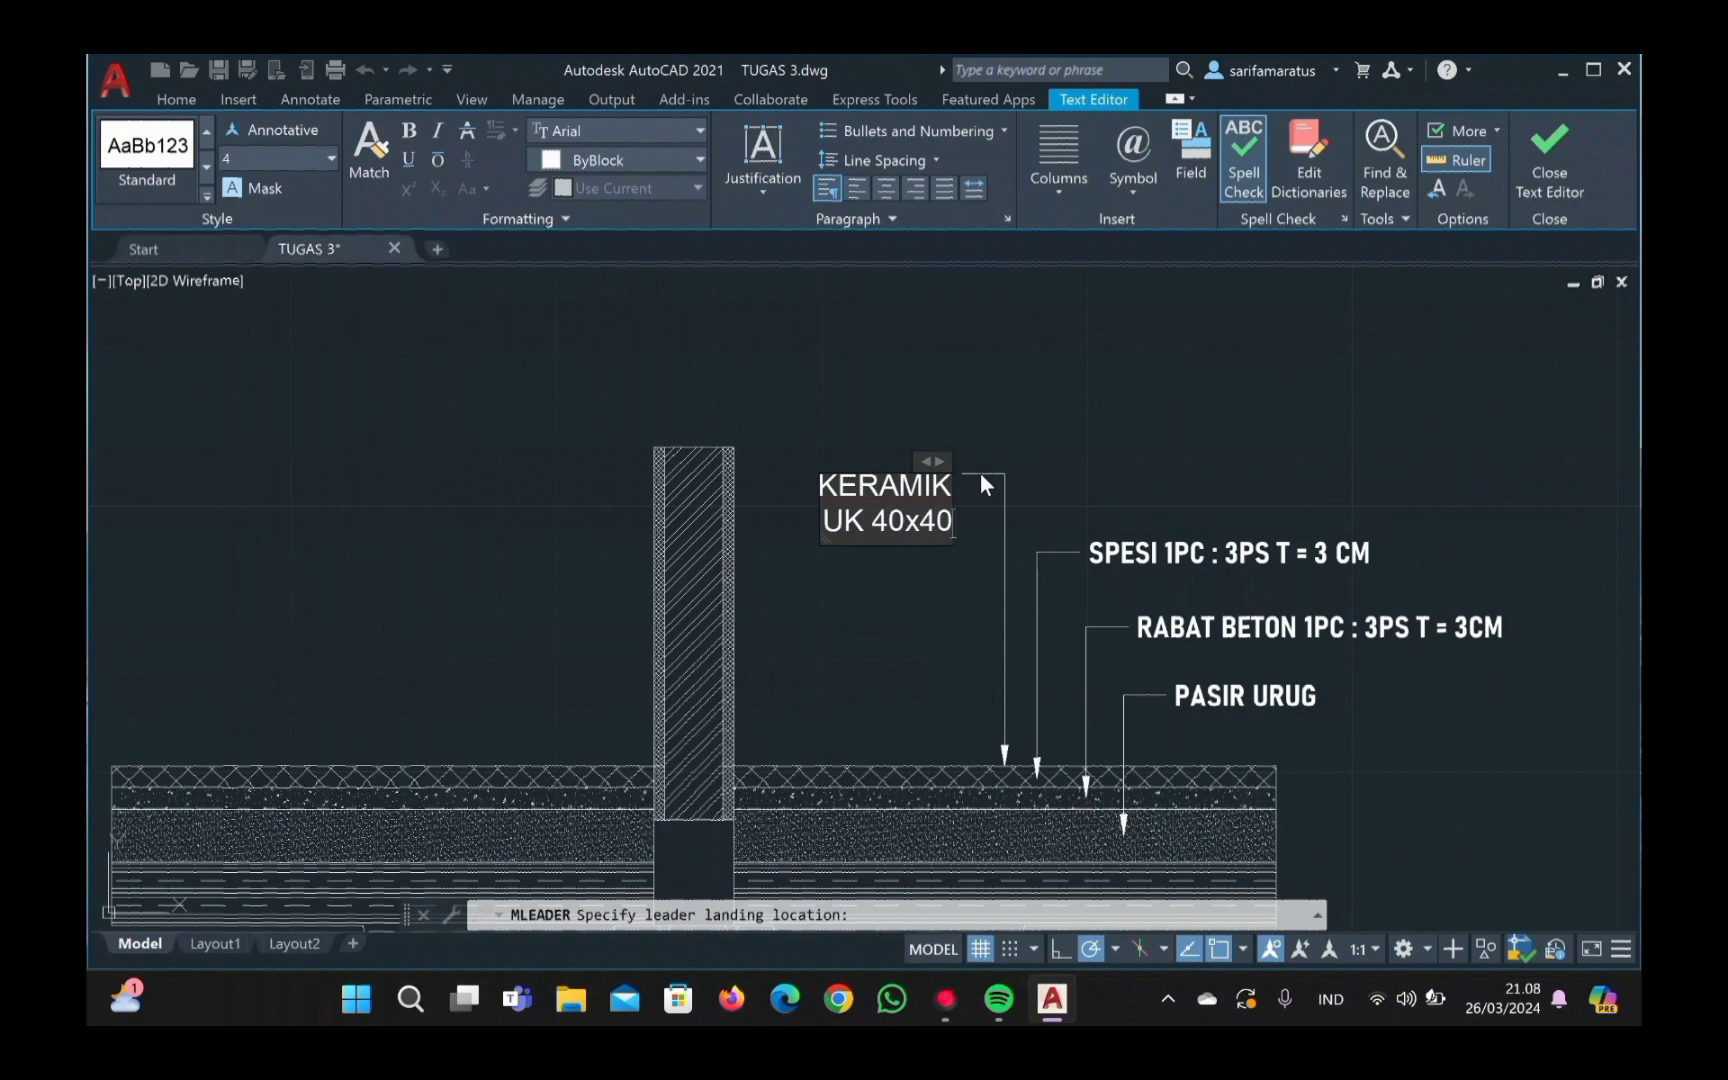
# Step: Make the "KERAMIK UK 40x40" label bold in Bahnschrift SemiCondensed, left-align its lines and finish editing it
pyautogui.hotkey('ctrl', 'a')
pyautogui.click(408, 130)
pyautogui.click(615, 130)
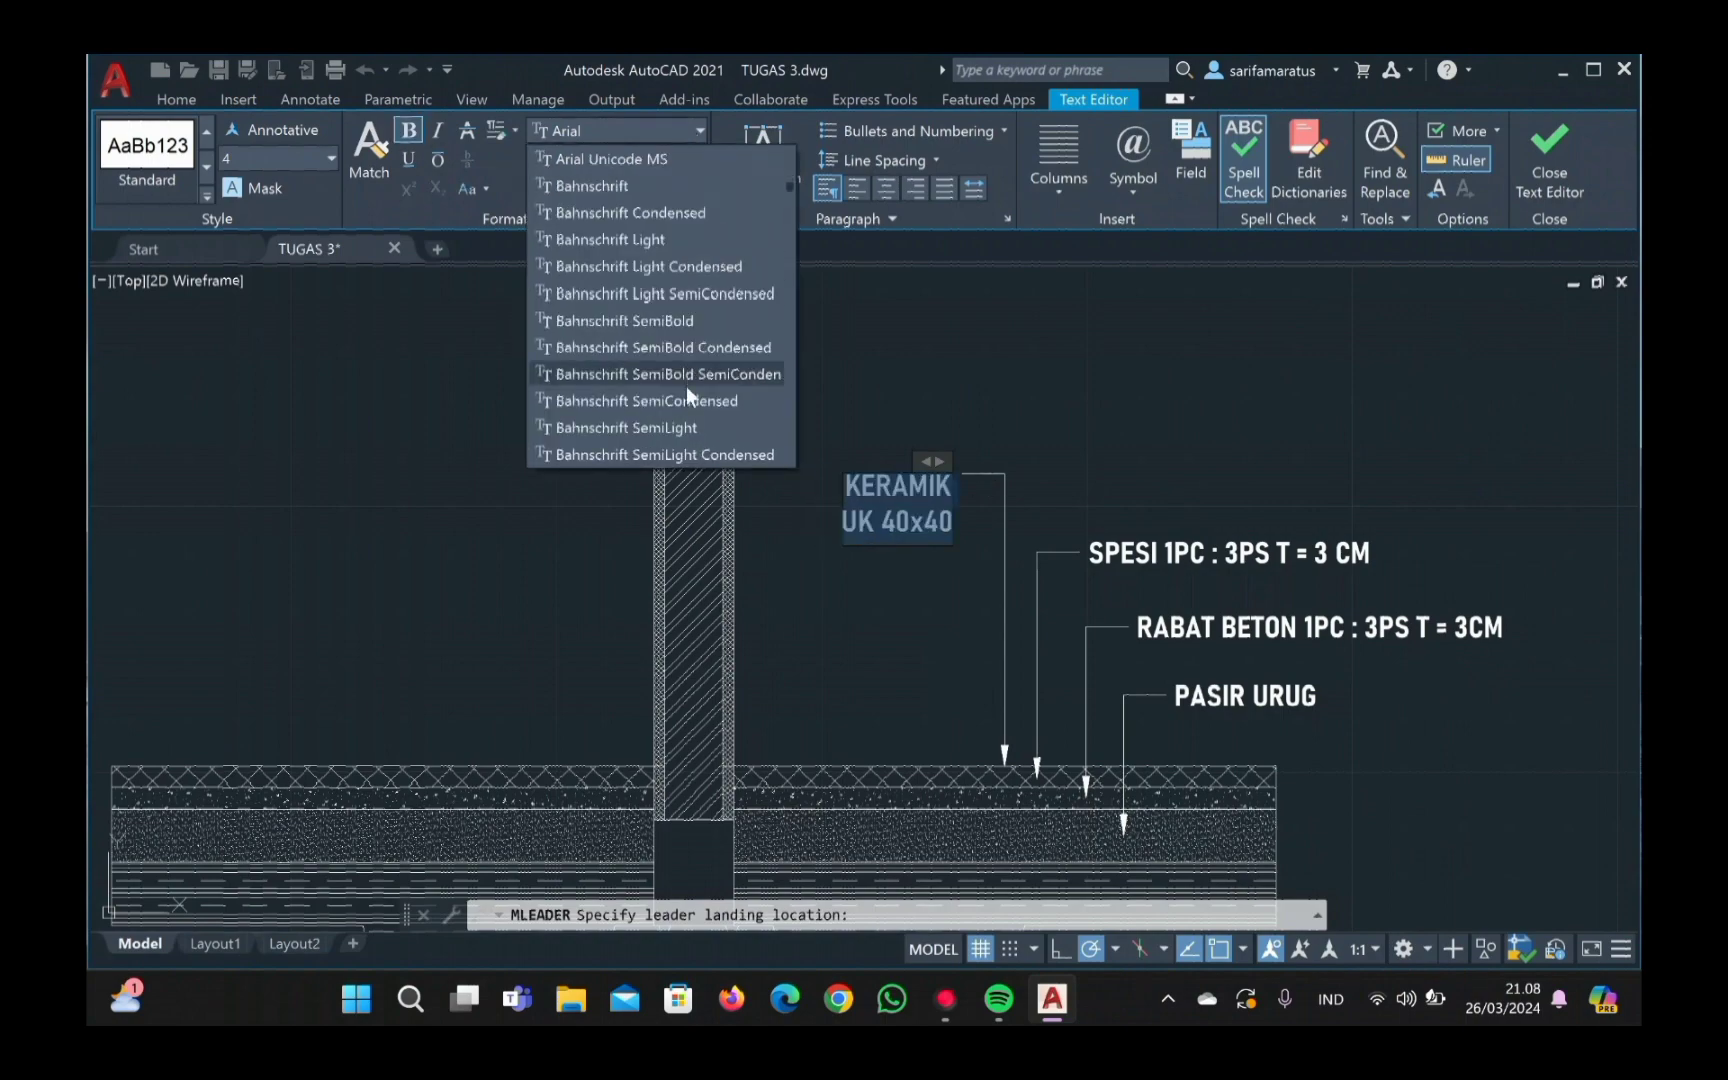
pyautogui.click(686, 400)
pyautogui.click(856, 188)
pyautogui.click(994, 517)
# Step: Hatch the empty sloof block beneath the wall with a diagonal cross-hatch pattern at scale 1
pyautogui.scroll(-5, 911, 446)
pyautogui.scroll(-1, 822, 609)
pyautogui.scroll(1, 815, 601)
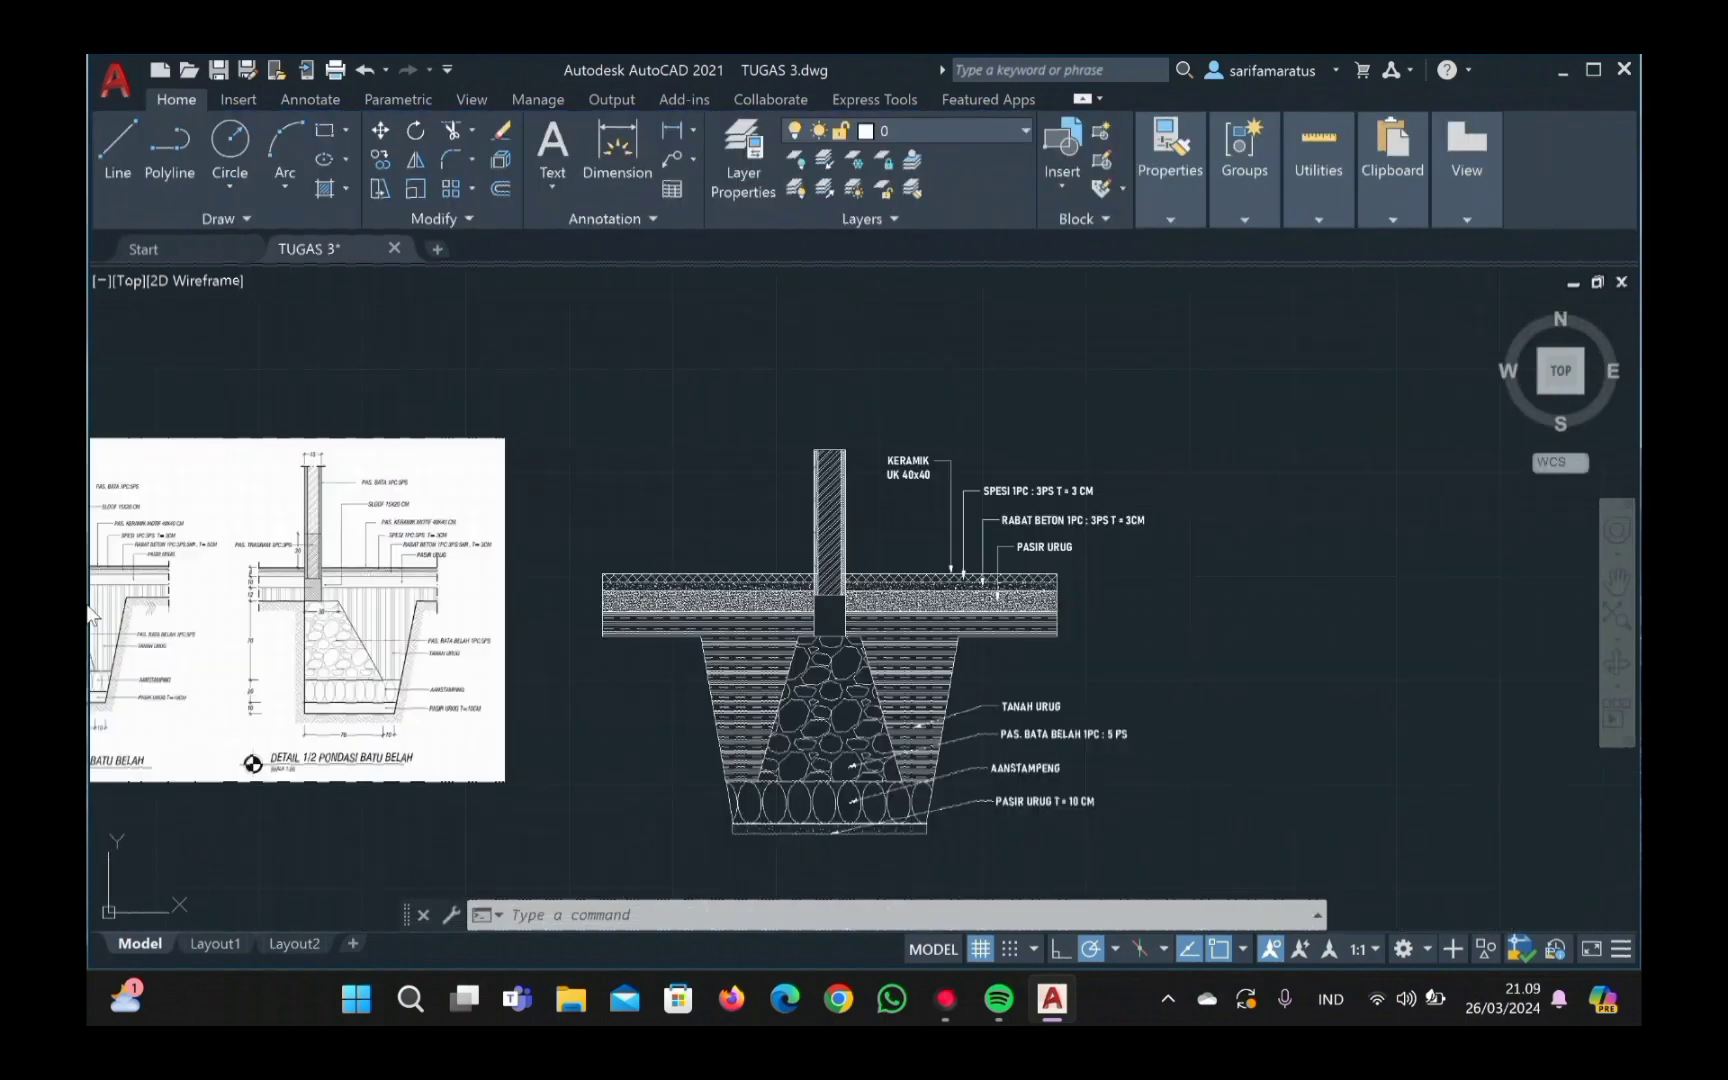
pyautogui.scroll(1, 337, 575)
pyautogui.click(337, 575)
pyautogui.click(941, 500)
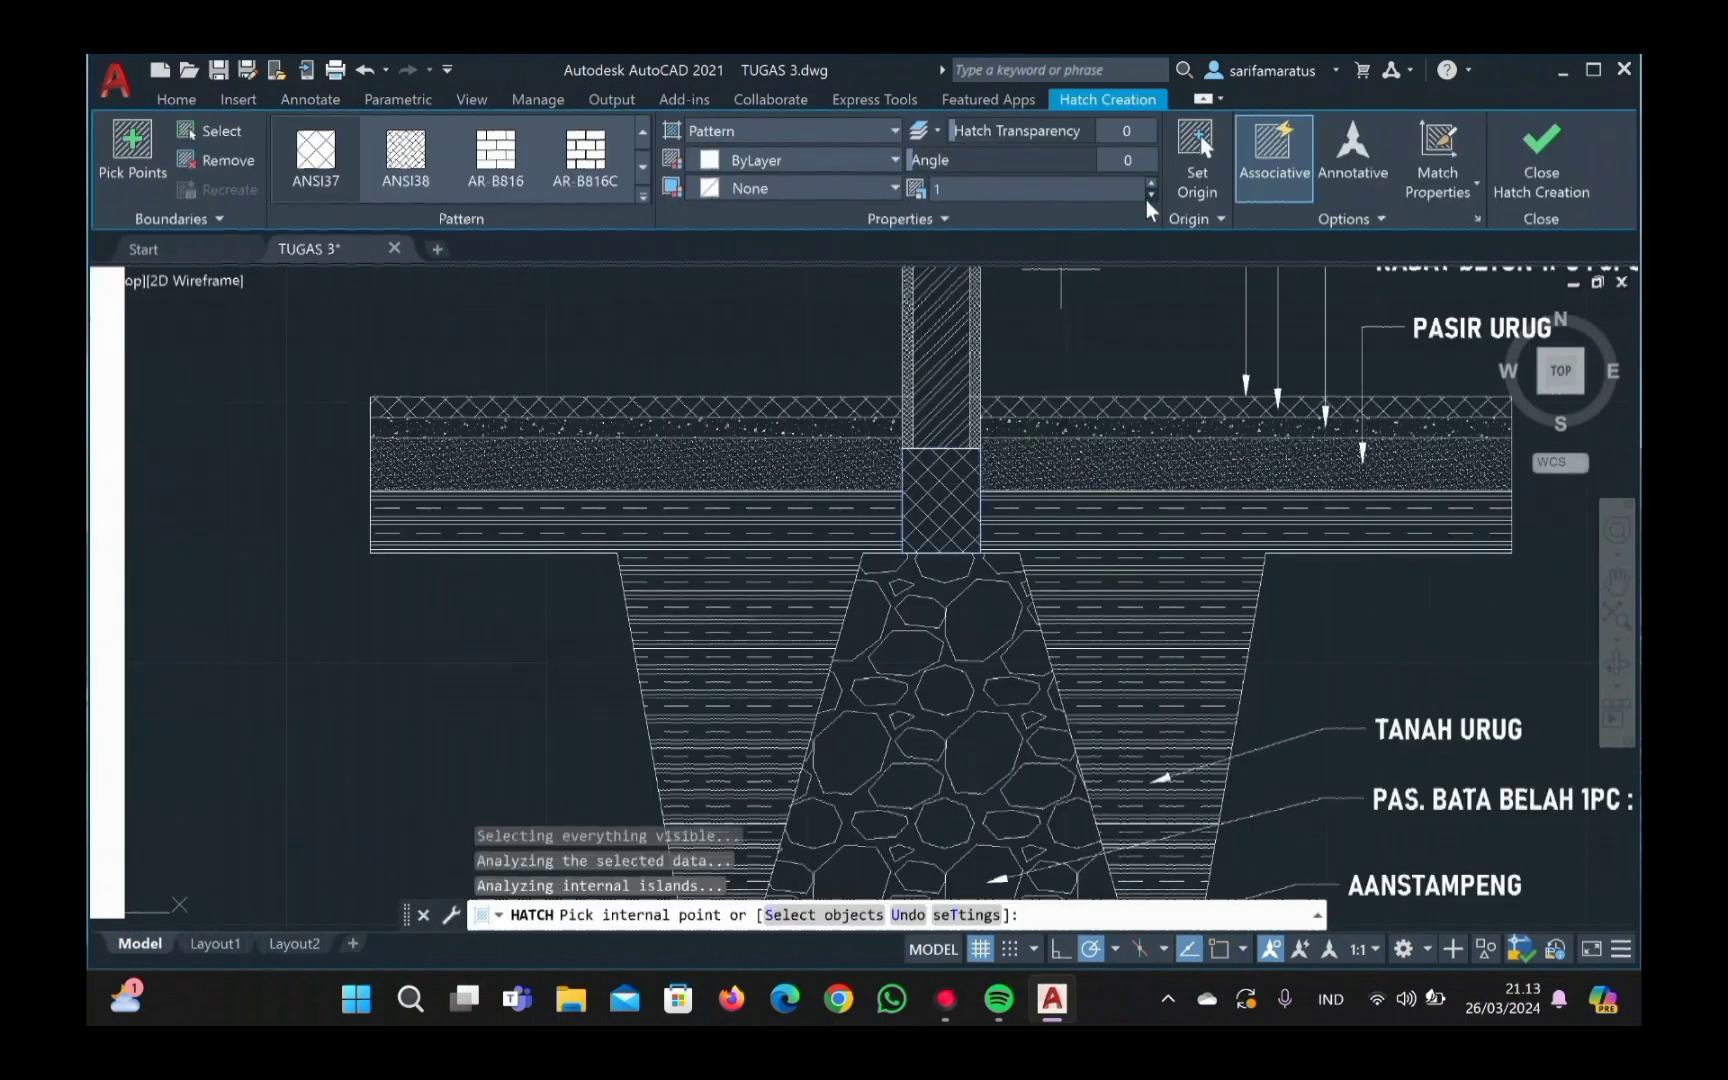
pyautogui.click(1149, 183)
pyautogui.click(1149, 183)
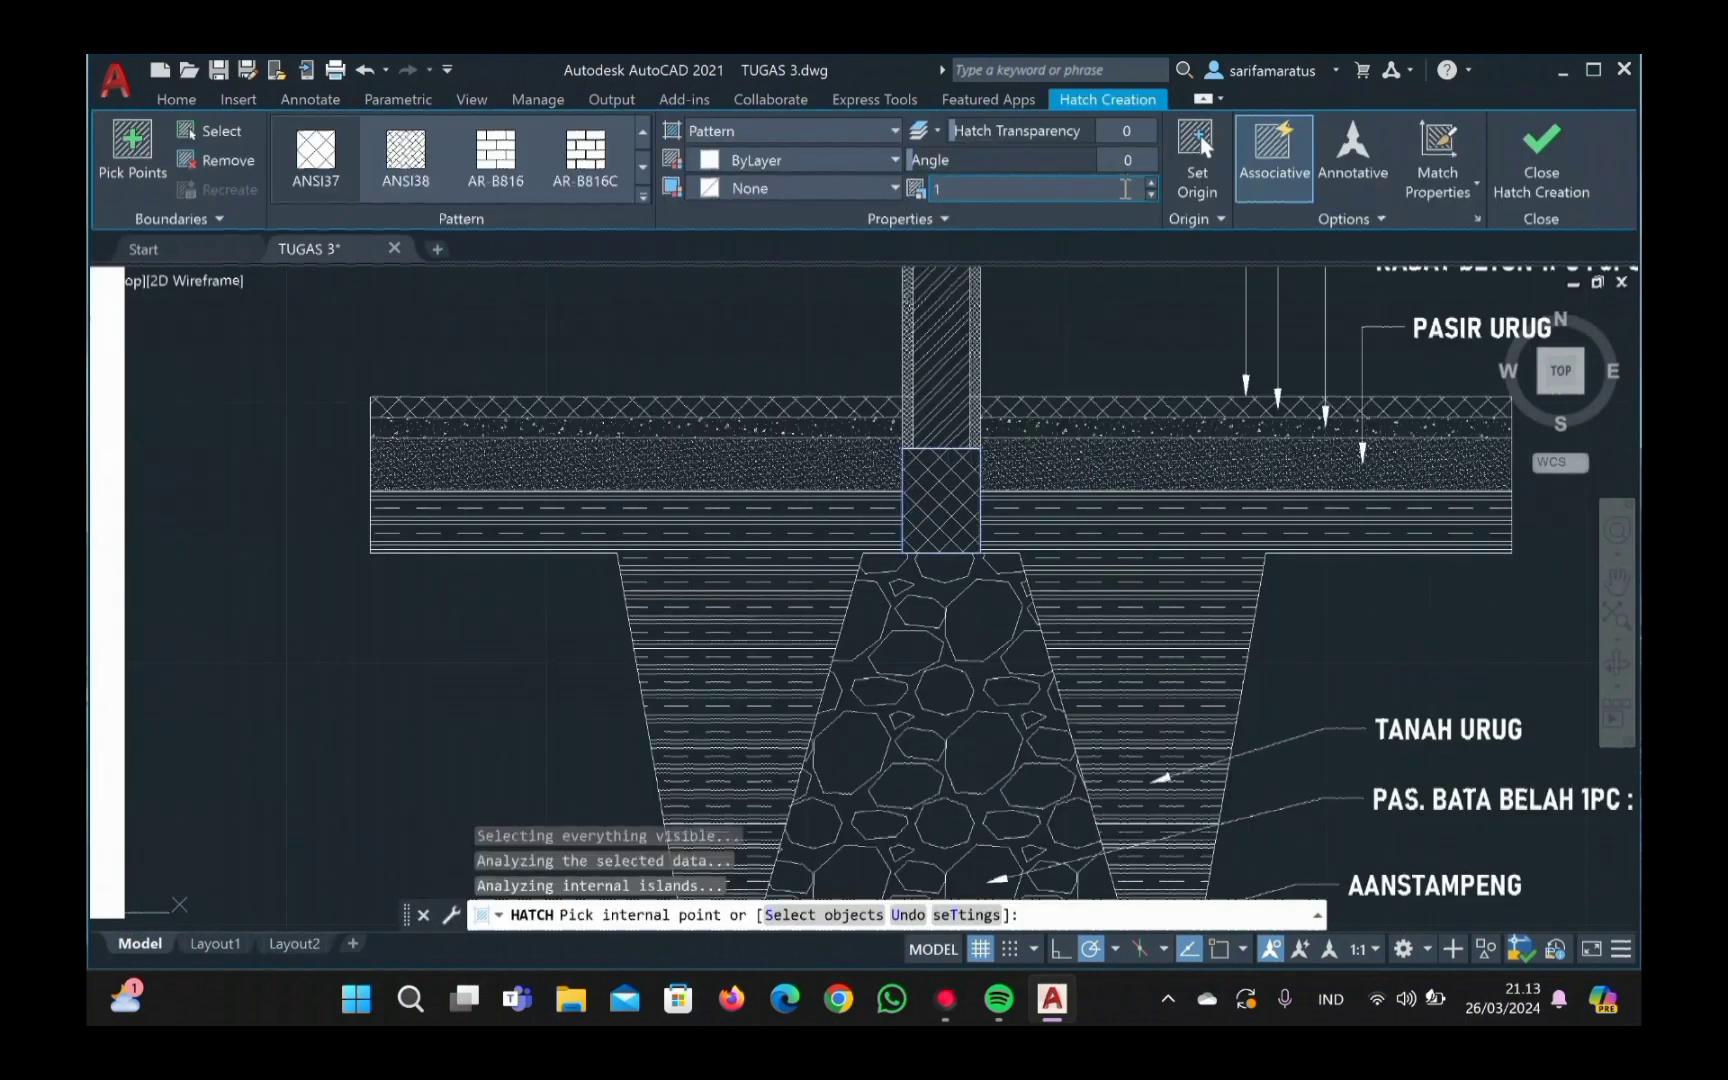
# Step: Add a multileader pointing to the hatched block beneath the wall, landing to its upper left, with the text "SLOOF 15 x 20"
pyautogui.scroll(2, 1090, 558)
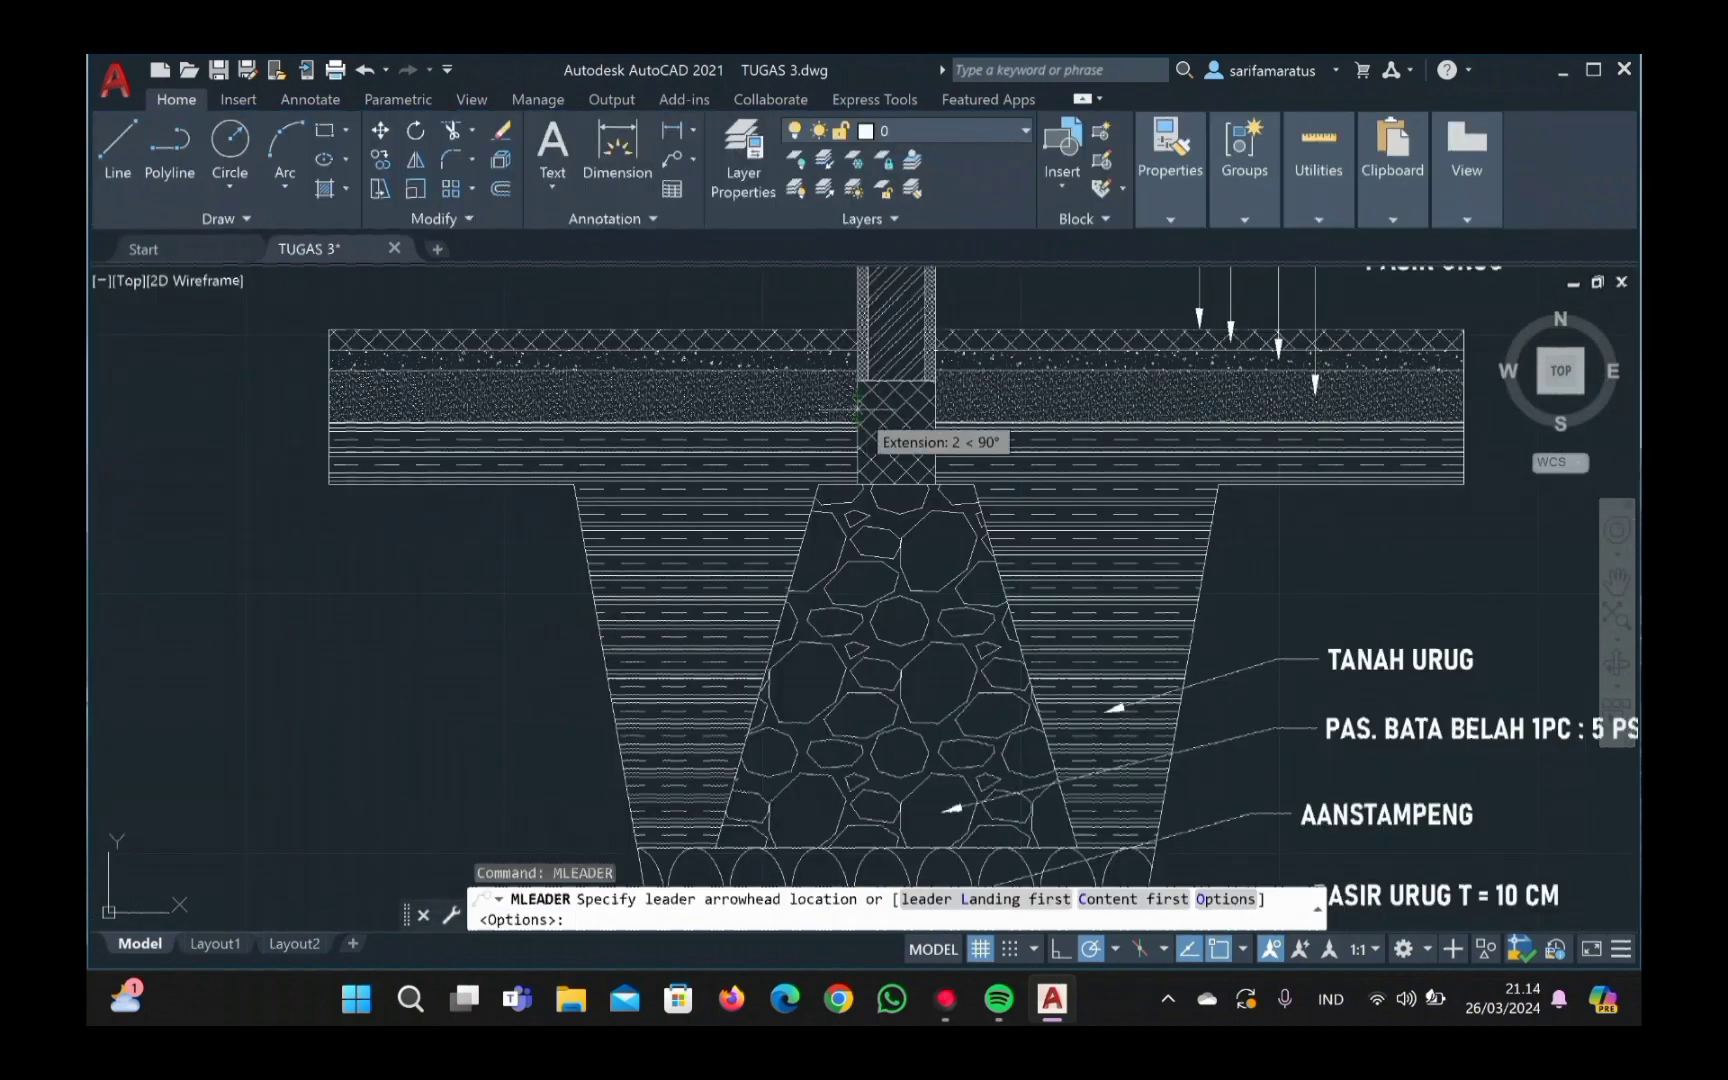
pyautogui.click(860, 410)
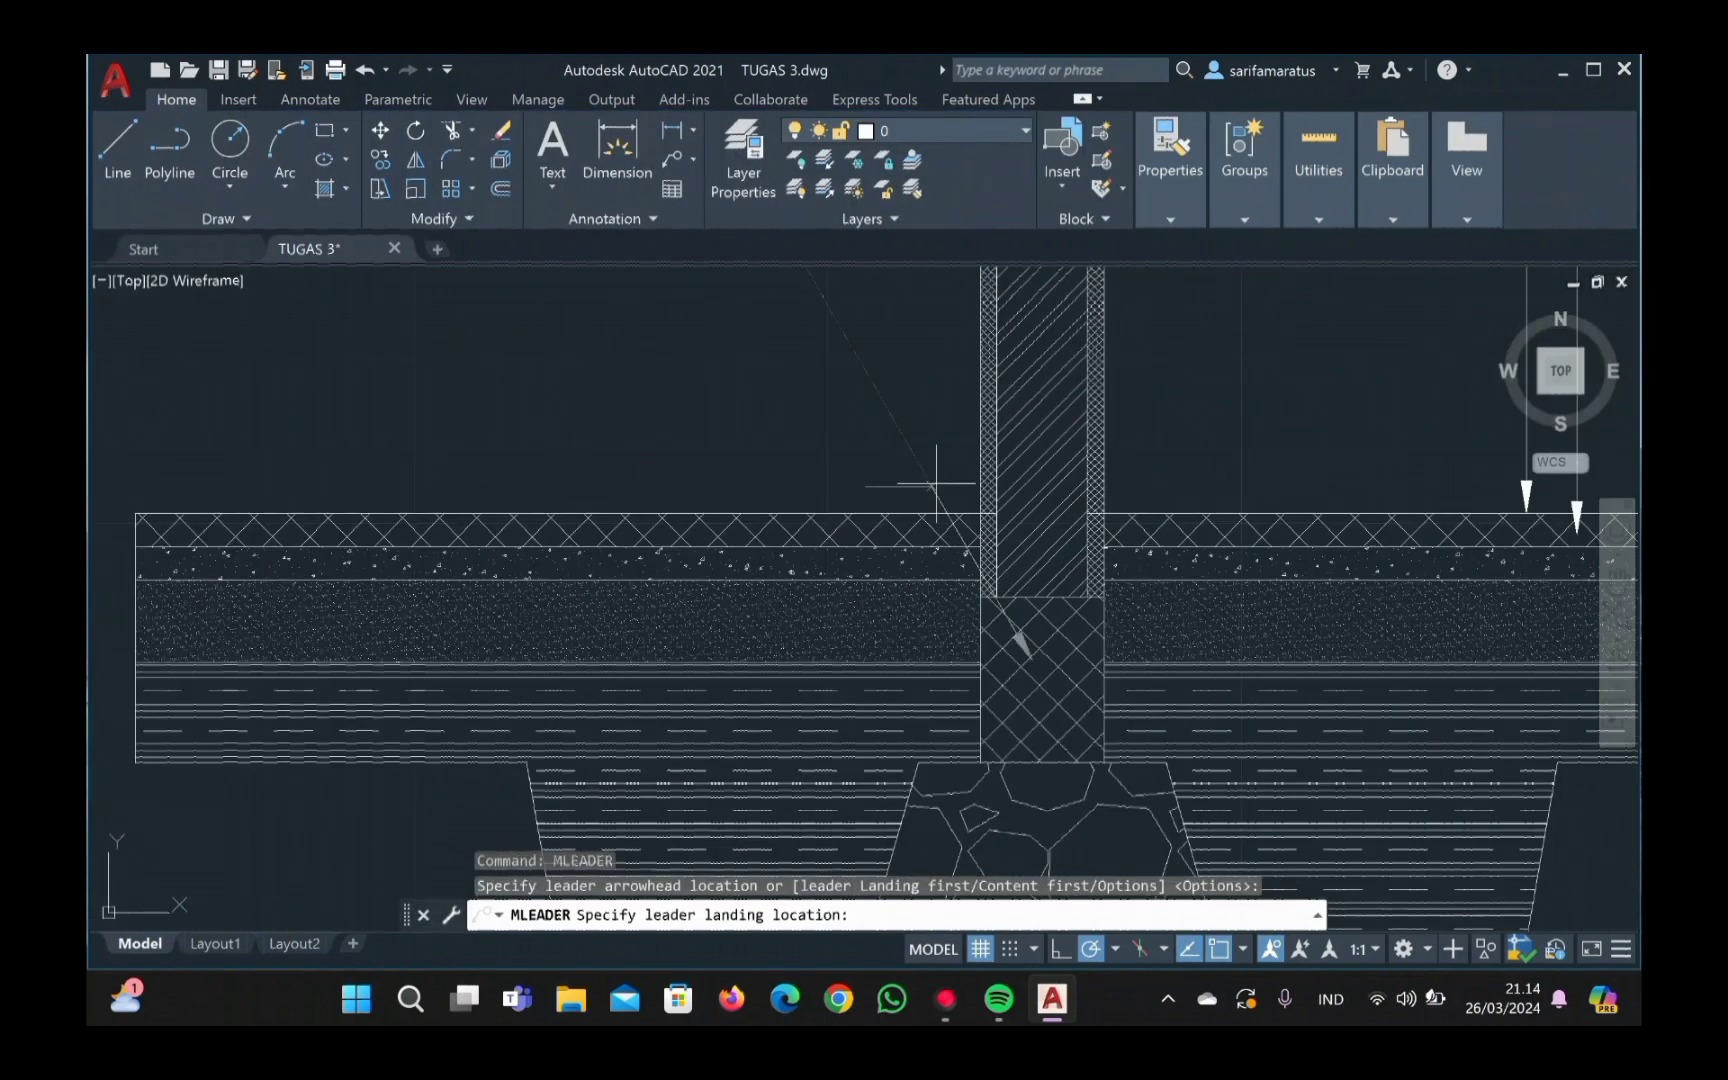
pyautogui.click(878, 455)
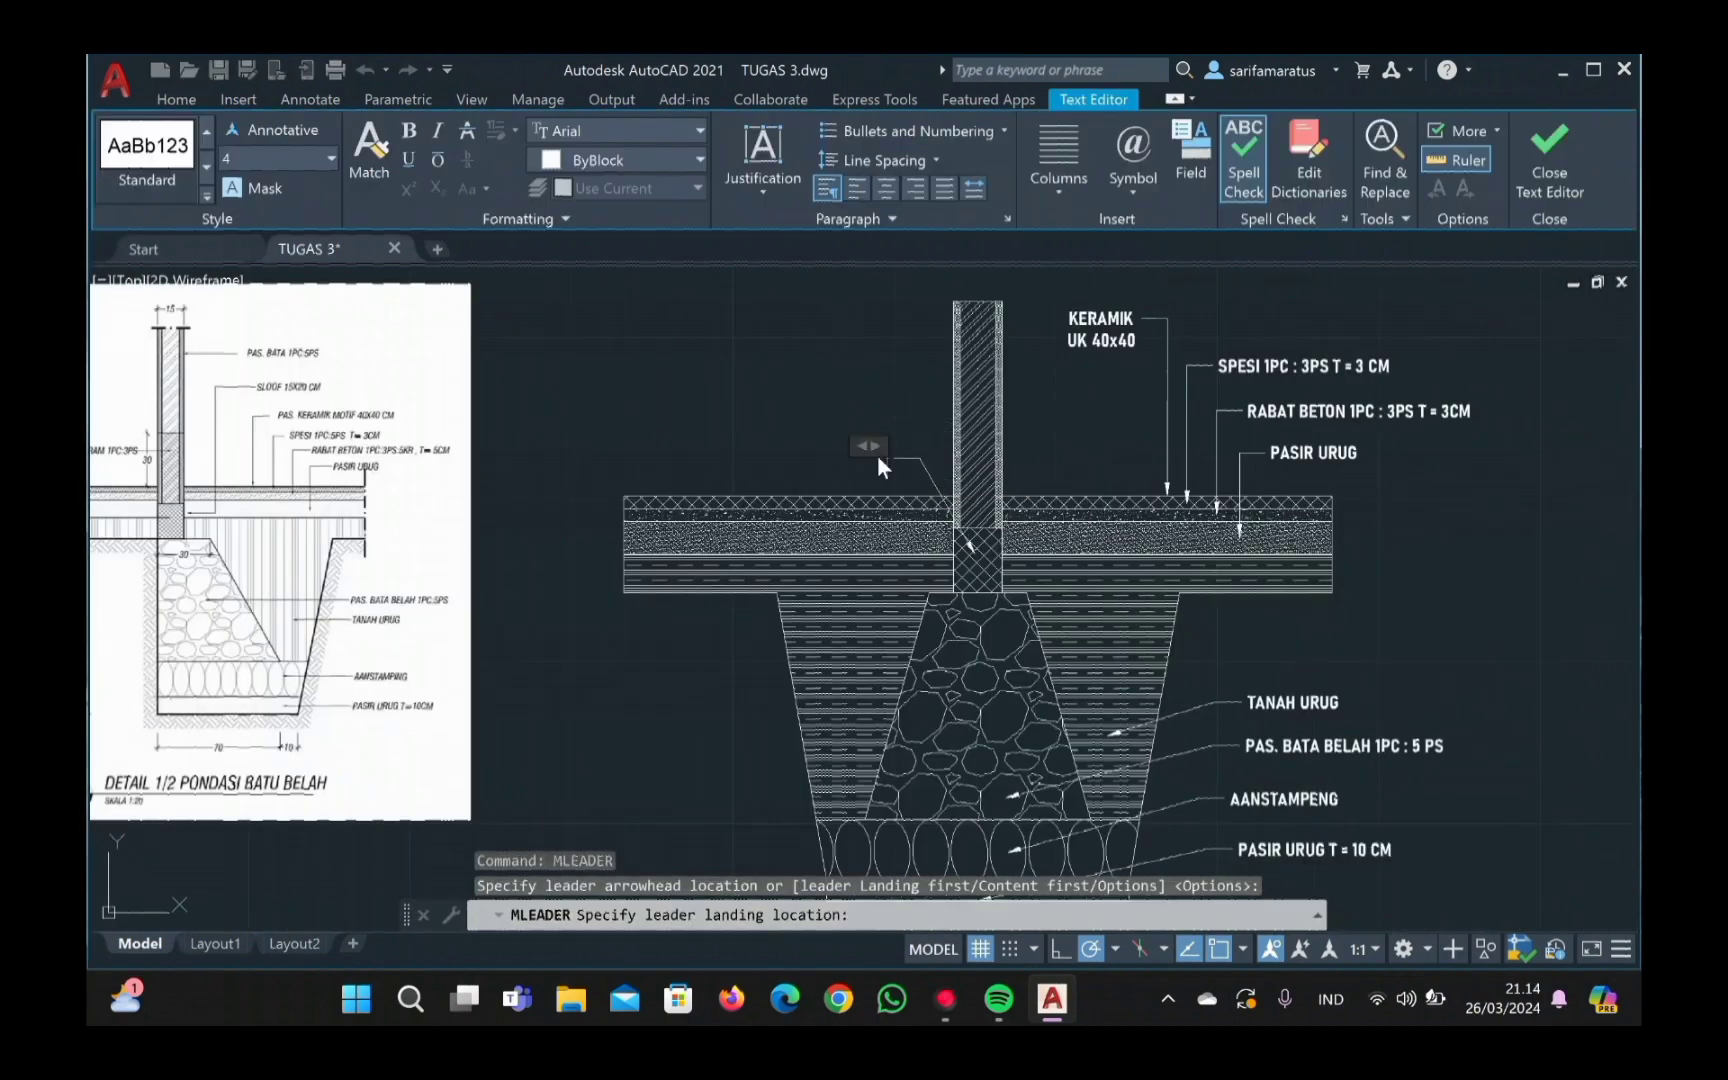
pyautogui.write('SLOOF 15 x 20')
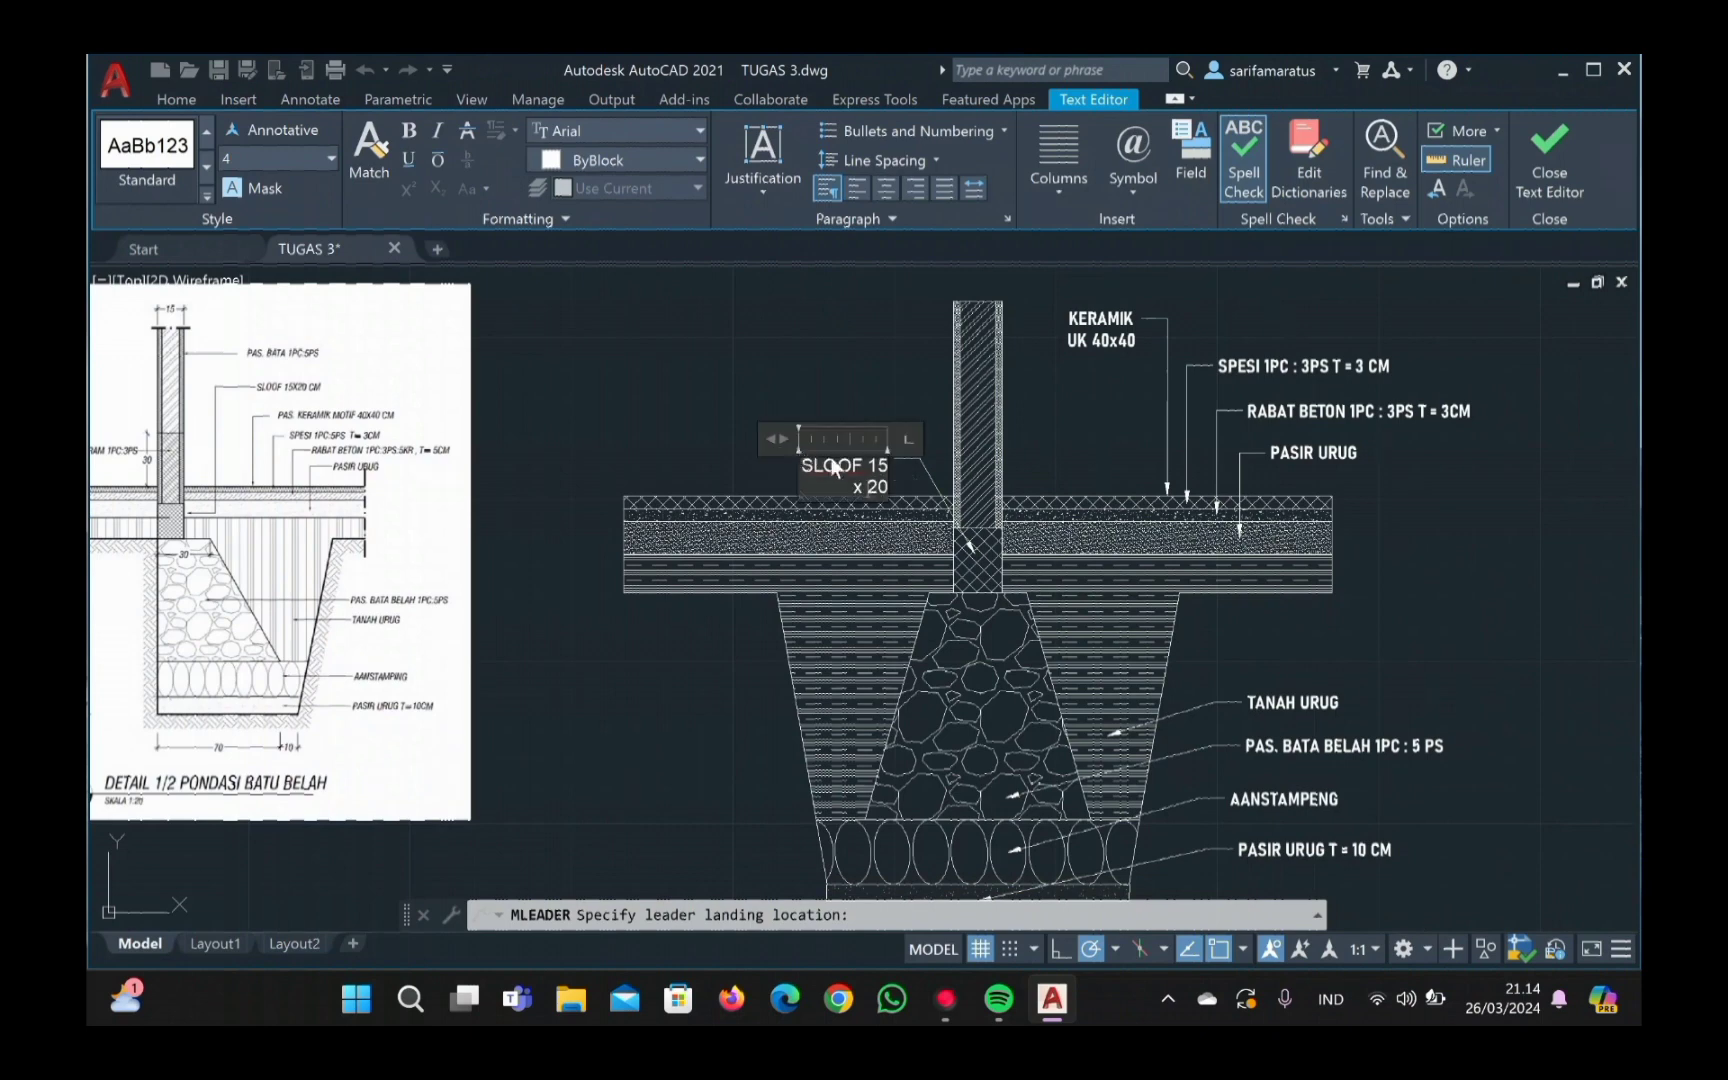
# Step: Format the "SLOOF 15 x 20" label in the other labels' bold Bahnschrift font
pyautogui.hotkey('ctrl', 'a')
pyautogui.click(700, 130)
pyautogui.click(700, 383)
pyautogui.click(713, 393)
# Step: Add a multileader pointing to the wall's left face, landing above the sloof label, with the text "PAS. BATA 1PC : 5 PS"
pyautogui.moveTo(570, 484); pyautogui.dragTo(625, 530, button='middle')
pyautogui.scroll(5, 990, 480)
pyautogui.press('space')
pyautogui.click(1035, 418)
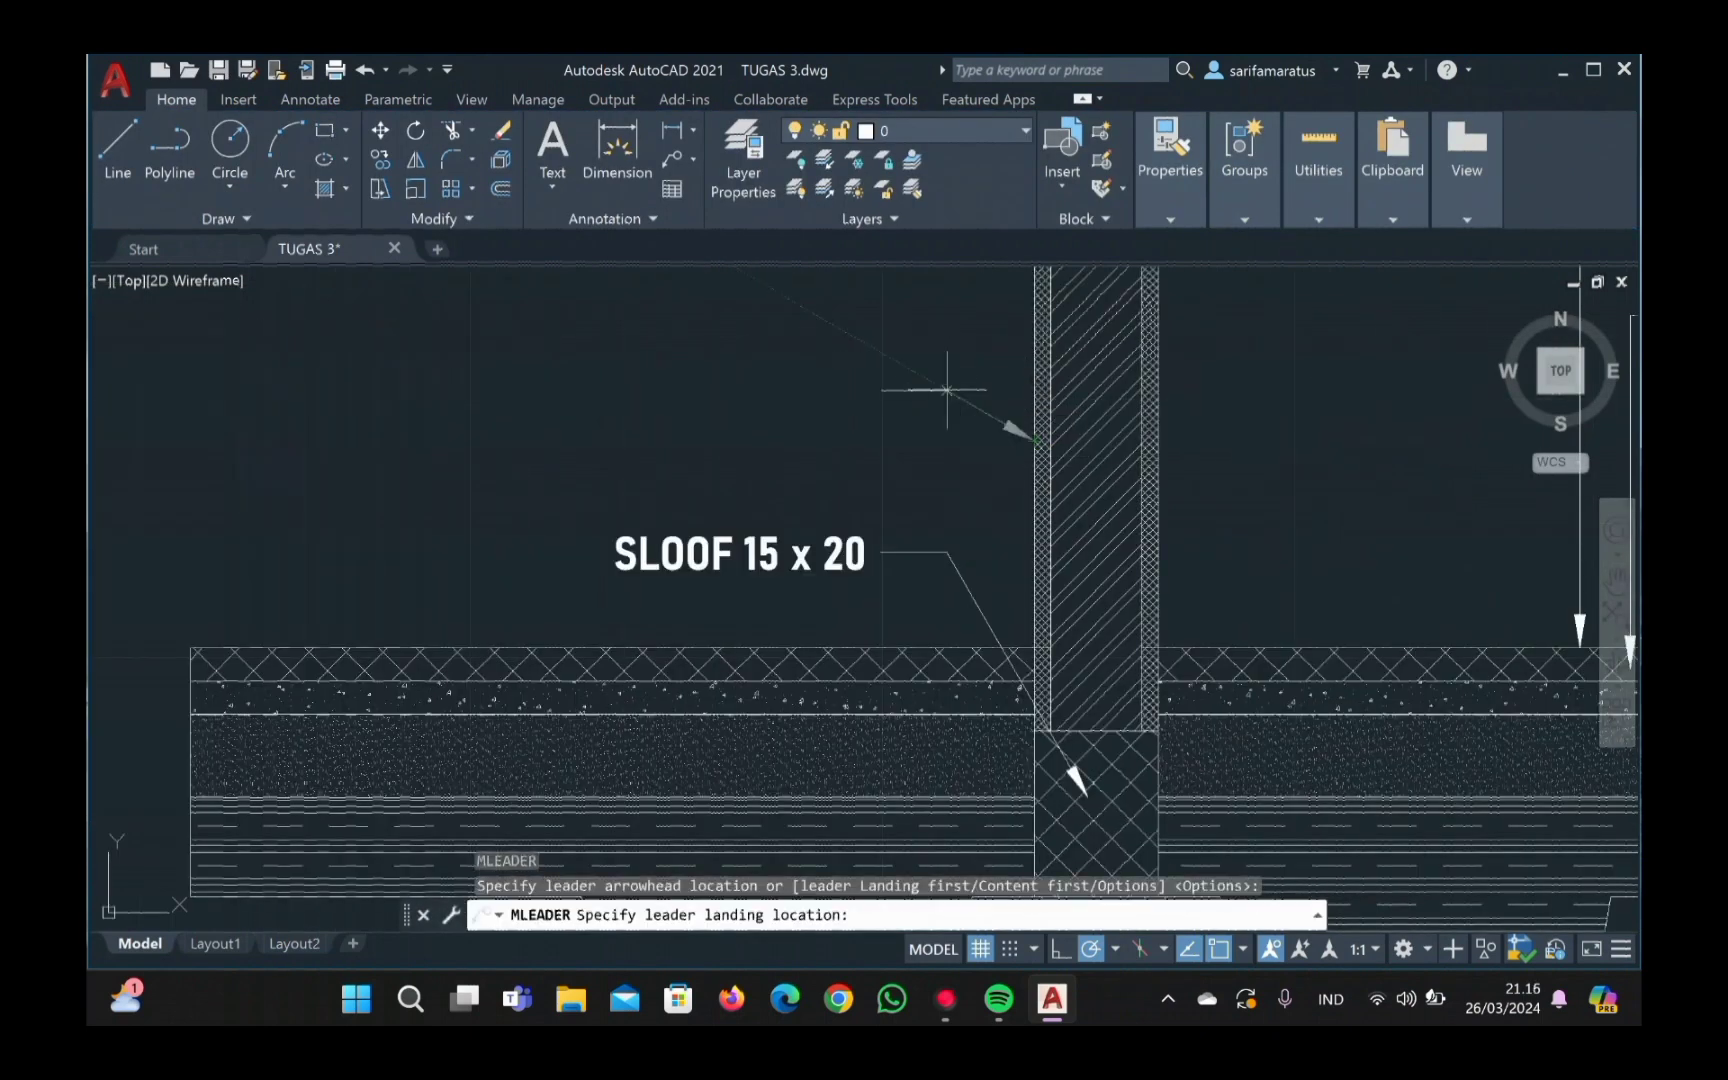
pyautogui.click(937, 374)
pyautogui.write('PAS.')
pyautogui.write('BATA 1P')
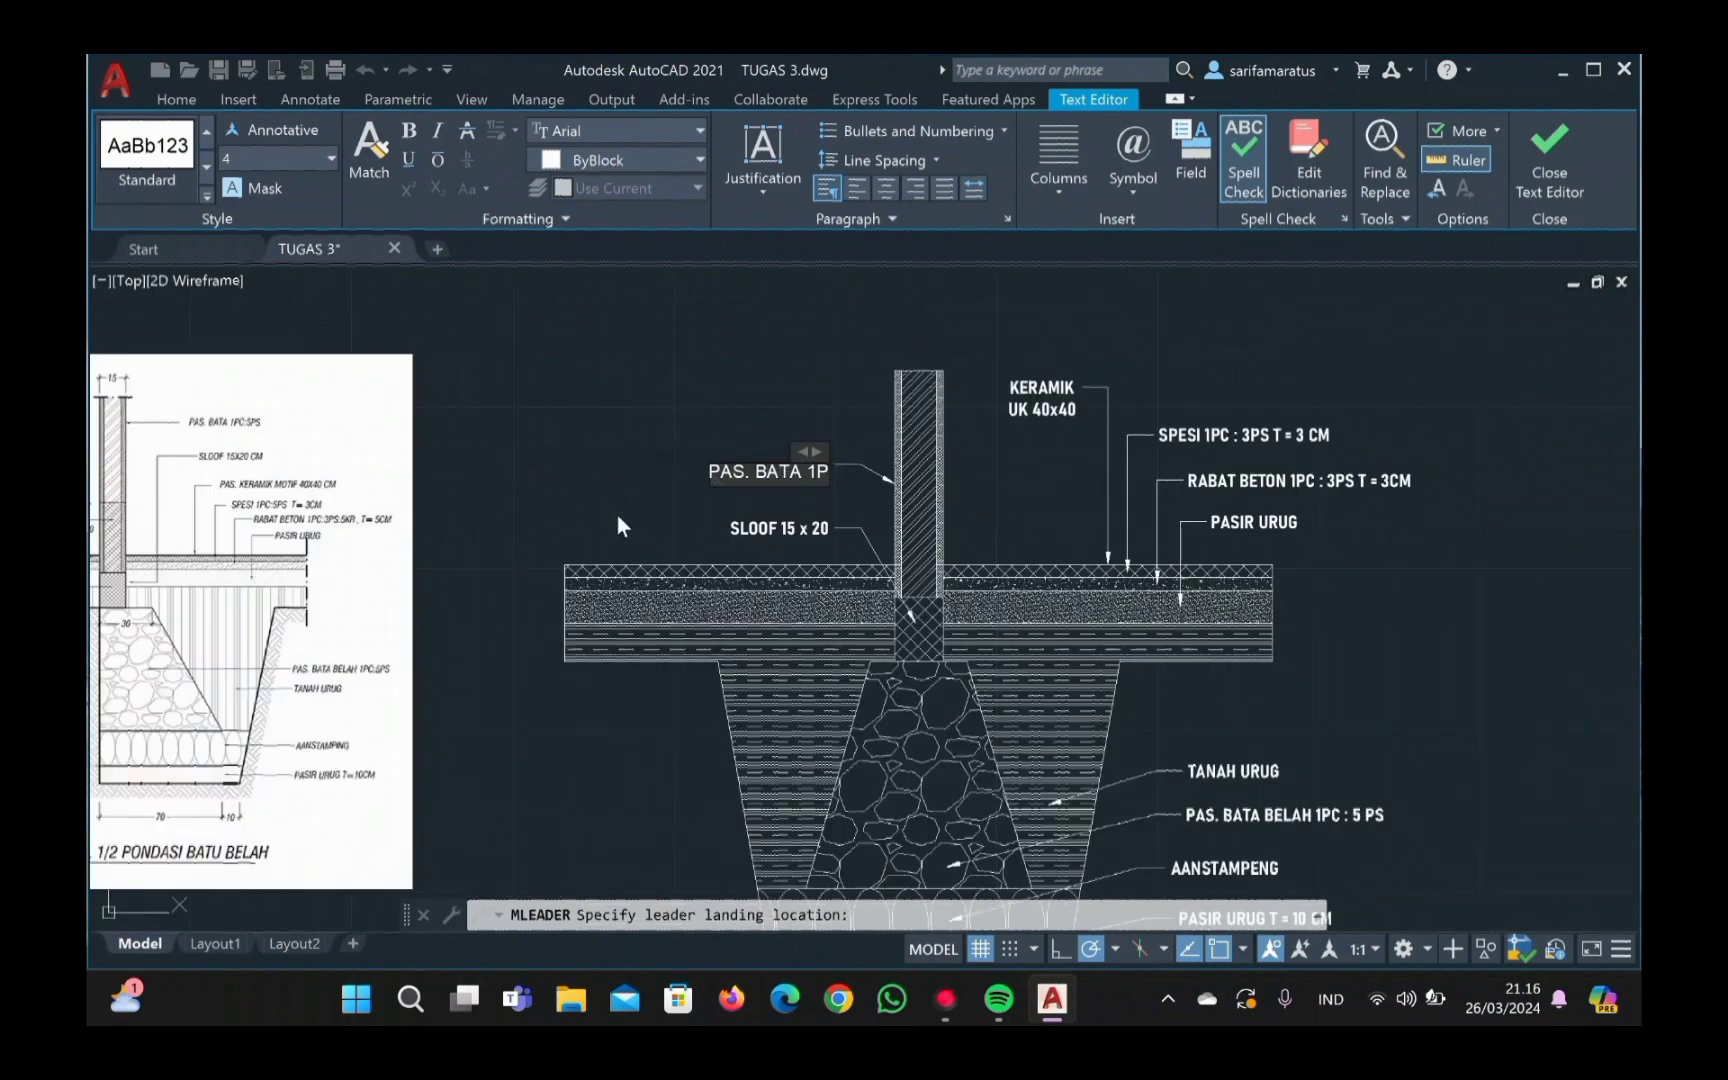
pyautogui.write('C : 5 PS')
# Step: Format the "PAS. BATA 1PC : 5 PS" label in the other labels' bold Bahnschrift font
pyautogui.hotkey('ctrl', 'a')
pyautogui.click(700, 130)
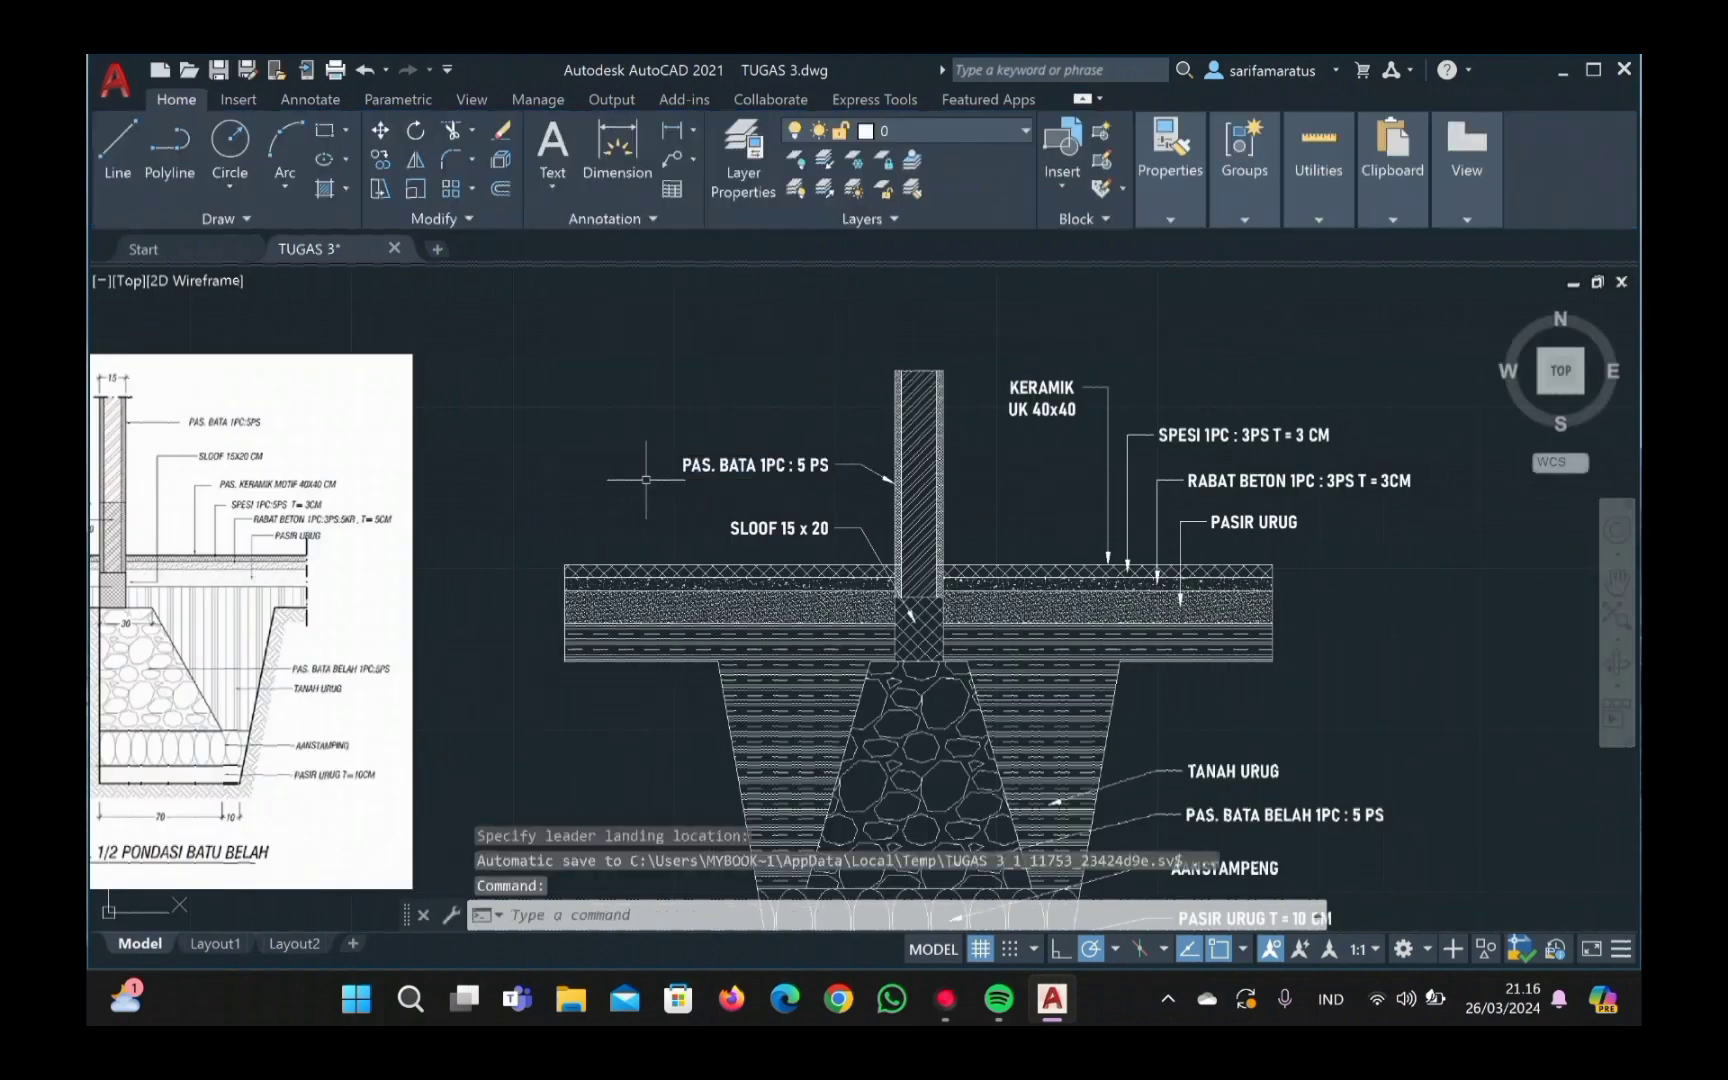
pyautogui.scroll(-5, 864, 560)
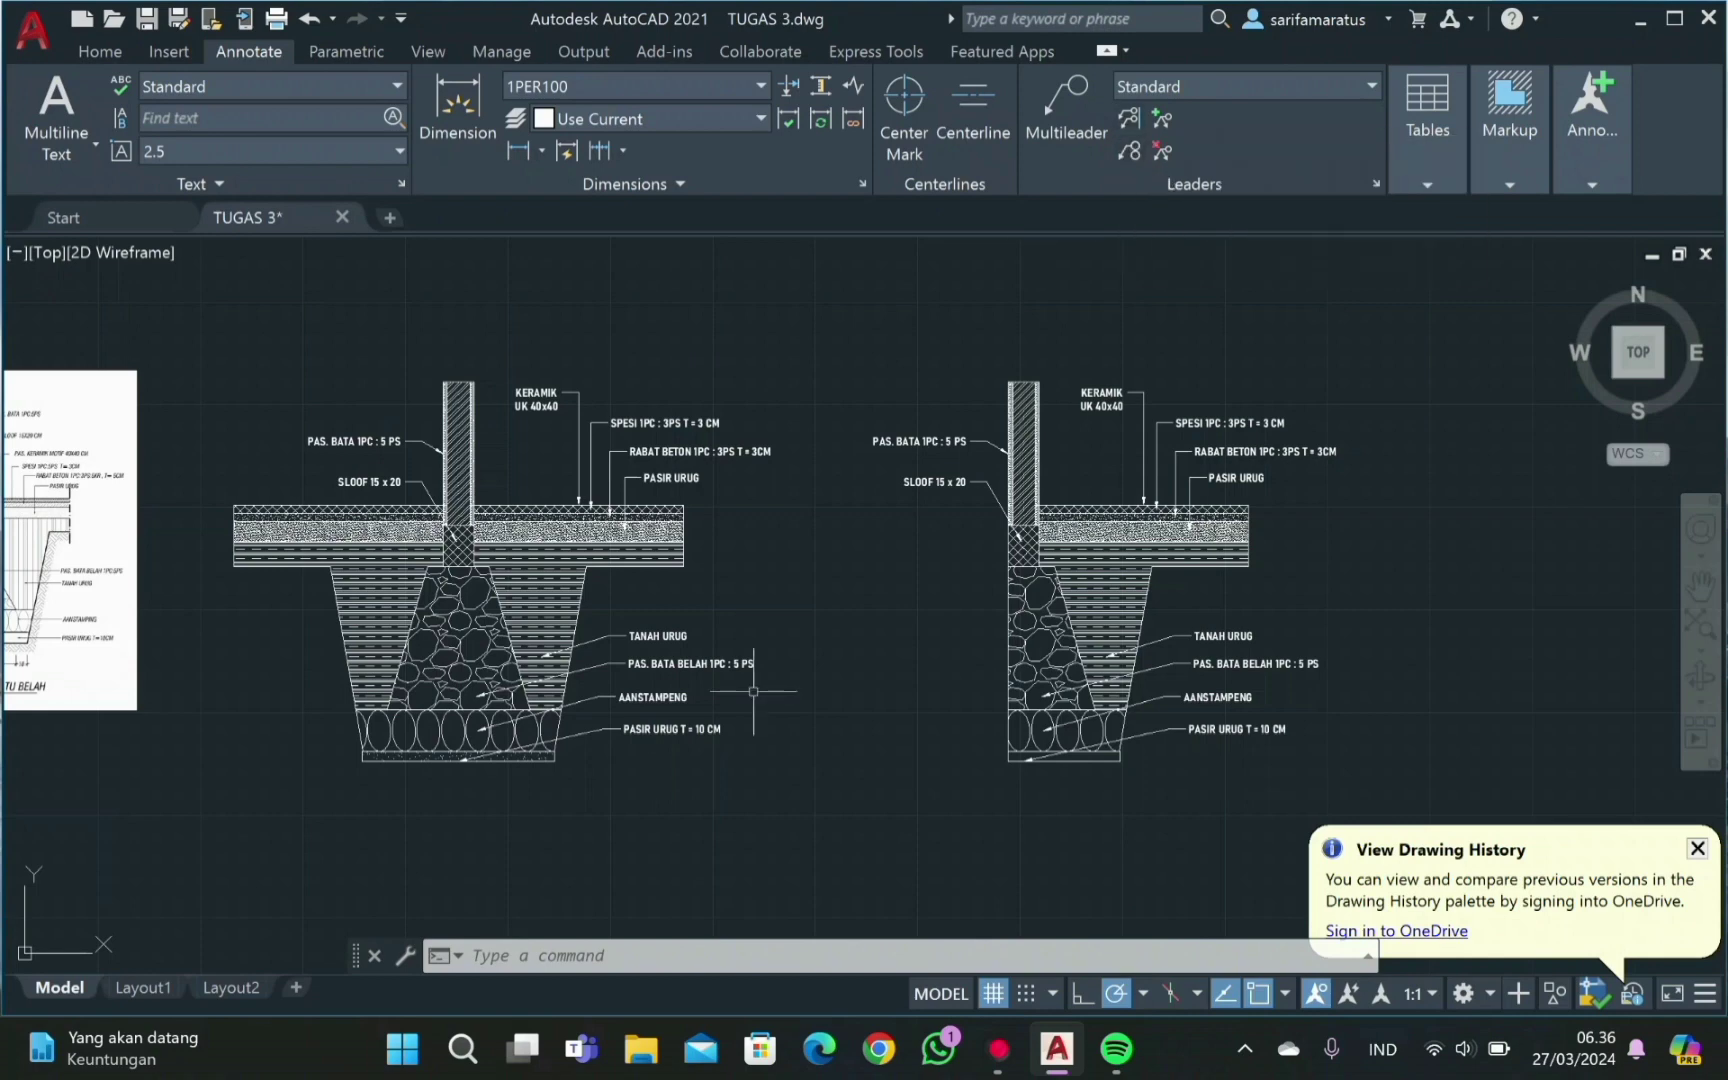
# Step: Align the four lower multileaders of the full section vertically with the "TANAH URUG" multileader
pyautogui.click(711, 770)
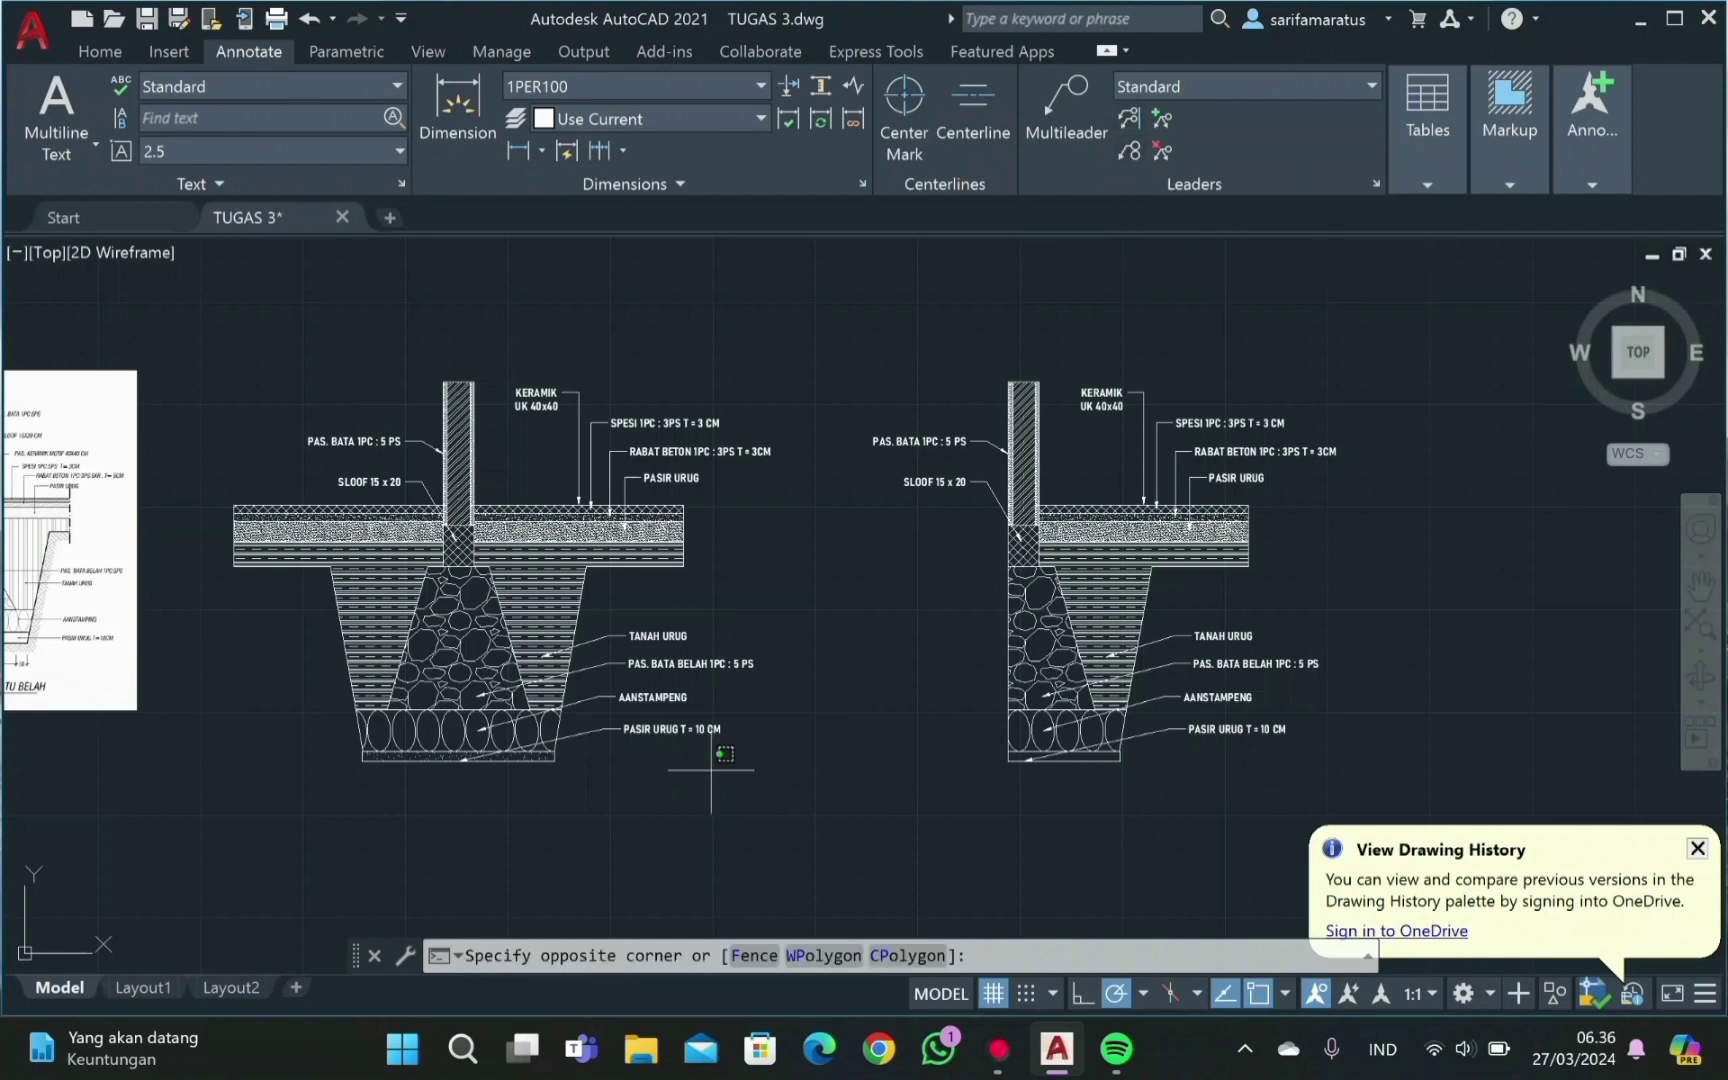
pyautogui.moveTo(711, 770); pyautogui.dragTo(665, 626)
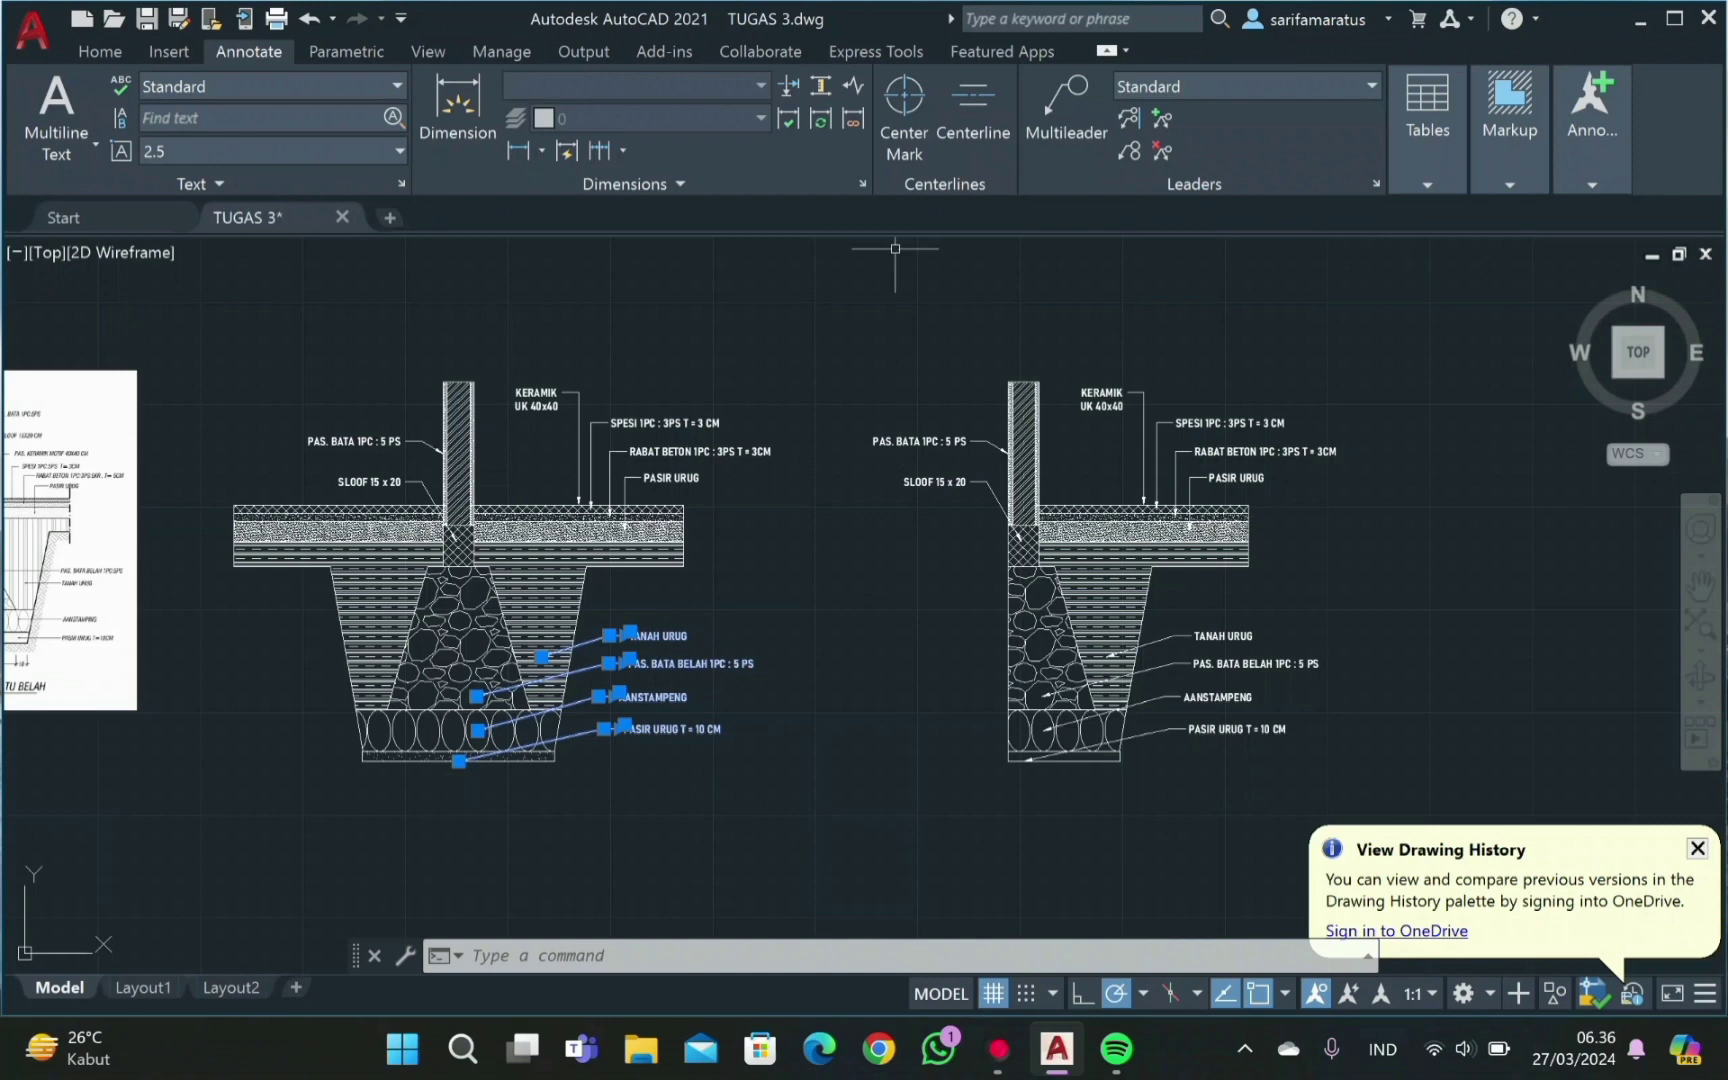
pyautogui.click(1127, 119)
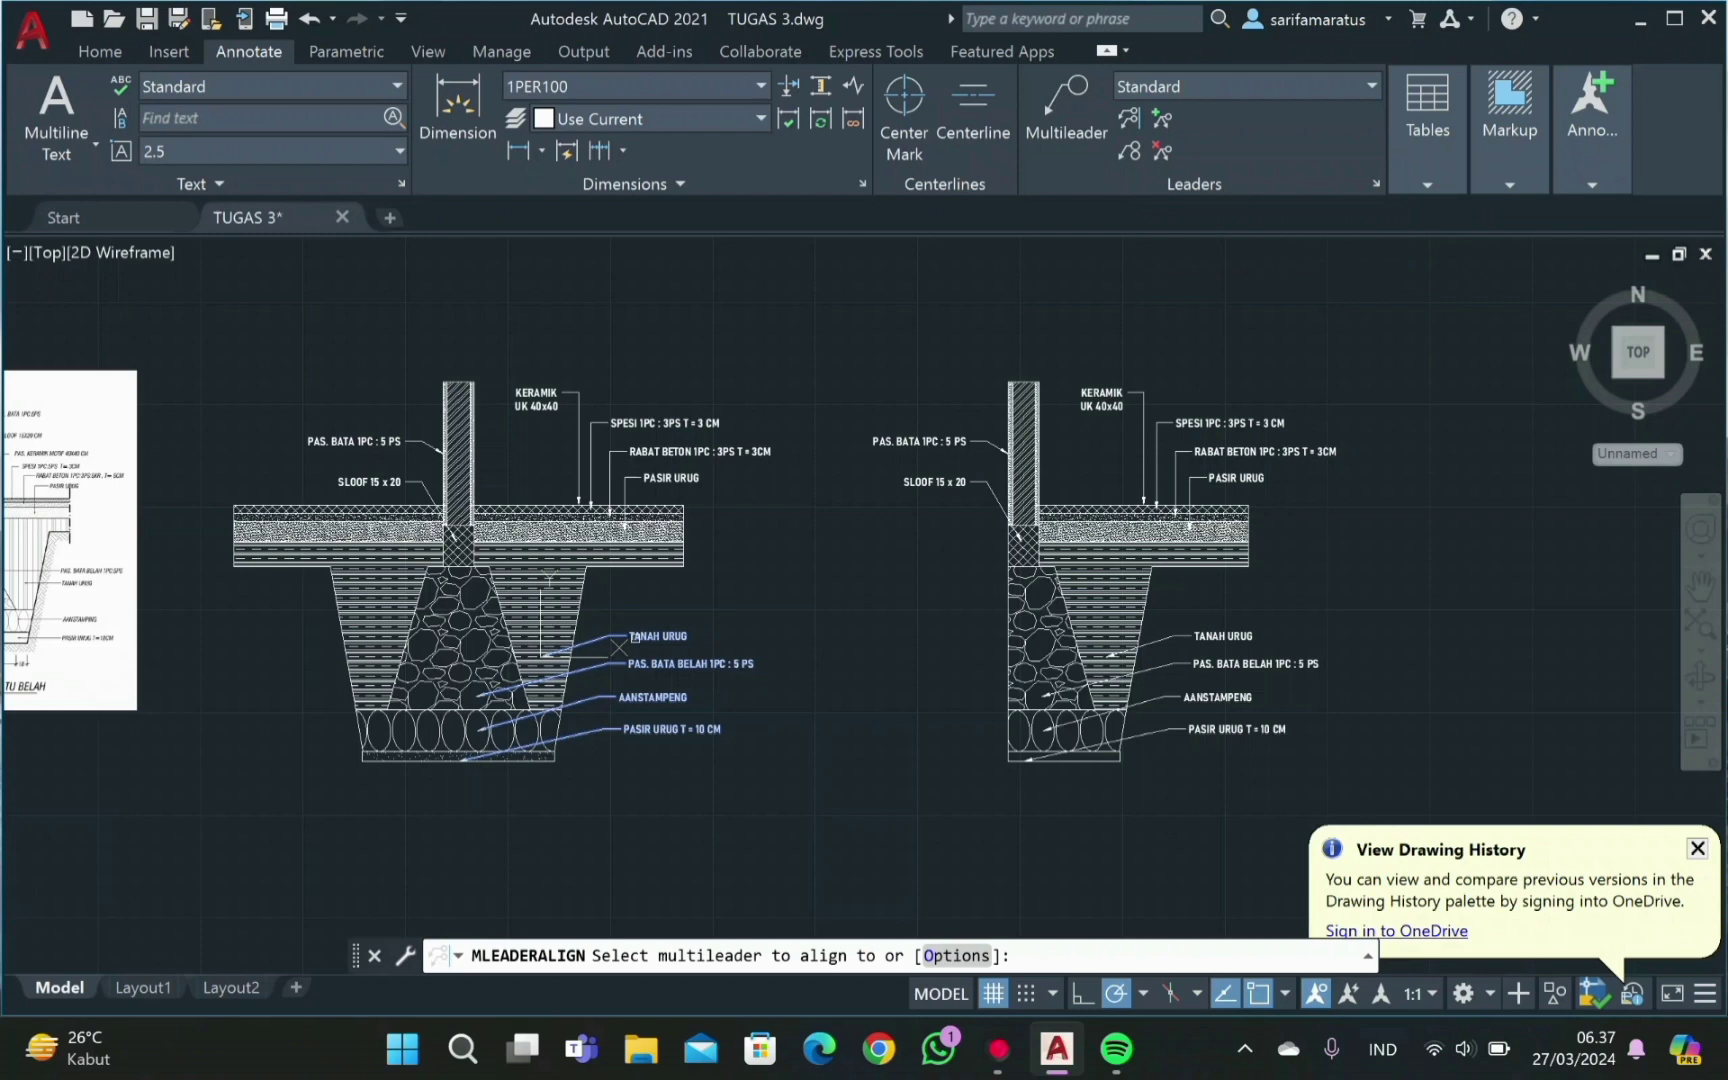
pyautogui.click(628, 637)
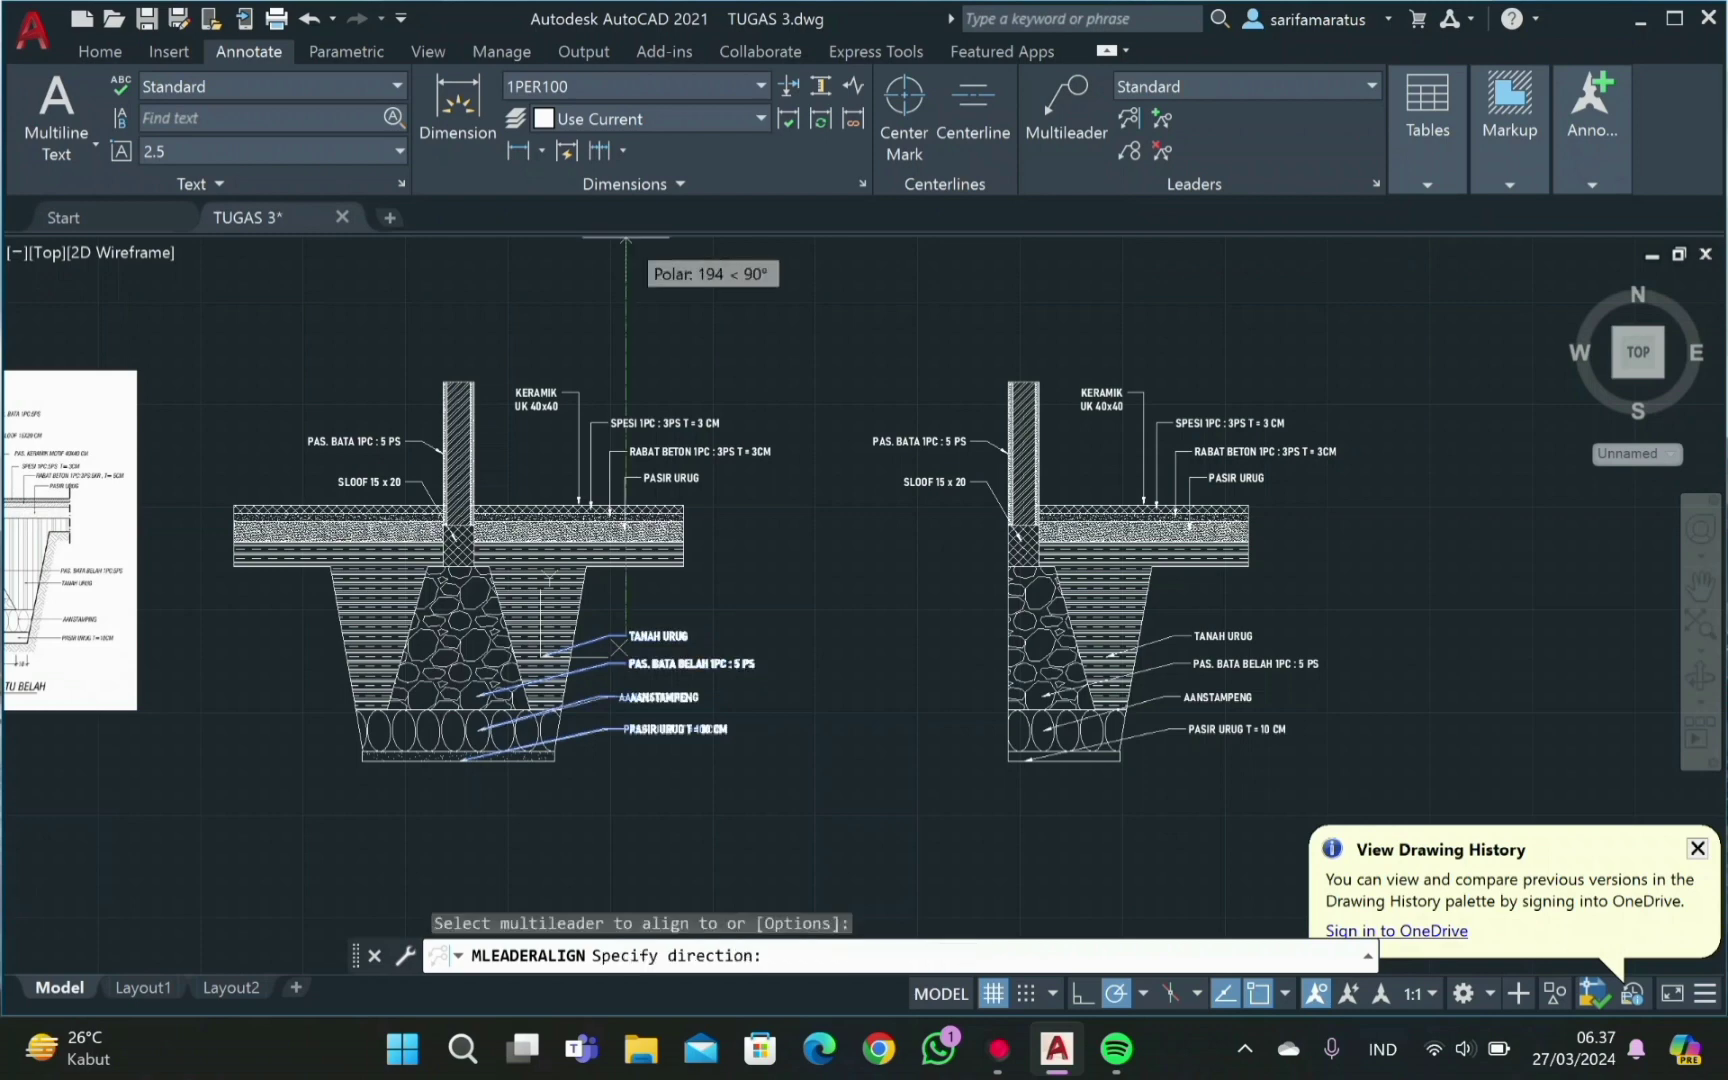
pyautogui.click(630, 378)
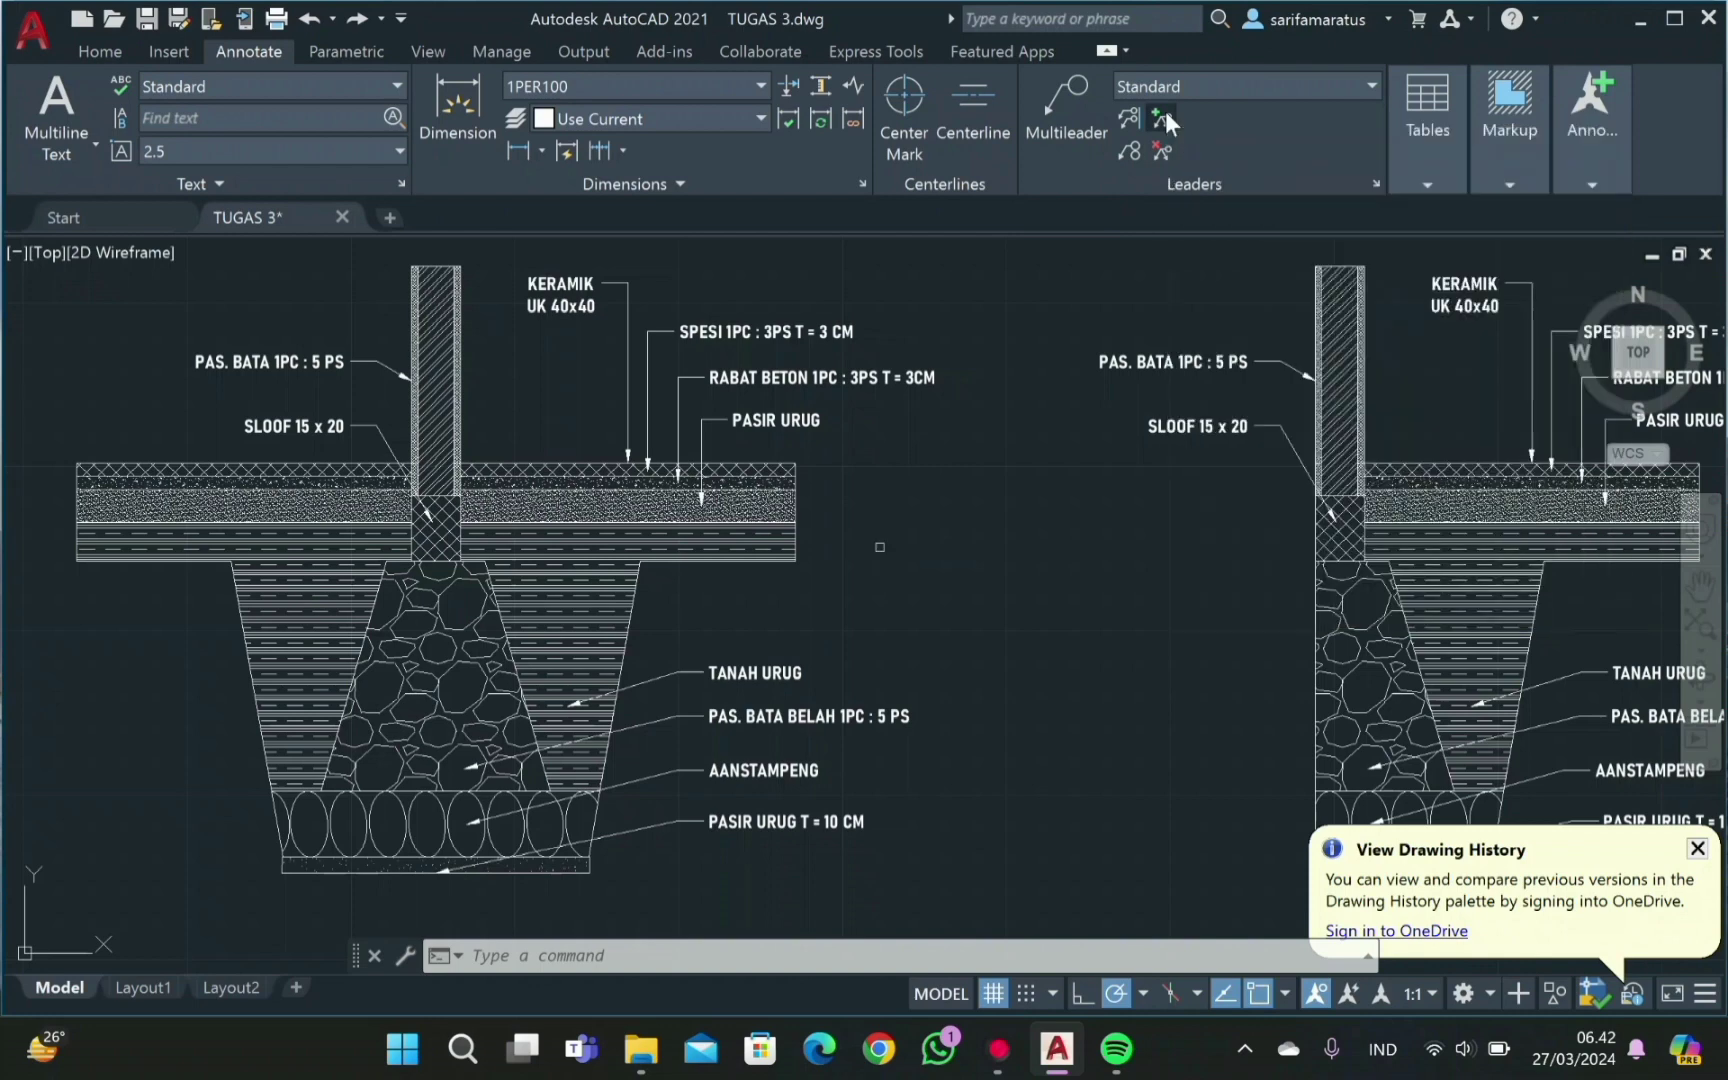
# Step: Add a second leader arrow to the "TANAH URUG" multileader of the full section, pointing higher in the earth fill
pyautogui.click(1163, 118)
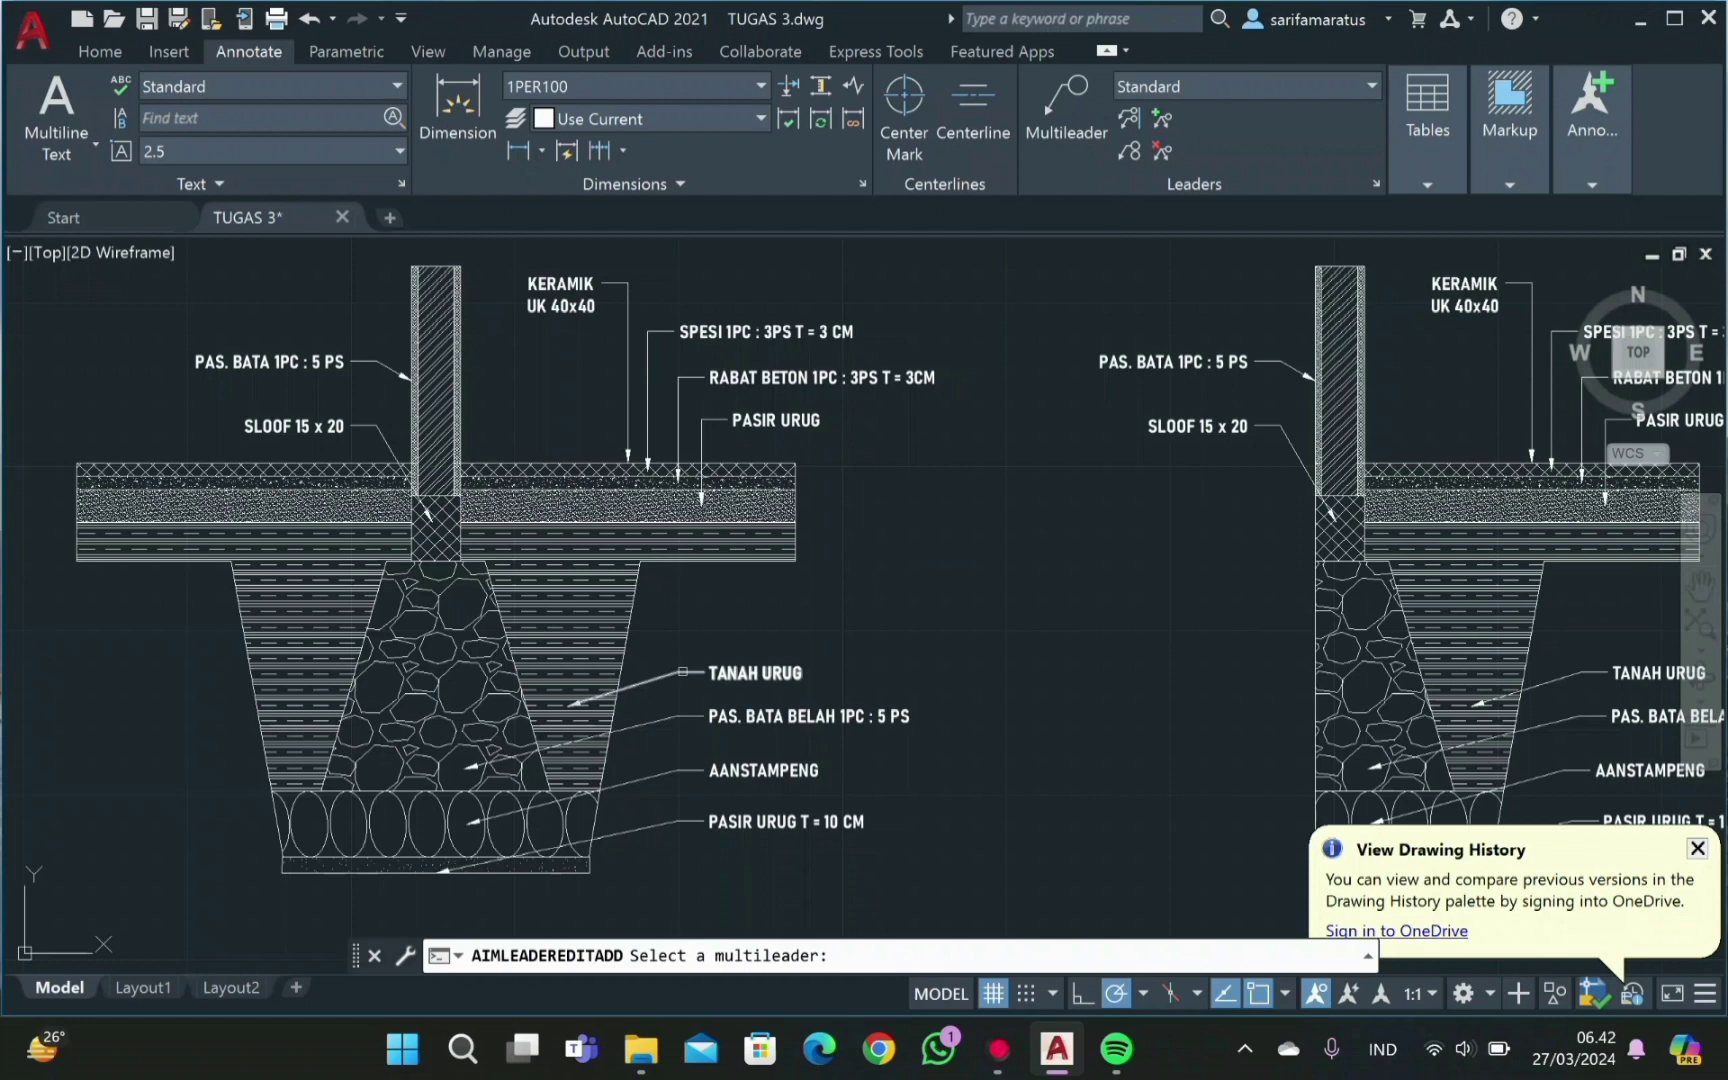
pyautogui.click(683, 671)
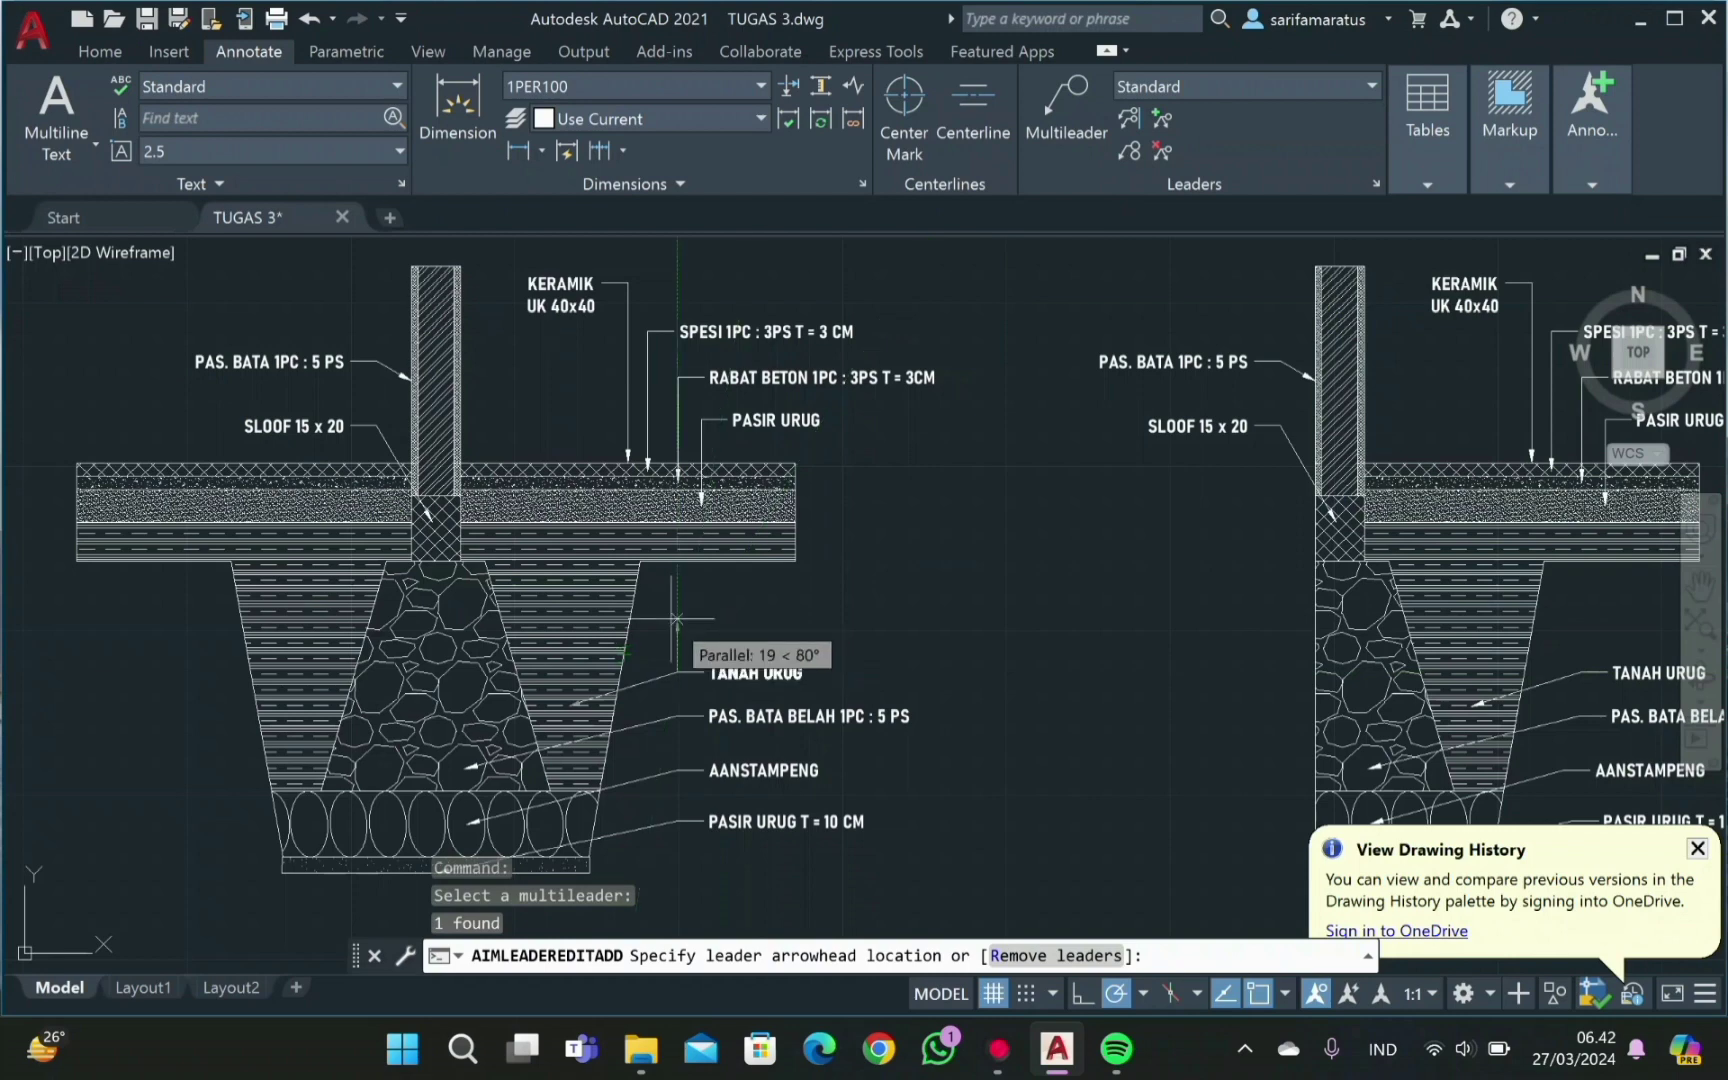
pyautogui.click(605, 632)
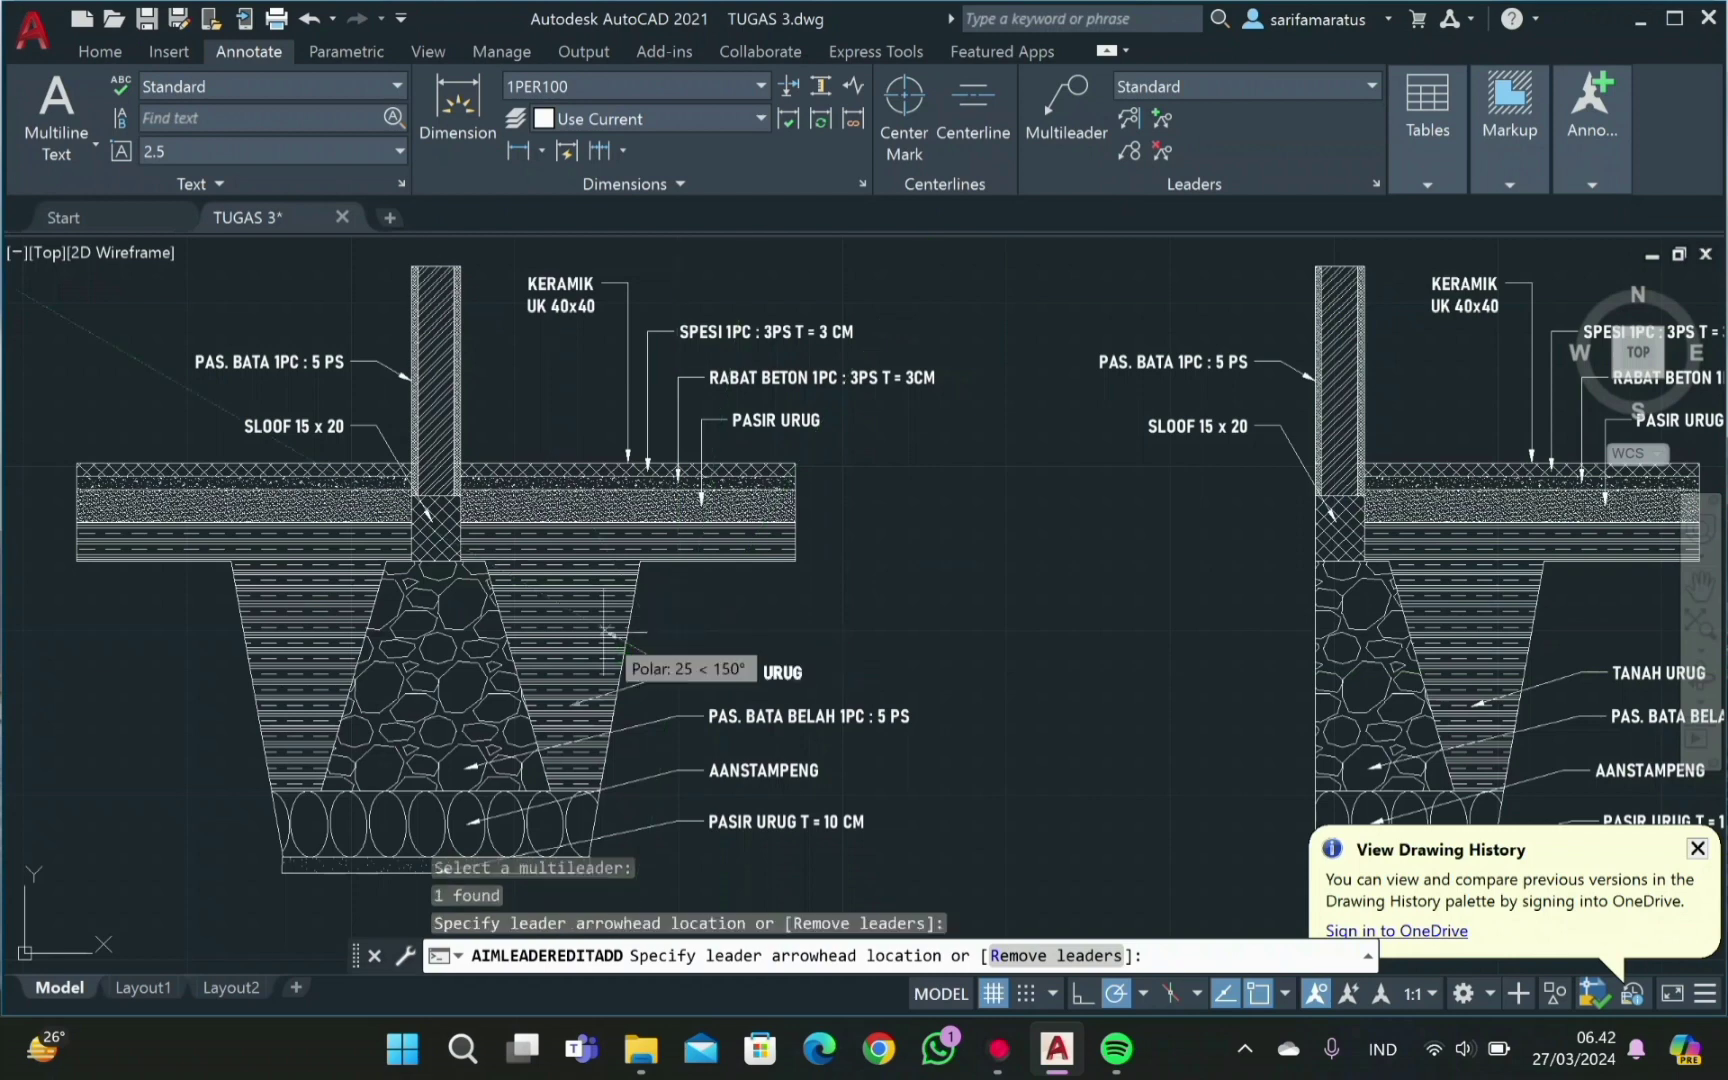
pyautogui.press('Return')
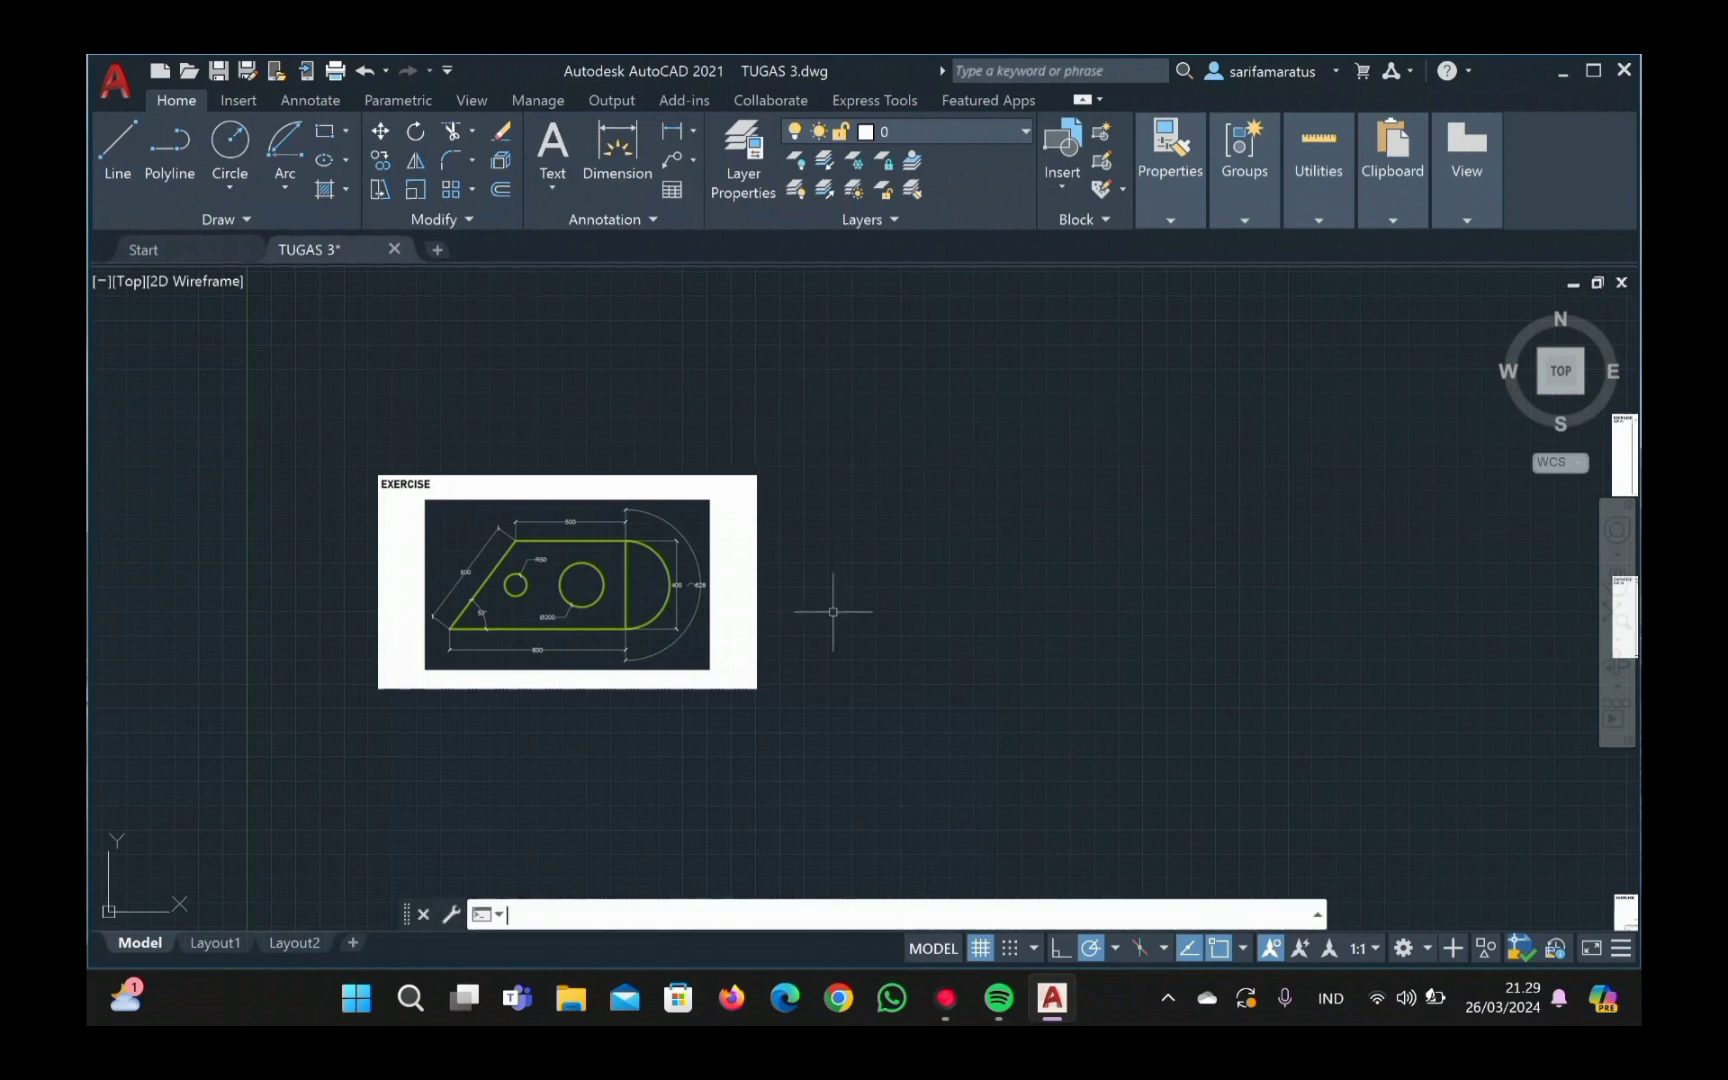
# Step: Draw a closed polyline beside the exercise image: 800 to the right, 400 up, 500 to the left, closed back to the start
pyautogui.write('pl')
pyautogui.press('Return')
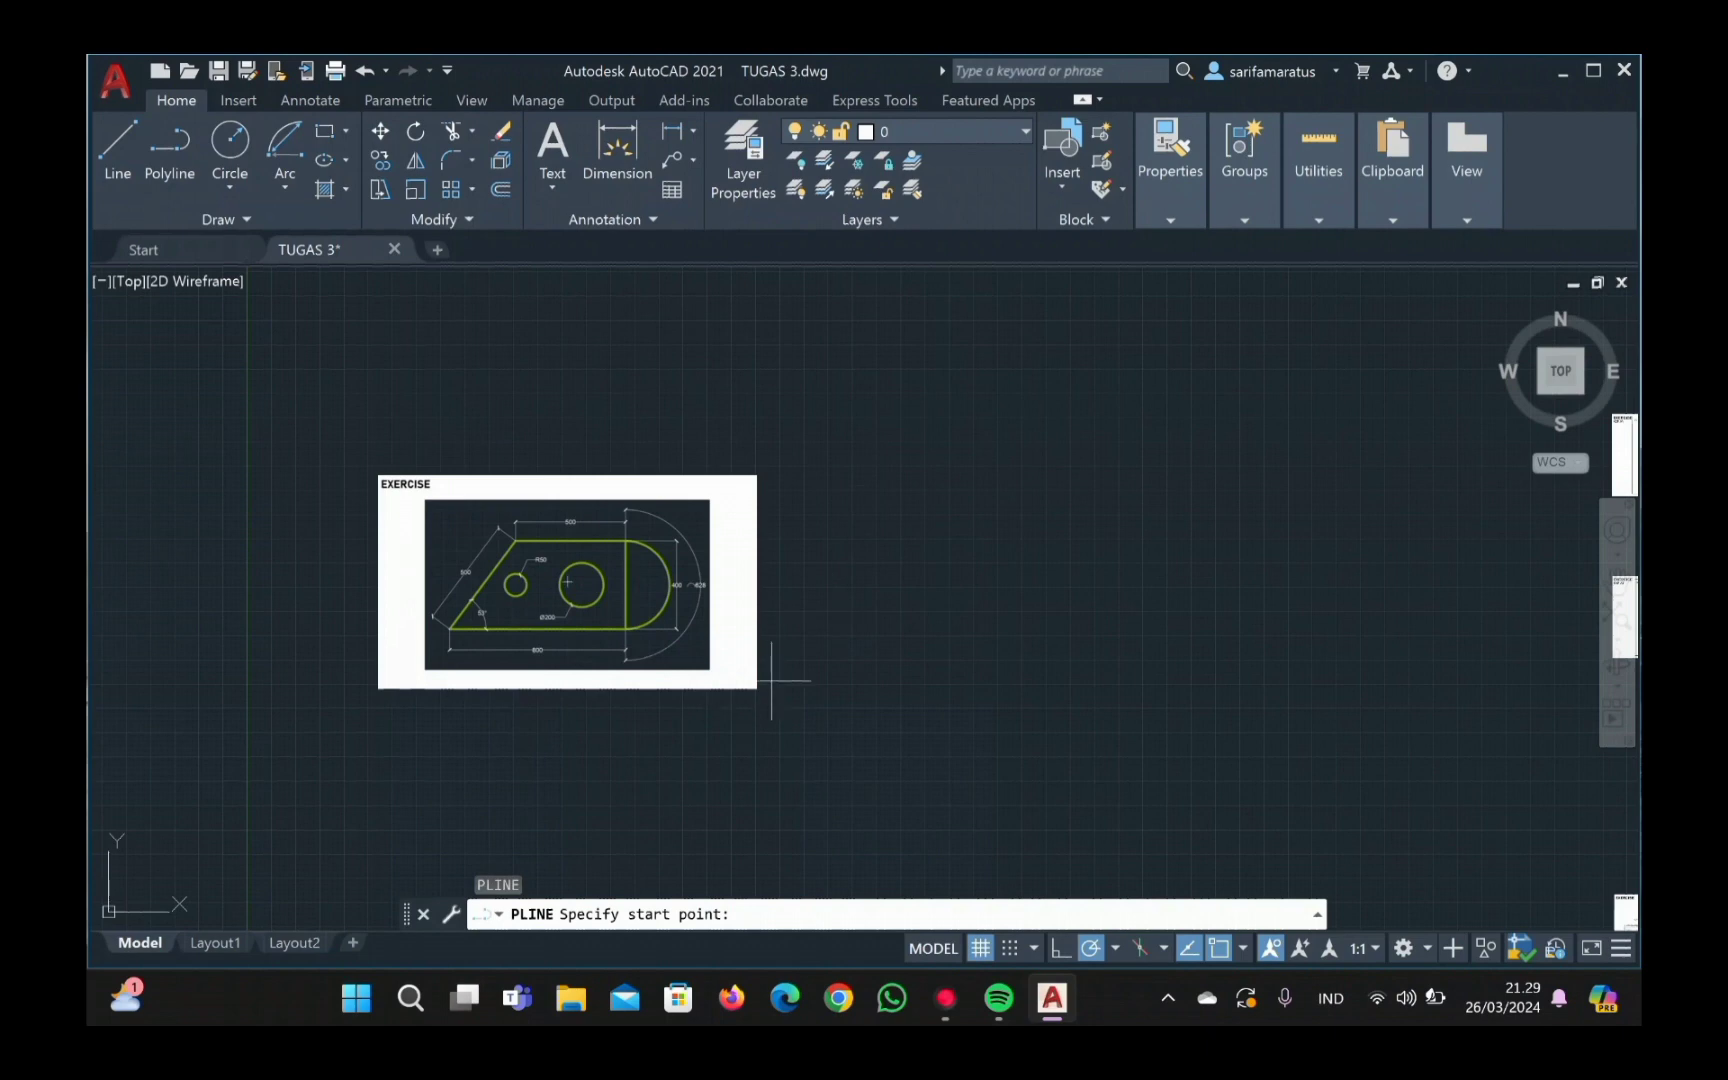
pyautogui.click(1017, 688)
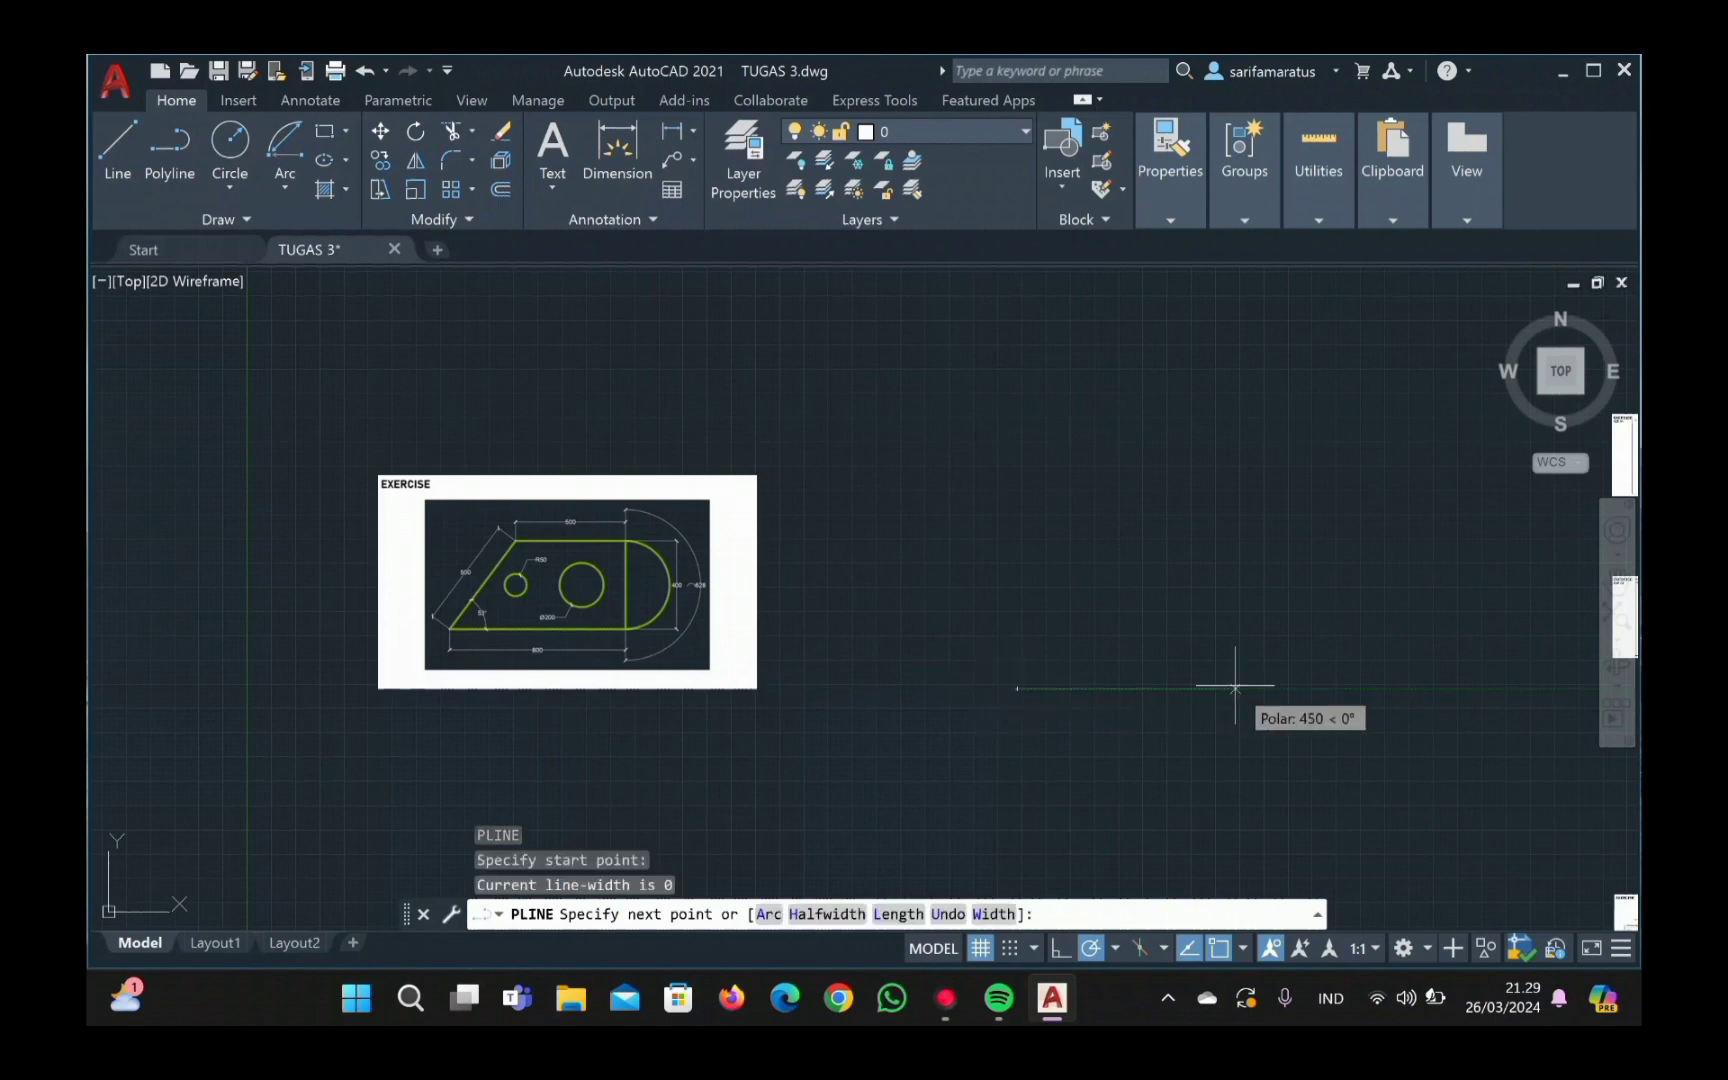
pyautogui.write('800')
pyautogui.press('Return')
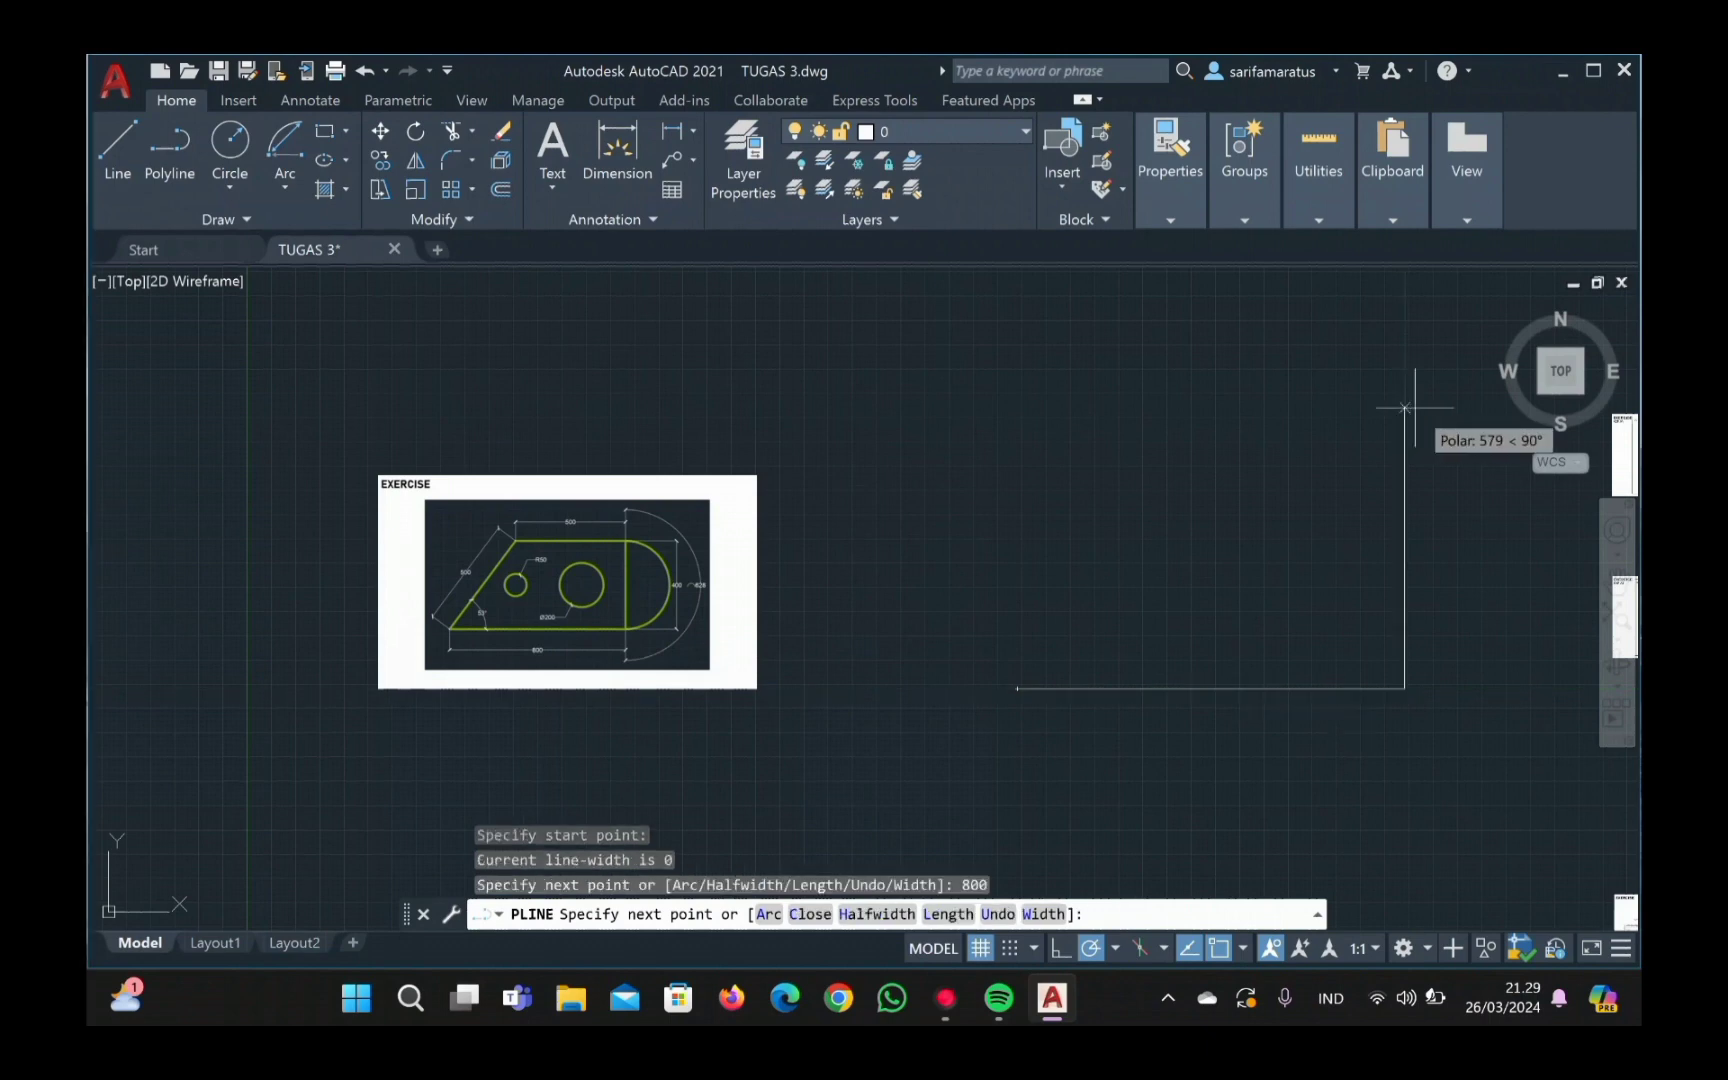
pyautogui.write('400')
pyautogui.press('Return')
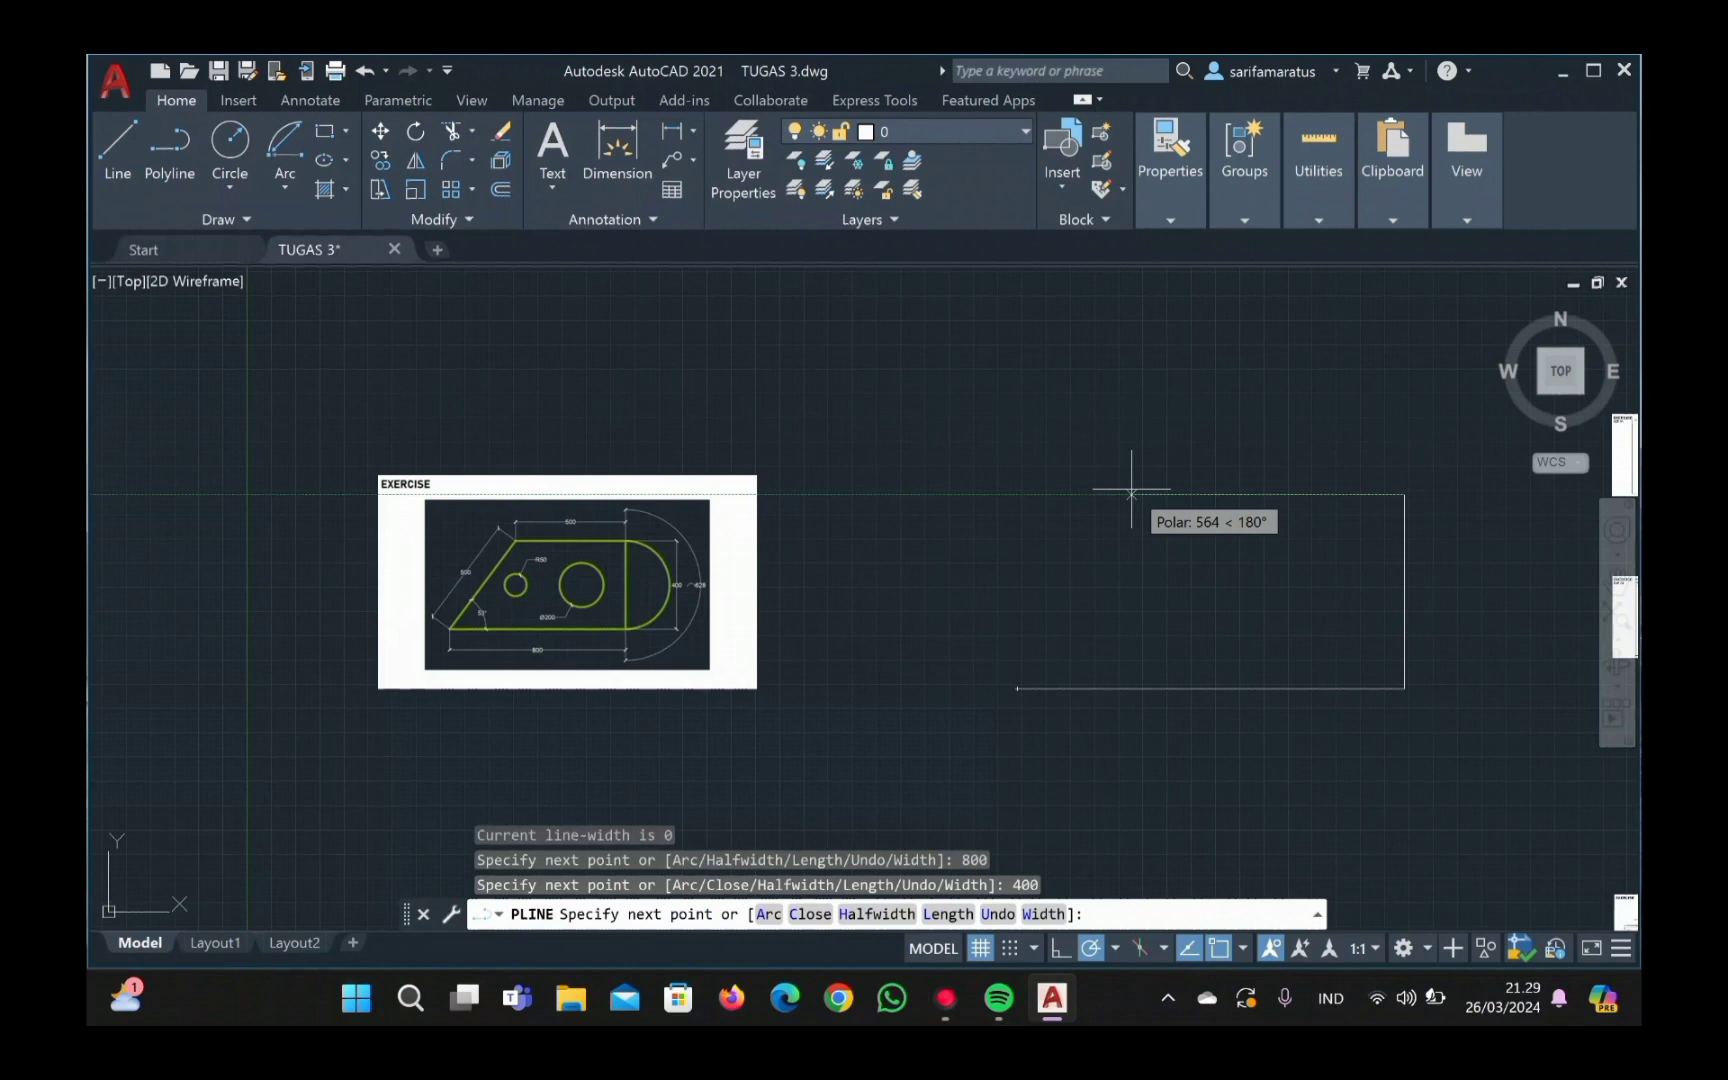
pyautogui.write('500')
pyautogui.press('Return')
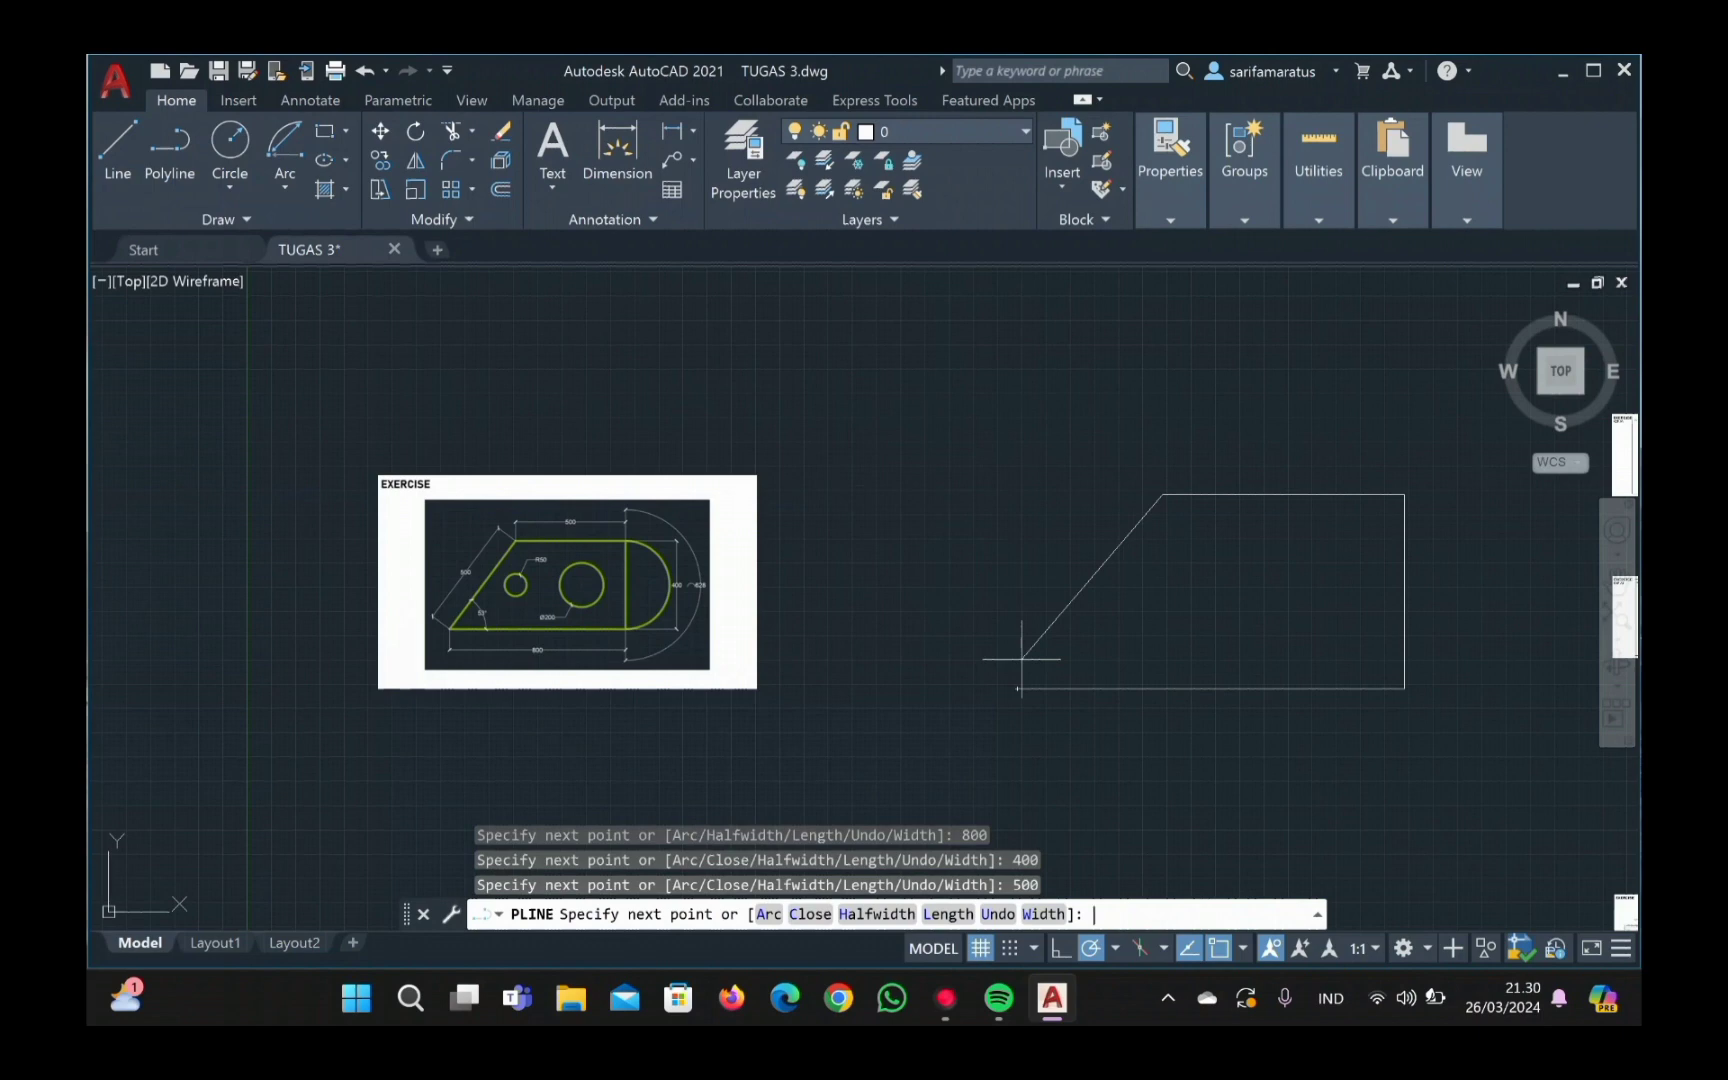
pyautogui.write('C')
pyautogui.press('Return')
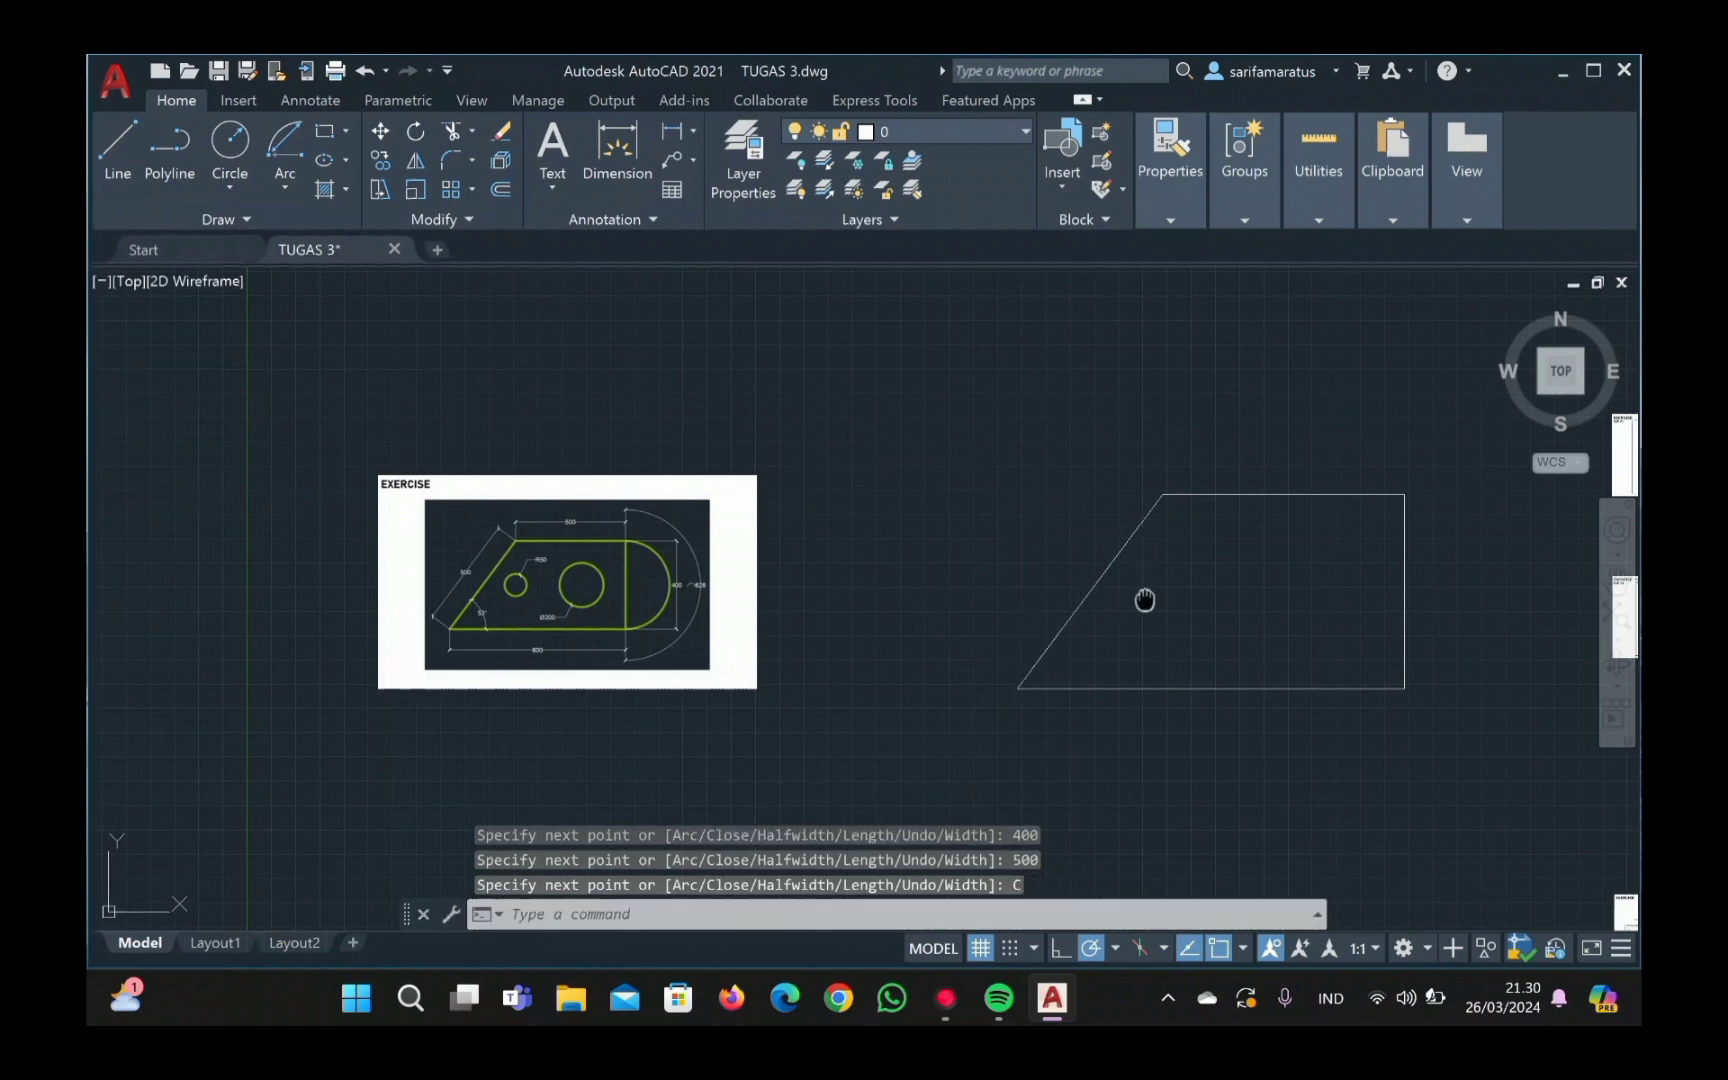
# Step: Move the four-sided polyline about 290 horizontally toward the exercise image
pyautogui.moveTo(1054, 601)
pyautogui.mouseDown(button='middle')
pyautogui.moveTo(918, 606)
pyautogui.moveTo(1144, 609)
pyautogui.mouseUp(button='middle')
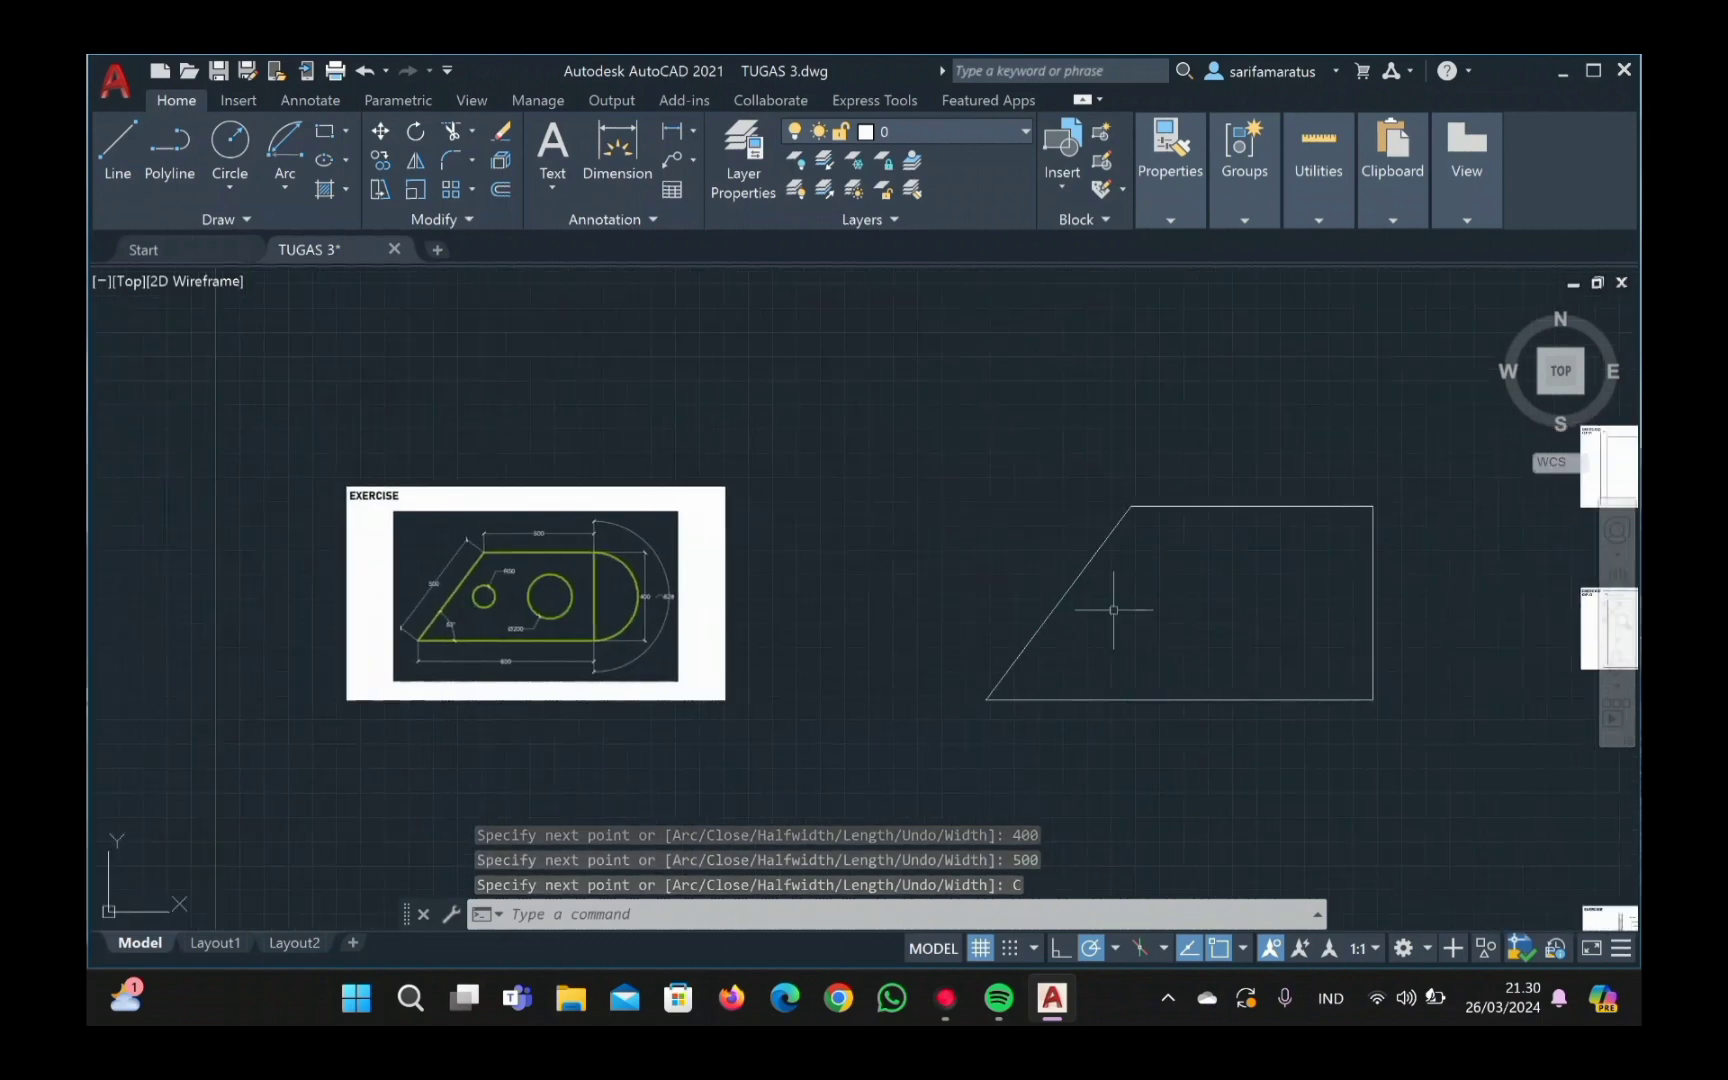
pyautogui.moveTo(1236, 750)
pyautogui.mouseDown()
pyautogui.moveTo(1100, 556)
pyautogui.moveTo(1226, 636)
pyautogui.mouseUp()
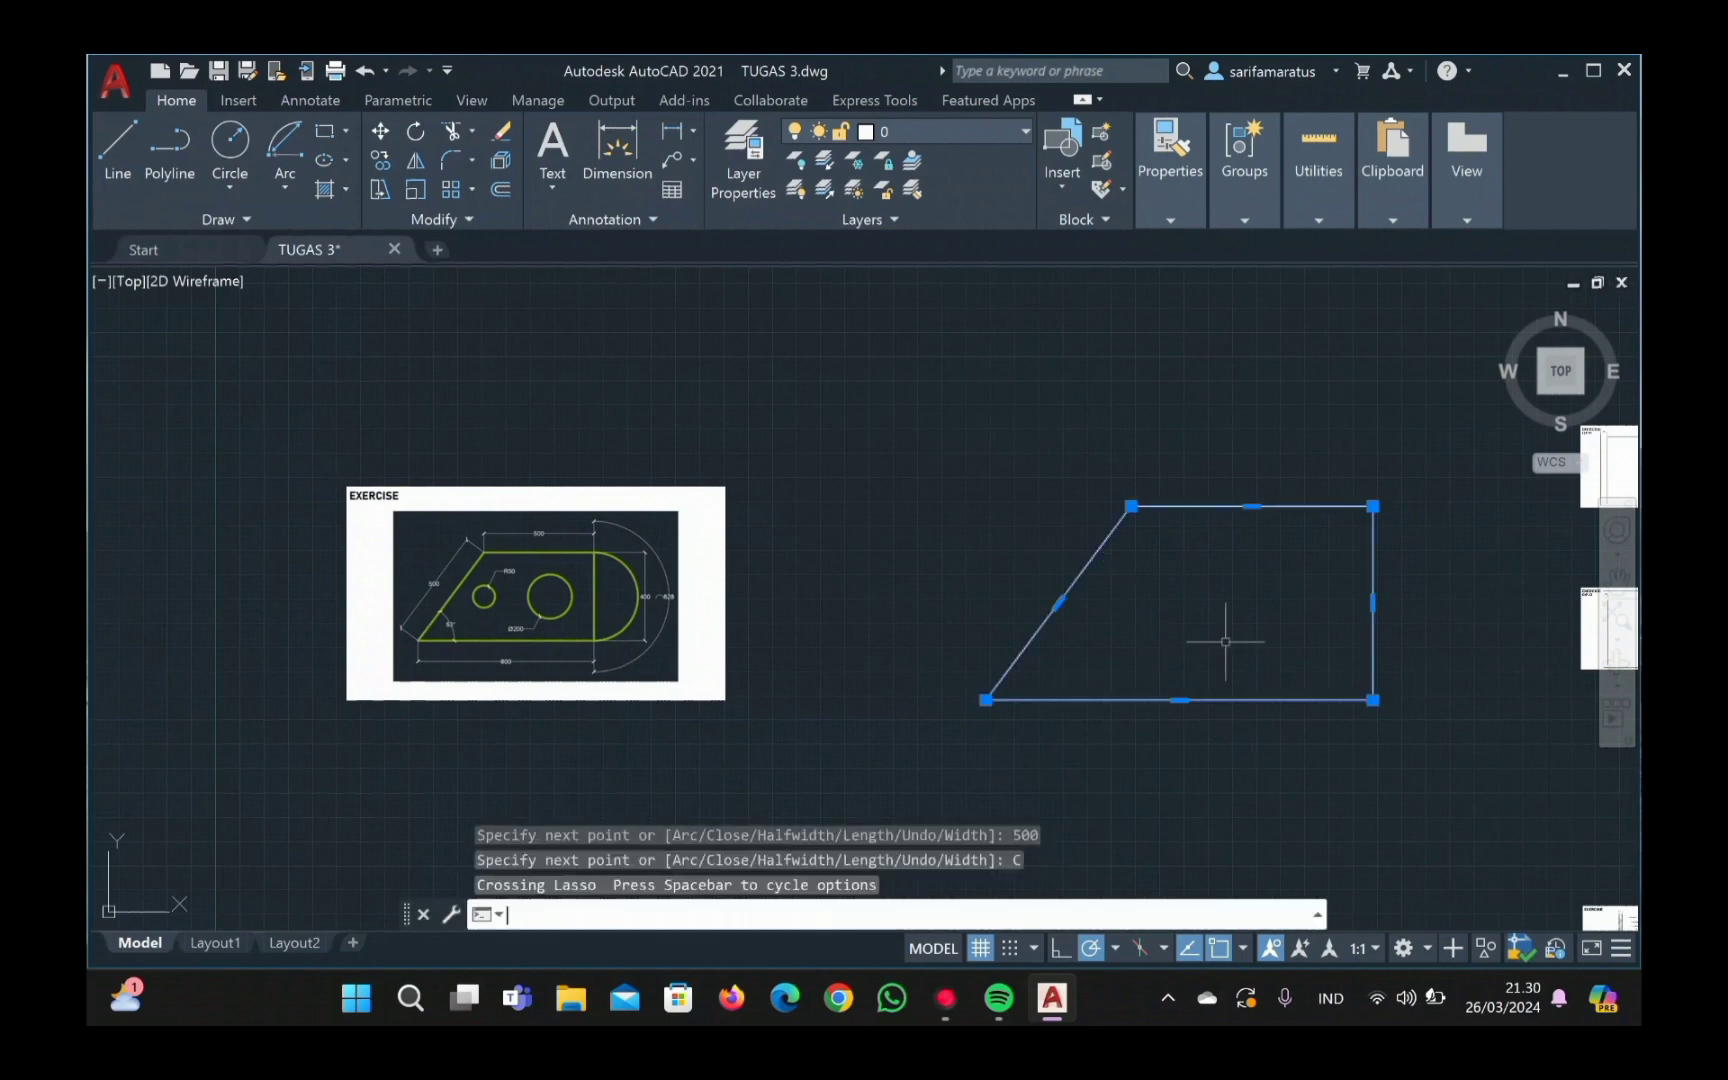
pyautogui.write('M')
pyautogui.press('Return')
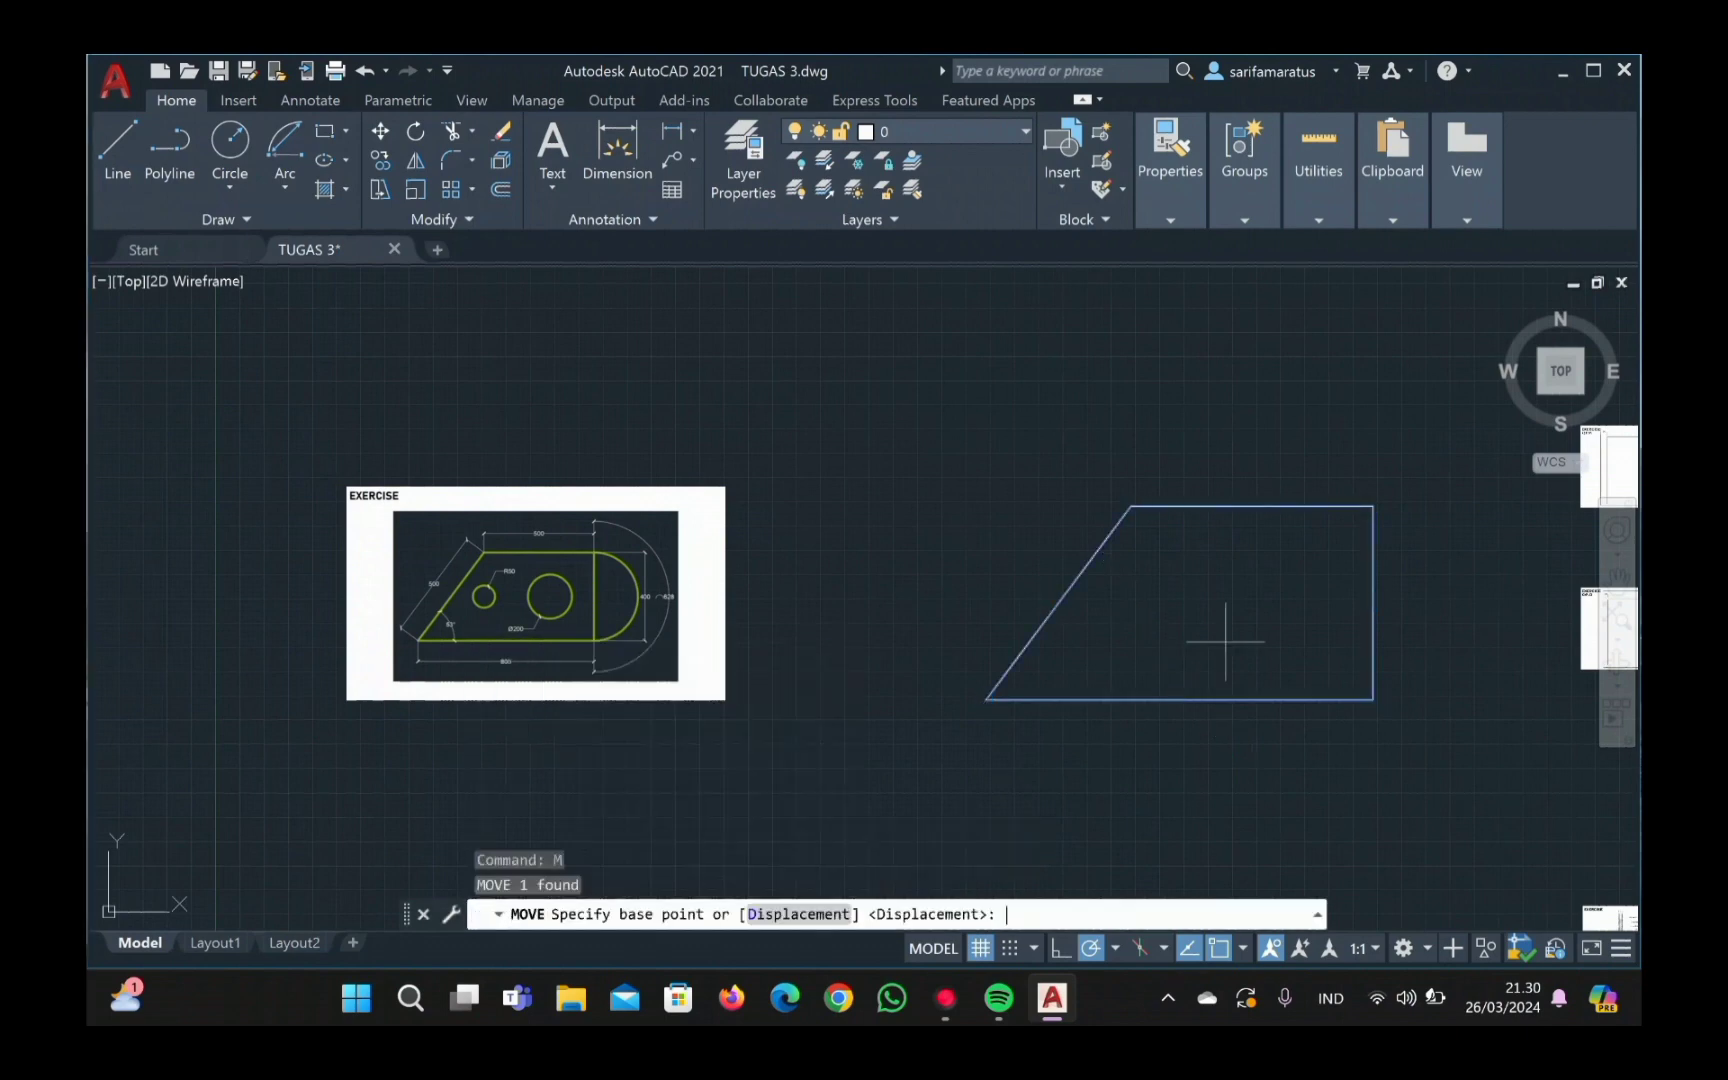
pyautogui.click(1180, 698)
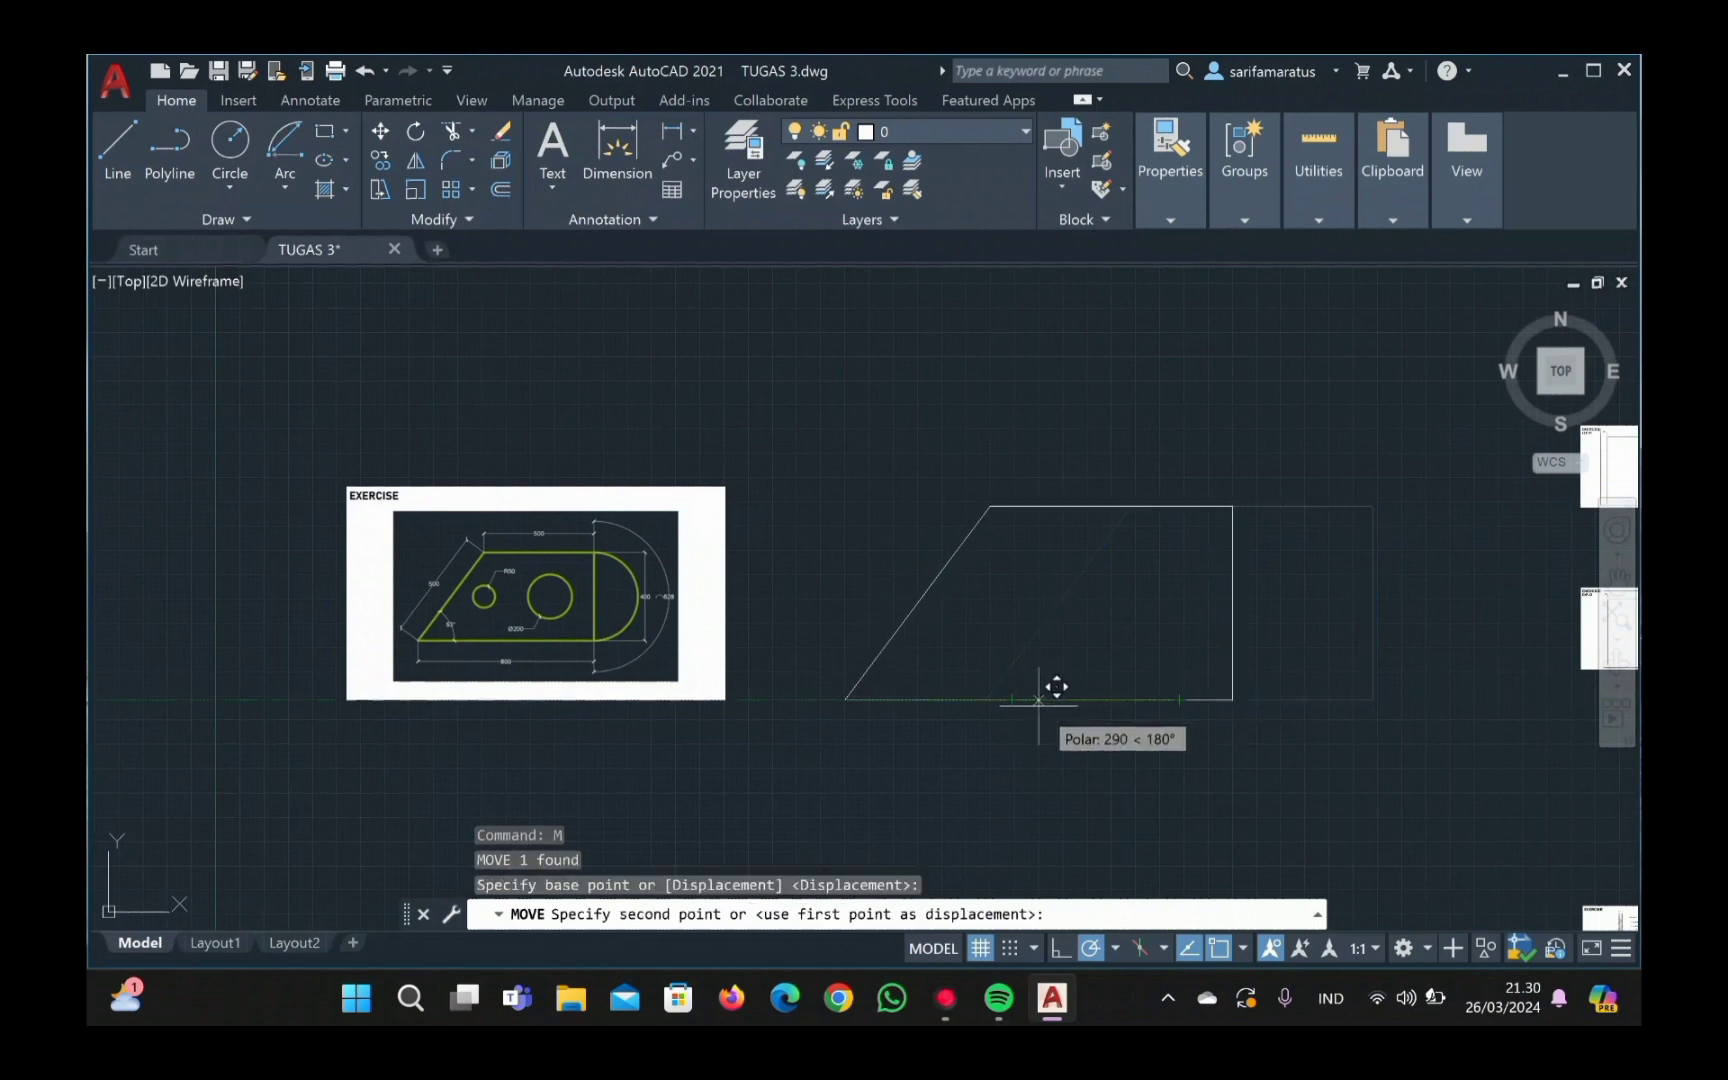
pyautogui.click(1040, 699)
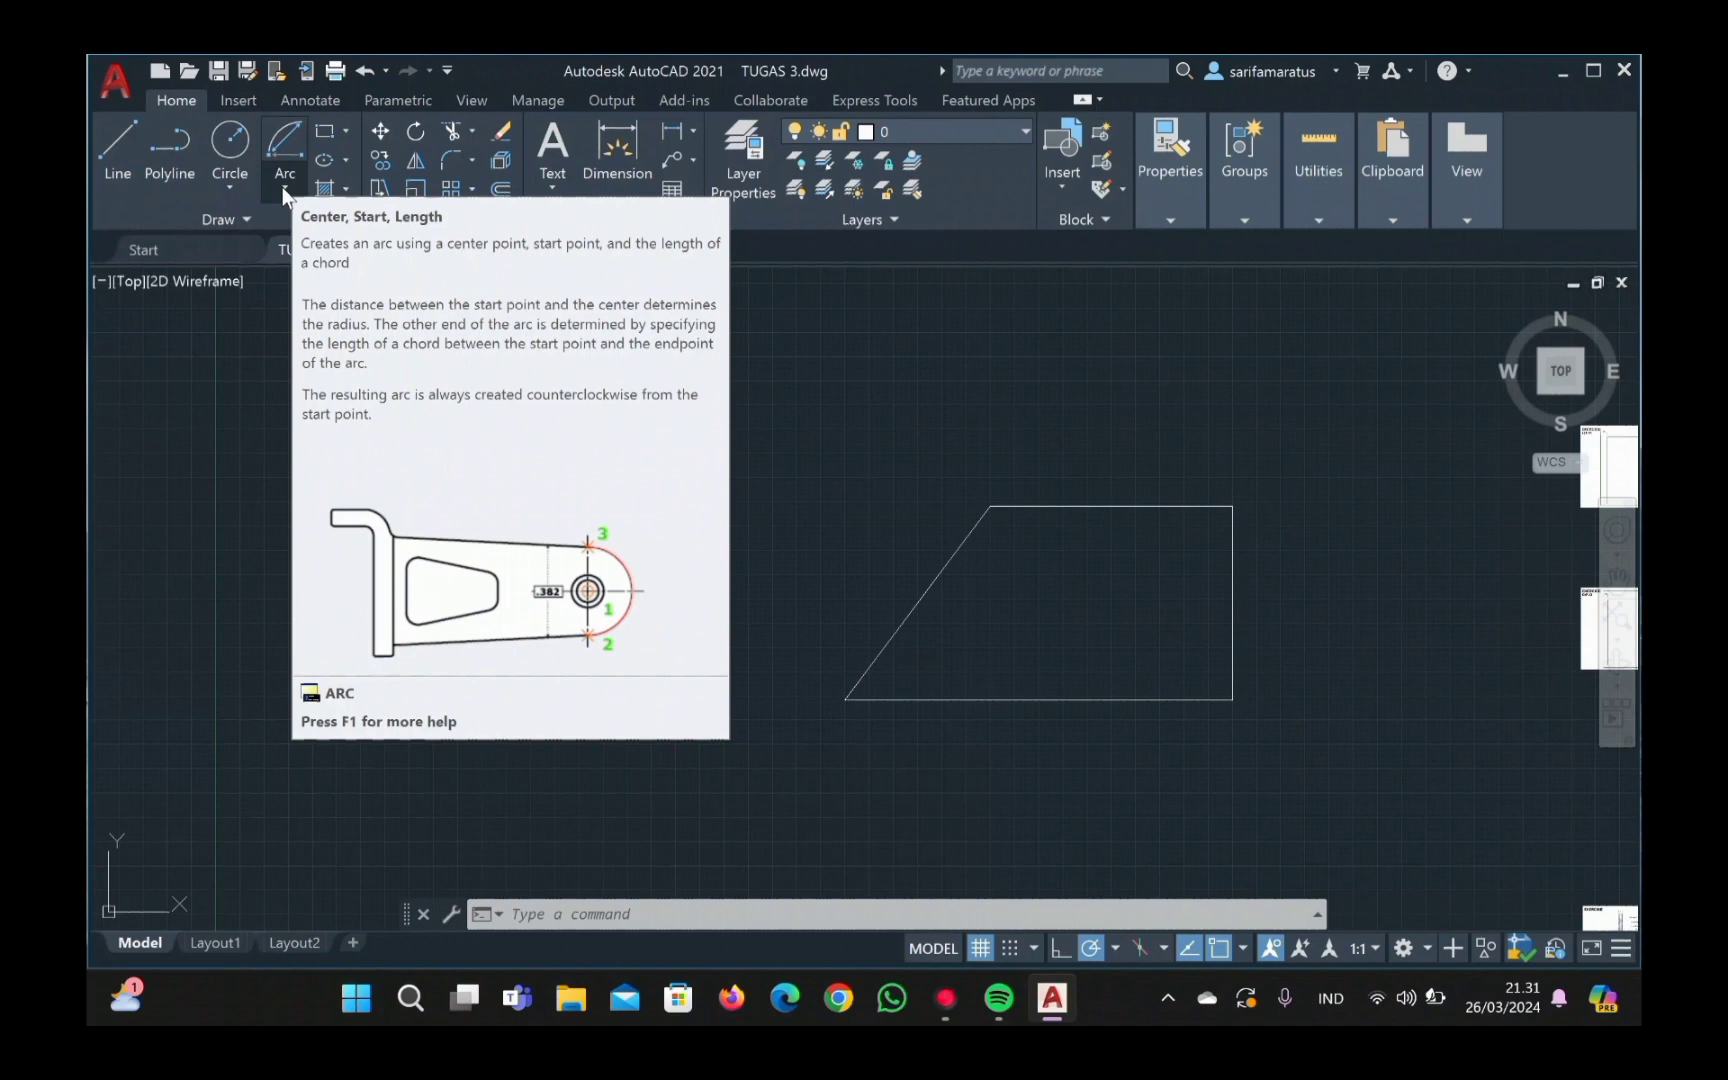
# Step: Draw a Center, Start, Length arc centred on the vertical edge's midpoint, from its lower corner with the chord reaching its upper corner
pyautogui.click(282, 154)
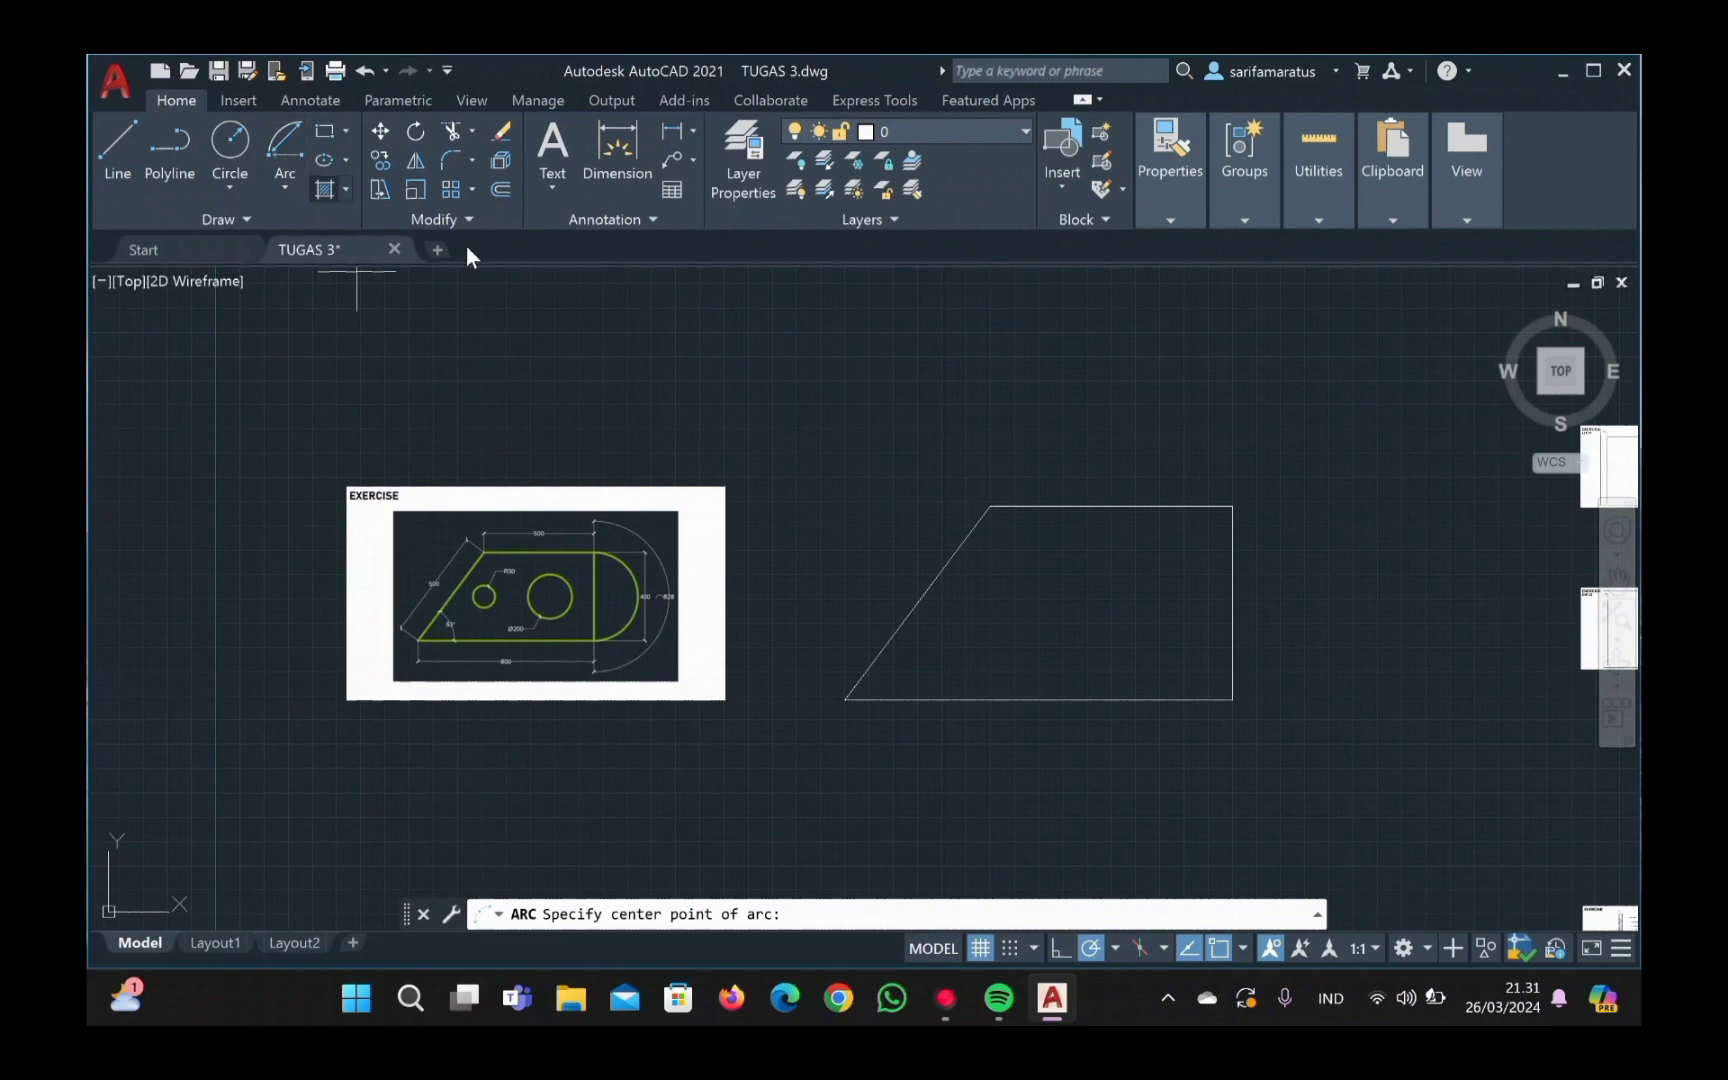
pyautogui.click(1232, 602)
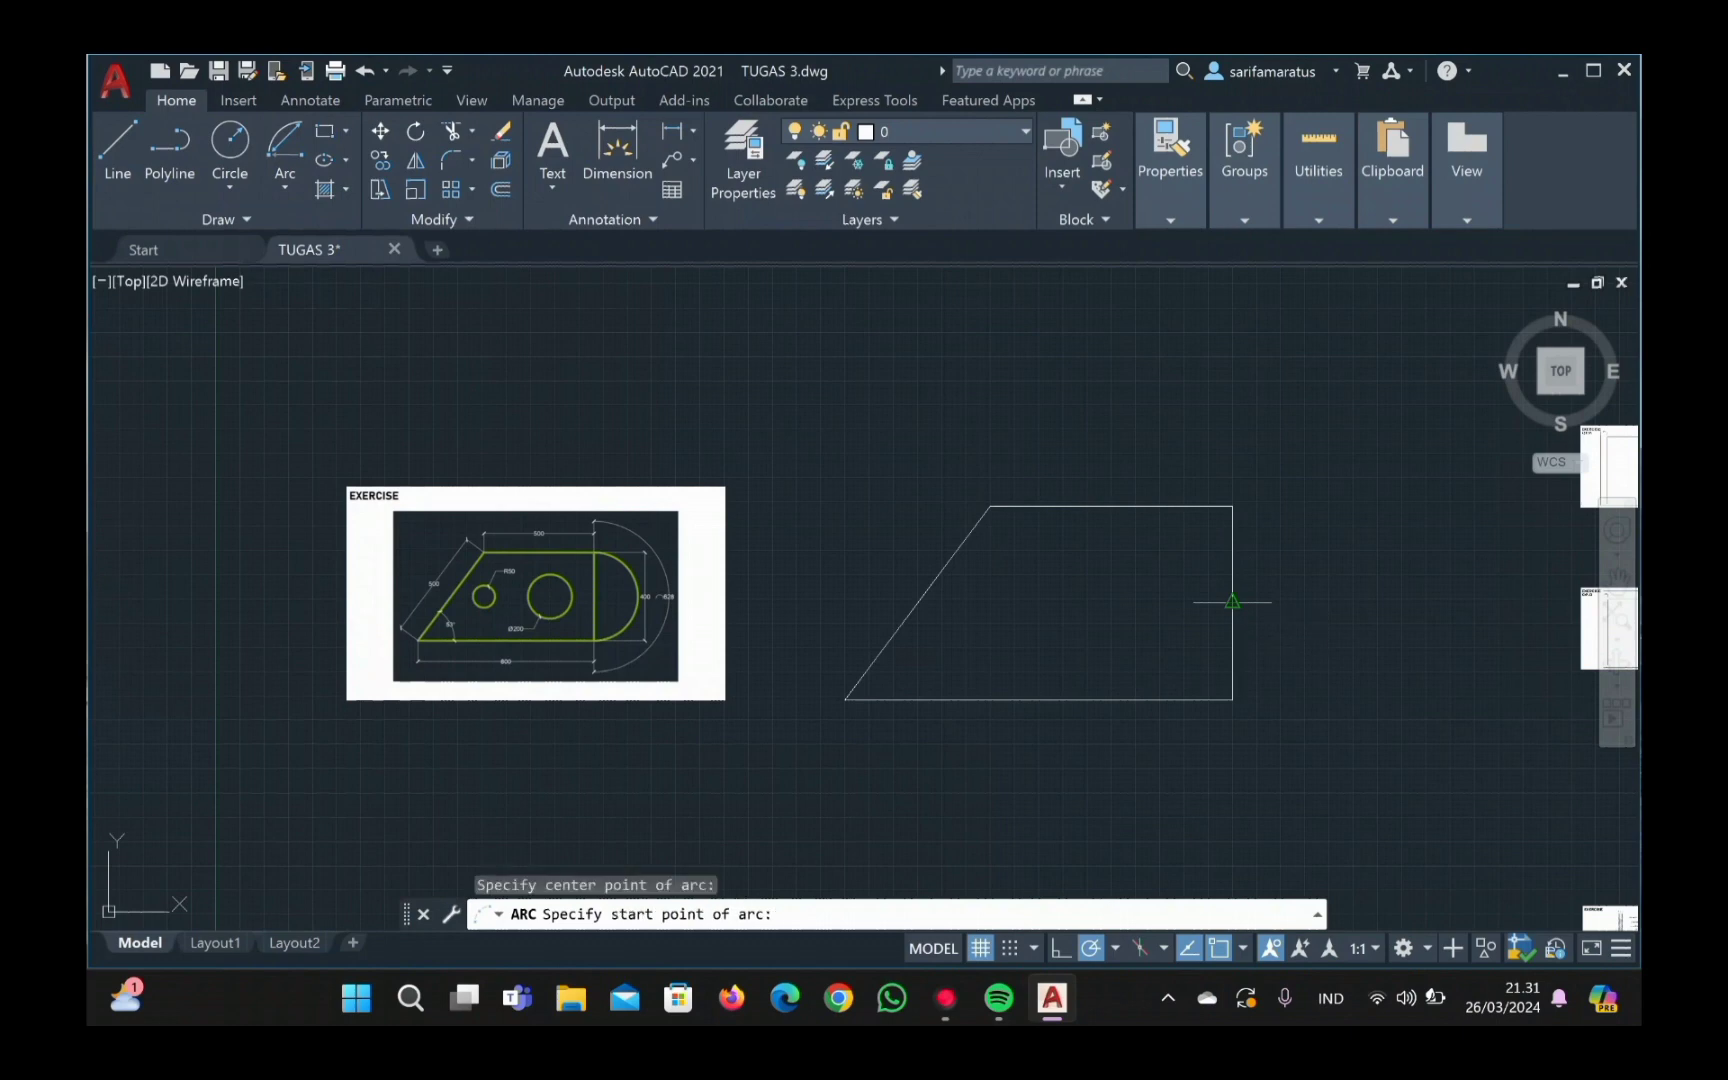
pyautogui.click(1231, 697)
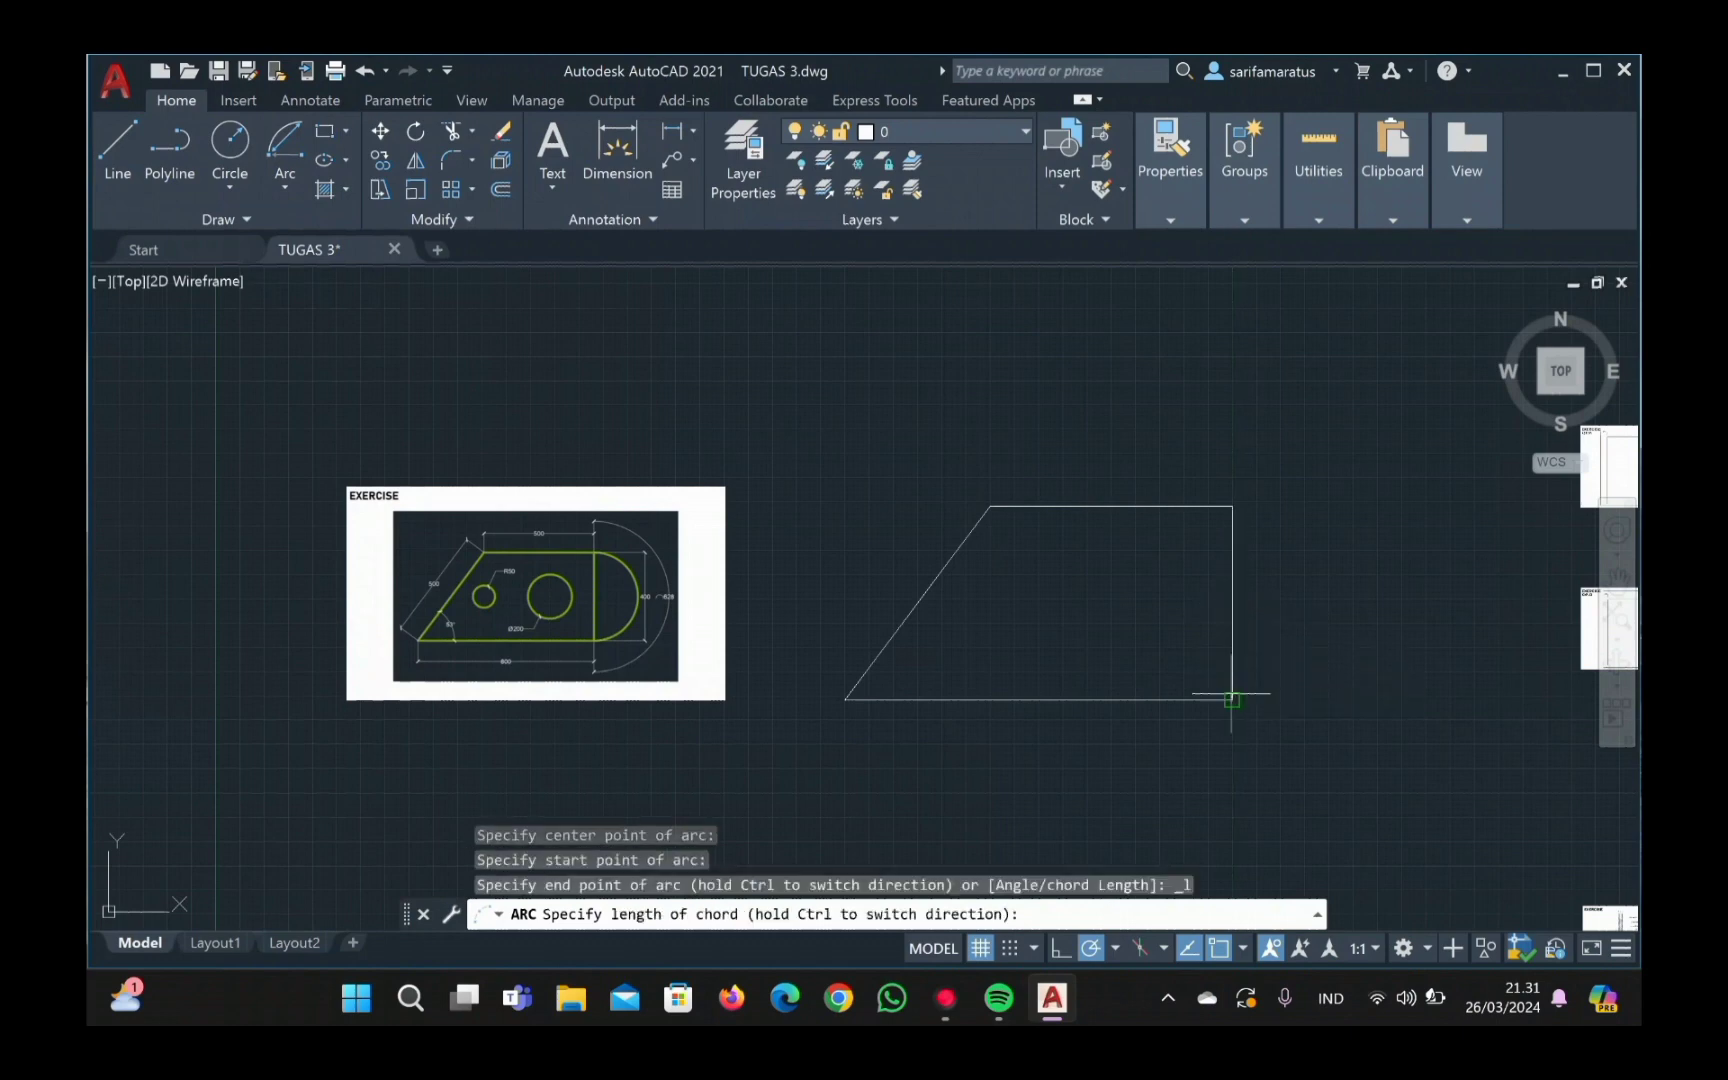
pyautogui.click(1232, 506)
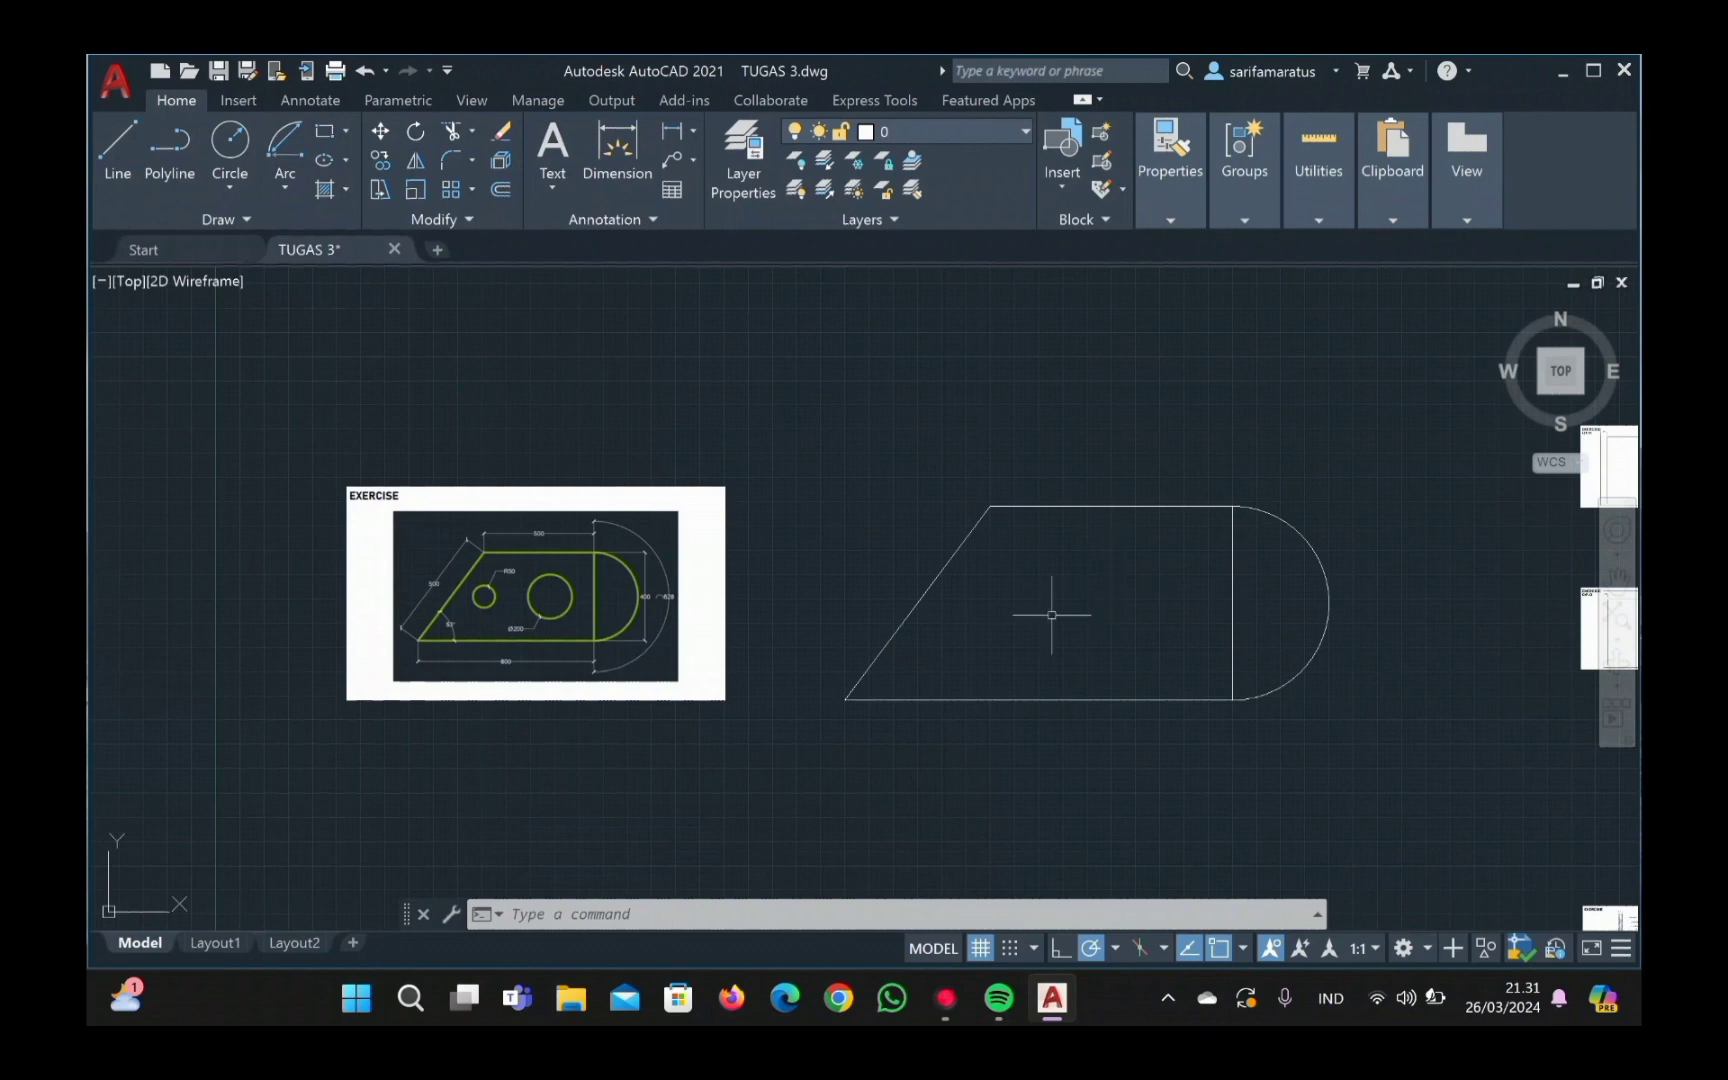
# Step: Draw a circle of radius 50 inside the outline, near the slanted edge
pyautogui.click(233, 186)
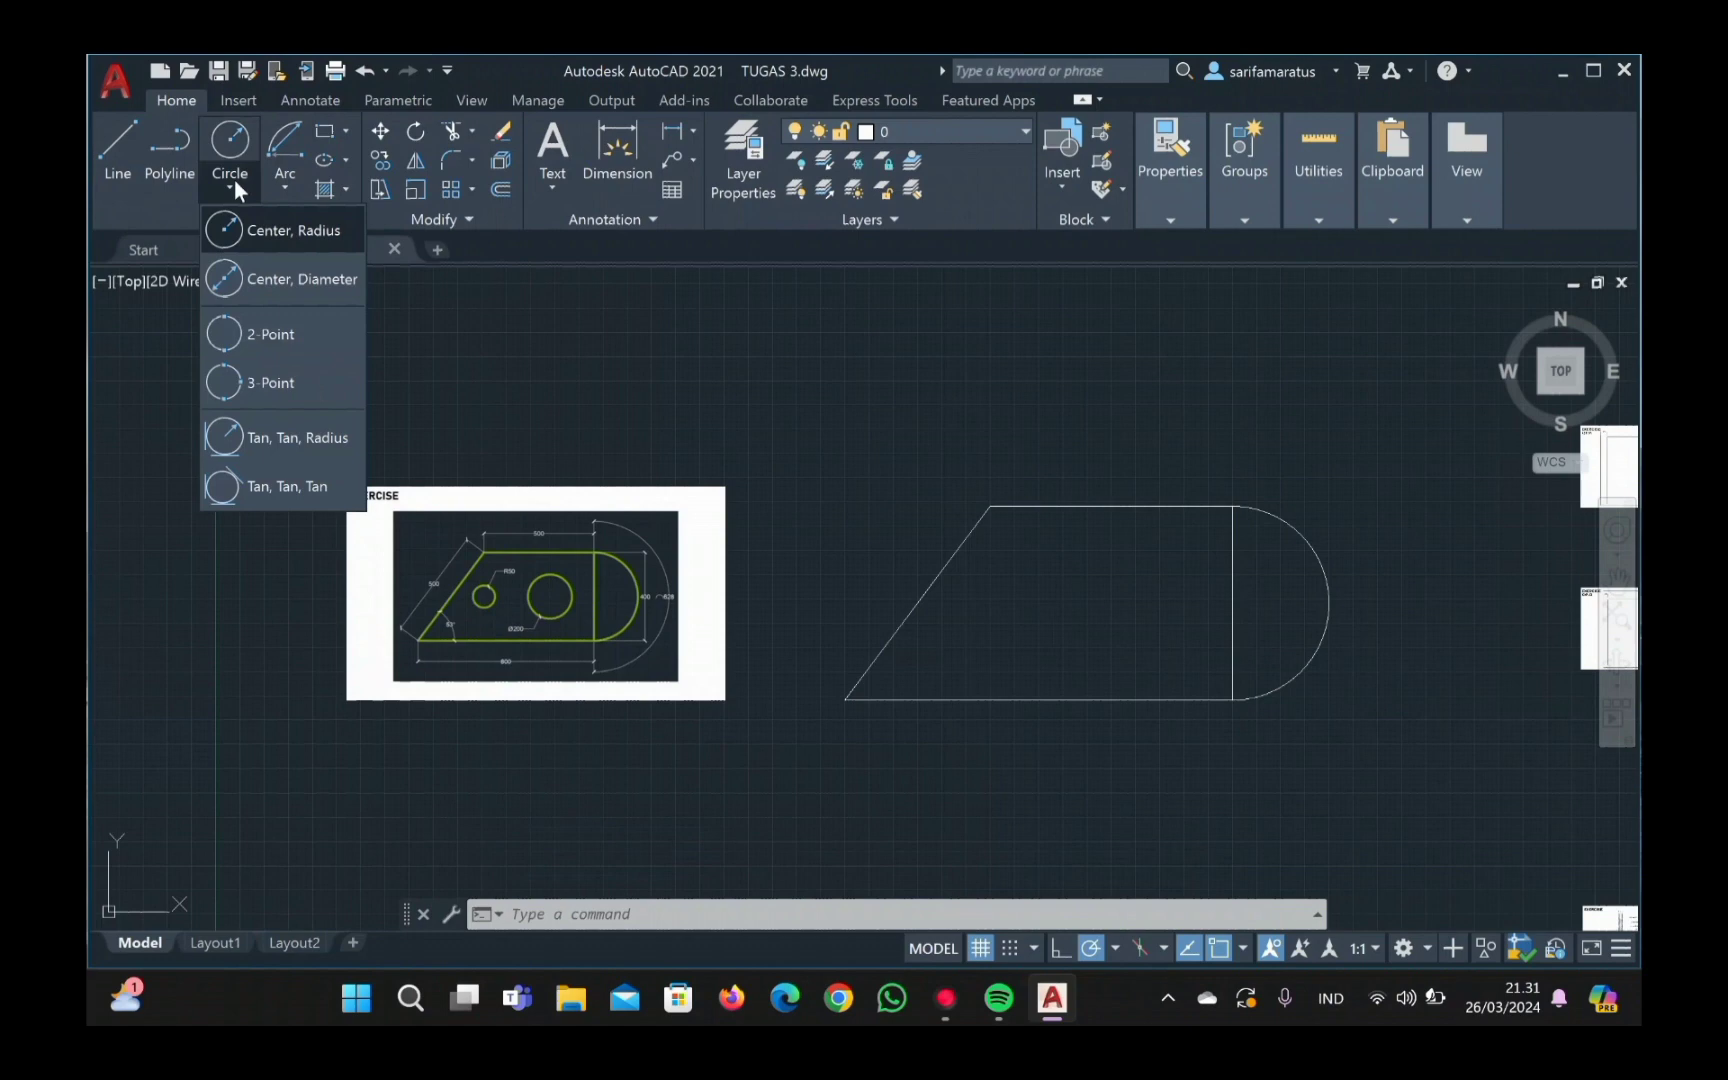
pyautogui.click(251, 234)
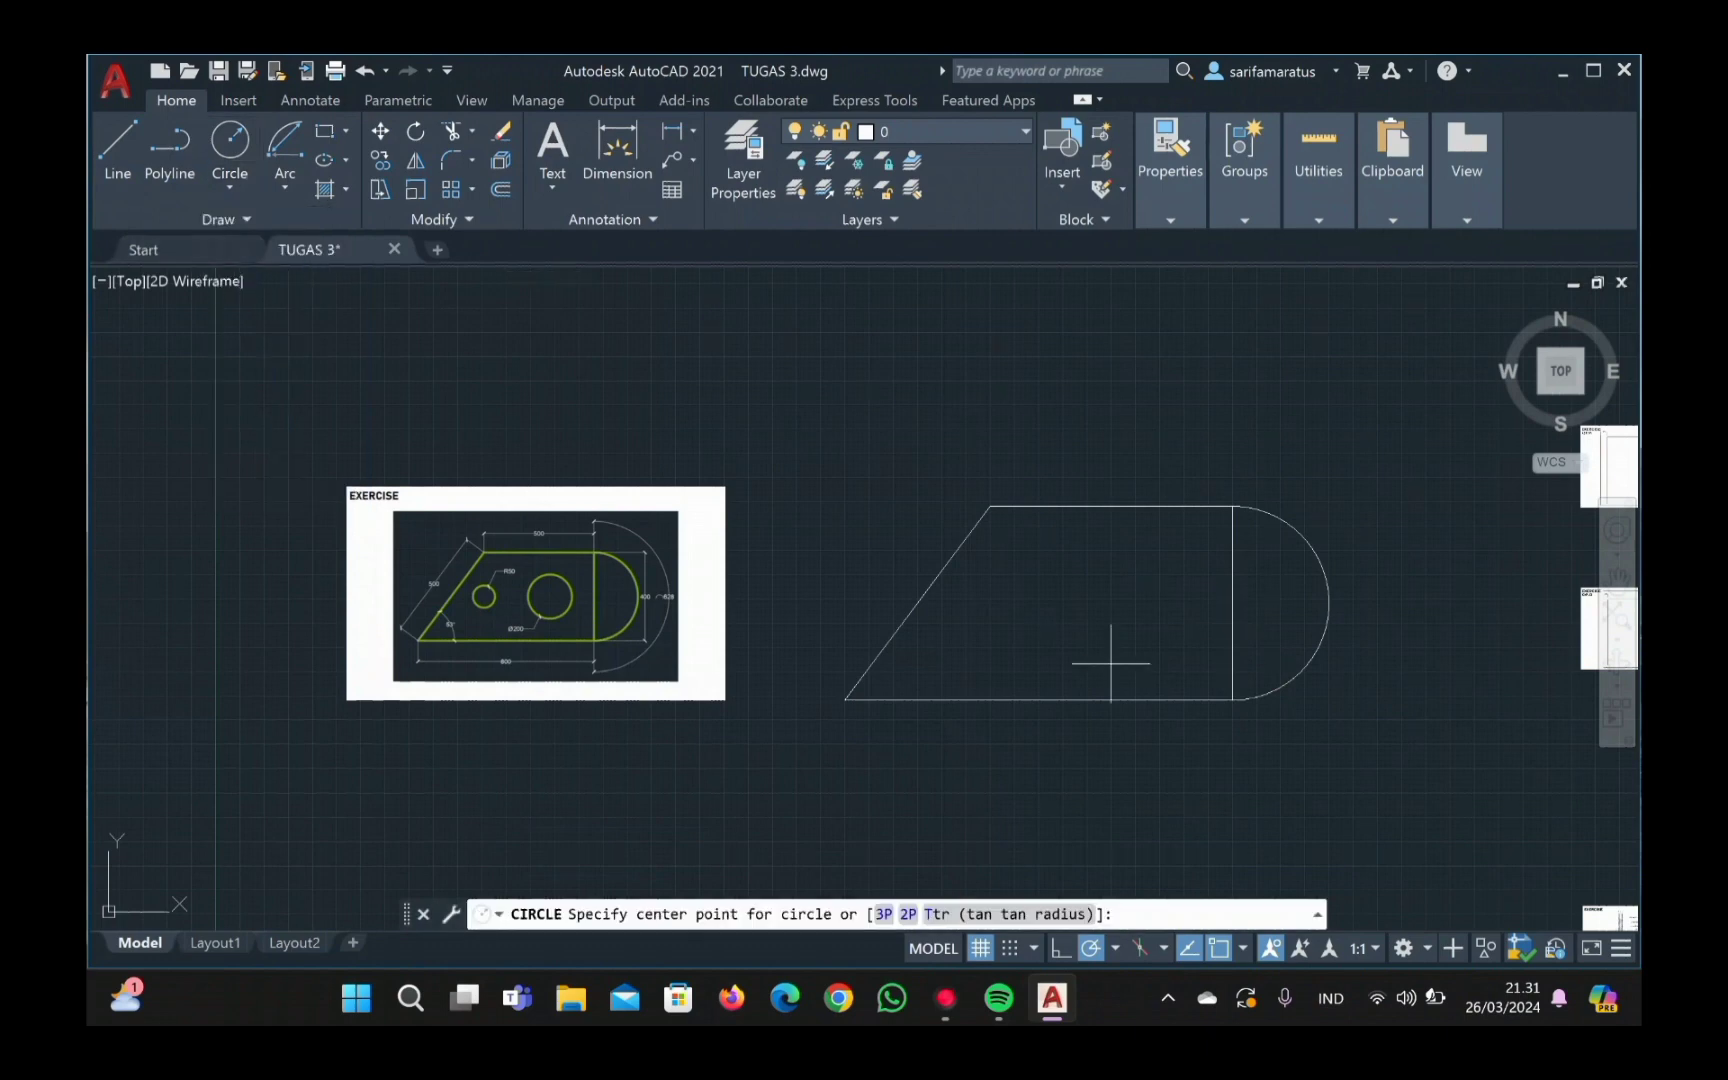
pyautogui.scroll(3, 1041, 645)
pyautogui.scroll(3, 1041, 650)
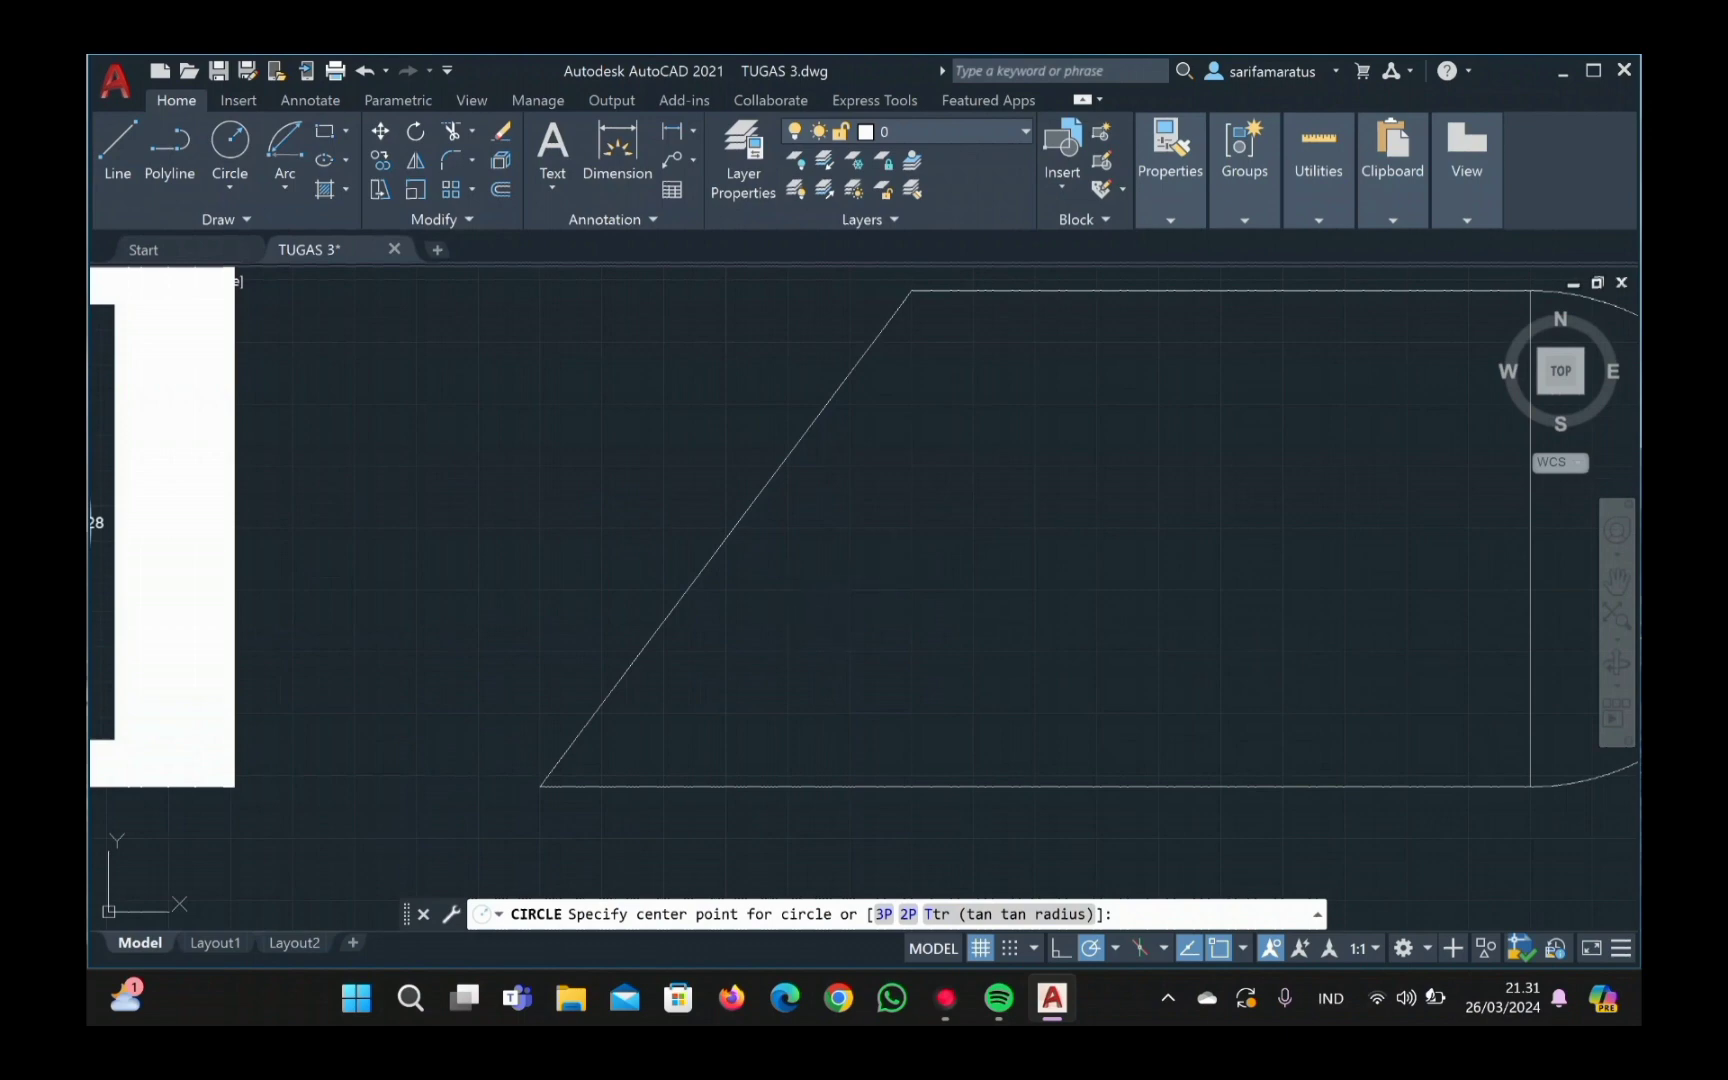
pyautogui.click(851, 579)
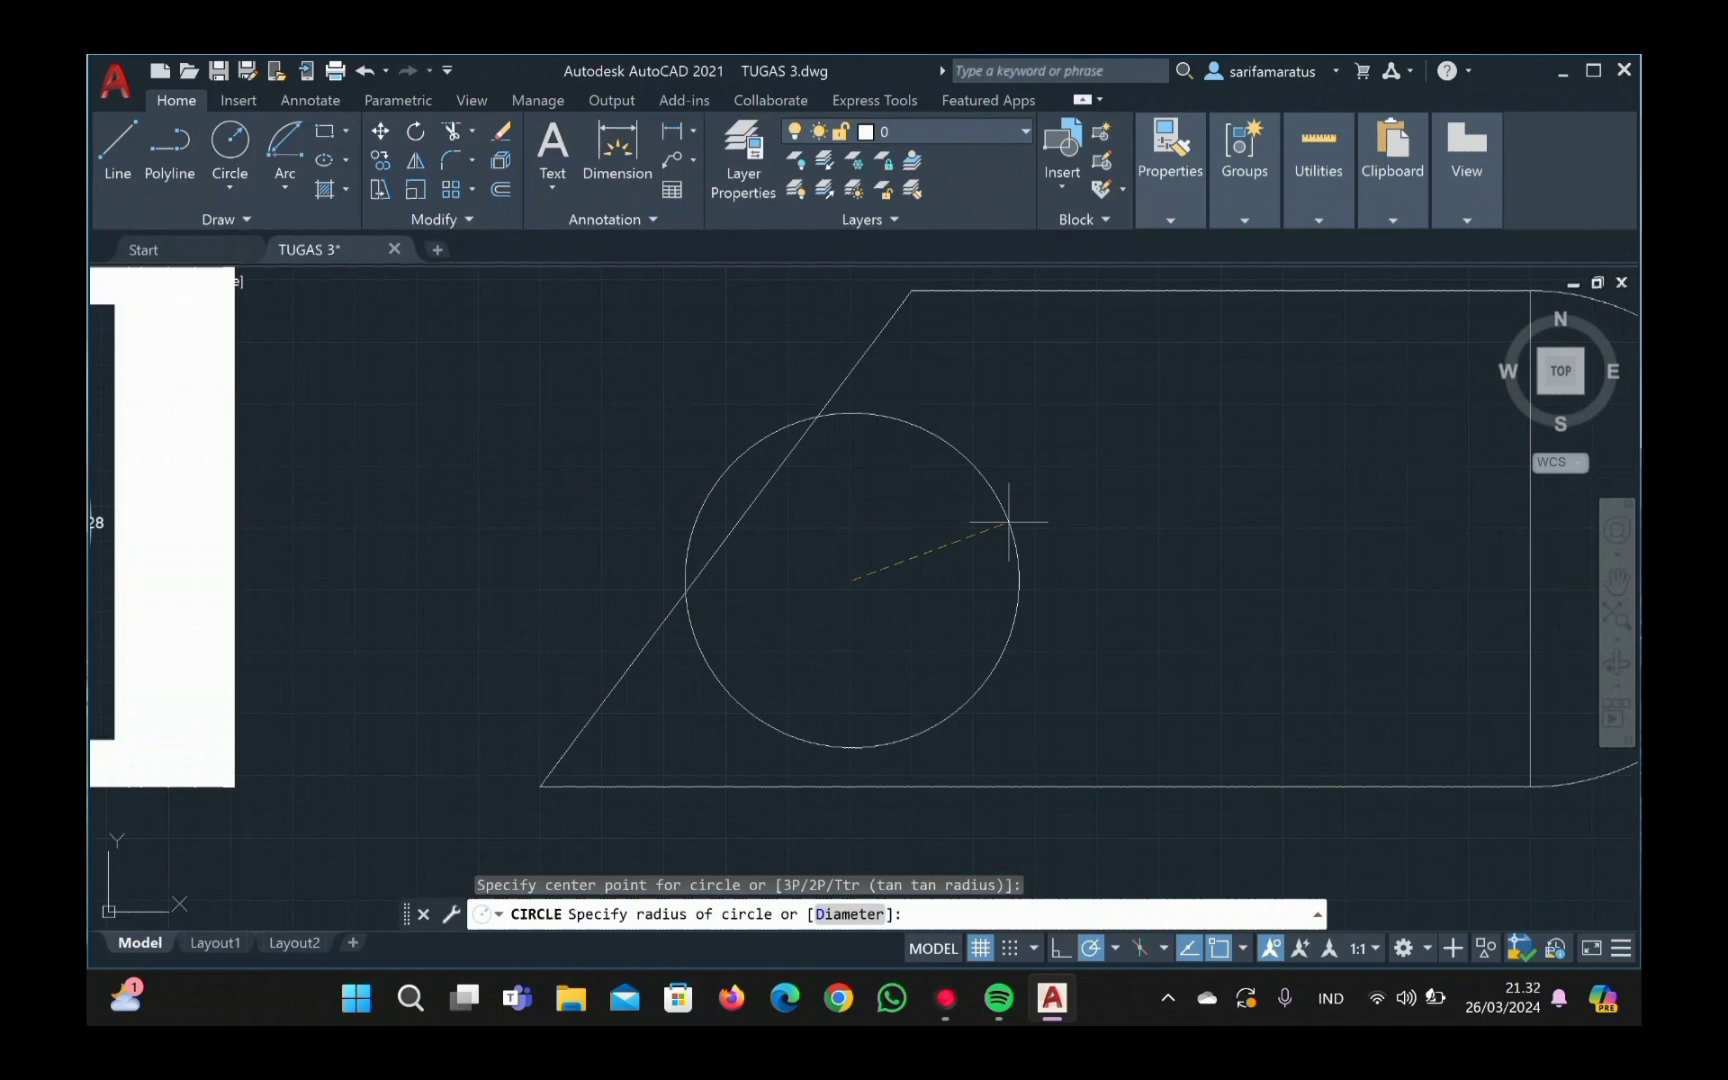
pyautogui.write('50')
pyautogui.press('Return')
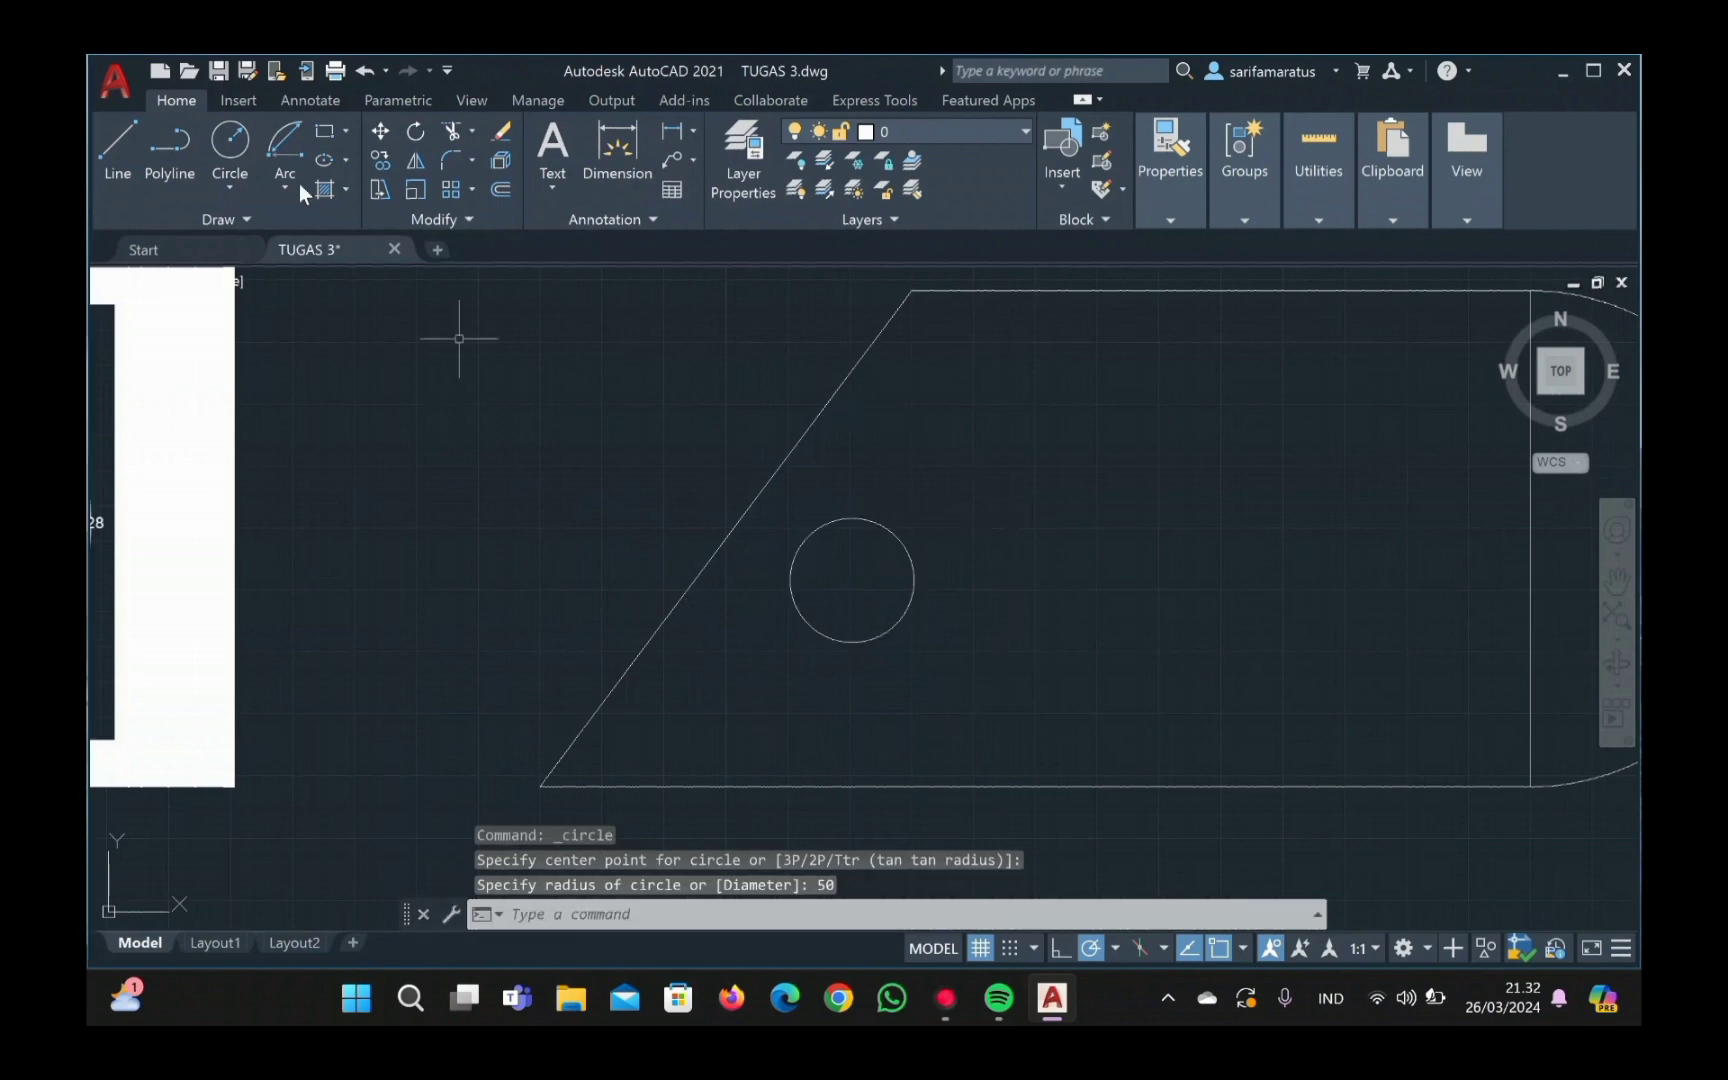
# Step: Draw a circle of diameter 200 inside the outline, just to the right of the small circle
pyautogui.click(227, 185)
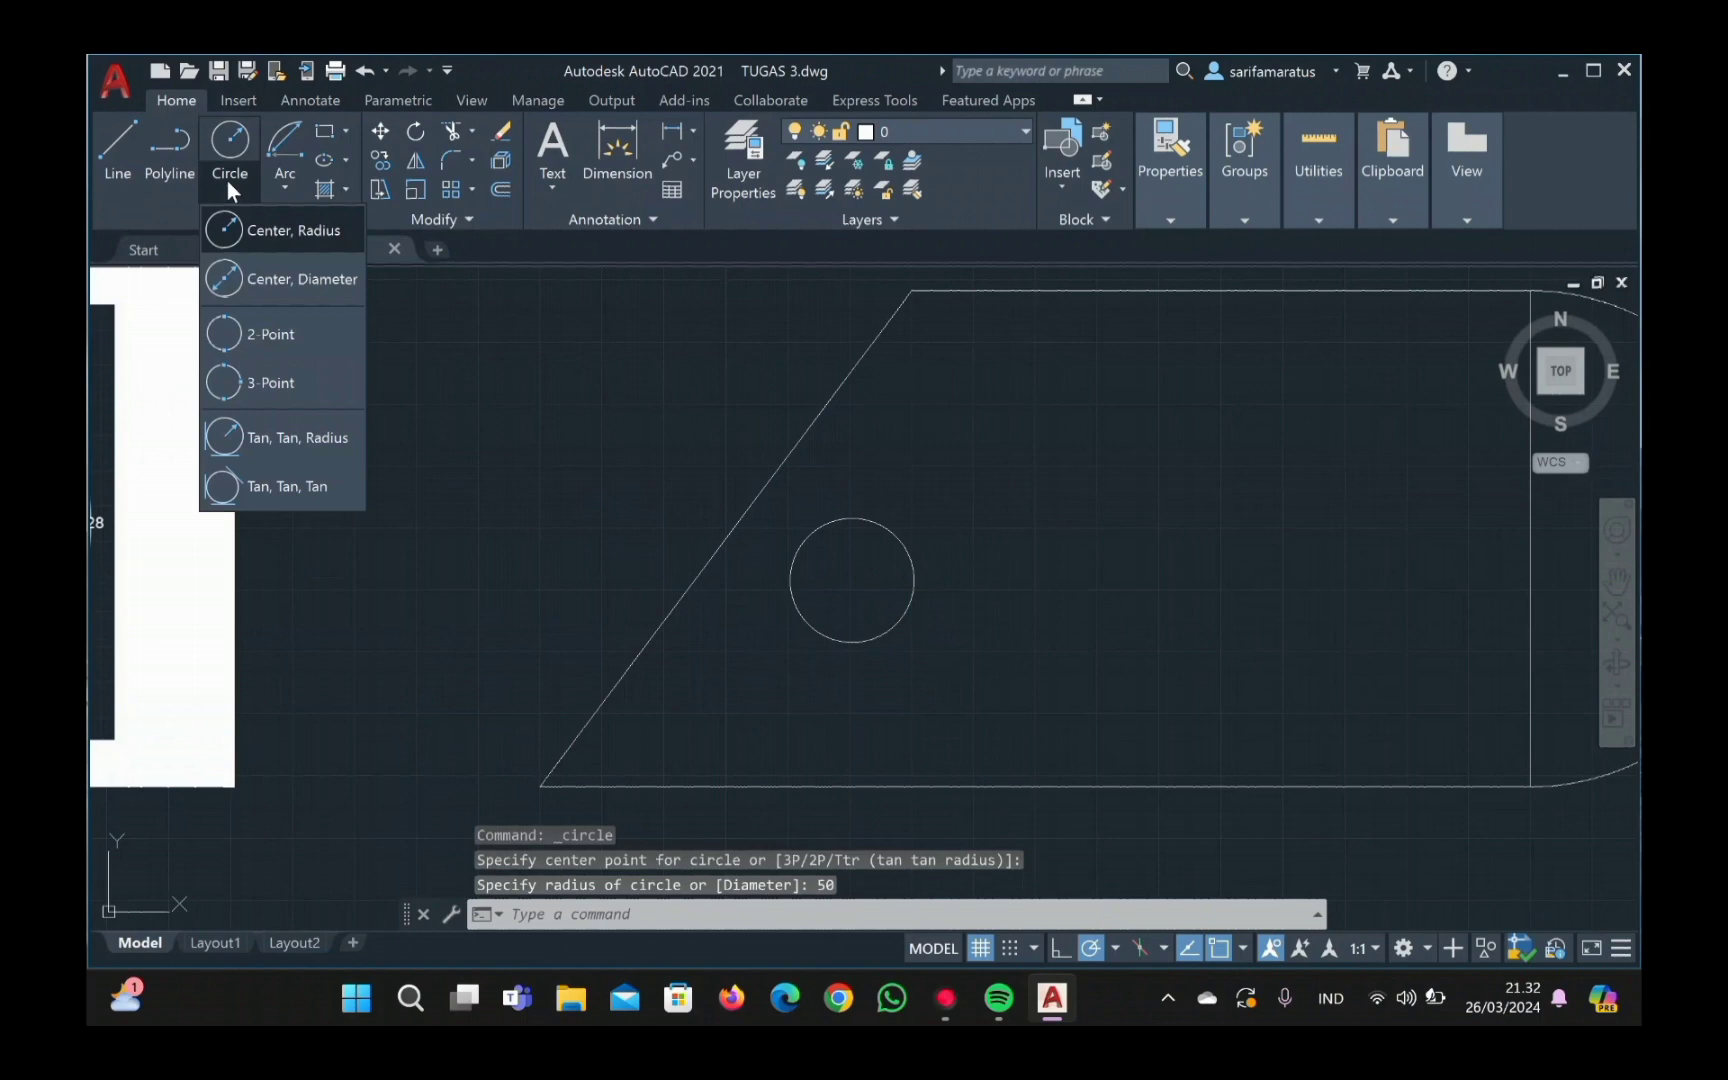
pyautogui.click(312, 284)
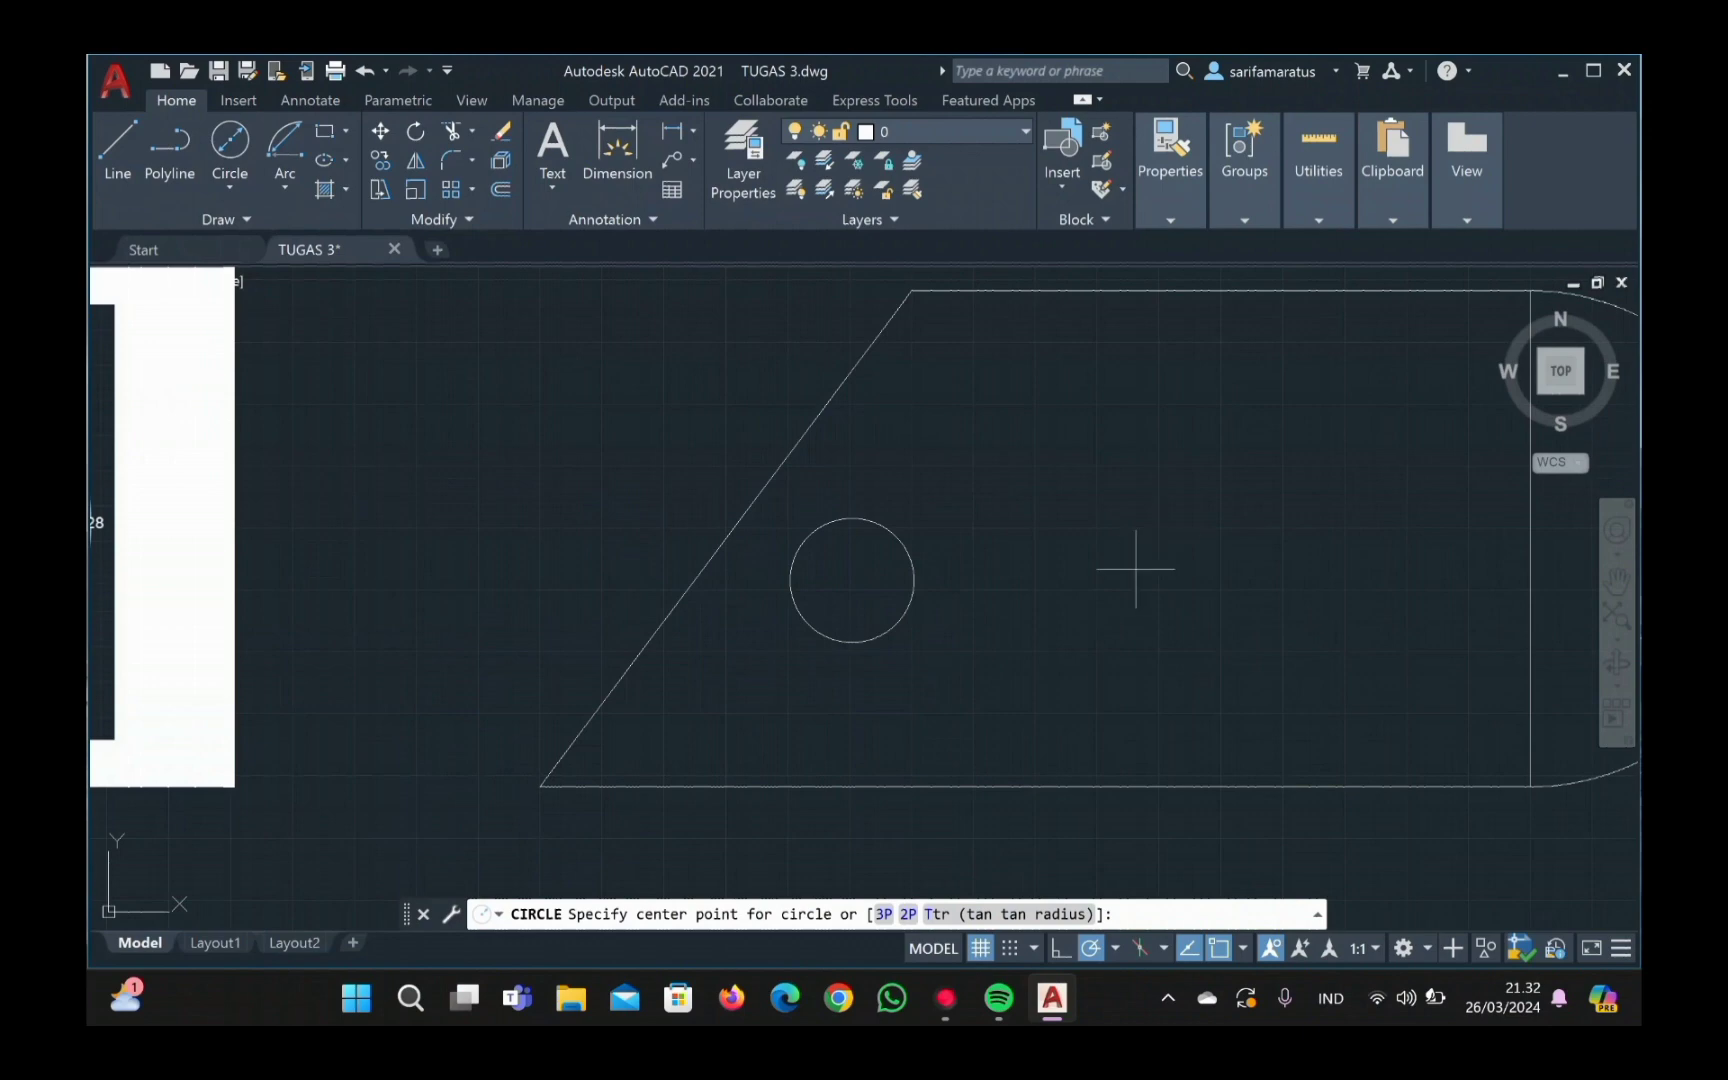
pyautogui.click(1044, 531)
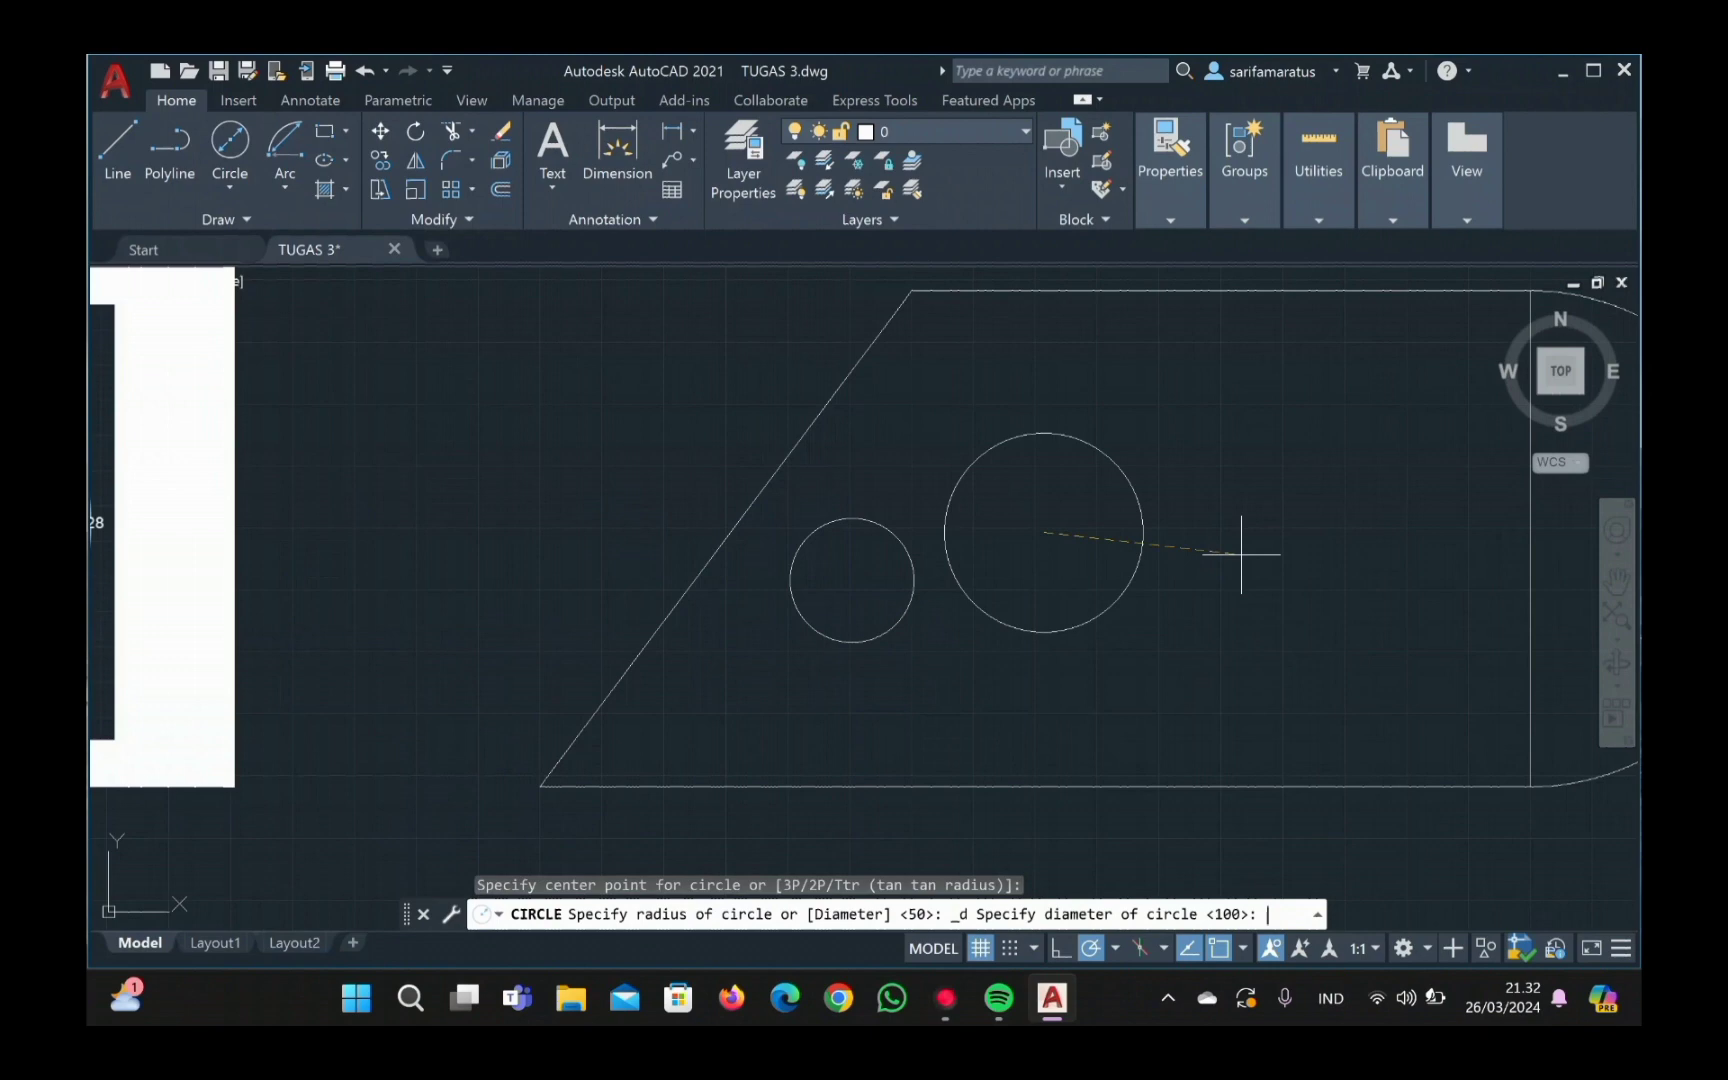
pyautogui.write('200')
pyautogui.press('Return')
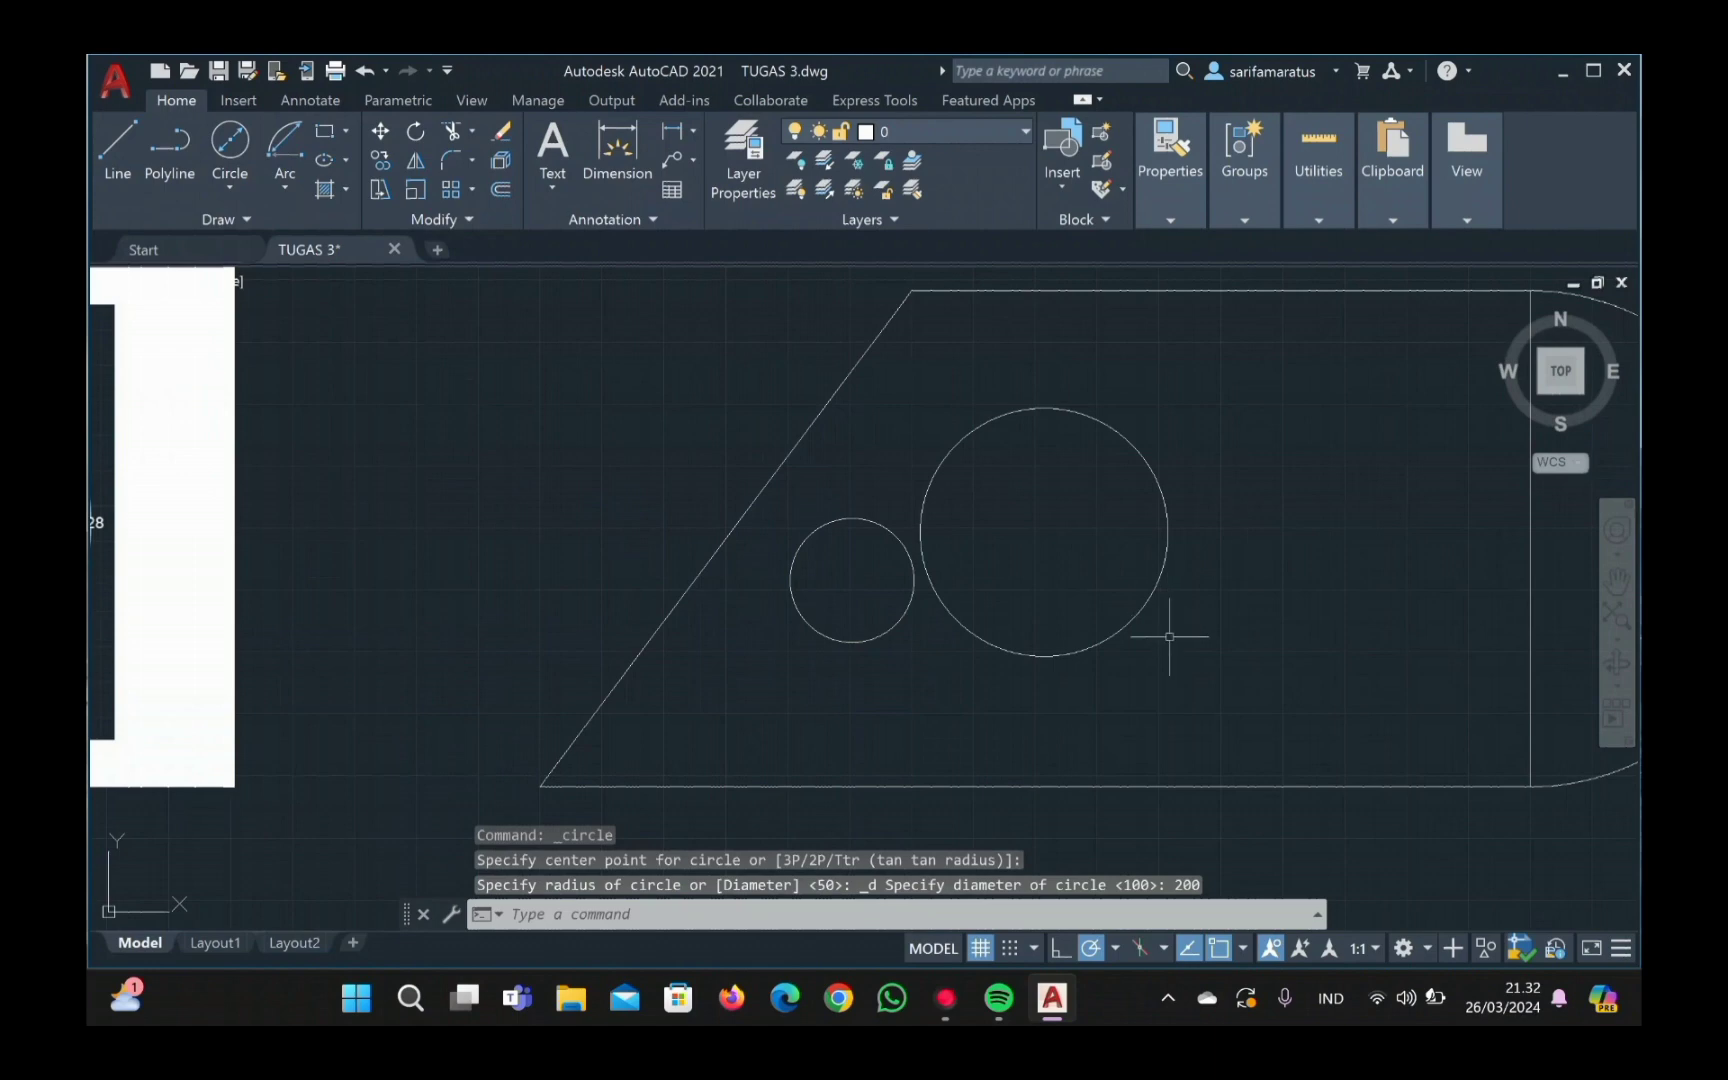
# Step: Move the 200-diameter circle horizontally to the right, away from the small circle
pyautogui.moveTo(1169, 636)
pyautogui.mouseDown()
pyautogui.moveTo(1105, 526)
pyautogui.moveTo(1149, 617)
pyautogui.mouseUp()
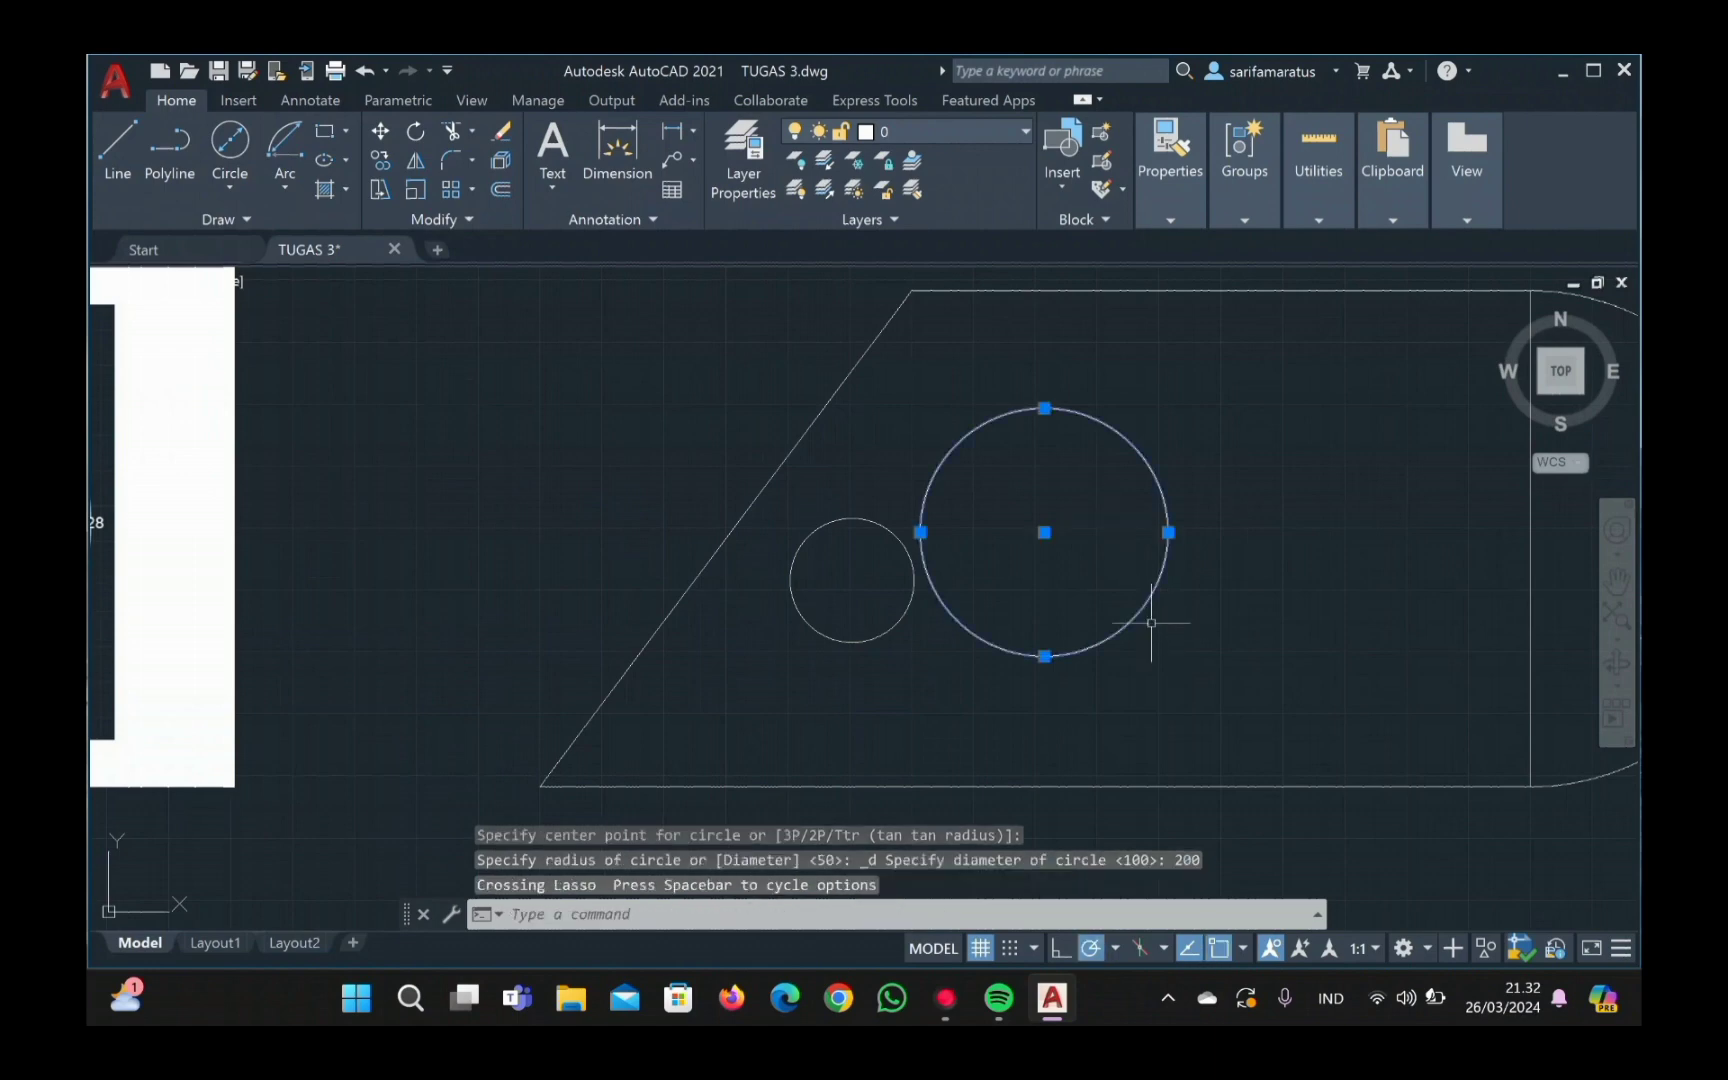
pyautogui.write('M')
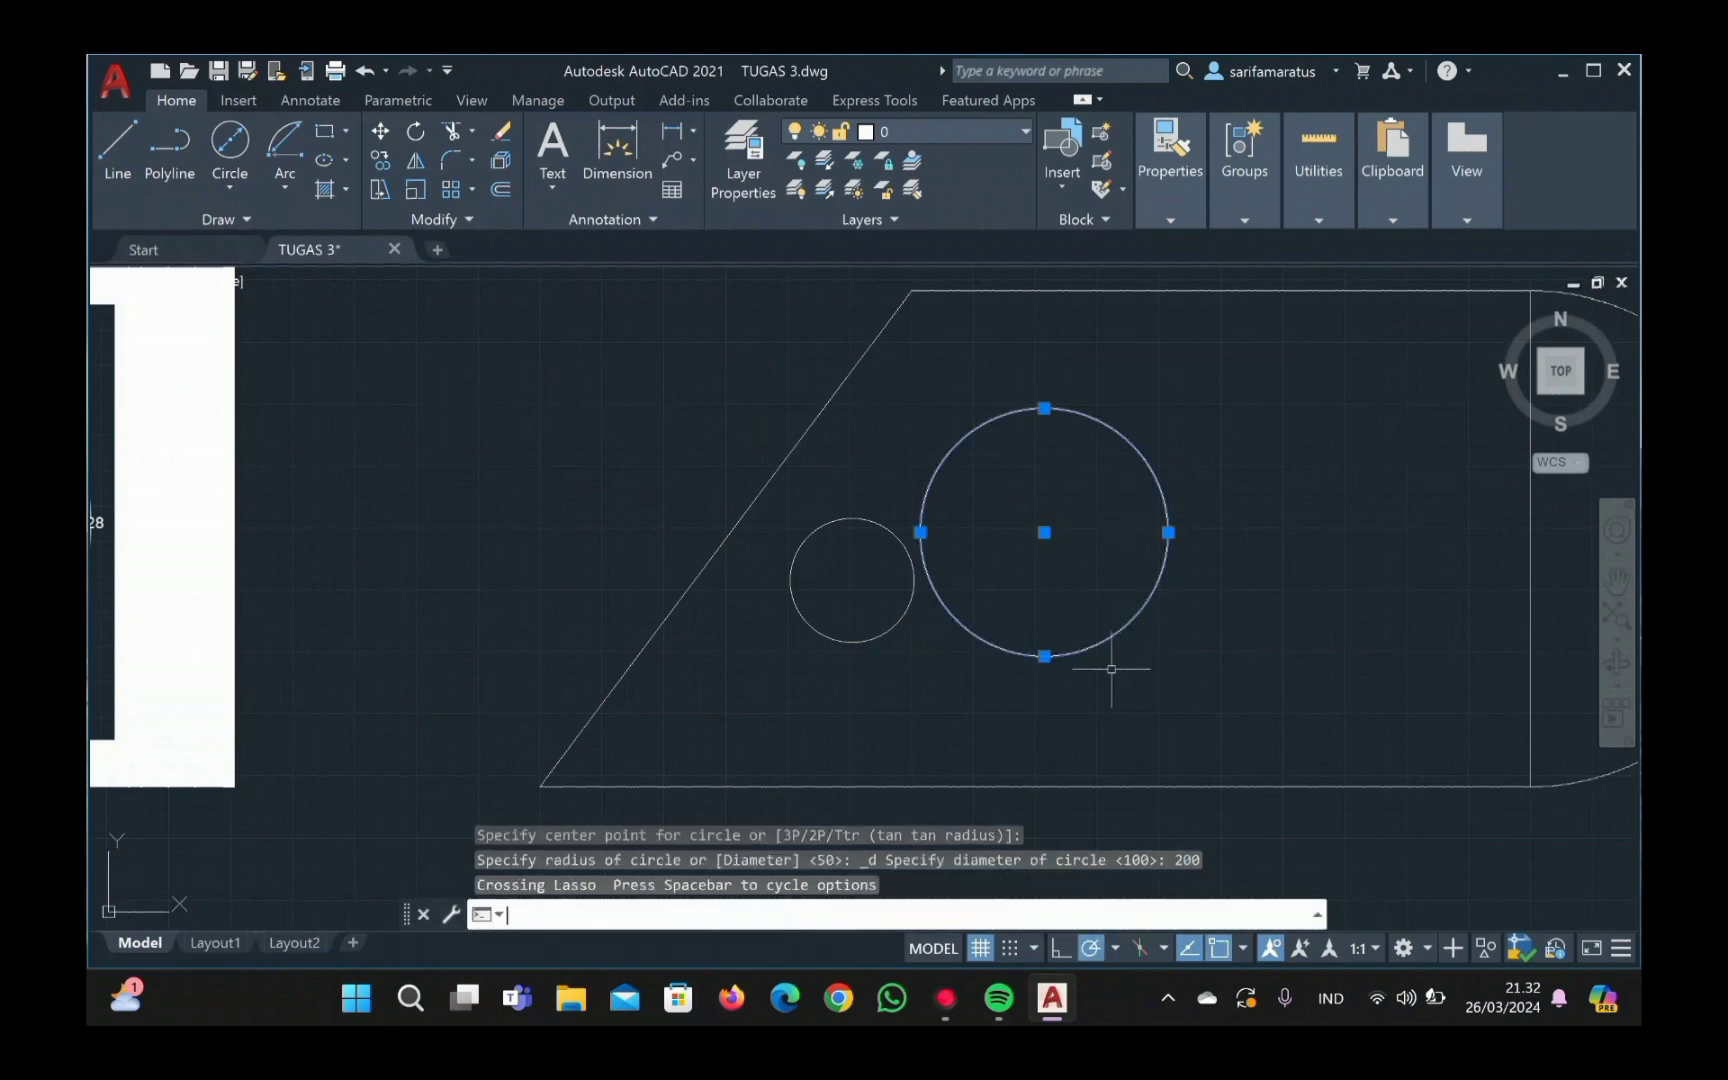
pyautogui.press('Return')
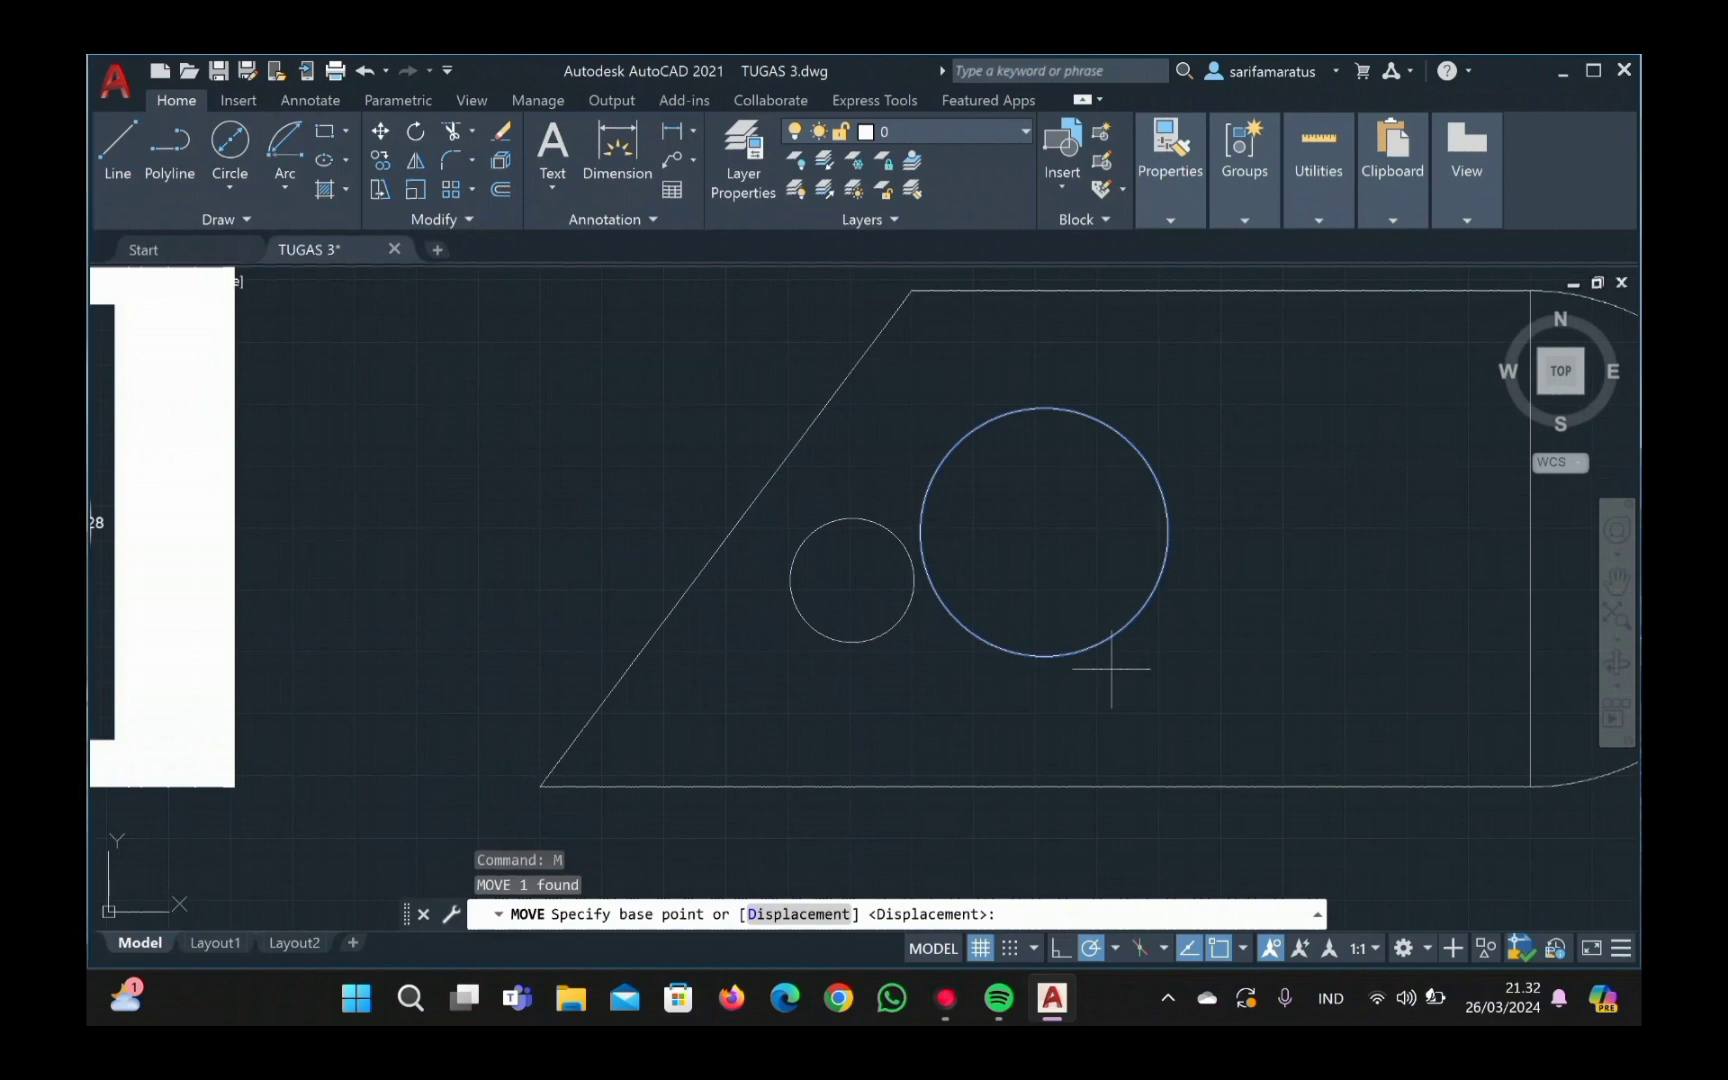
pyautogui.click(1044, 532)
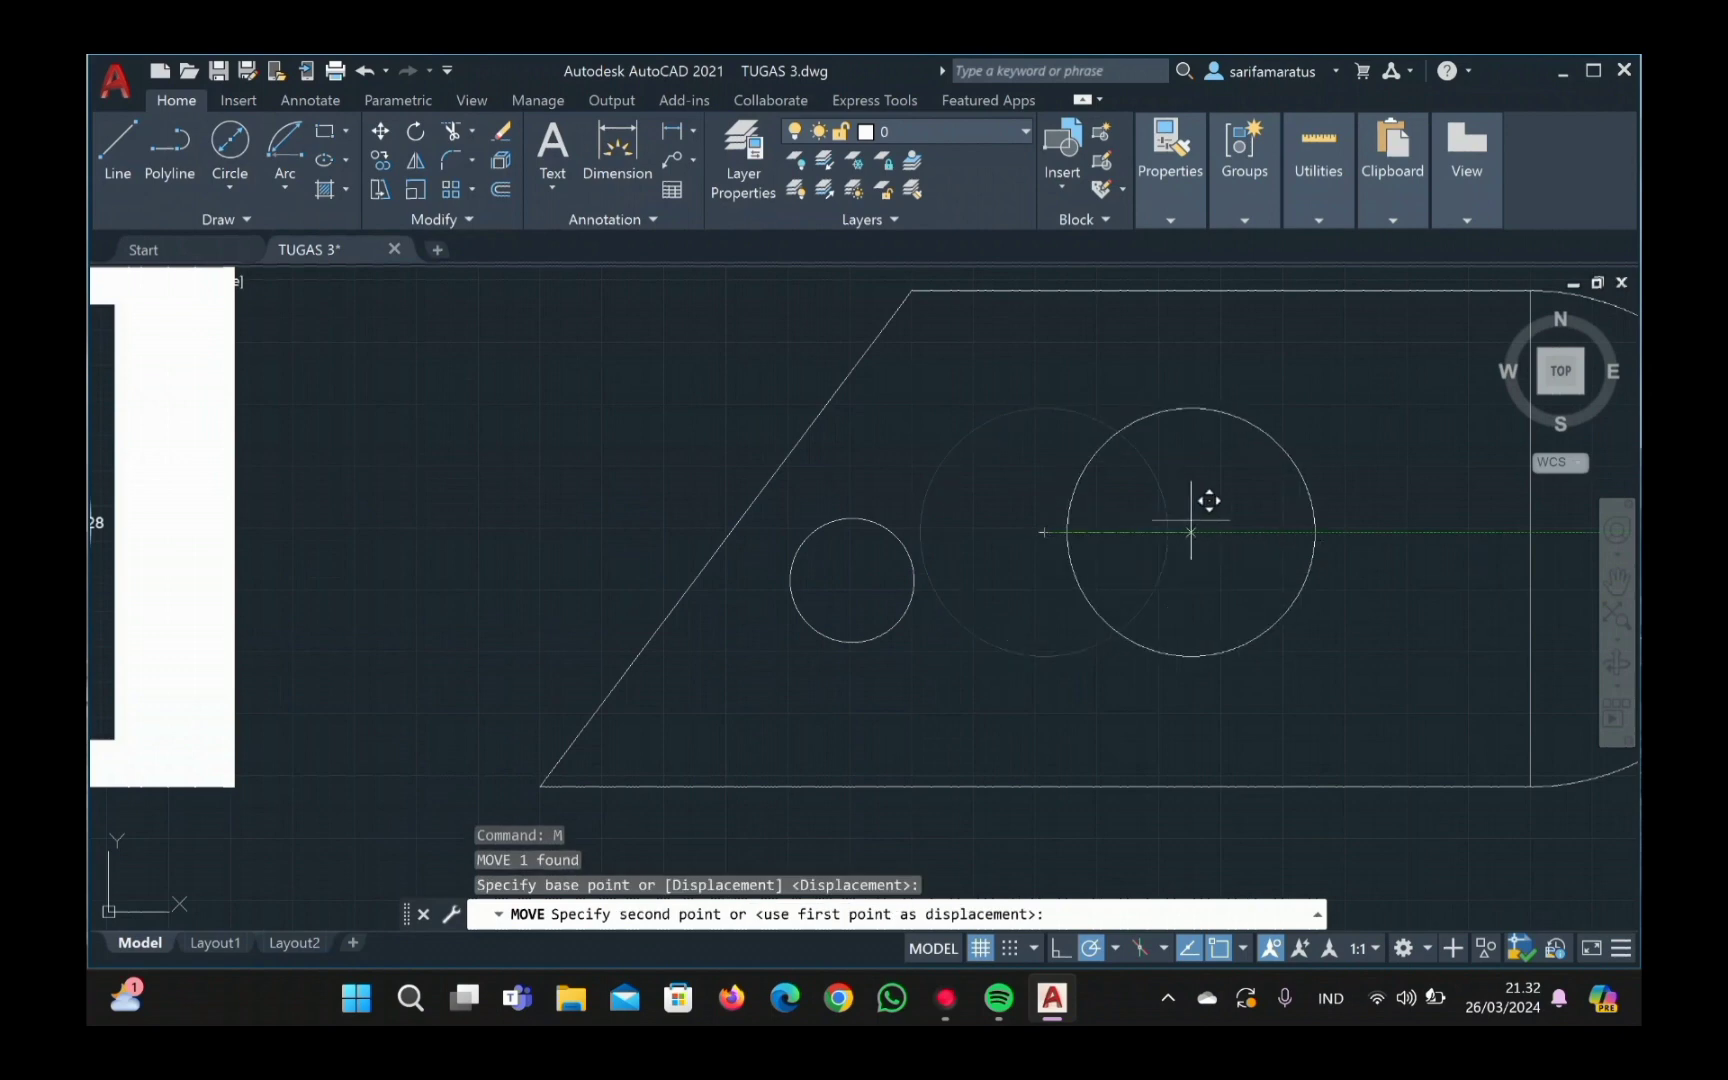
pyautogui.click(1191, 532)
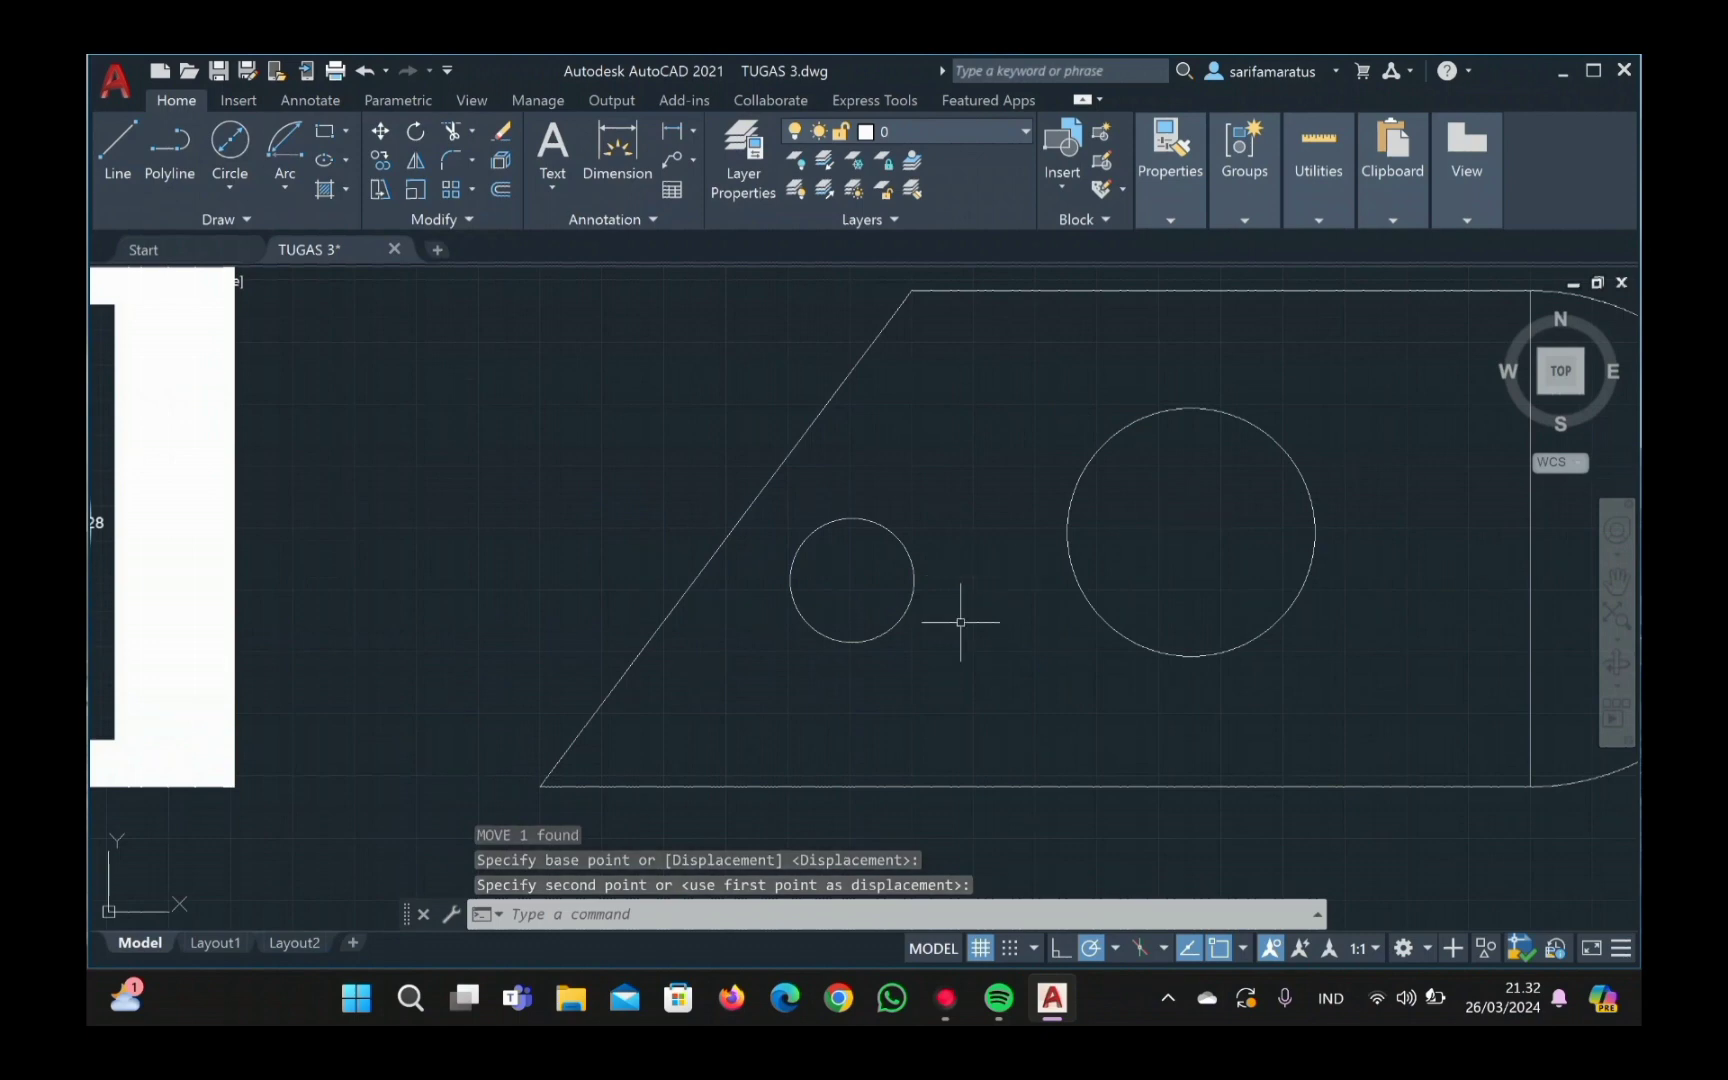
# Step: Add a linear dimension to the outline's upper edge, with the dimension line about 65 above it
pyautogui.scroll(-4, 960, 622)
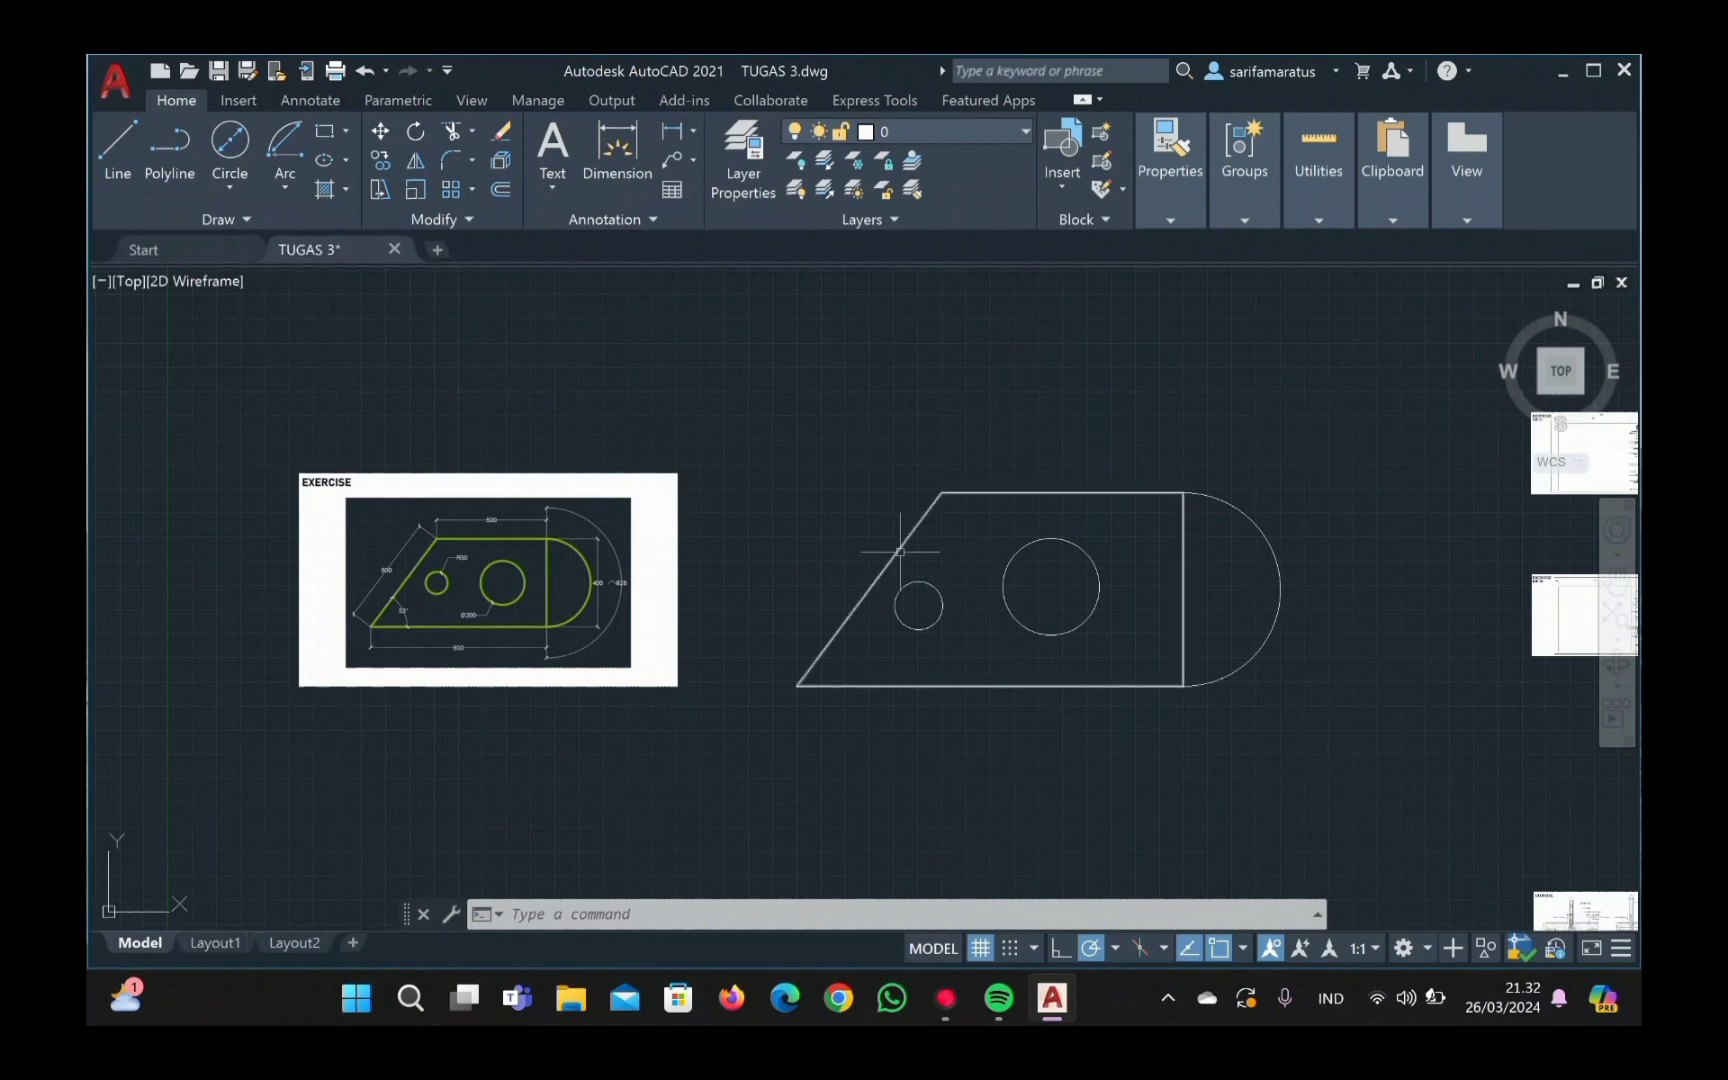
pyautogui.rightClick(601, 183)
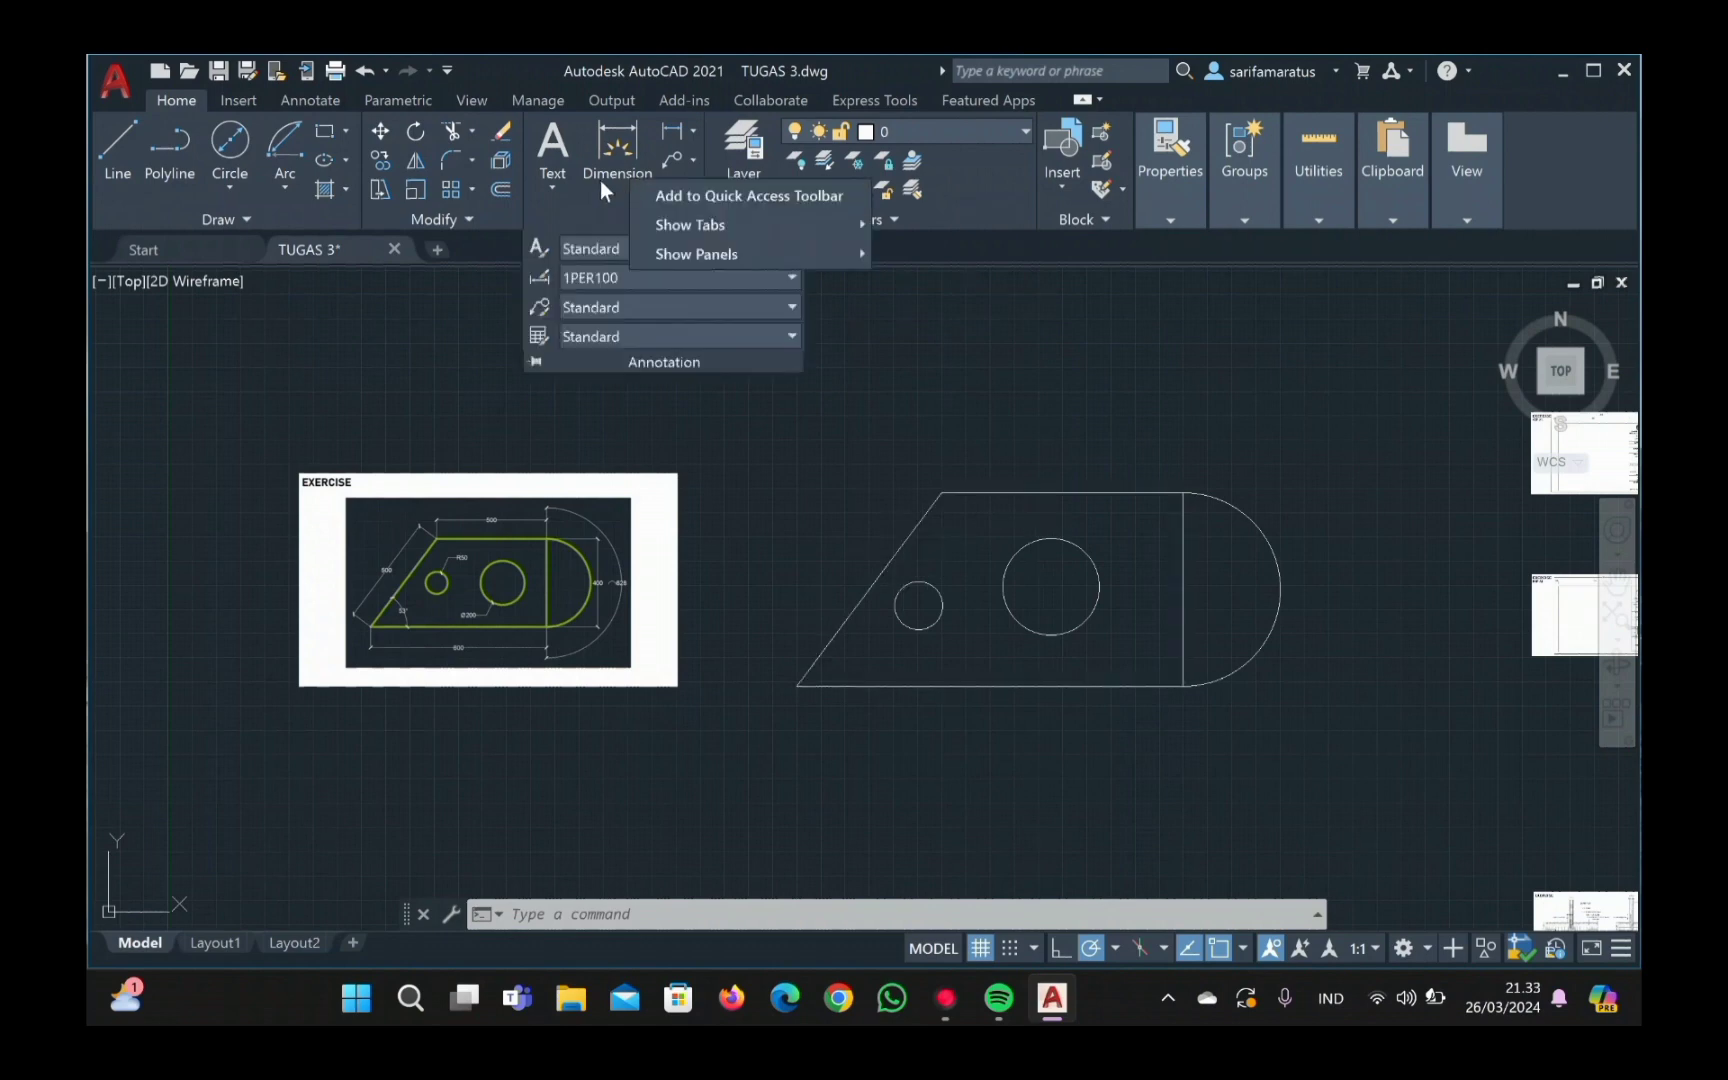
pyautogui.click(316, 90)
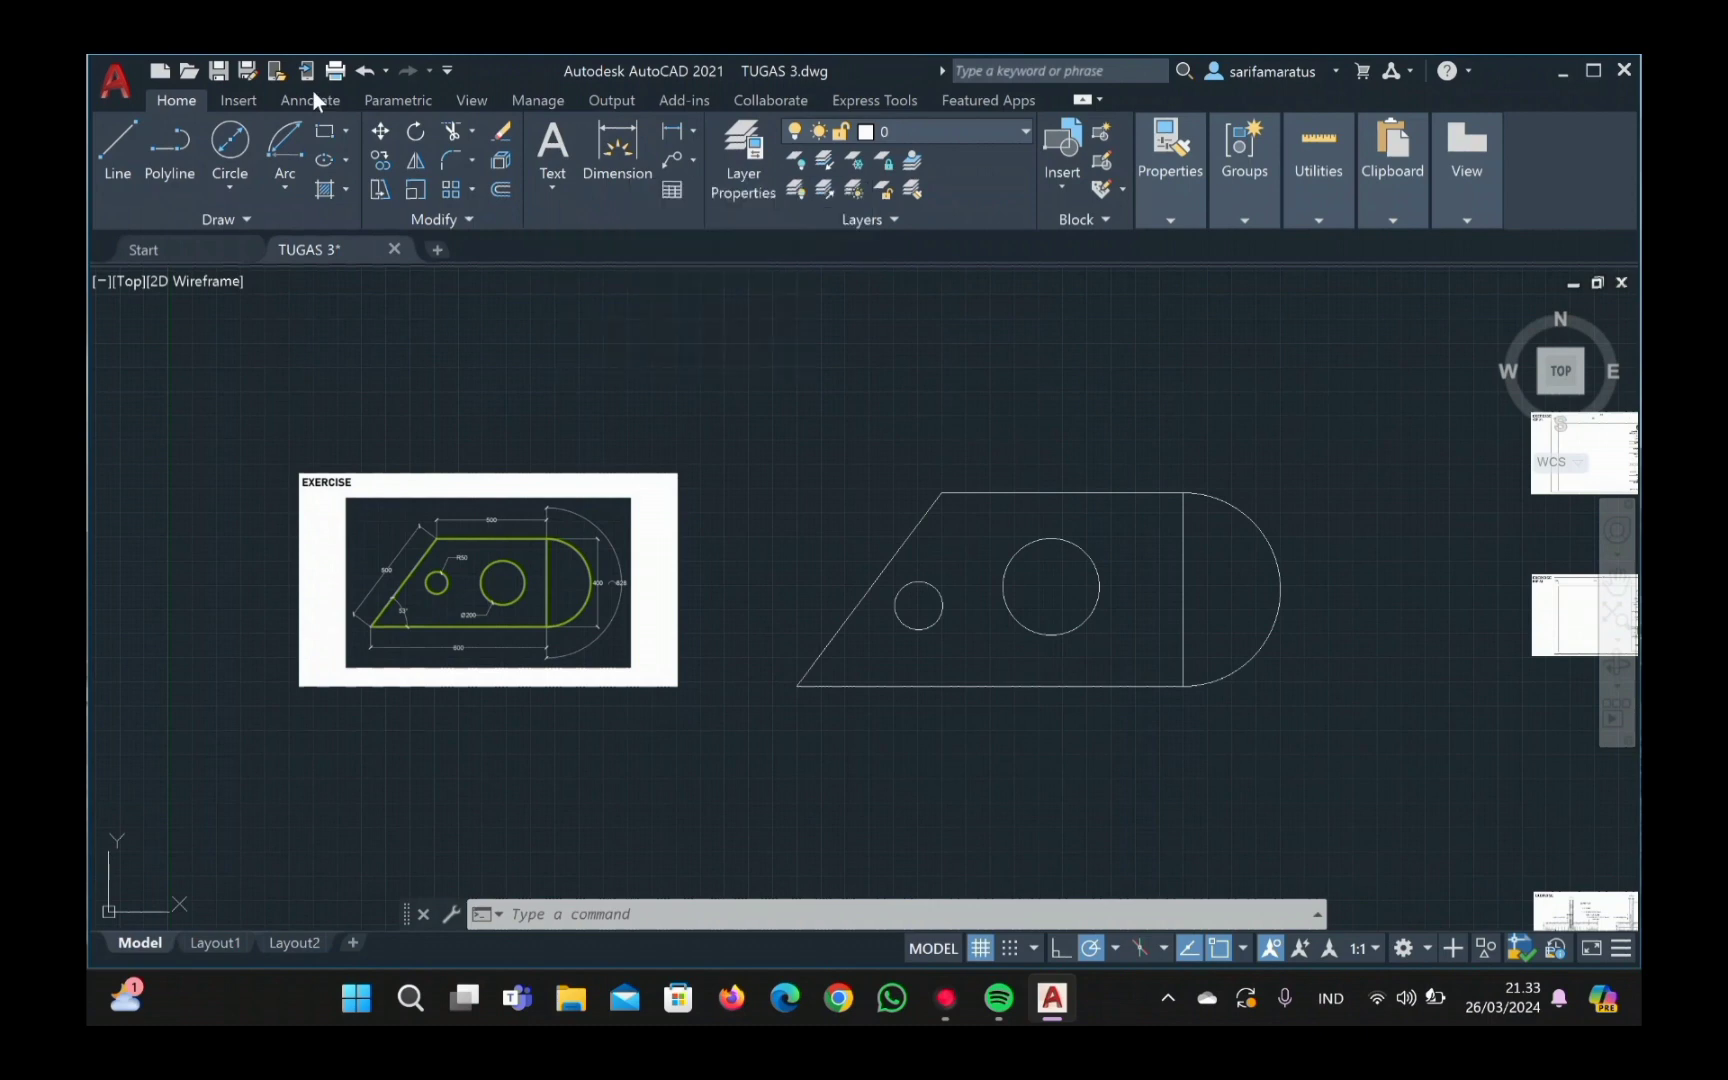
pyautogui.click(320, 99)
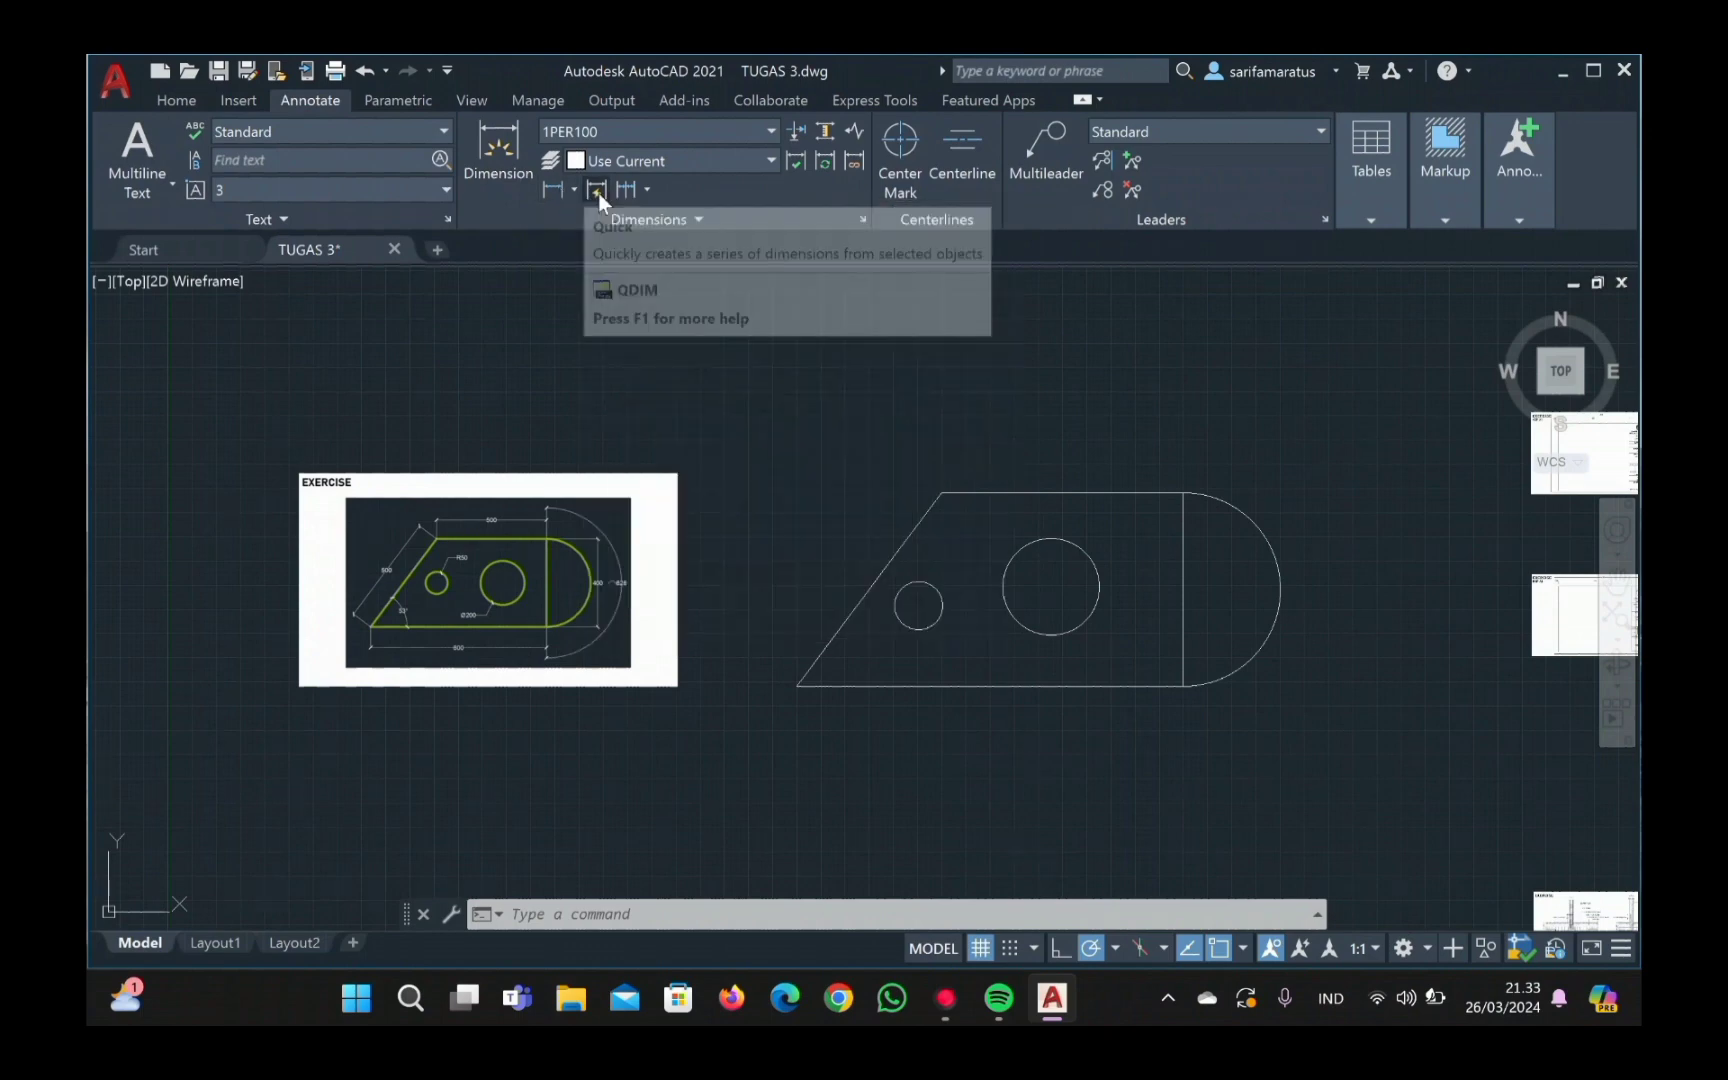
pyautogui.click(575, 189)
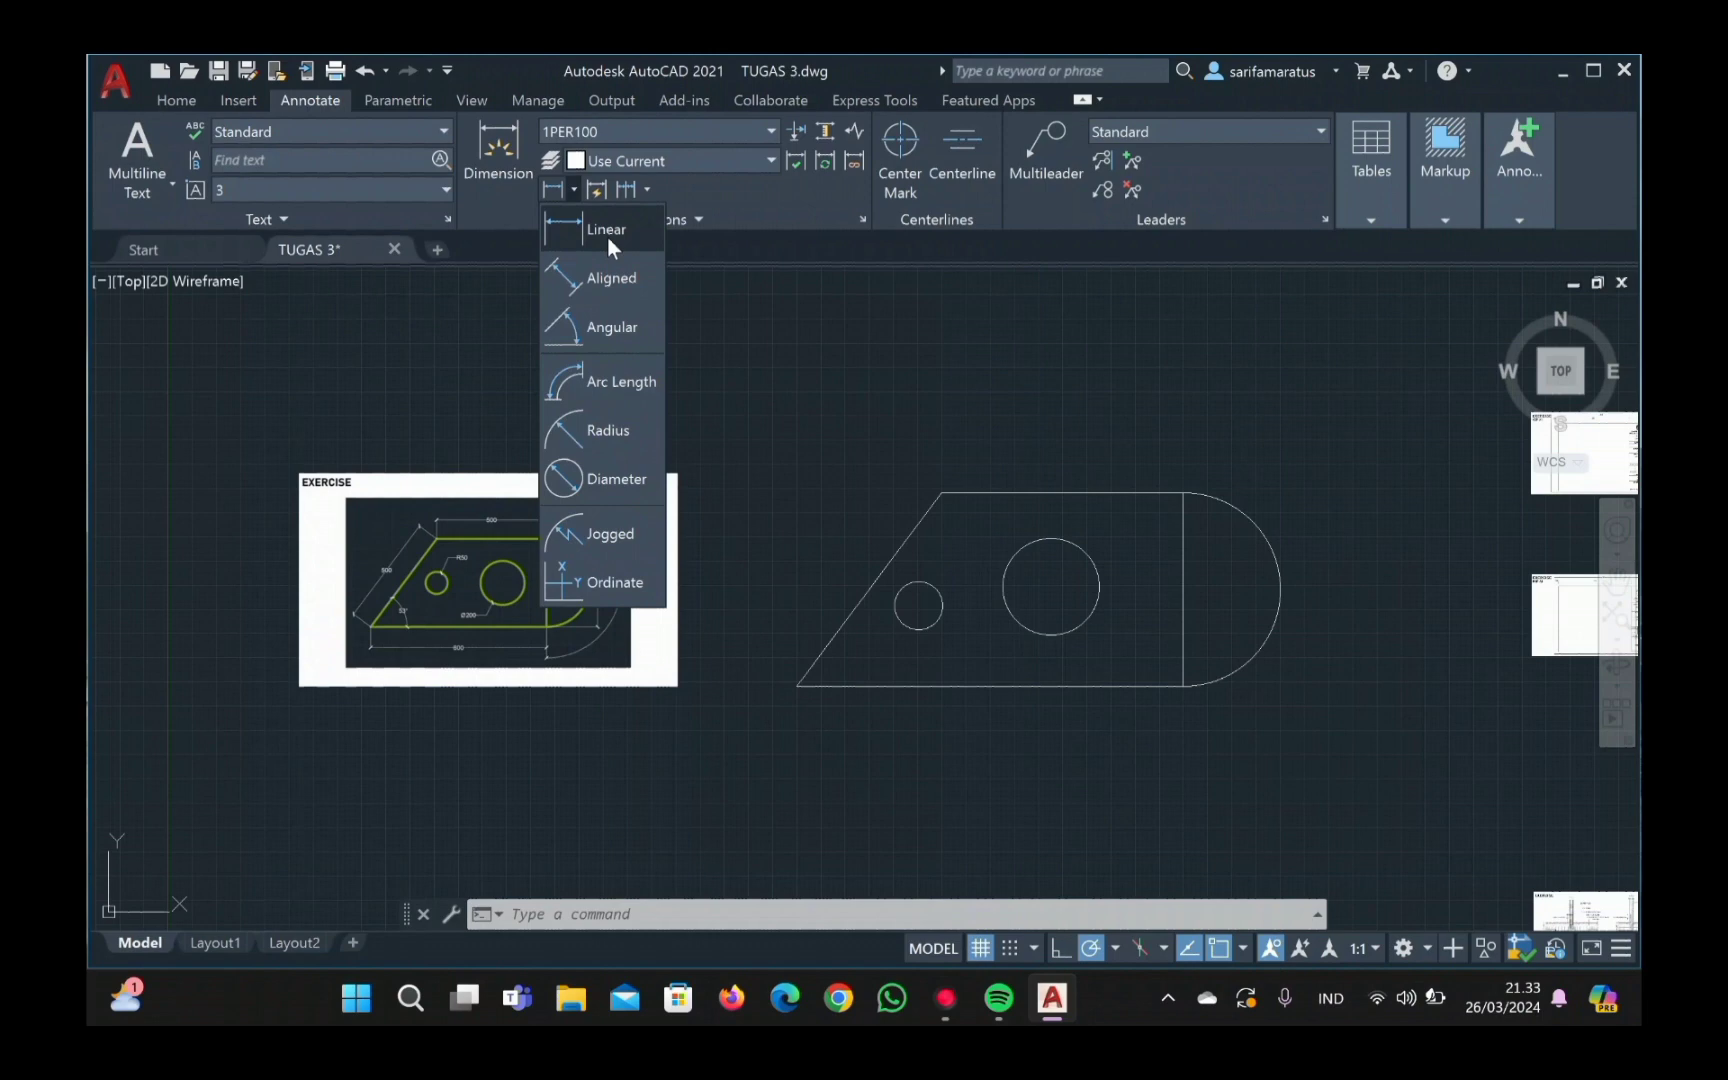
pyautogui.click(606, 232)
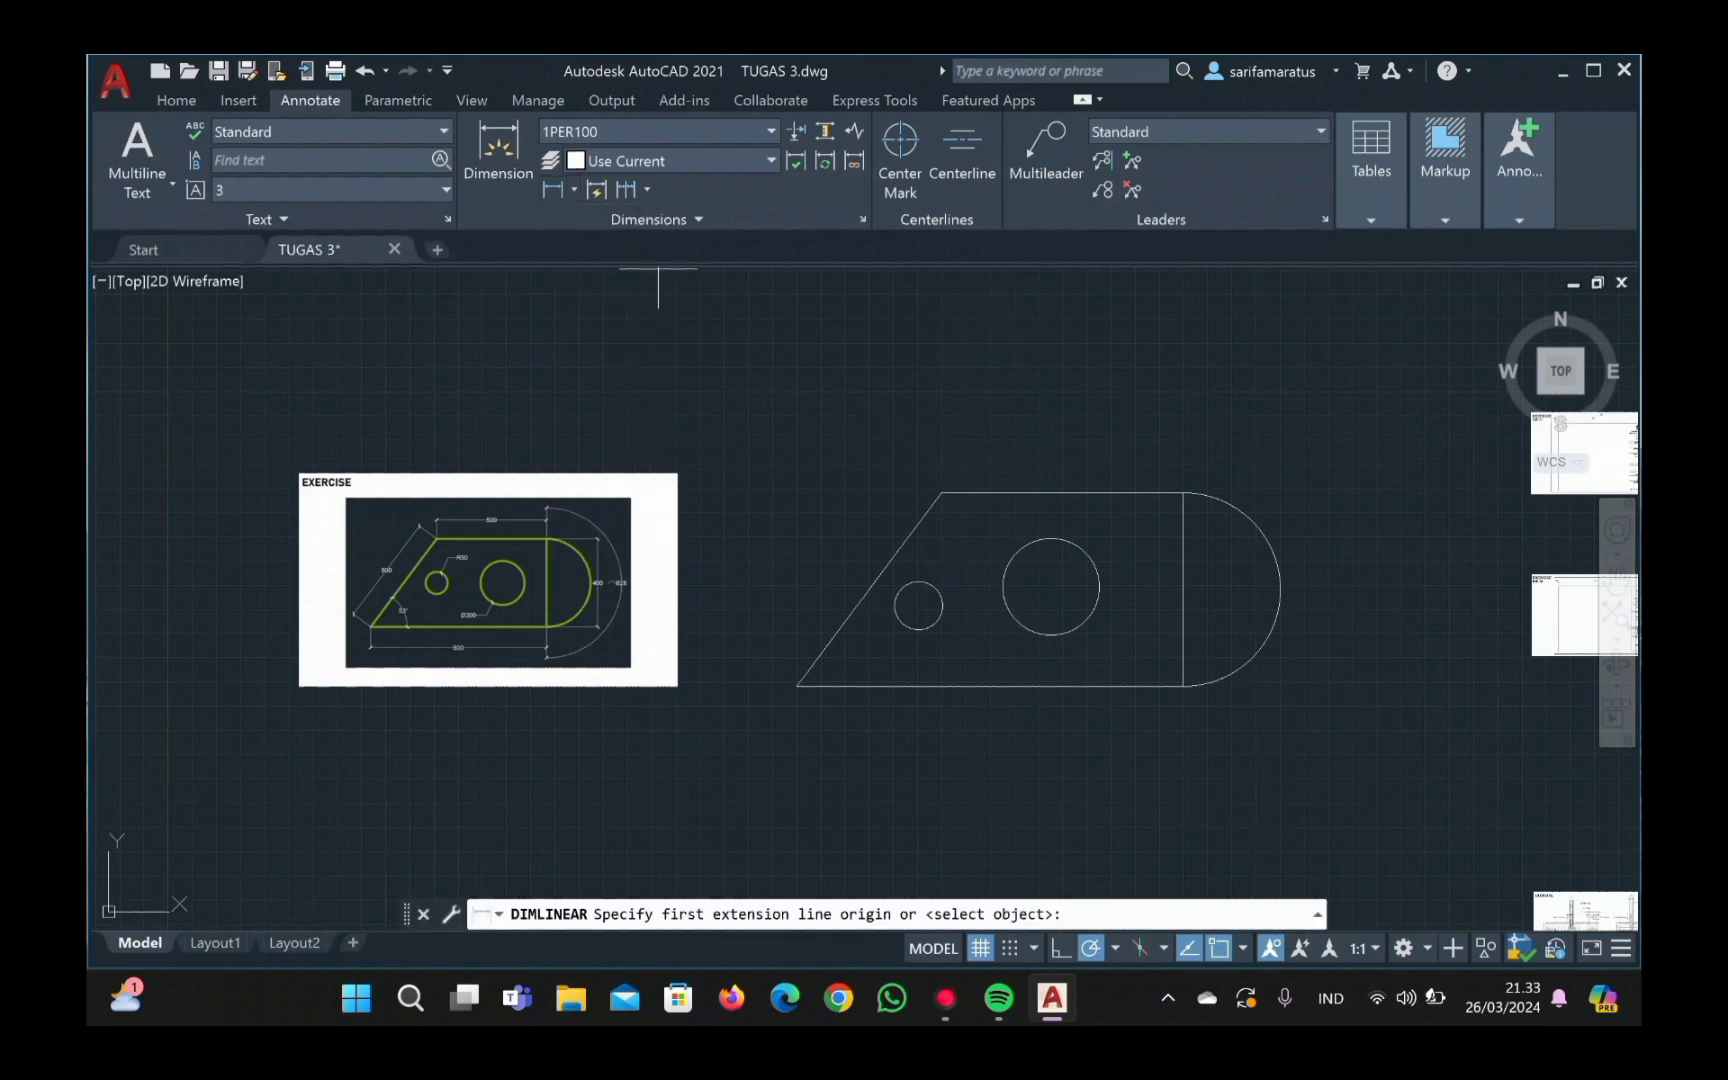
pyautogui.click(941, 493)
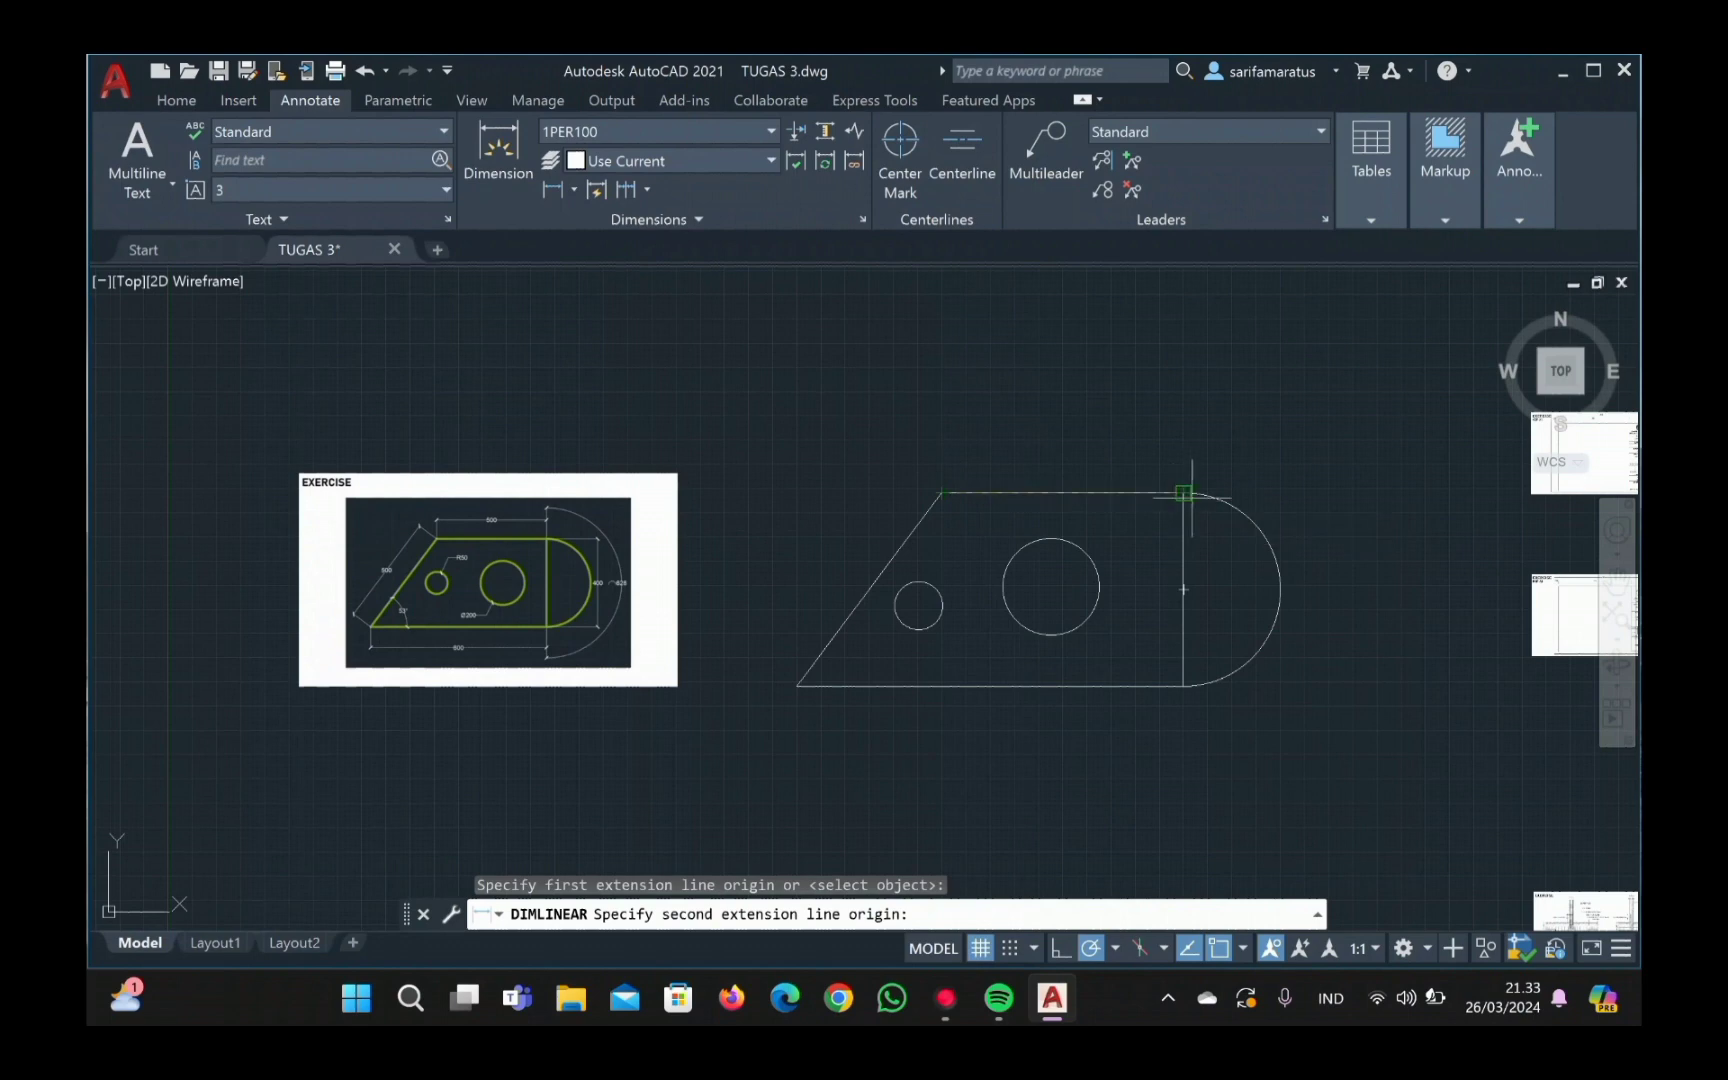
pyautogui.click(1183, 492)
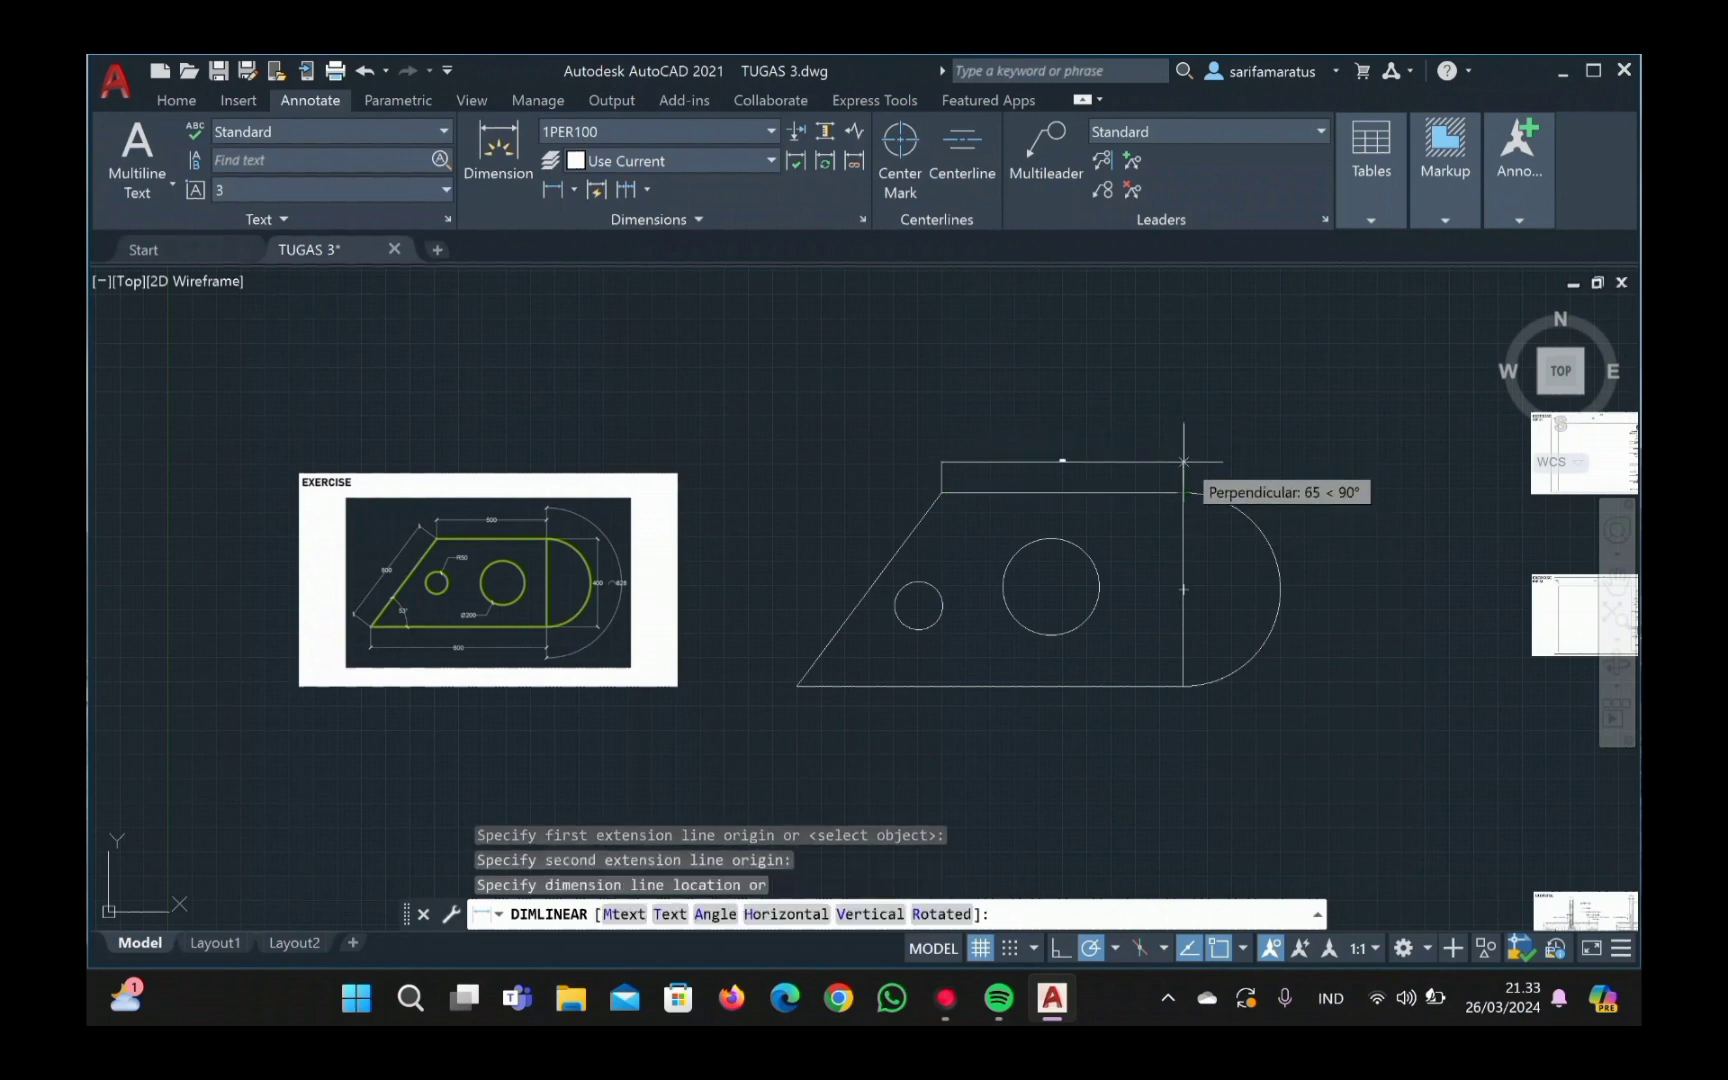
pyautogui.click(1183, 463)
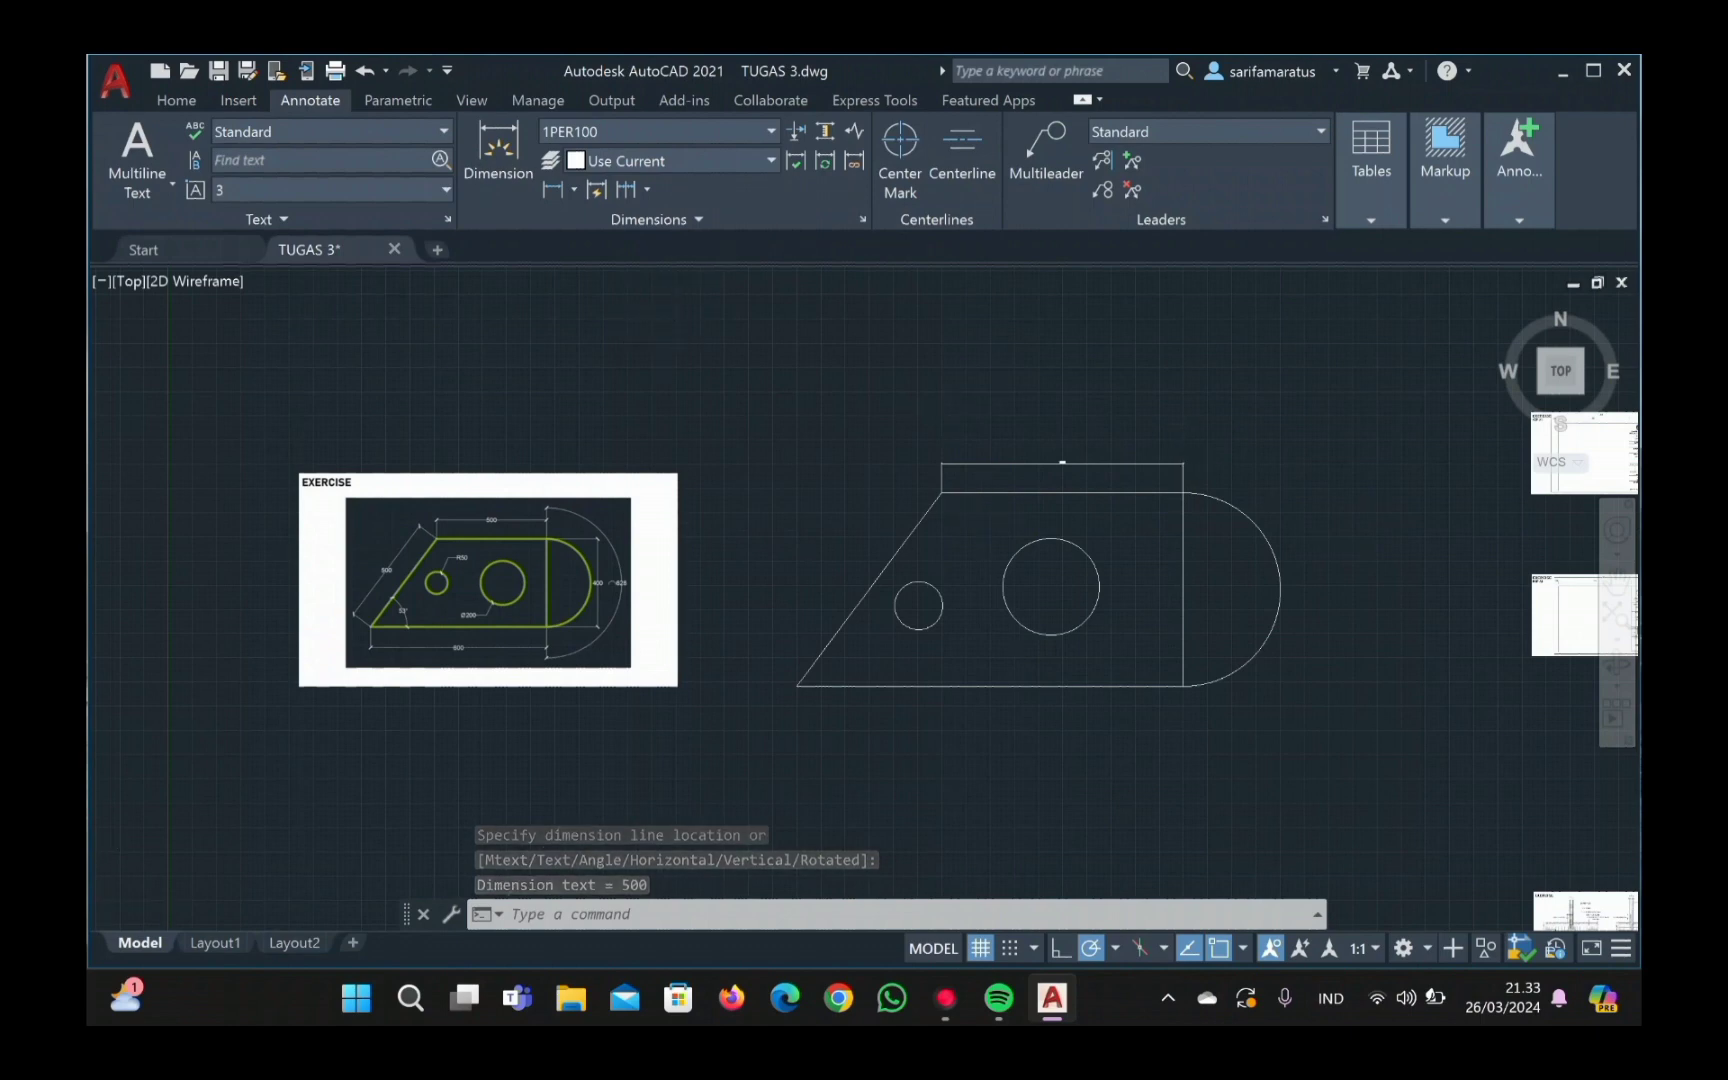
# Step: Try to change the text style and text settings of the linear dimension above the outline's upper edge
pyautogui.scroll(6, 1002, 526)
pyautogui.moveTo(1045, 432); pyautogui.dragTo(845, 675, button='middle')
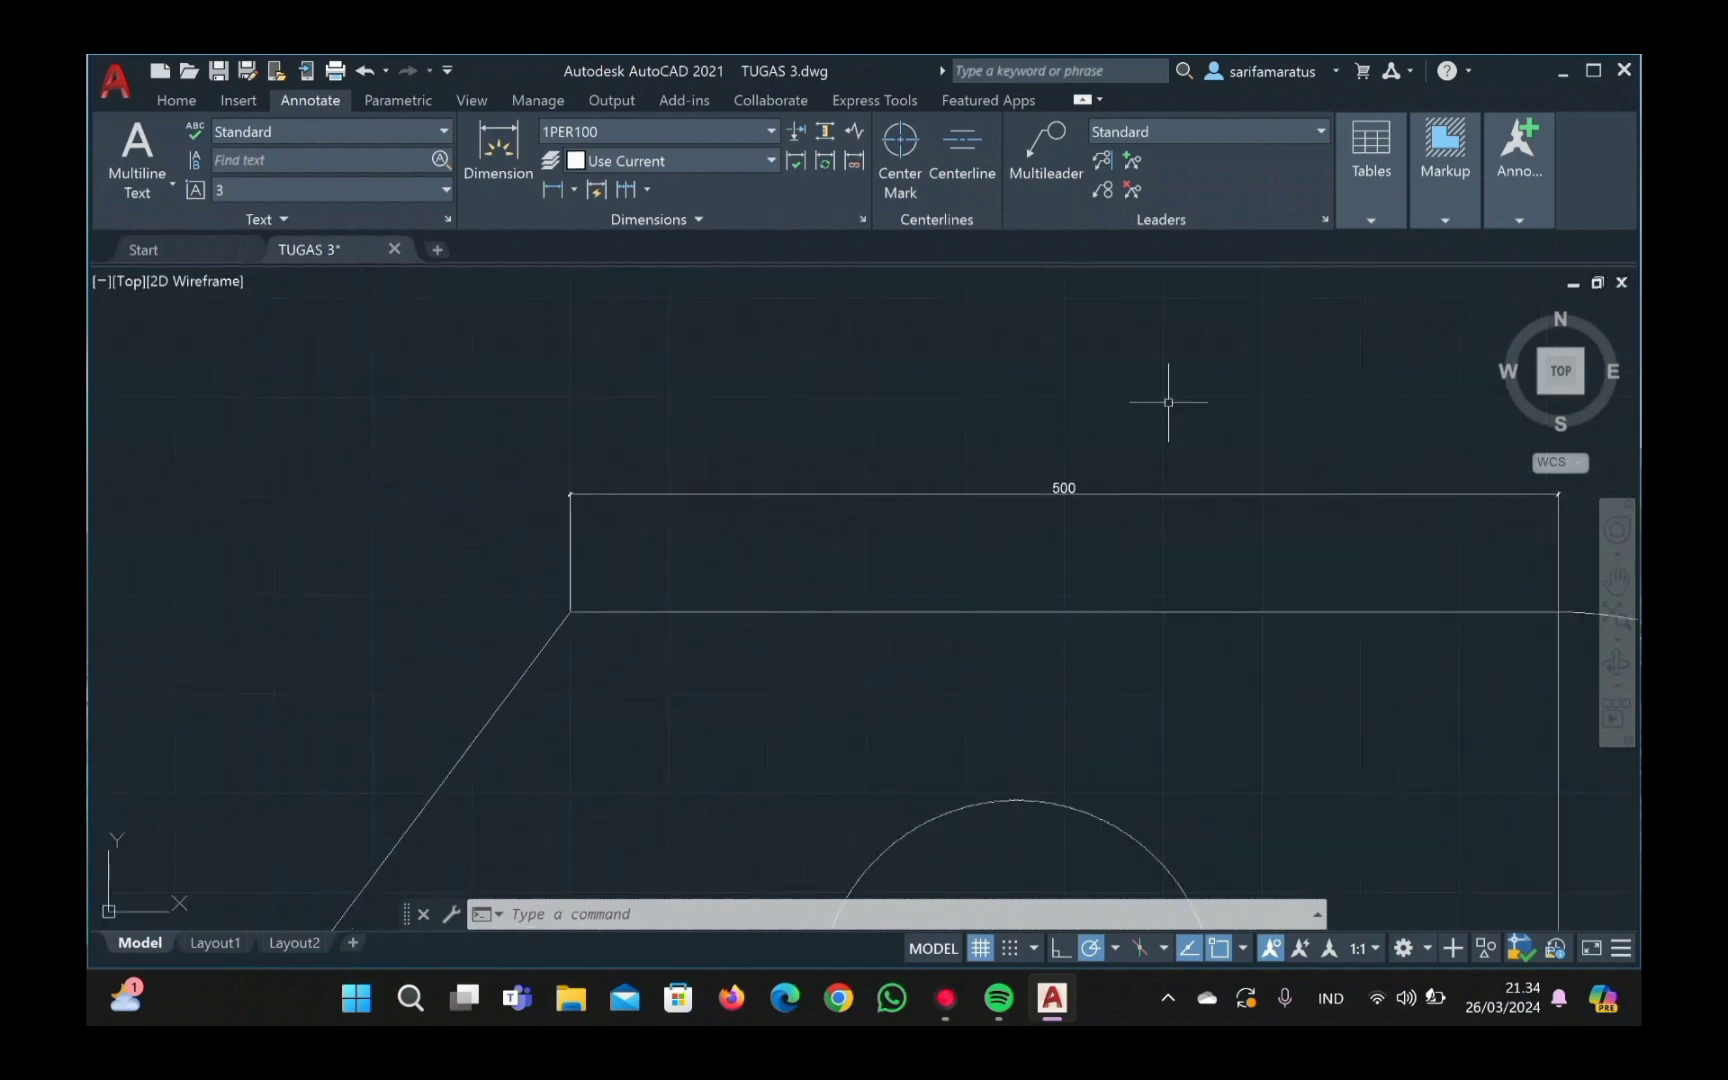
pyautogui.click(1062, 487)
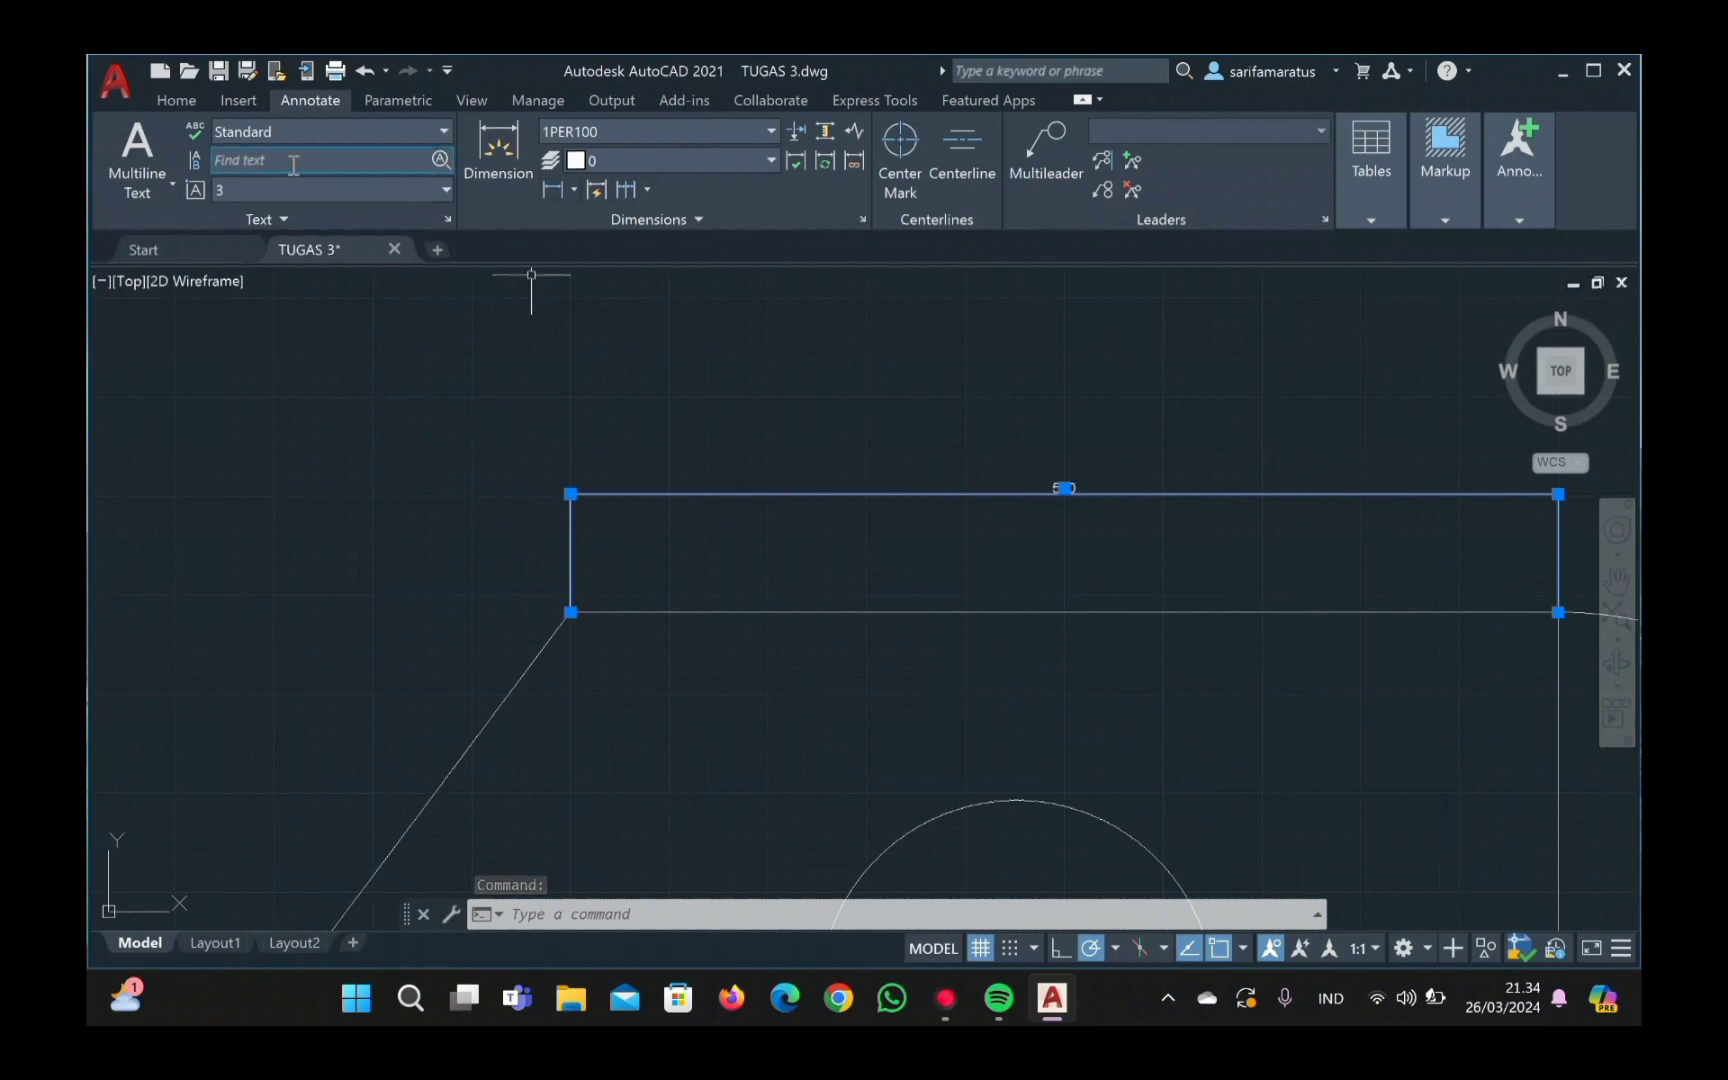
pyautogui.click(445, 132)
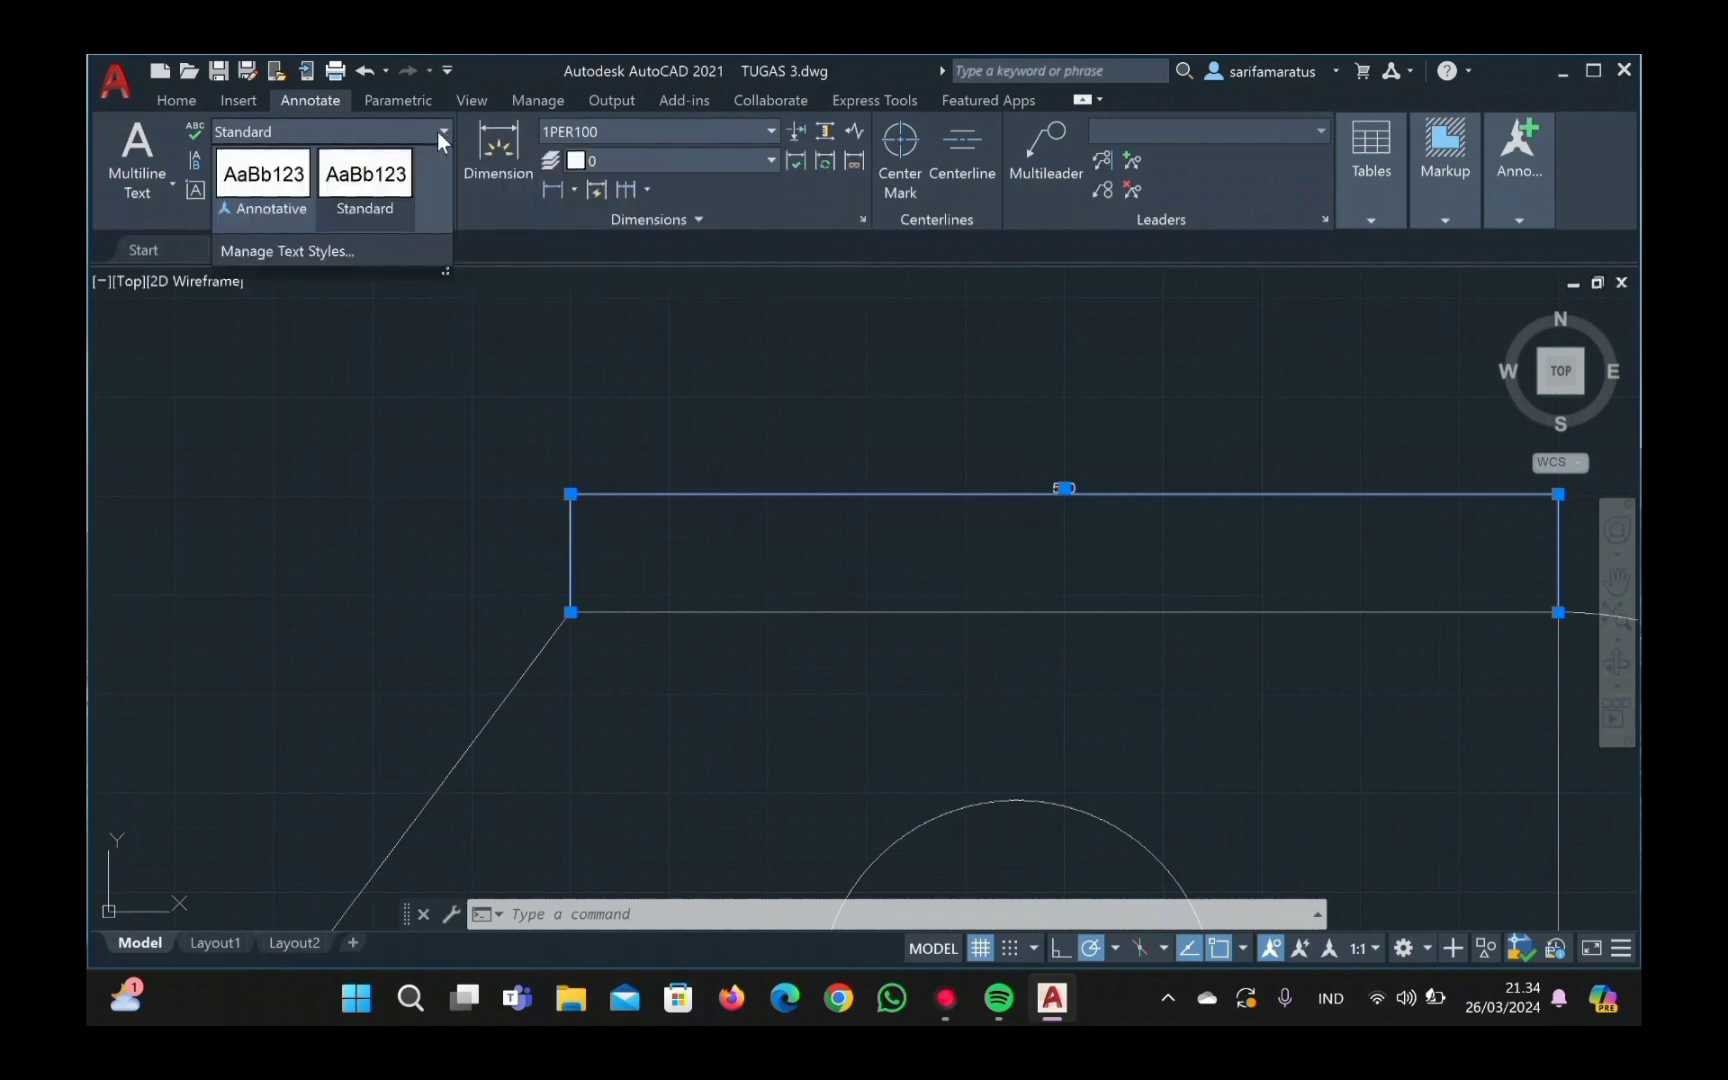
pyautogui.click(337, 202)
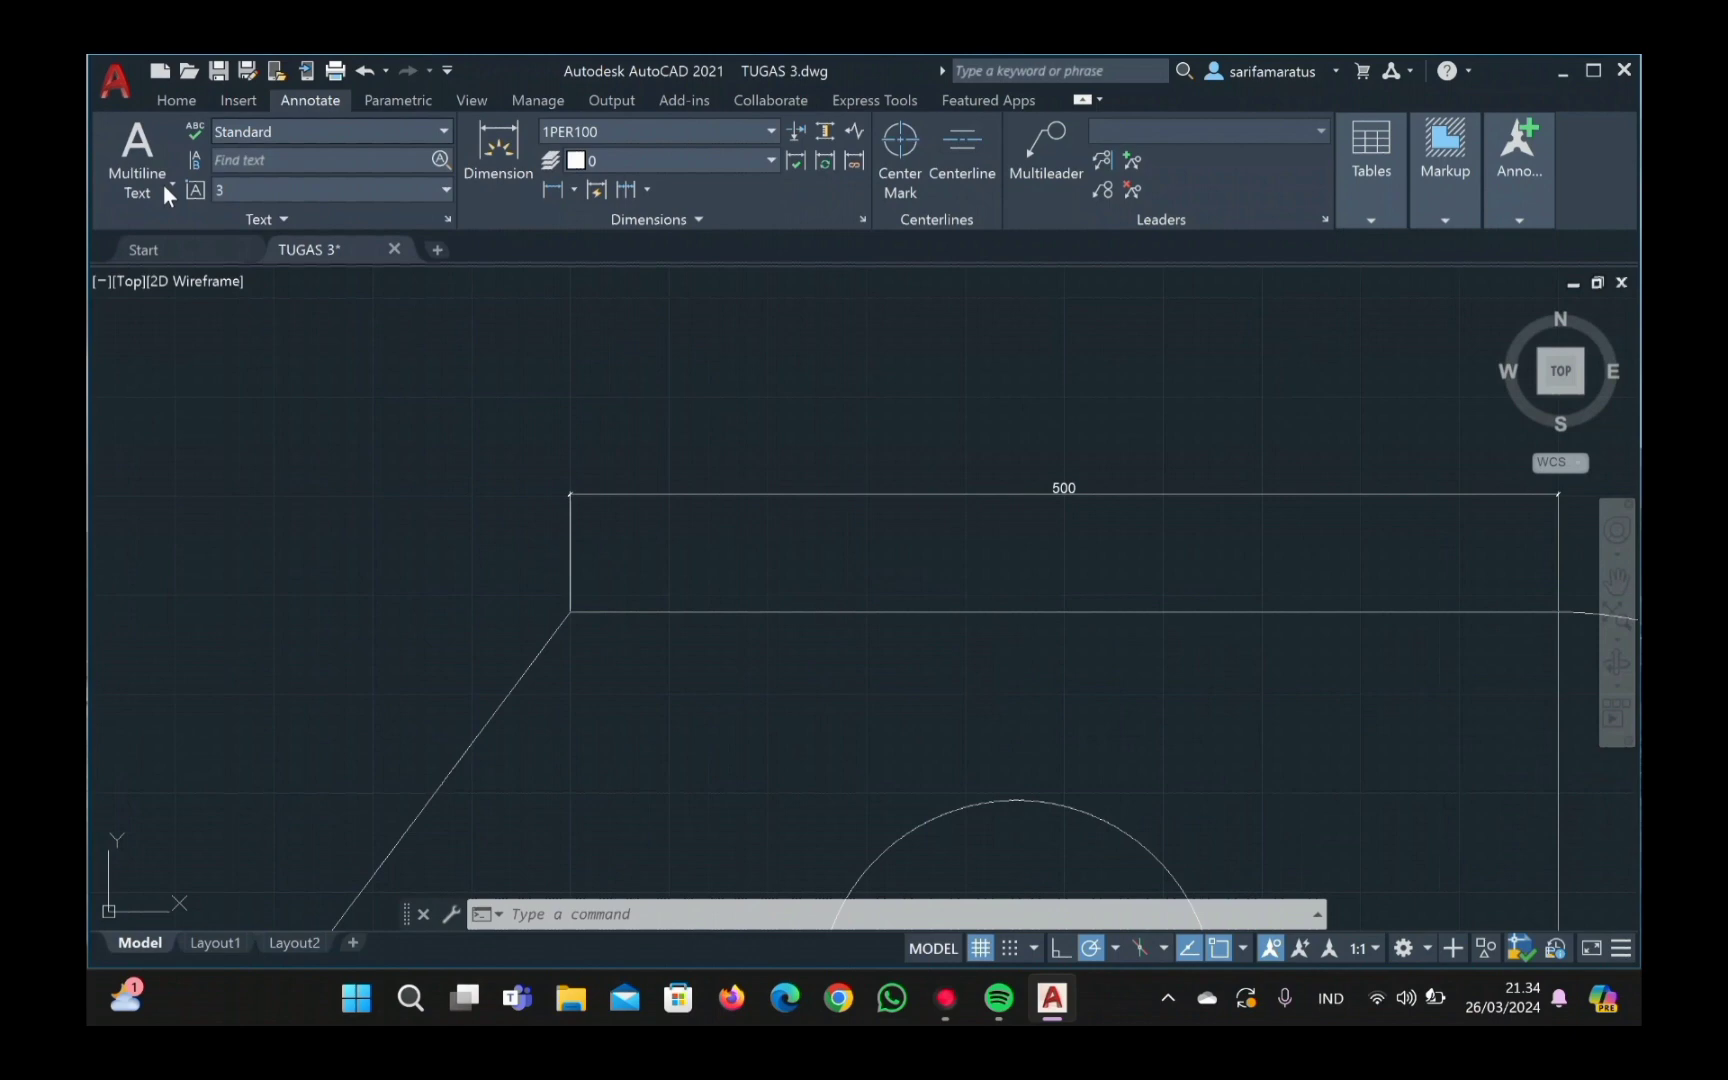
pyautogui.click(290, 219)
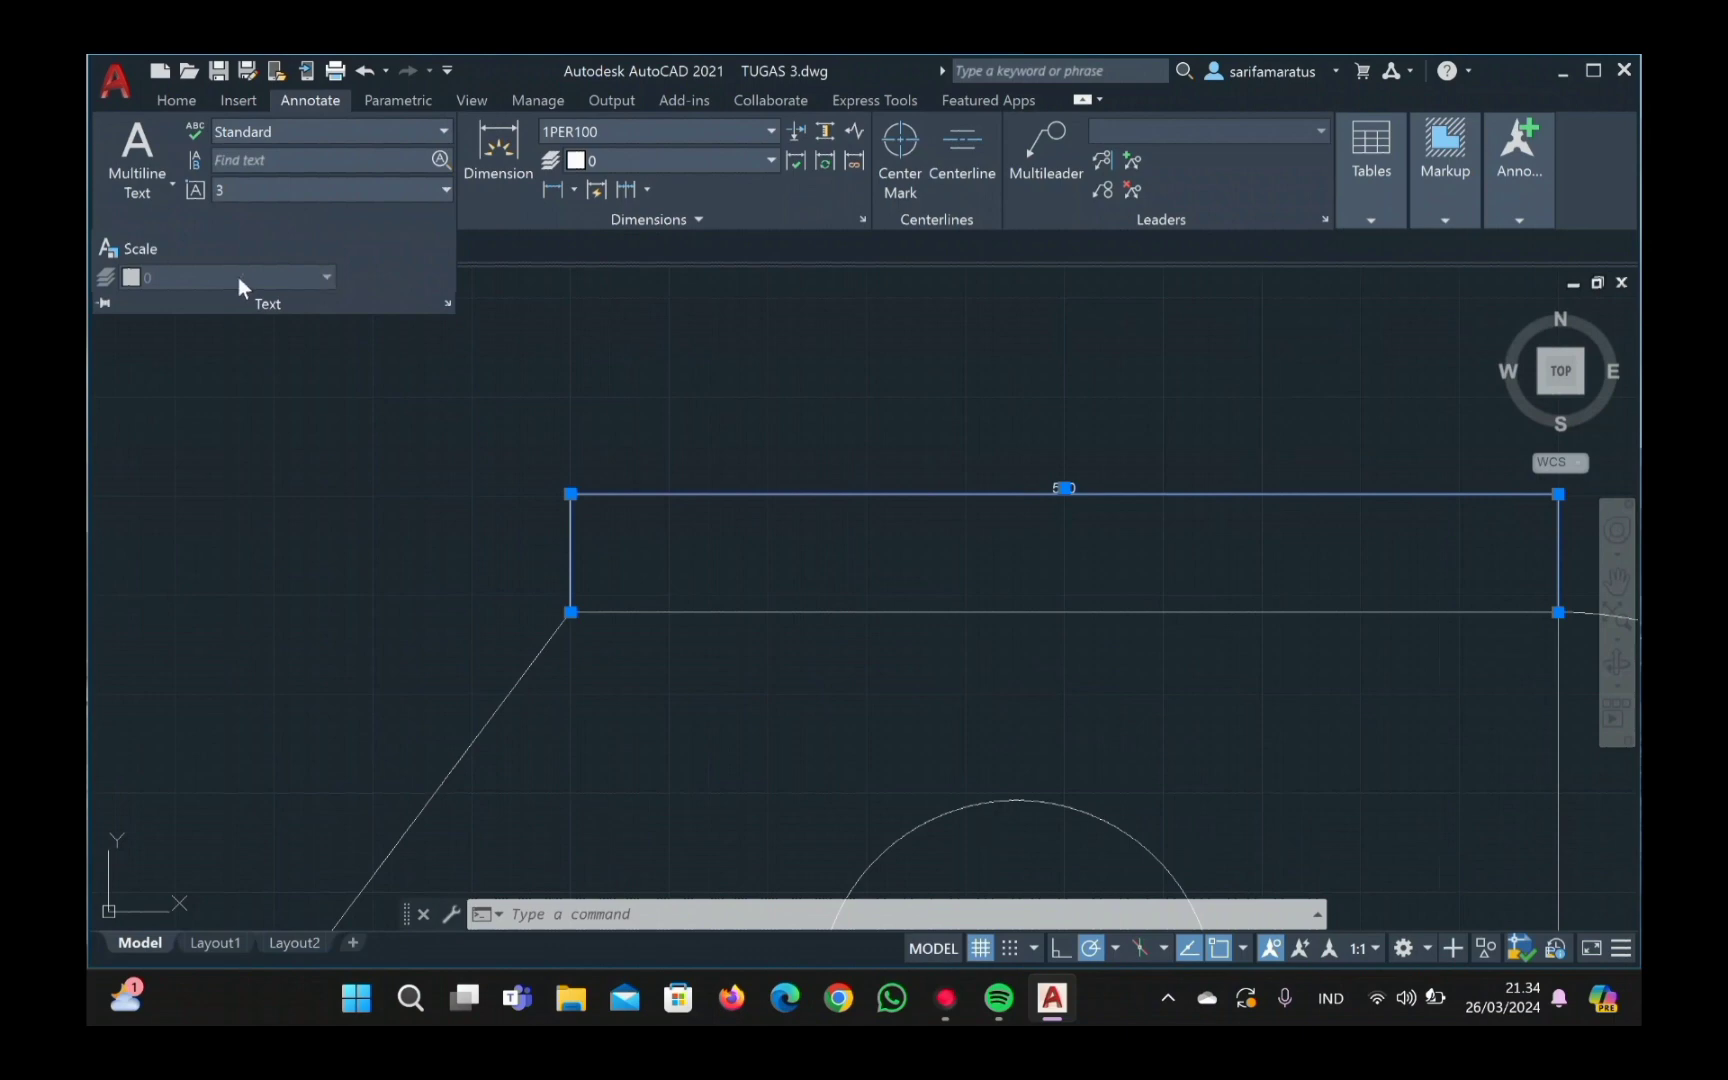
pyautogui.write('2')
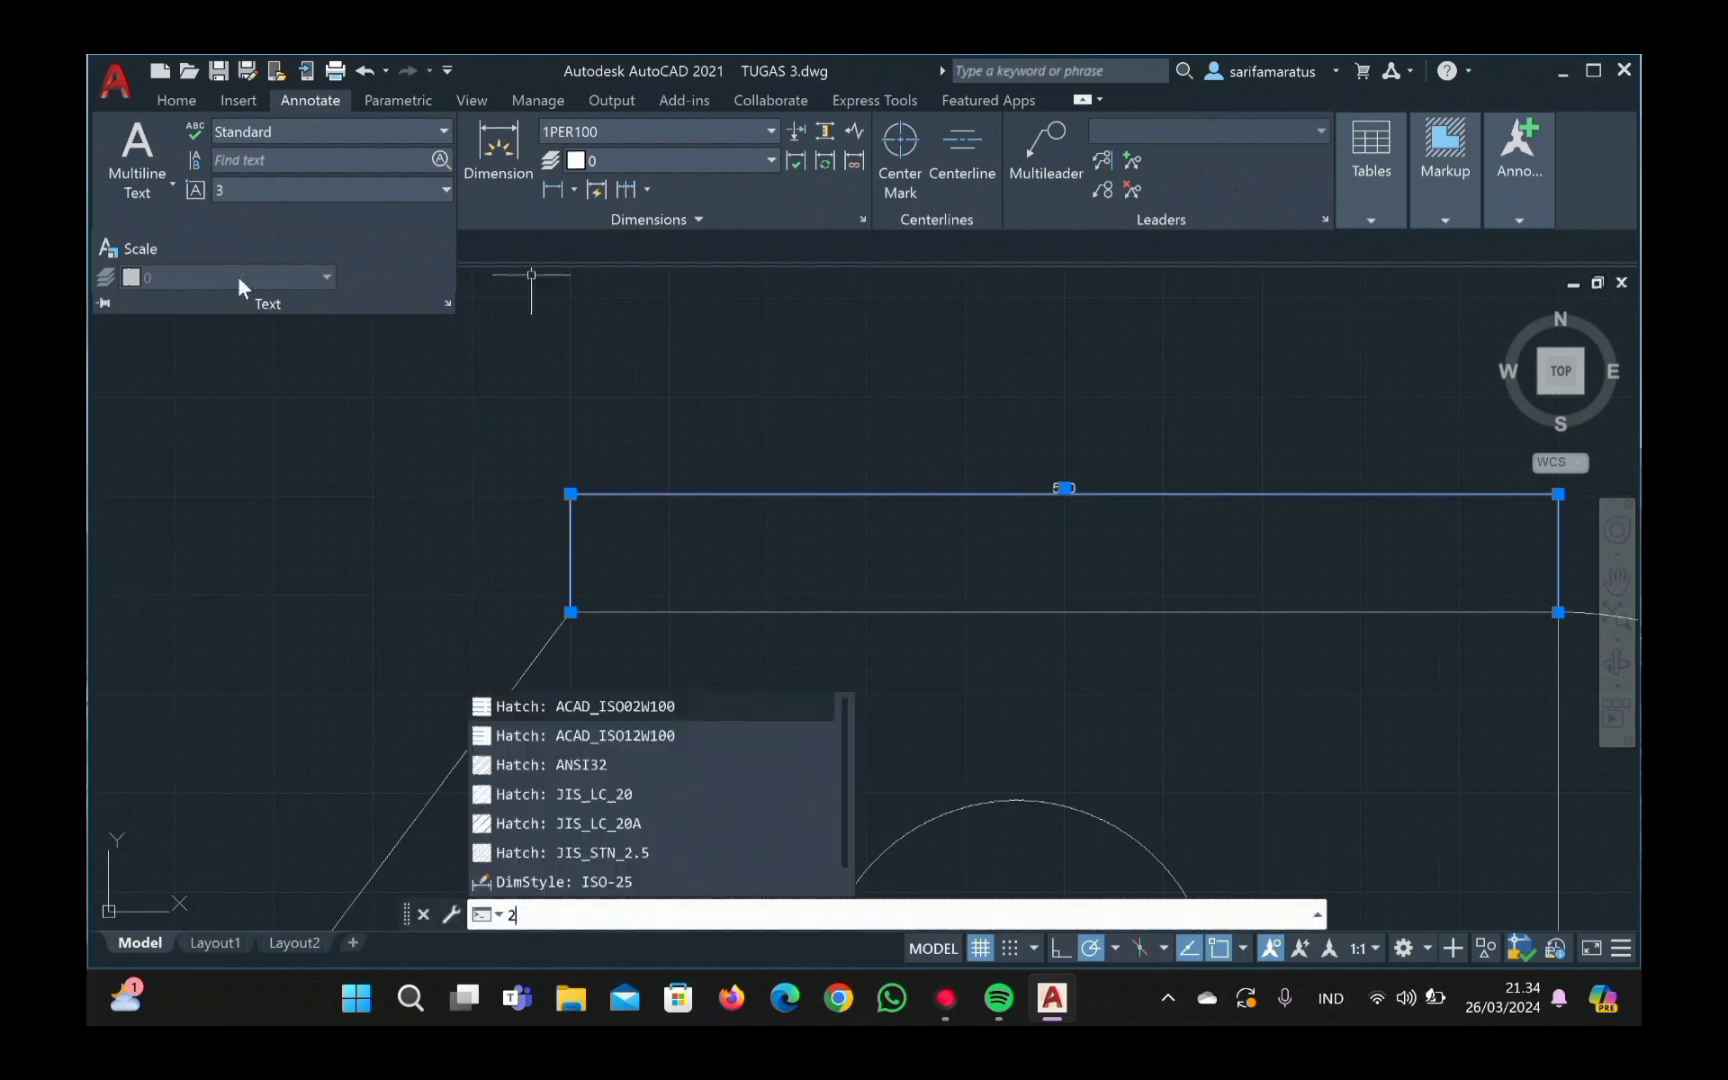
pyautogui.press('BackSpace')
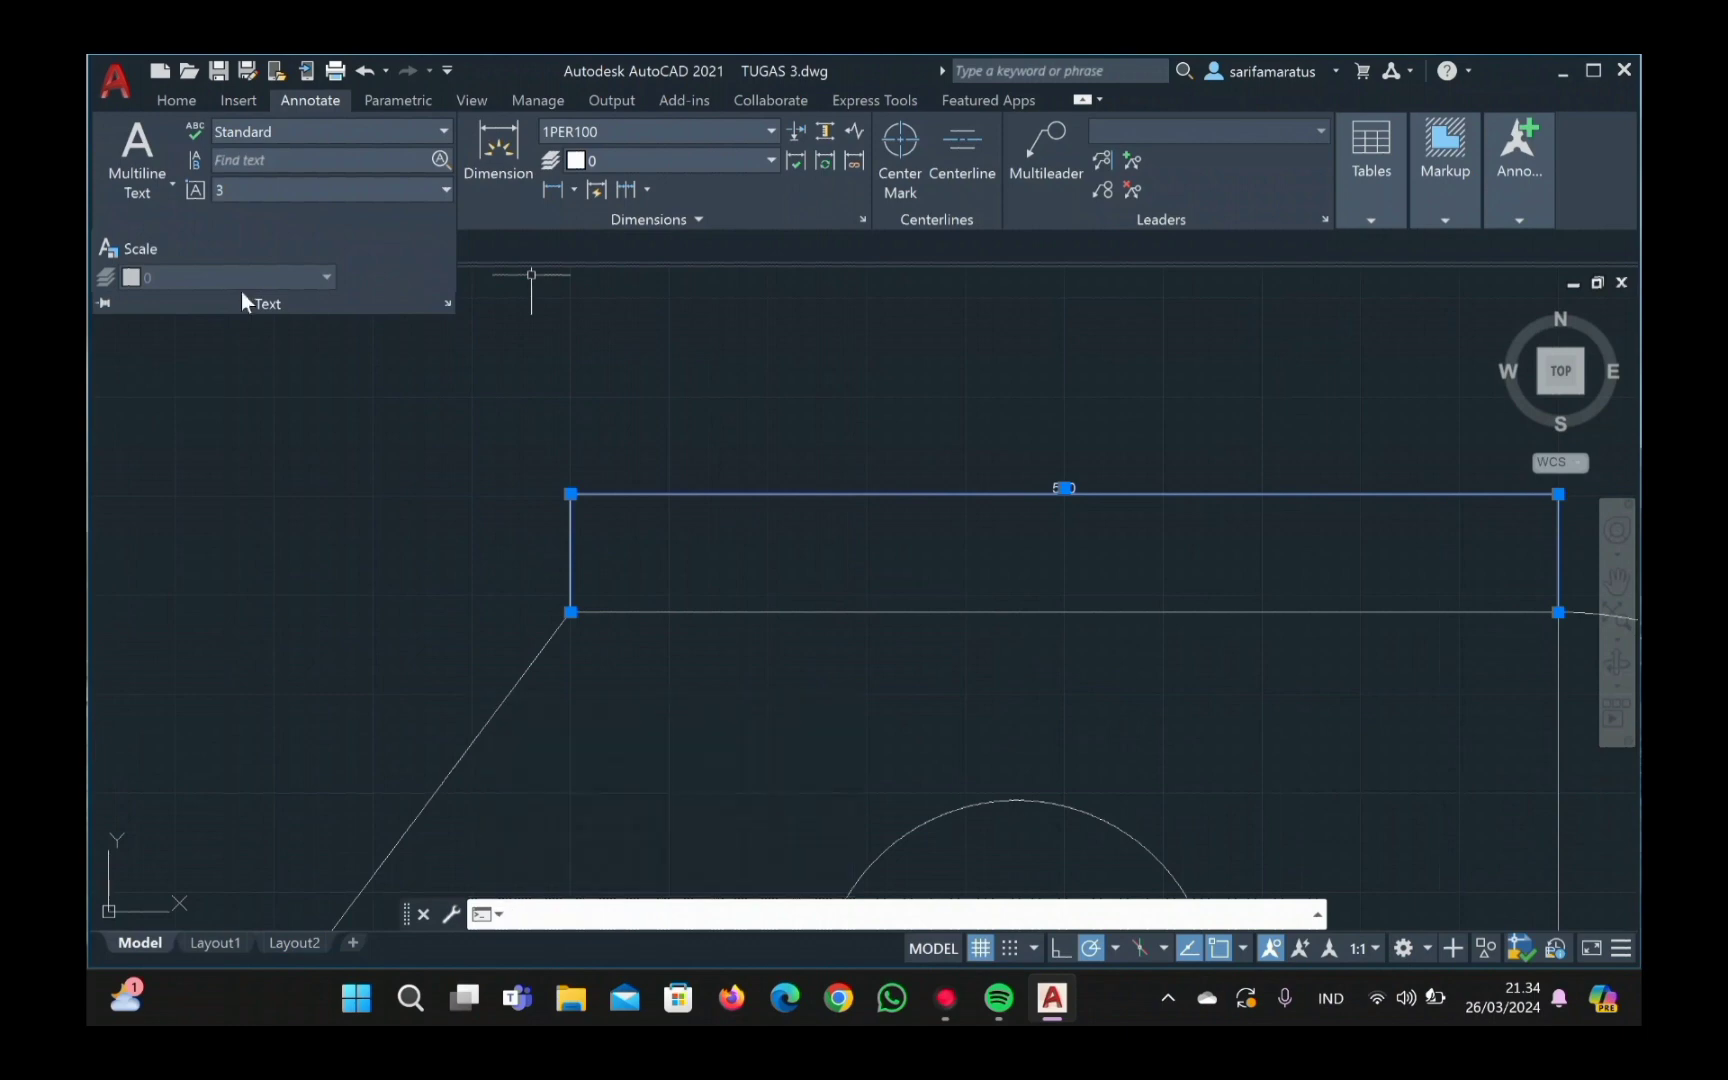
pyautogui.click(527, 351)
pyautogui.click(826, 466)
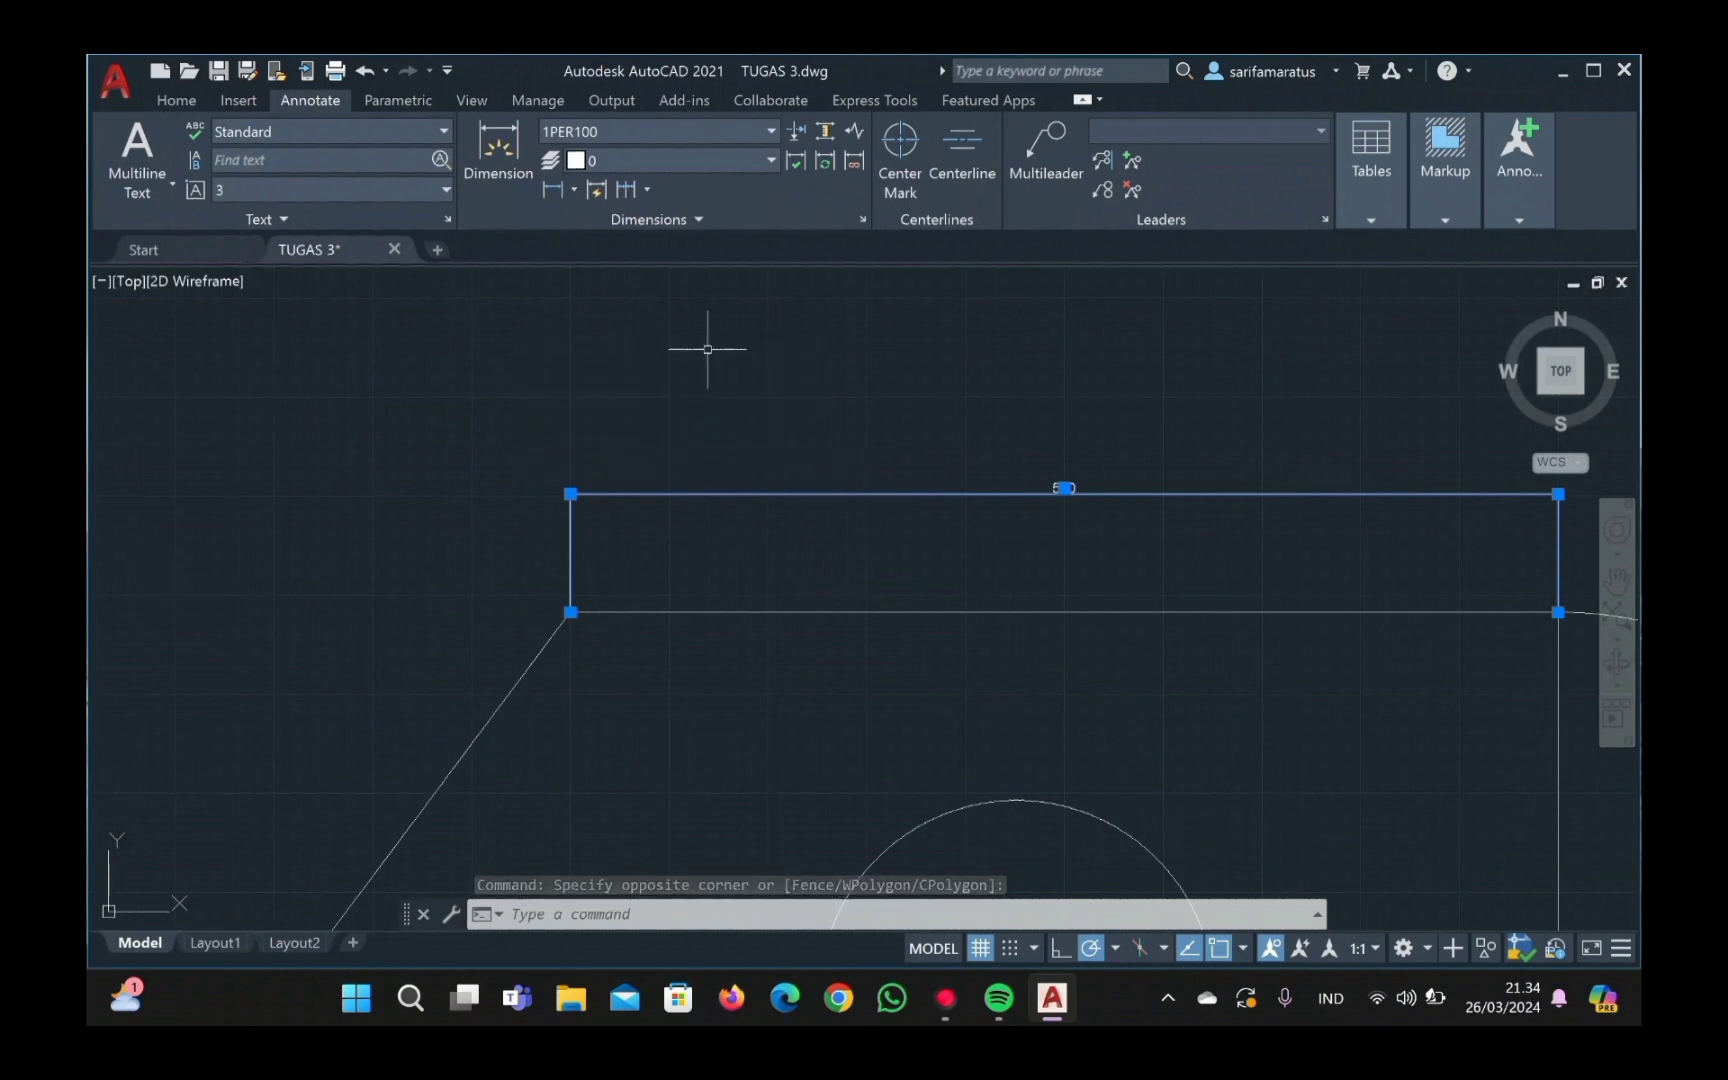
# Step: Add an aligned dimension to the slanted edge, between its upper and lower corners, with the dimension line outside the outline
pyautogui.scroll(-5, 791, 486)
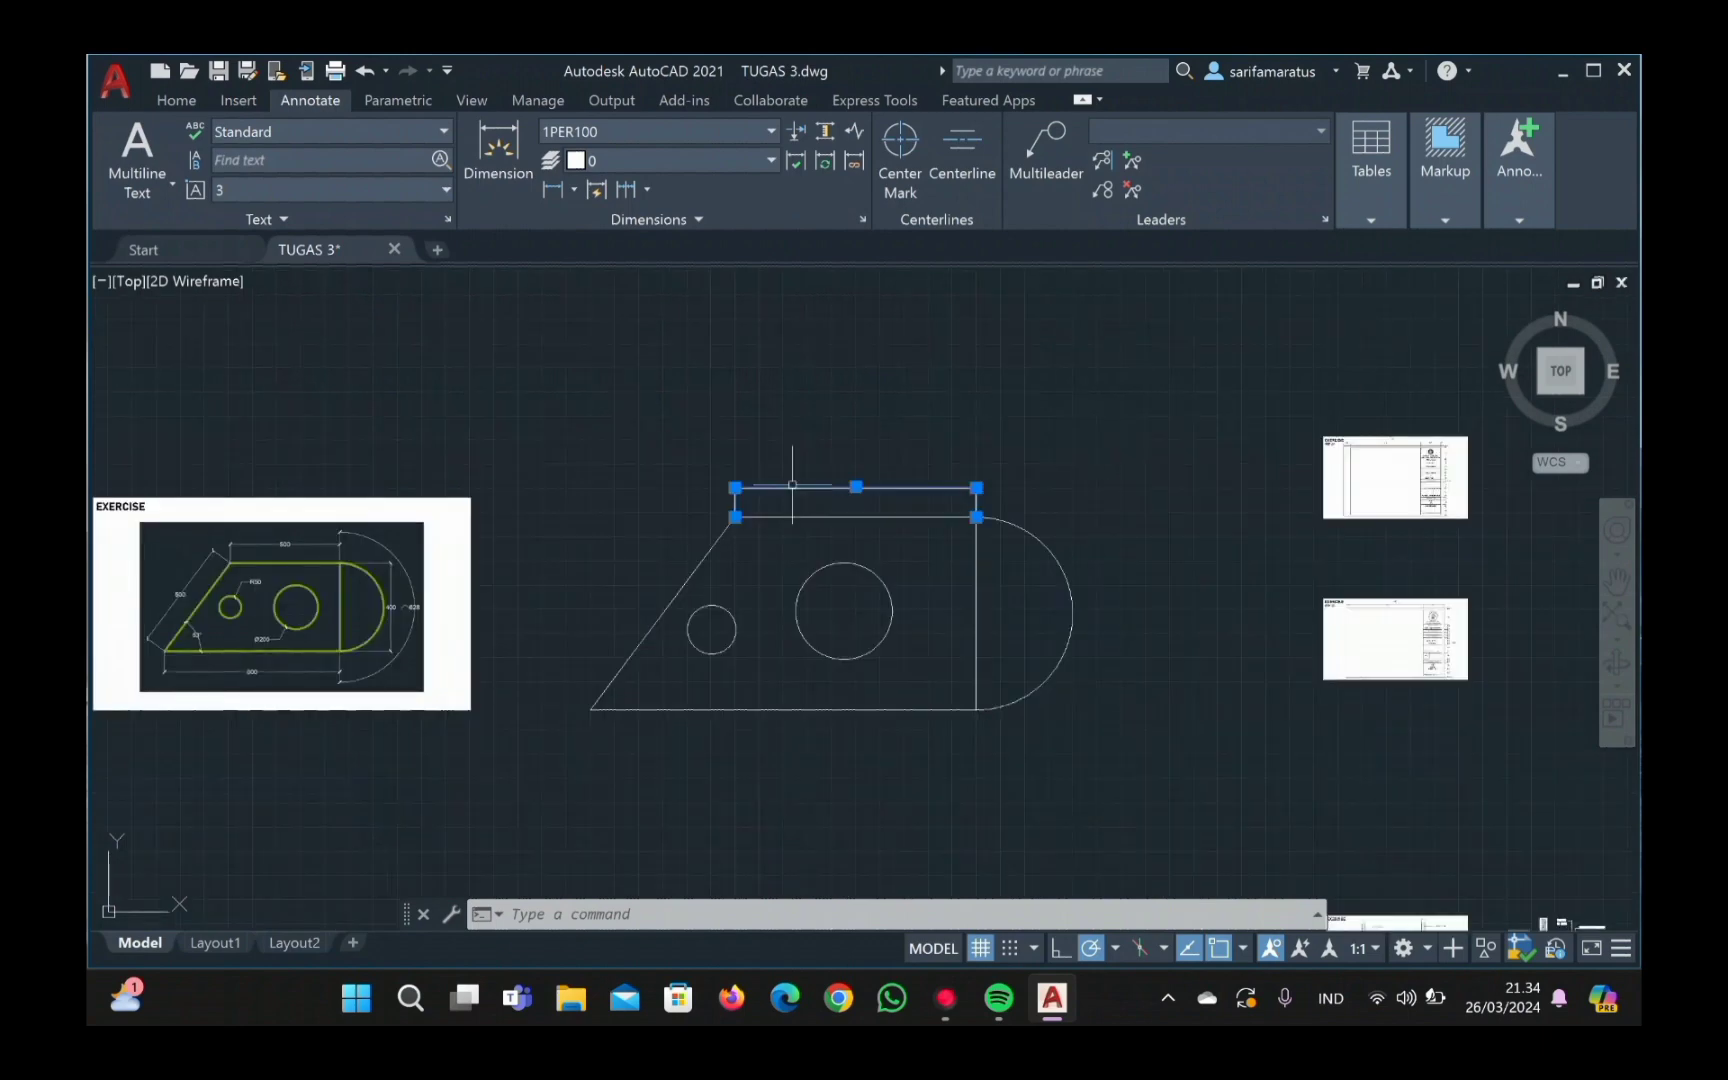
pyautogui.click(574, 190)
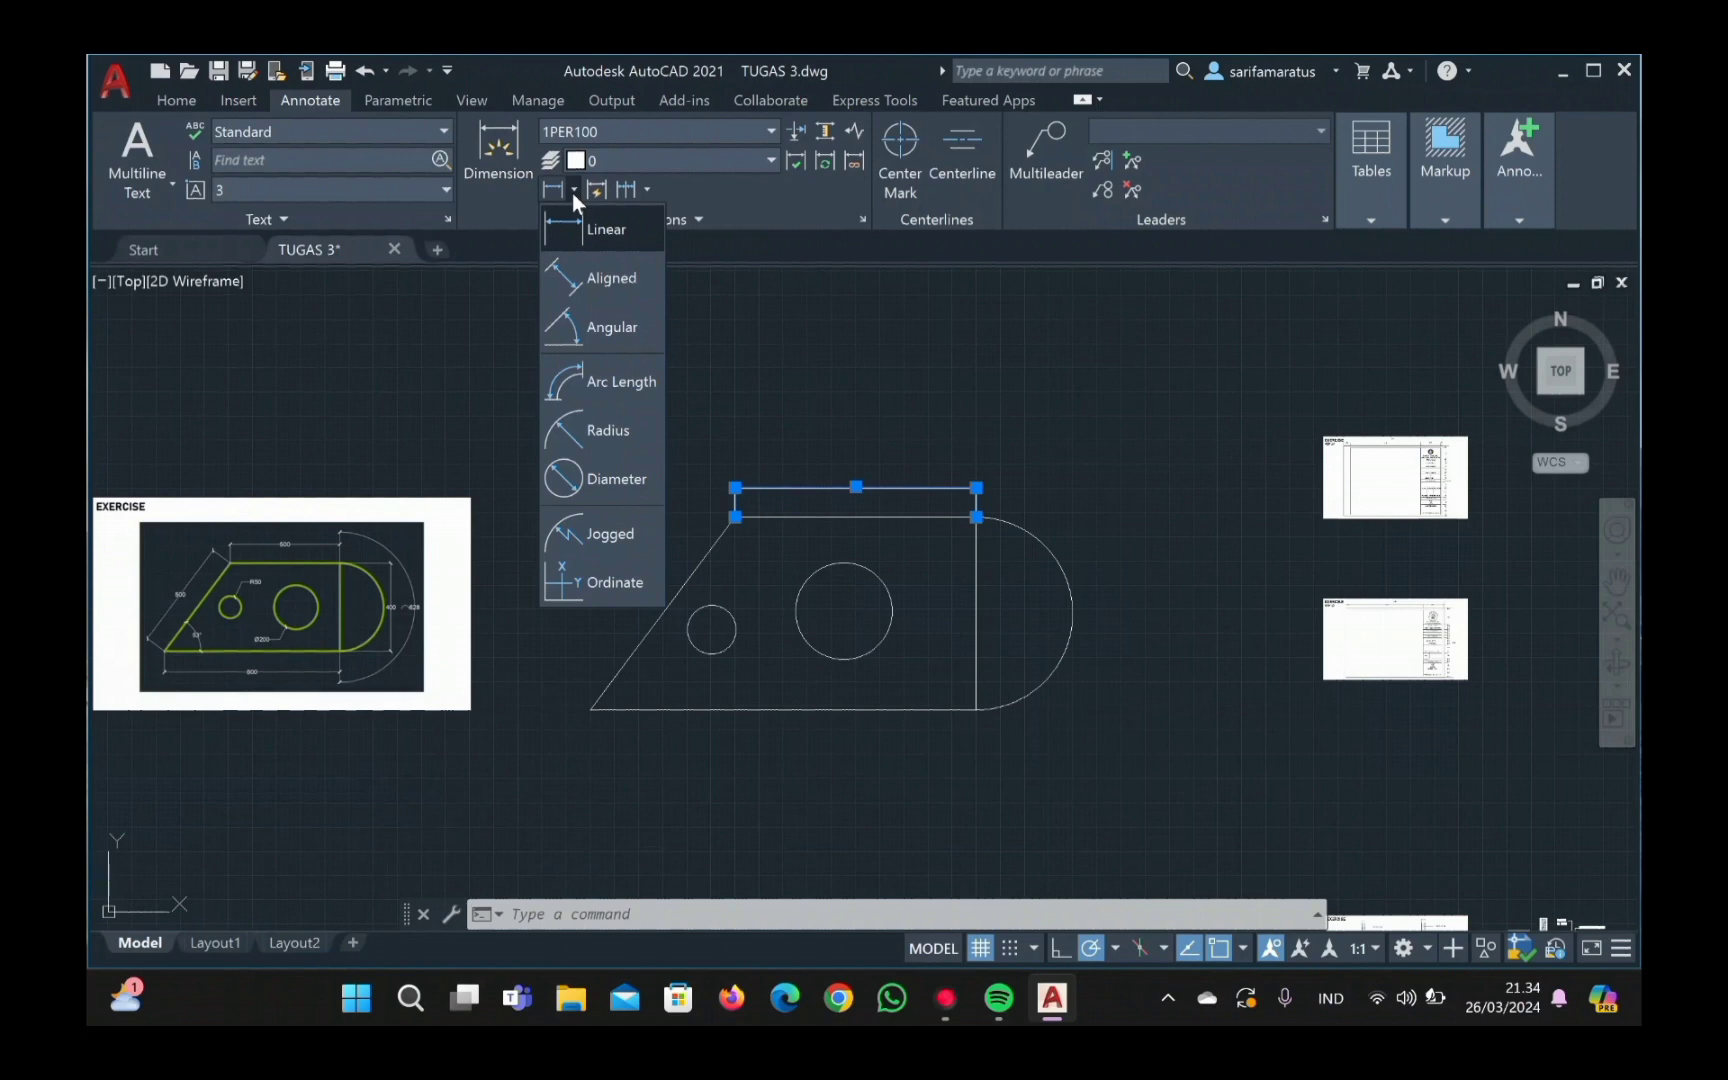
pyautogui.click(582, 275)
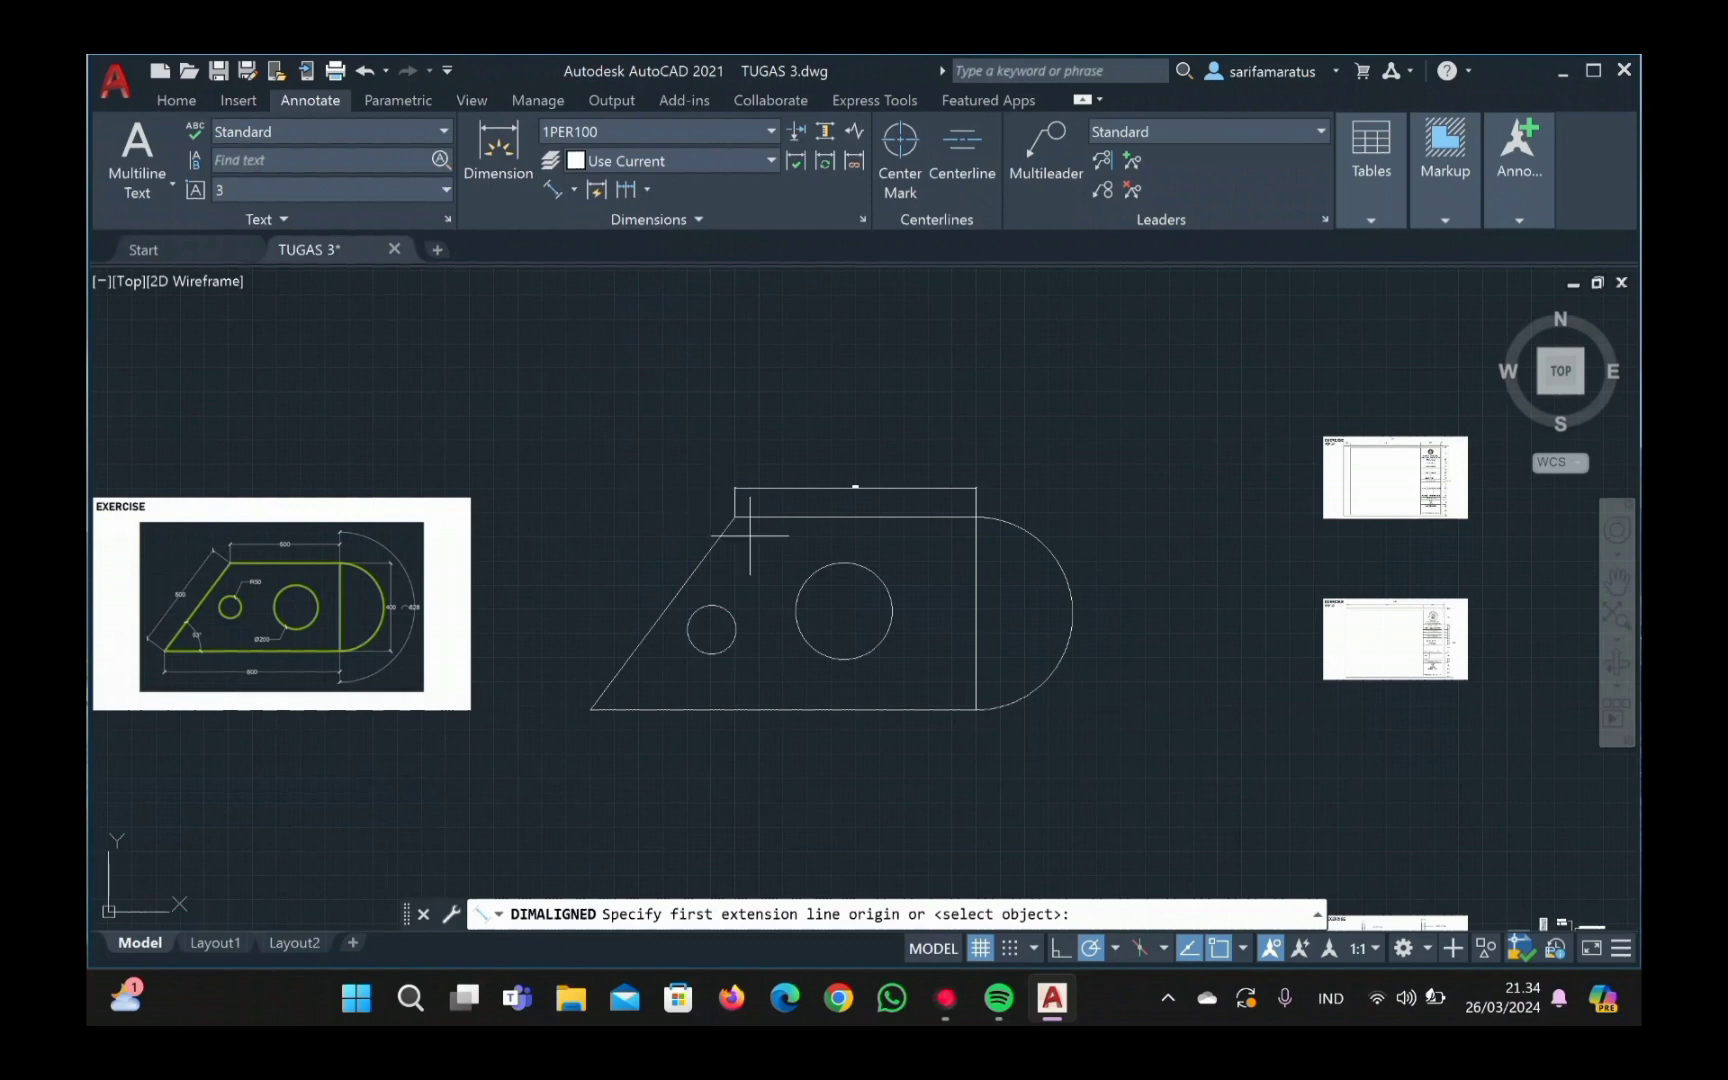
pyautogui.click(721, 523)
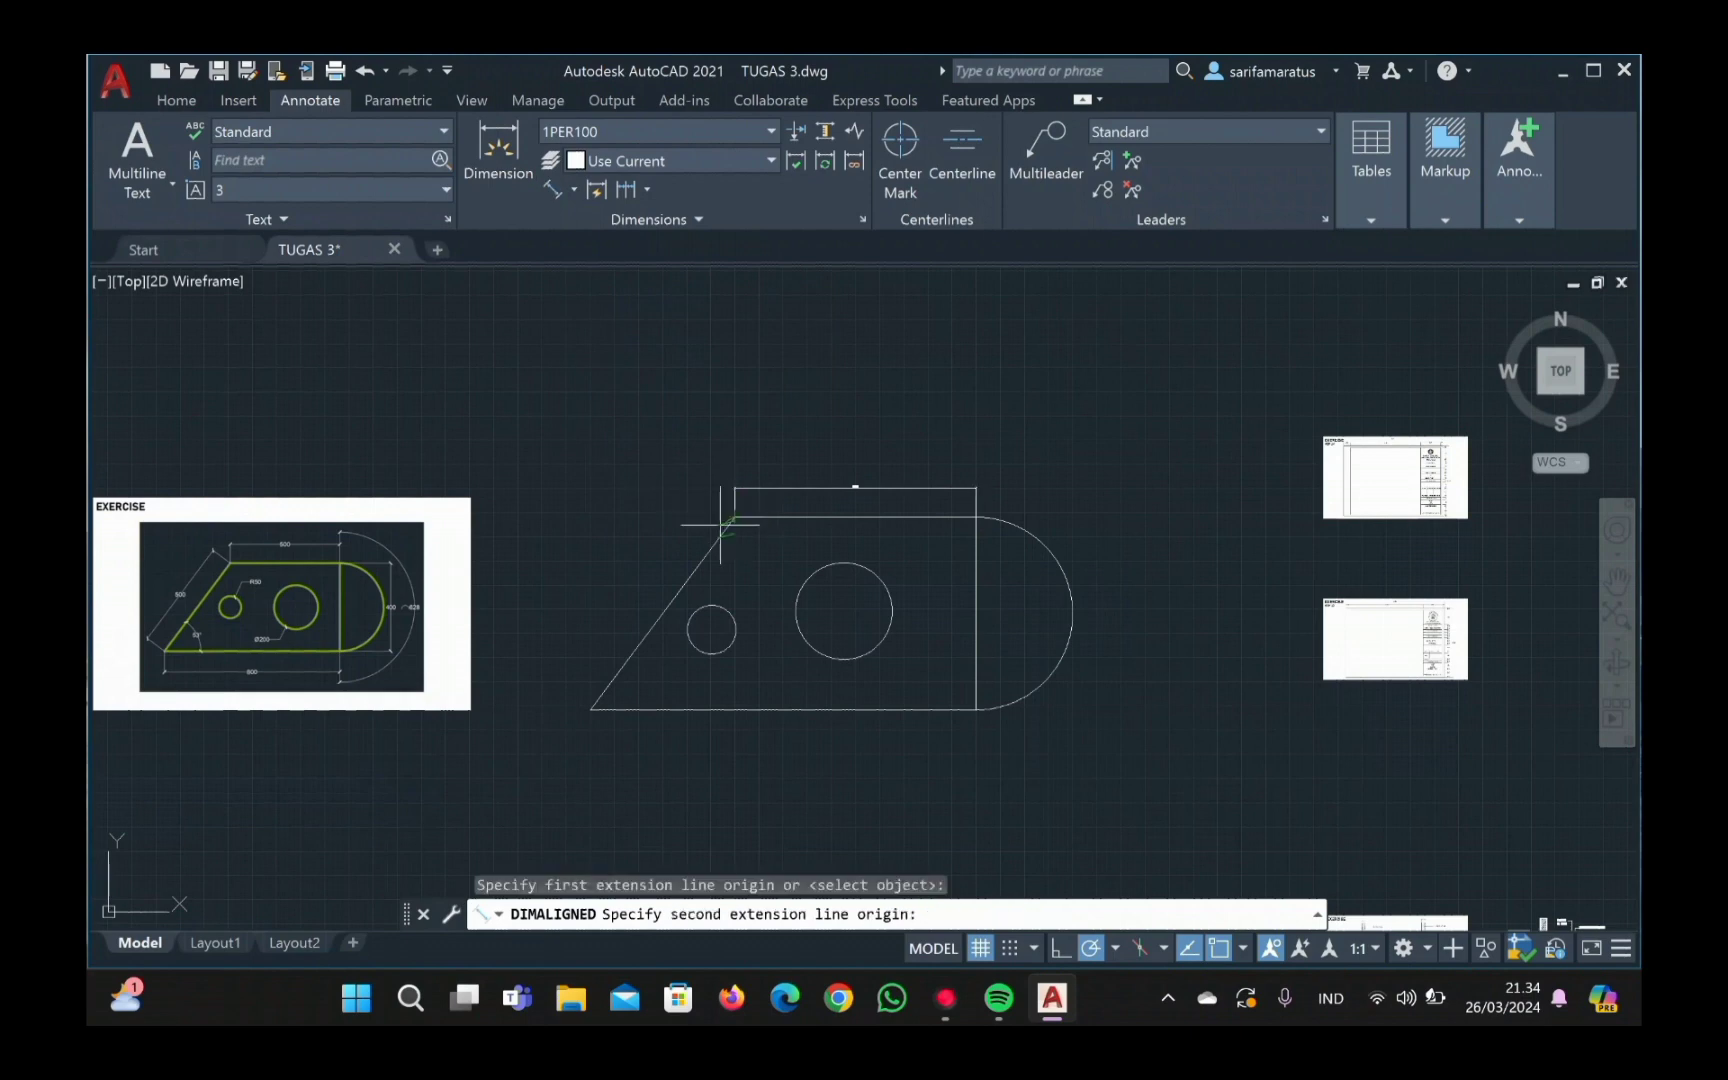
pyautogui.click(590, 709)
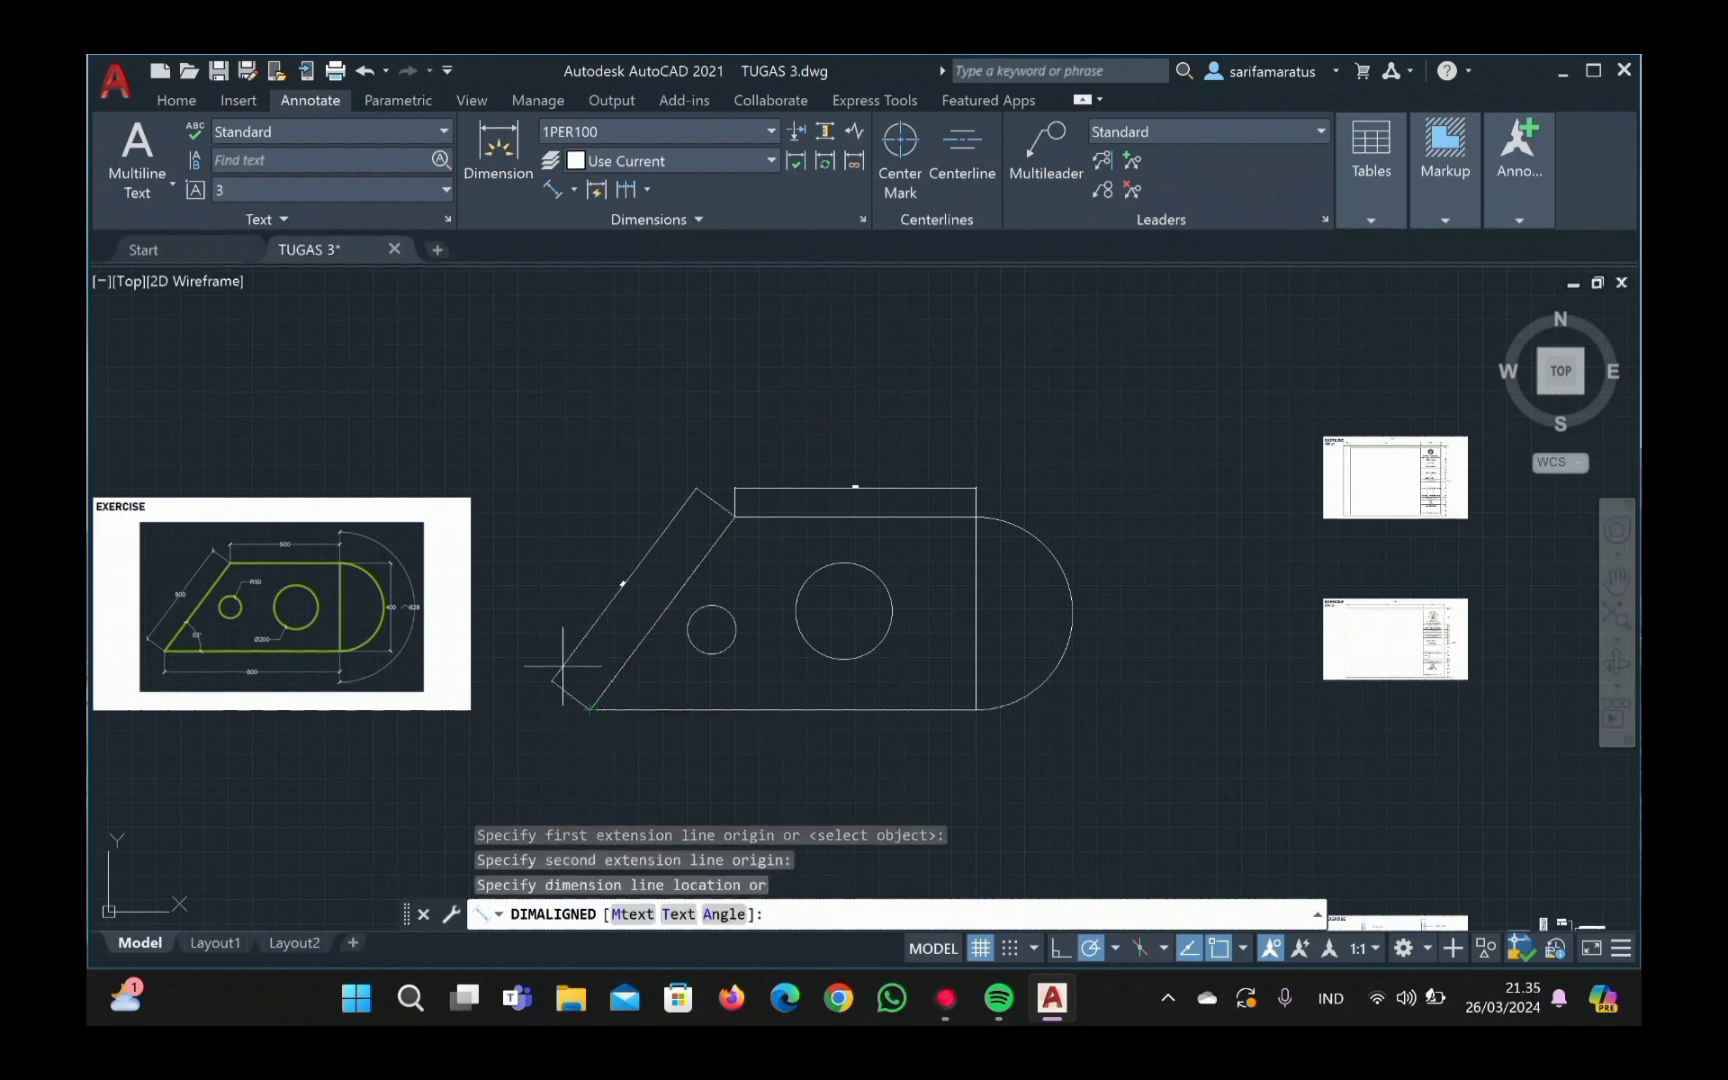
pyautogui.click(570, 676)
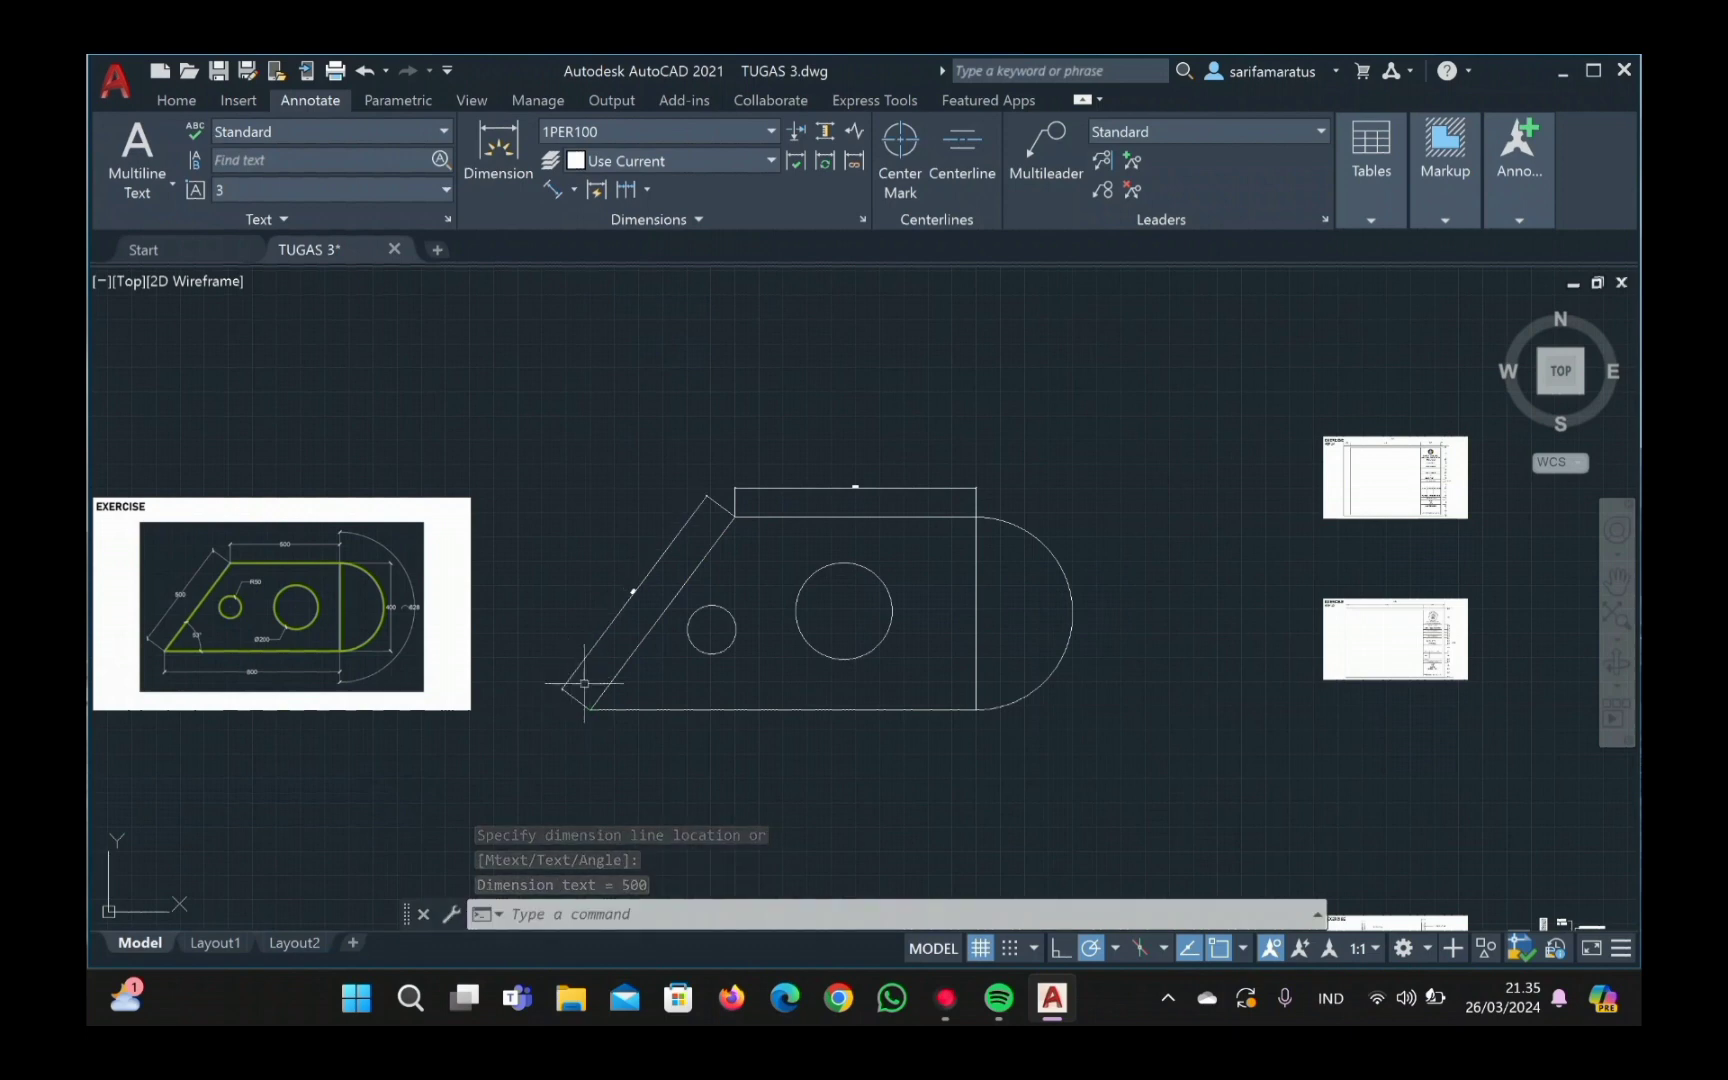
# Step: Add a linear dimension to the outline's lower edge, from the slanted corner to the arc's lower end, with the dimension line below it
pyautogui.click(446, 190)
pyautogui.click(342, 214)
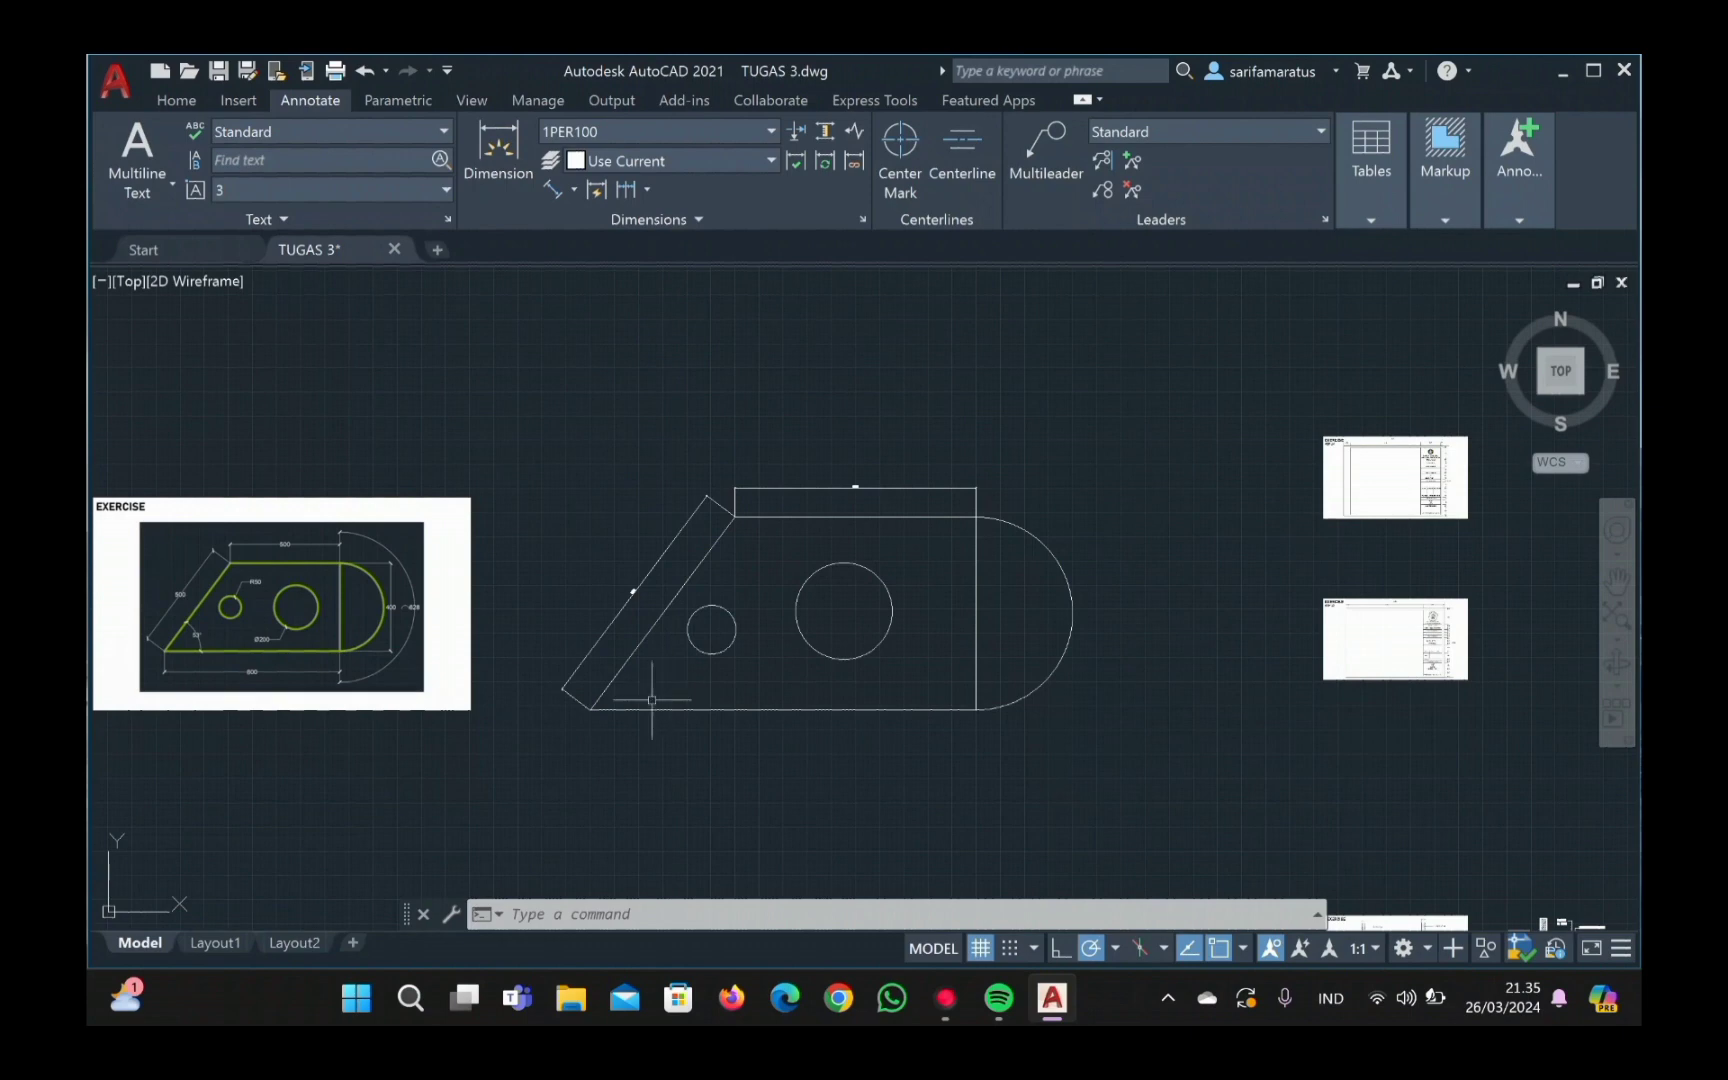
pyautogui.click(575, 190)
pyautogui.click(591, 240)
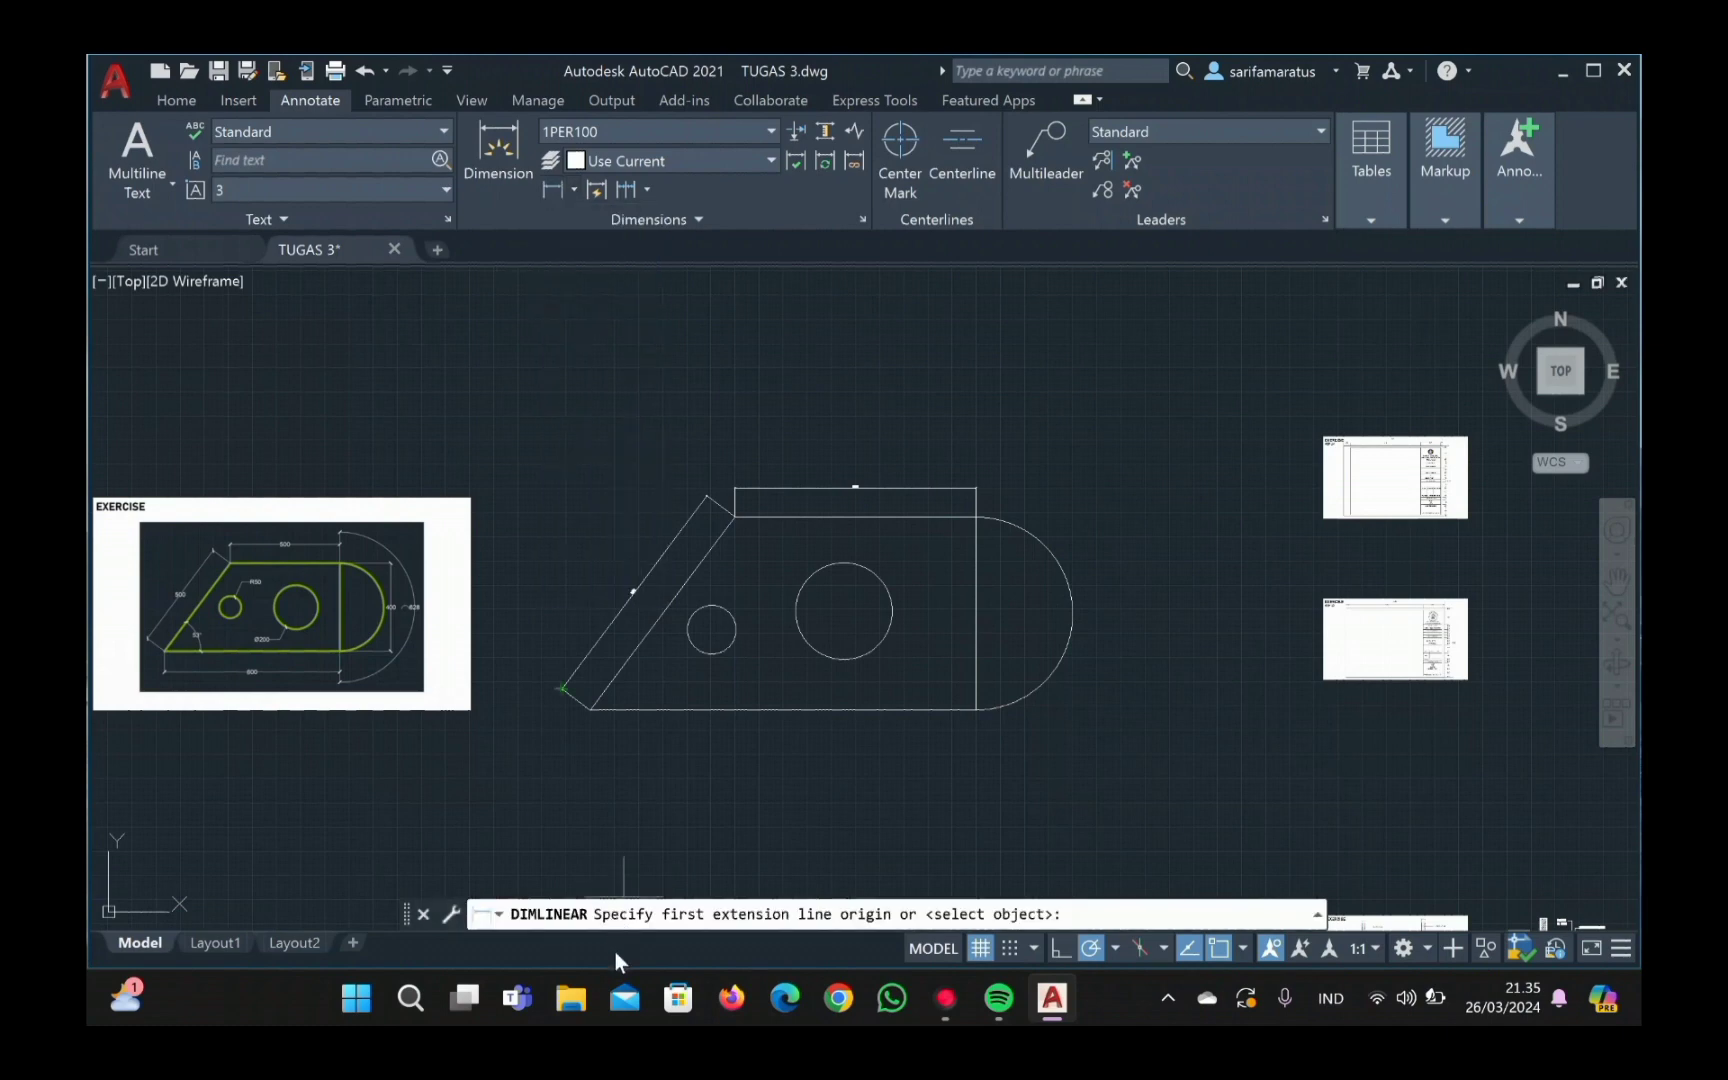
pyautogui.click(590, 708)
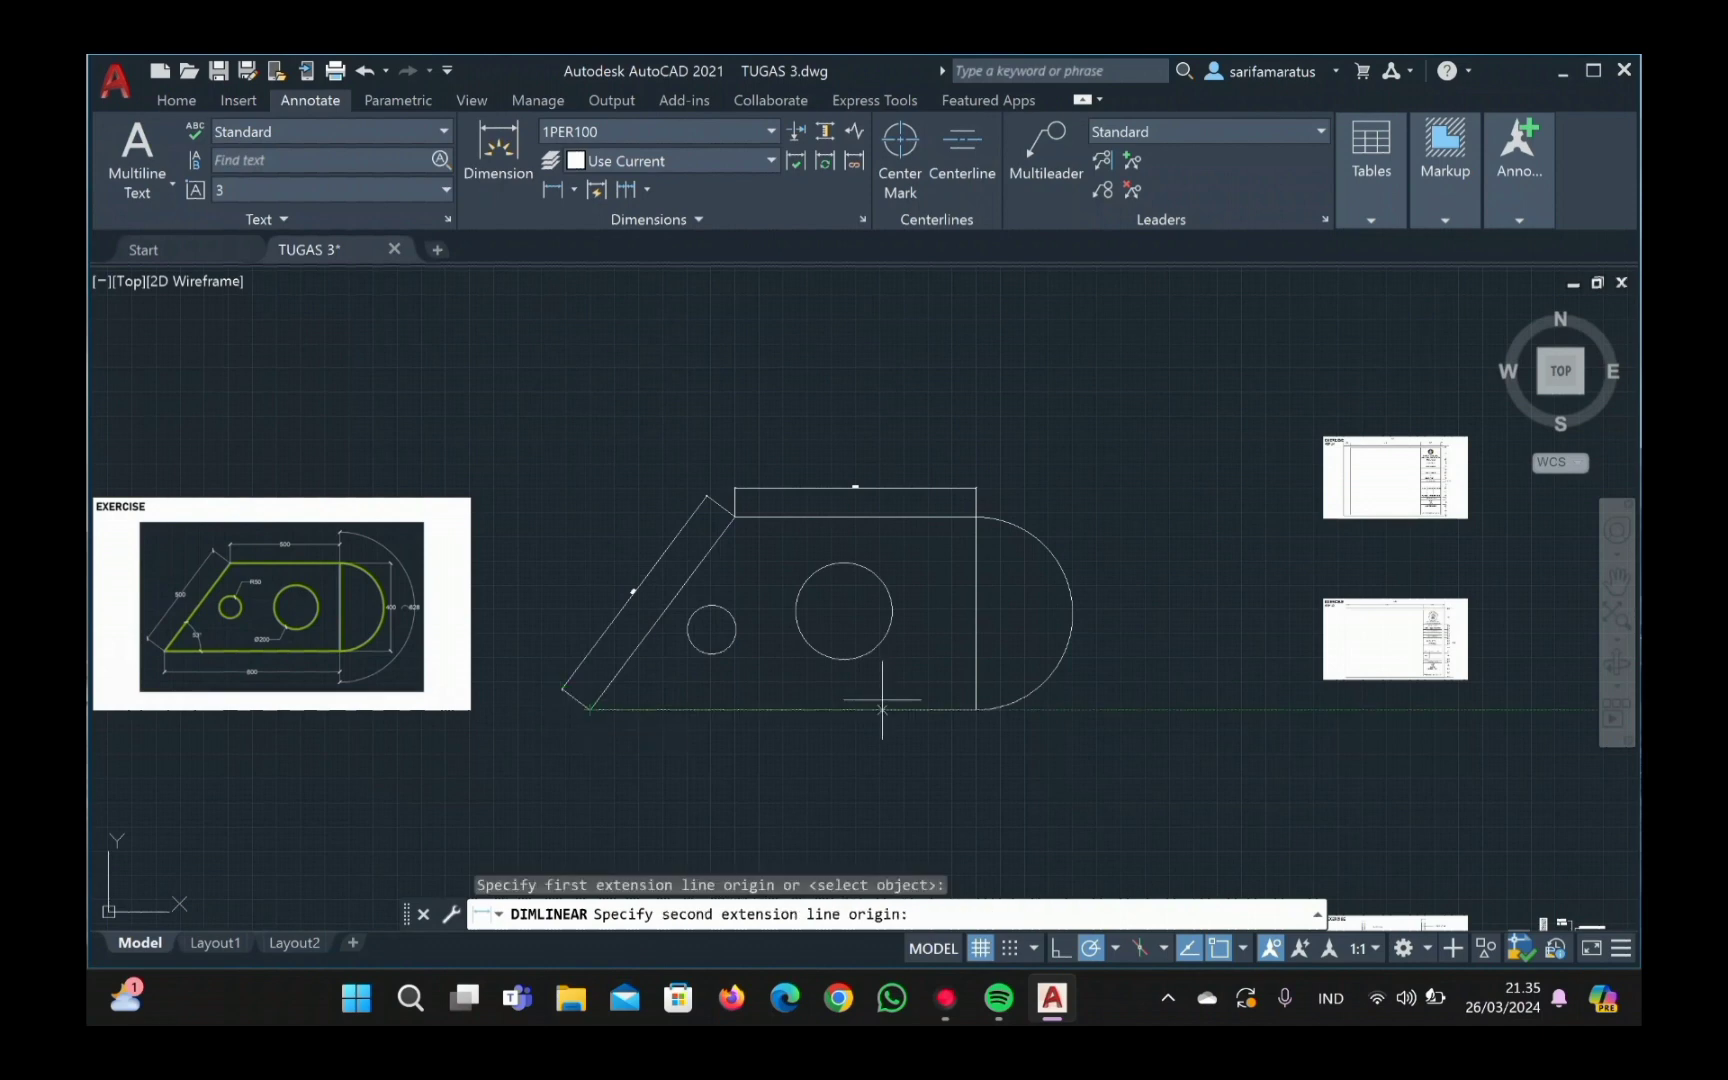
pyautogui.click(977, 708)
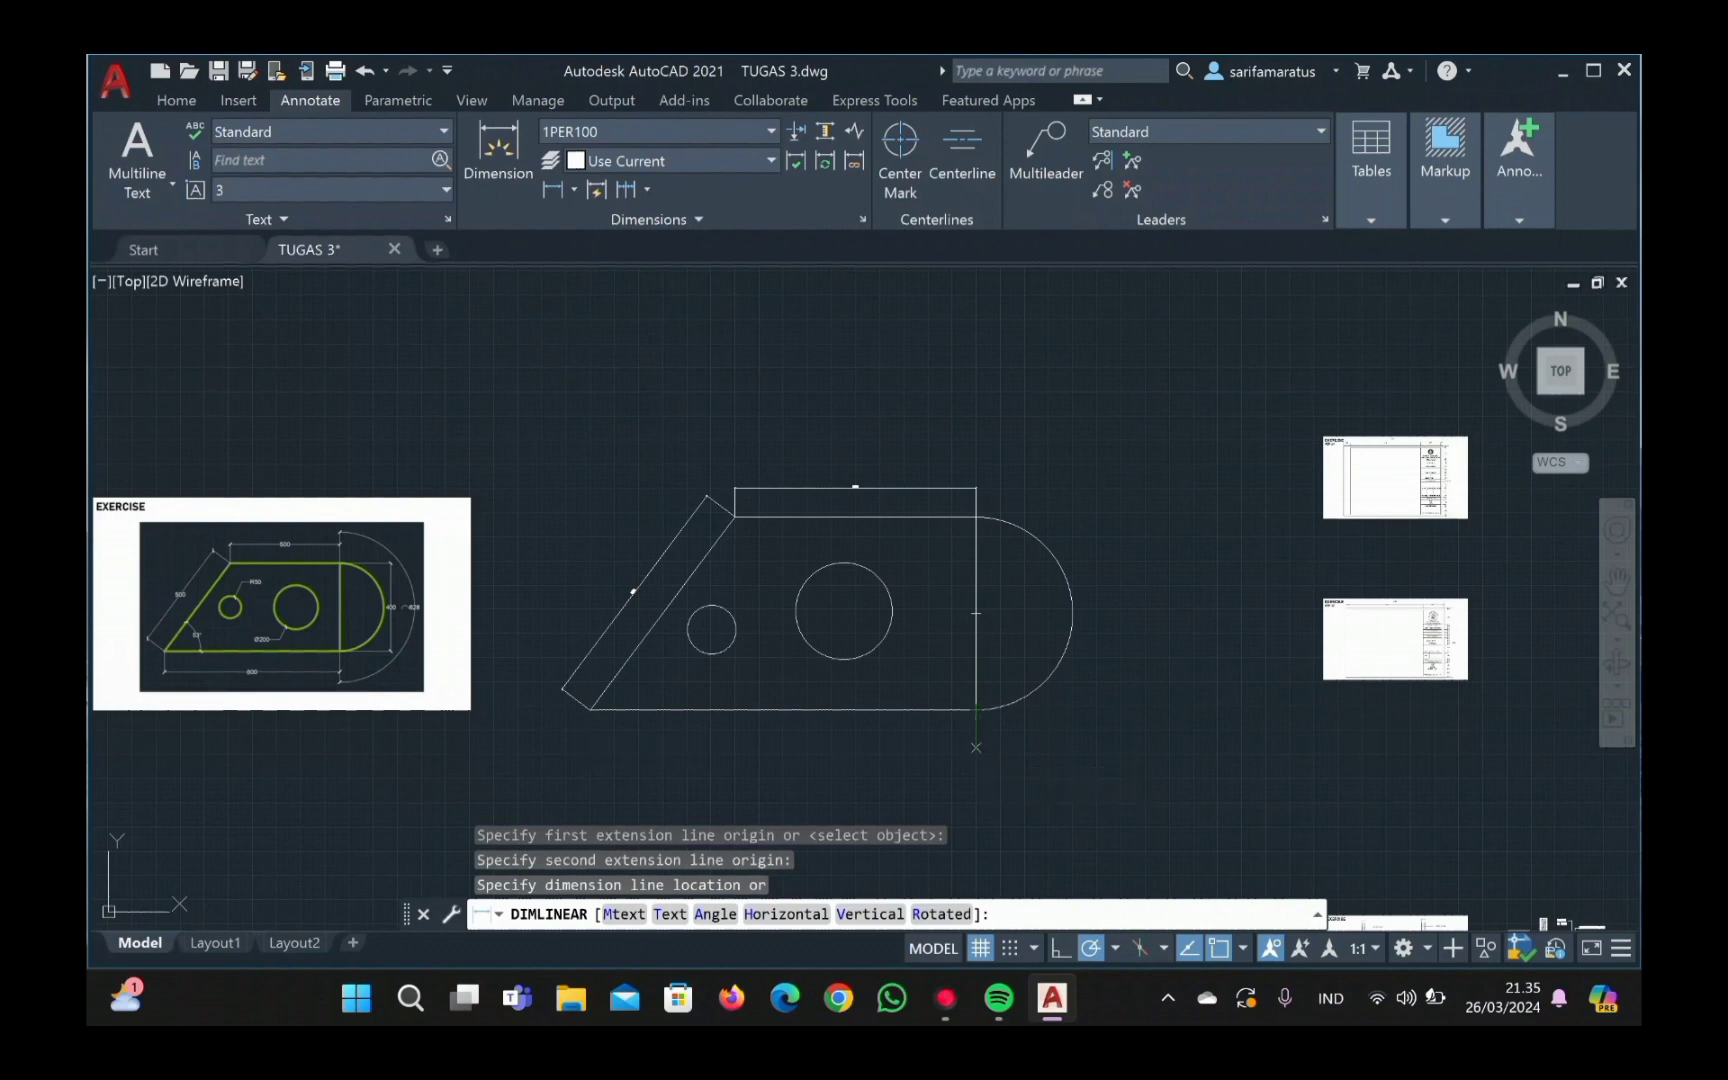
pyautogui.click(982, 746)
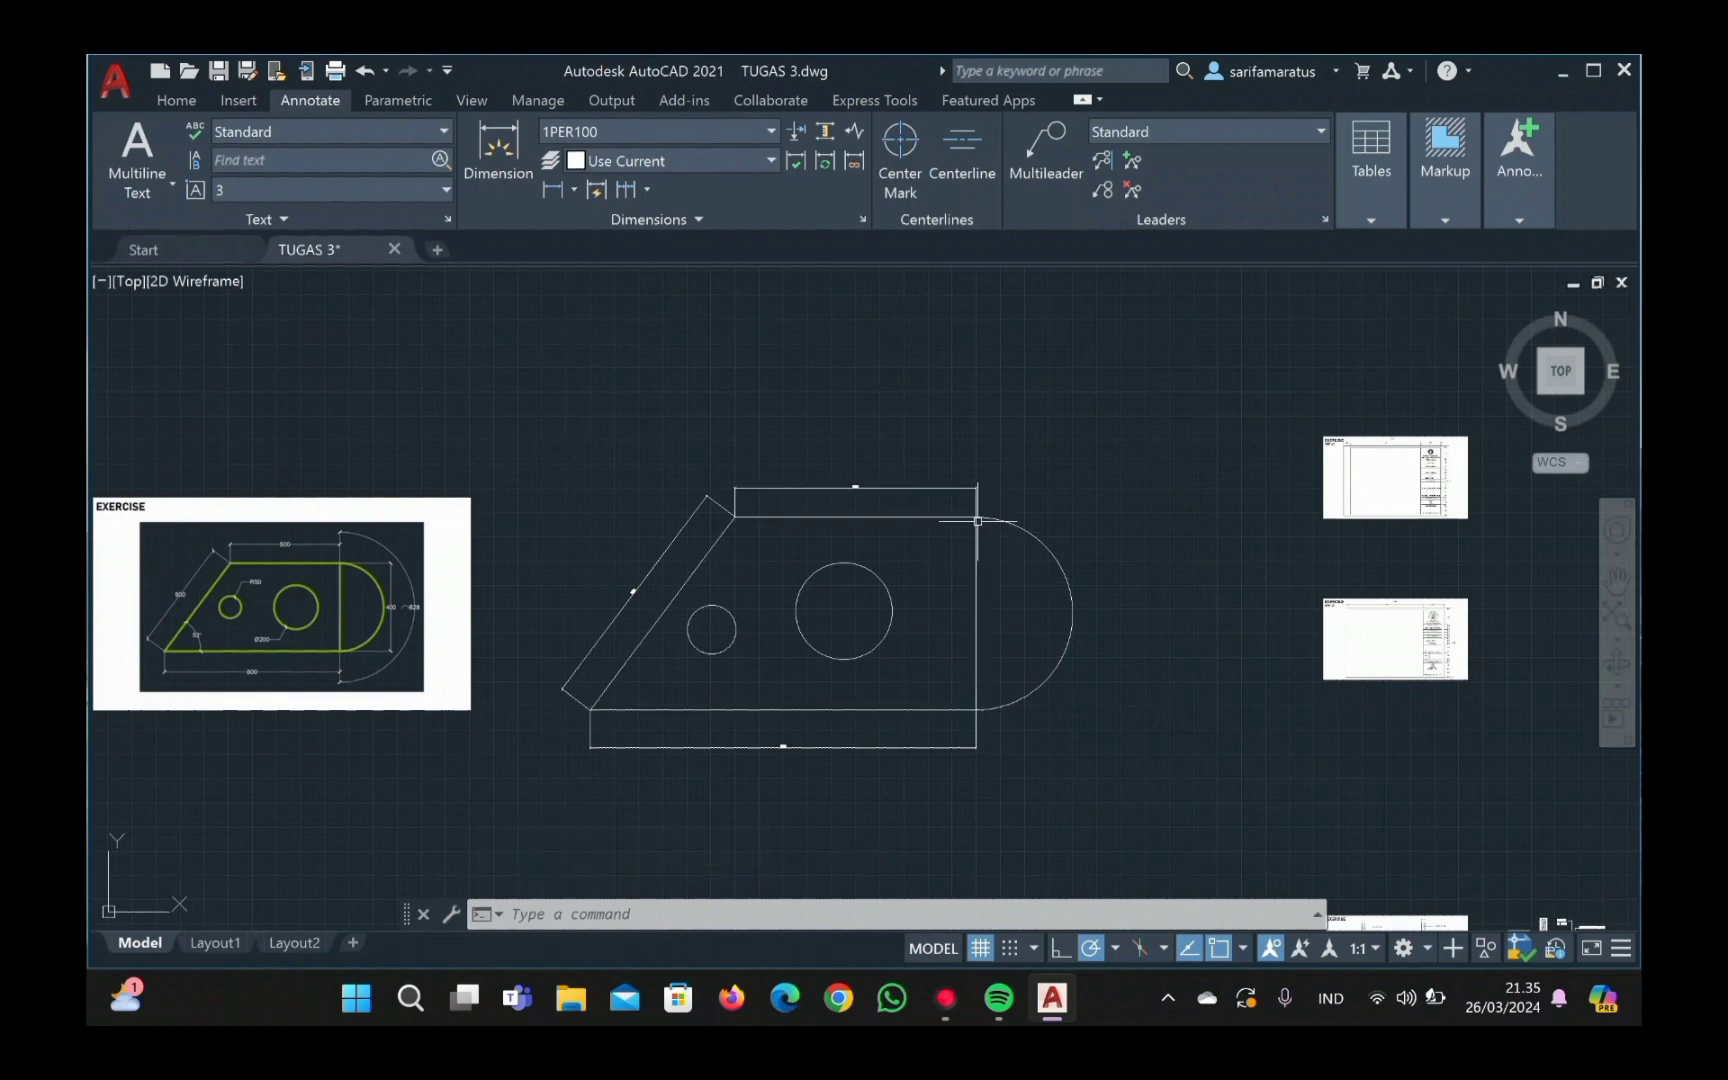
# Step: Add an arc length dimension to the semicircular end, with the dimension arc well outside the outline
pyautogui.click(570, 197)
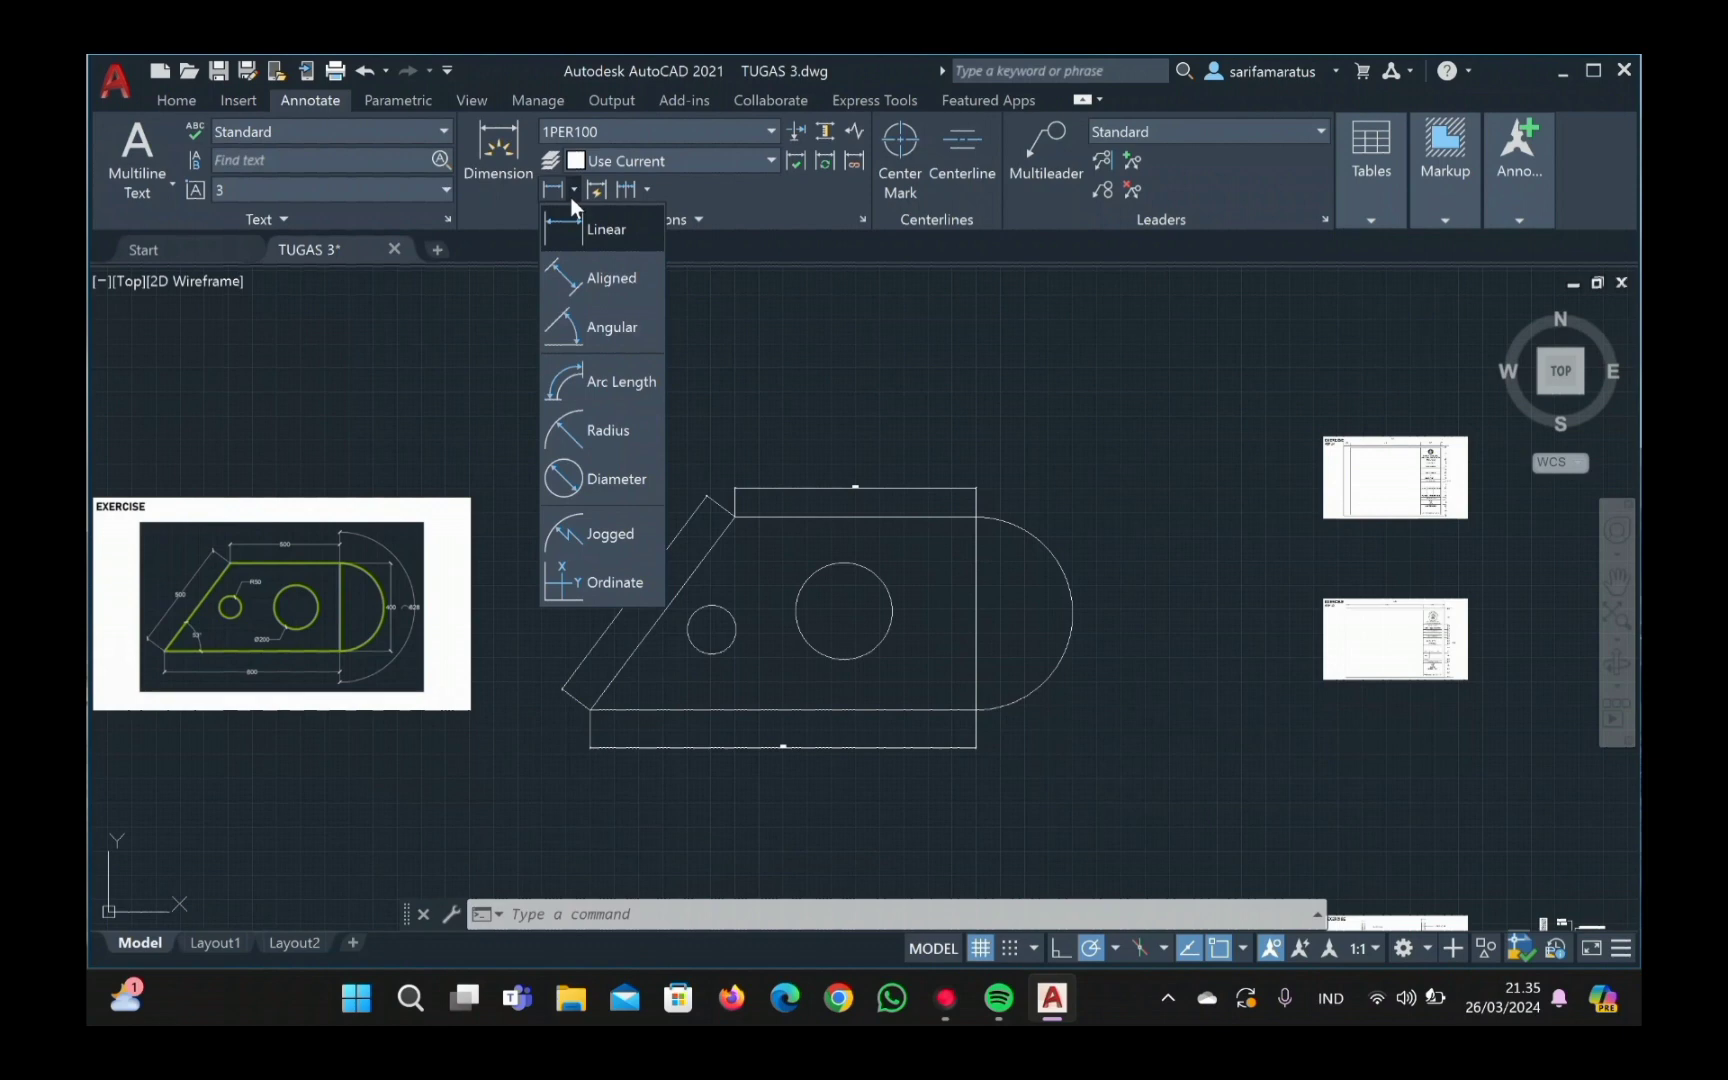
pyautogui.click(586, 378)
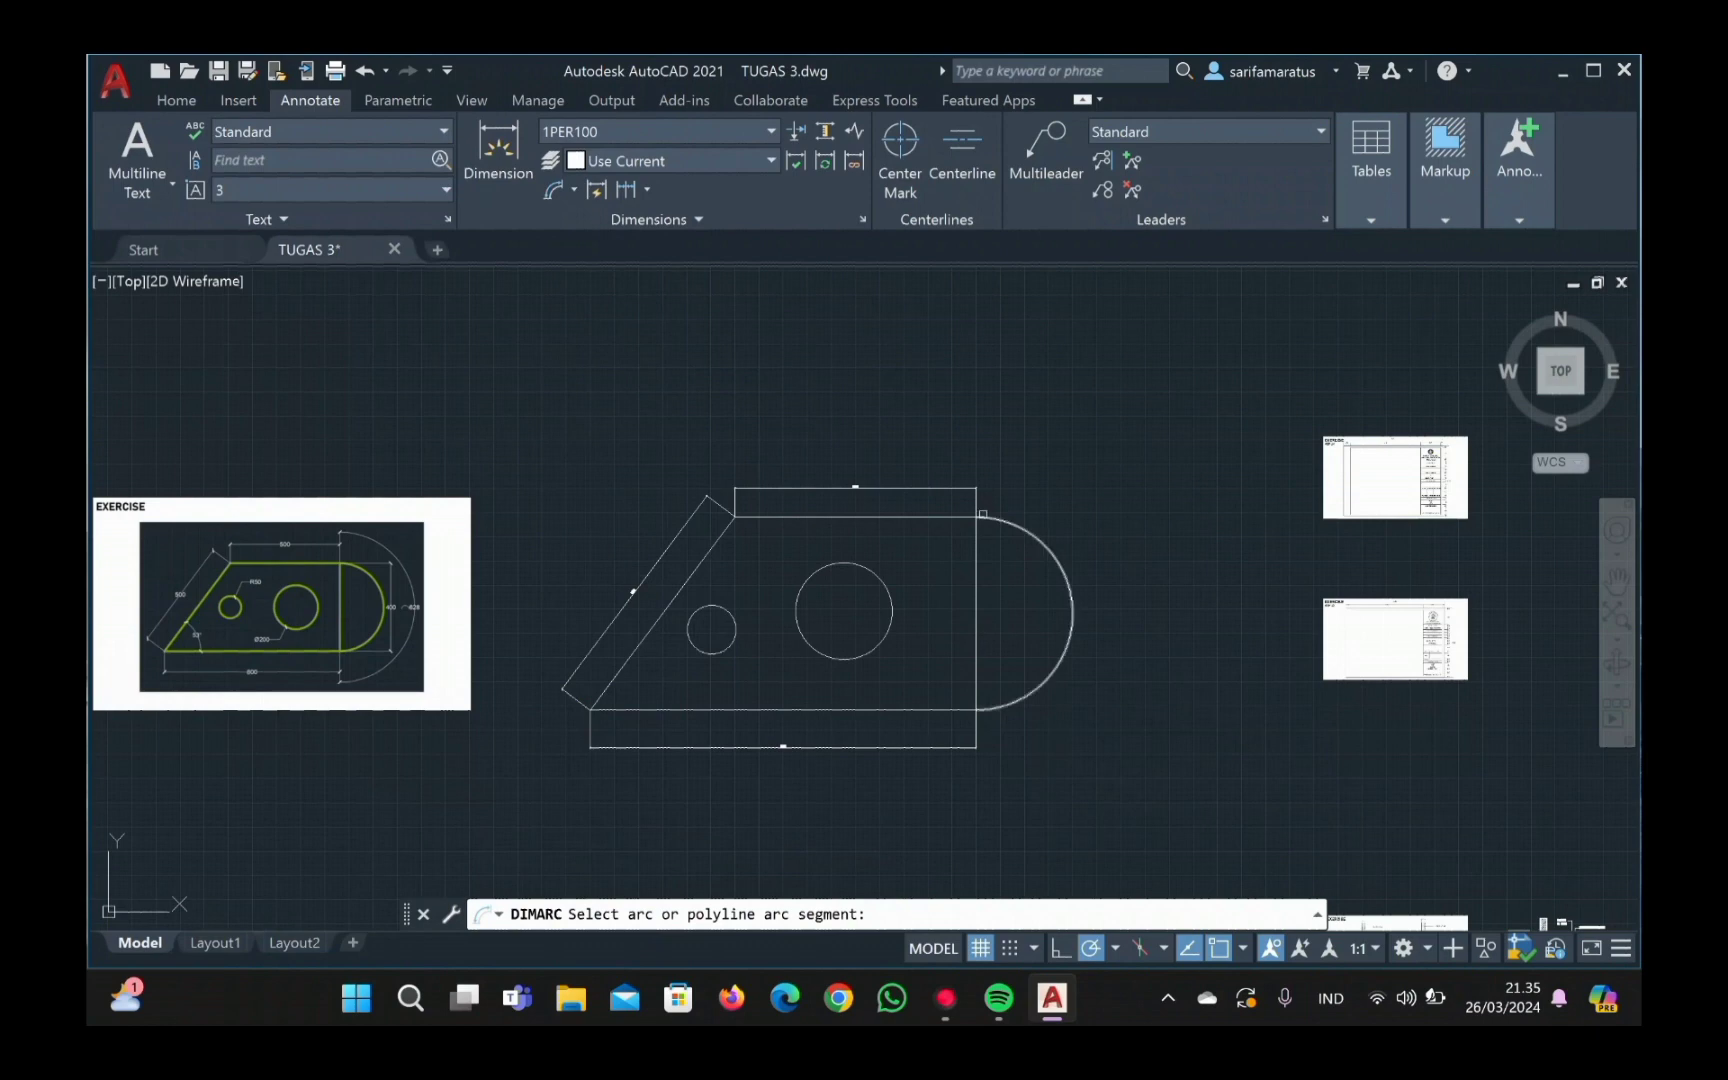
pyautogui.click(982, 514)
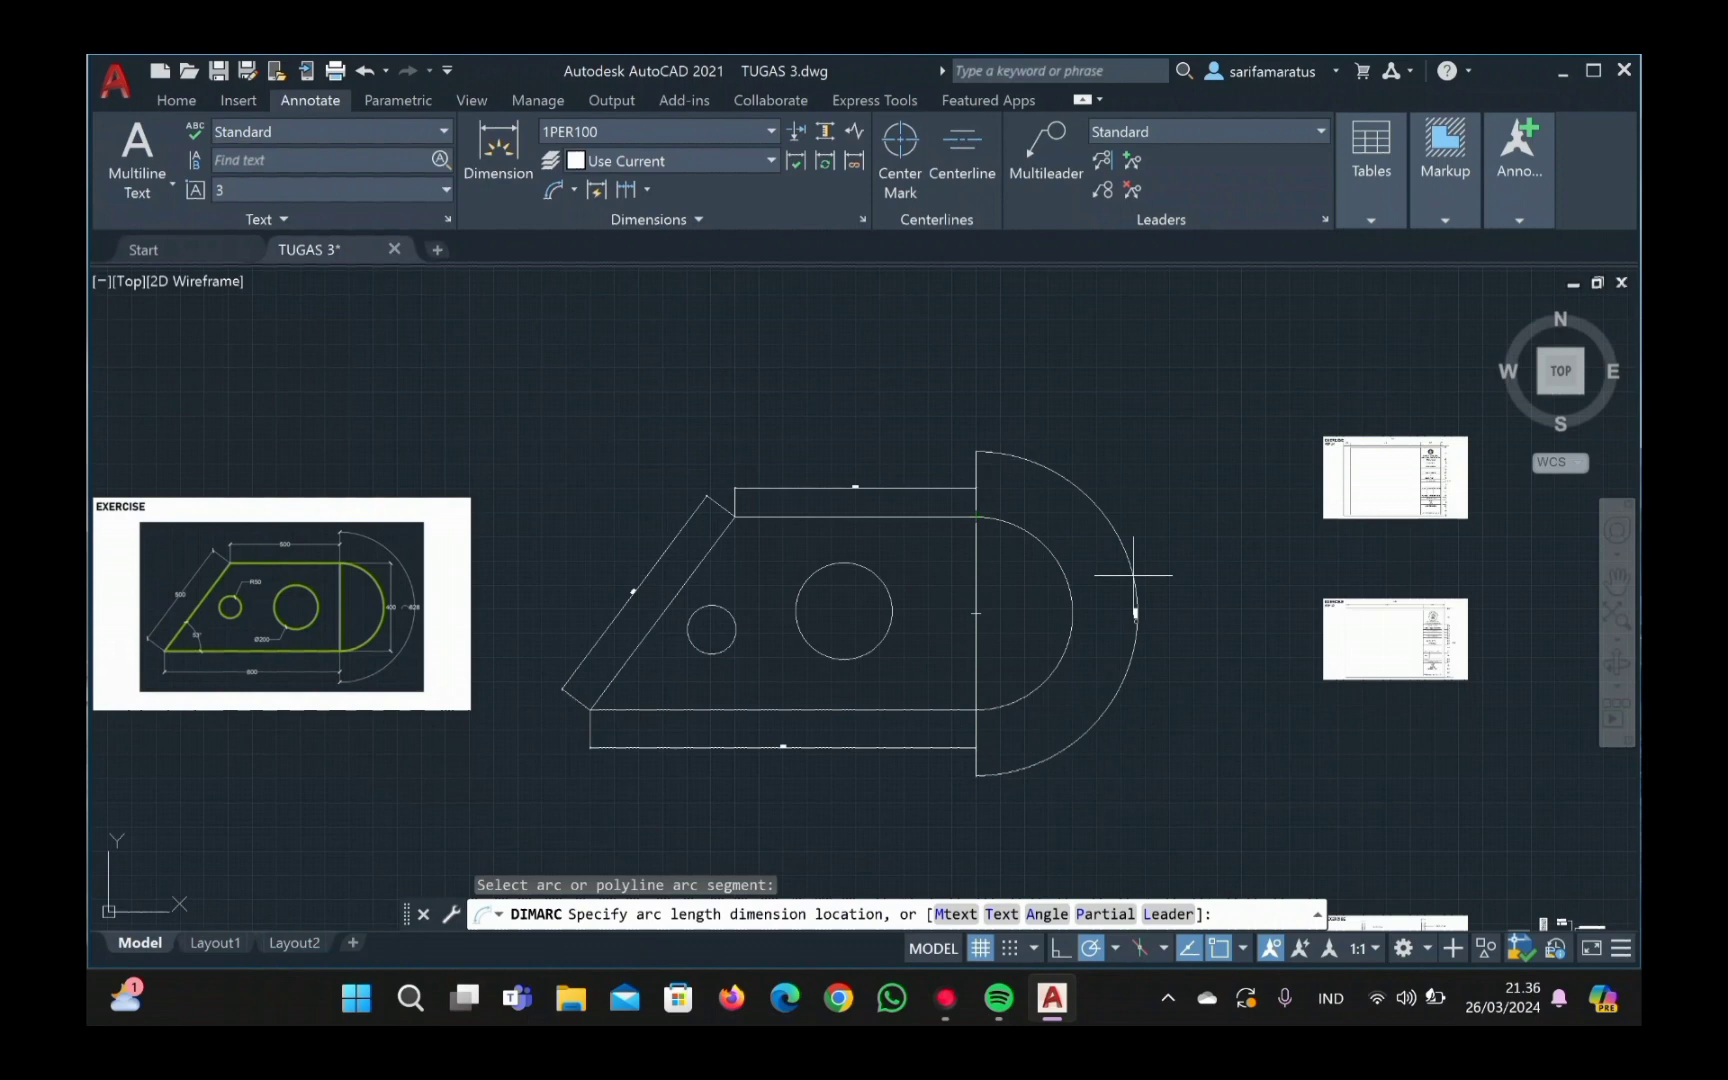
pyautogui.click(1133, 575)
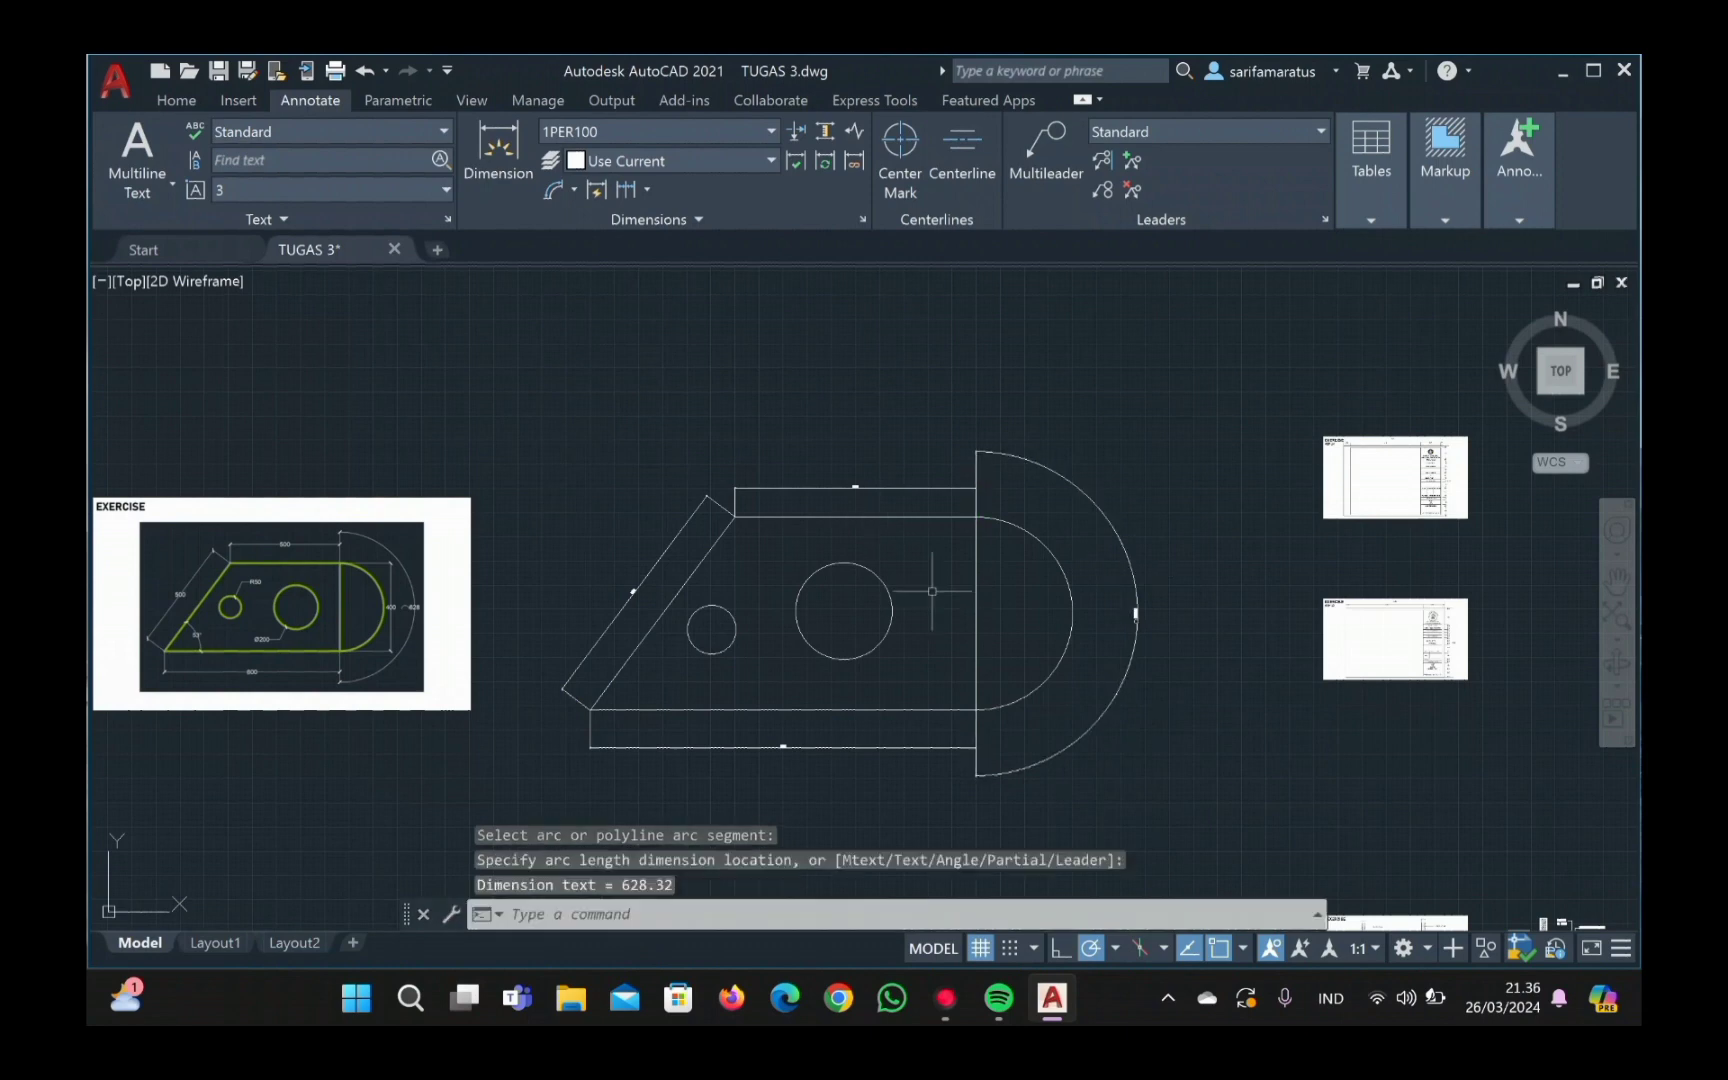
# Step: Add a diameter dimension to the large circle, with its text just inside the circle's left quadrant
pyautogui.scroll(2, 1083, 594)
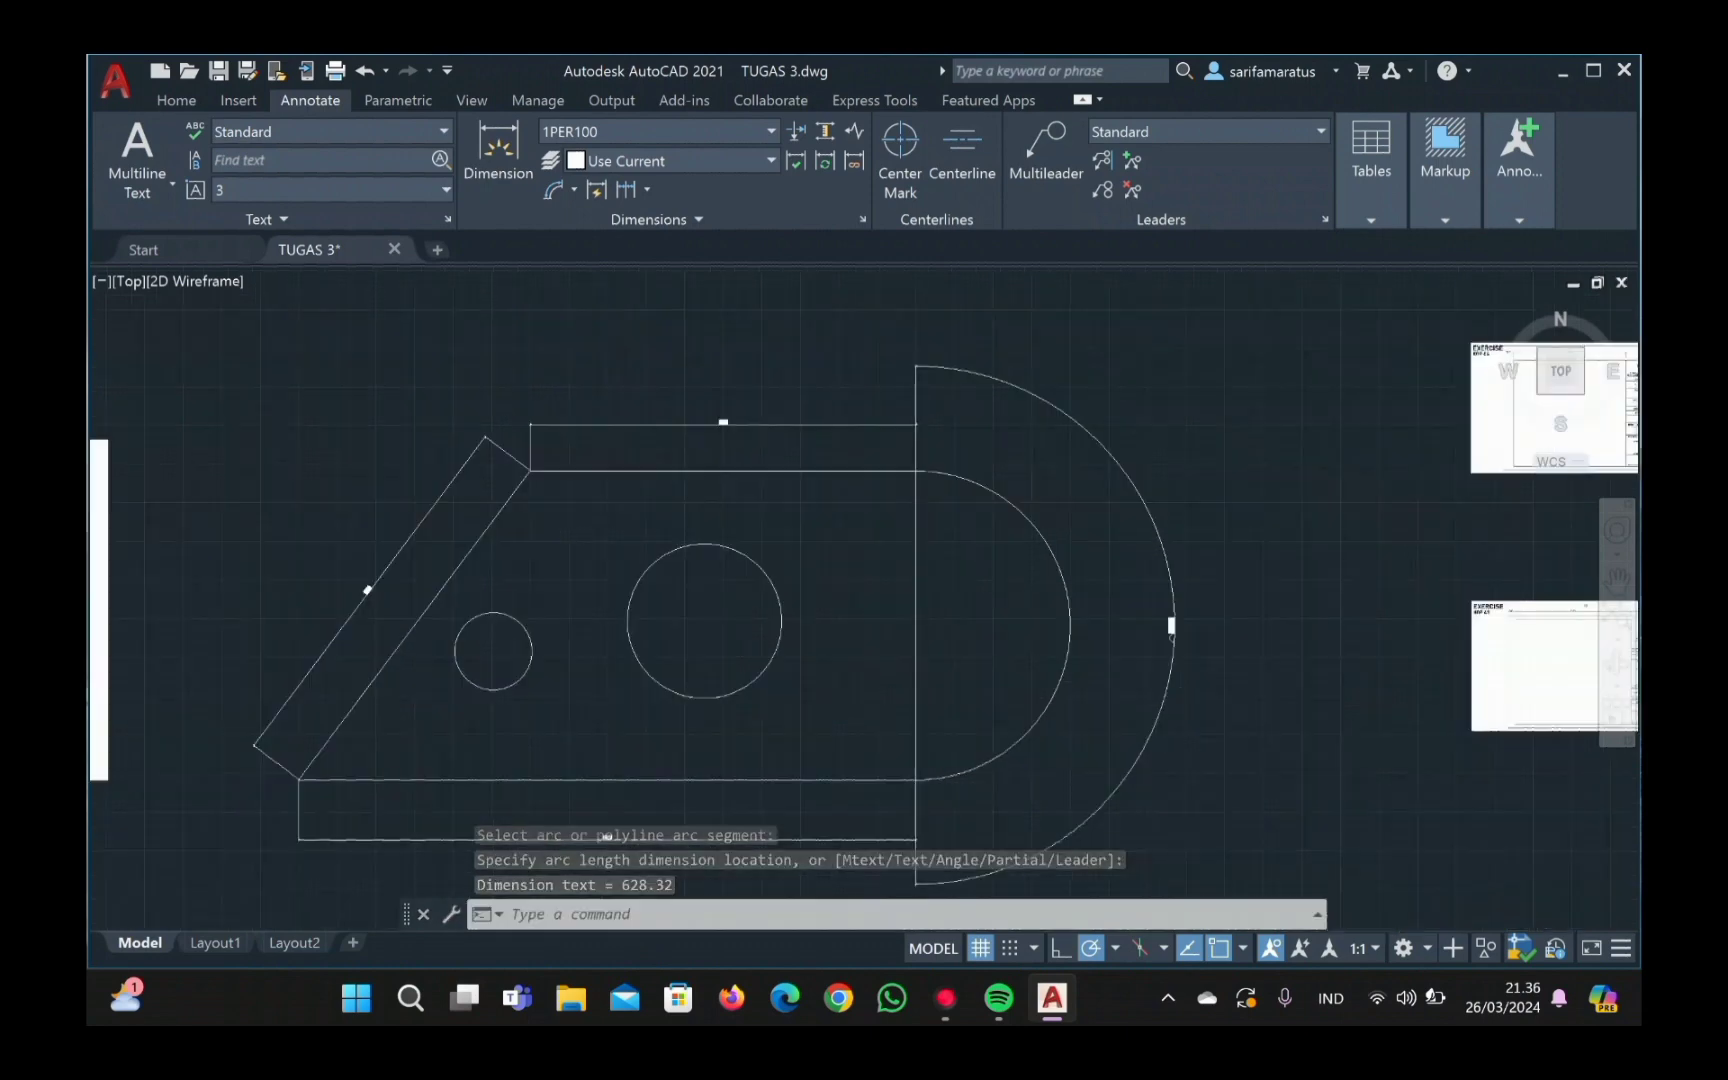
pyautogui.scroll(-2, 1077, 593)
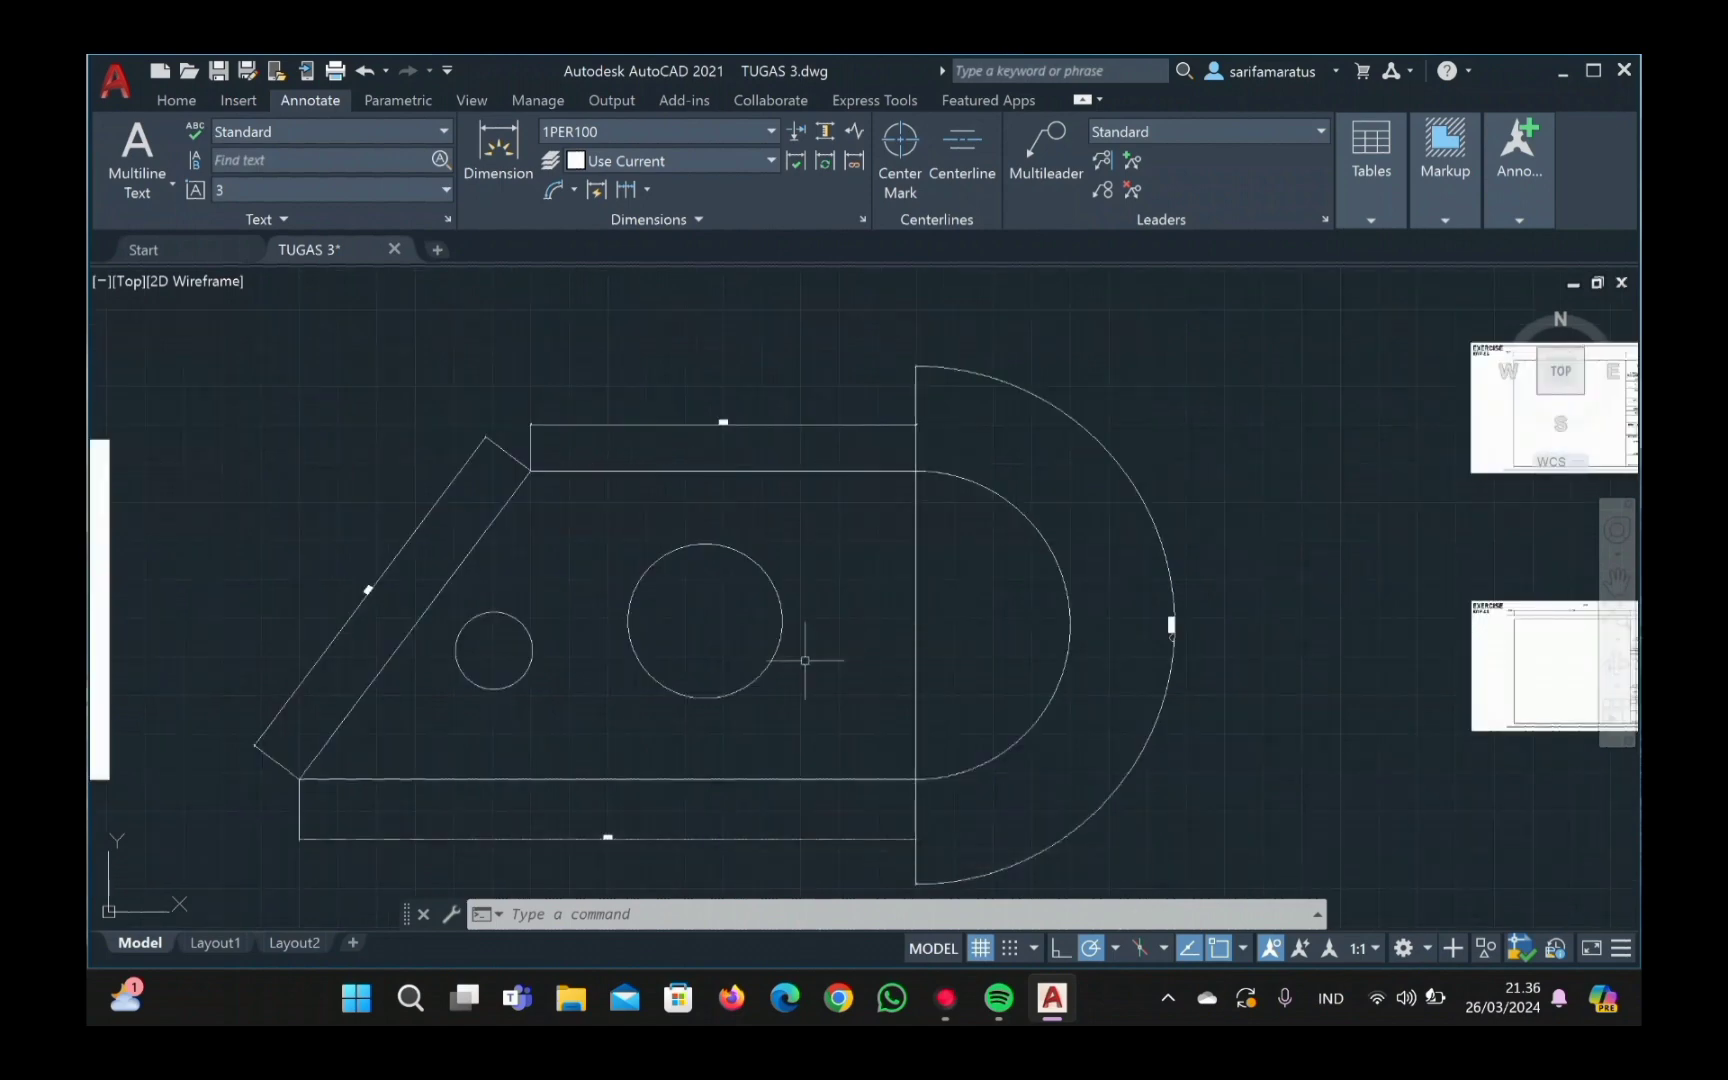
pyautogui.scroll(-2, 805, 660)
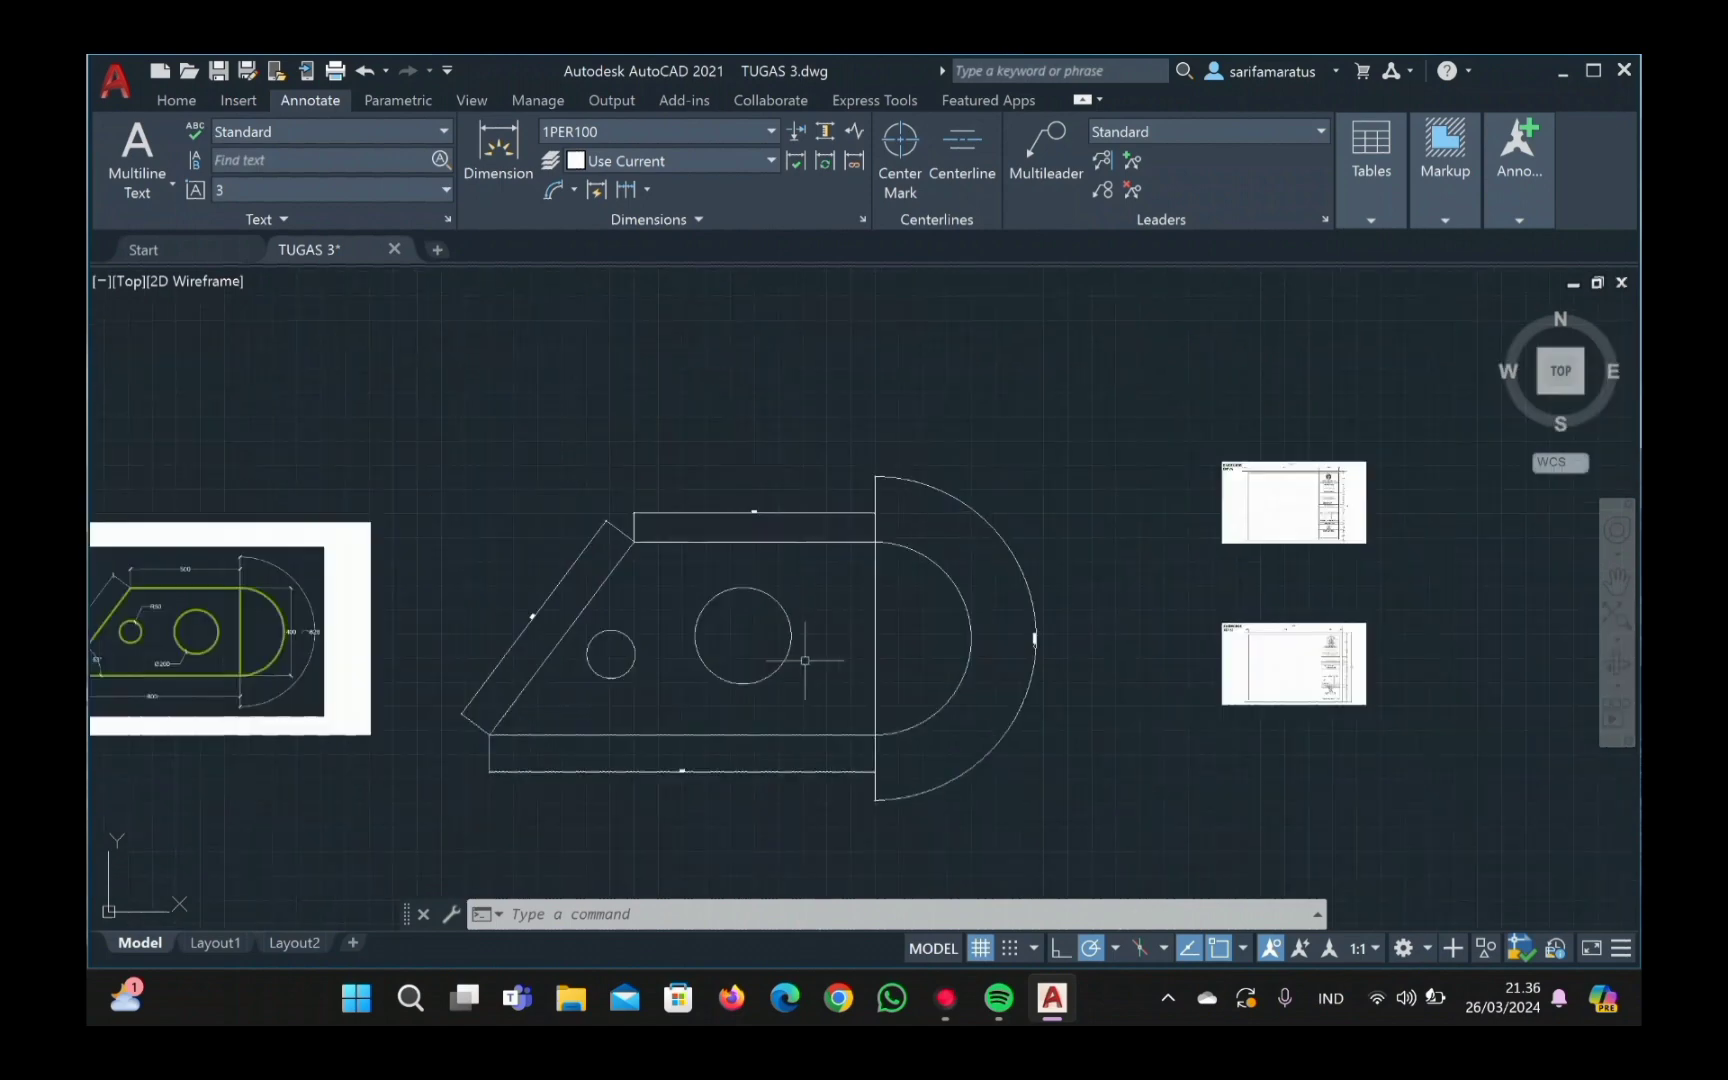
pyautogui.click(572, 192)
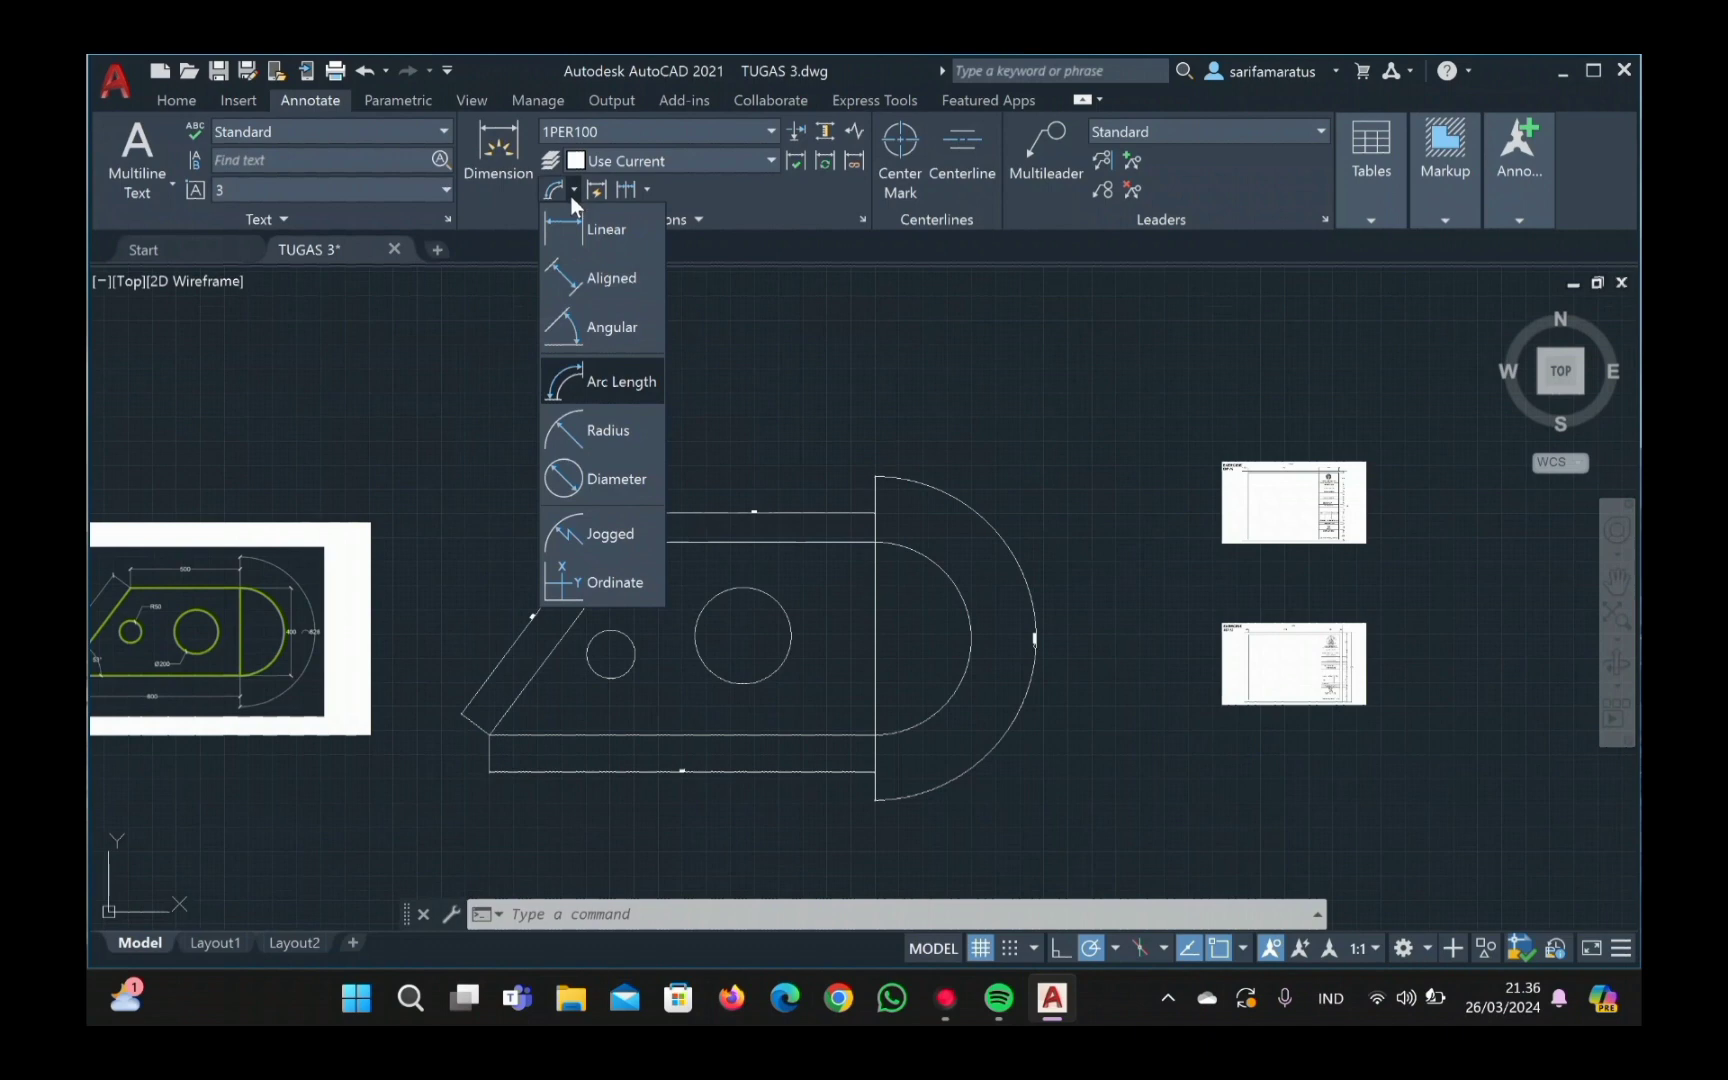
pyautogui.click(620, 480)
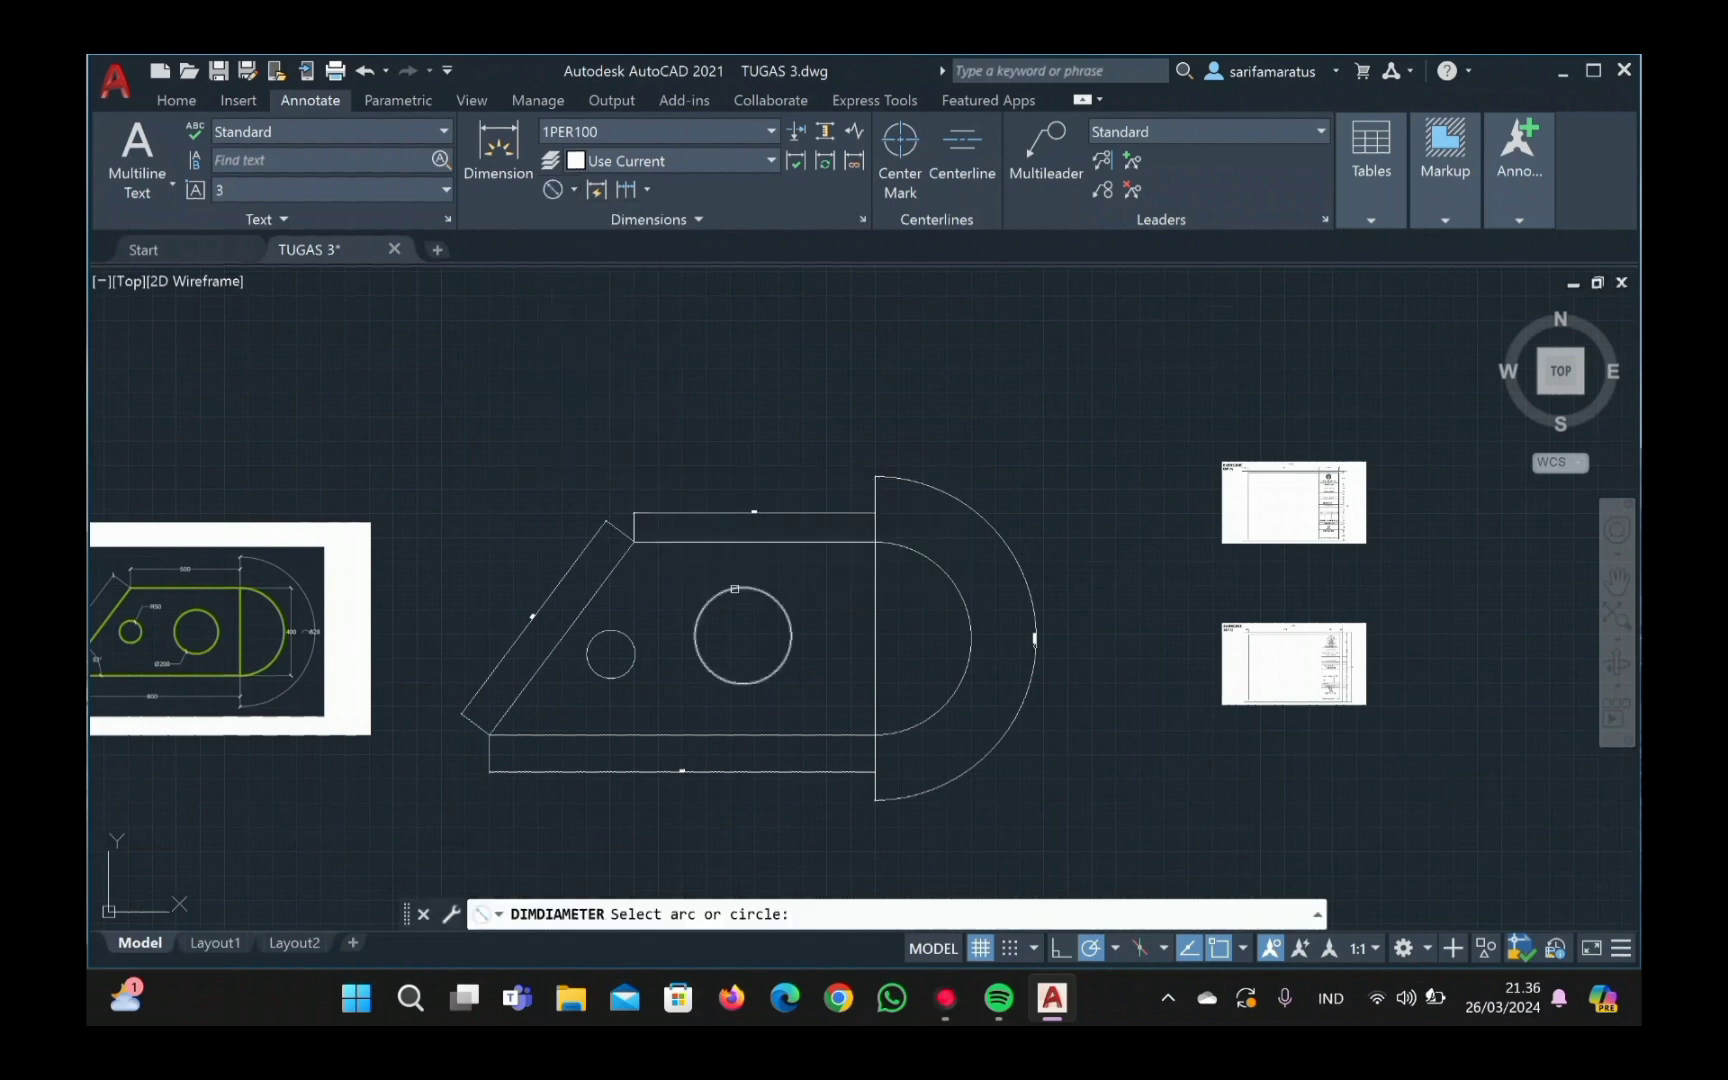
pyautogui.click(735, 589)
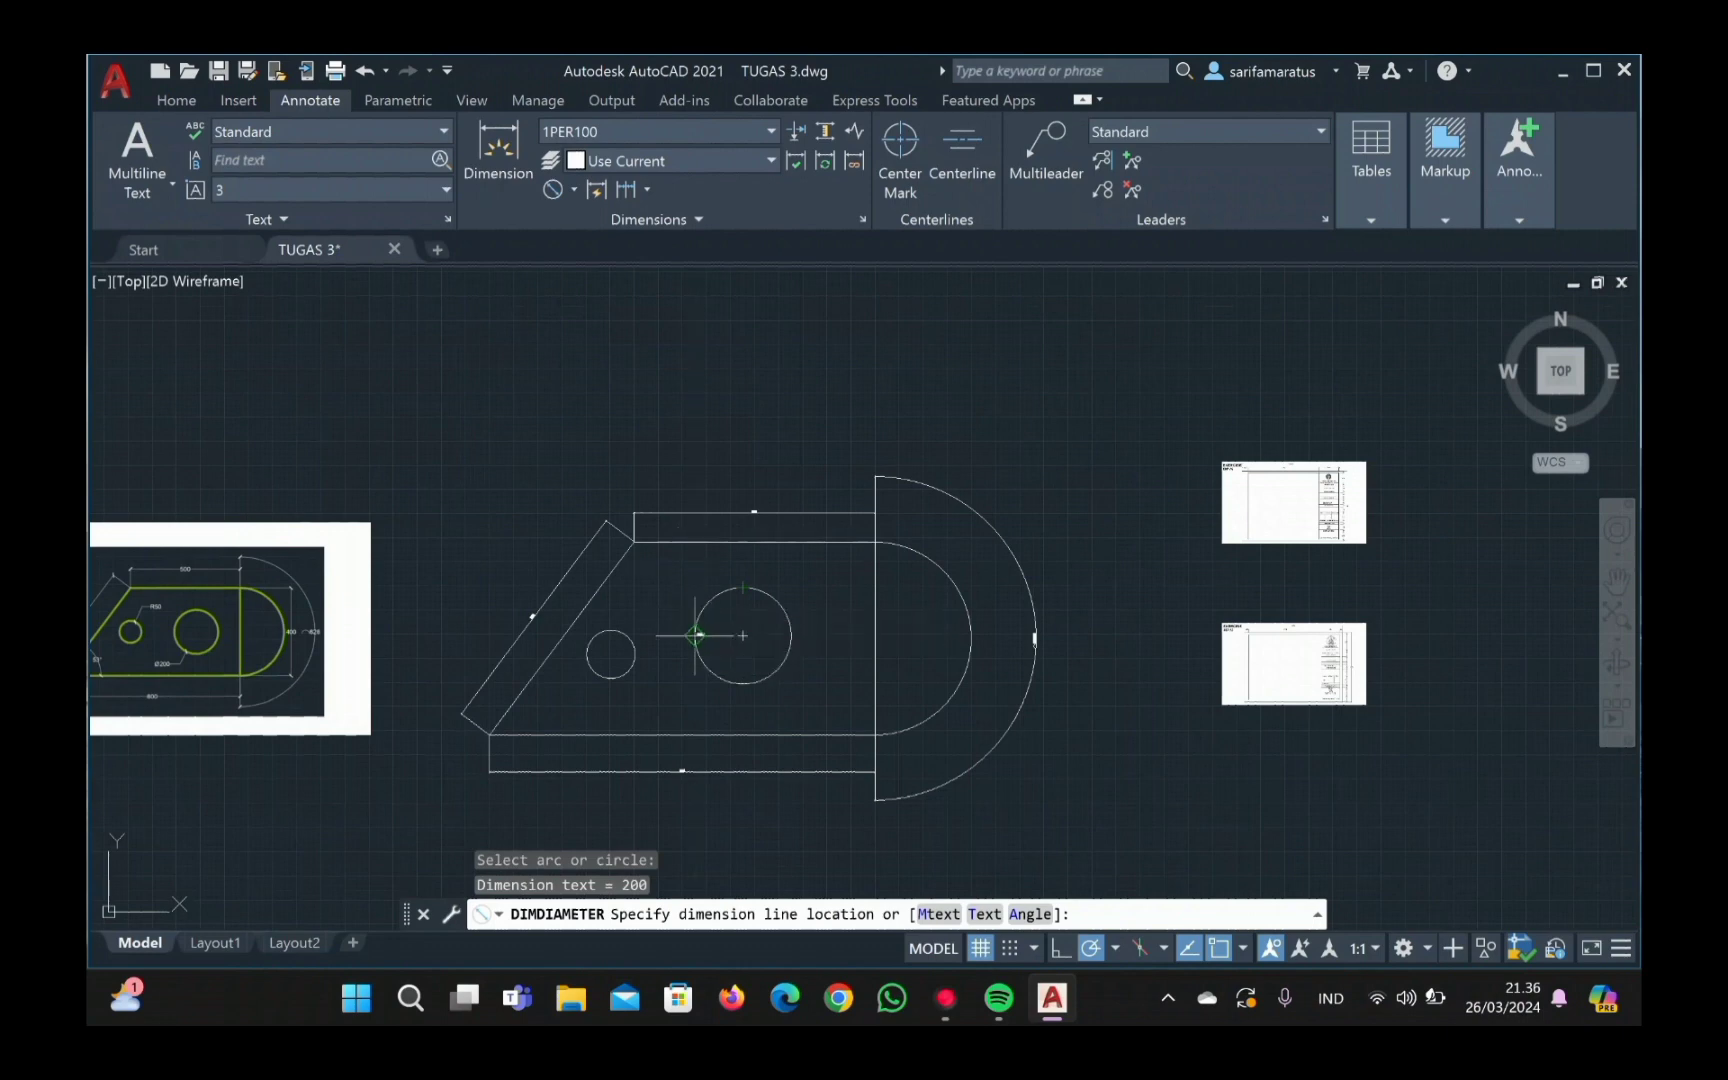
pyautogui.press('Escape')
# Step: Add a radius dimension to the small circle, with its text just outside the circle on the side facing the large circle
pyautogui.scroll(2, 720, 635)
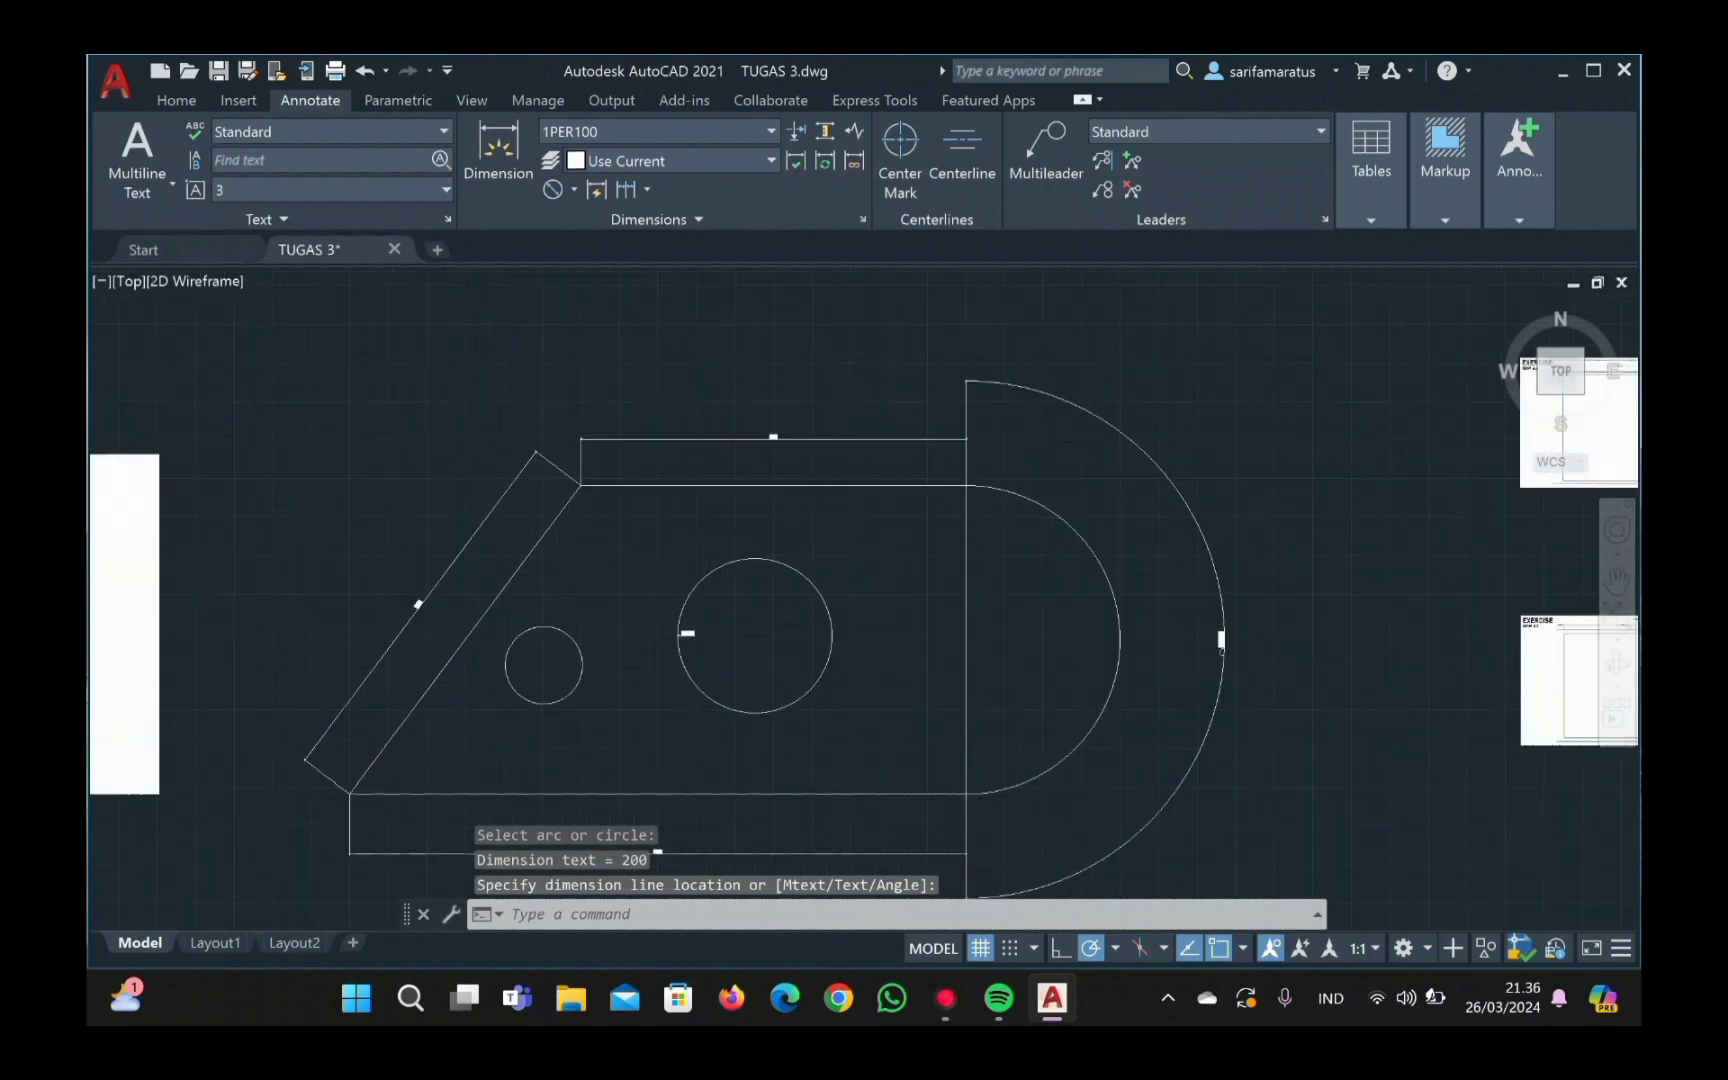
pyautogui.scroll(3, 721, 636)
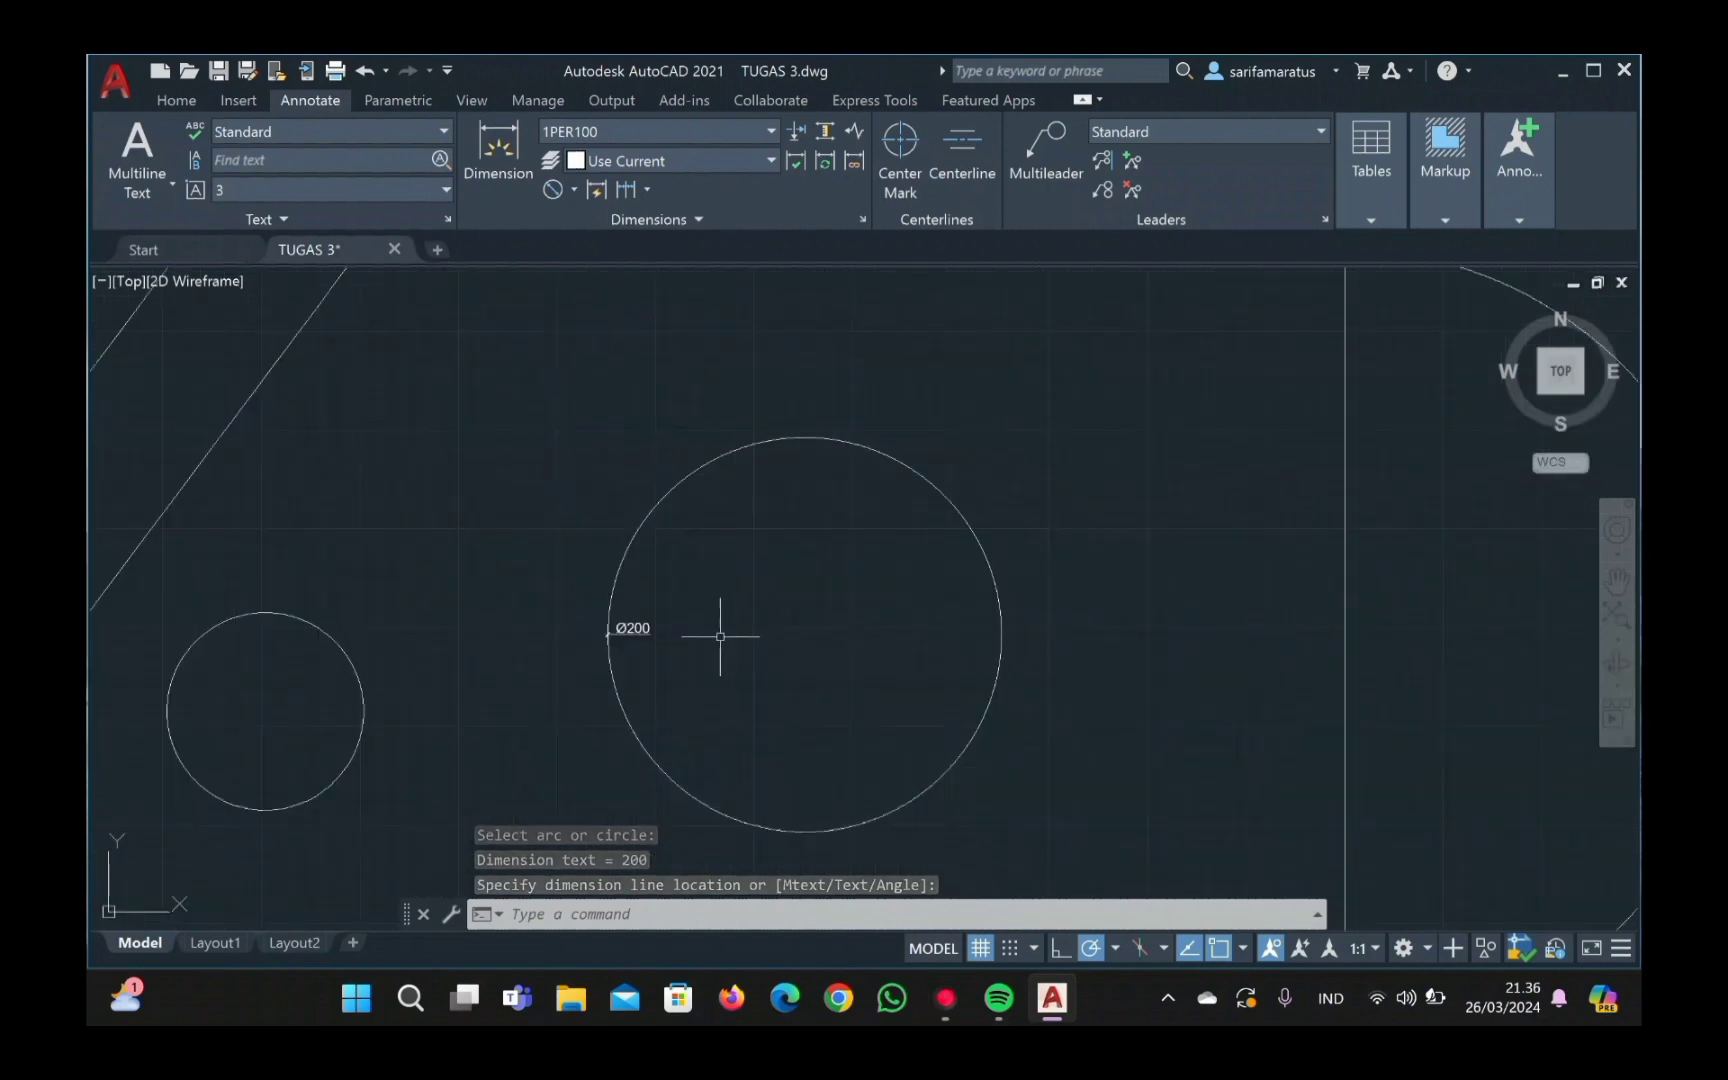
pyautogui.scroll(-3, 716, 636)
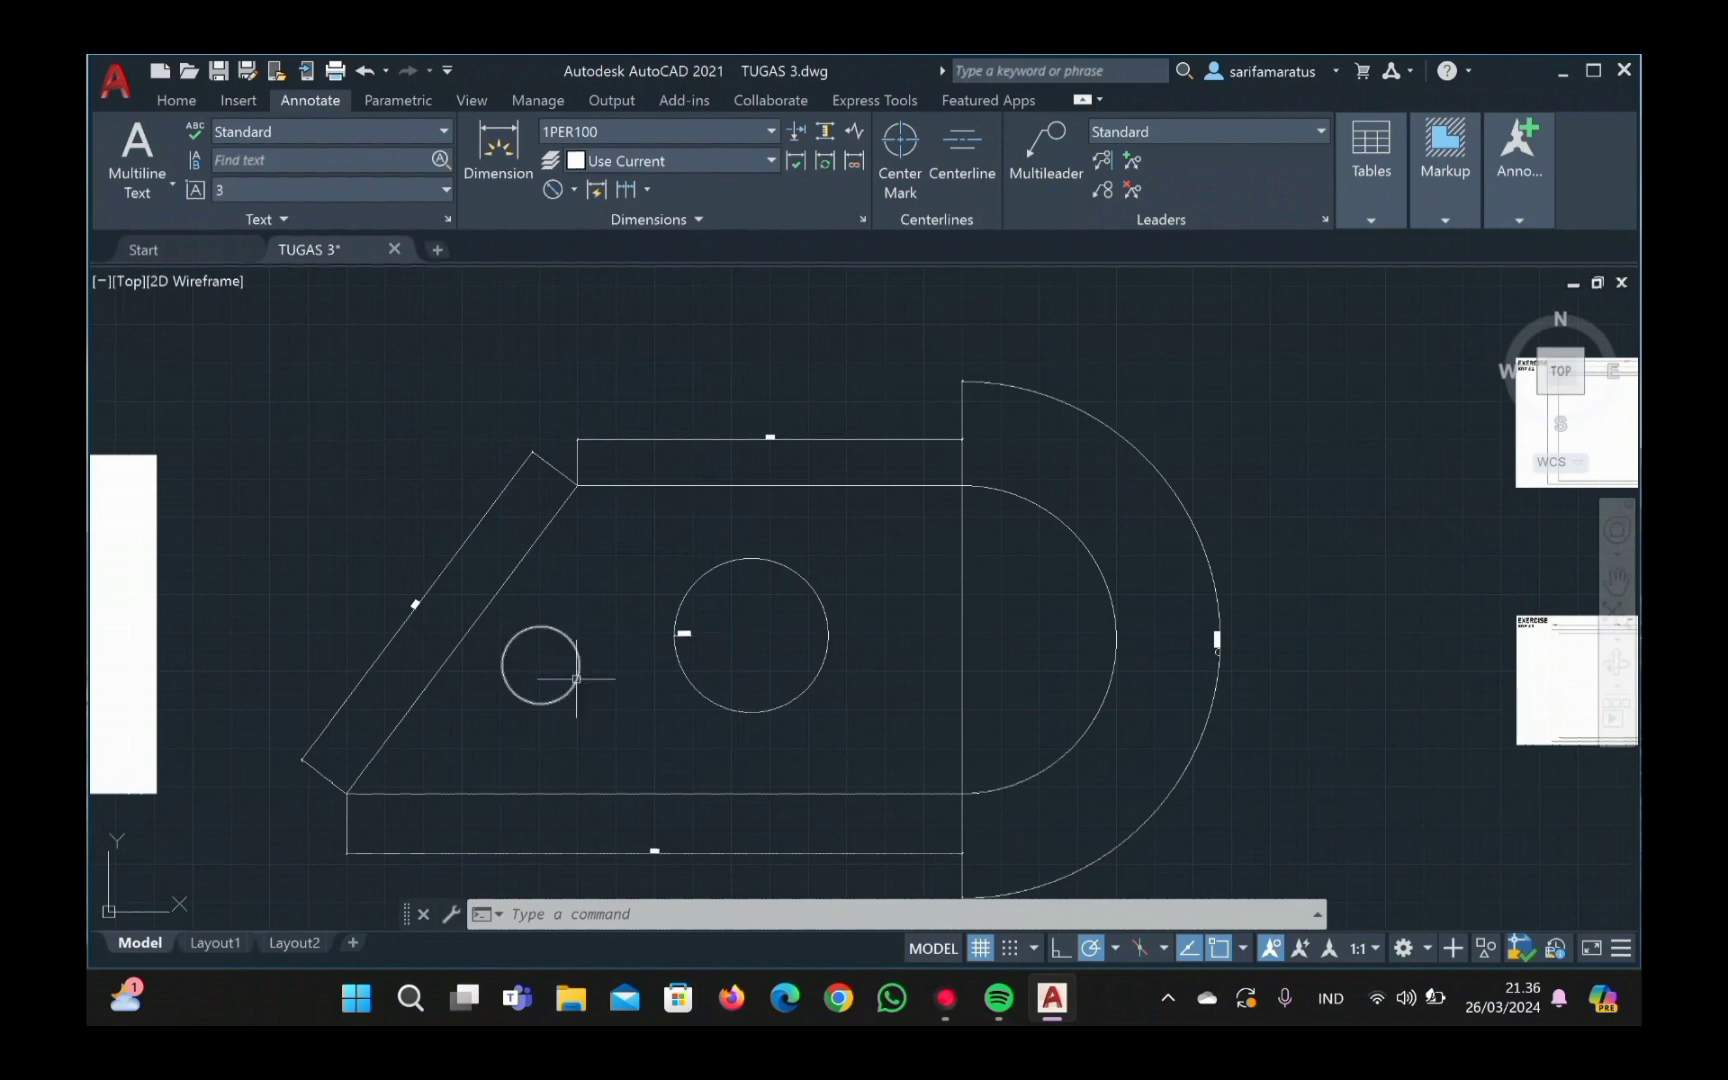
pyautogui.click(575, 191)
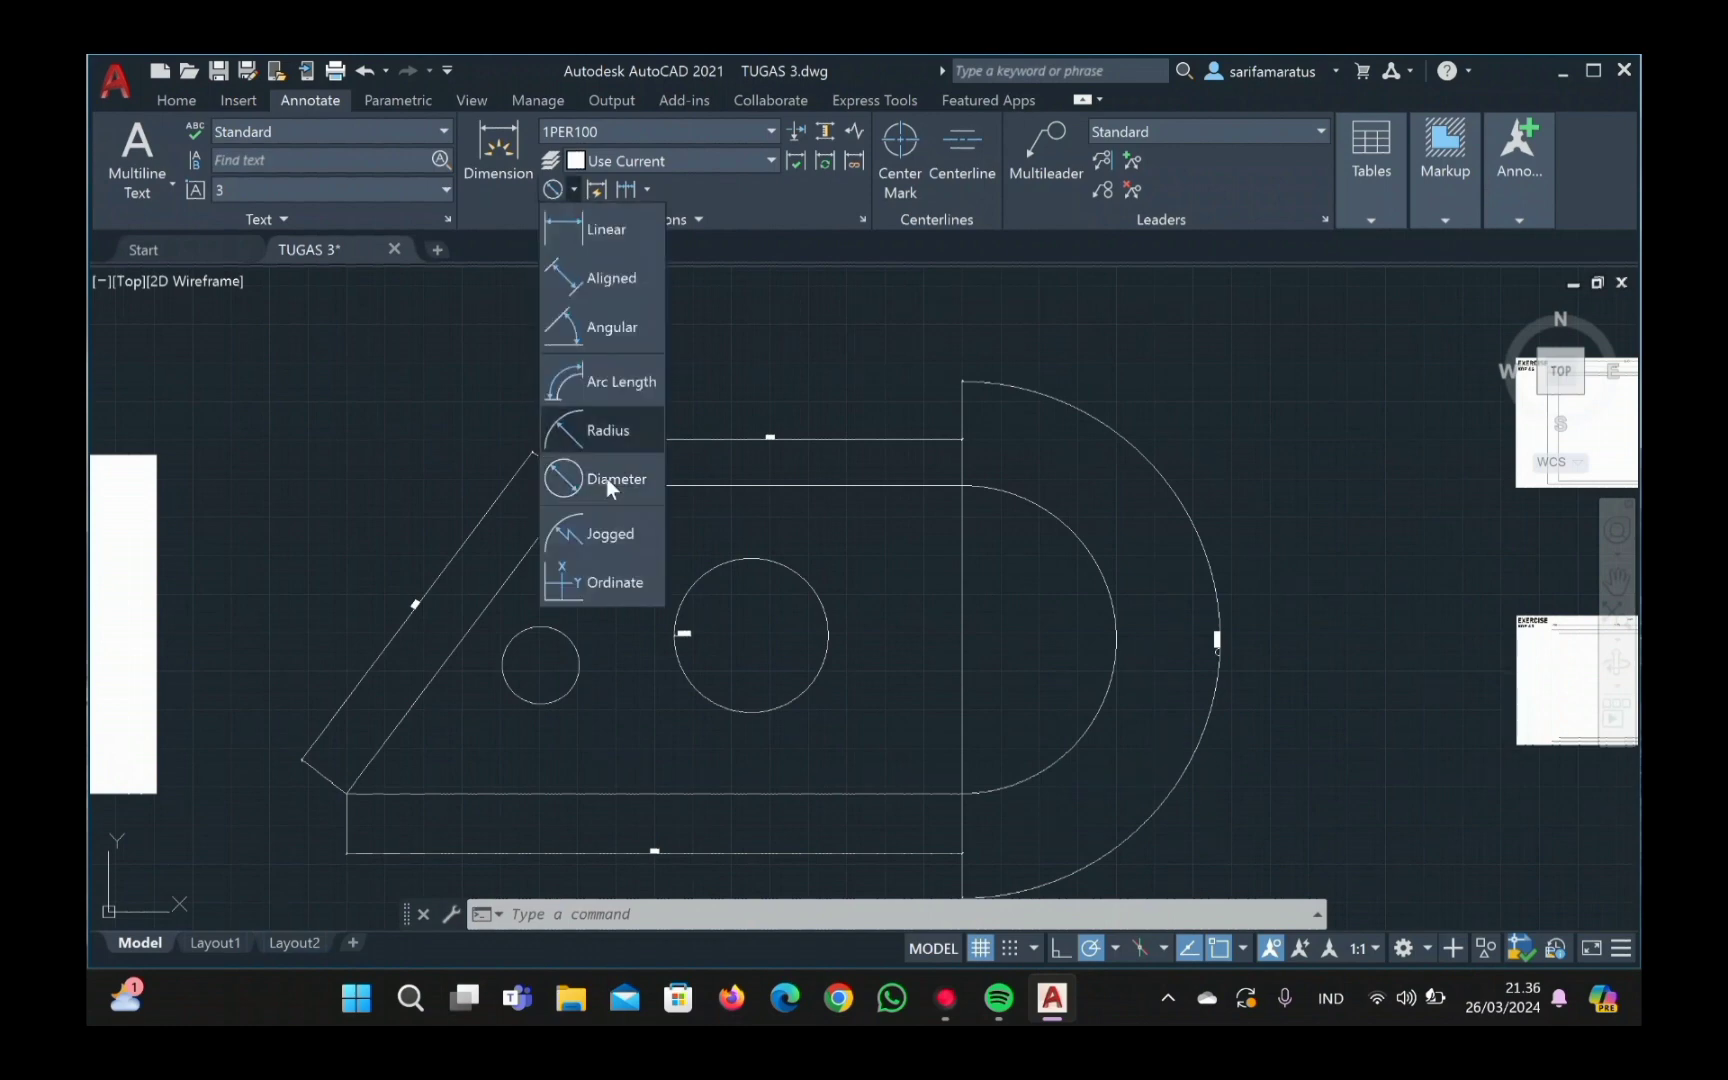
pyautogui.click(610, 426)
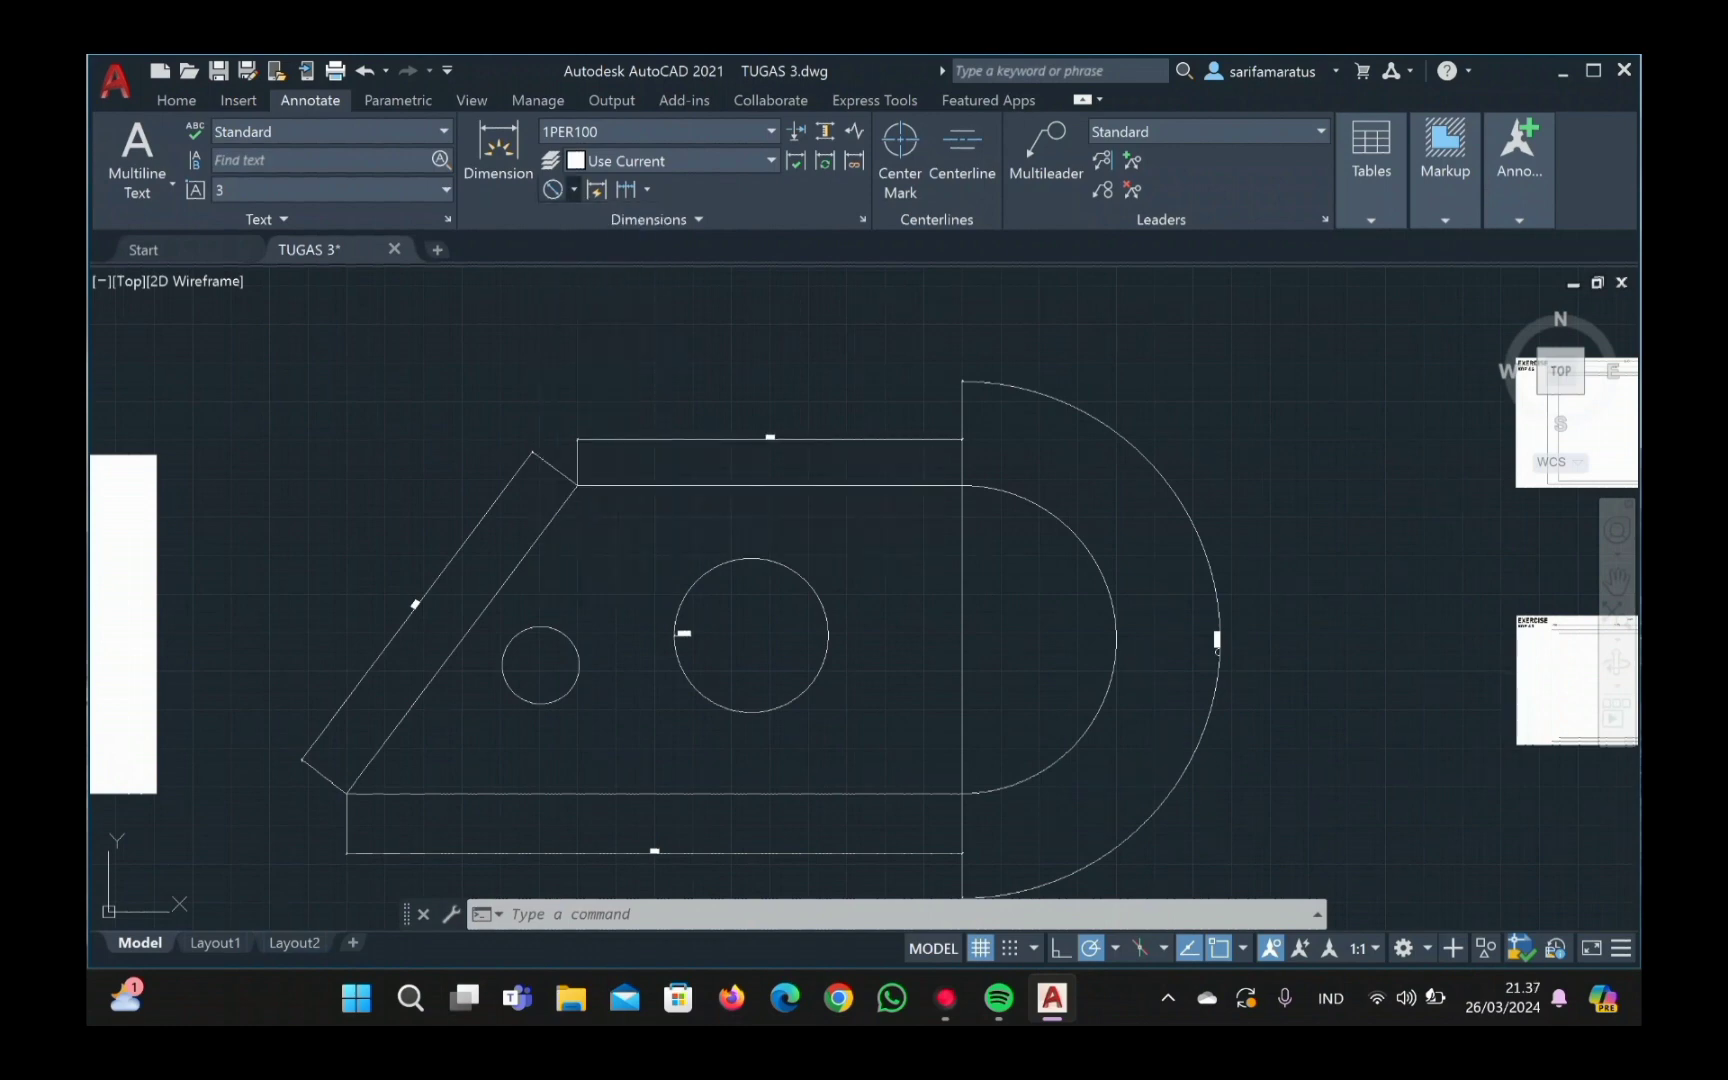
pyautogui.click(572, 640)
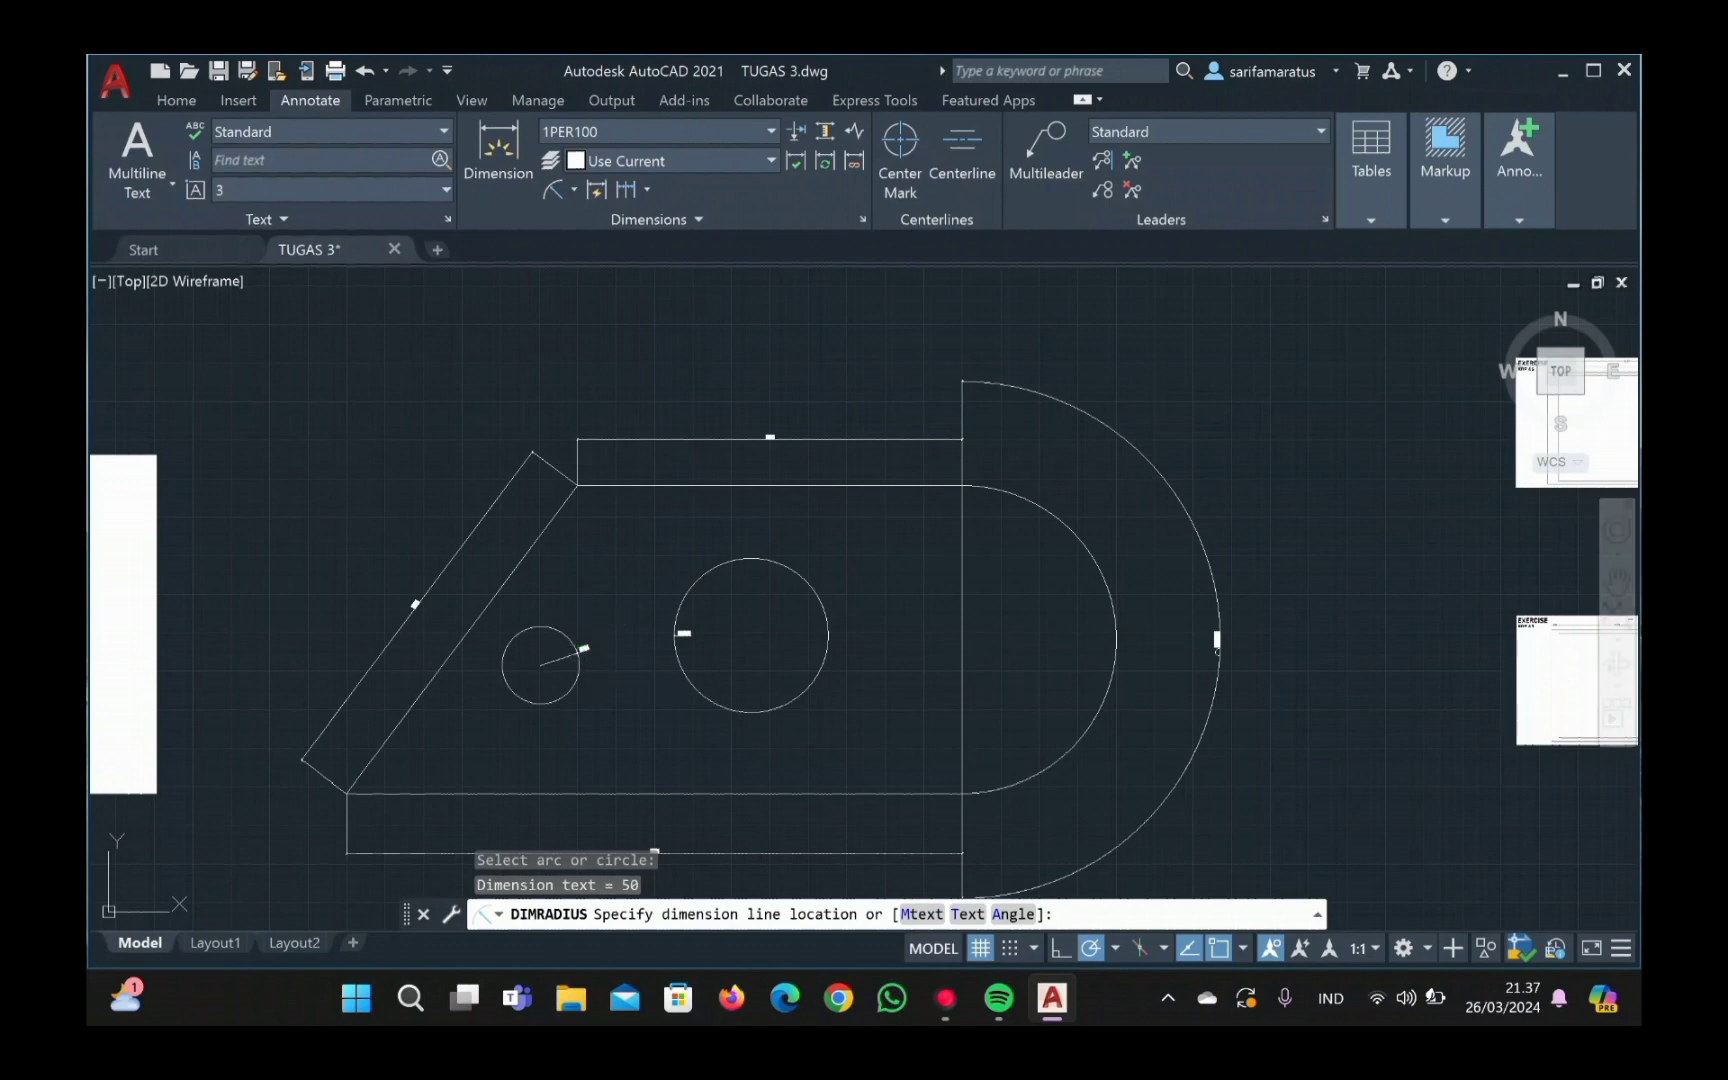
pyautogui.click(585, 648)
pyautogui.scroll(4, 591, 632)
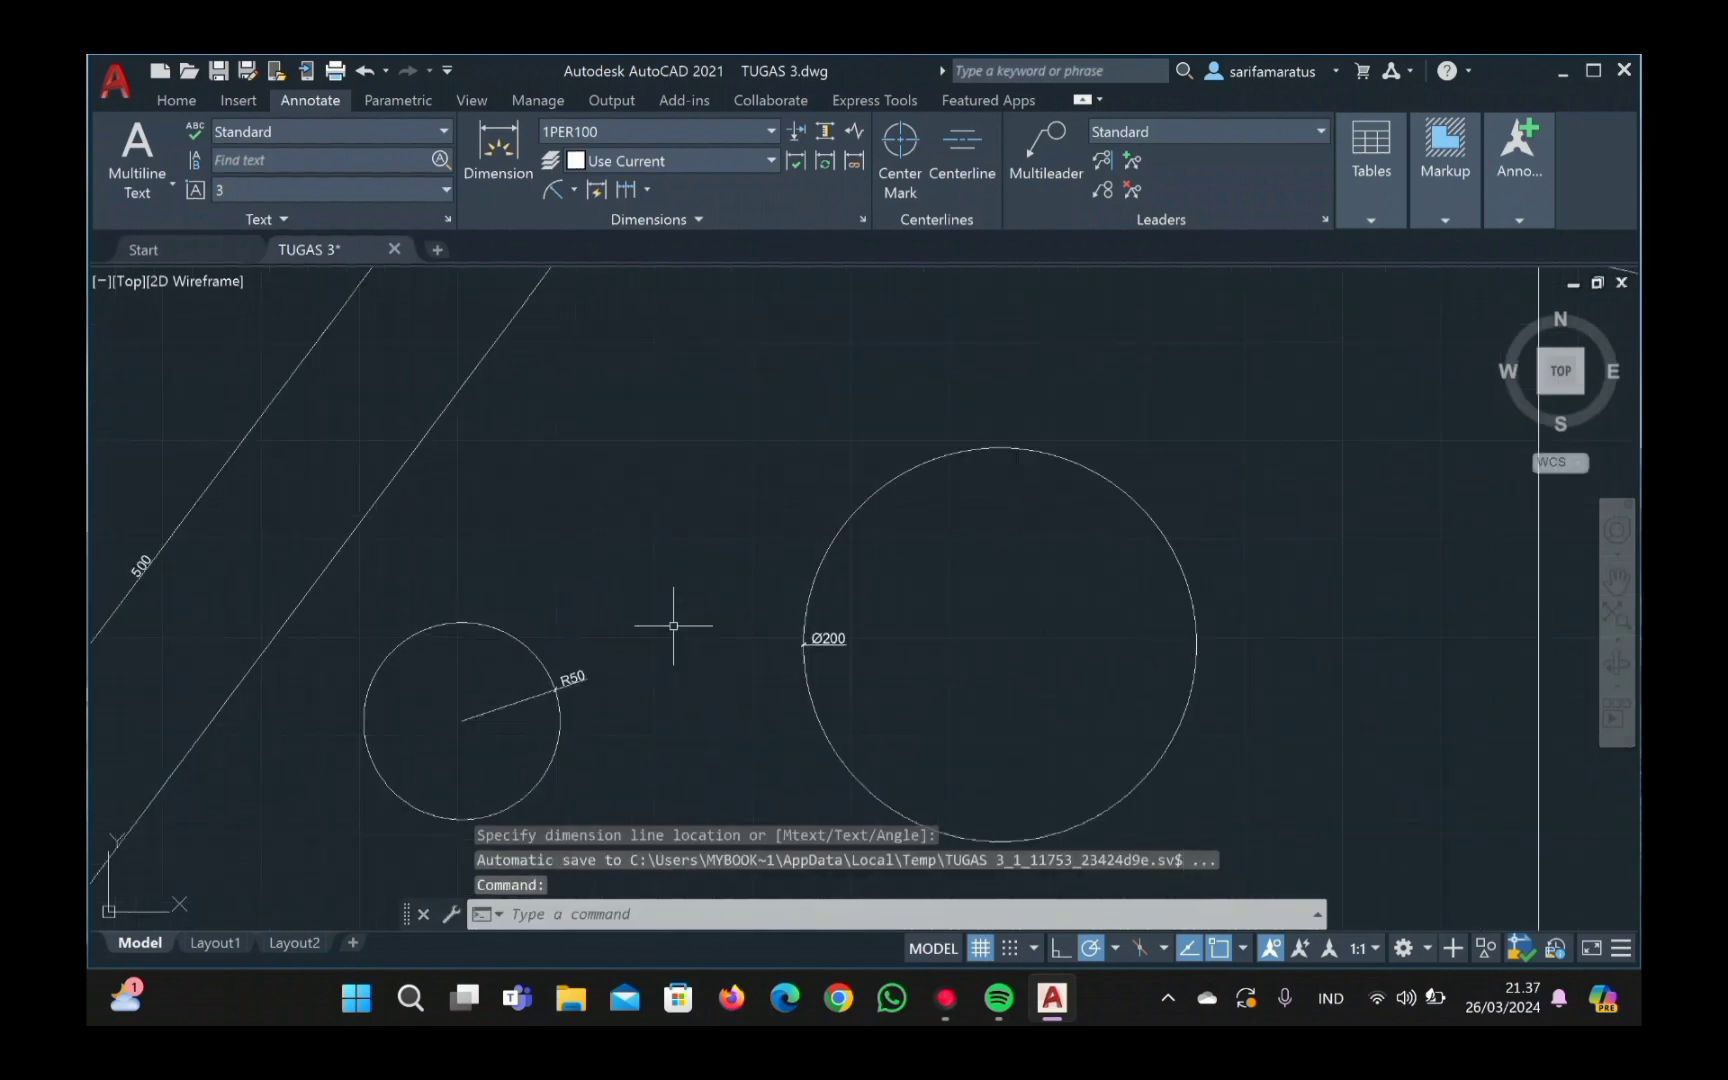
# Step: Add a vertical linear dimension between the semicircular arc's upper and lower ends, with the dimension line between the arc and its arc length dimension
pyautogui.scroll(-2, 813, 629)
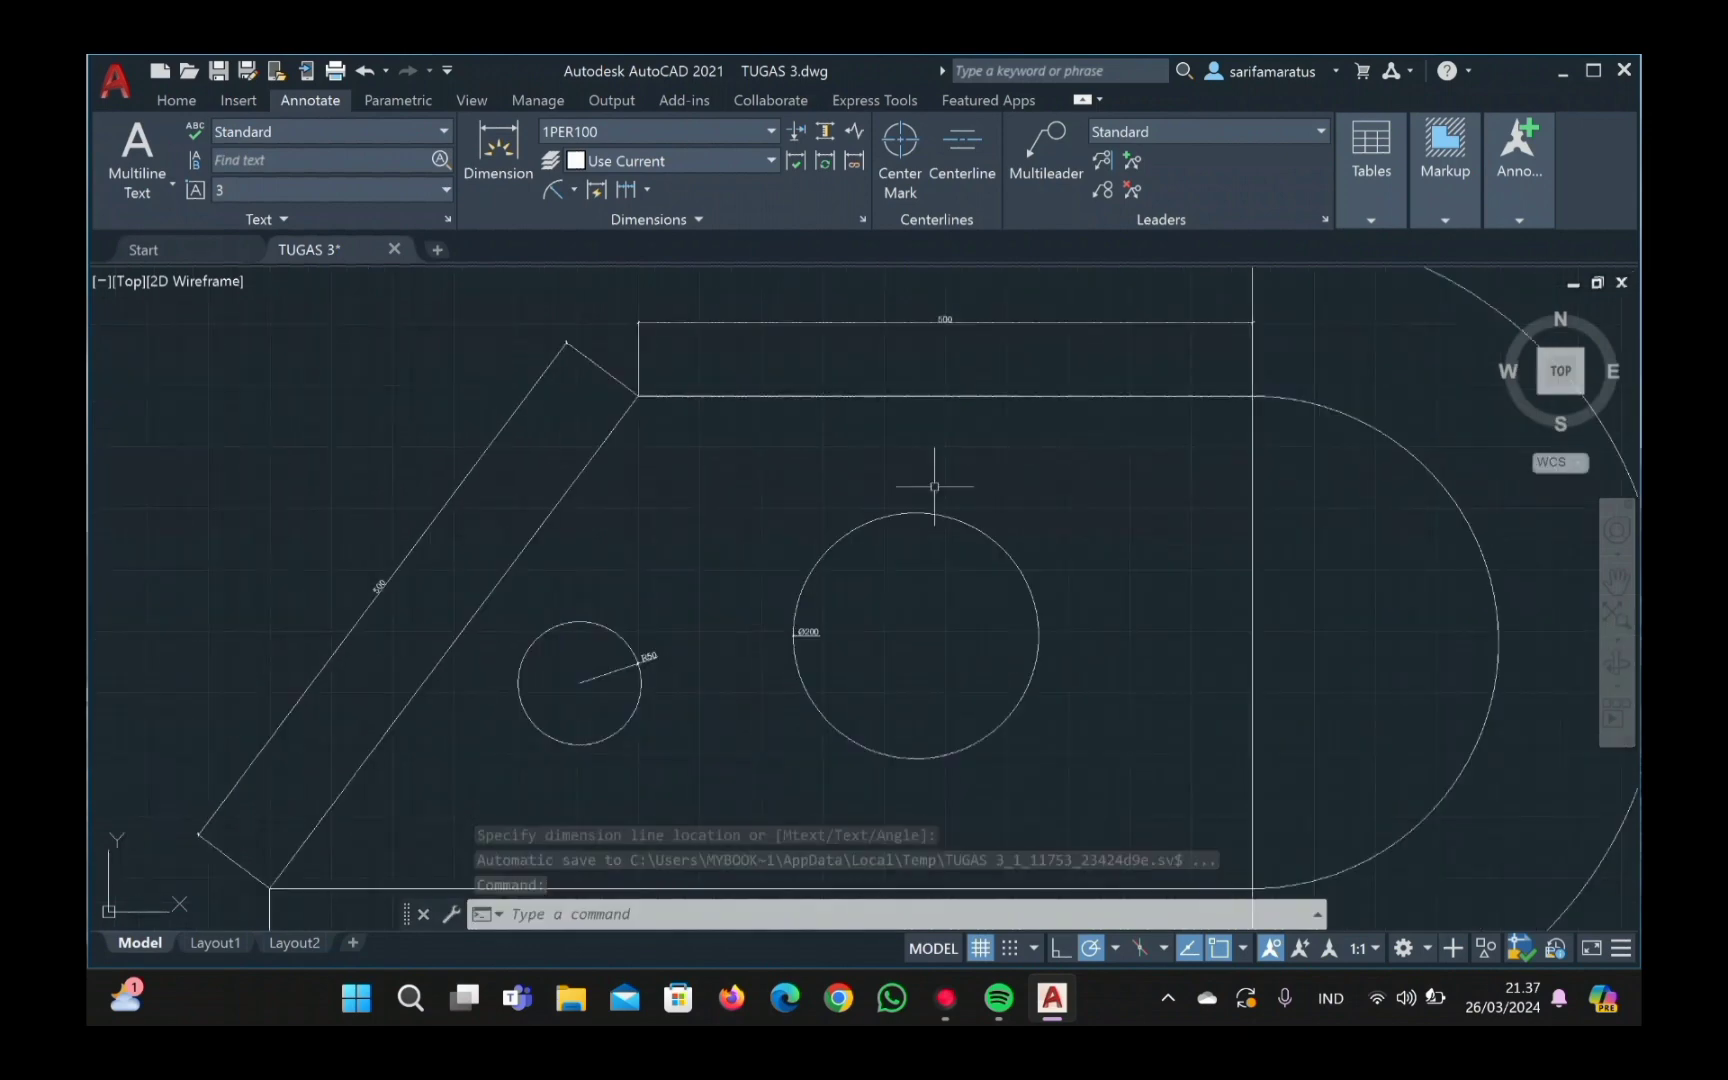
pyautogui.scroll(-2, 930, 492)
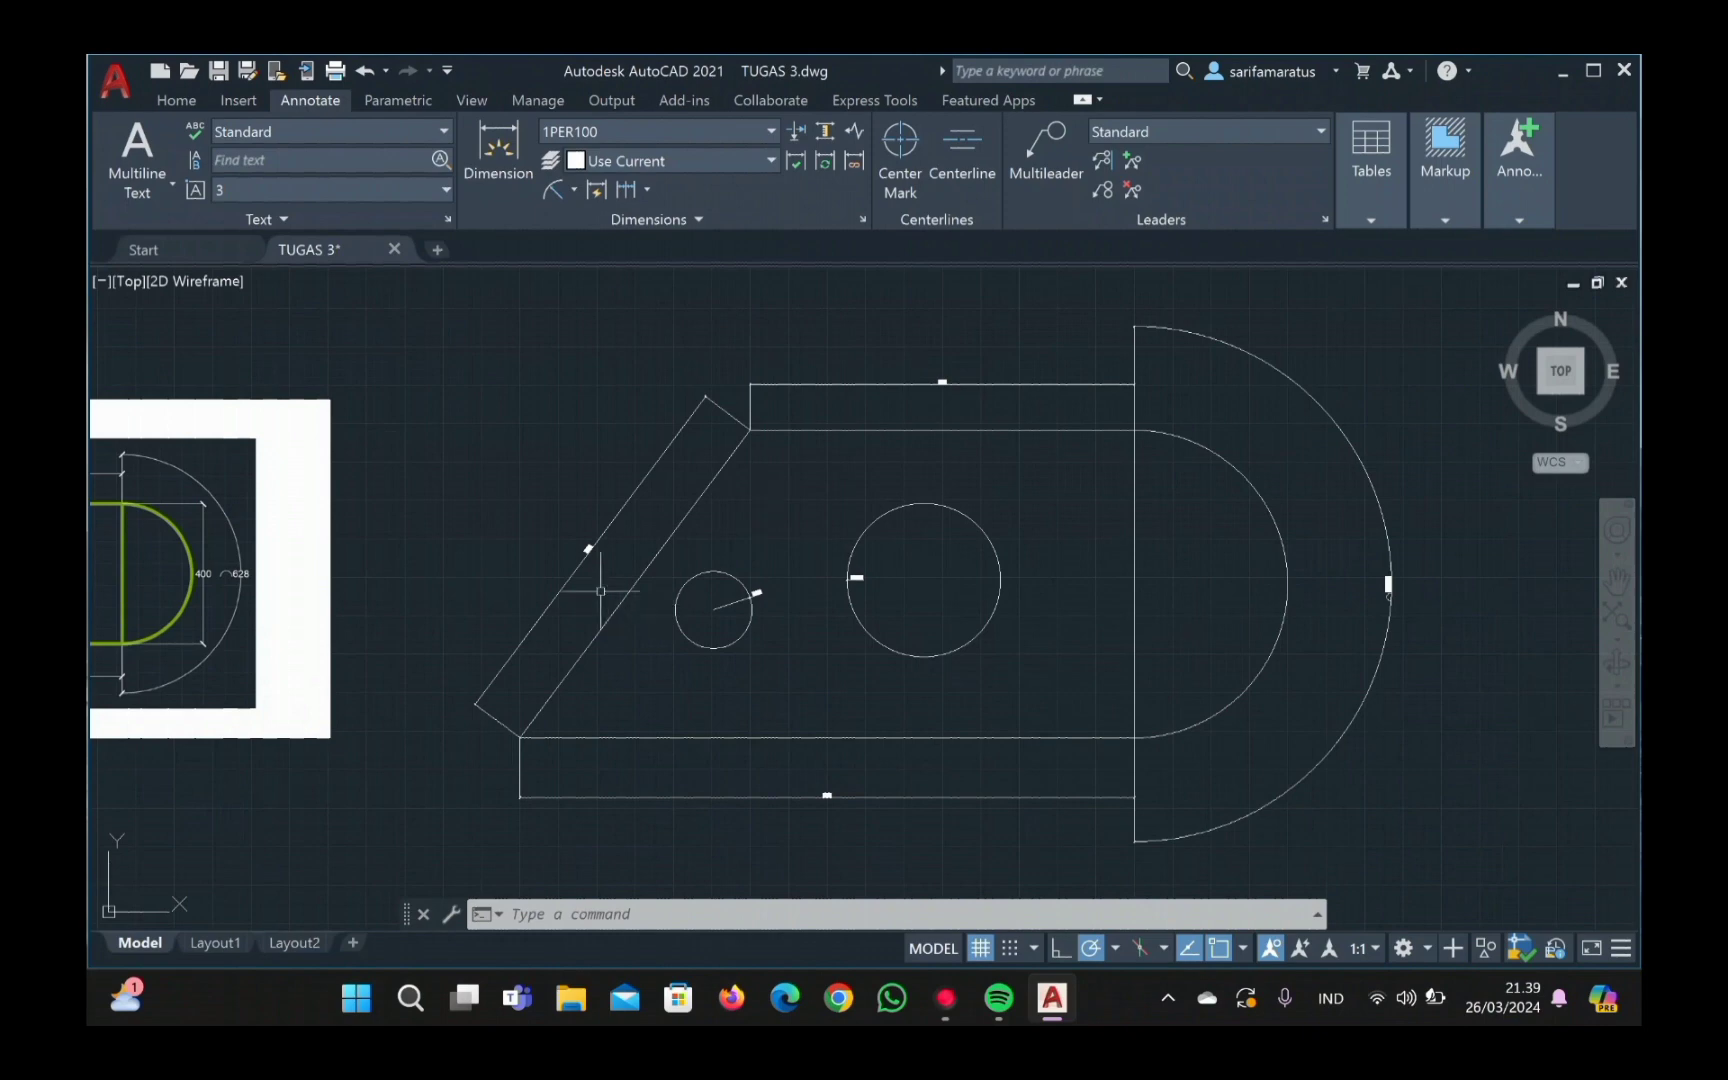
pyautogui.click(571, 190)
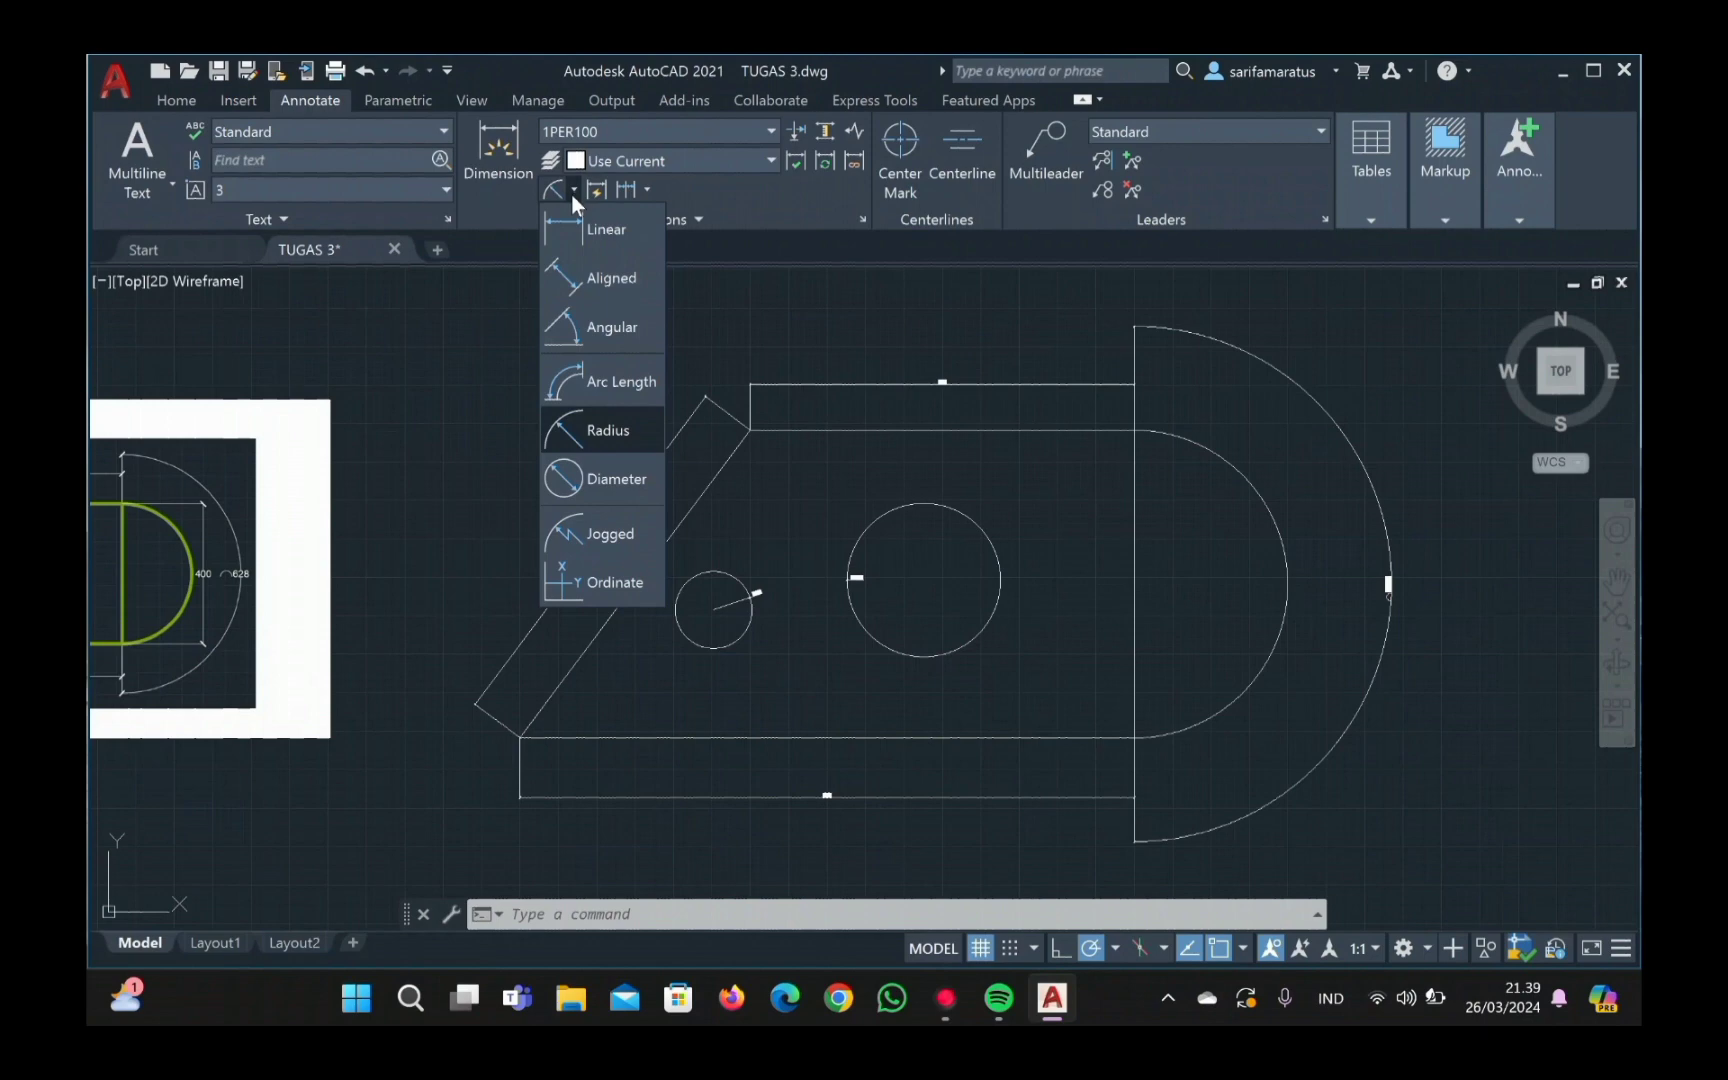
pyautogui.click(589, 231)
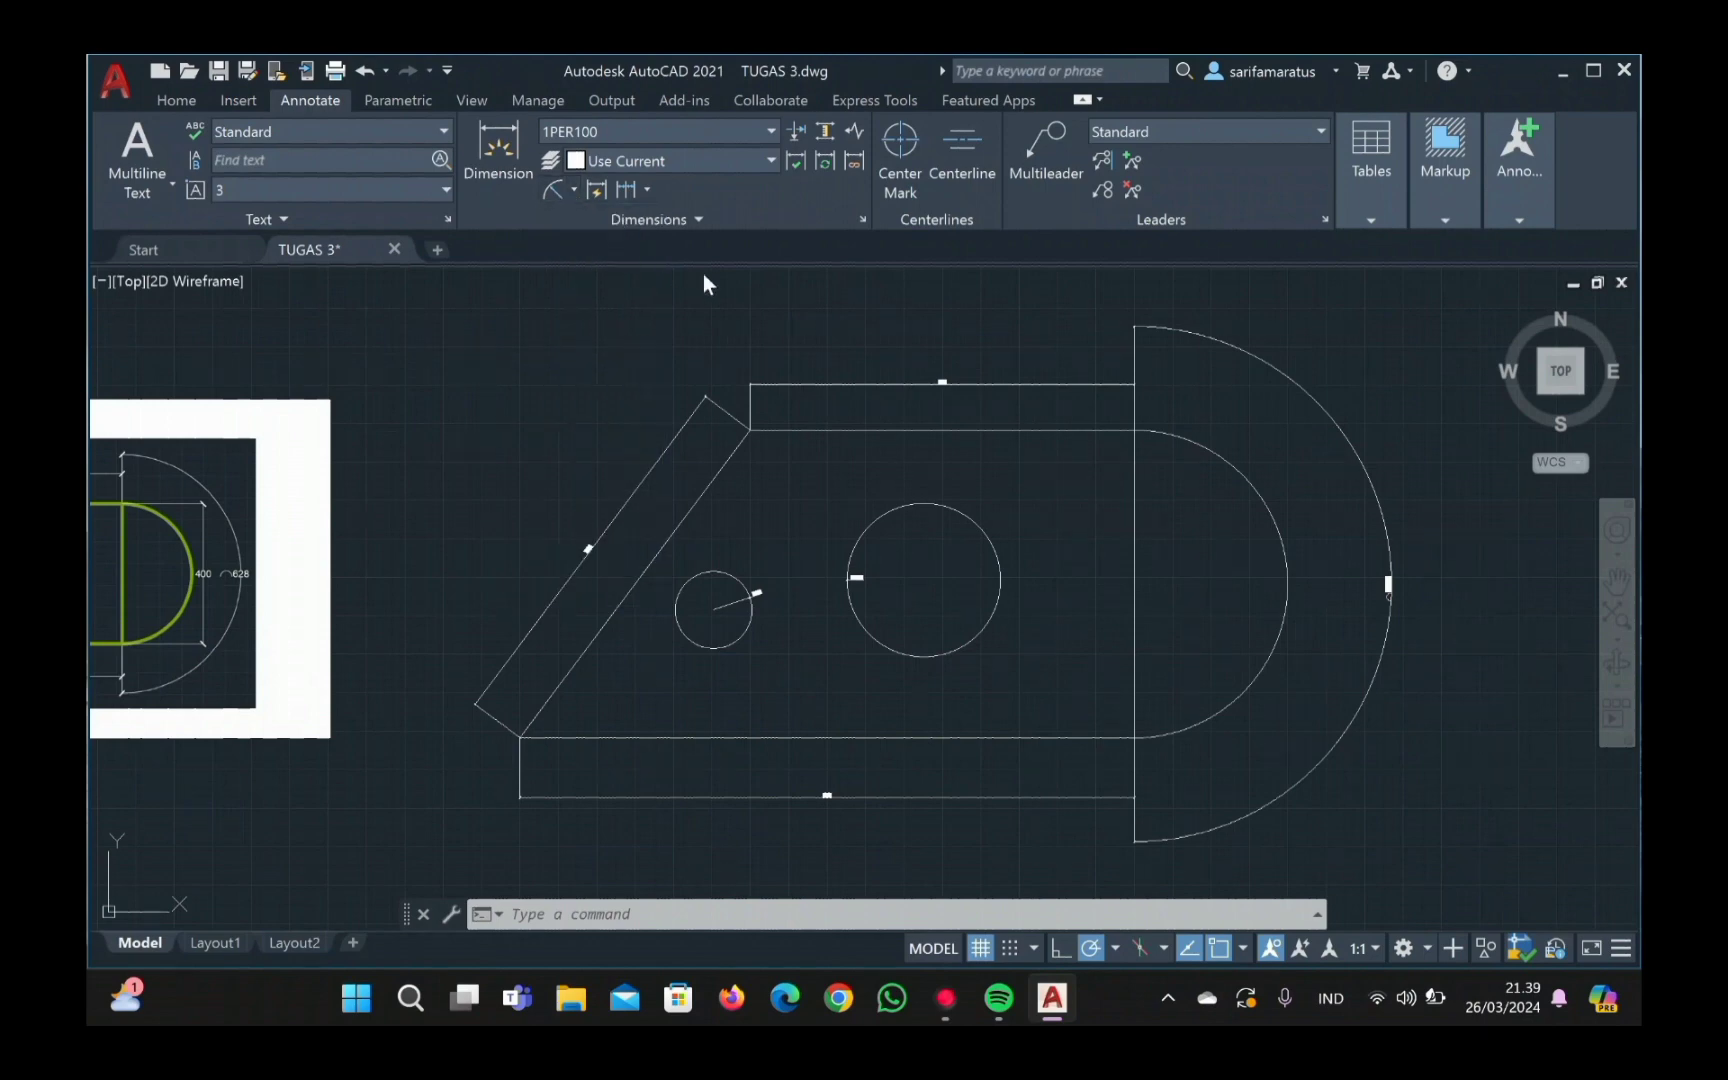
pyautogui.click(1135, 431)
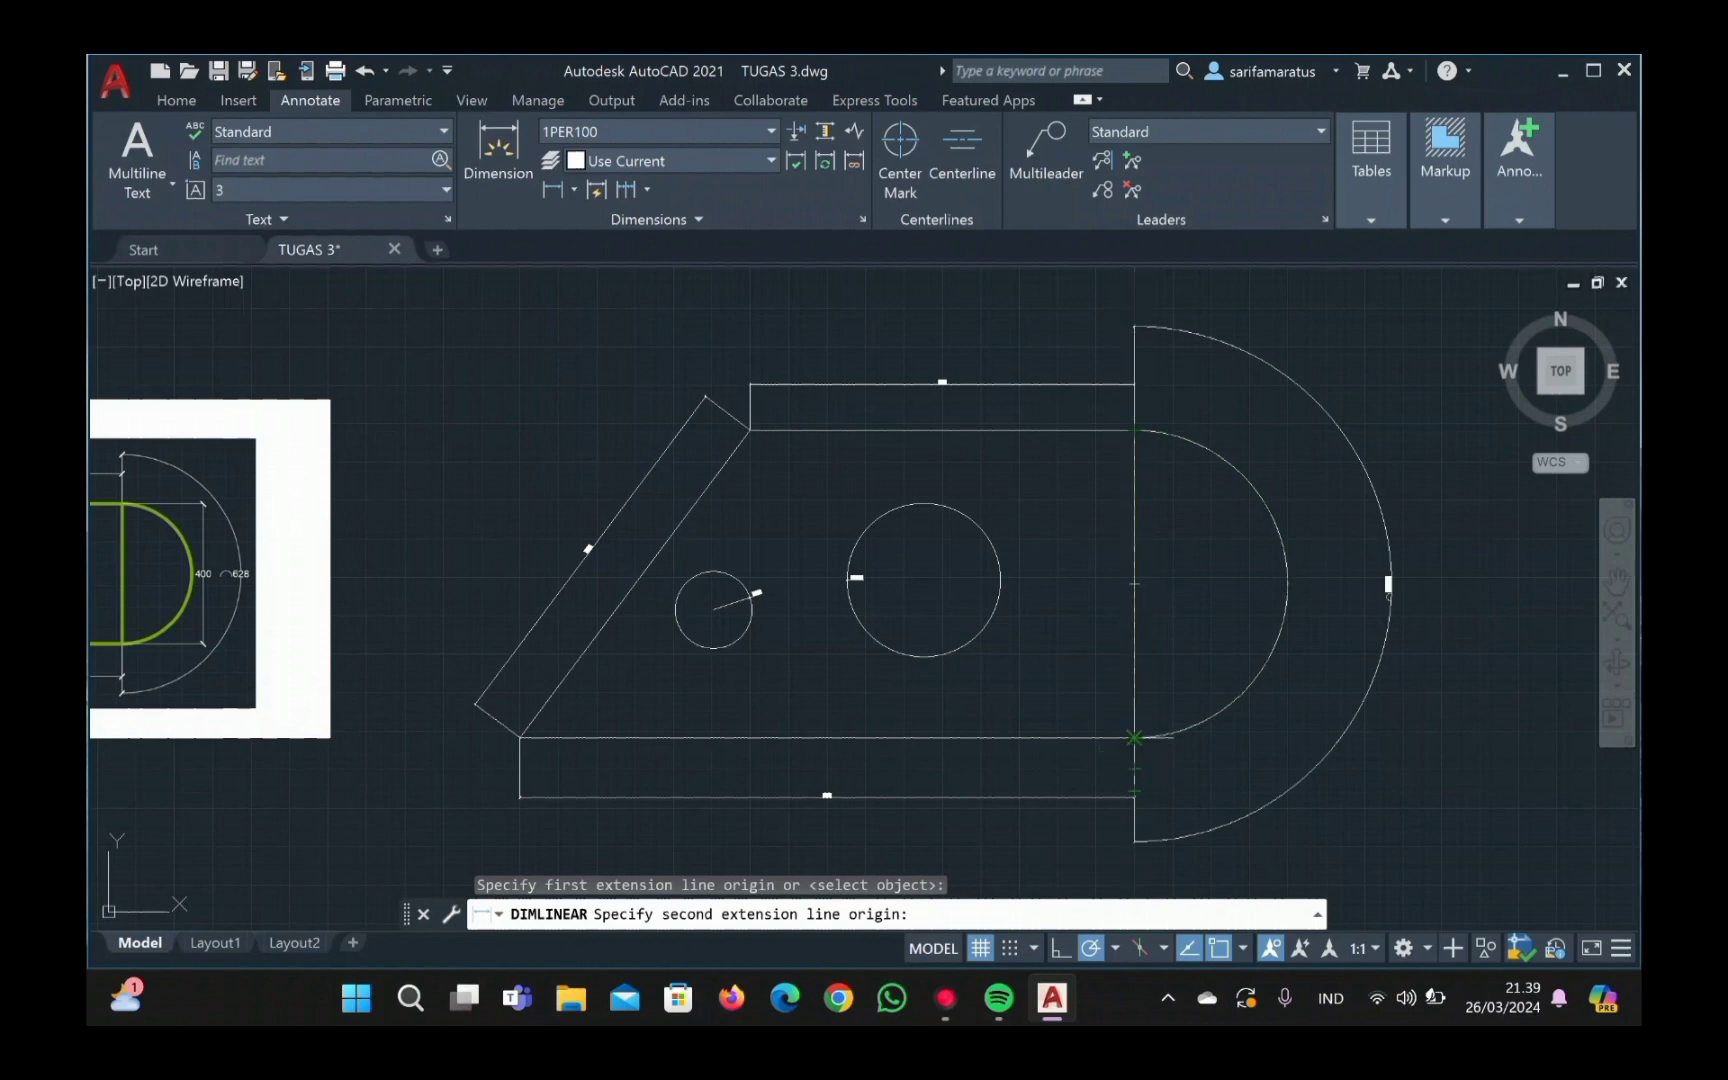
pyautogui.click(1134, 738)
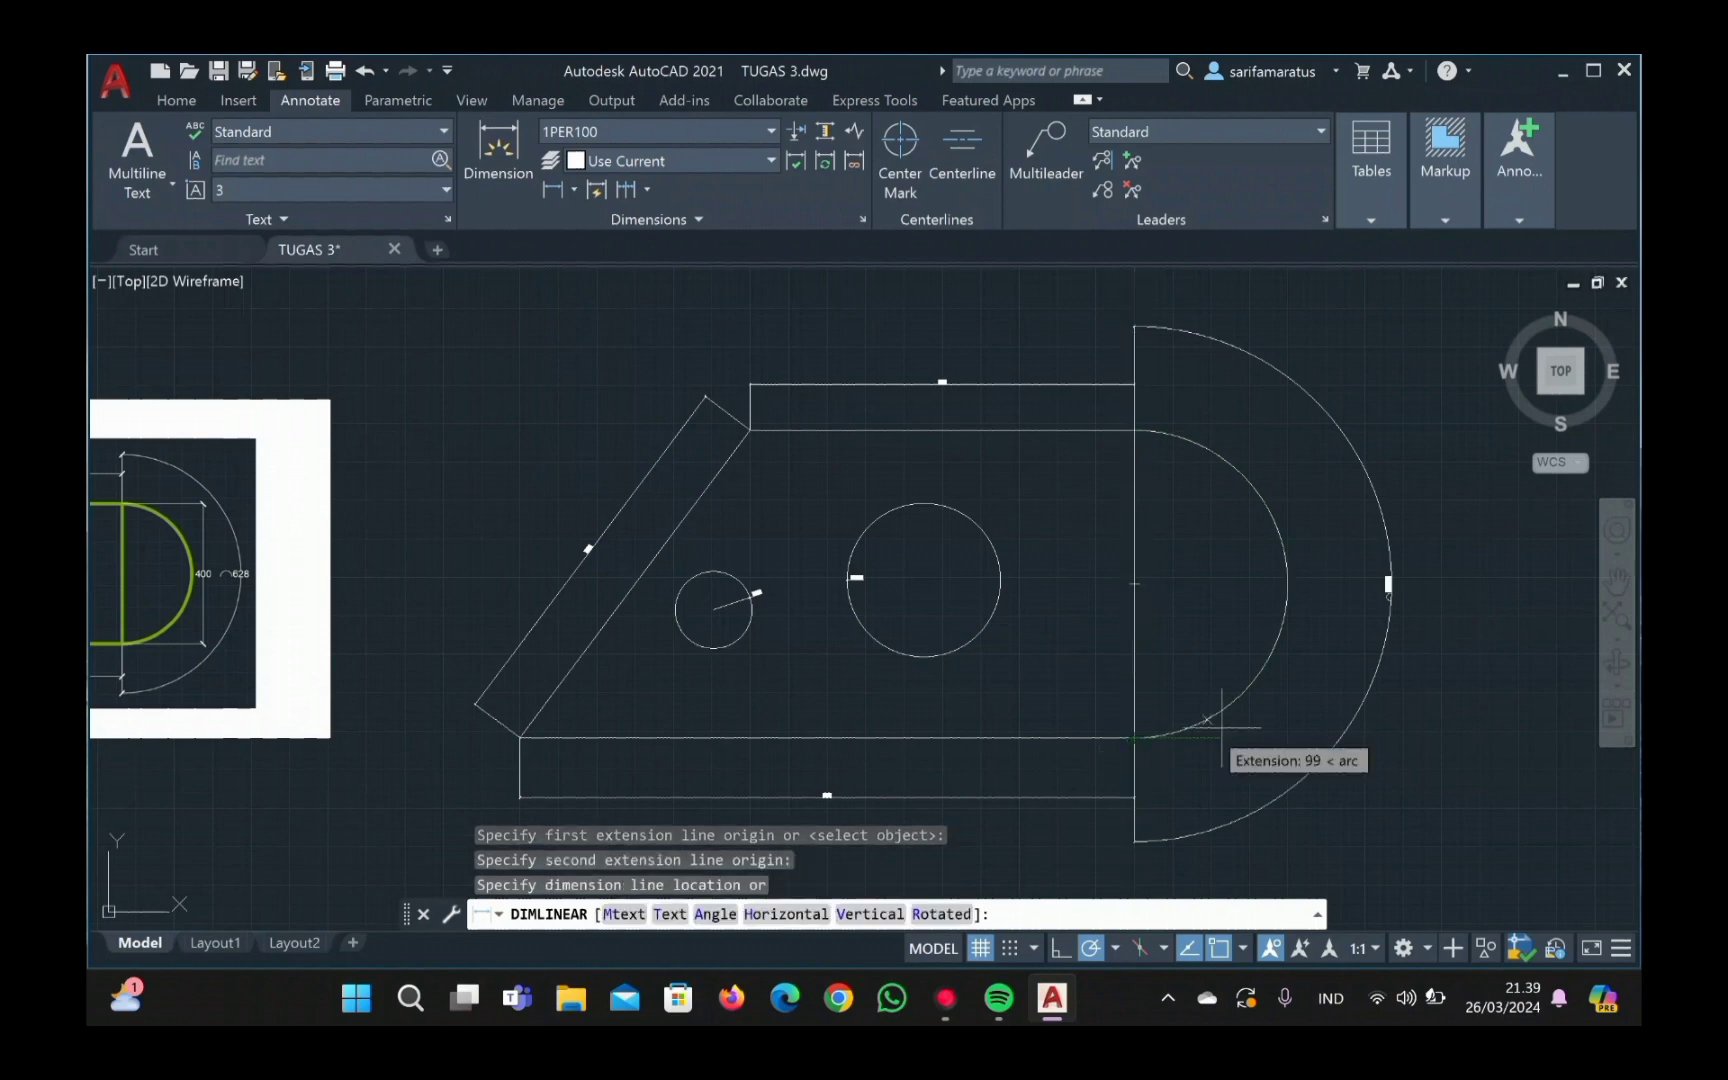
pyautogui.click(1316, 685)
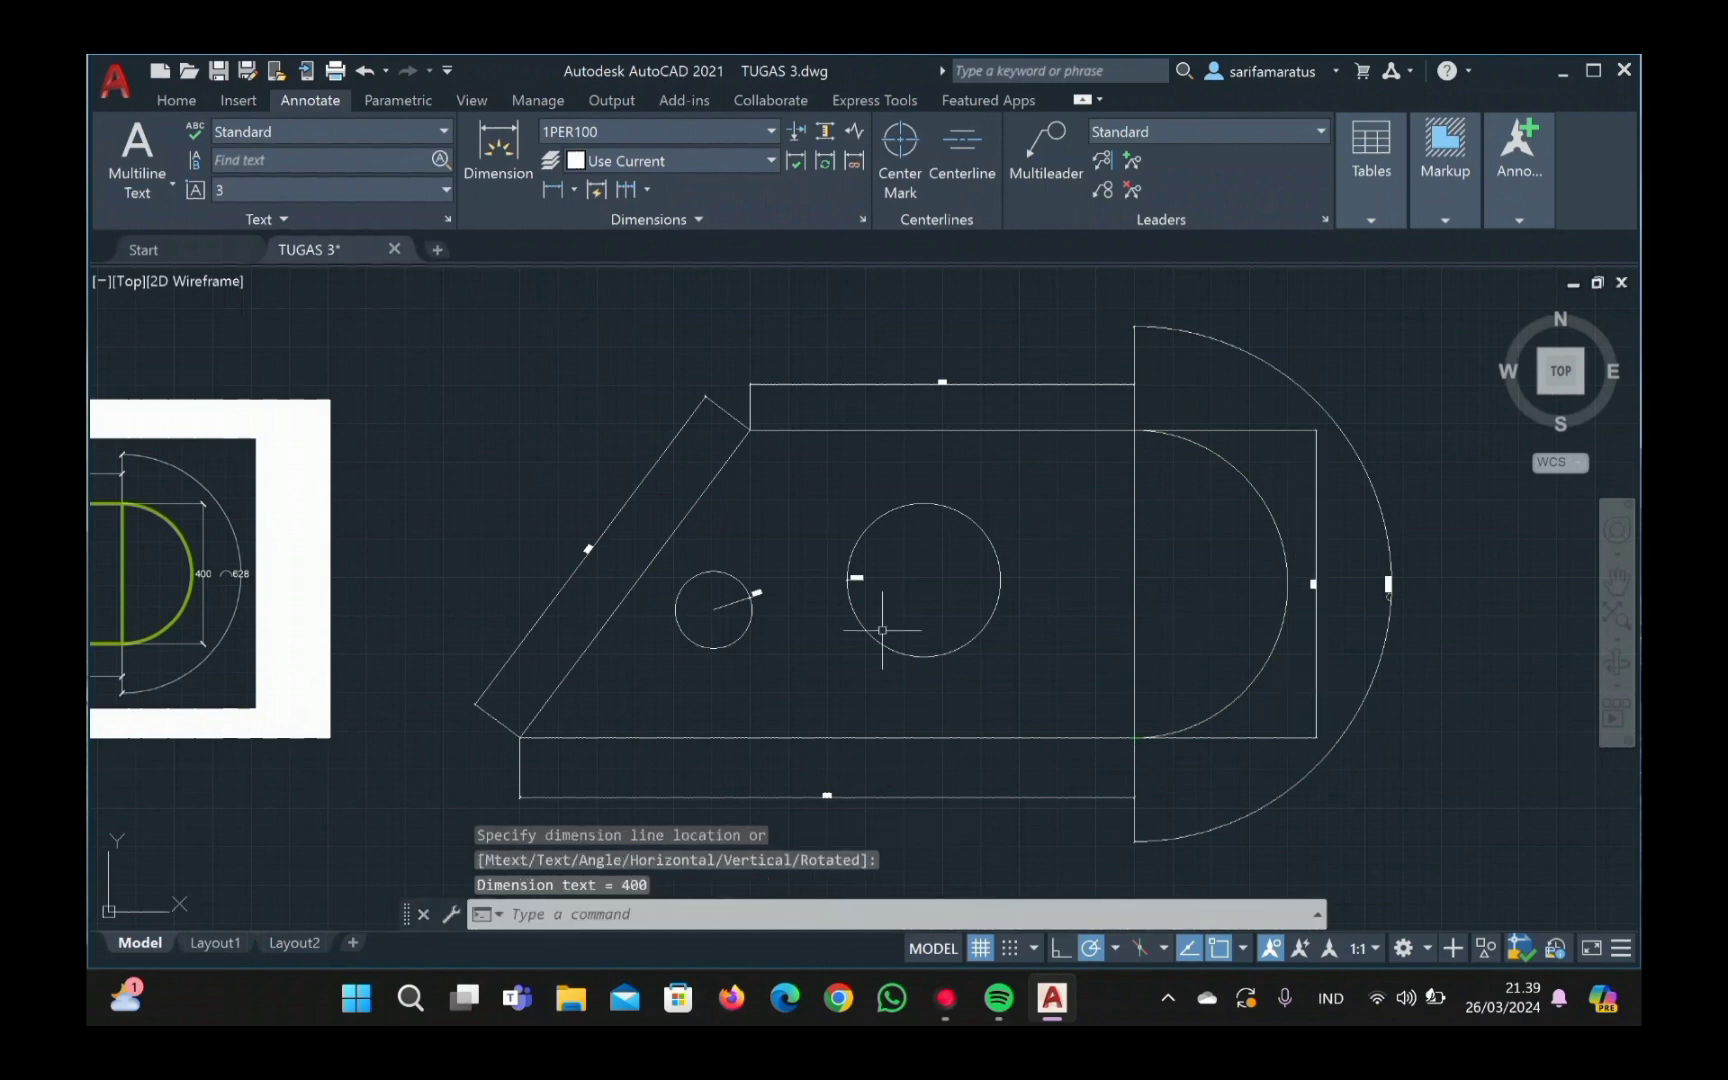
# Step: Add an angular dimension between the slanted edge and the lower edge, with the dimension arc inside the outline near their shared corner
pyautogui.click(575, 190)
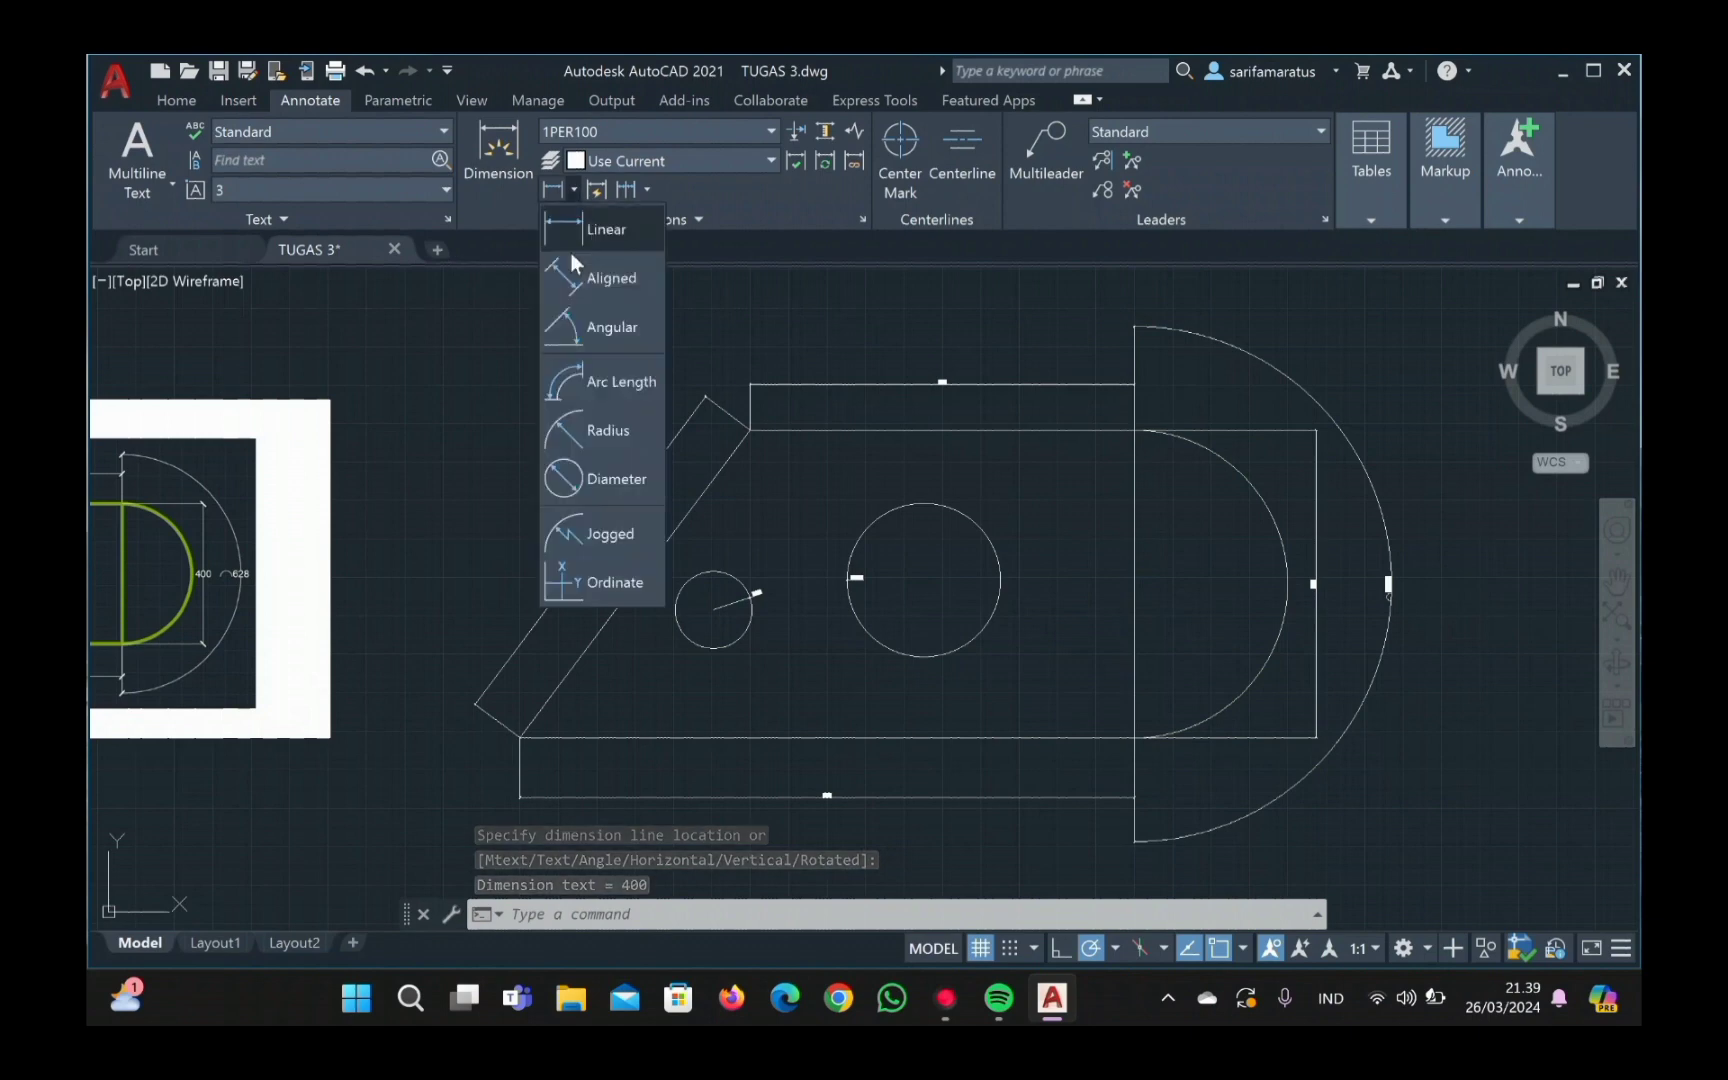
pyautogui.click(595, 331)
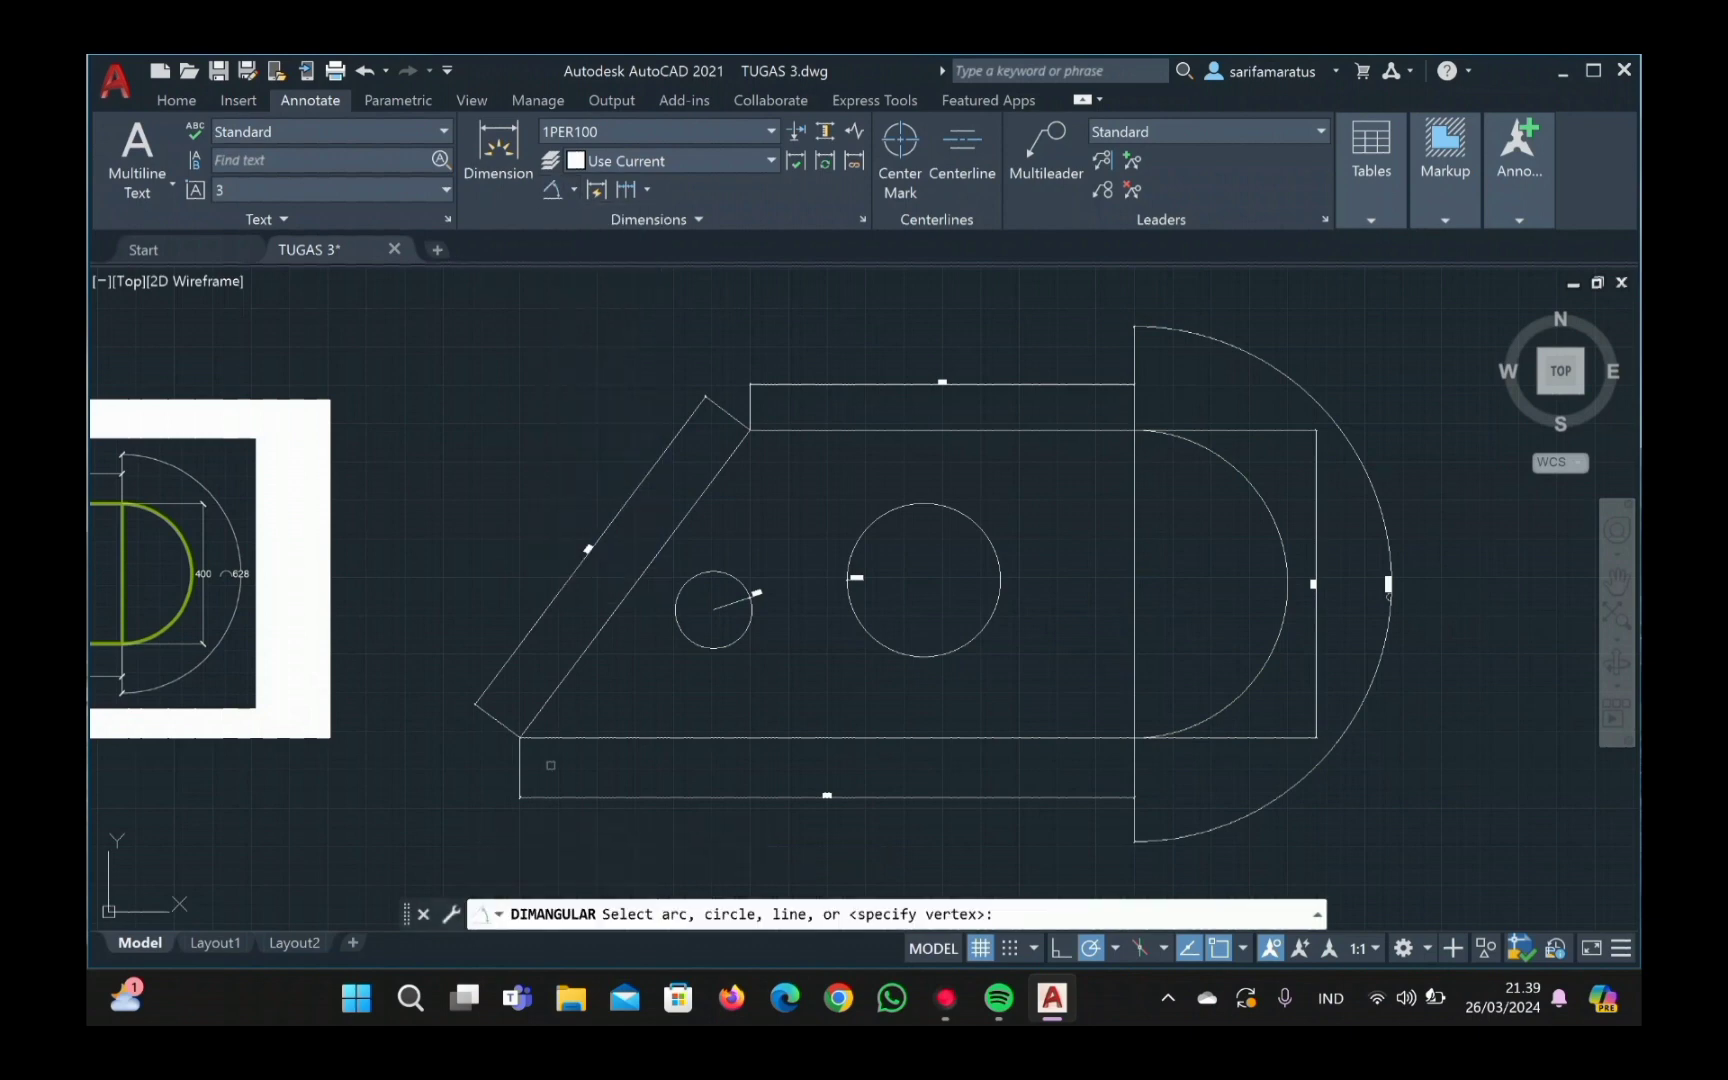
pyautogui.click(563, 679)
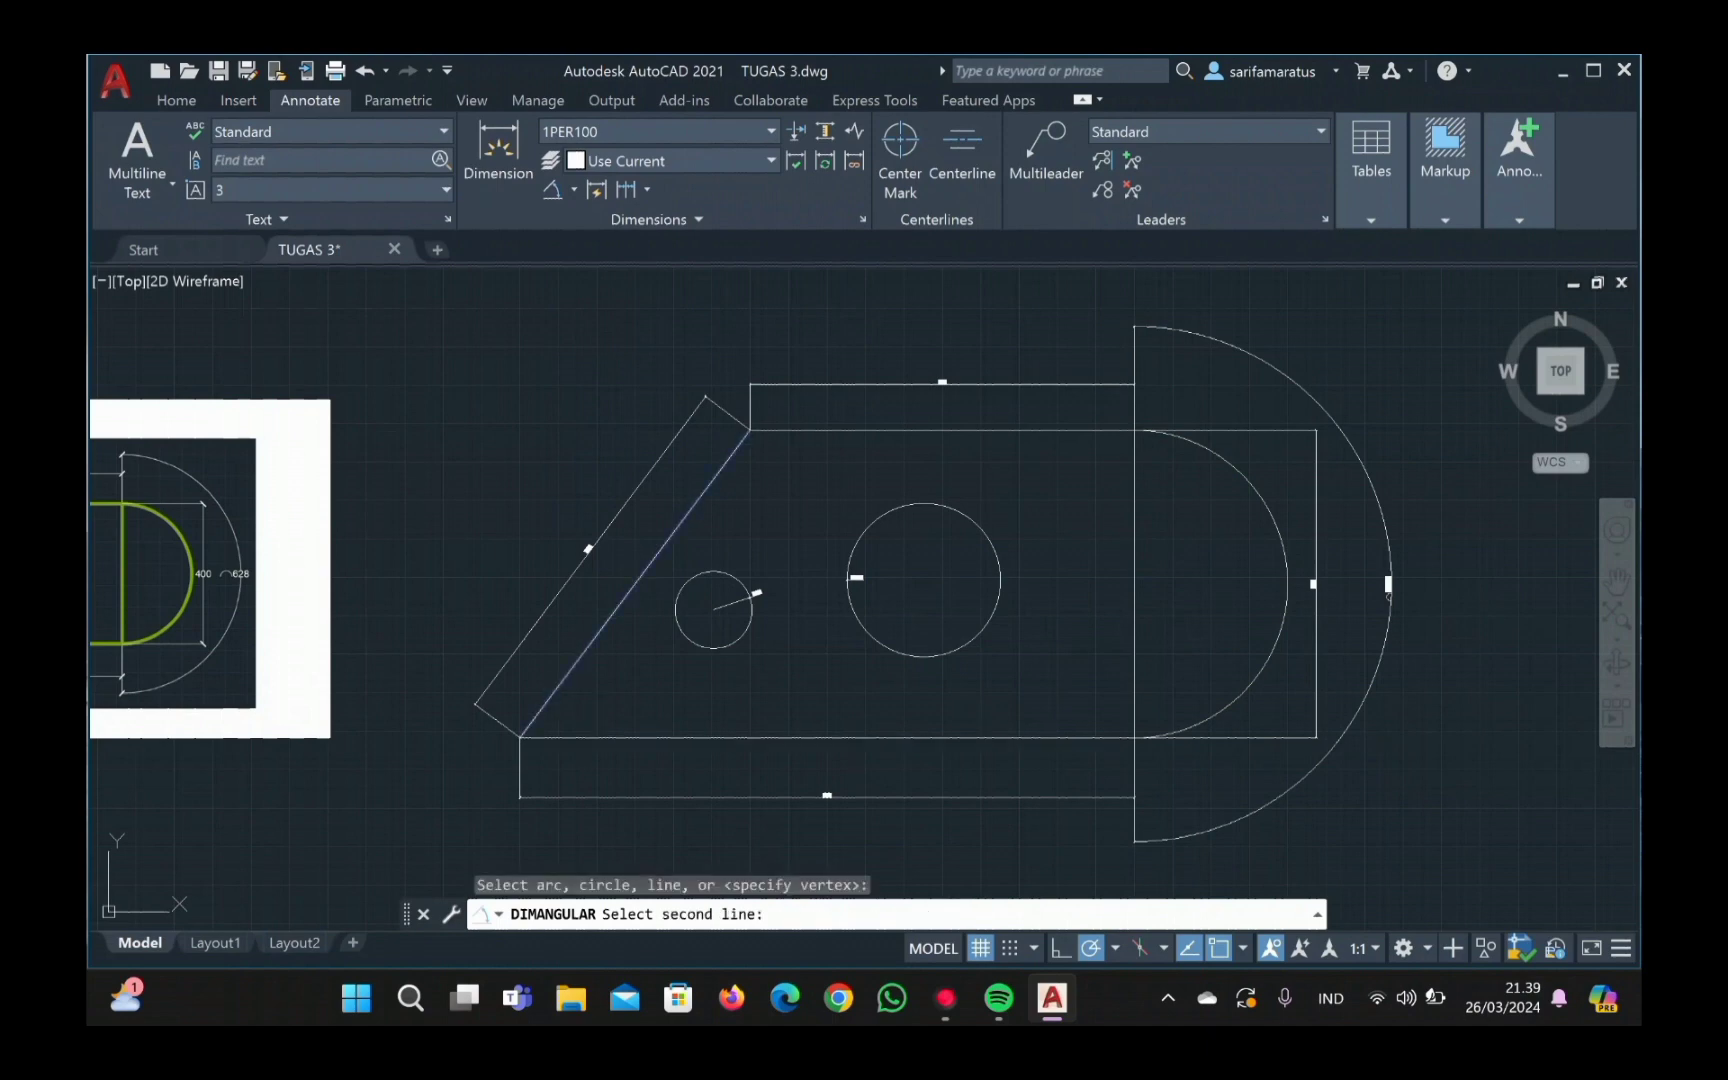
pyautogui.click(600, 737)
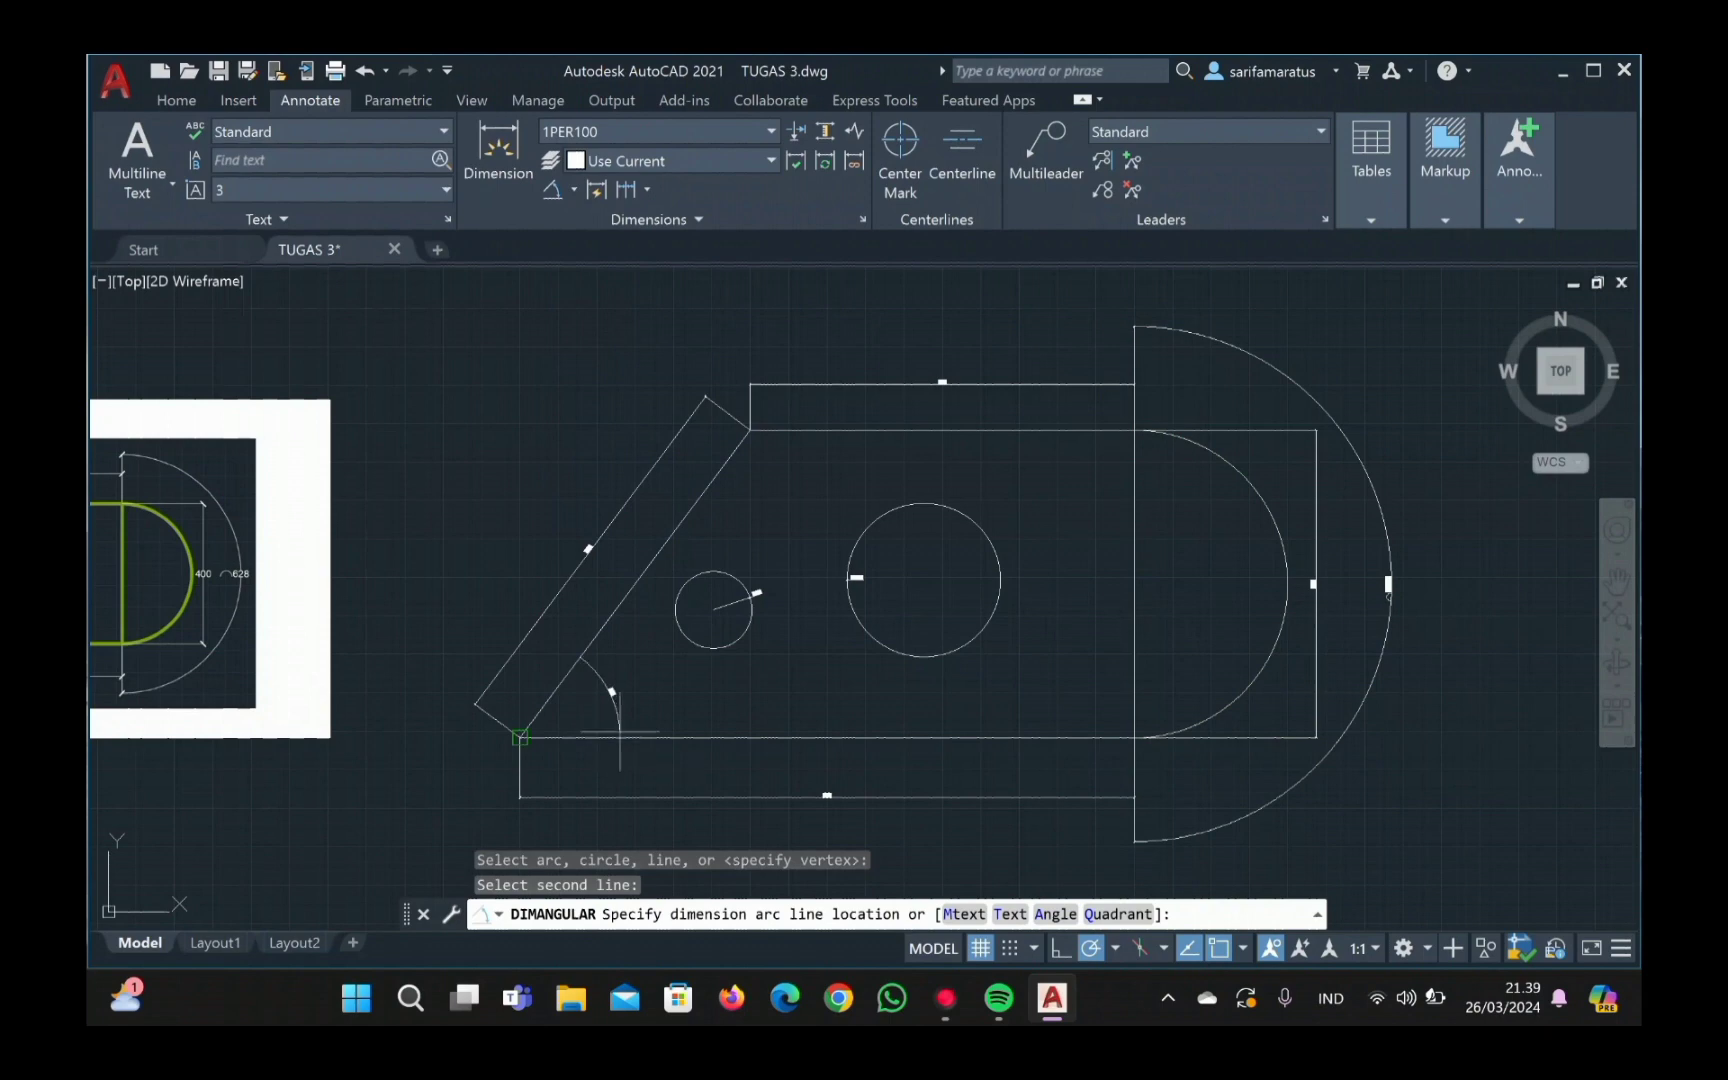
pyautogui.scroll(5, 620, 732)
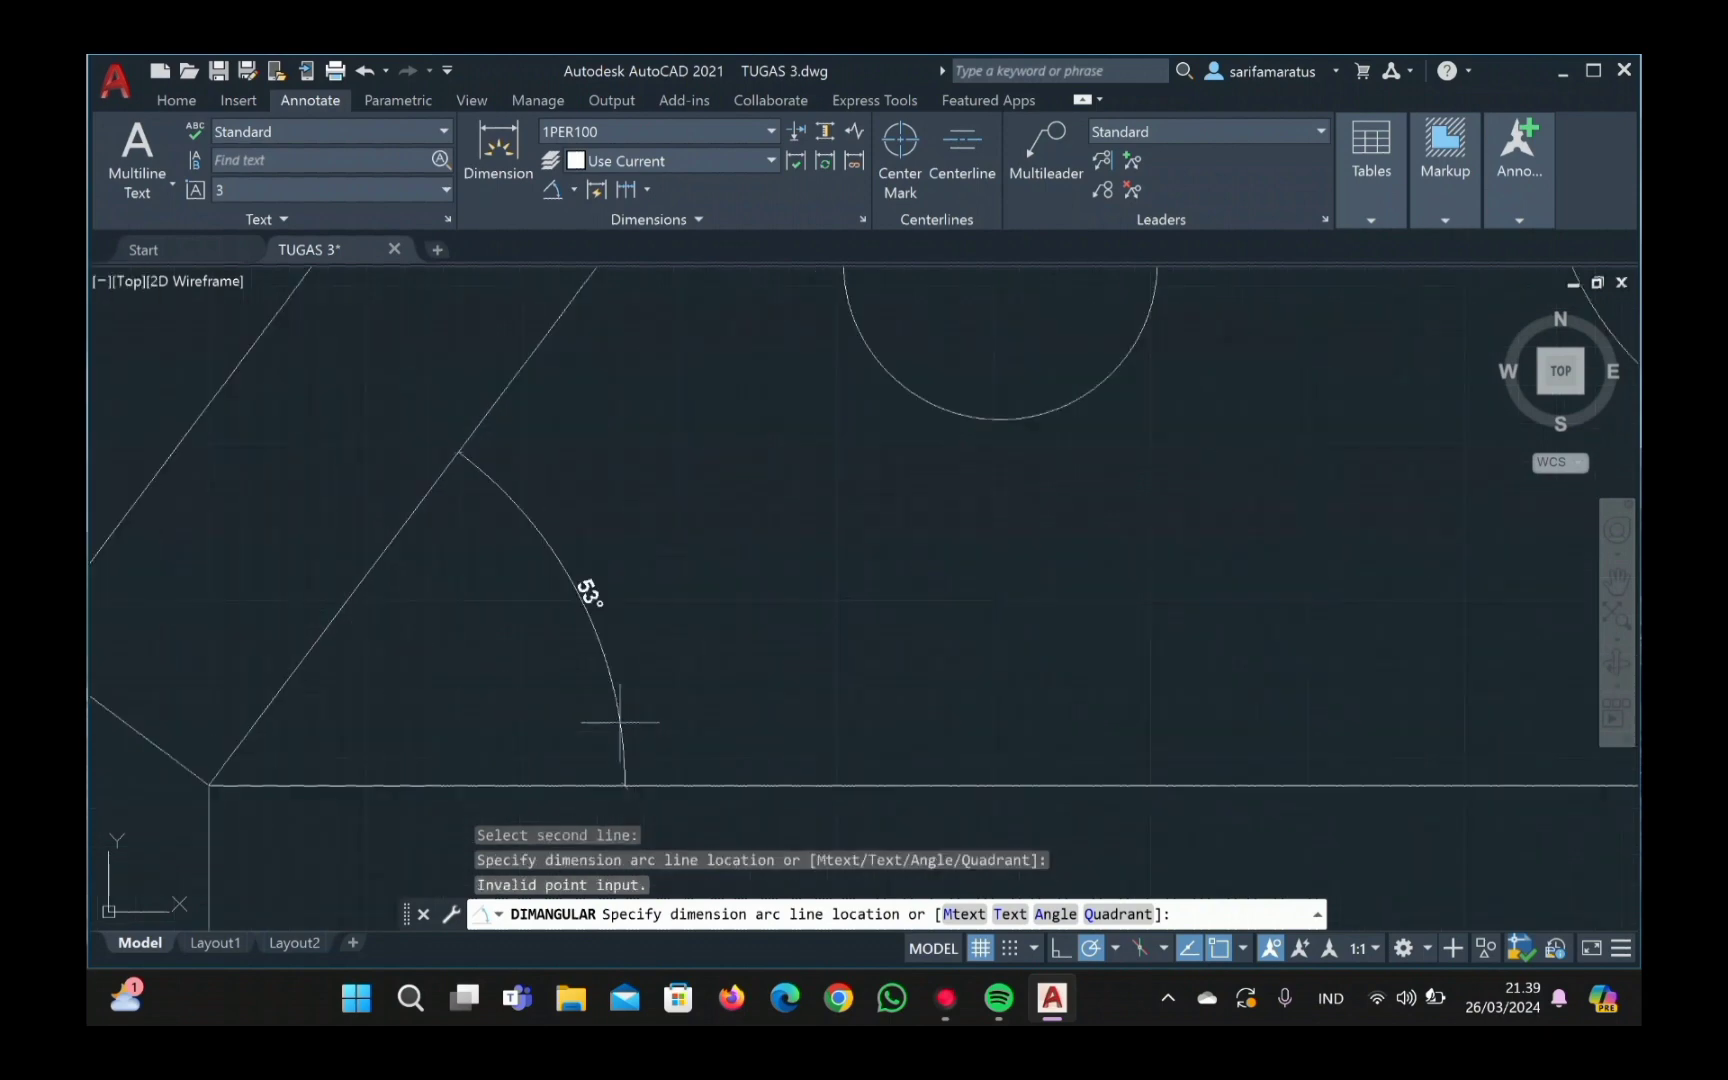
pyautogui.scroll(-4, 620, 722)
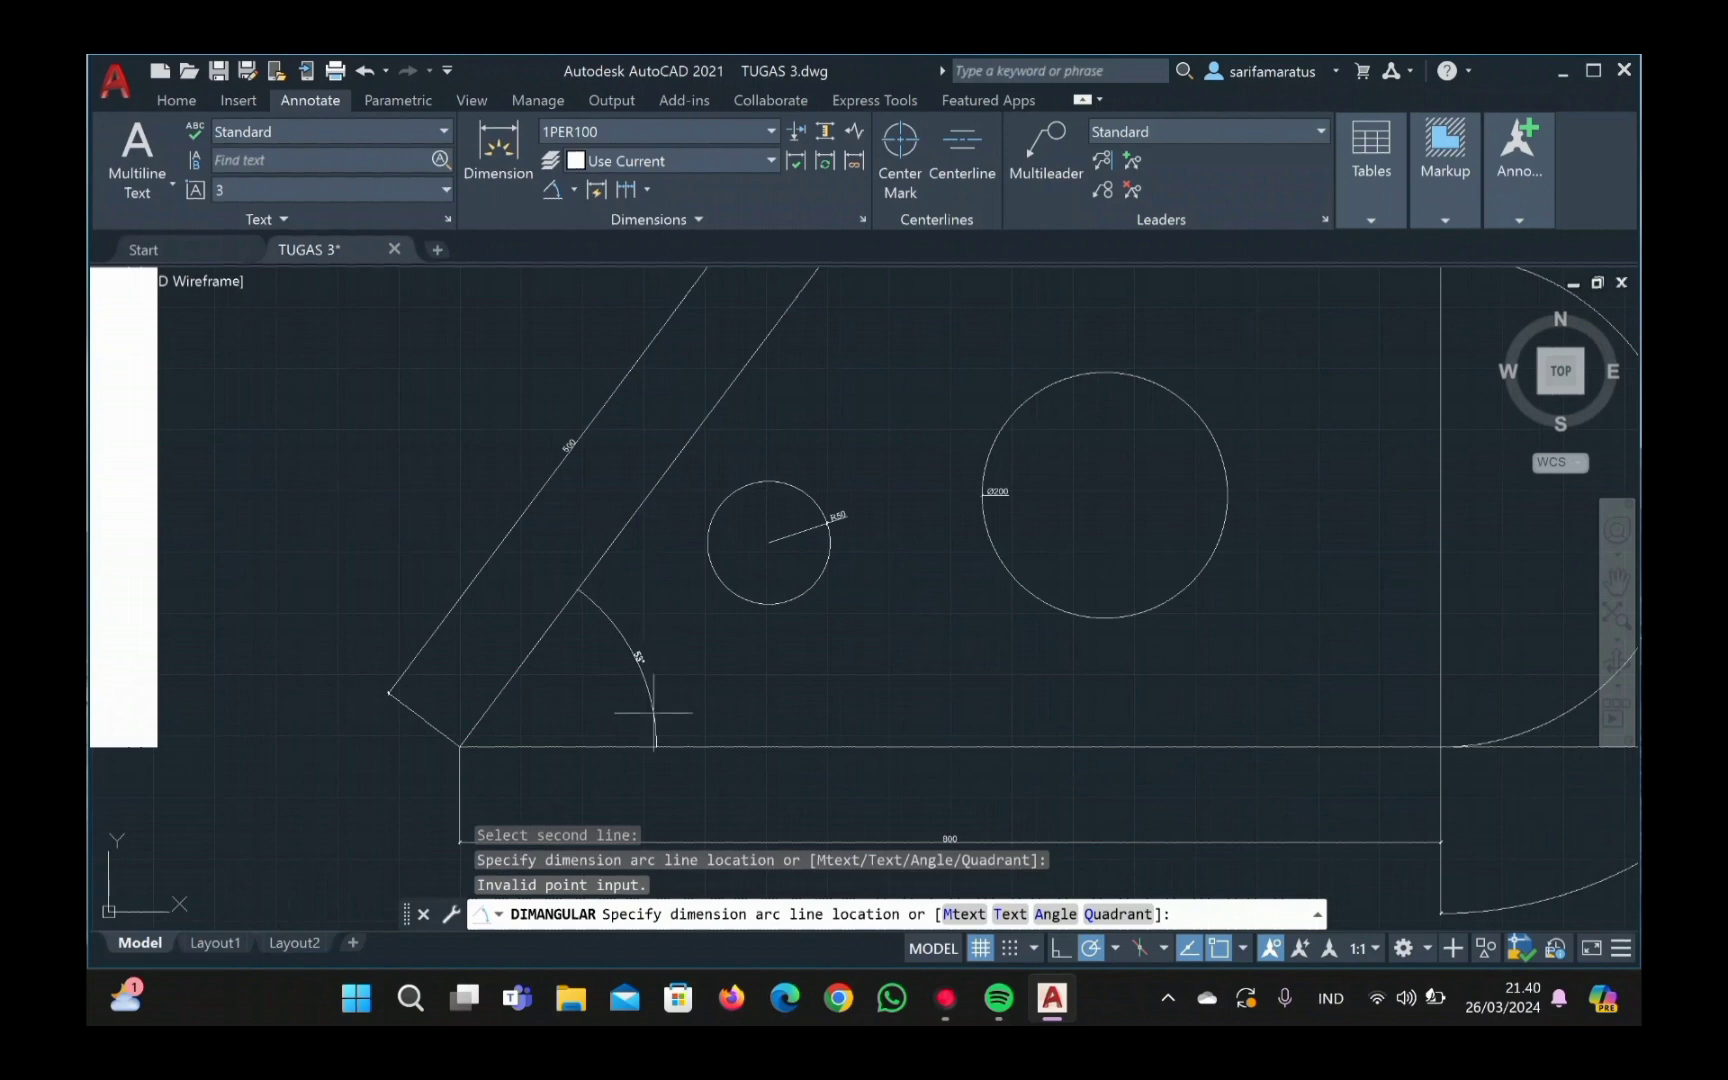
pyautogui.click(654, 712)
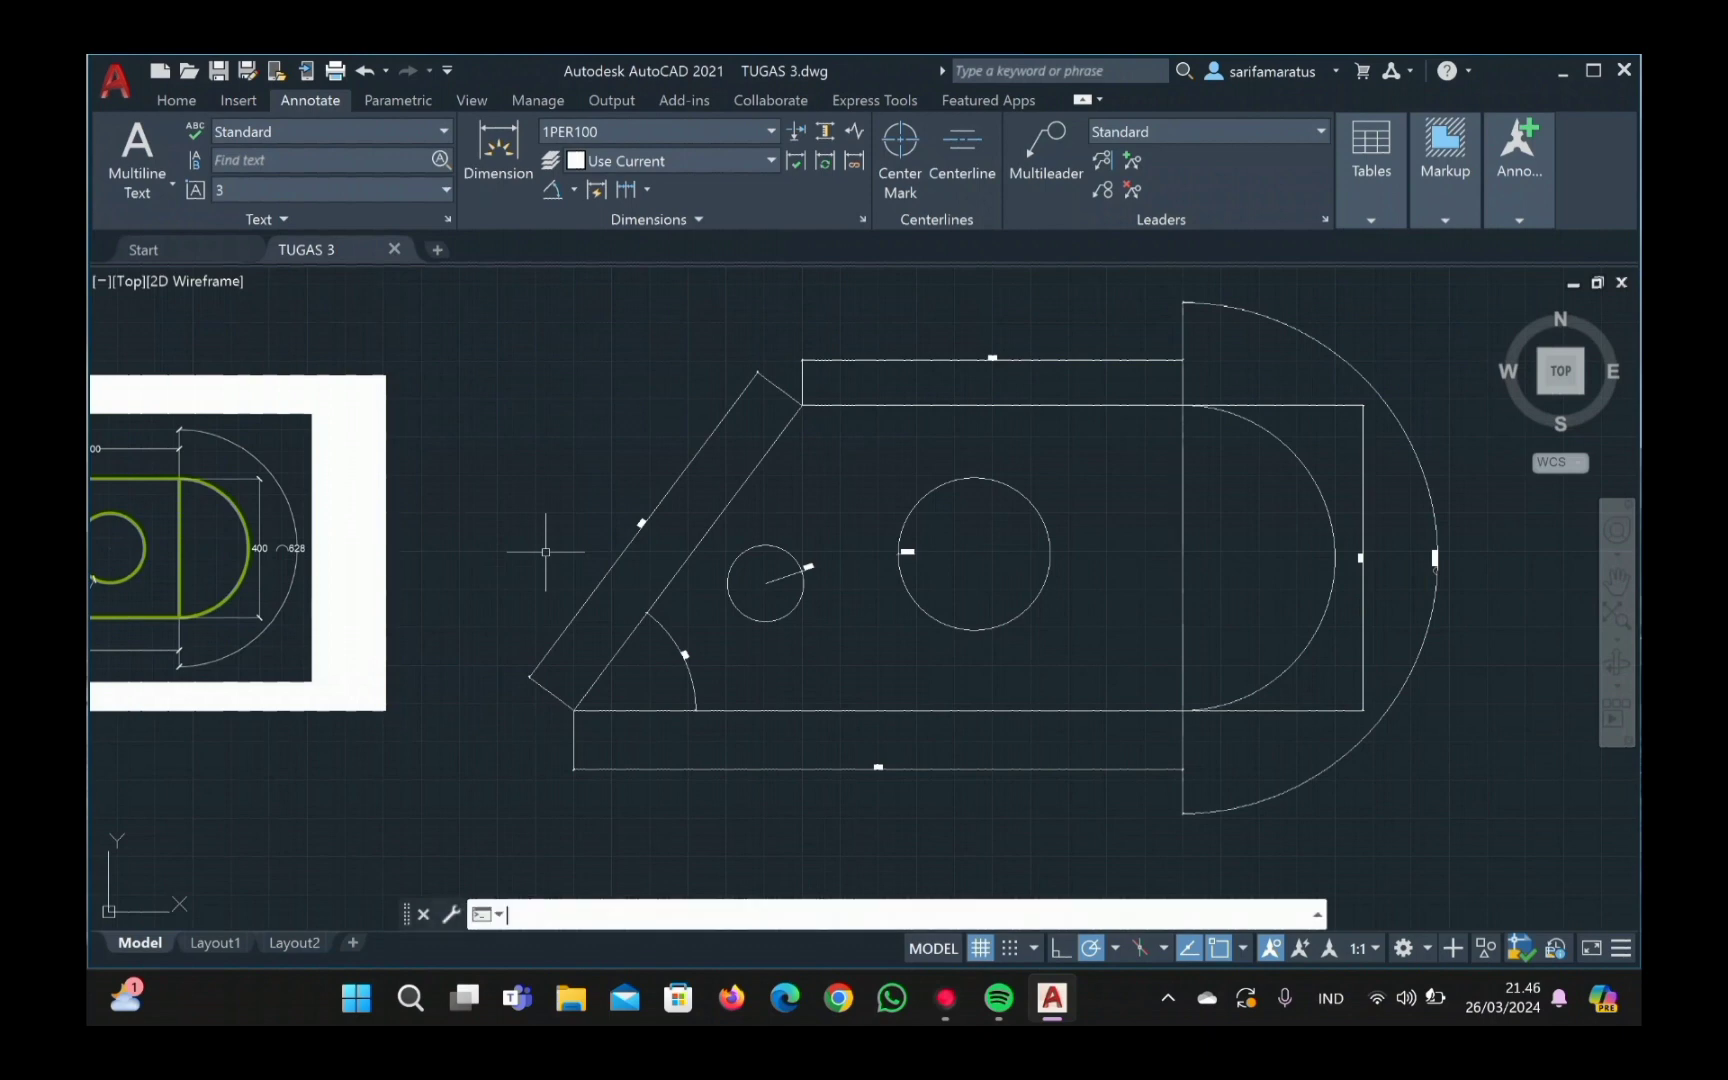
# Step: Set the text height of the 1PER100 dimension style to 20
pyautogui.write('DIMS')
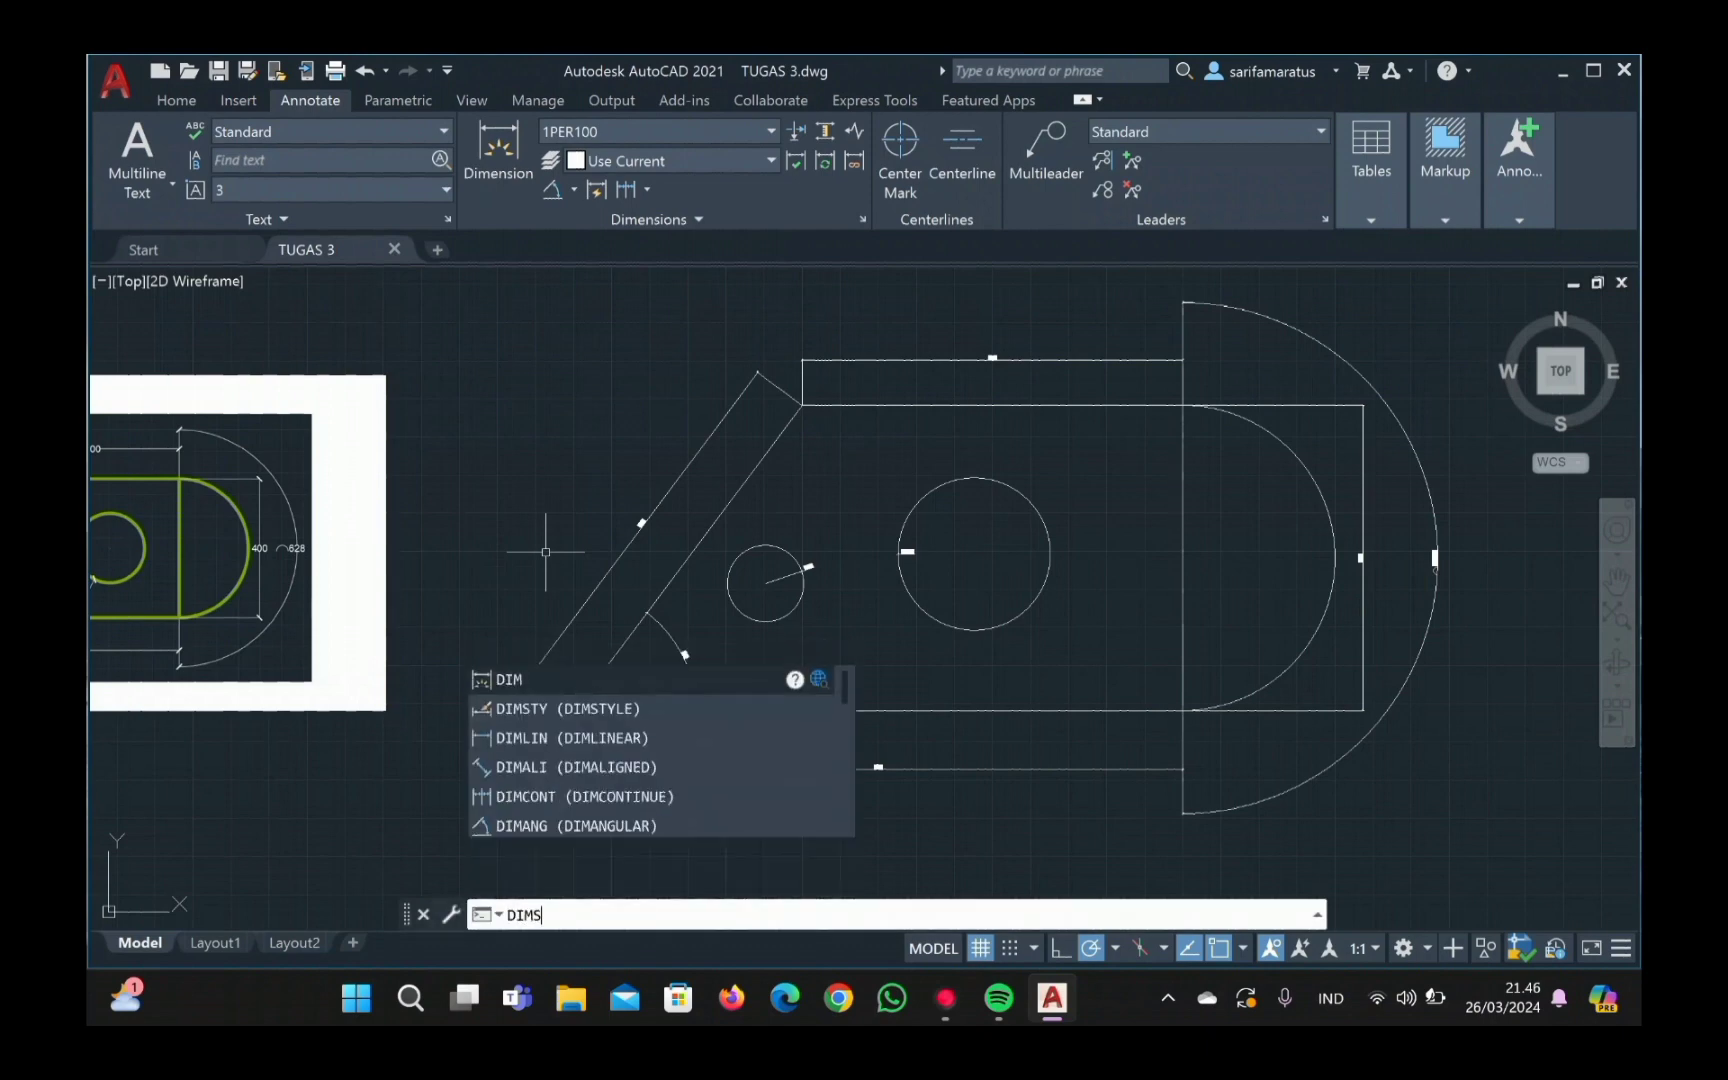
pyautogui.write('TY')
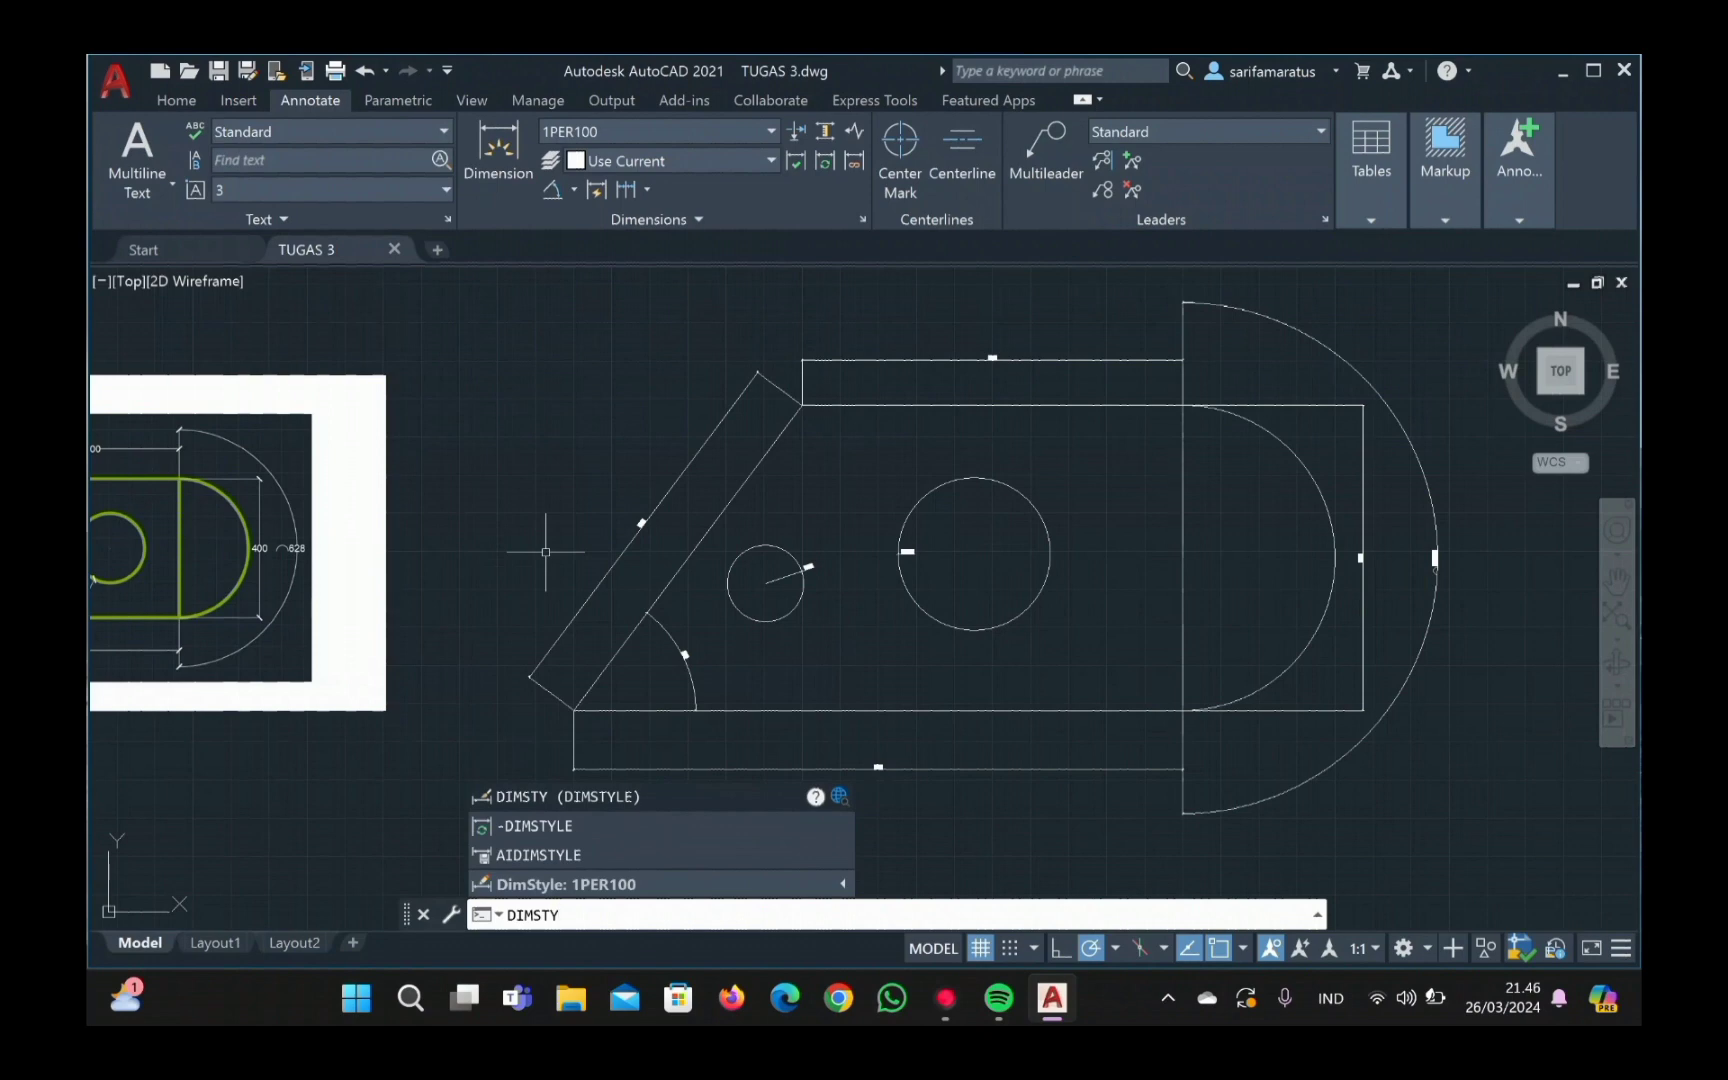
pyautogui.press('Return')
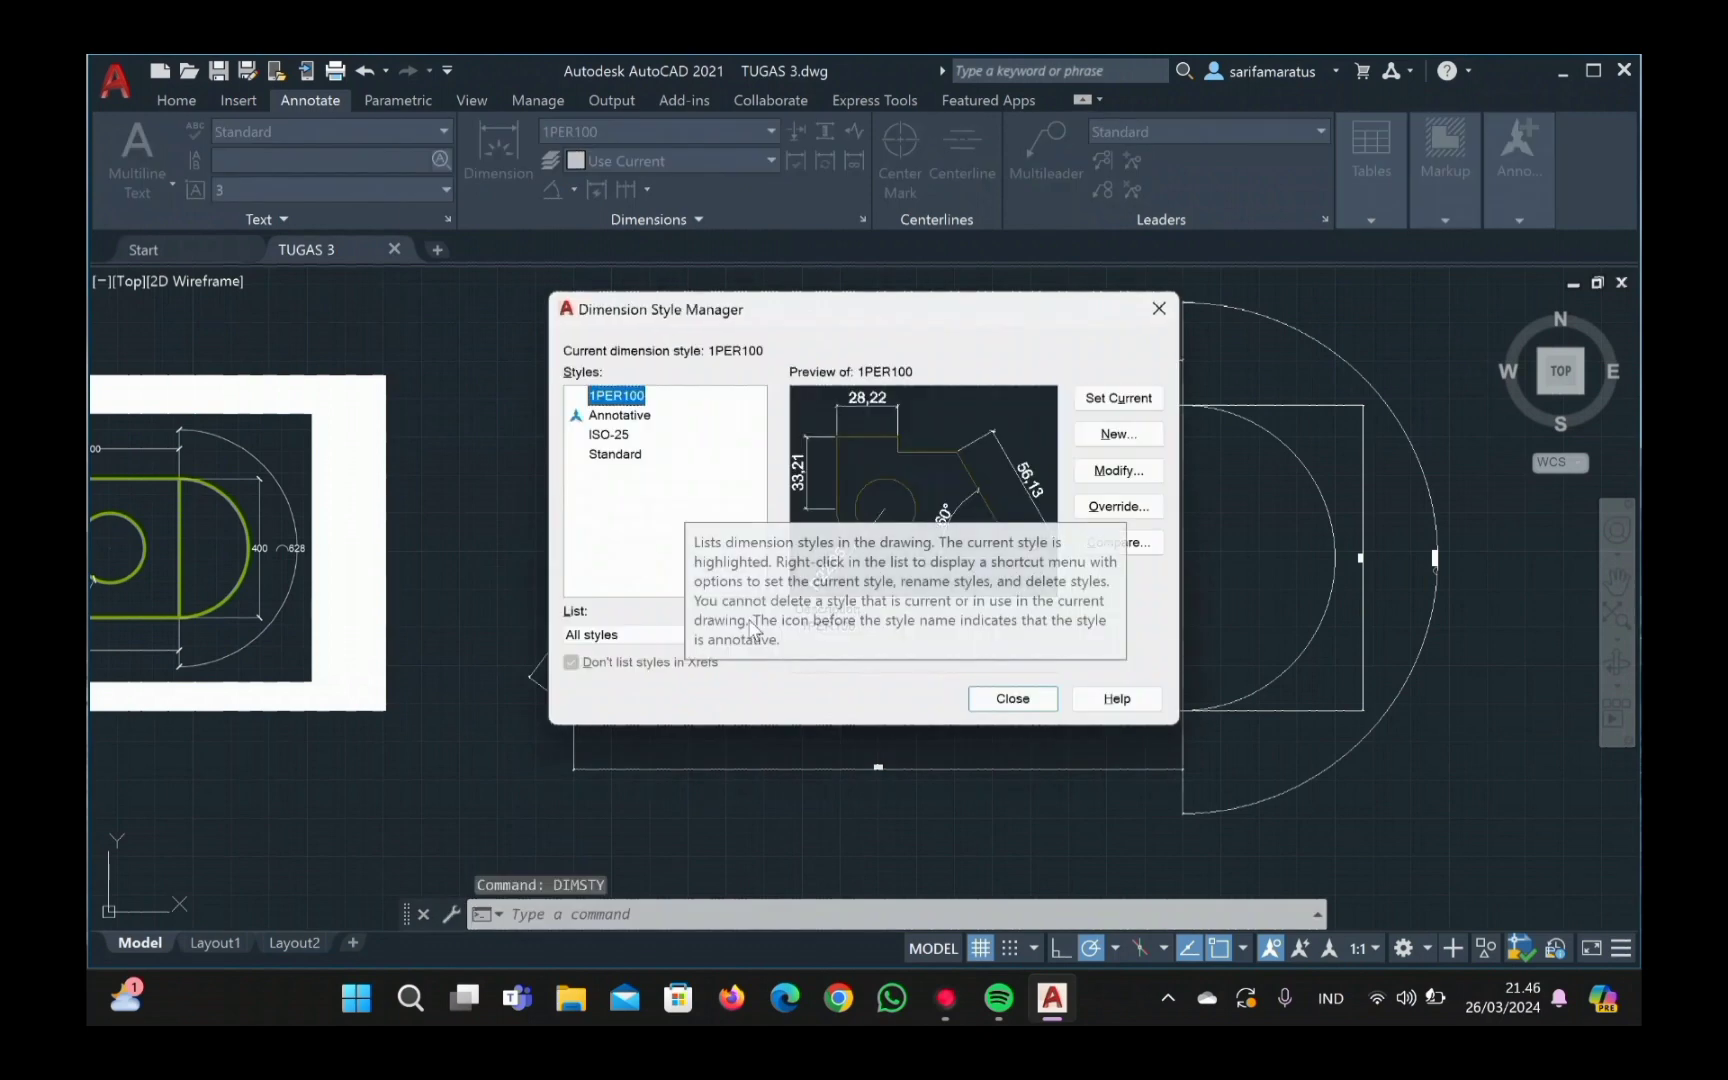
pyautogui.click(1131, 478)
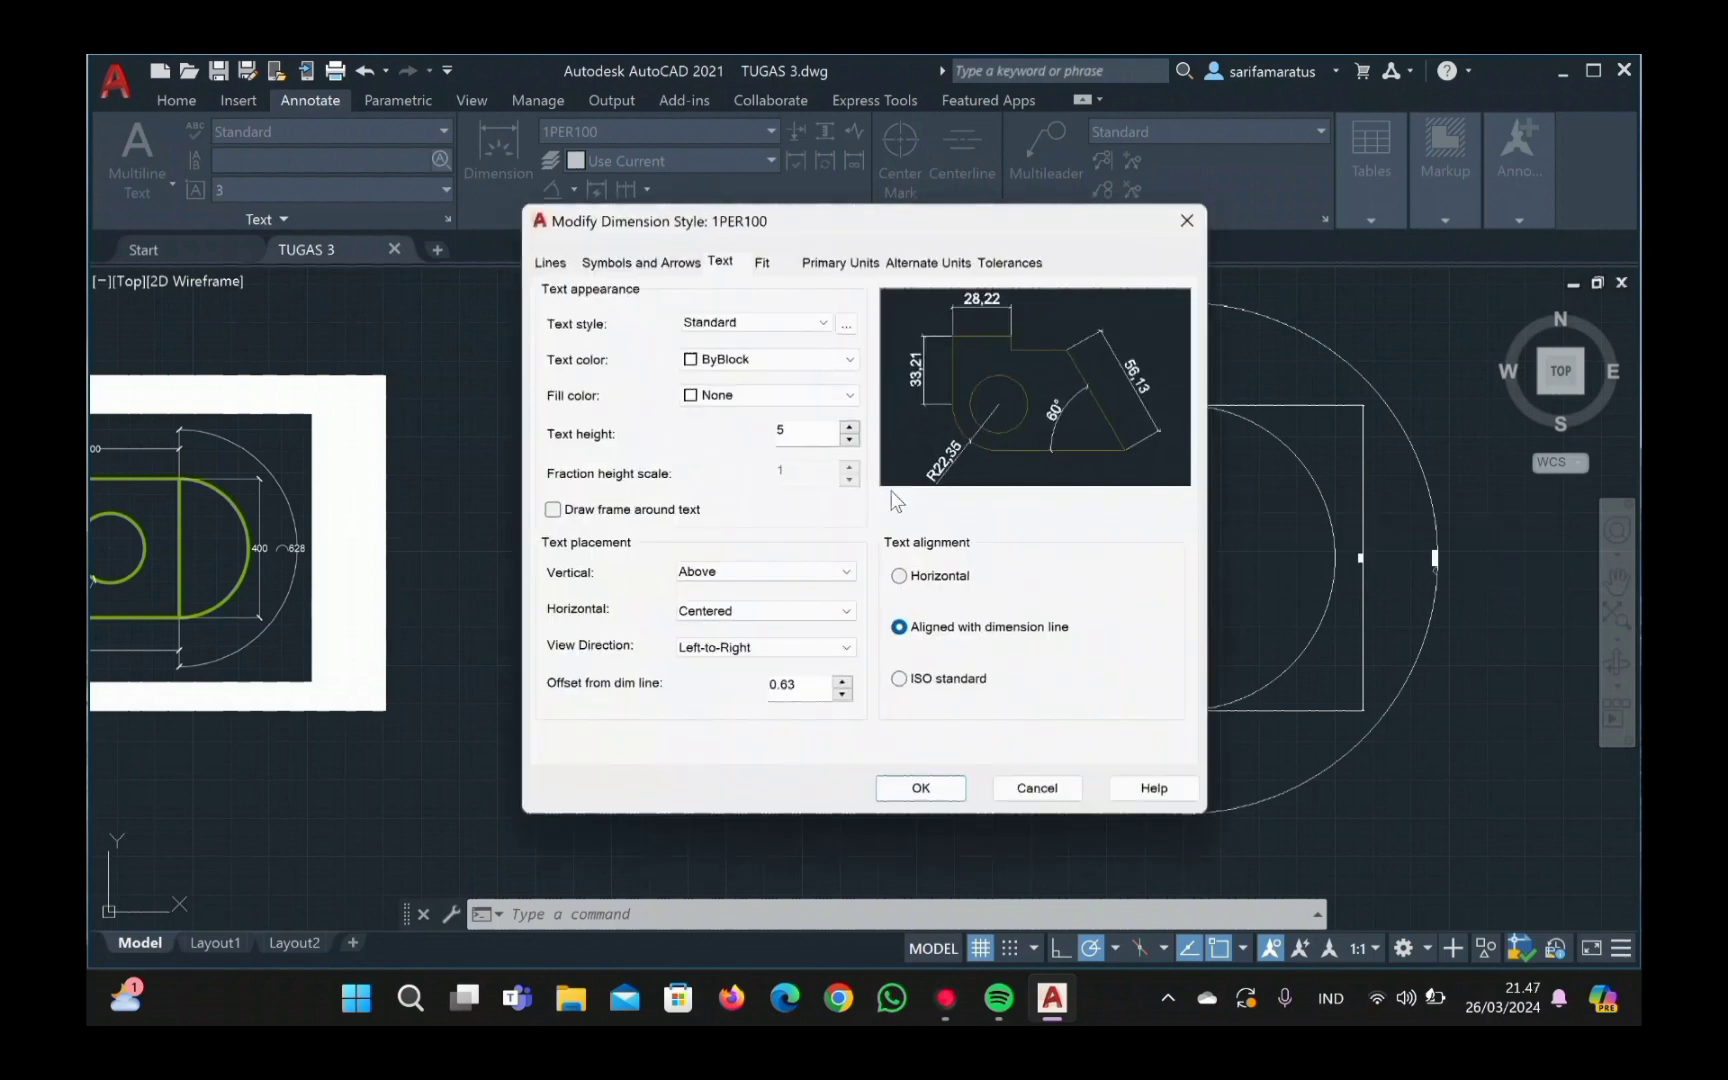
pyautogui.click(849, 428)
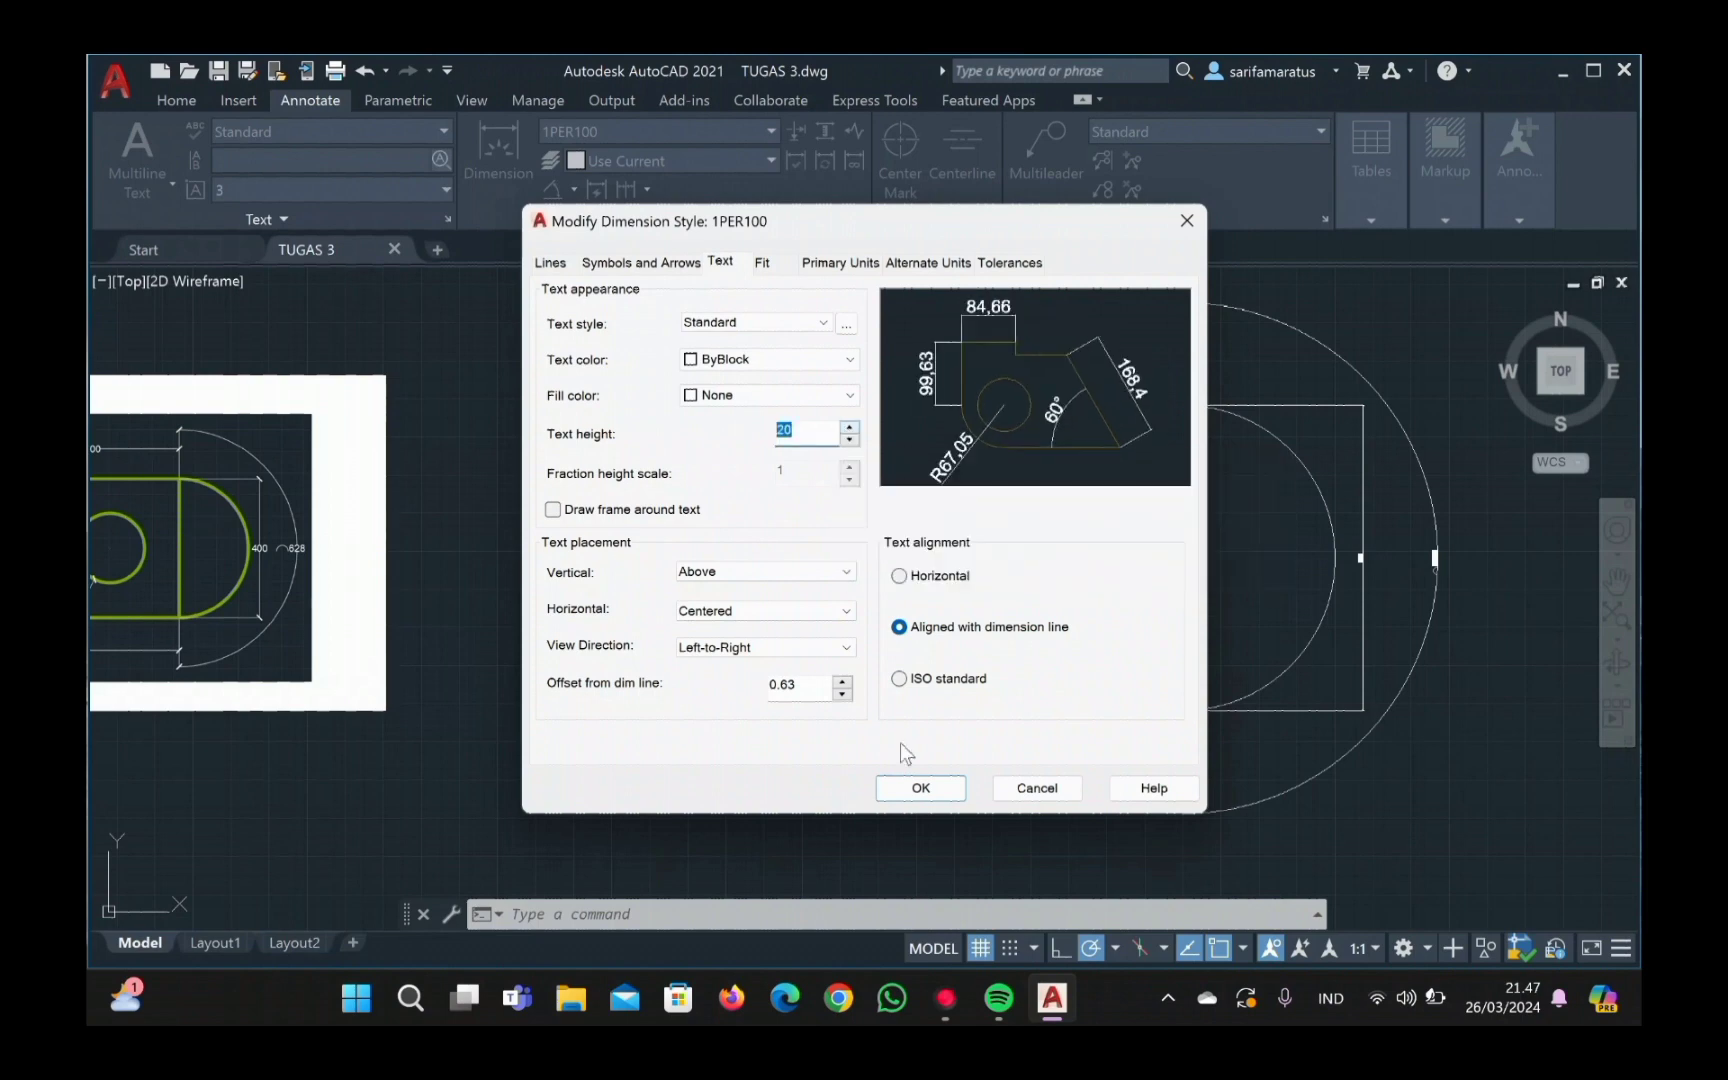
pyautogui.click(916, 785)
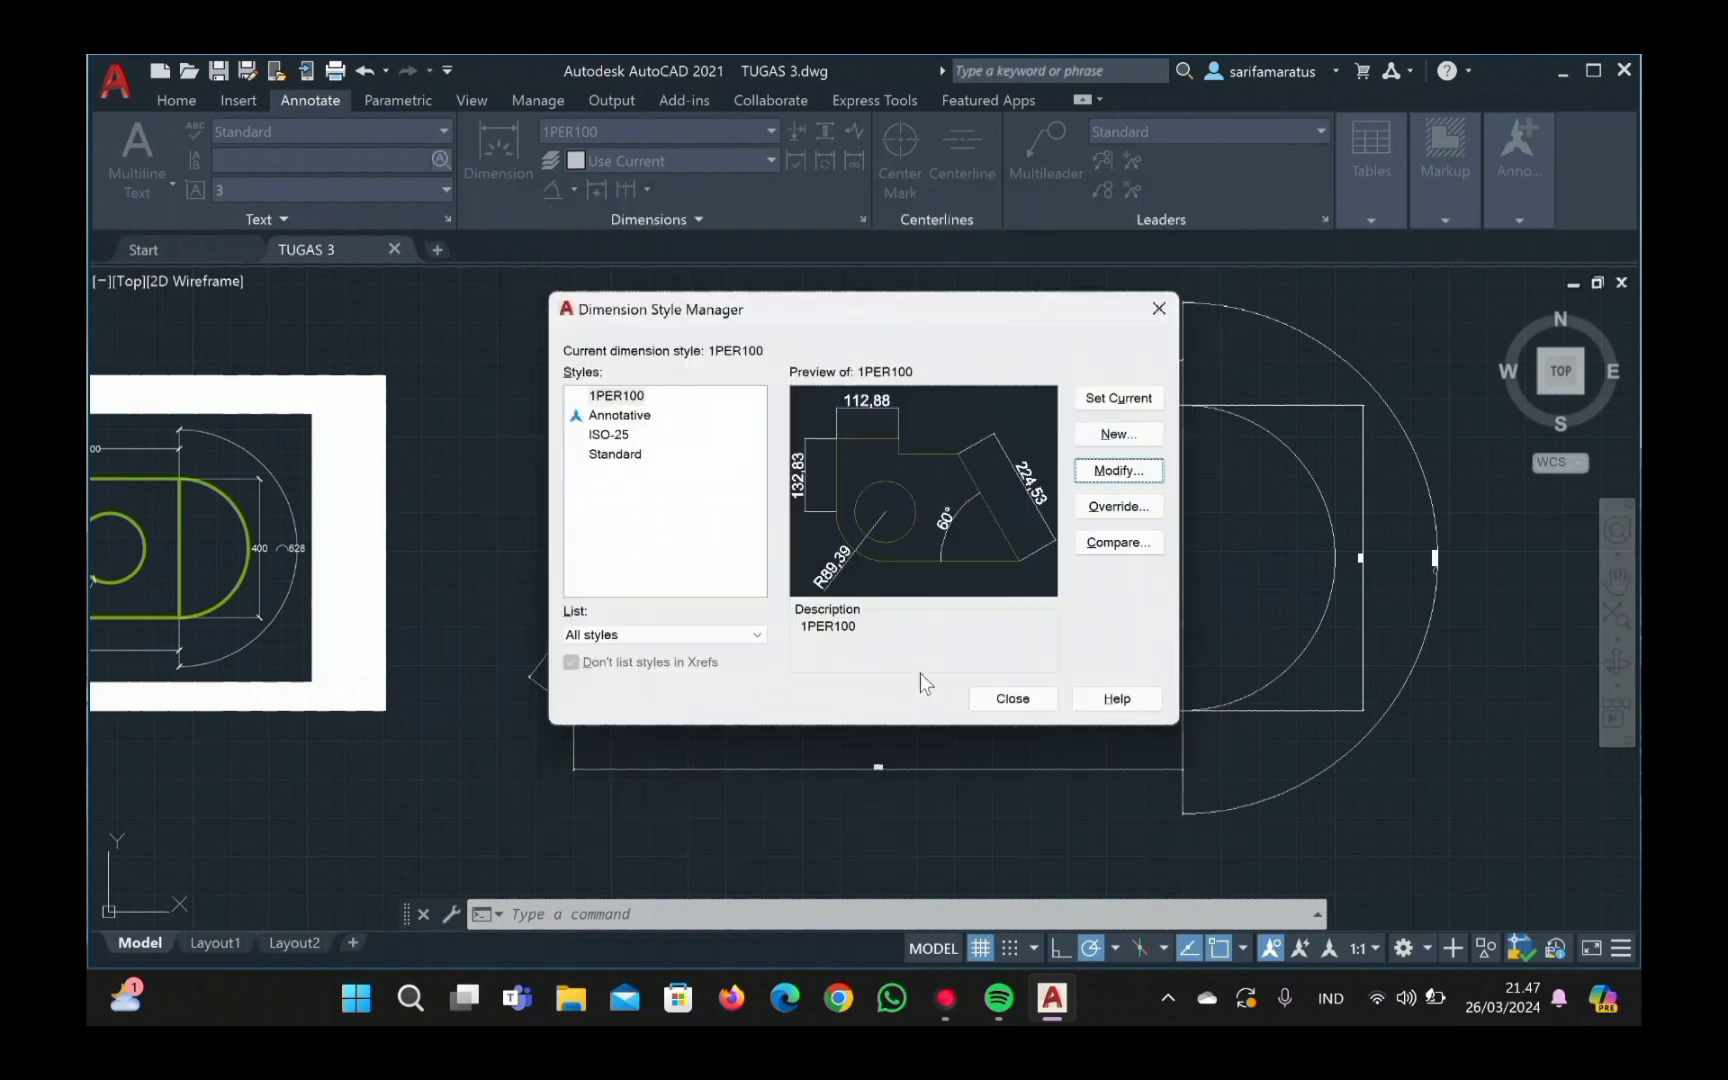
pyautogui.click(1005, 703)
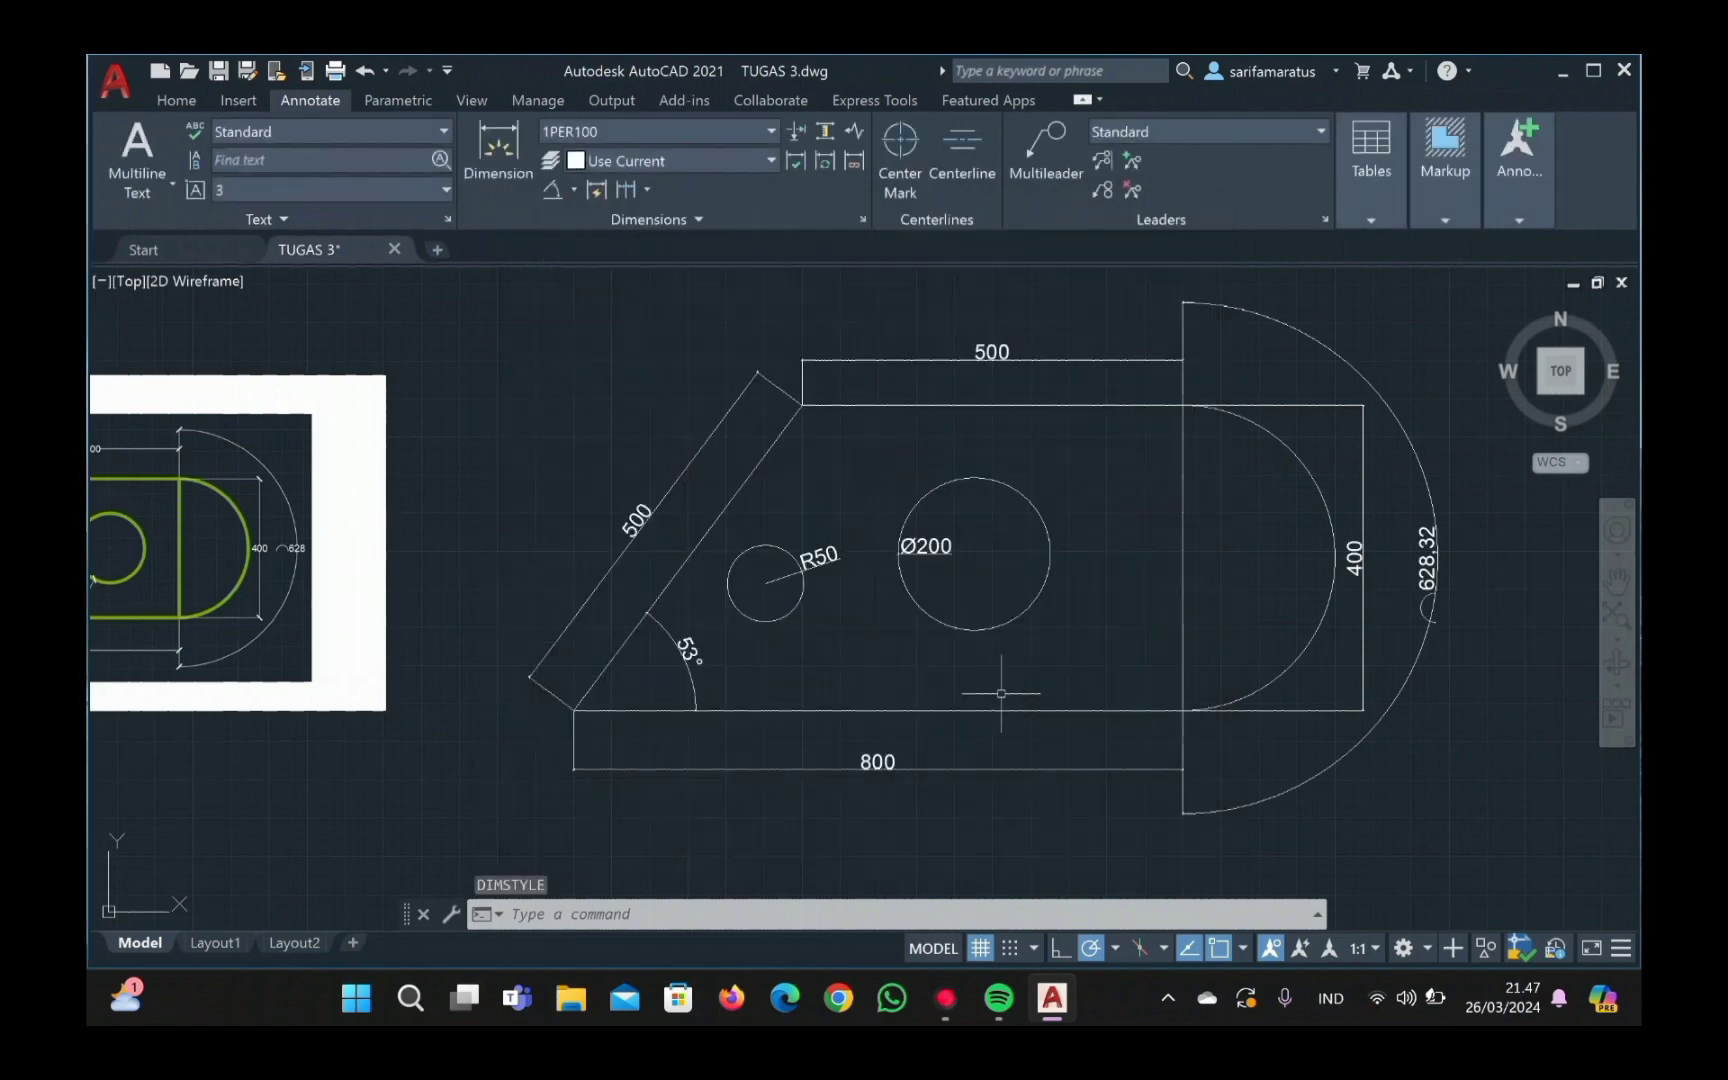